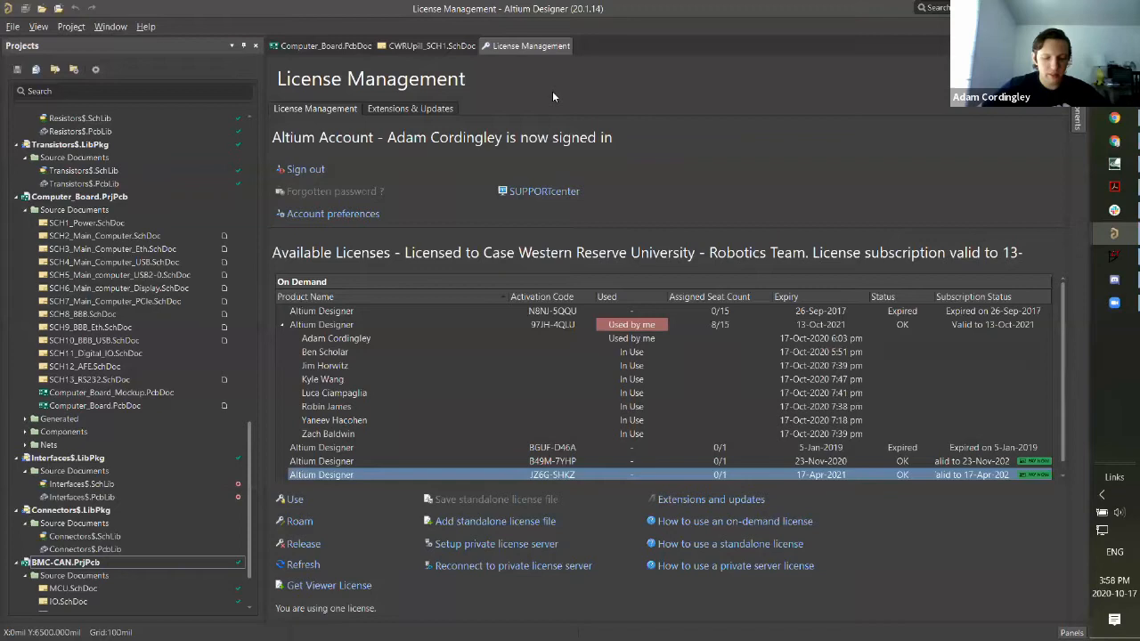
Step: Open the CWRUpill_SCH1 schematic and examine its STM32F103C8 microcontroller, header, USB and voltage regulator circuits
{"action": "left_click", "coordinate": [436, 45]}
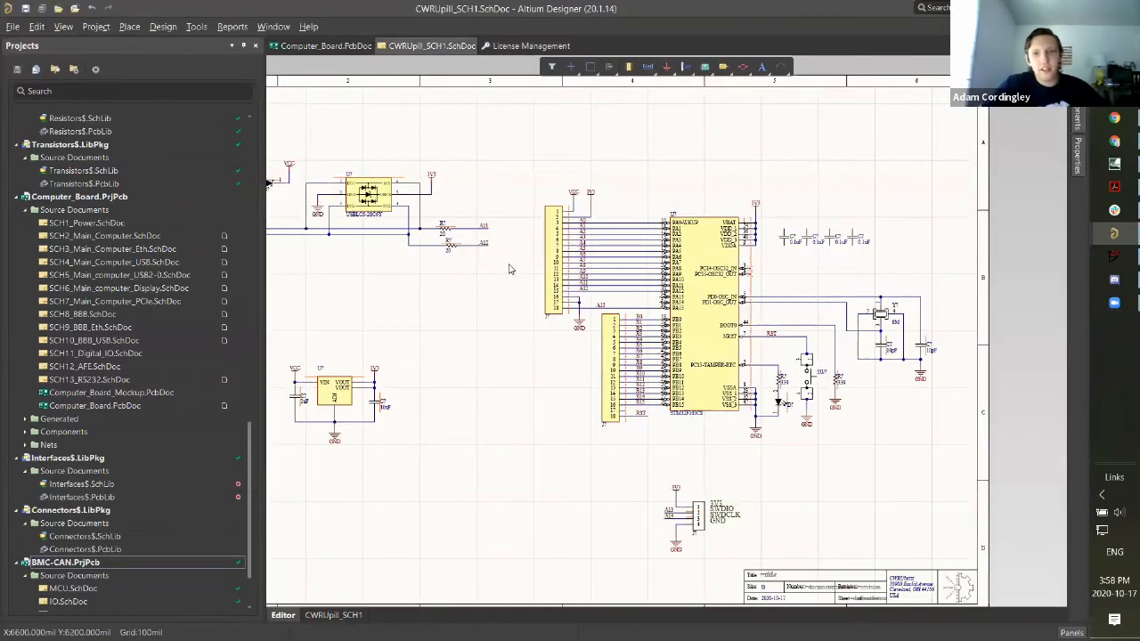
{"action": "scroll", "coordinate": [513, 273], "scroll_direction": "left", "scroll_amount": 3, "text": "shift"}
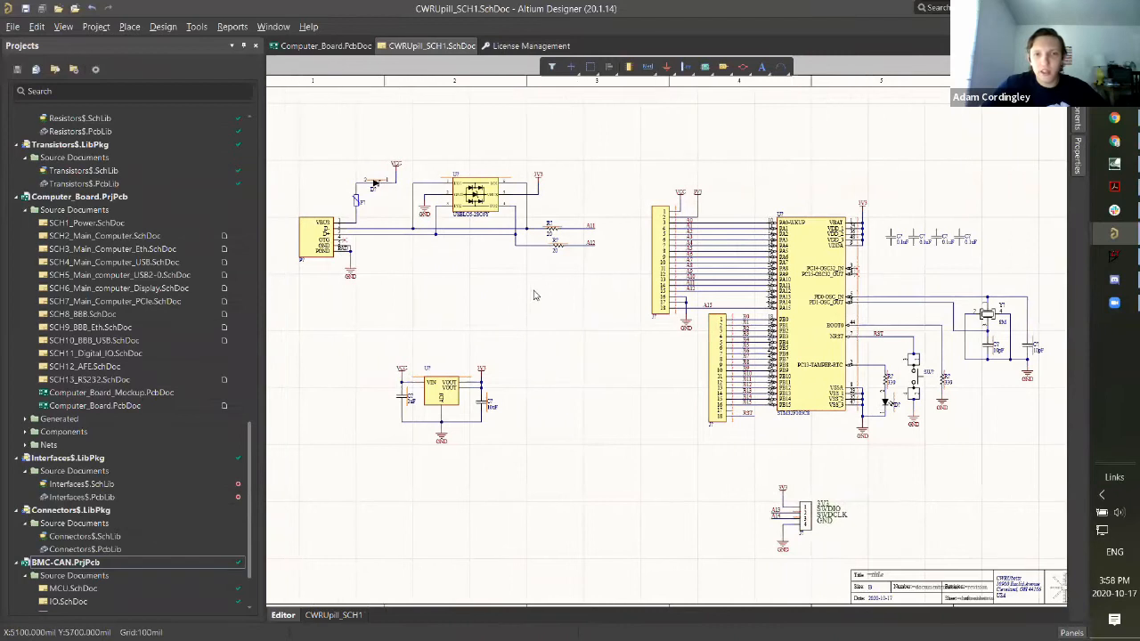
{"action": "scroll", "coordinate": [534, 295], "scroll_direction": "down", "scroll_amount": 1, "text": "ctrl"}
{"action": "scroll", "coordinate": [548, 303], "scroll_direction": "up", "scroll_amount": 2, "text": "ctrl"}
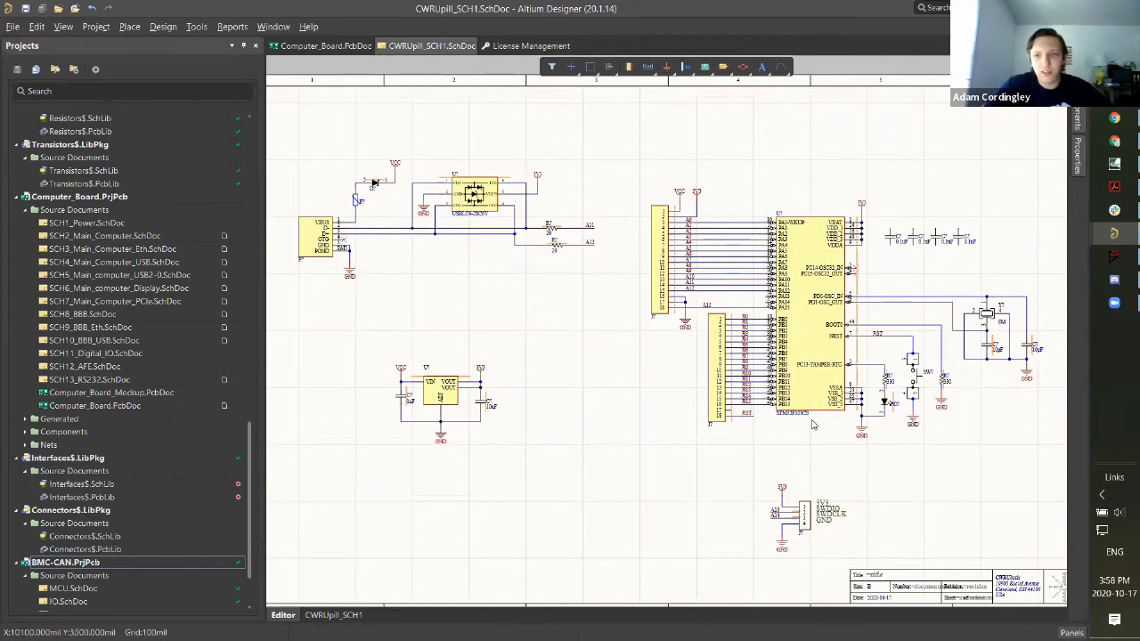
{"action": "scroll", "coordinate": [812, 425], "scroll_direction": "up", "scroll_amount": 5, "text": "ctrl"}
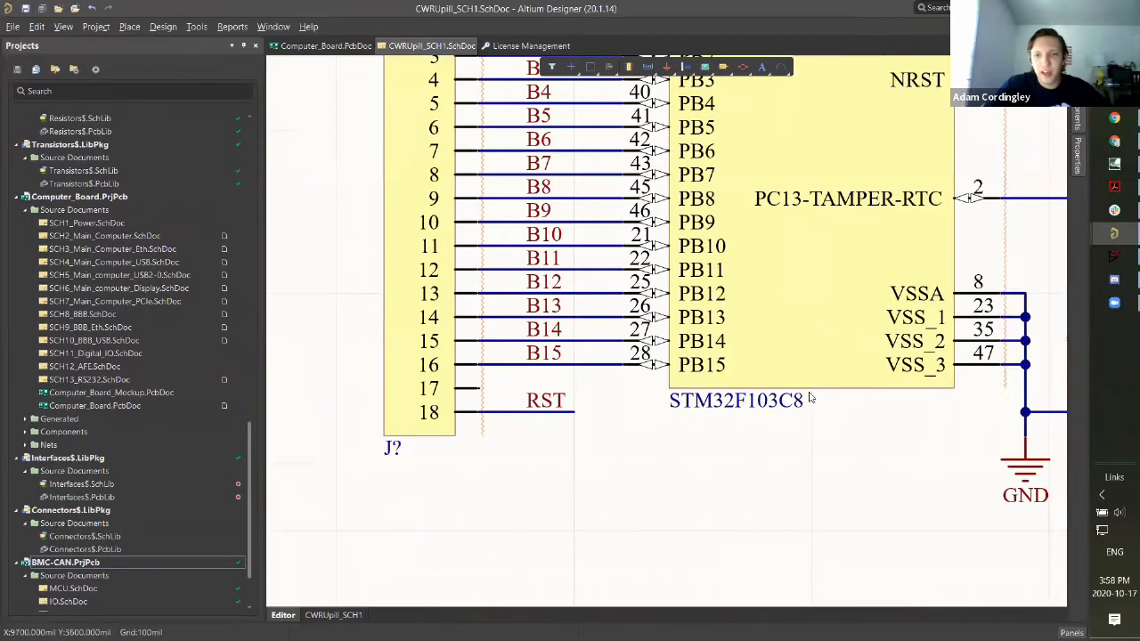
{"action": "scroll", "coordinate": [820, 414], "scroll_direction": "down", "scroll_amount": 5, "text": "ctrl"}
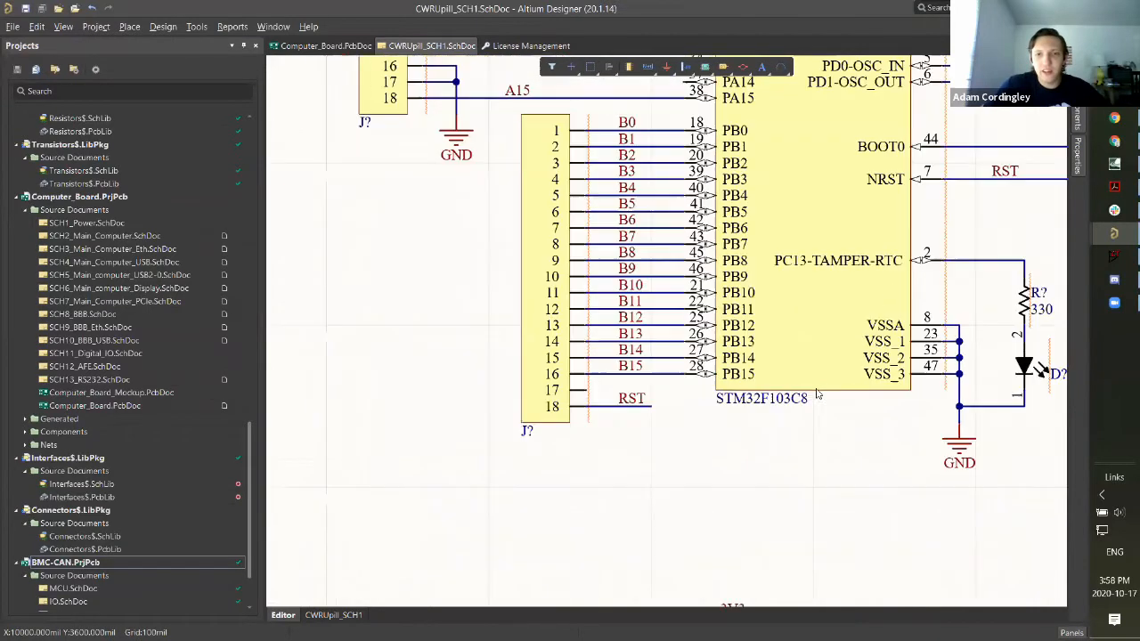
{"action": "scroll", "coordinate": [813, 416], "scroll_direction": "up", "scroll_amount": 1}
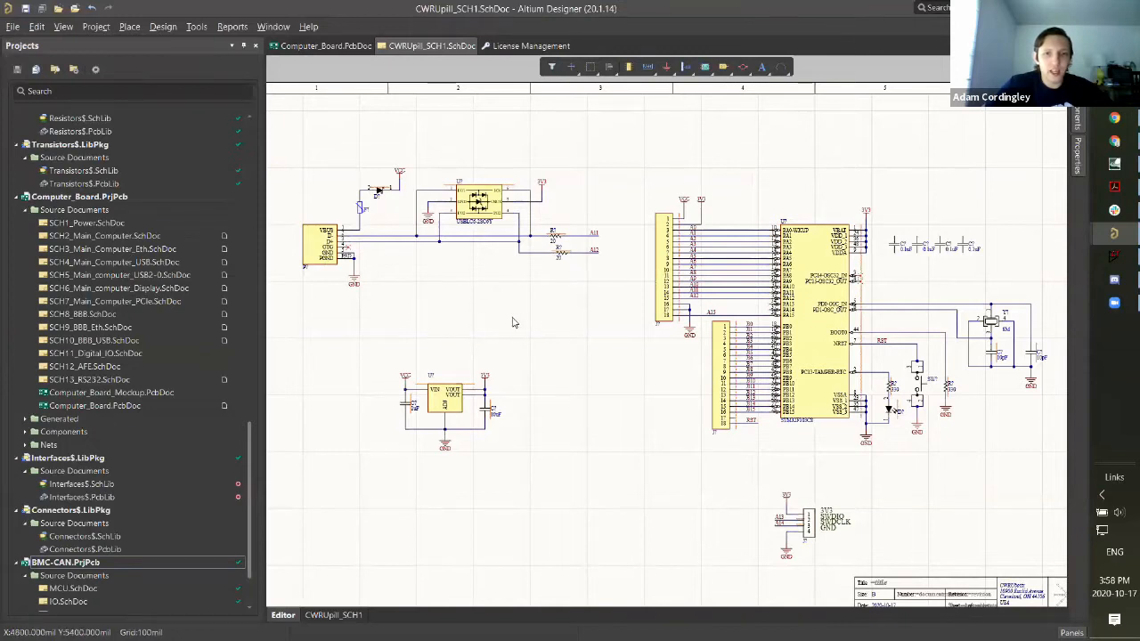
{"action": "scroll", "coordinate": [499, 329], "scroll_direction": "right", "scroll_amount": 2, "text": "shift"}
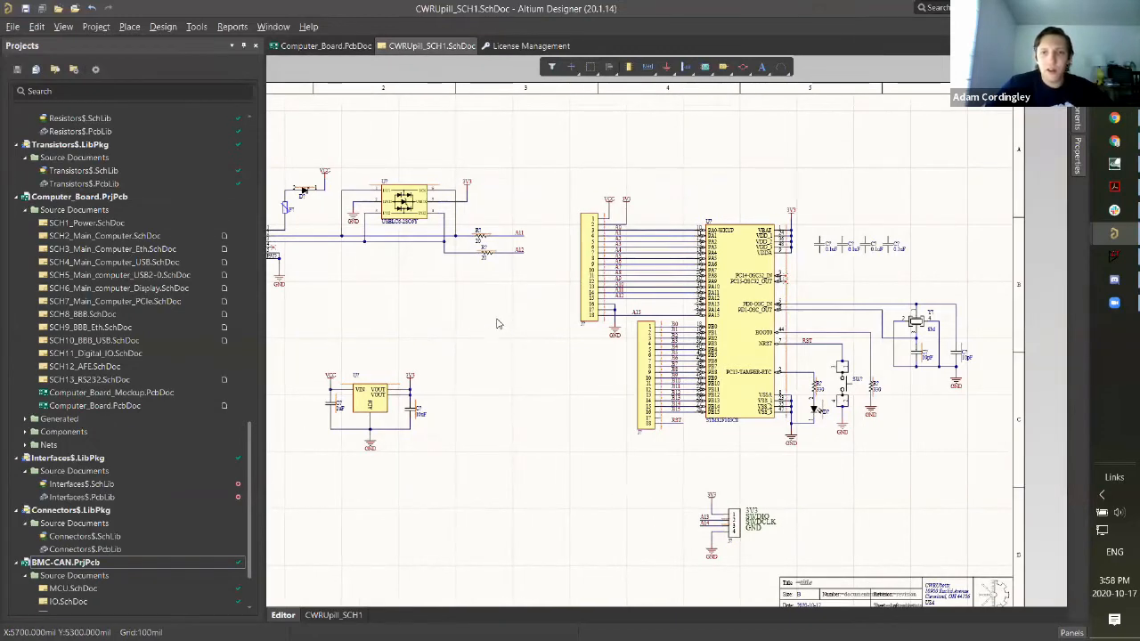
{"action": "scroll", "coordinate": [499, 321], "scroll_direction": "left", "scroll_amount": 3, "text": "shift"}
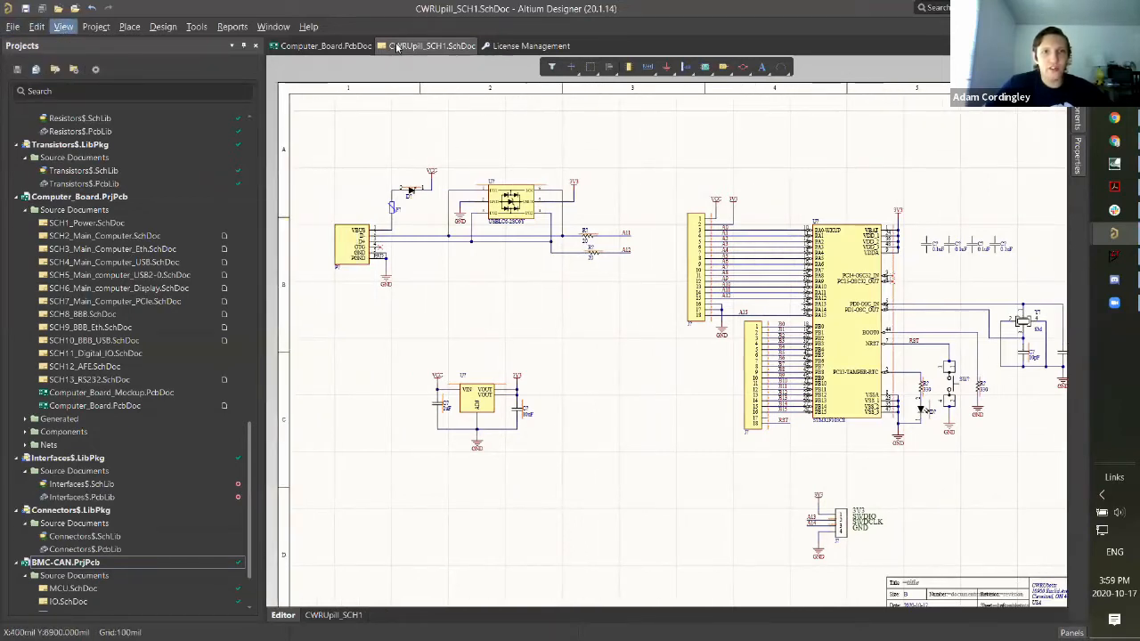
Step: Start a new local PCB project of the default type and name it CWRUpill
{"action": "scroll", "coordinate": [178, 267], "scroll_direction": "up", "scroll_amount": 5}
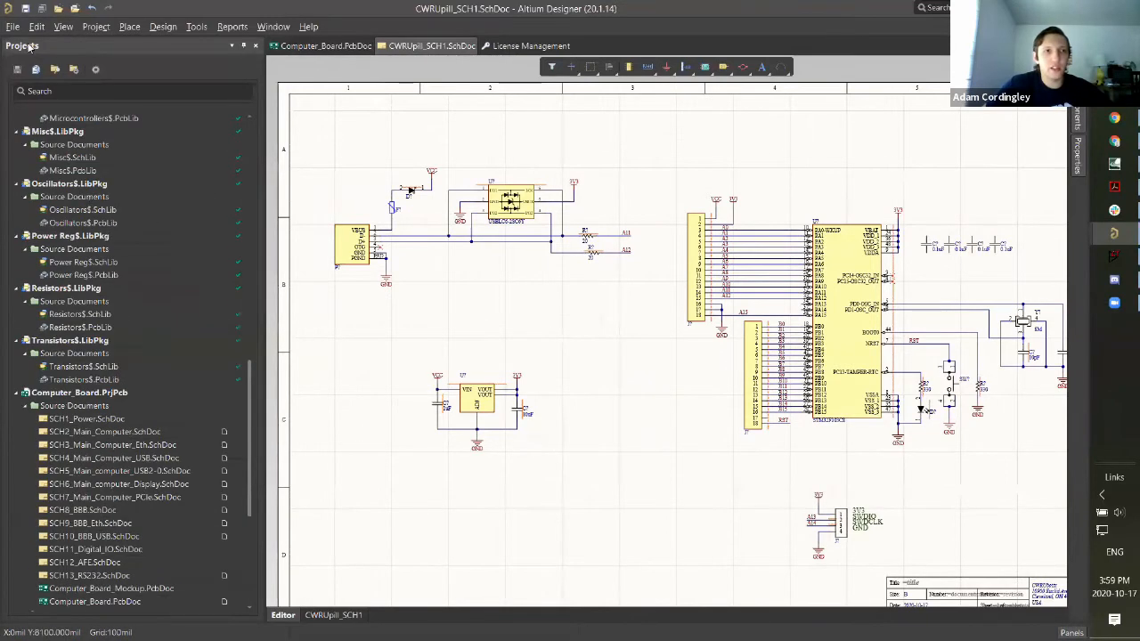
{"action": "left_click", "coordinate": [13, 27]}
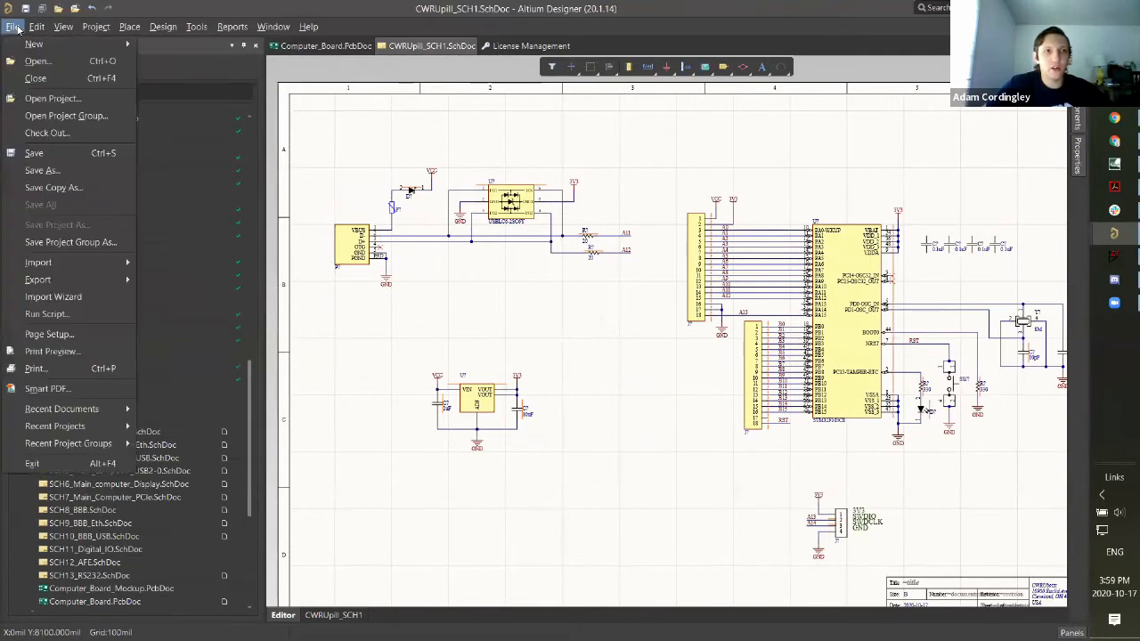
{"action": "left_click", "coordinate": [414, 106]}
{"action": "left_click", "coordinate": [13, 26]}
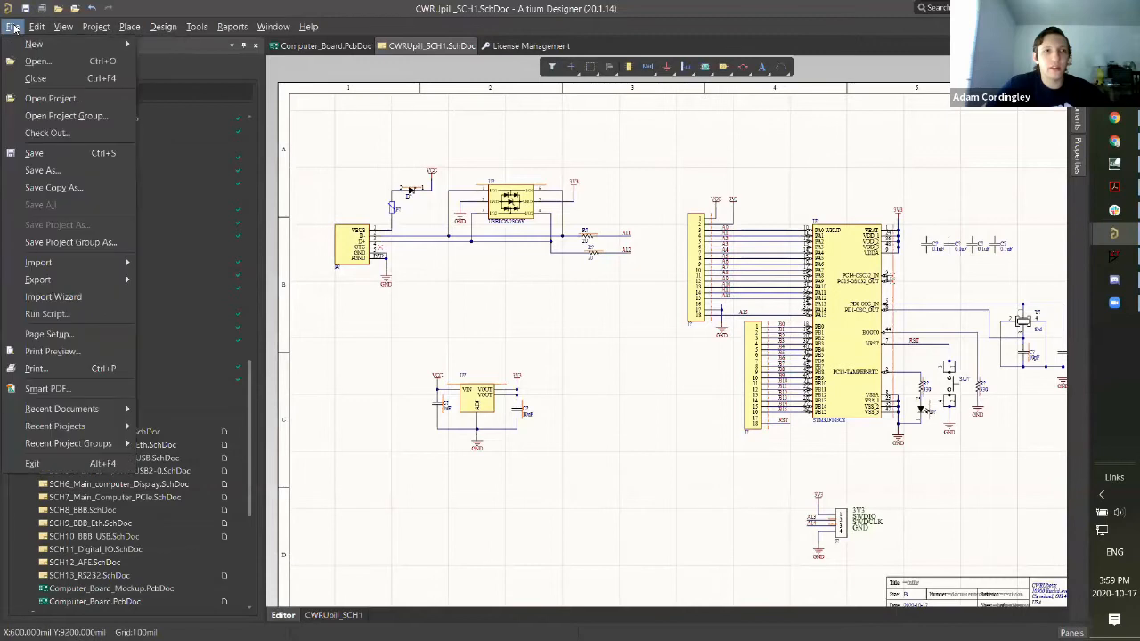
{"action": "mouse_move", "coordinate": [31, 46]}
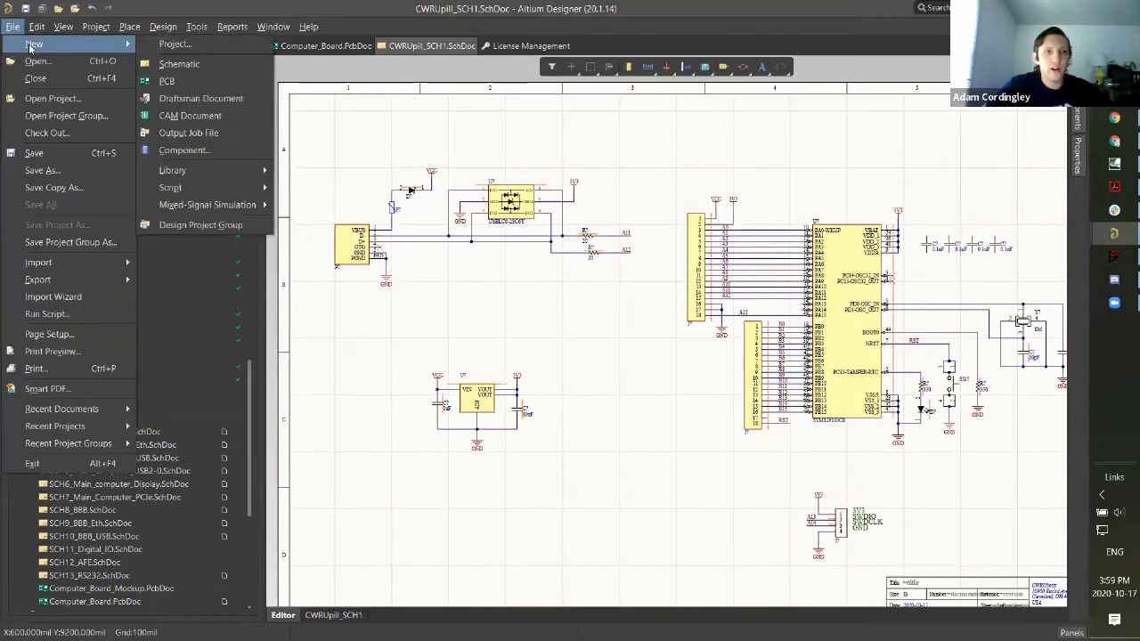
{"action": "left_click", "coordinate": [189, 44]}
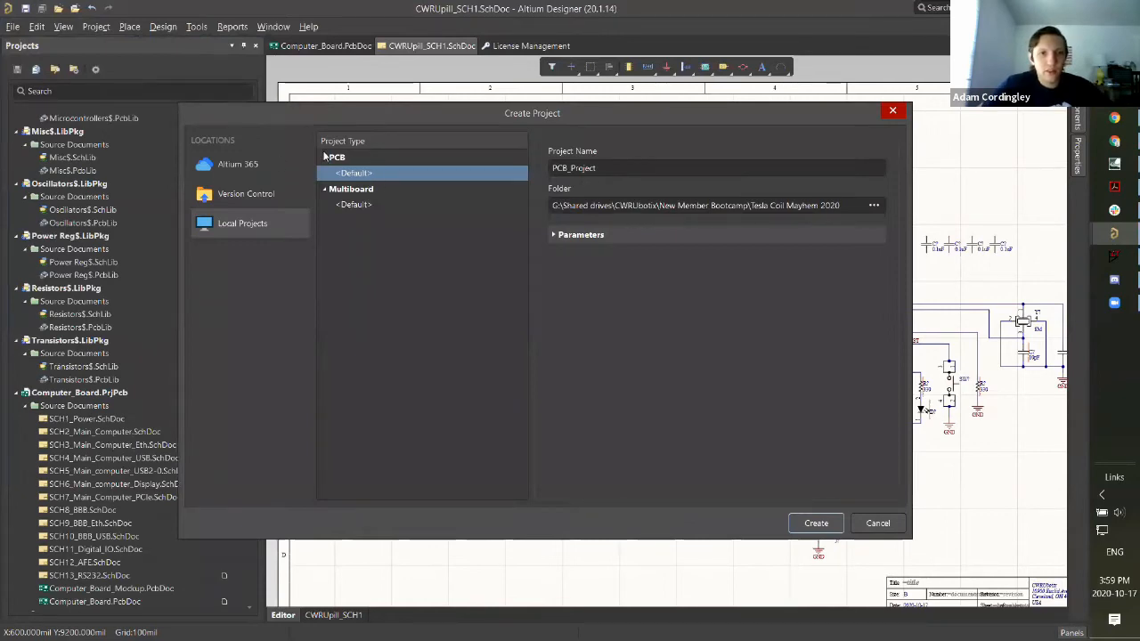
{"action": "double_click", "coordinate": [620, 169]}
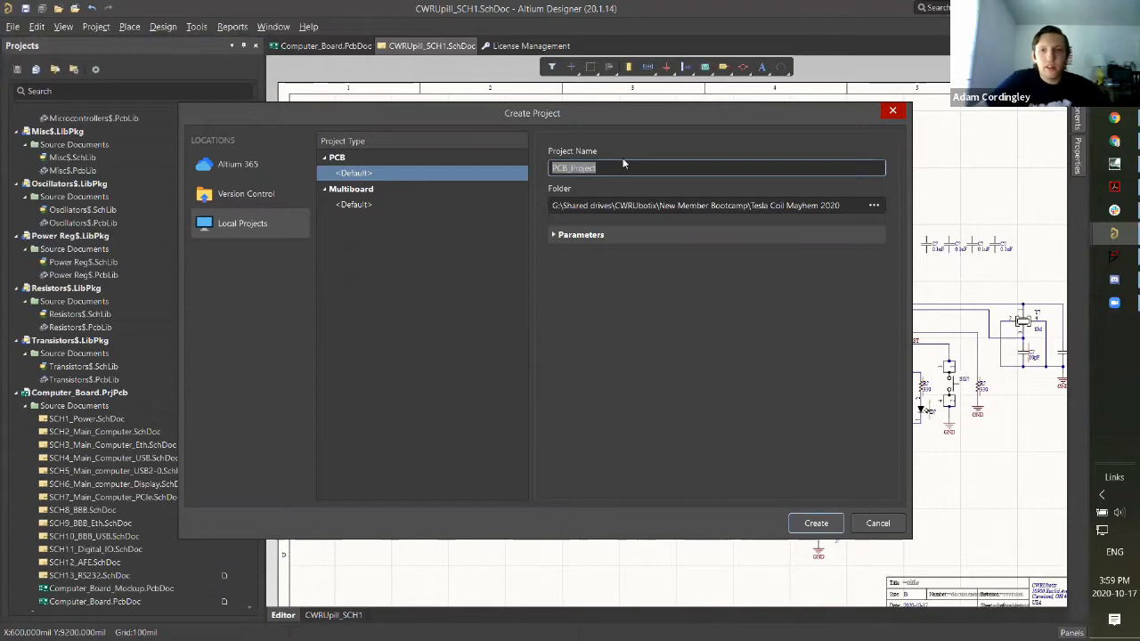
{"action": "type", "text": "CWRUpill"}
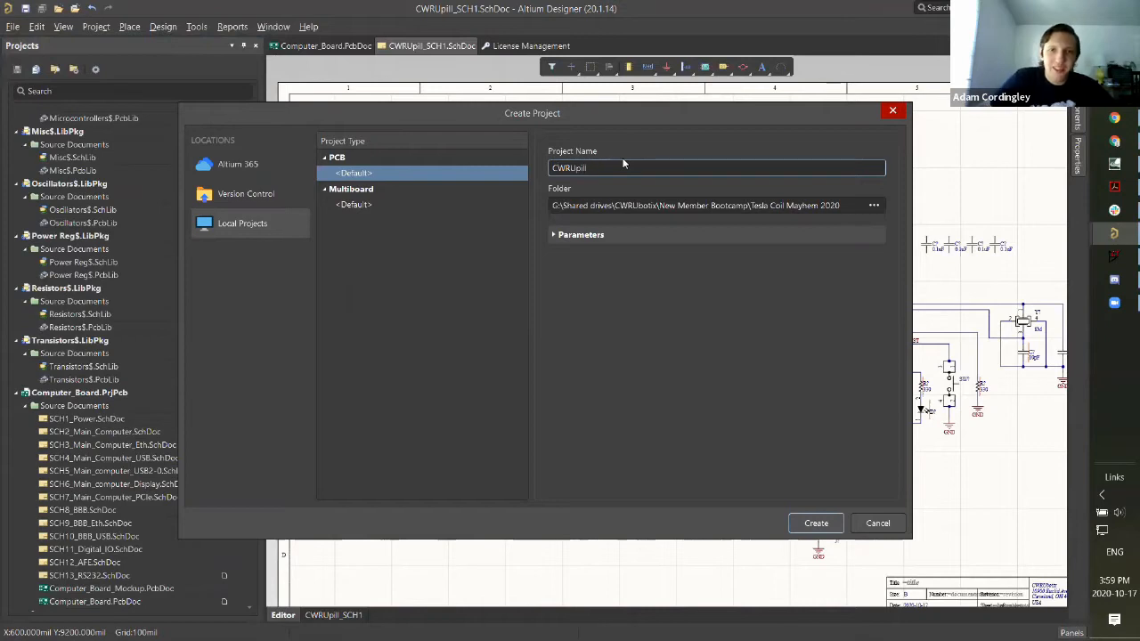
Step: Browse for the project location and go to Resources\Hardware on the CWRUbotix shared drive
{"action": "left_click", "coordinate": [873, 204]}
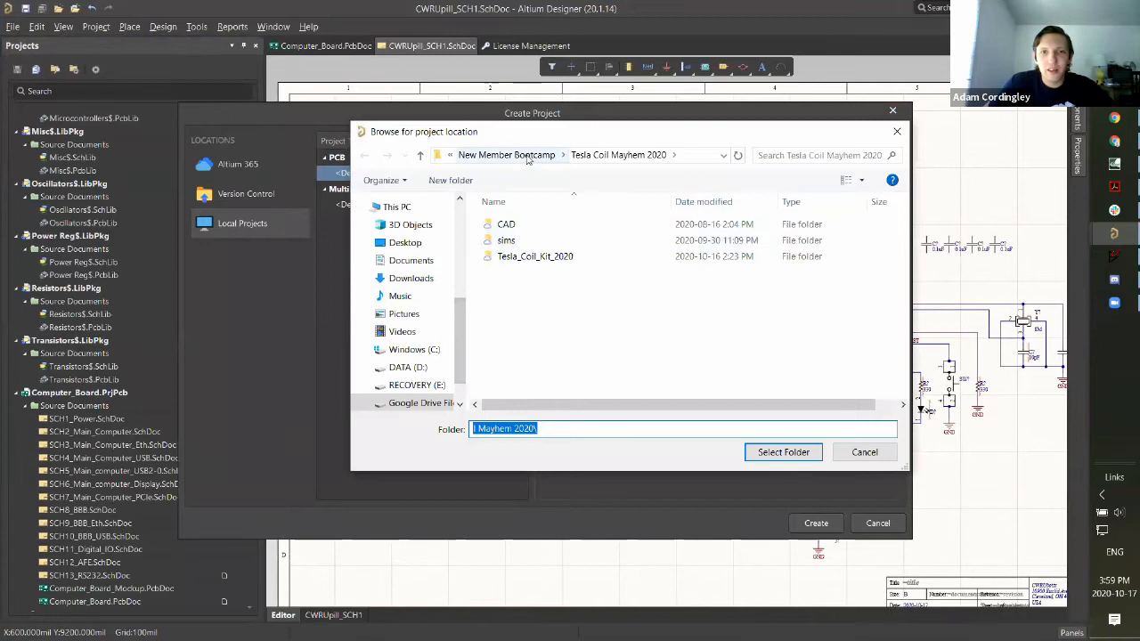
{"action": "left_click", "coordinate": [535, 155]}
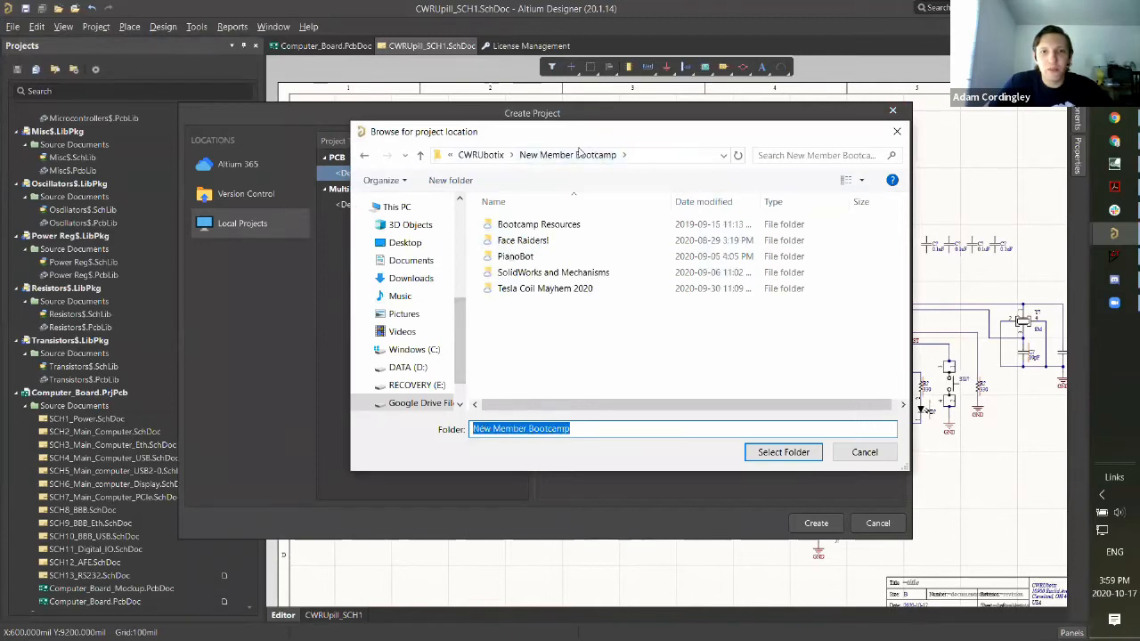
{"action": "left_click", "coordinate": [481, 155]}
{"action": "scroll", "coordinate": [565, 318], "scroll_direction": "down", "scroll_amount": 2}
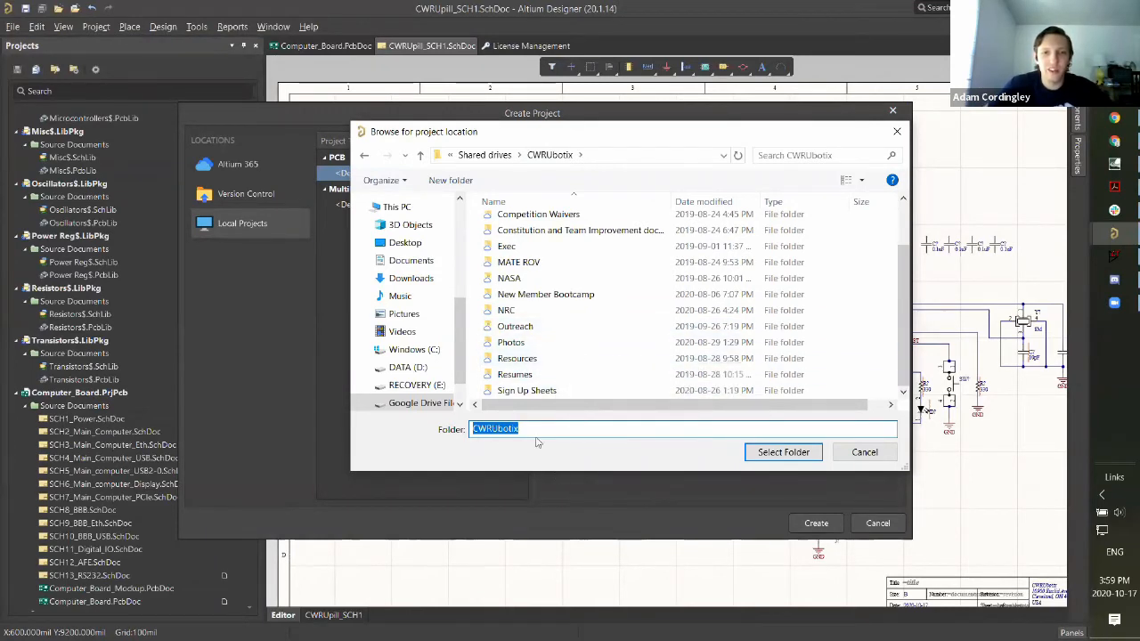
{"action": "double_click", "coordinate": [543, 359]}
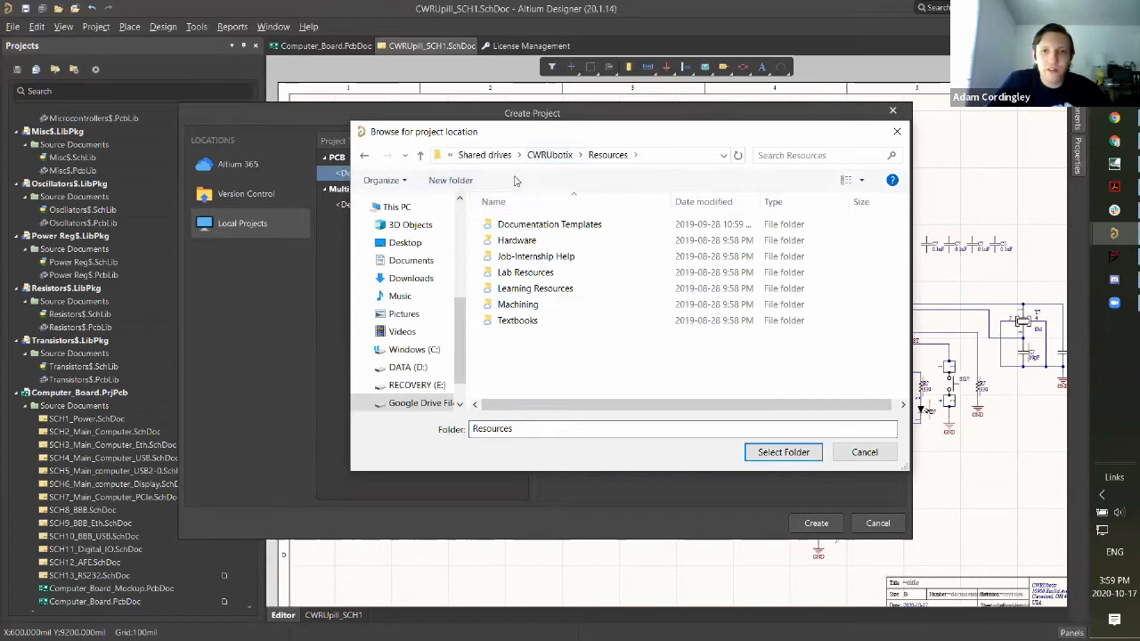
{"action": "double_click", "coordinate": [525, 240]}
{"action": "left_click", "coordinate": [546, 226]}
{"action": "double_click", "coordinate": [546, 226]}
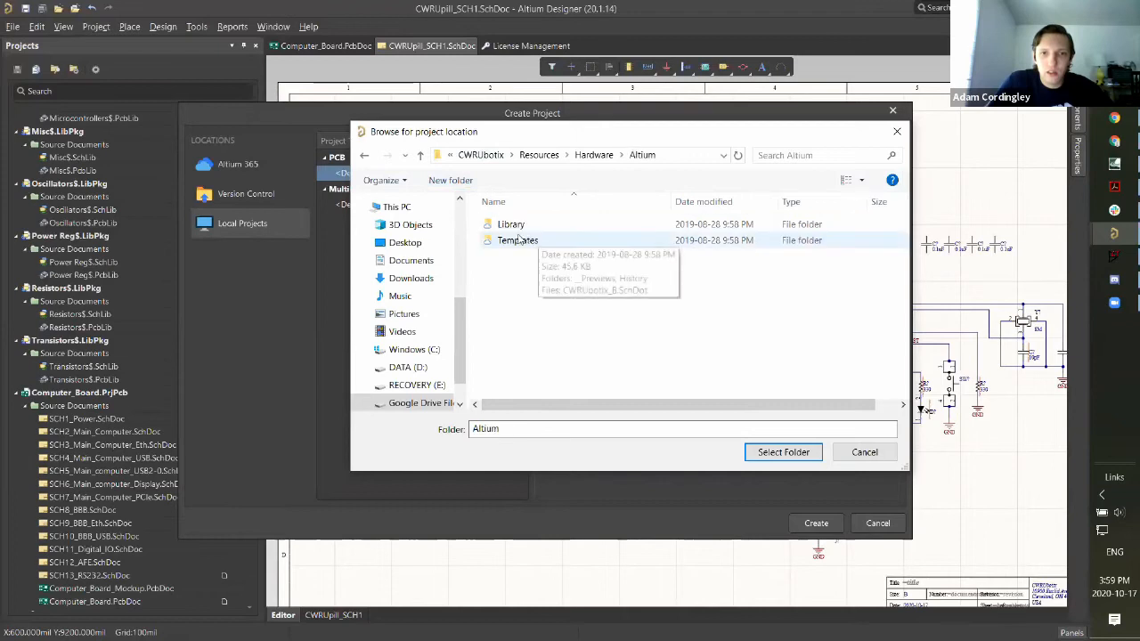
{"action": "left_click", "coordinate": [592, 155]}
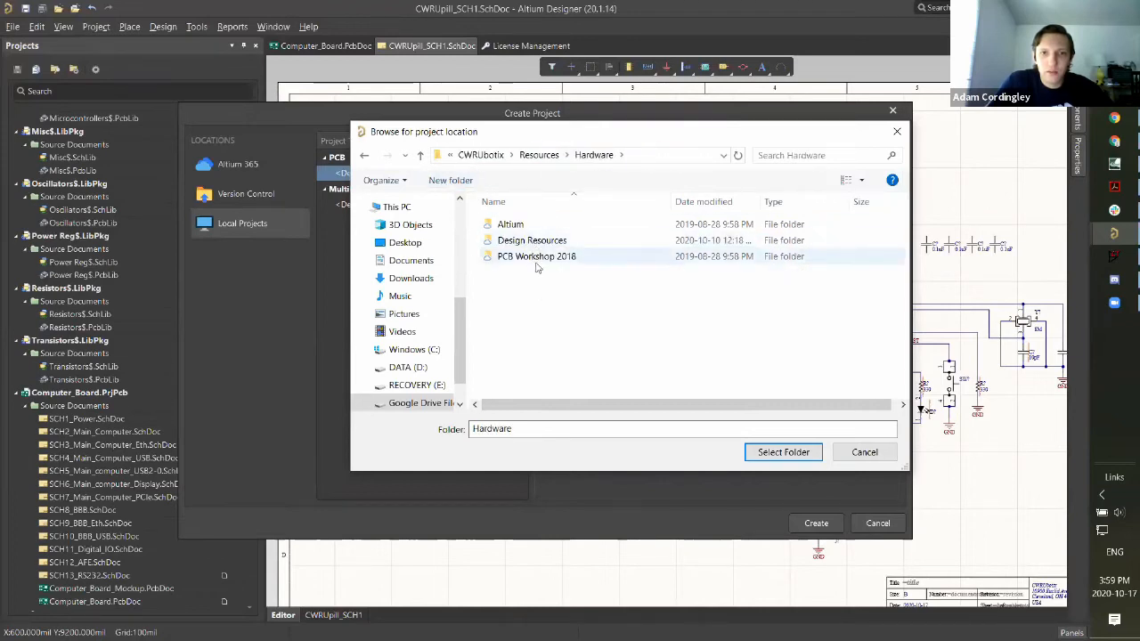
Step: Create a folder named PCB Workshops inside Hardware and open it
{"action": "left_click", "coordinate": [451, 180]}
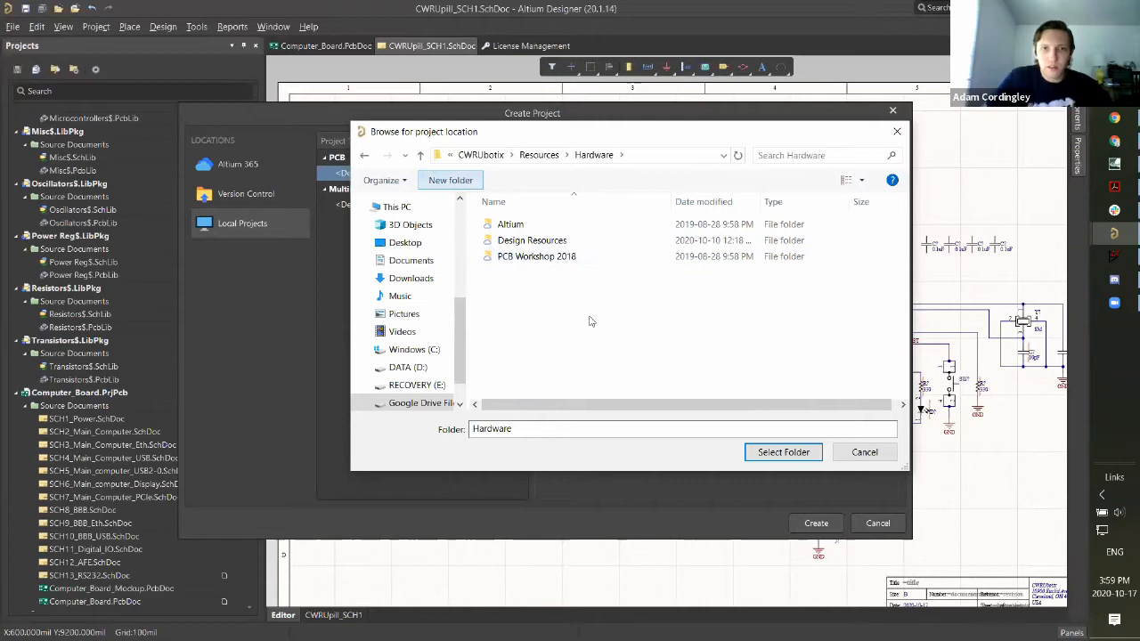
{"action": "type", "text": "PCB Work"}
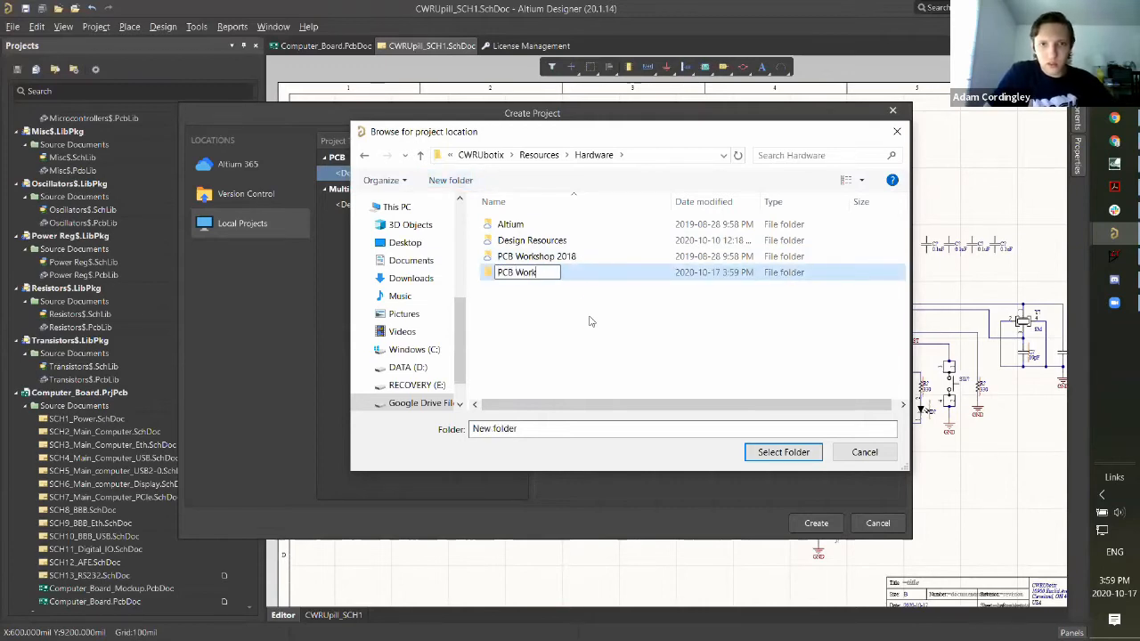
{"action": "type", "text": "shops"}
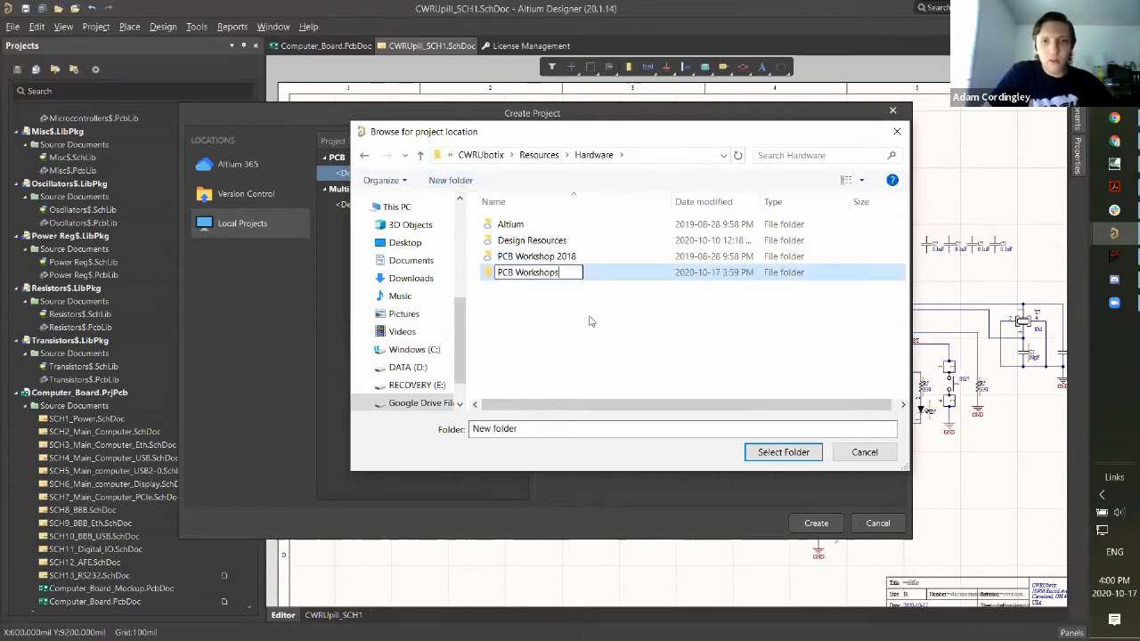
{"action": "key", "text": "Return"}
{"action": "double_click", "coordinate": [552, 276]}
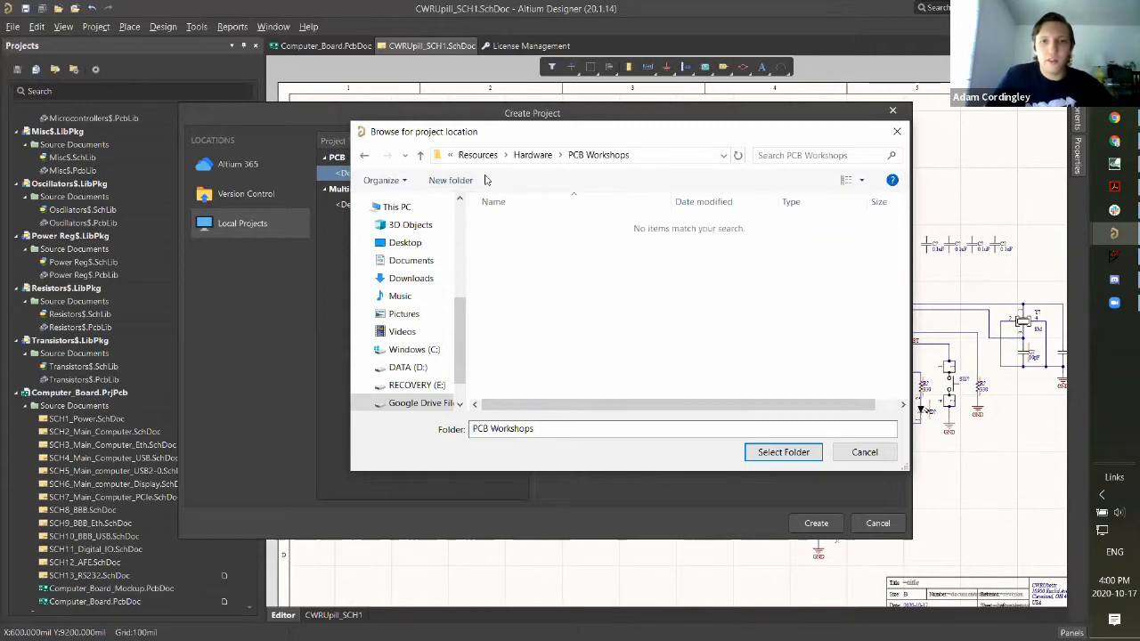
Step: Create a CWRUpill subfolder inside PCB Workshops and choose it as the project location
{"action": "left_click", "coordinate": [450, 180]}
{"action": "type", "text": "CW"}
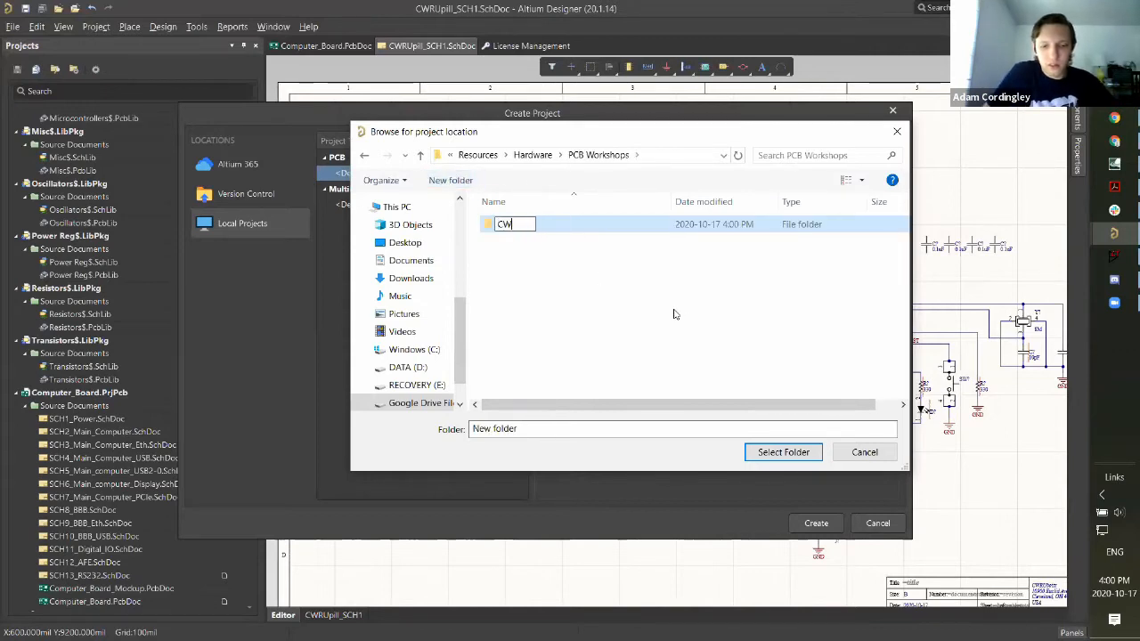
{"action": "type", "text": "RUpill"}
{"action": "key", "text": "Return"}
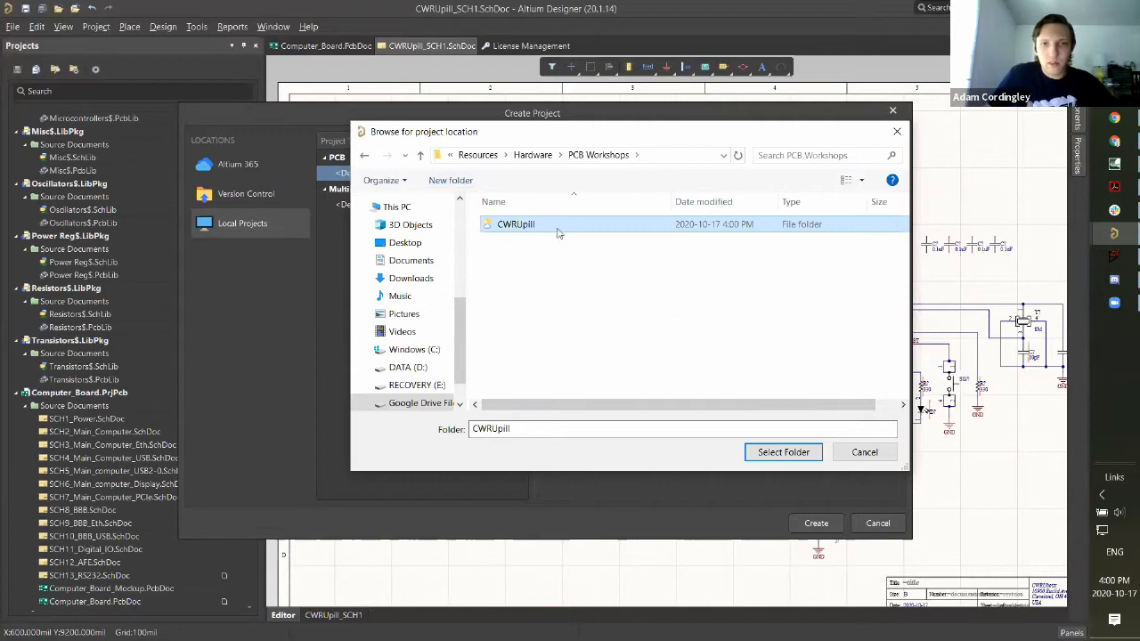
{"action": "double_click", "coordinate": [551, 229]}
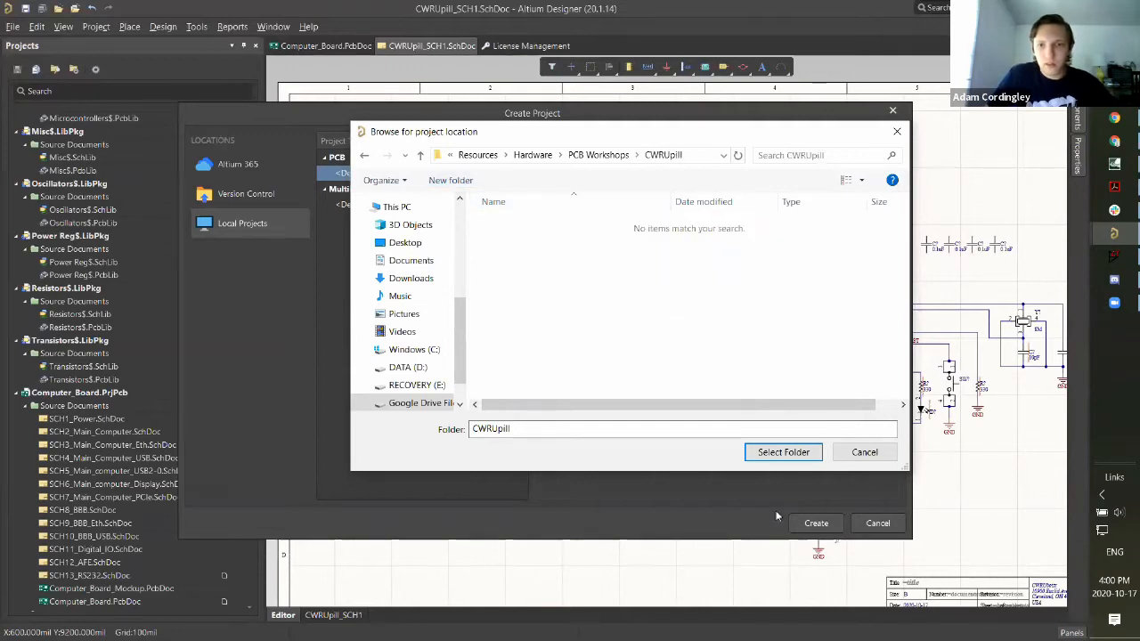
{"action": "left_click", "coordinate": [783, 459]}
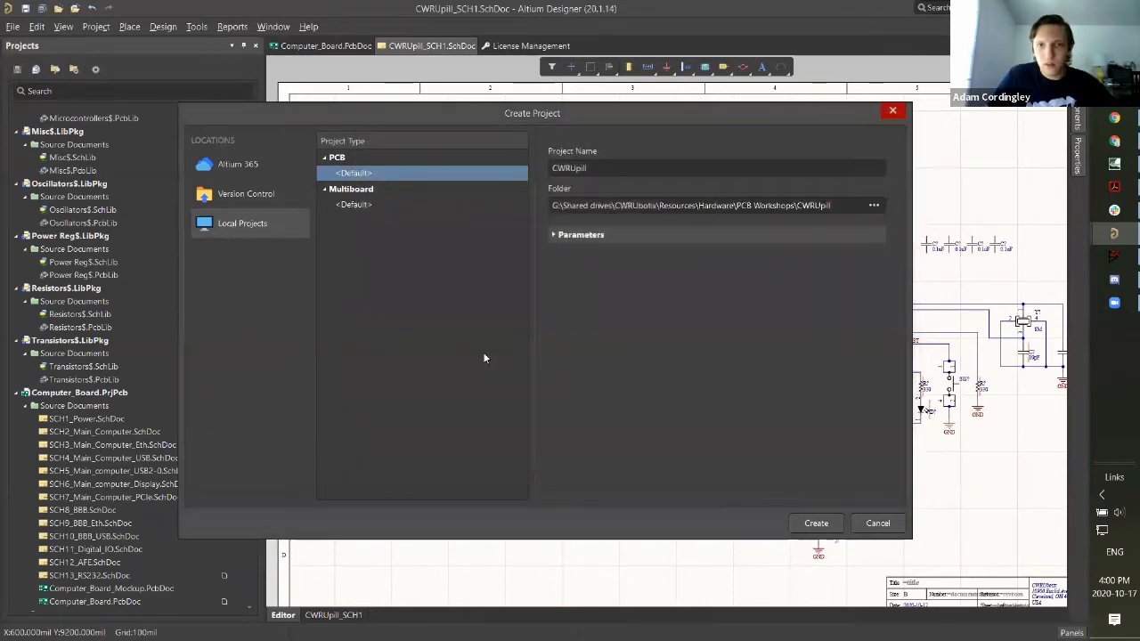
Step: Create the CWRUpill project and look for it in the project list
{"action": "left_click", "coordinate": [816, 523]}
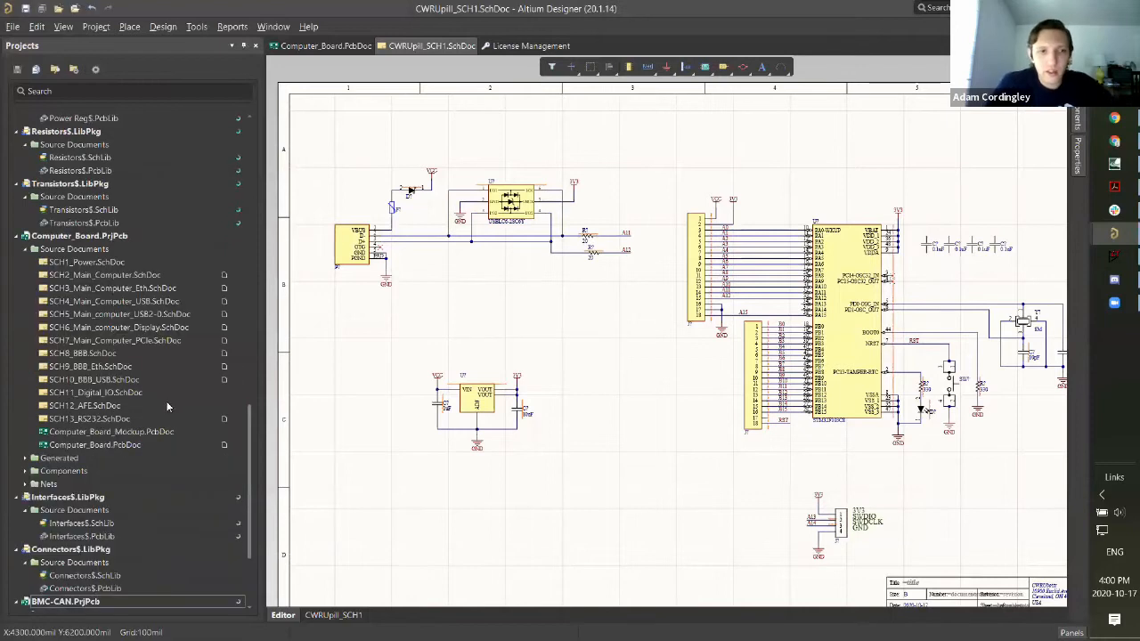
{"action": "scroll", "coordinate": [130, 384], "scroll_direction": "down", "scroll_amount": 4}
{"action": "scroll", "coordinate": [131, 395], "scroll_direction": "up", "scroll_amount": 5}
{"action": "scroll", "coordinate": [122, 404], "scroll_direction": "down", "scroll_amount": 3}
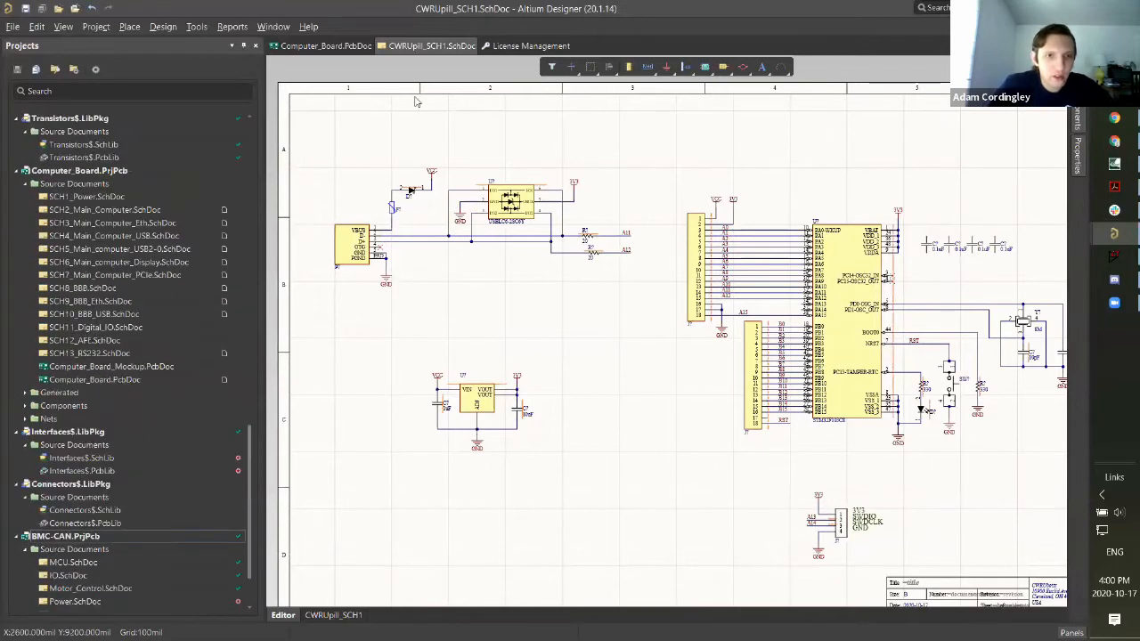
Step: Start saving a copy of the CWRUpill_SCH1 schematic under a new location and browse to Resources\Hardware on the CWRUbotix shared drive
{"action": "left_click", "coordinate": [13, 26]}
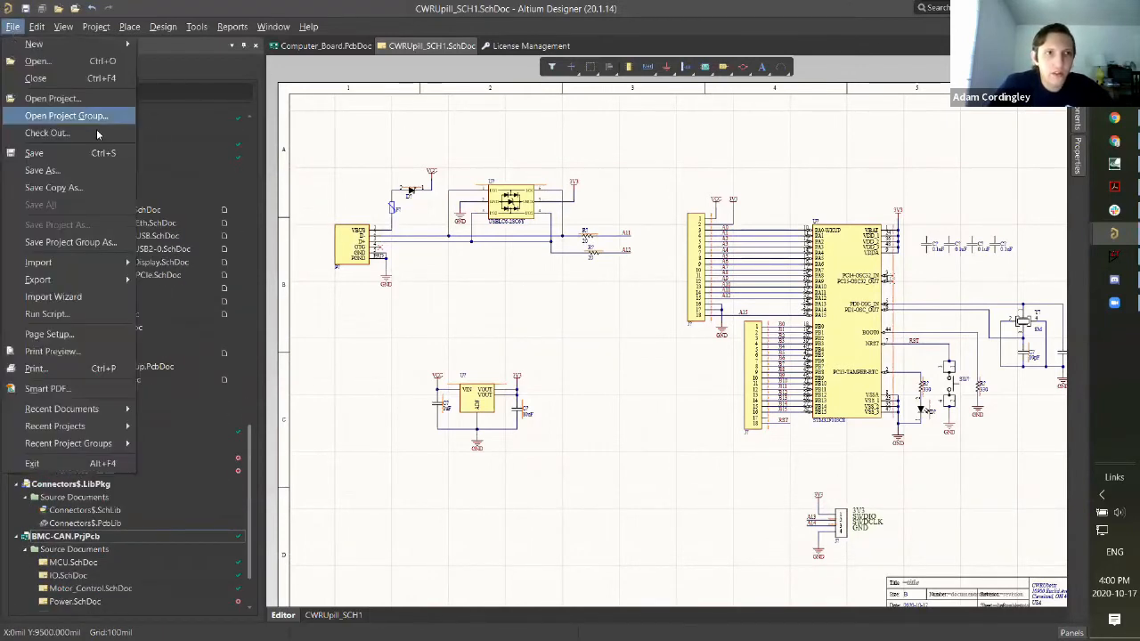
{"action": "left_click", "coordinate": [78, 175]}
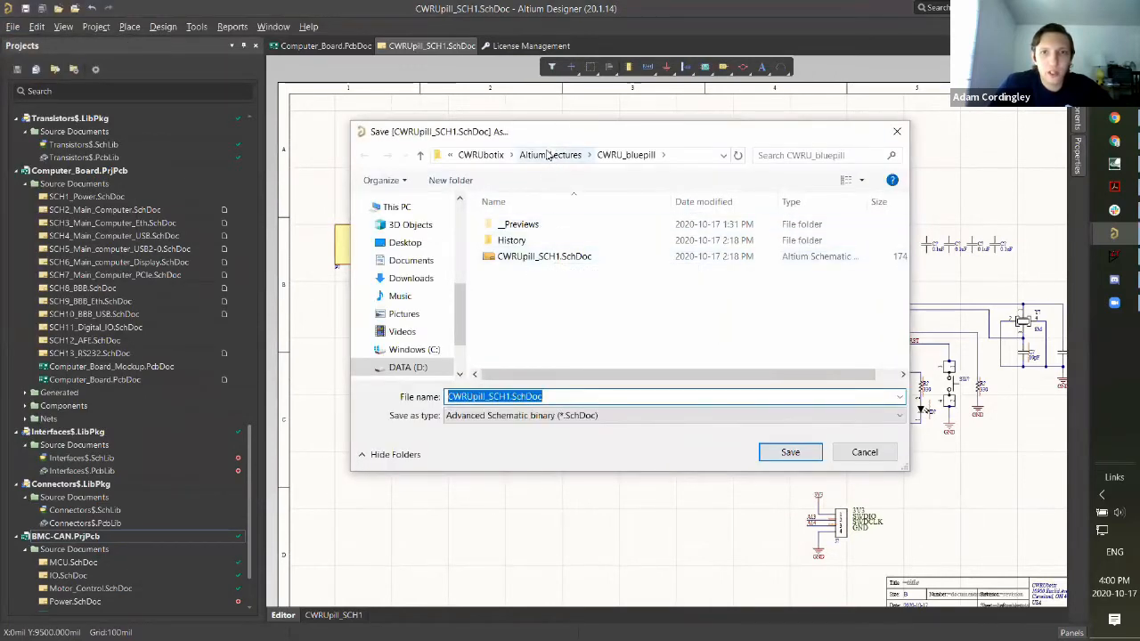
{"action": "scroll", "coordinate": [439, 310], "scroll_direction": "down", "scroll_amount": 2}
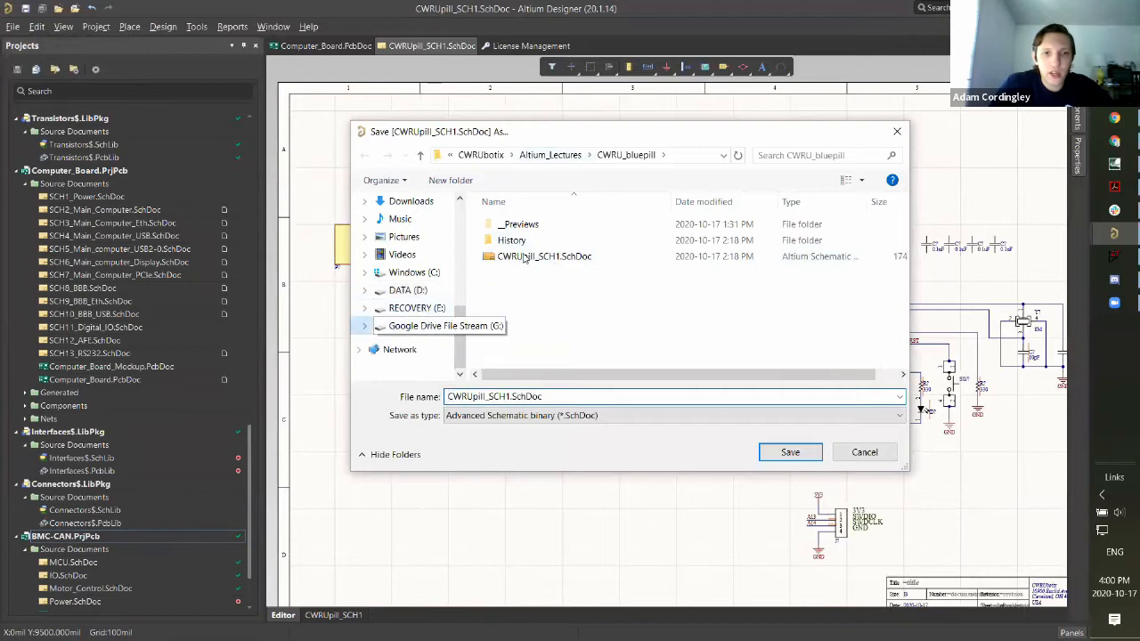
{"action": "left_click", "coordinate": [441, 326]}
{"action": "double_click", "coordinate": [526, 271]}
{"action": "double_click", "coordinate": [538, 242]}
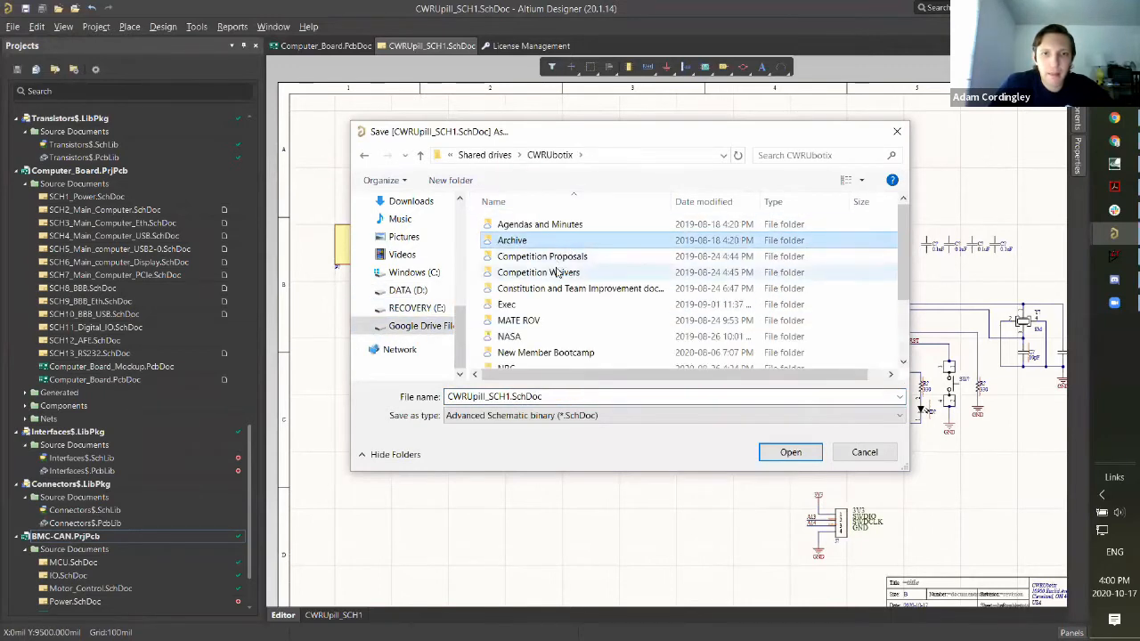
{"action": "scroll", "coordinate": [553, 302], "scroll_direction": "down", "scroll_amount": 2}
{"action": "double_click", "coordinate": [539, 323]}
{"action": "double_click", "coordinate": [517, 241]}
Step: Save the schematic as CWRUpill_SCH1.SchDoc in the inner CWRUpill project folder under PCB Workshops\CWRUpill
{"action": "left_click", "coordinate": [530, 273]}
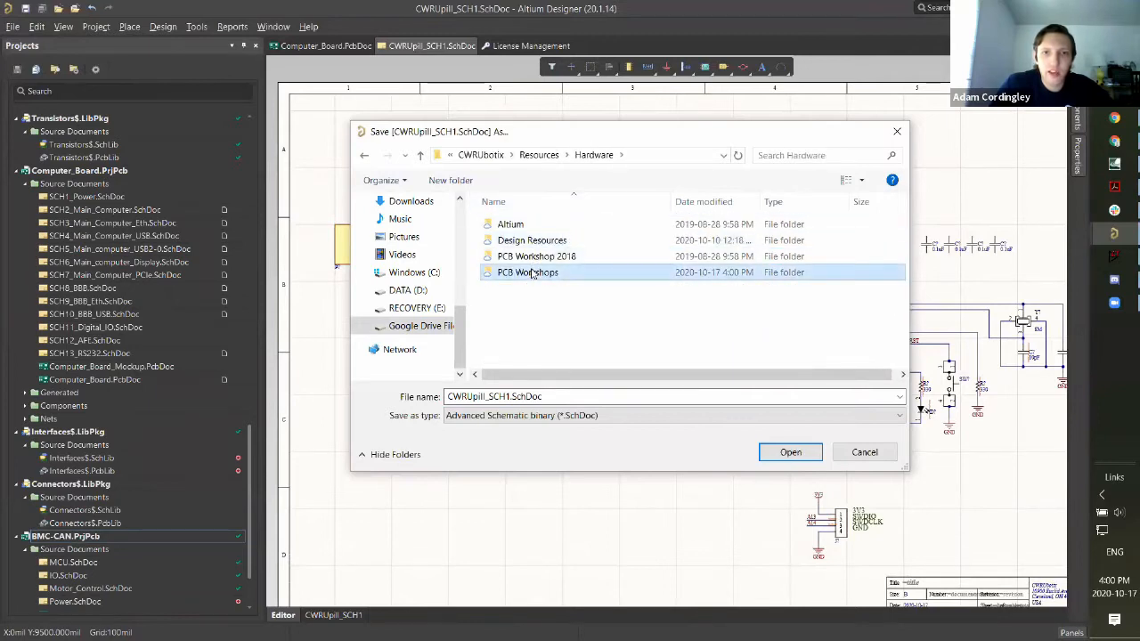
{"action": "double_click", "coordinate": [530, 273]}
{"action": "double_click", "coordinate": [517, 224]}
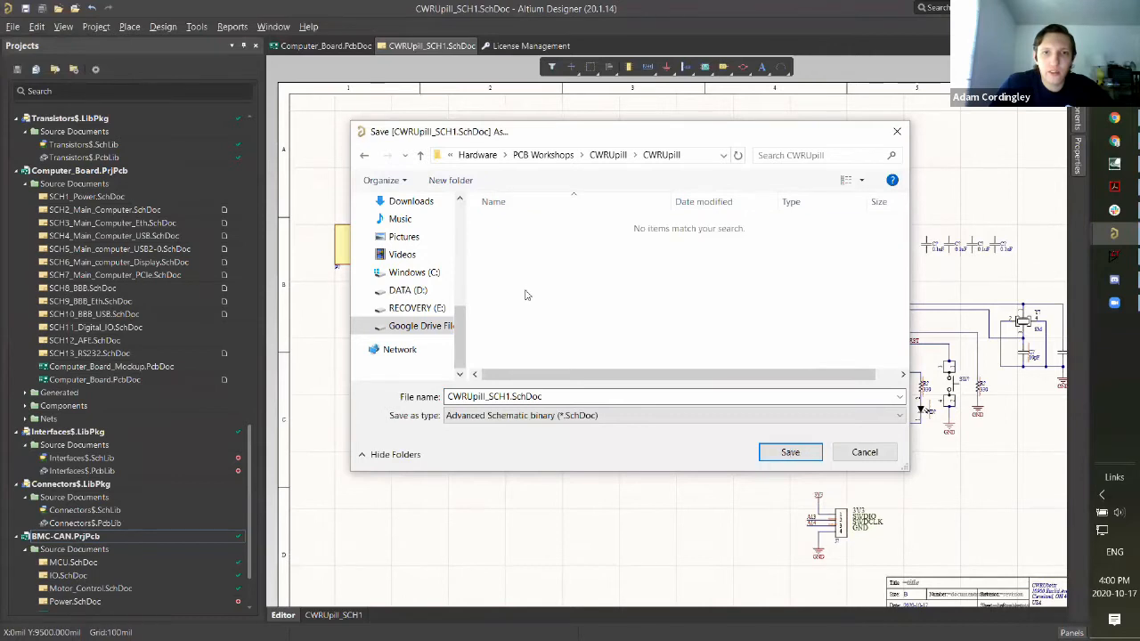
{"action": "left_click", "coordinate": [509, 397]}
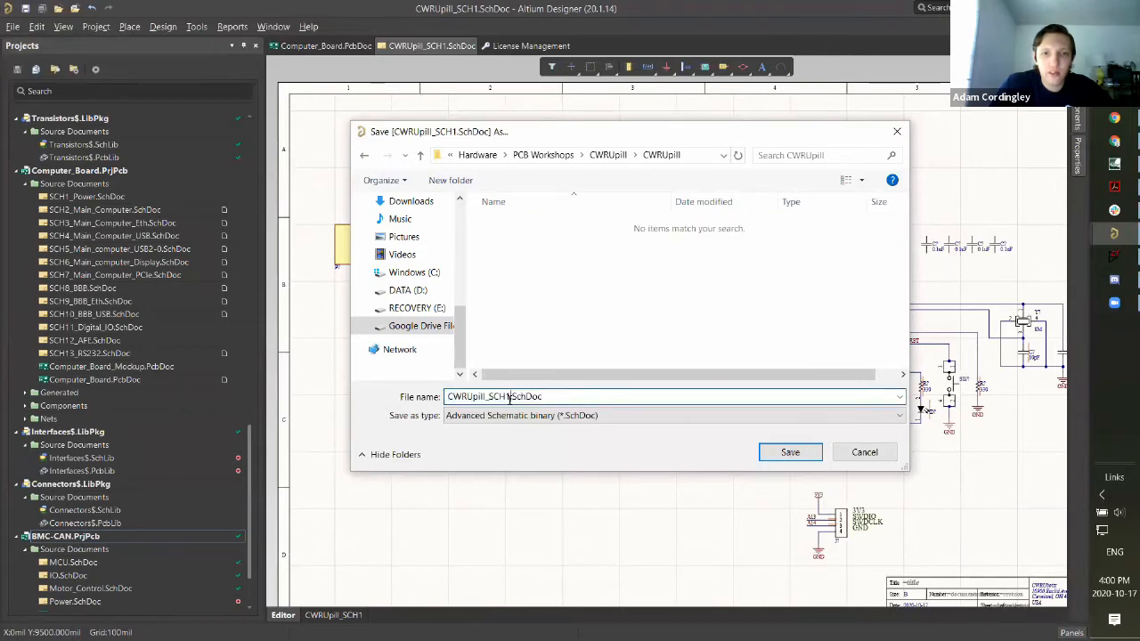
{"action": "left_click", "coordinate": [600, 155]}
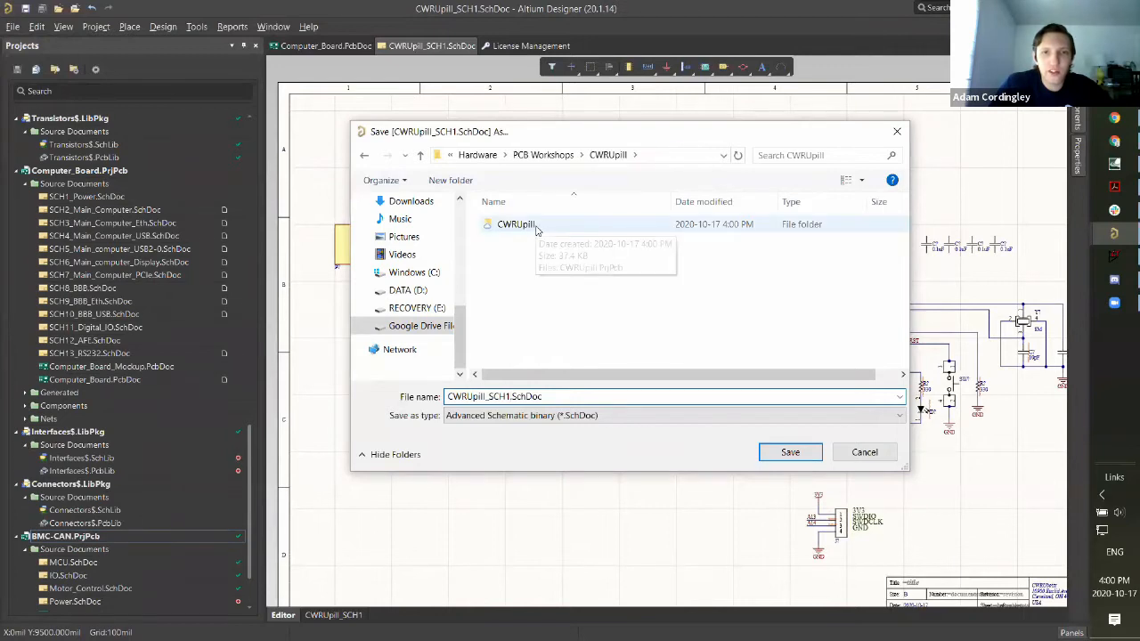
{"action": "double_click", "coordinate": [541, 228]}
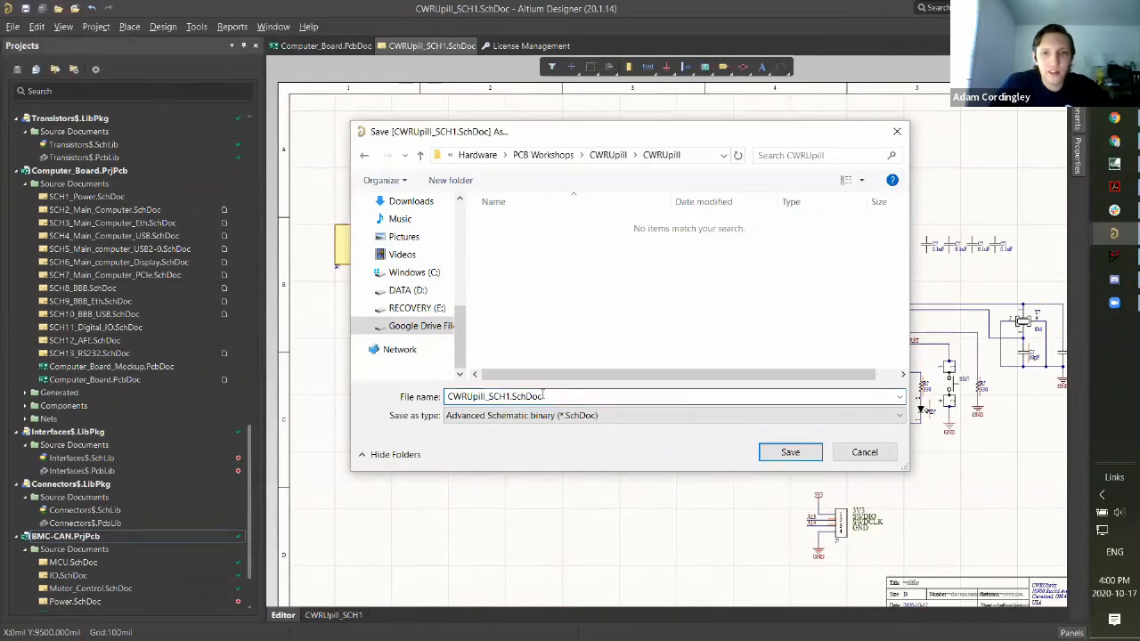
{"action": "left_click", "coordinate": [775, 453]}
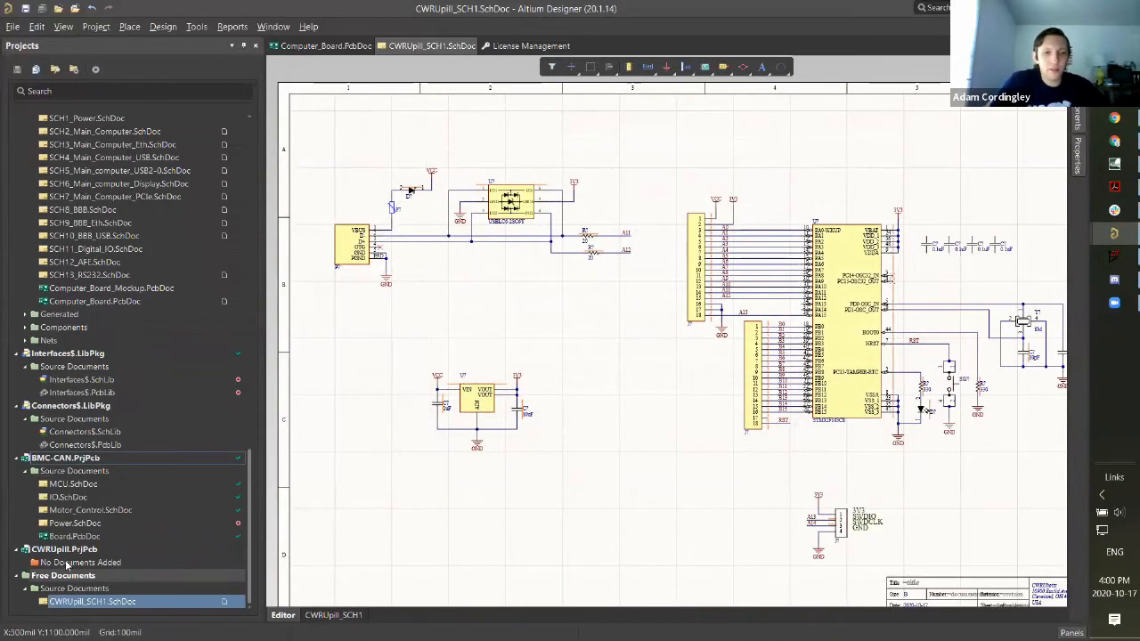
Step: Add the existing CWRUpill_SCH1.SchDoc to the CWRUpill project and save the project
{"action": "right_click", "coordinate": [54, 553]}
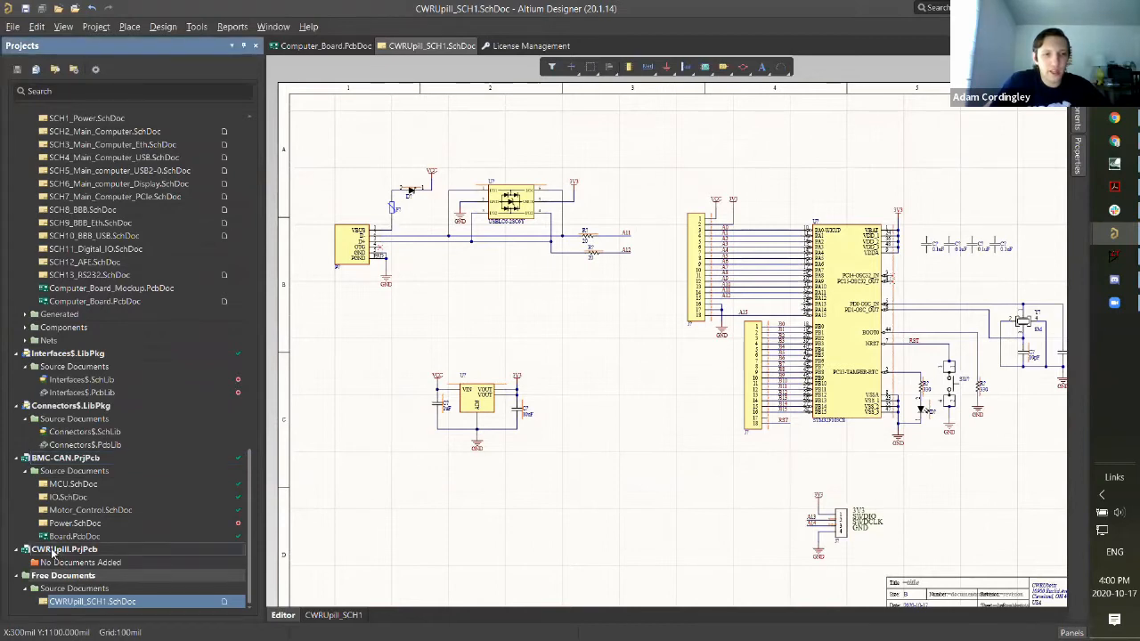
{"action": "mouse_move", "coordinate": [147, 319]}
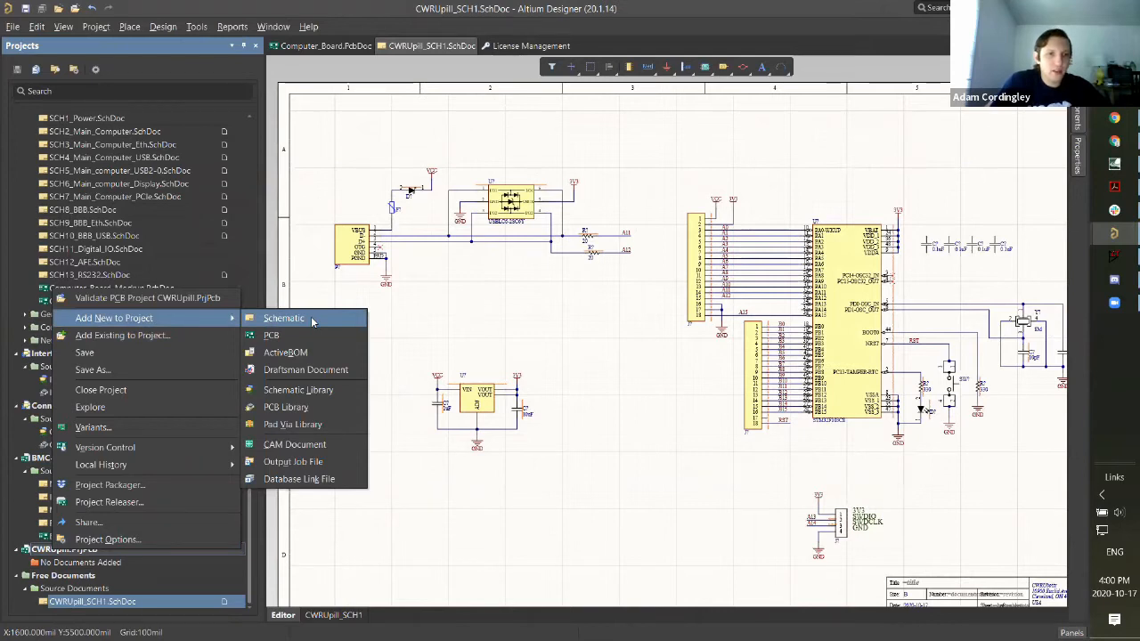
{"action": "left_click", "coordinate": [148, 340]}
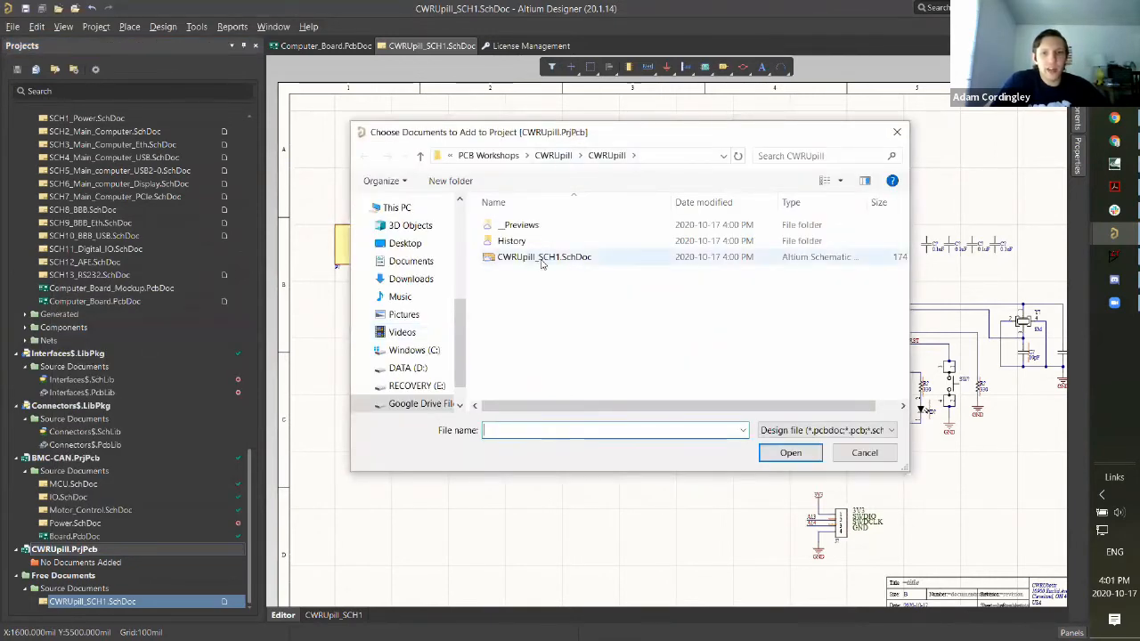
{"action": "left_click", "coordinate": [545, 256]}
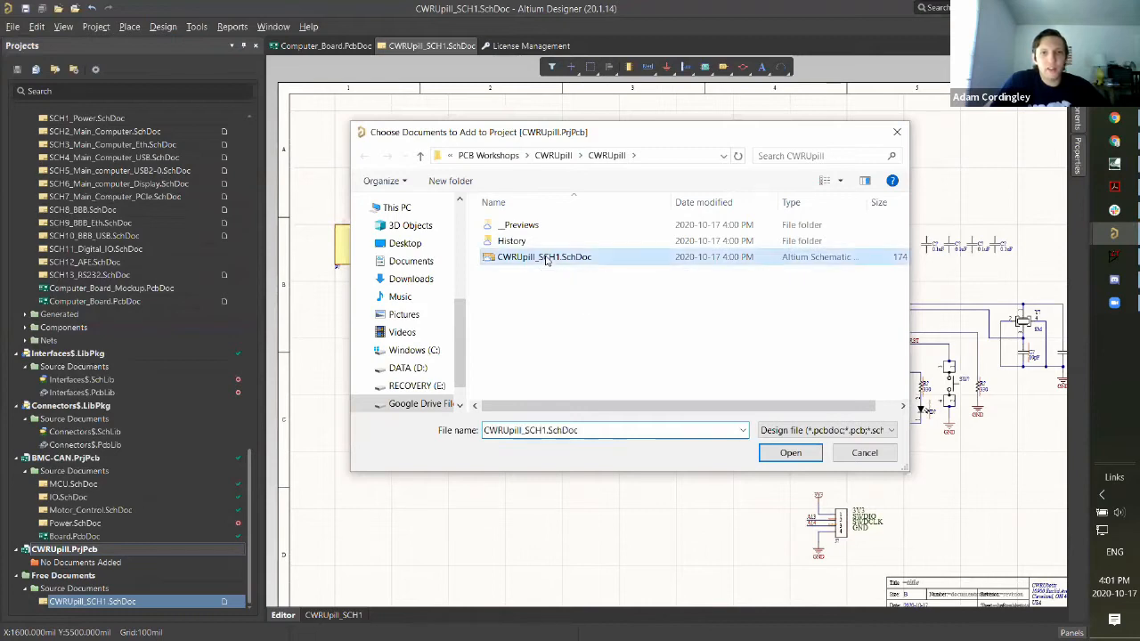
{"action": "left_click", "coordinate": [786, 453]}
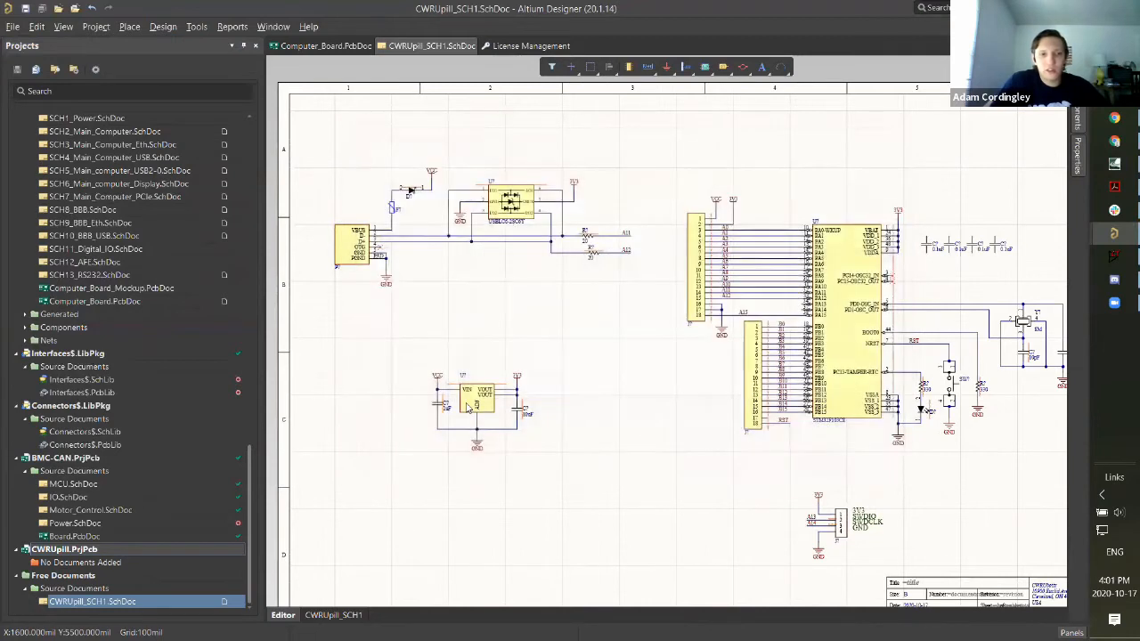
{"action": "scroll", "coordinate": [108, 490], "scroll_direction": "down", "scroll_amount": 1}
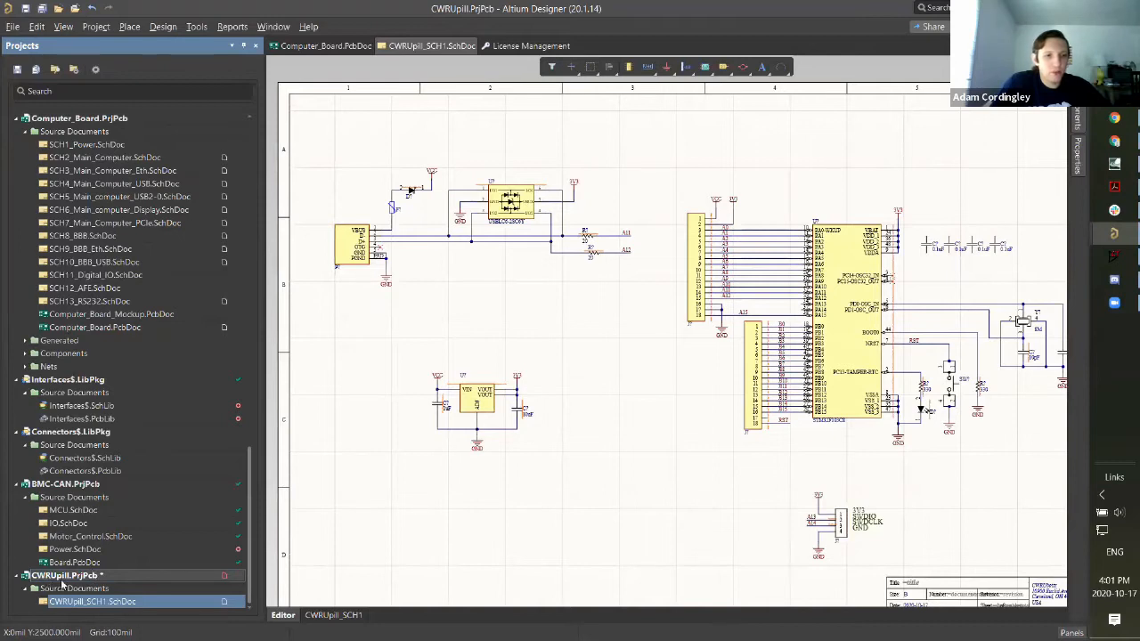
{"action": "right_click", "coordinate": [59, 583]}
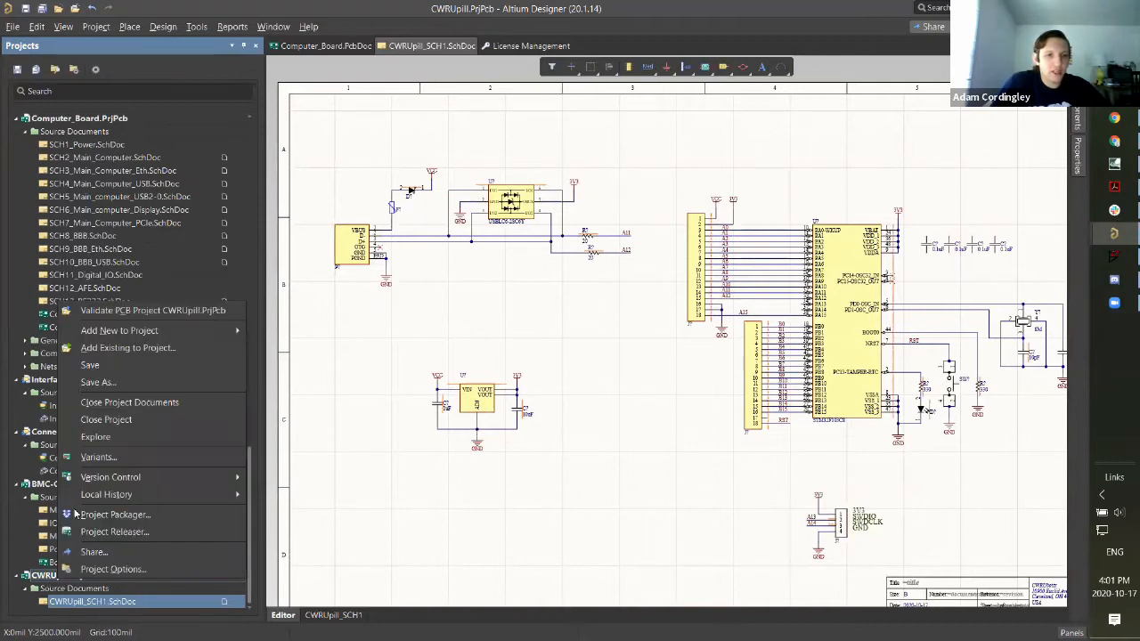
{"action": "left_click", "coordinate": [89, 365]}
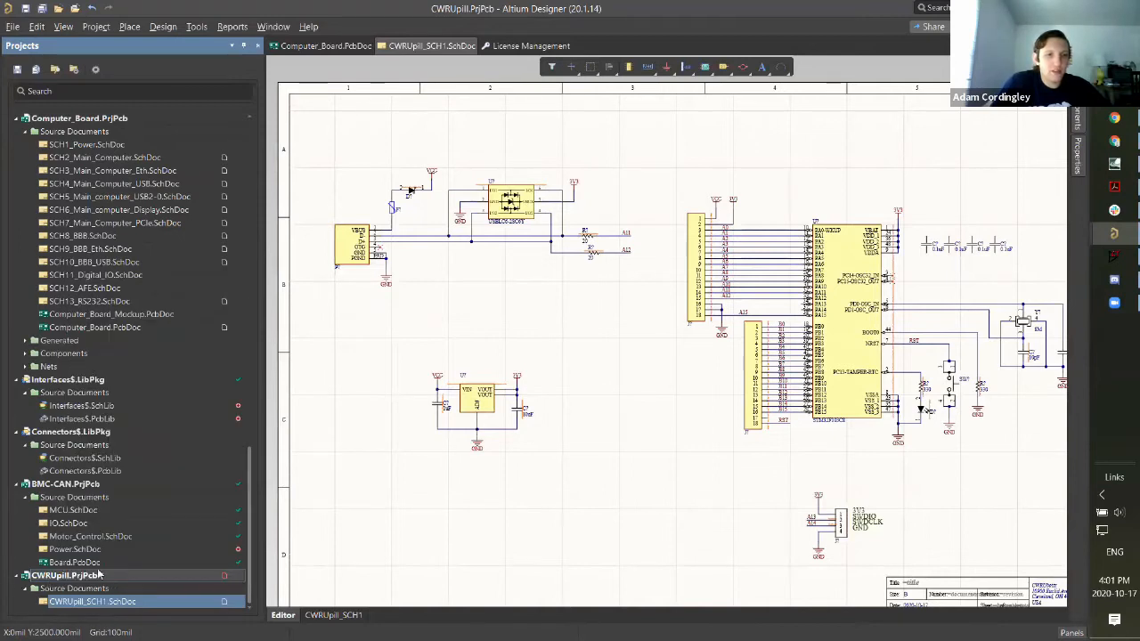
Step: Close the CWRUpill_SCH1 schematic and reopen it from the CWRUpill project
{"action": "right_click", "coordinate": [428, 47]}
{"action": "left_click", "coordinate": [461, 58]}
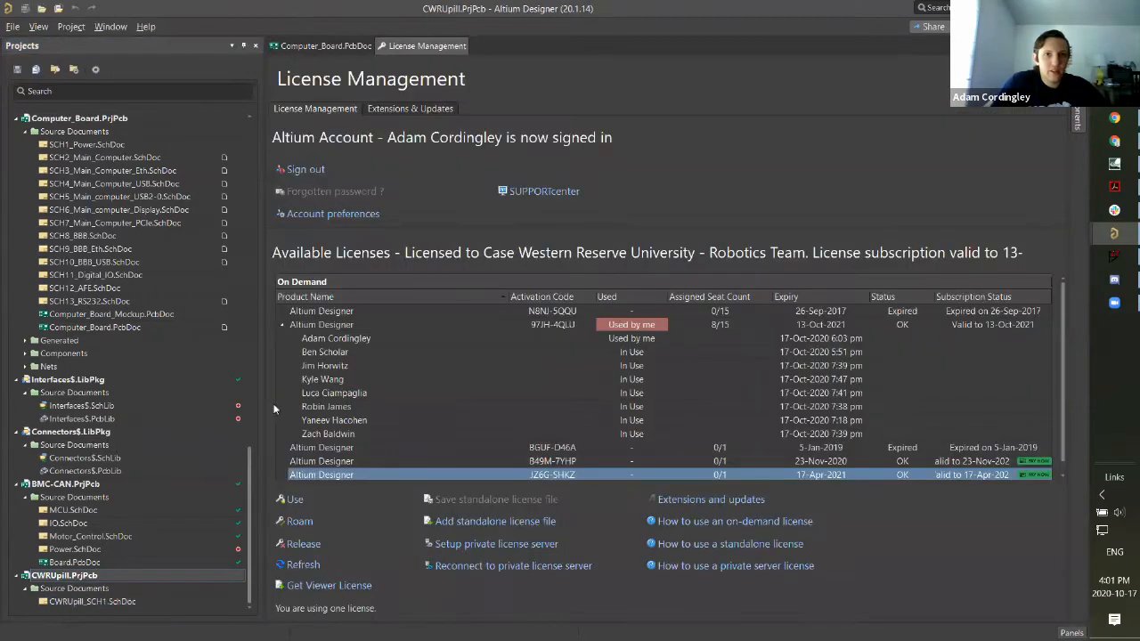
{"action": "double_click", "coordinate": [98, 602]}
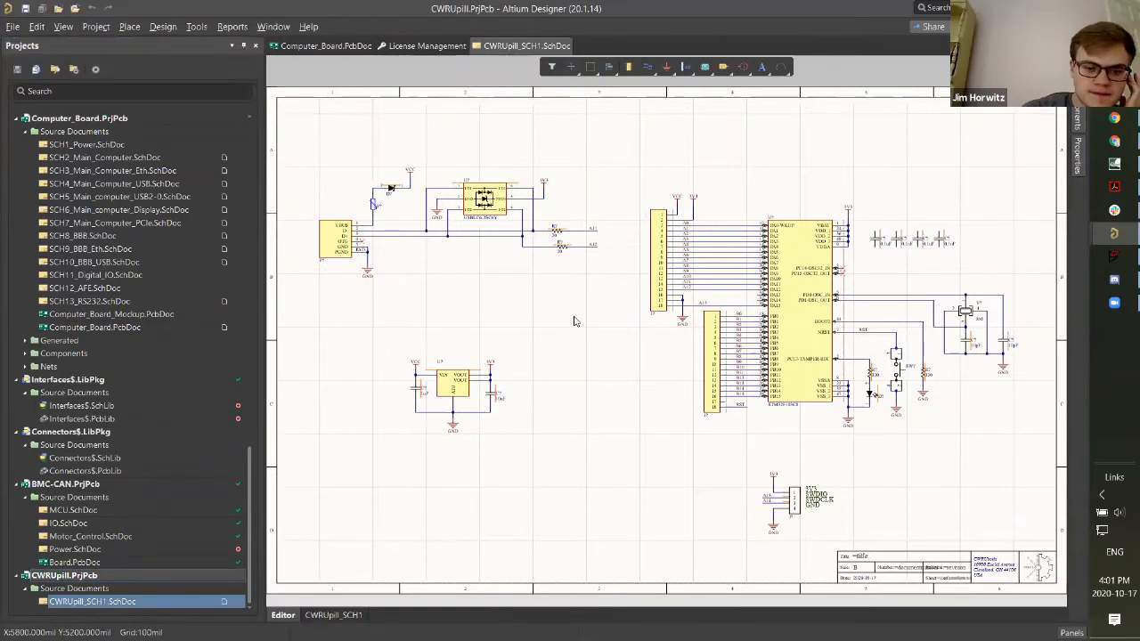
{"action": "scroll", "coordinate": [574, 318], "scroll_direction": "right", "scroll_amount": 1}
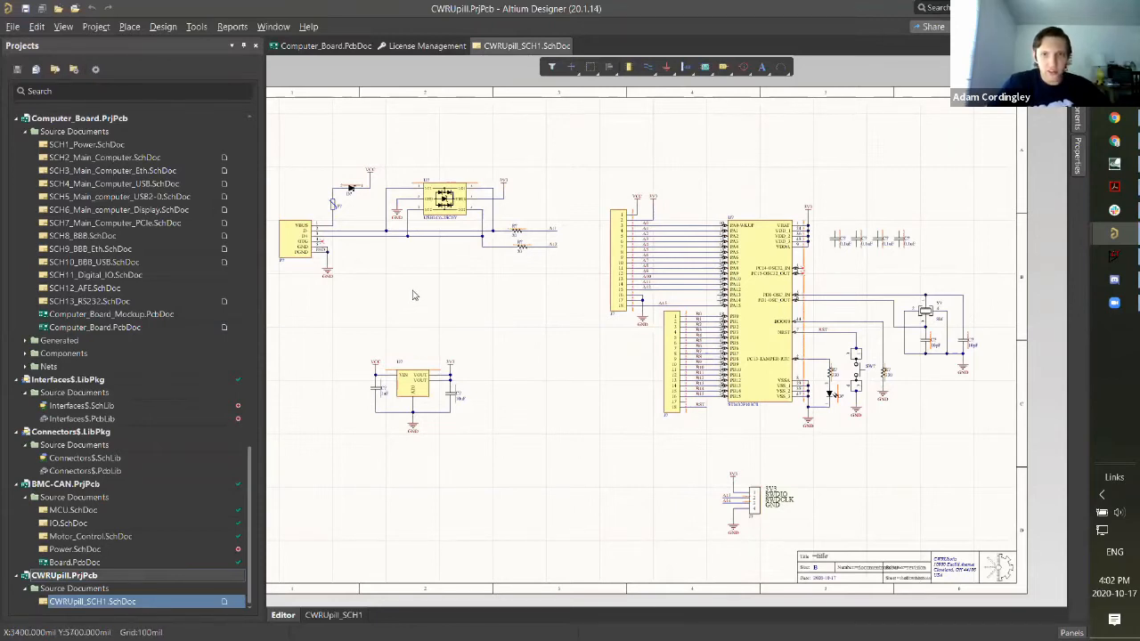
Step: Bring up the component browser, widen it, and look through the available component libraries
{"action": "left_click", "coordinate": [1078, 116]}
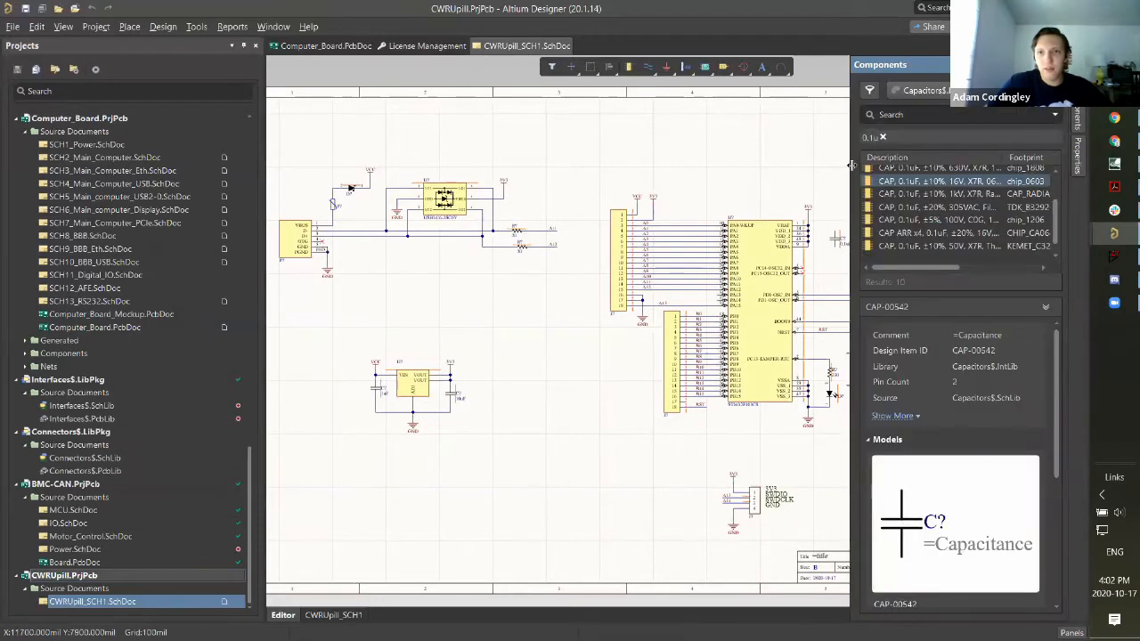
{"action": "left_click_drag", "start_coordinate": [778, 166], "coordinate": [776, 166]}
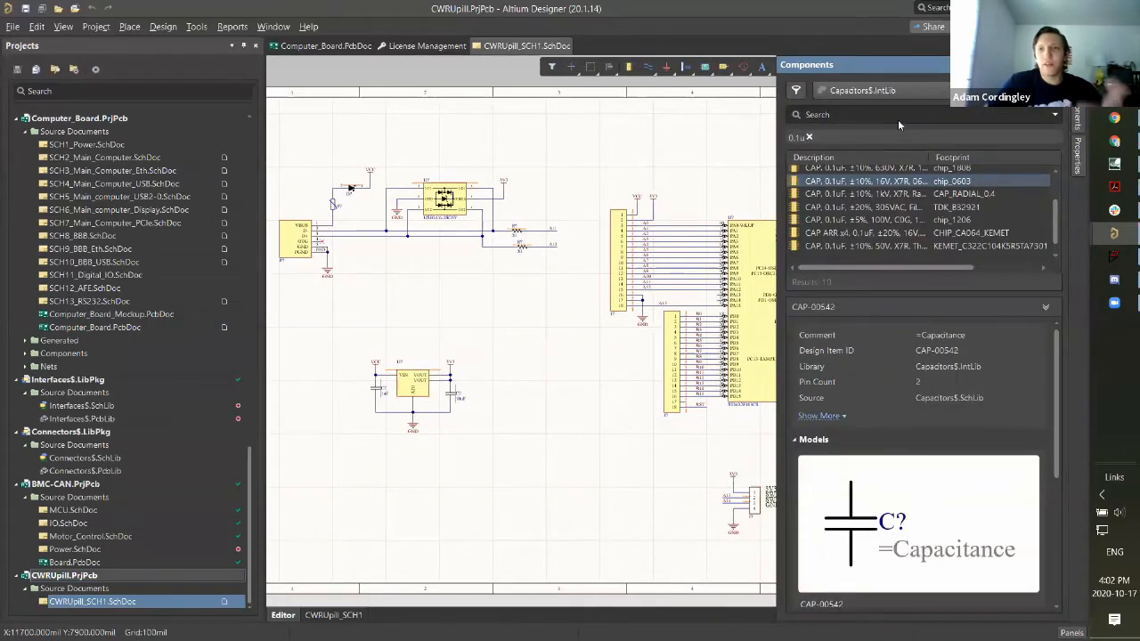
{"action": "left_click", "coordinate": [913, 90]}
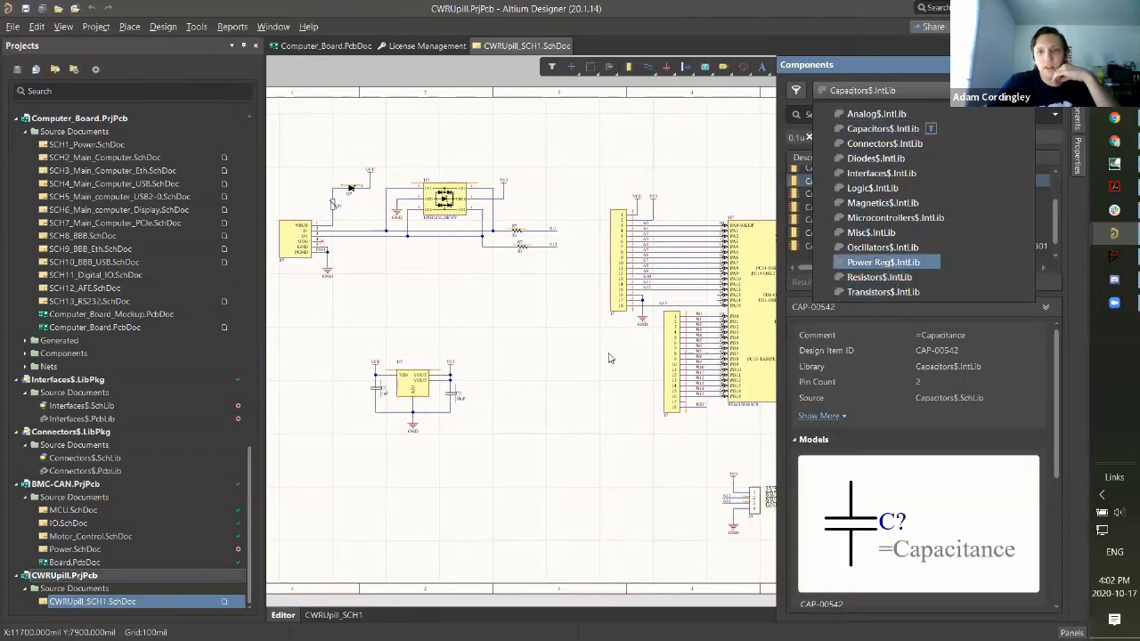
{"action": "left_click", "coordinate": [590, 389]}
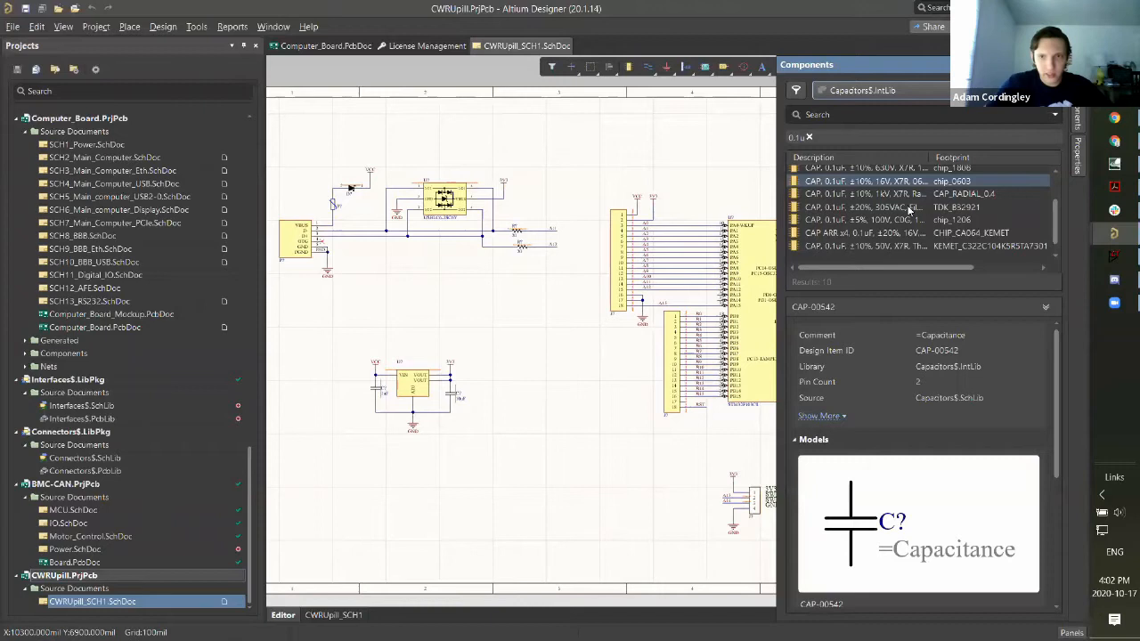
Step: Pick the through-hole 220 OHM 1% 0.25W resistor with the axial_0.3 footprint from Resistors$.IntLib and start placing it
{"action": "left_click", "coordinate": [862, 91]}
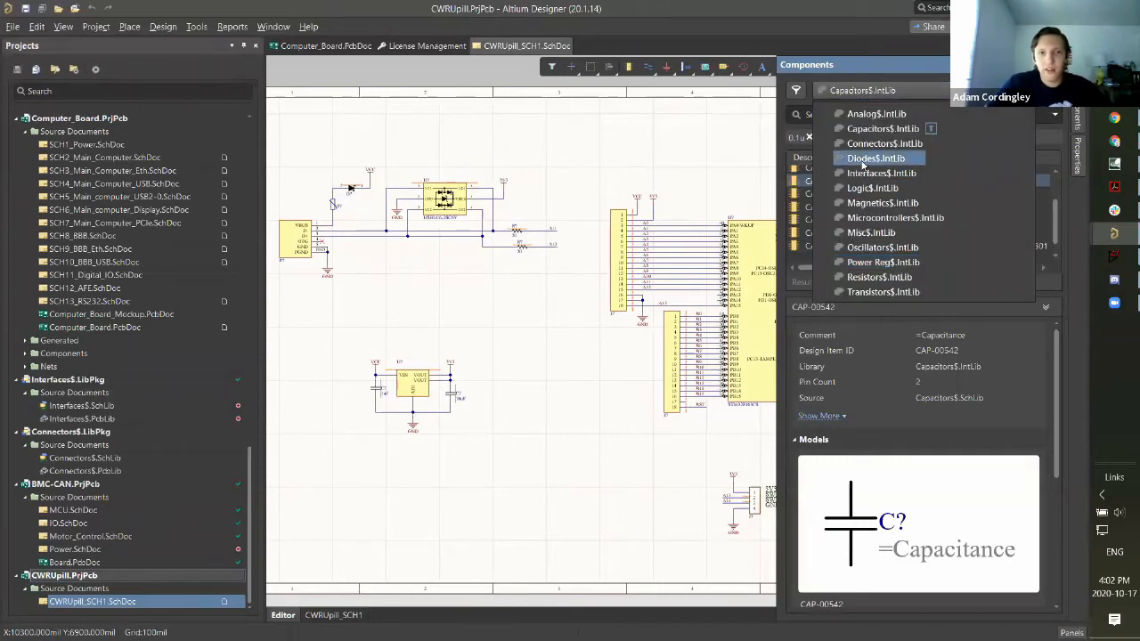
{"action": "left_click", "coordinate": [873, 277]}
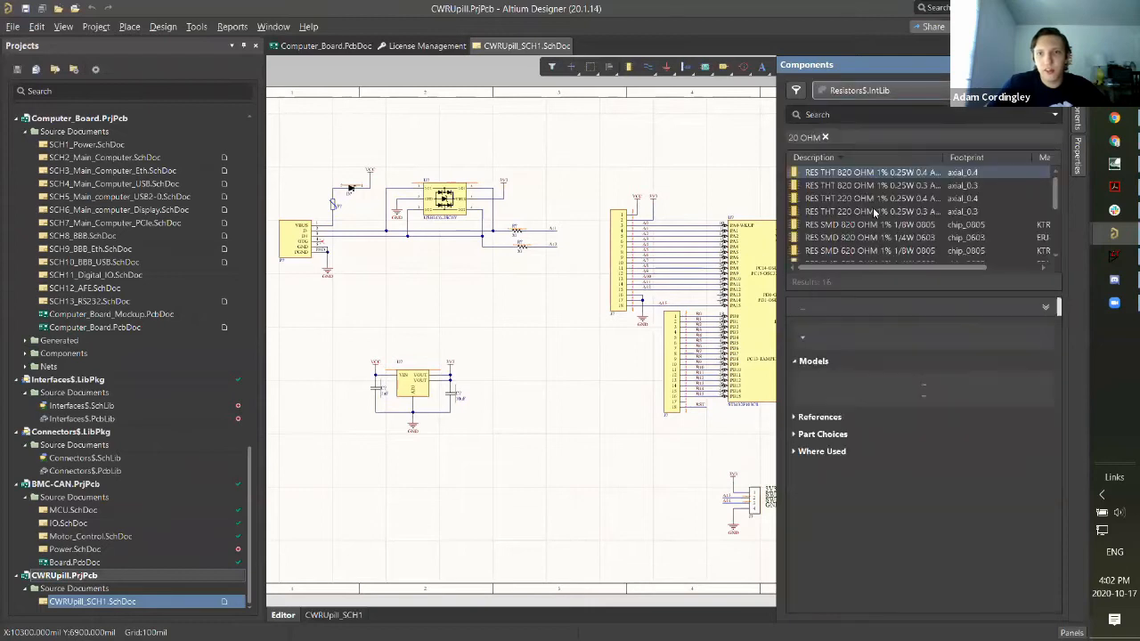
{"action": "scroll", "coordinate": [873, 203], "scroll_direction": "down", "scroll_amount": 1}
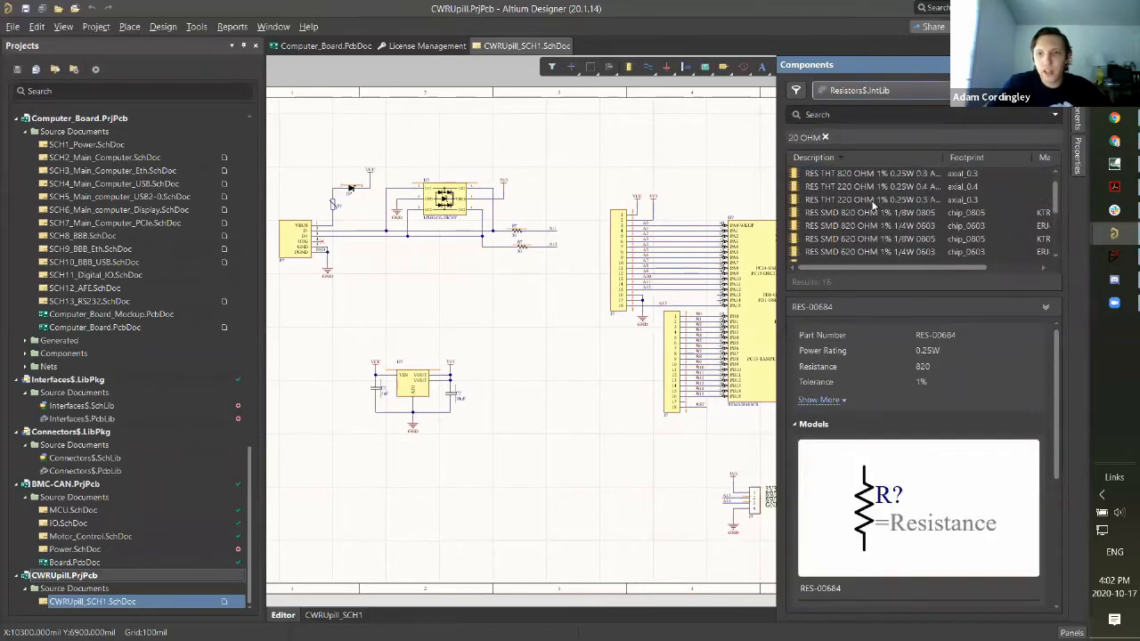
{"action": "scroll", "coordinate": [844, 218], "scroll_direction": "up", "scroll_amount": 1}
{"action": "left_click", "coordinate": [852, 211]}
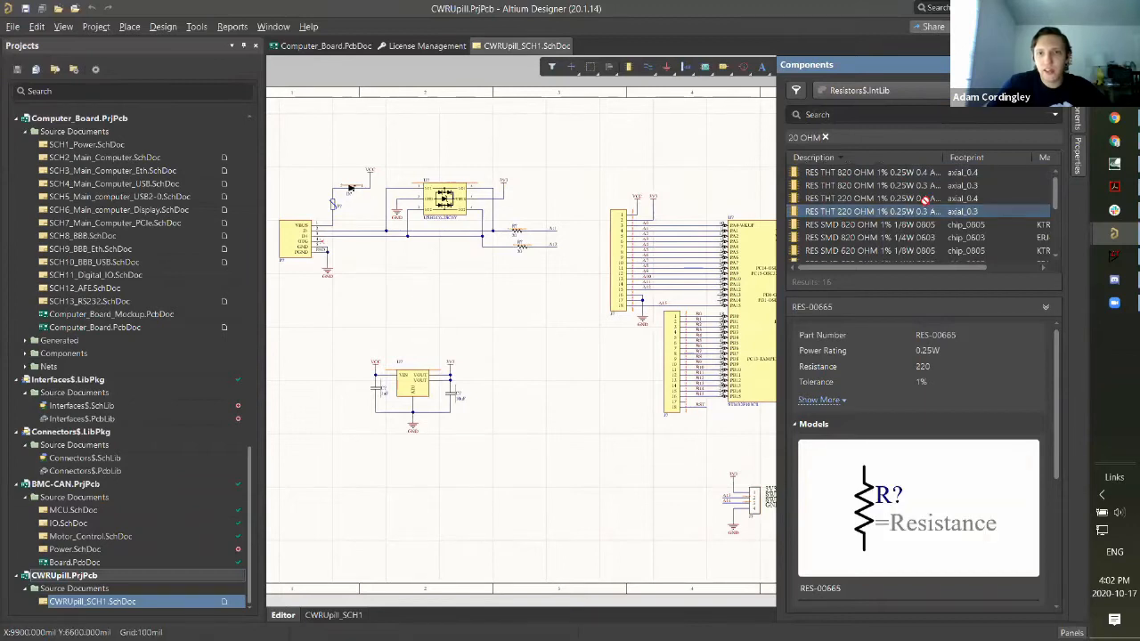
{"action": "double_click", "coordinate": [860, 212]}
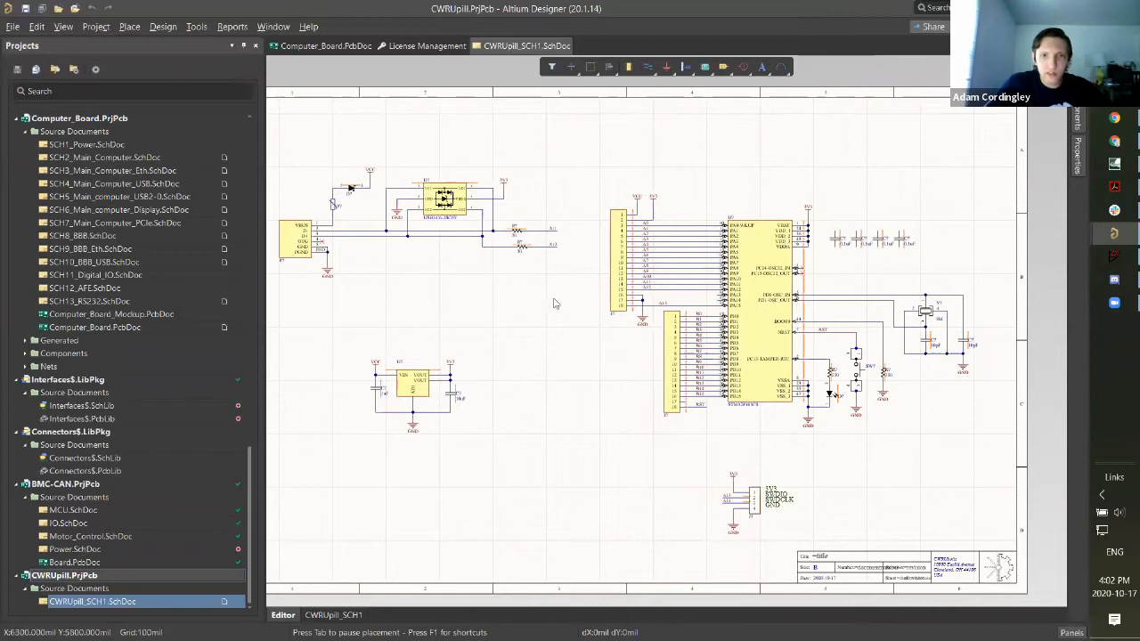
Step: Examine the USB input circuit around the VCC diode, the USBLC6-2SC6Y protection chip and the 20 ohm series resistors
{"action": "scroll", "coordinate": [535, 325], "scroll_direction": "up", "scroll_amount": 2, "text": "ctrl"}
{"action": "scroll", "coordinate": [535, 324], "scroll_direction": "up", "scroll_amount": 1}
{"action": "scroll", "coordinate": [537, 325], "scroll_direction": "up", "scroll_amount": 1, "text": "shift"}
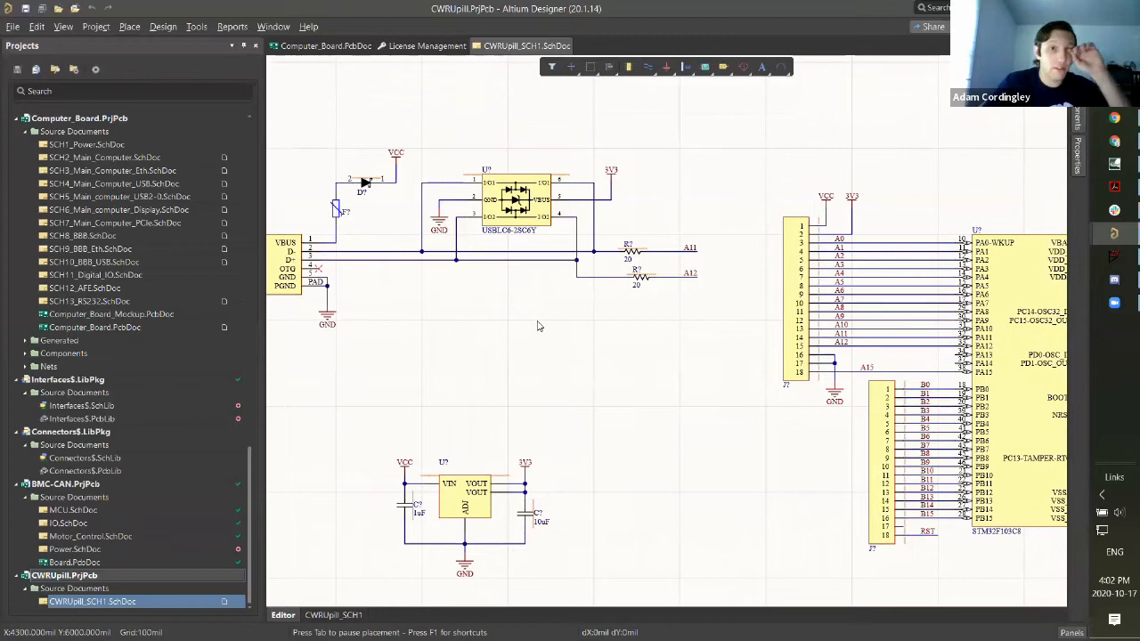
{"action": "scroll", "coordinate": [501, 344], "scroll_direction": "up", "scroll_amount": 1}
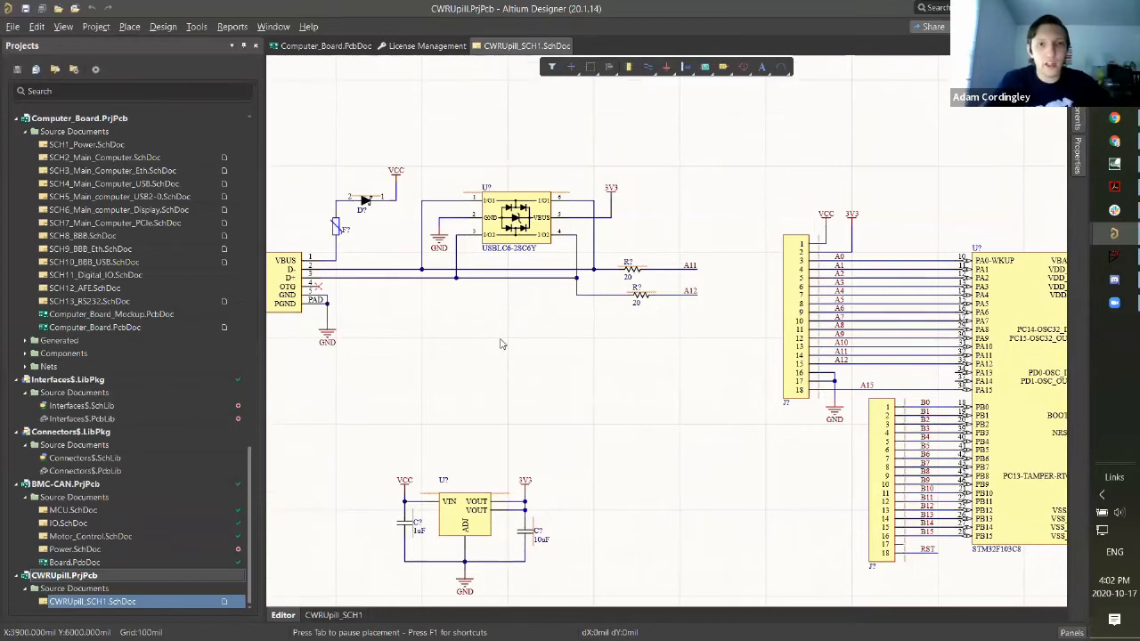
{"action": "scroll", "coordinate": [501, 344], "scroll_direction": "up", "scroll_amount": 1, "text": "shift"}
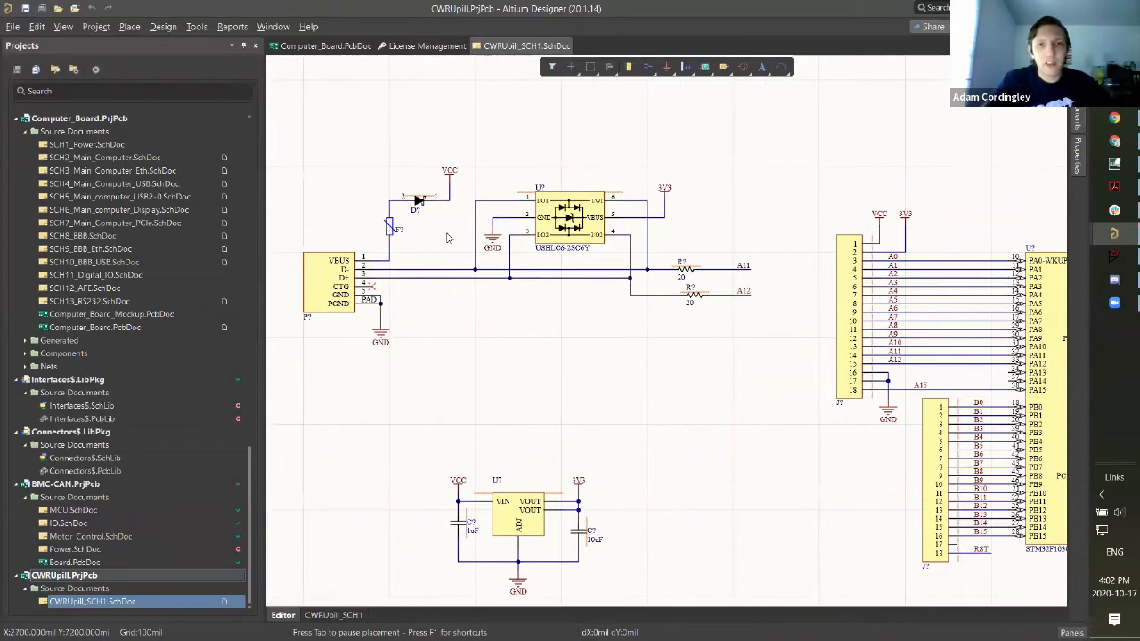
{"action": "scroll", "coordinate": [448, 238], "scroll_direction": "down", "scroll_amount": 1, "text": "shift"}
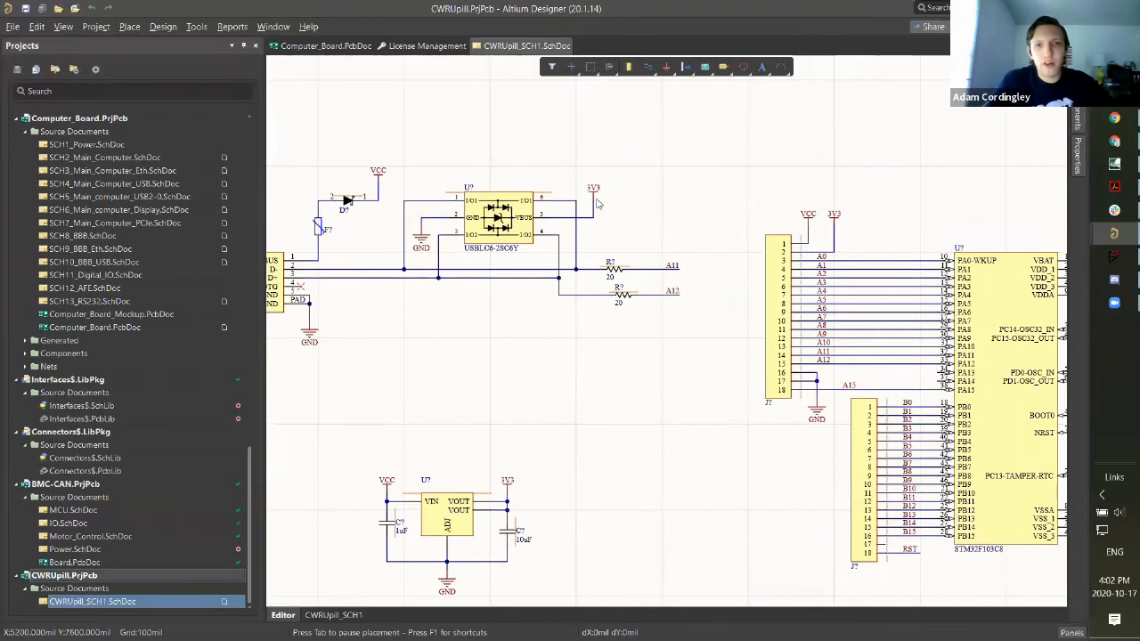
{"action": "scroll", "coordinate": [383, 209], "scroll_direction": "up", "scroll_amount": 3, "text": "ctrl"}
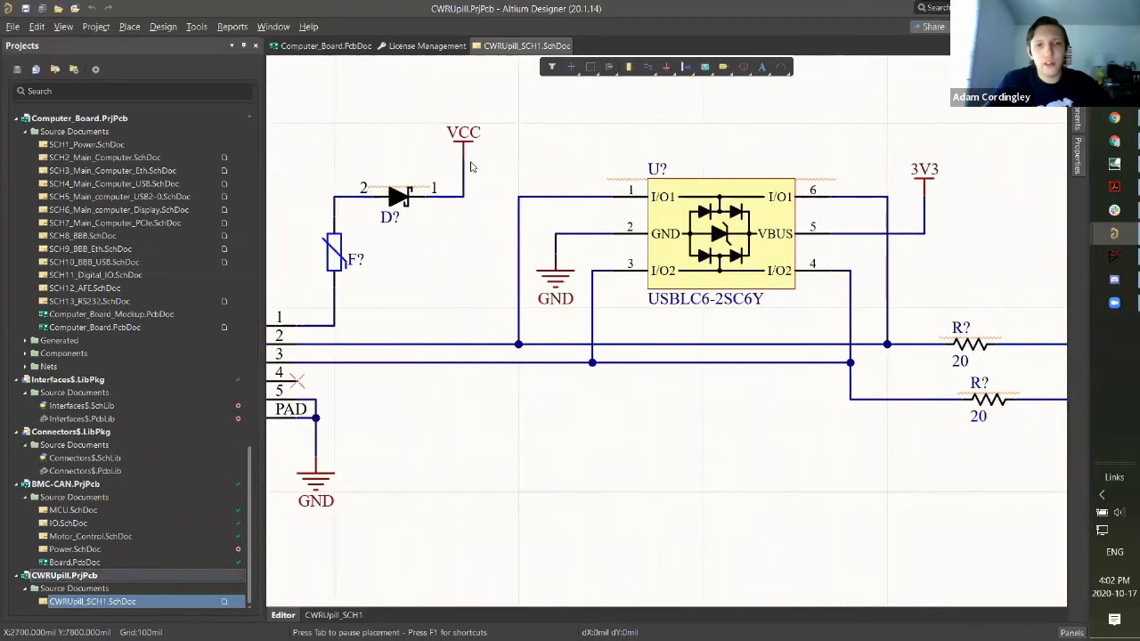
Step: Delete the VCC power port at the USB input diode's output and place a new VCC power port on the same wire end
{"action": "scroll", "coordinate": [472, 167], "scroll_direction": "down", "scroll_amount": 1, "text": "ctrl"}
{"action": "scroll", "coordinate": [562, 285], "scroll_direction": "down", "scroll_amount": 4}
{"action": "scroll", "coordinate": [592, 318], "scroll_direction": "down", "scroll_amount": 2, "text": "ctrl"}
{"action": "scroll", "coordinate": [588, 307], "scroll_direction": "down", "scroll_amount": 1, "text": "shift"}
{"action": "scroll", "coordinate": [608, 305], "scroll_direction": "up", "scroll_amount": 1}
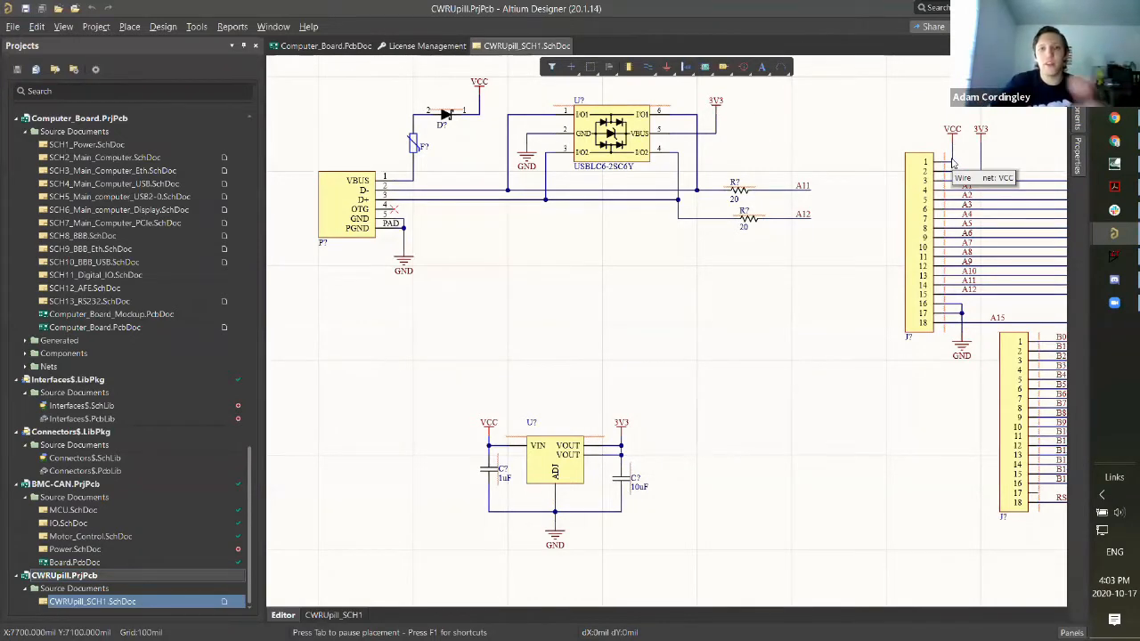
{"action": "scroll", "coordinate": [638, 356], "scroll_direction": "up", "scroll_amount": 1}
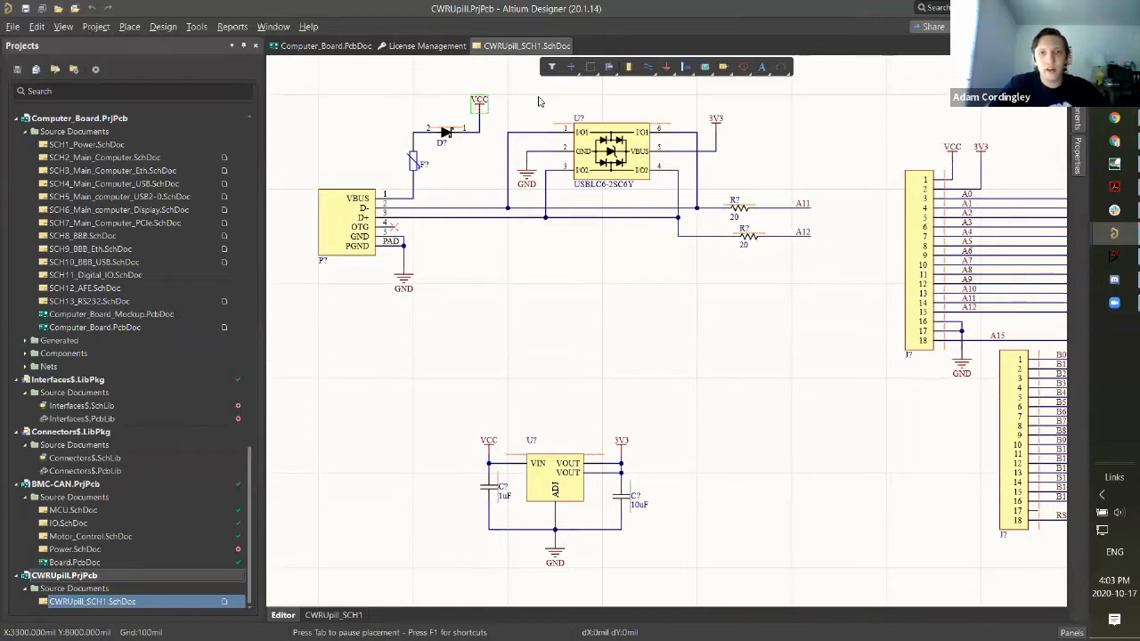
{"action": "key", "text": "Delete"}
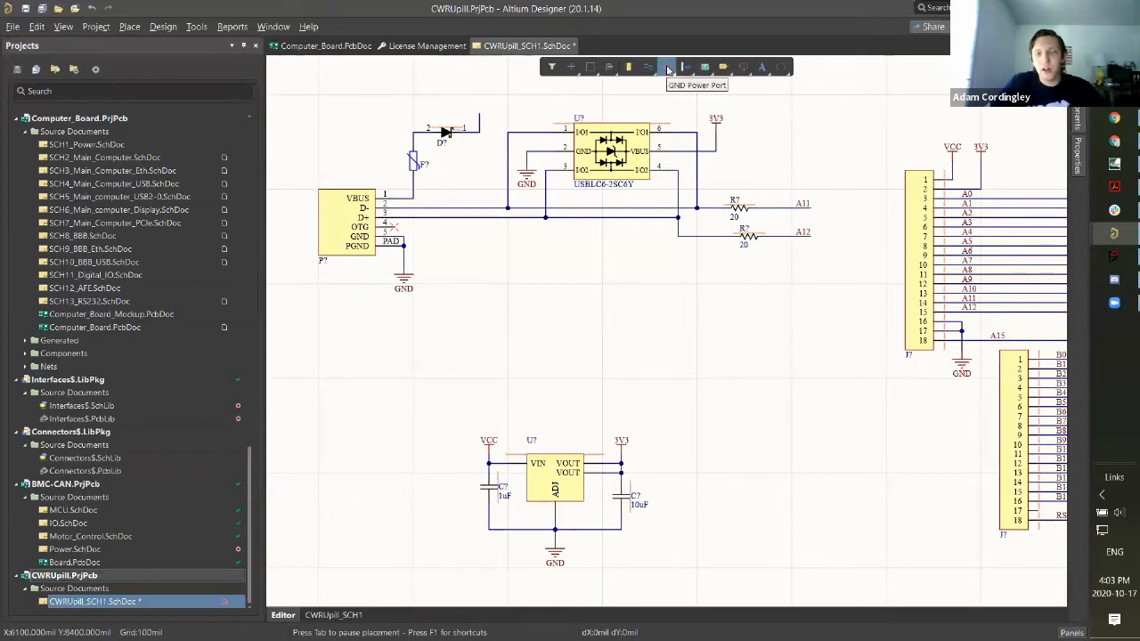
{"action": "right_click", "coordinate": [668, 70]}
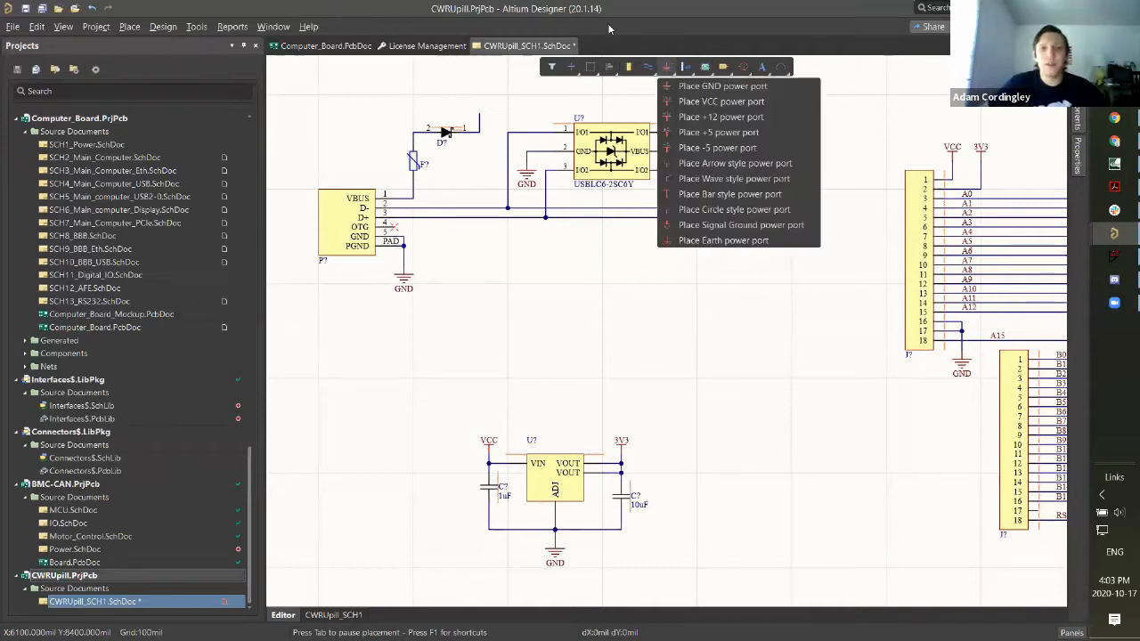
{"action": "left_click", "coordinate": [709, 104]}
{"action": "left_click", "coordinate": [479, 114]}
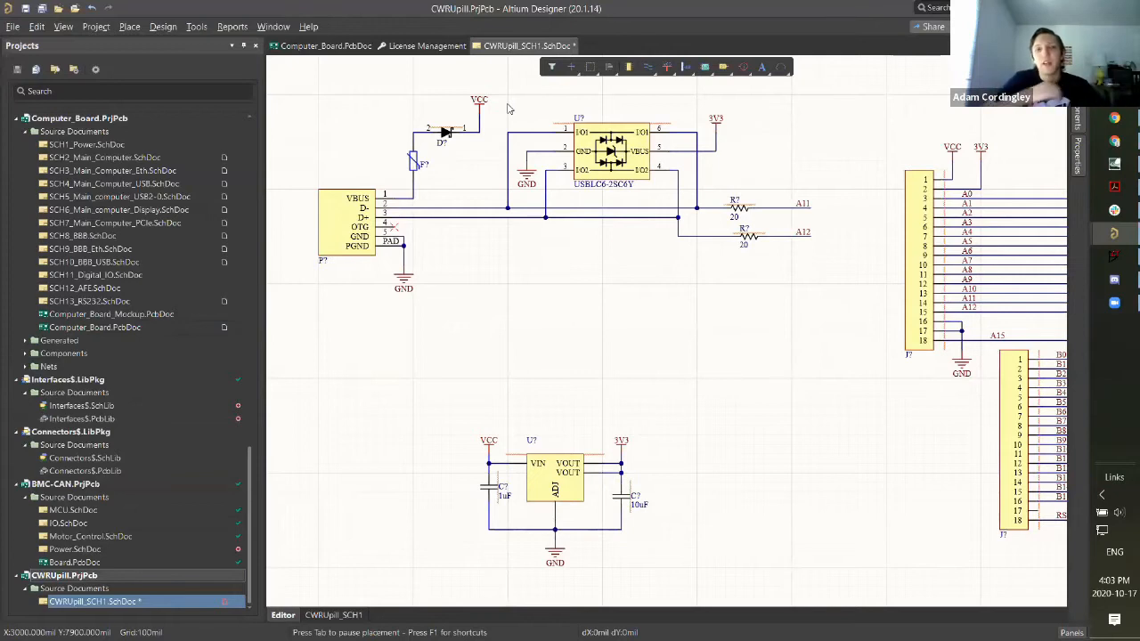
Step: Examine the STM32F103C8 section, in particular the wire from PC13-TAMPER-RTC to the 330 ohm resistor and LED
{"action": "scroll", "coordinate": [659, 301], "scroll_direction": "down", "scroll_amount": 4, "text": "shift"}
{"action": "scroll", "coordinate": [659, 302], "scroll_direction": "down", "scroll_amount": 3, "text": "shift"}
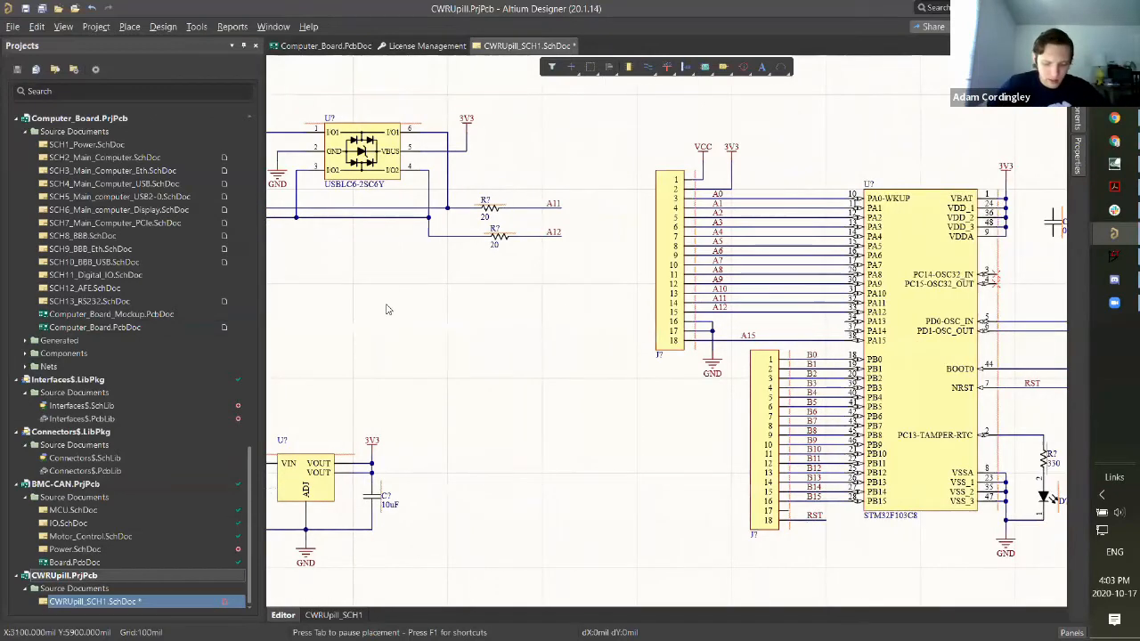
{"action": "scroll", "coordinate": [428, 300], "scroll_direction": "down", "scroll_amount": 3, "text": "ctrl"}
{"action": "scroll", "coordinate": [796, 351], "scroll_direction": "up", "scroll_amount": 4, "text": "ctrl"}
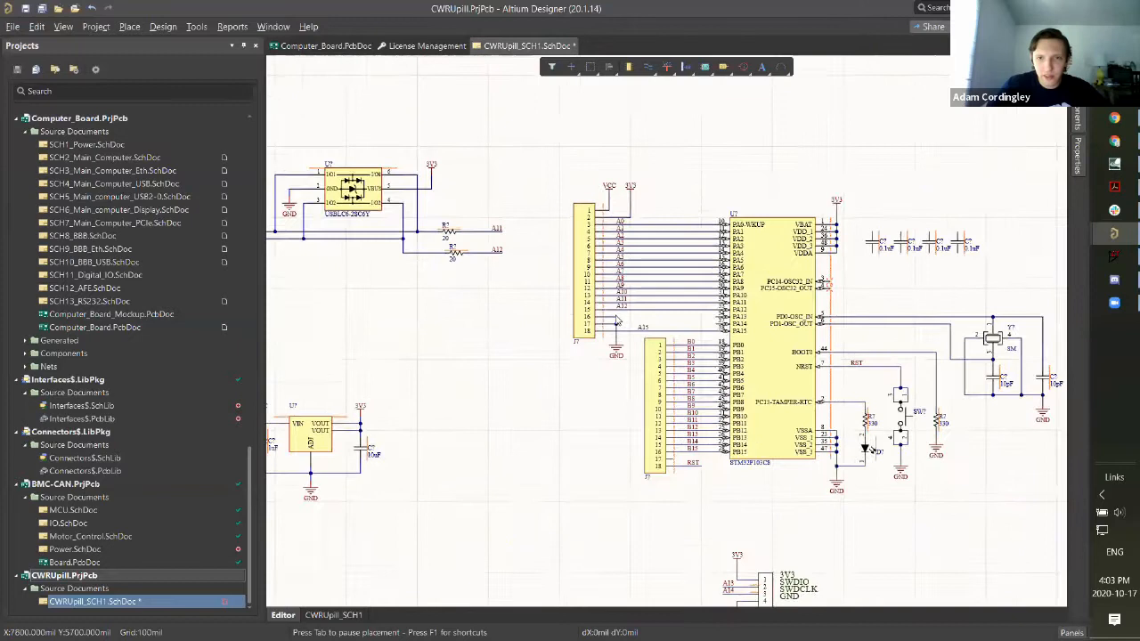
{"action": "scroll", "coordinate": [796, 350], "scroll_direction": "up", "scroll_amount": 2, "text": "ctrl"}
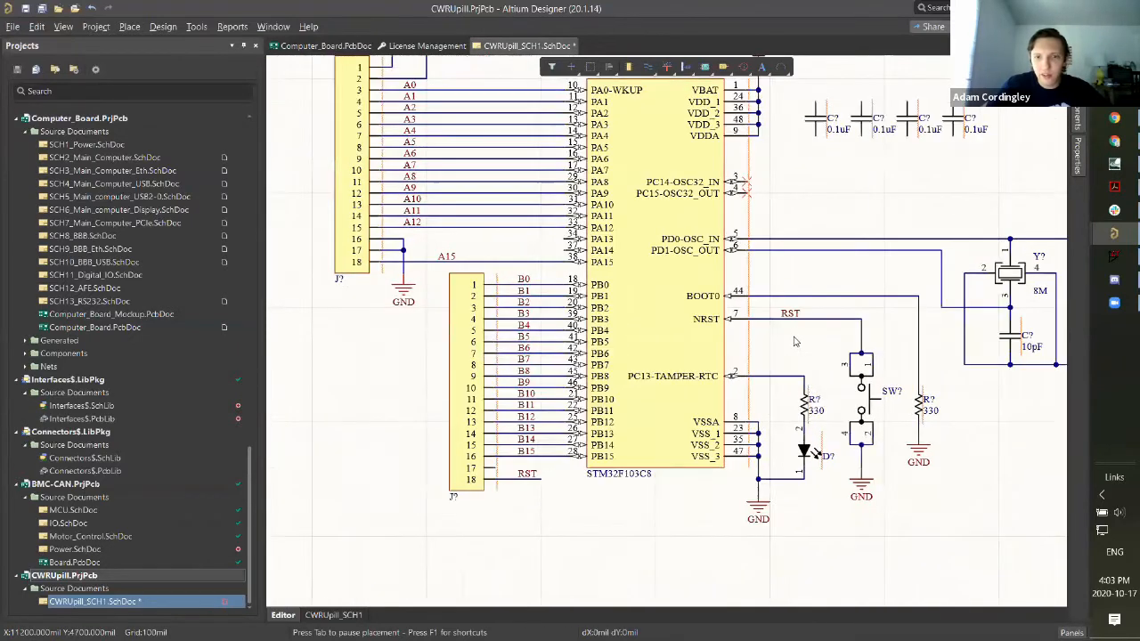
{"action": "left_click", "coordinate": [781, 383]}
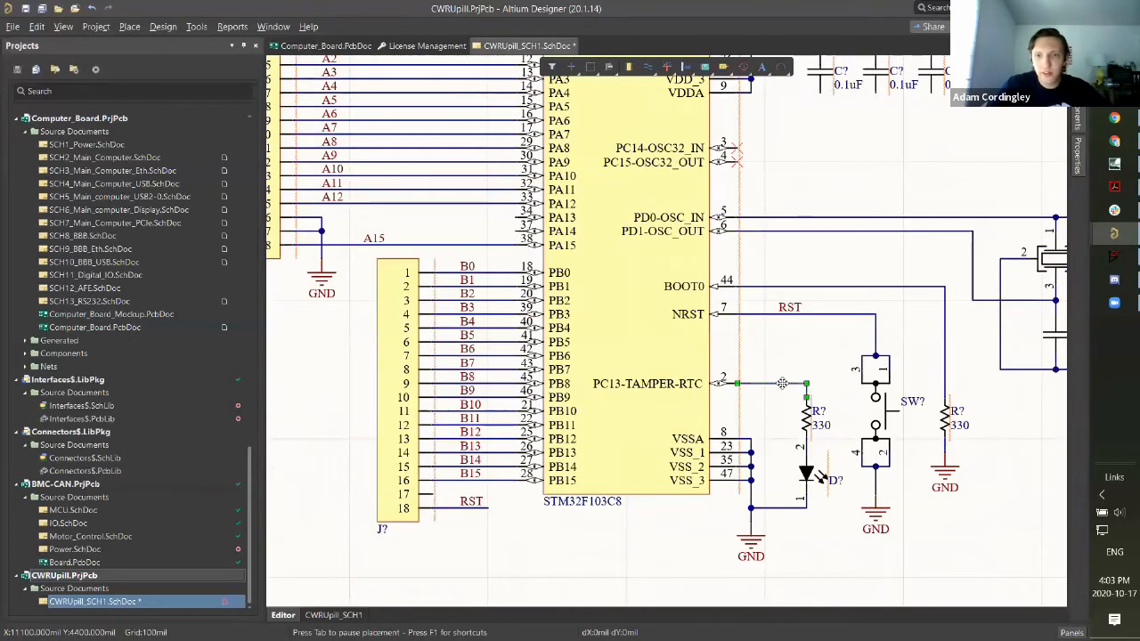
{"action": "left_click", "coordinate": [791, 383]}
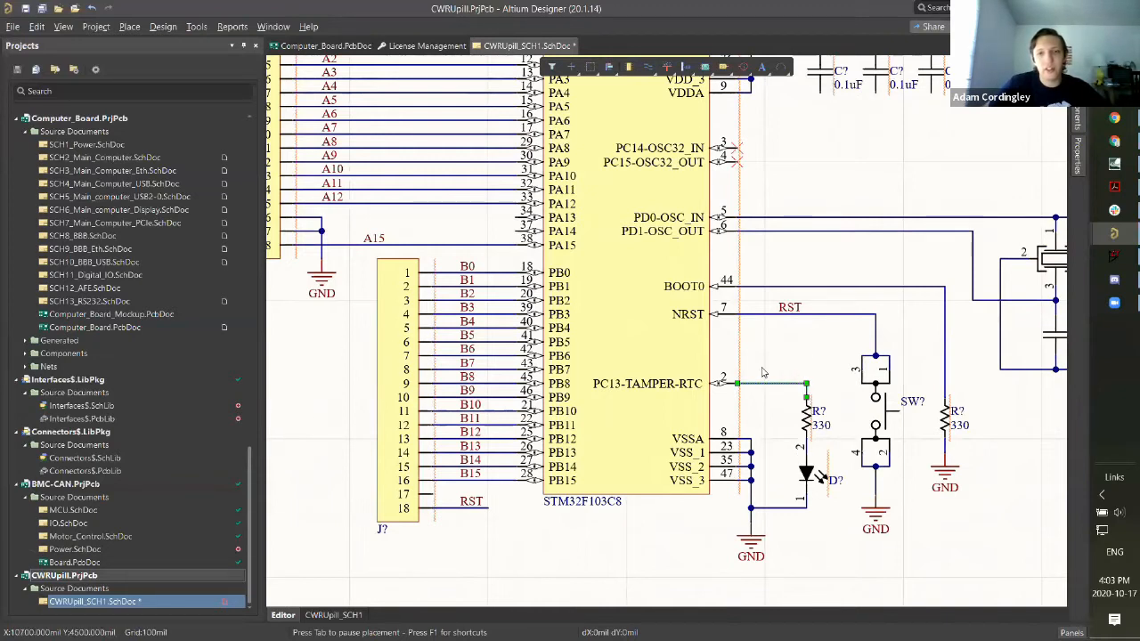
{"action": "left_click", "coordinate": [812, 369]}
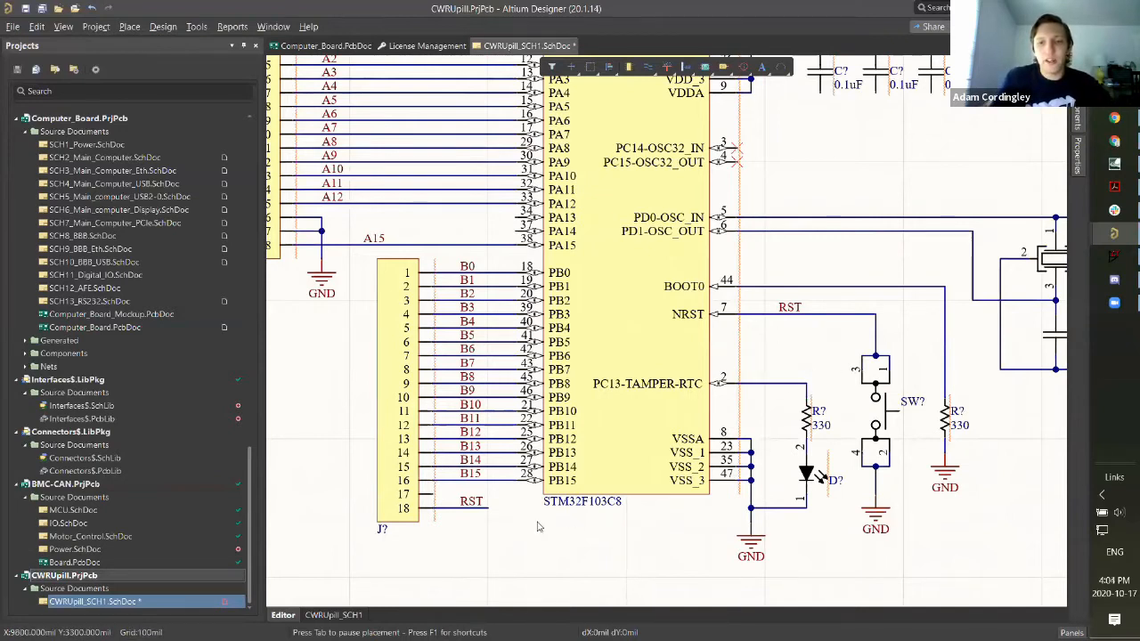
Step: Place a net label named C13 on the wire between PC13-TAMPER-RTC and the LED's 330 ohm resistor
{"action": "right_click", "coordinate": [647, 69]}
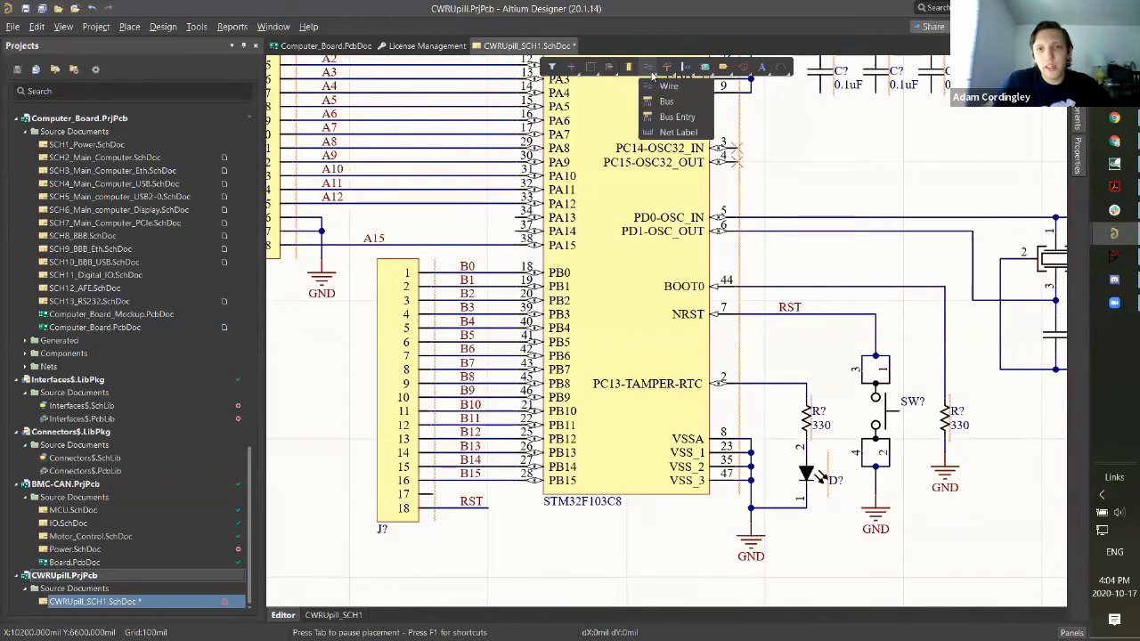
{"action": "left_click", "coordinate": [677, 133]}
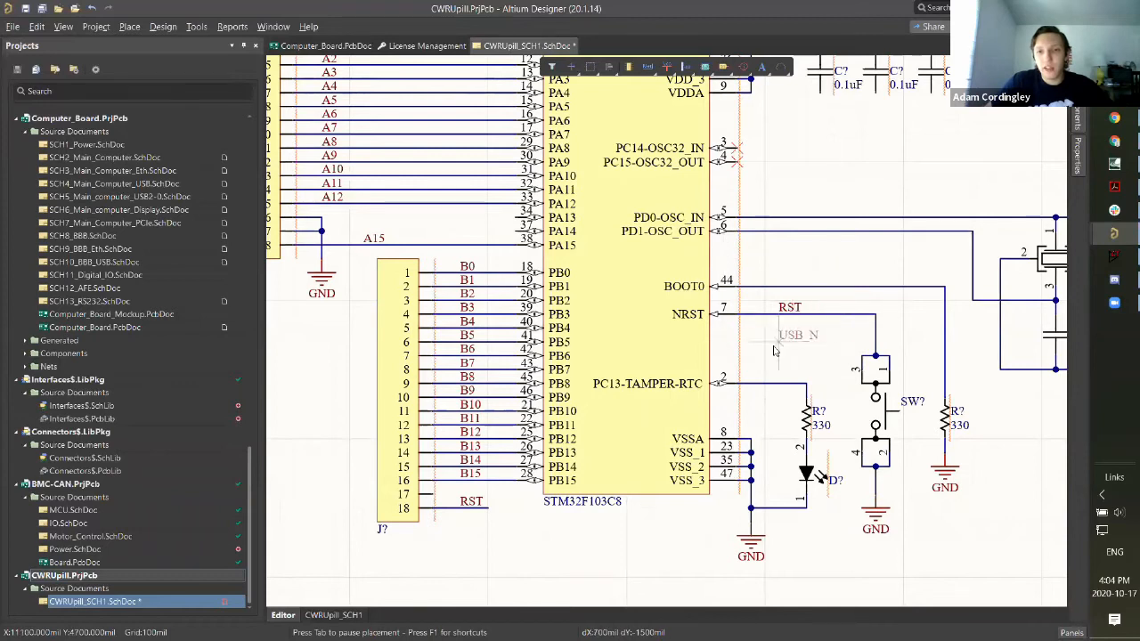
{"action": "key", "text": "Tab"}
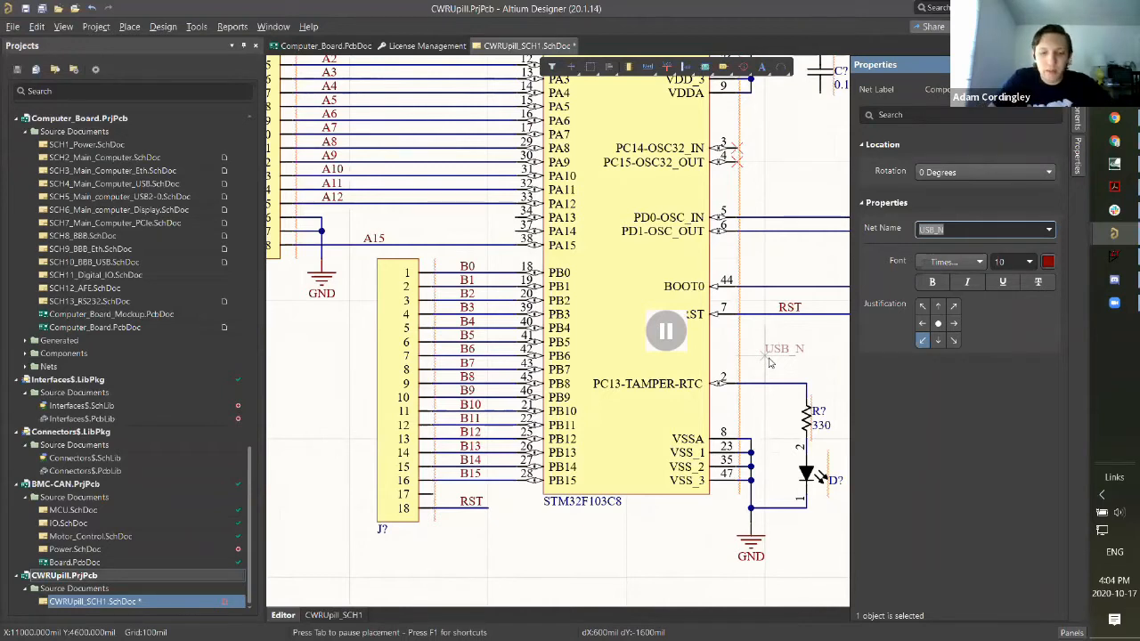
{"action": "type", "text": "C13"}
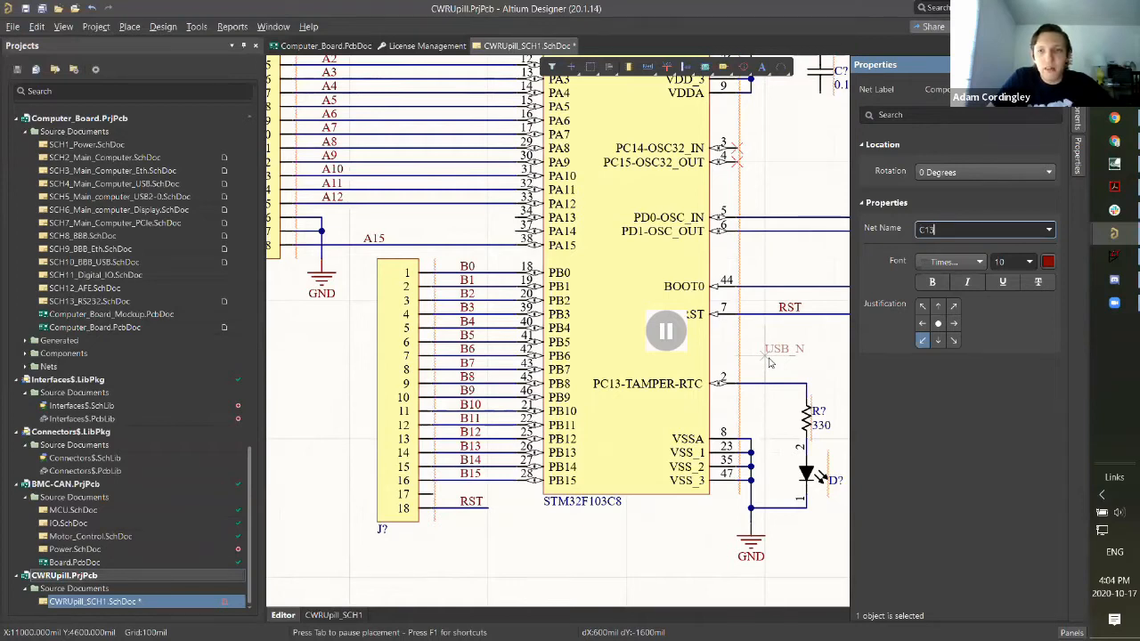
{"action": "key", "text": "Return"}
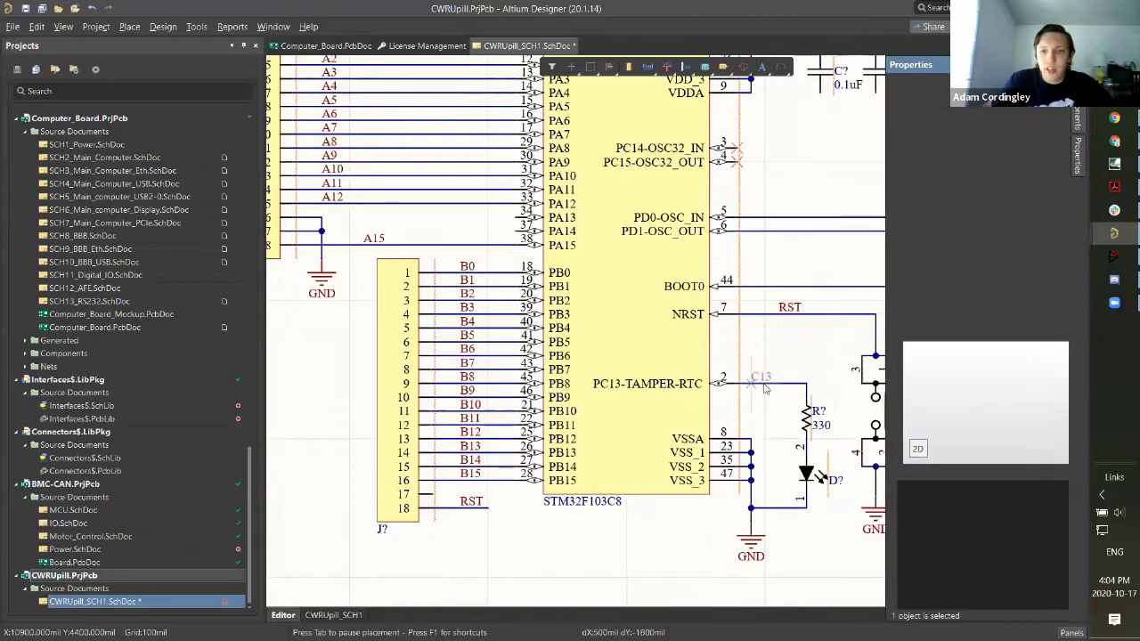
{"action": "left_click", "coordinate": [765, 385]}
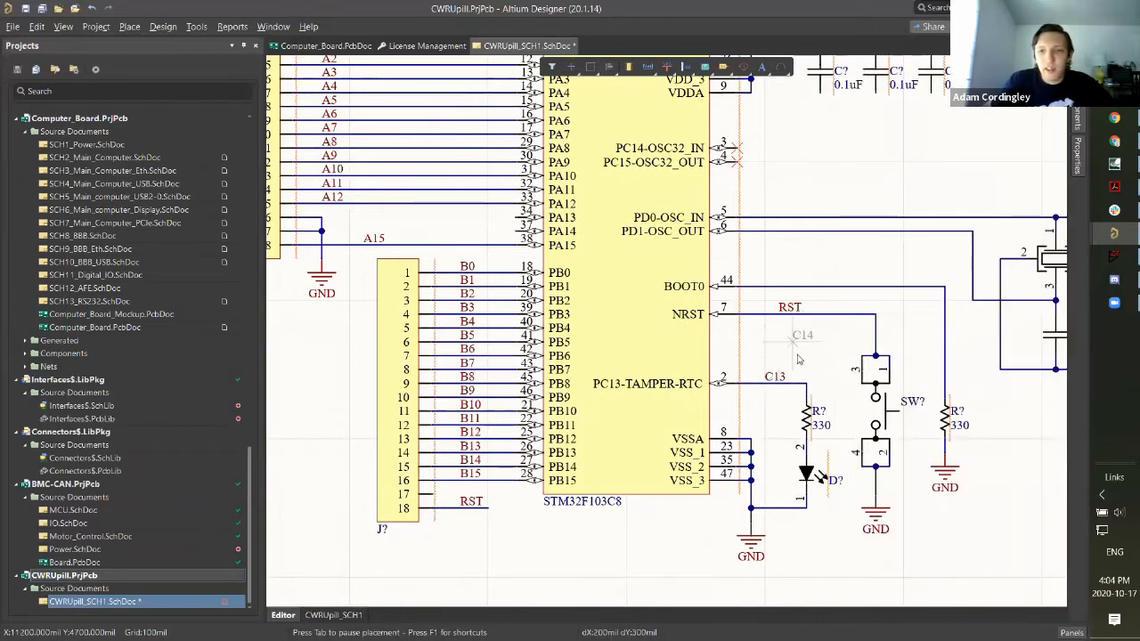
Step: Place a second C13 net label beside pin 17 of the header that carries the B0 to B15 nets
{"action": "scroll", "coordinate": [771, 372], "scroll_direction": "up", "scroll_amount": 5, "text": "ctrl"}
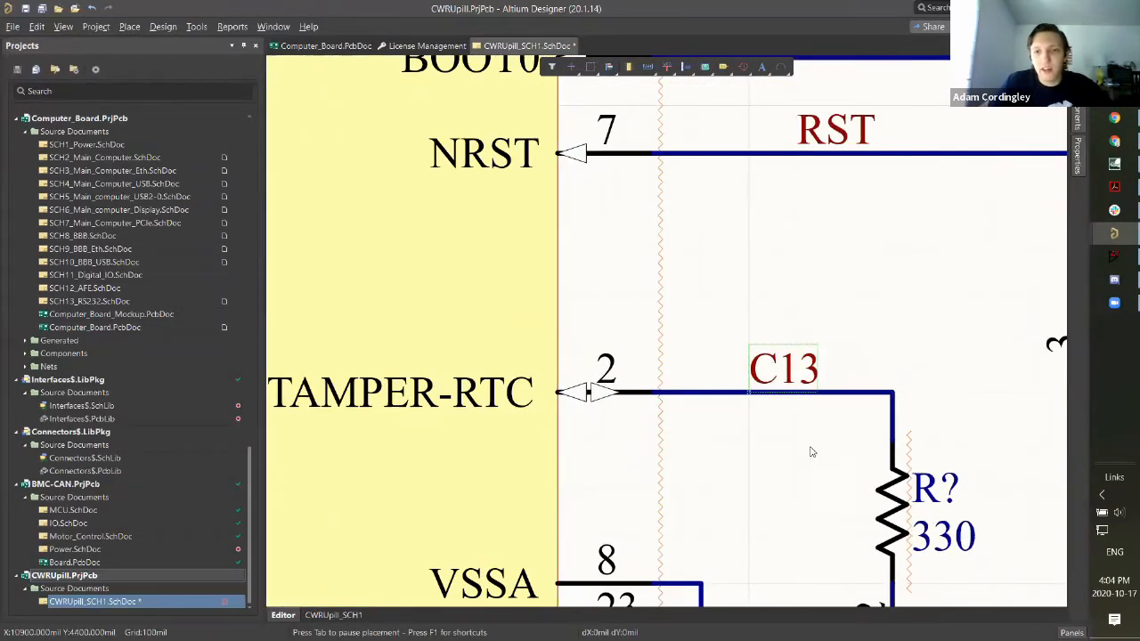
{"action": "scroll", "coordinate": [761, 390], "scroll_direction": "down", "scroll_amount": 4, "text": "ctrl"}
{"action": "scroll", "coordinate": [781, 360], "scroll_direction": "down", "scroll_amount": 1, "text": "ctrl"}
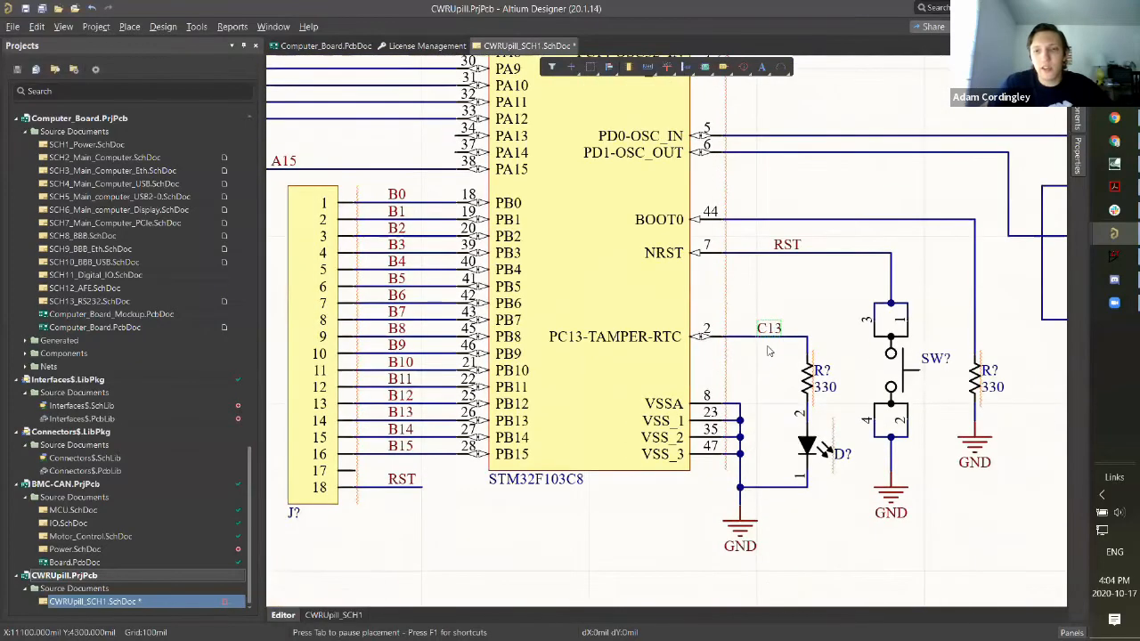
{"action": "scroll", "coordinate": [784, 352], "scroll_direction": "up", "scroll_amount": 3, "text": "ctrl"}
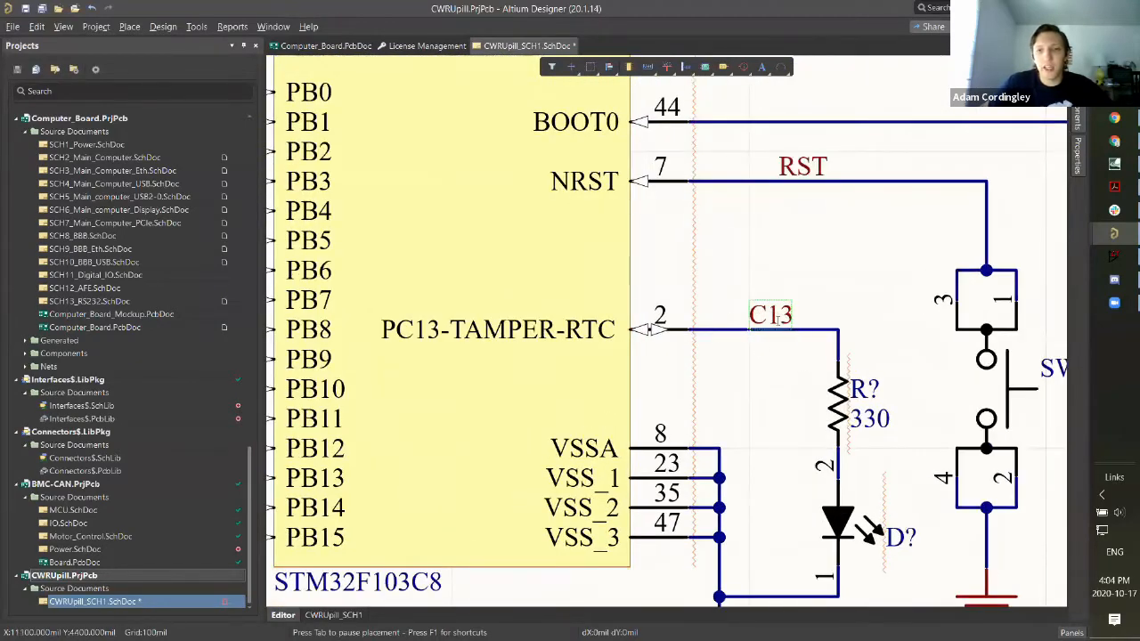
{"action": "scroll", "coordinate": [778, 322], "scroll_direction": "down", "scroll_amount": 3, "text": "ctrl"}
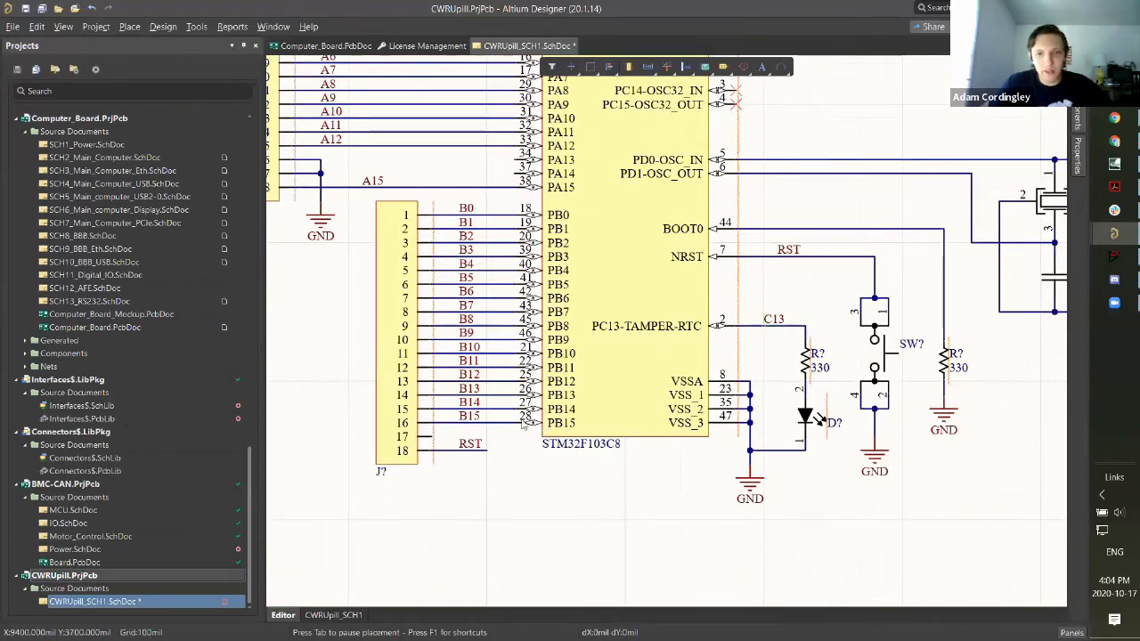
{"action": "left_click", "coordinate": [457, 443]}
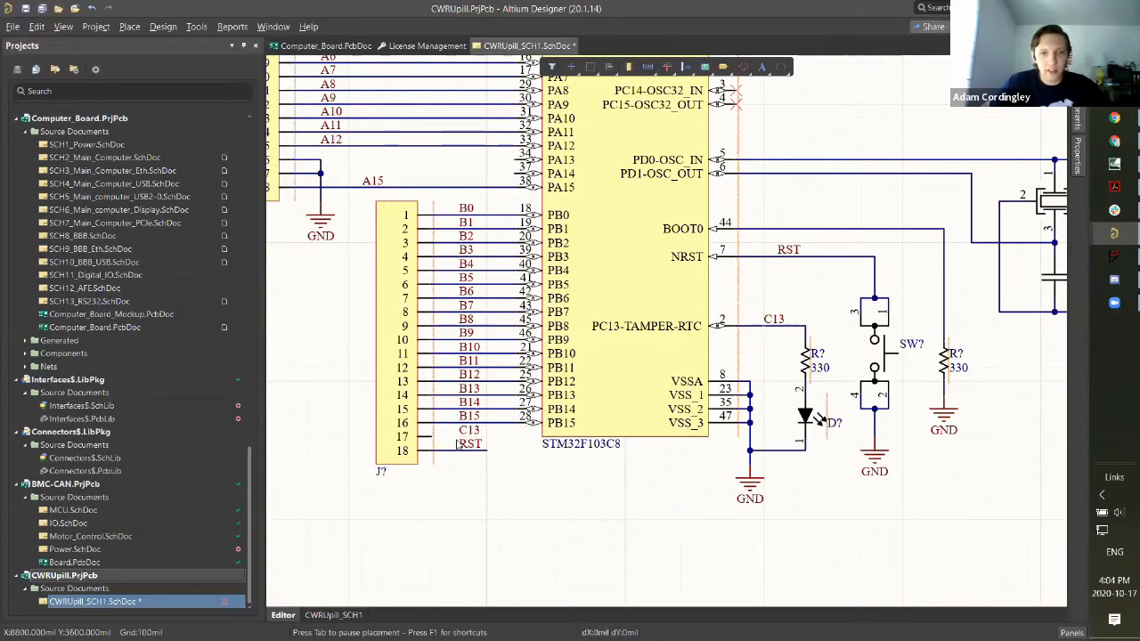
Step: Draw a wire from header pin 17 to the C13 net label and delete it again
{"action": "scroll", "coordinate": [457, 443], "scroll_direction": "up", "scroll_amount": 5, "text": "ctrl"}
{"action": "scroll", "coordinate": [450, 431], "scroll_direction": "up", "scroll_amount": 1, "text": "shift"}
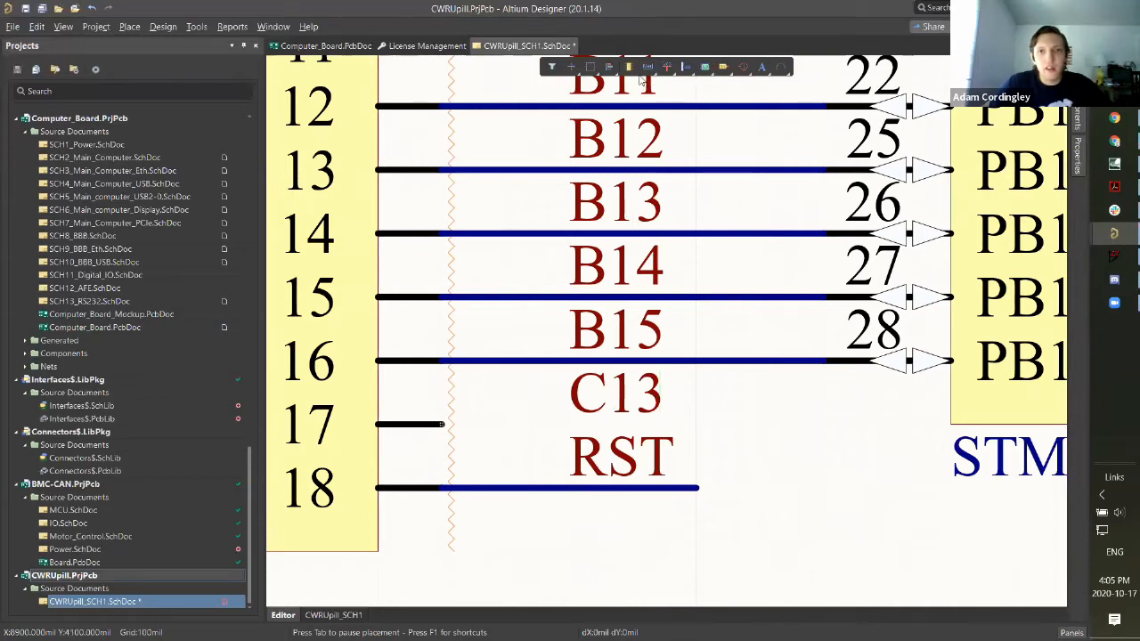
{"action": "right_click", "coordinate": [684, 71]}
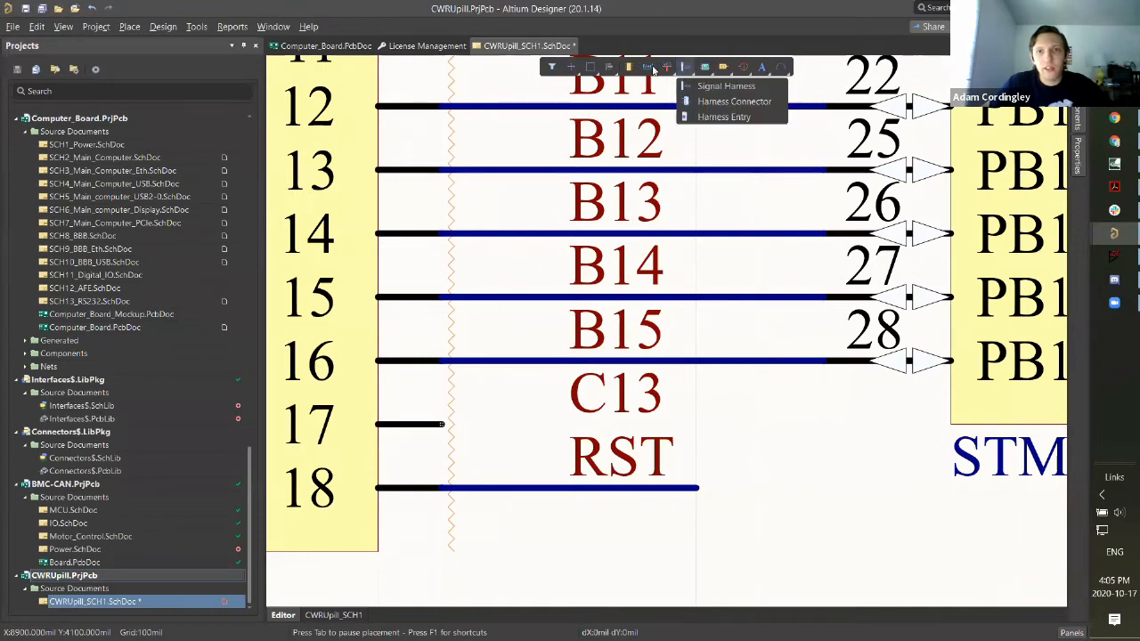
{"action": "left_click", "coordinate": [648, 70]}
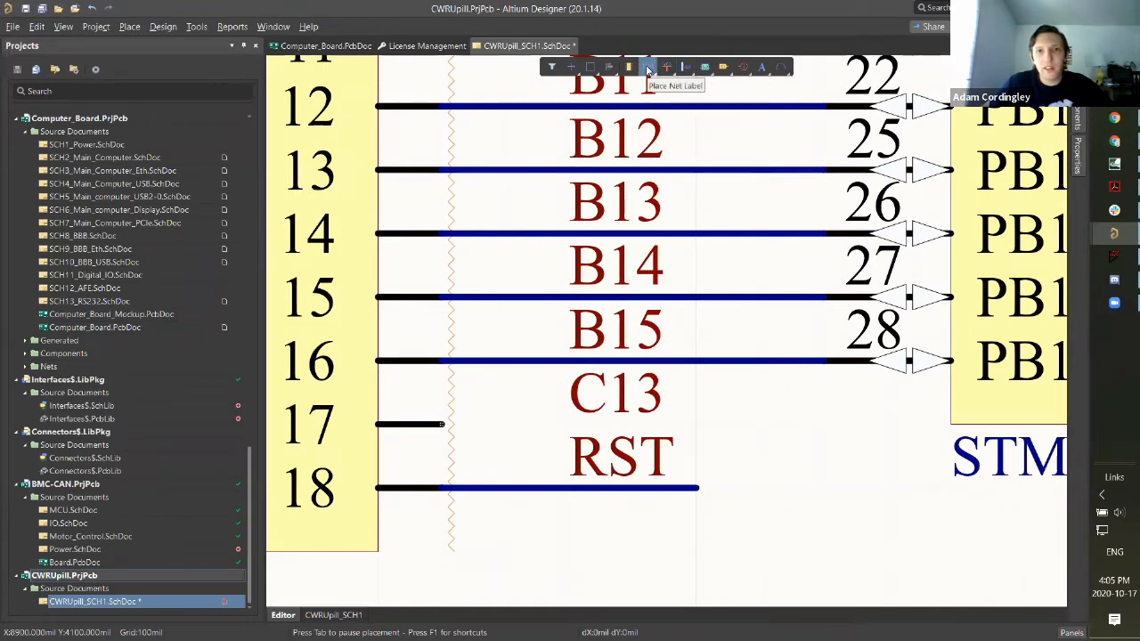
{"action": "right_click", "coordinate": [647, 72]}
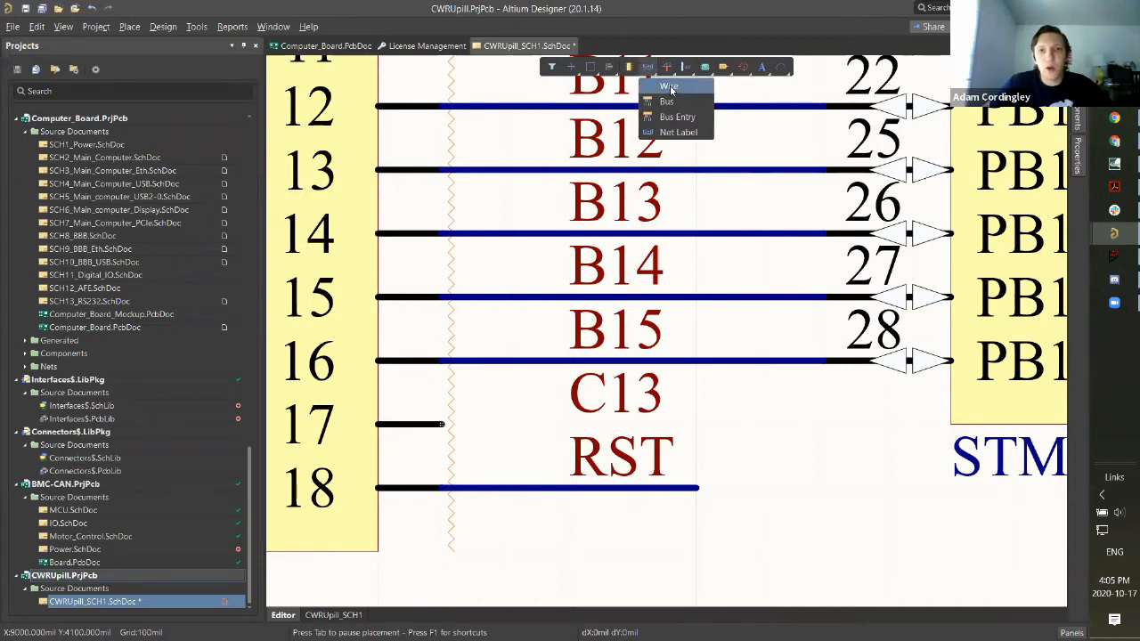
{"action": "left_click", "coordinate": [671, 89]}
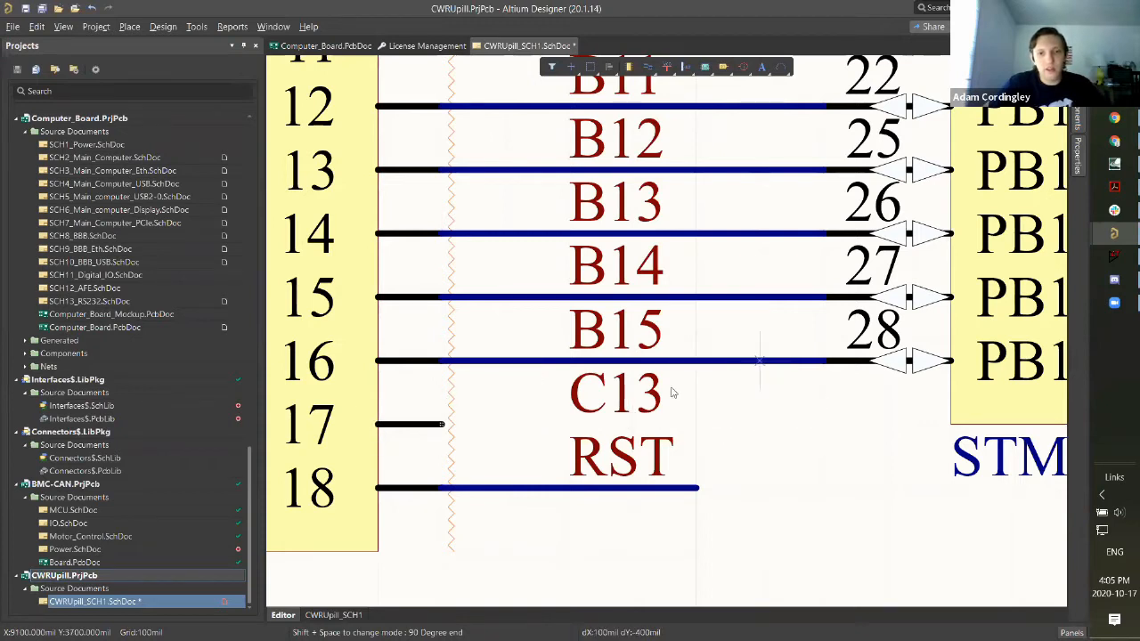
{"action": "left_click", "coordinate": [569, 424]}
{"action": "left_click", "coordinate": [440, 424]}
{"action": "left_click", "coordinate": [617, 404]}
{"action": "left_click", "coordinate": [809, 398]}
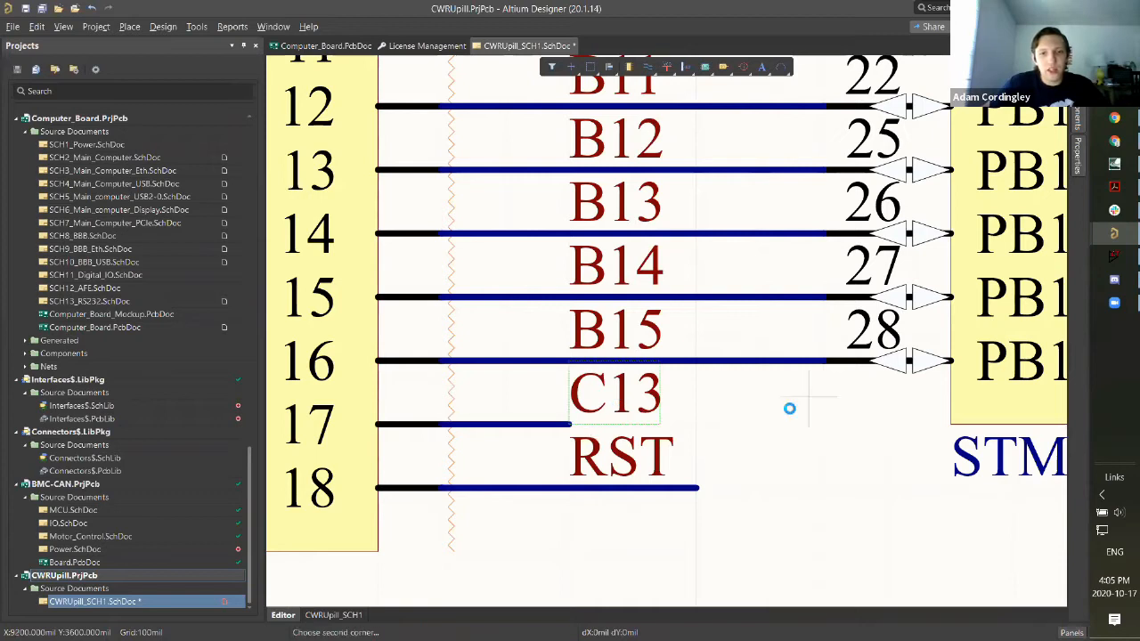
{"action": "left_click", "coordinate": [509, 424]}
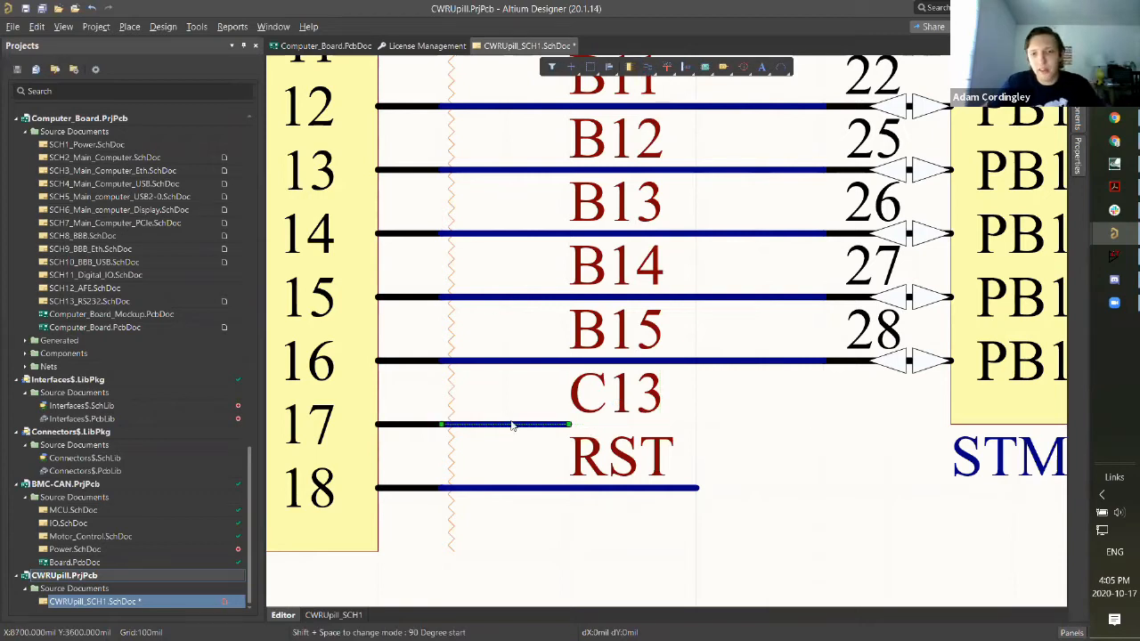
{"action": "key", "text": "Delete"}
Step: Wire header pin 17 to the C13 net label
{"action": "key", "text": "p"}
{"action": "key", "text": "w"}
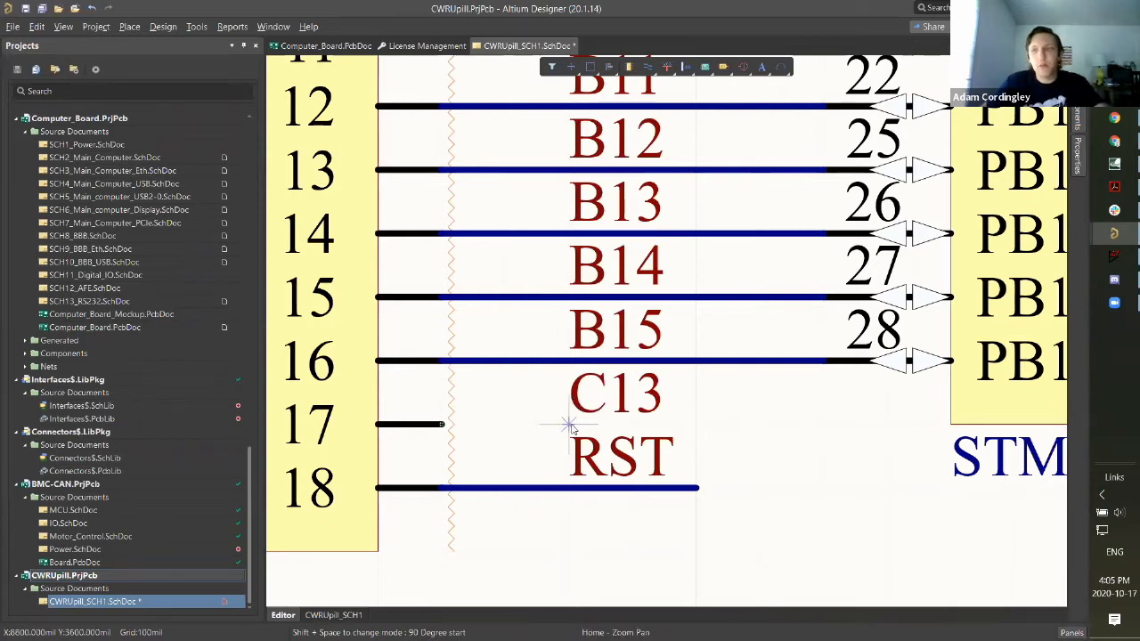
{"action": "left_click", "coordinate": [441, 424]}
{"action": "left_click", "coordinate": [571, 424]}
Step: Examine how the A11 and A12 net labels link the 20 ohm USB resistors to the header and microcontroller
{"action": "scroll", "coordinate": [771, 433], "scroll_direction": "down", "scroll_amount": 2, "text": "ctrl"}
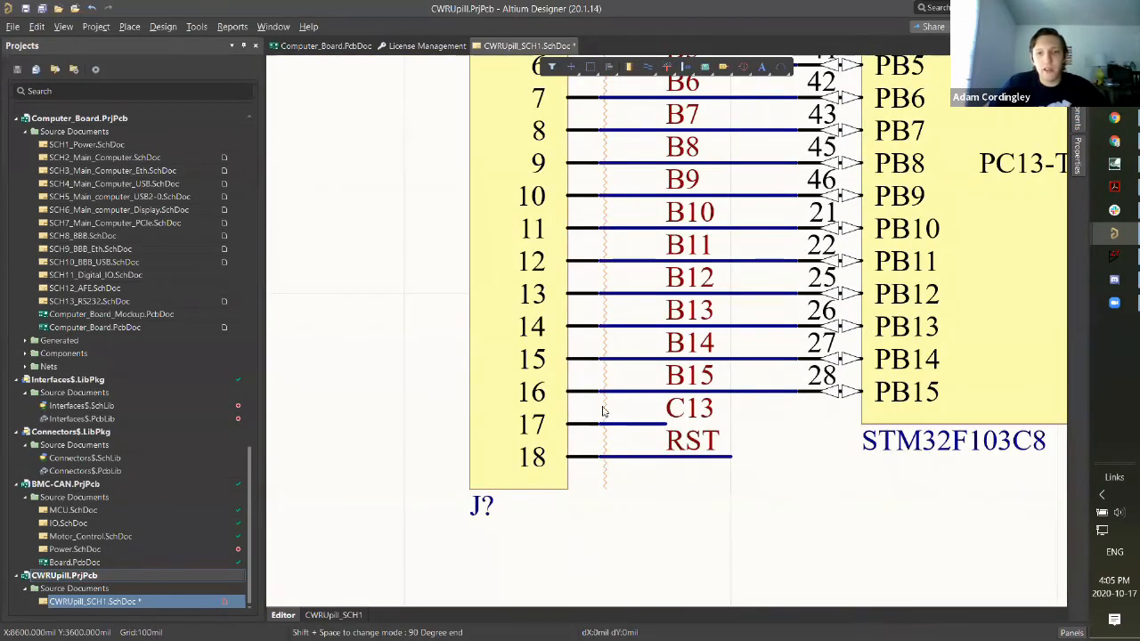
{"action": "scroll", "coordinate": [600, 407], "scroll_direction": "down", "scroll_amount": 4, "text": "ctrl"}
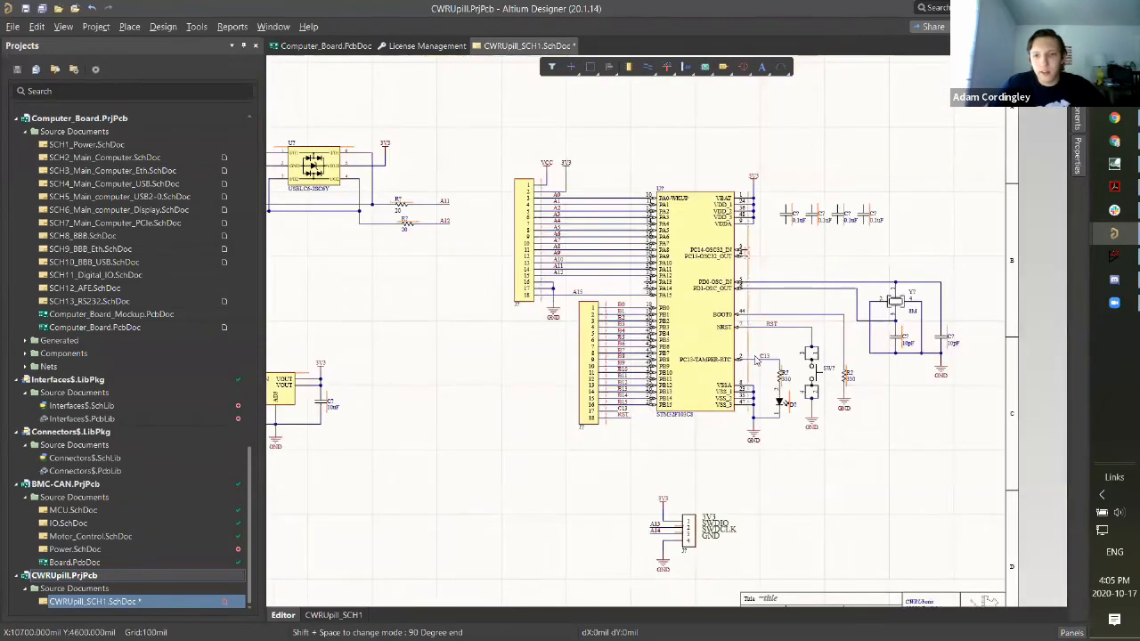
{"action": "scroll", "coordinate": [846, 385], "scroll_direction": "up", "scroll_amount": 4, "text": "shift"}
{"action": "scroll", "coordinate": [522, 400], "scroll_direction": "up", "scroll_amount": 2}
{"action": "scroll", "coordinate": [539, 369], "scroll_direction": "up", "scroll_amount": 2, "text": "shift"}
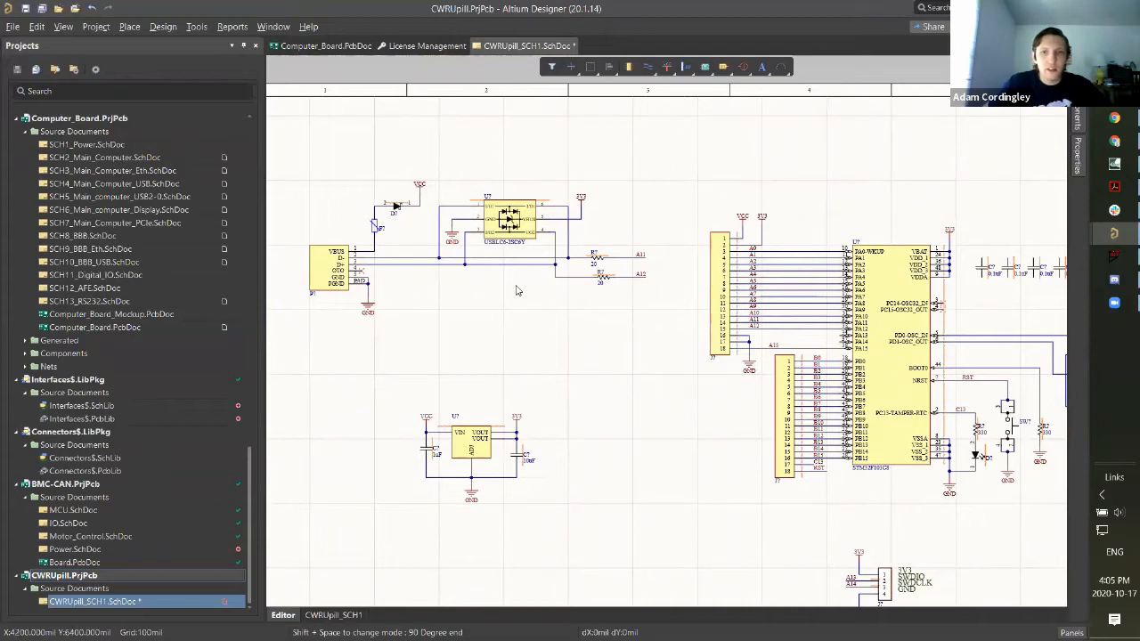
{"action": "scroll", "coordinate": [677, 289], "scroll_direction": "up", "scroll_amount": 3, "text": "ctrl"}
{"action": "scroll", "coordinate": [638, 265], "scroll_direction": "down", "scroll_amount": 1}
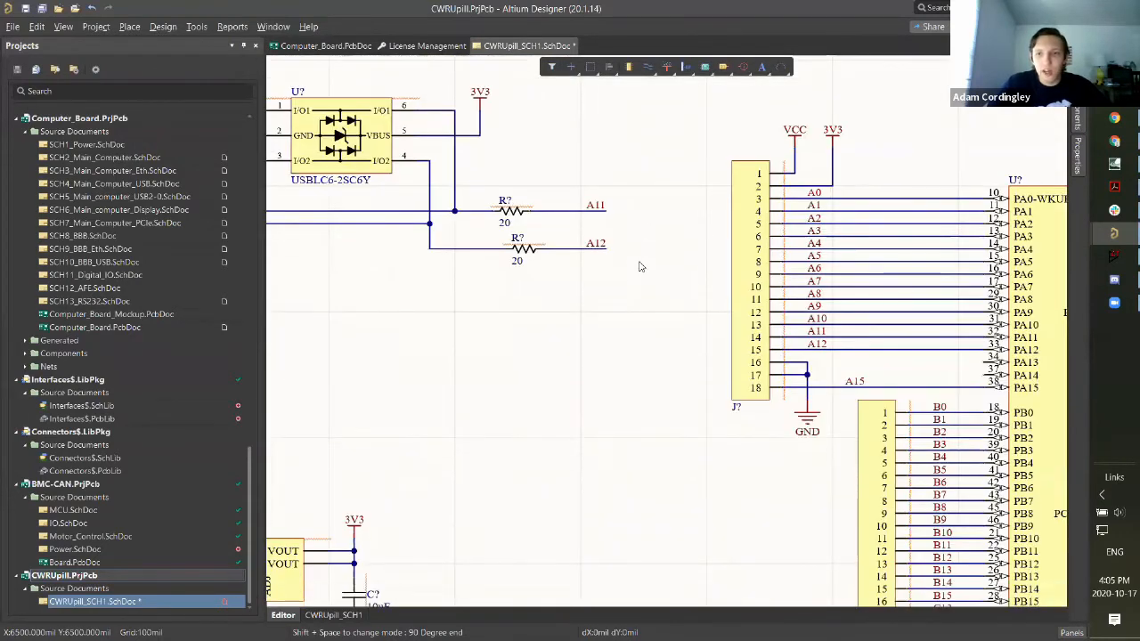
{"action": "scroll", "coordinate": [629, 254], "scroll_direction": "down", "scroll_amount": 2, "text": "shift"}
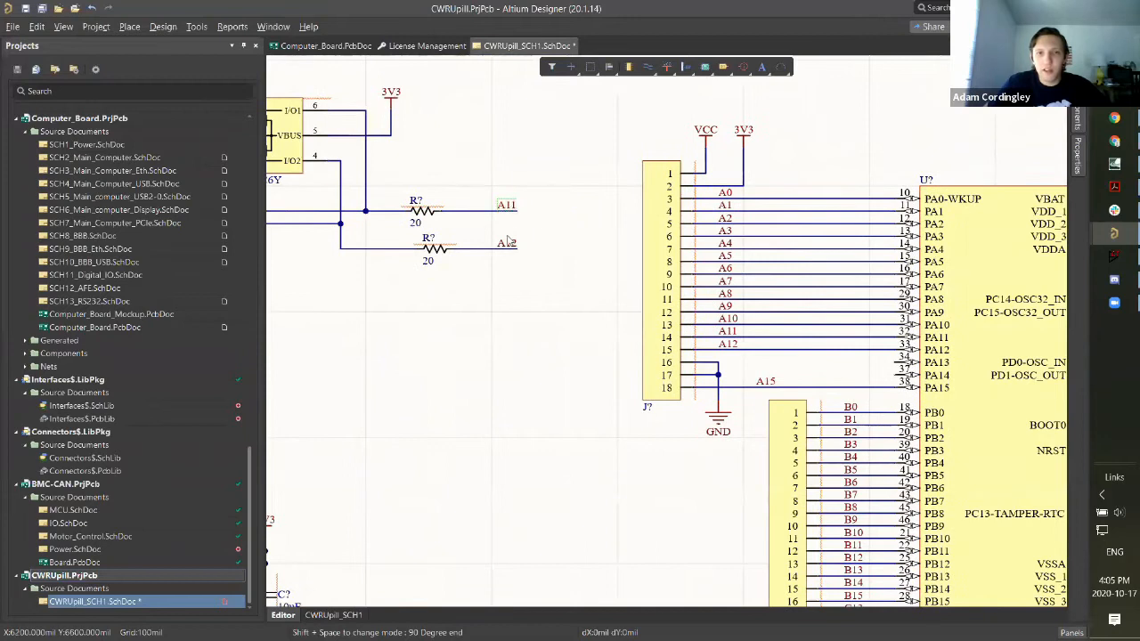
Step: Place a copy of the A11 net label beside microcontroller pin PA13
{"action": "key", "text": "ctrl"}
{"action": "left_click", "coordinate": [506, 204]}
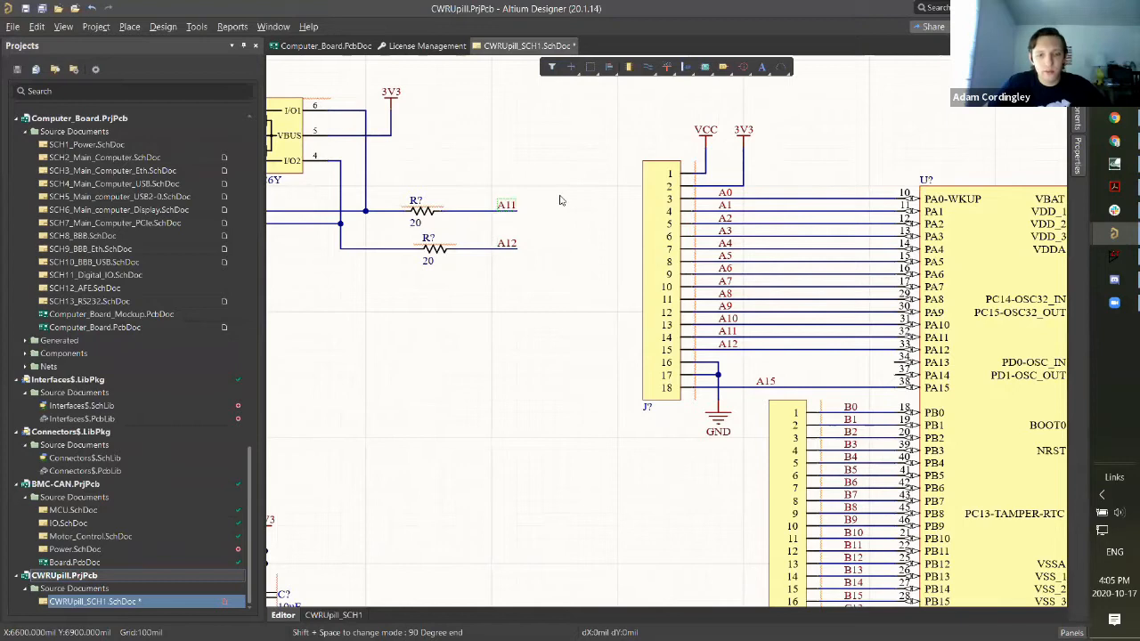
{"action": "key", "text": "ctrl+c"}
{"action": "key", "text": "ctrl+v"}
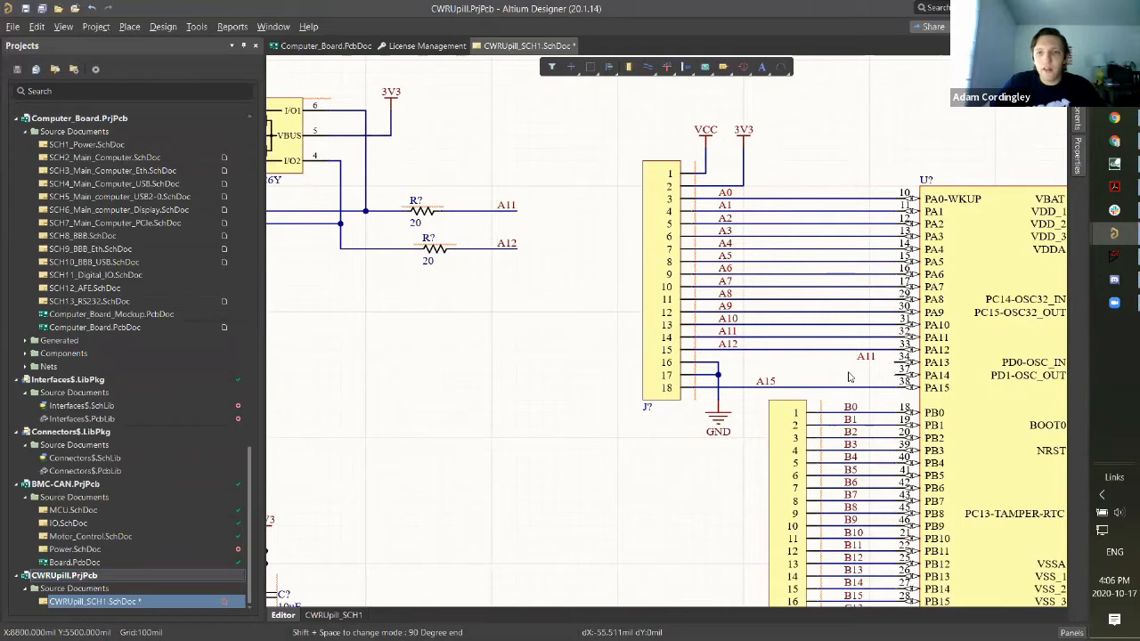
Step: Draw short wire stubs out from microcontroller pins PA13 and PA14
{"action": "key", "text": "p"}
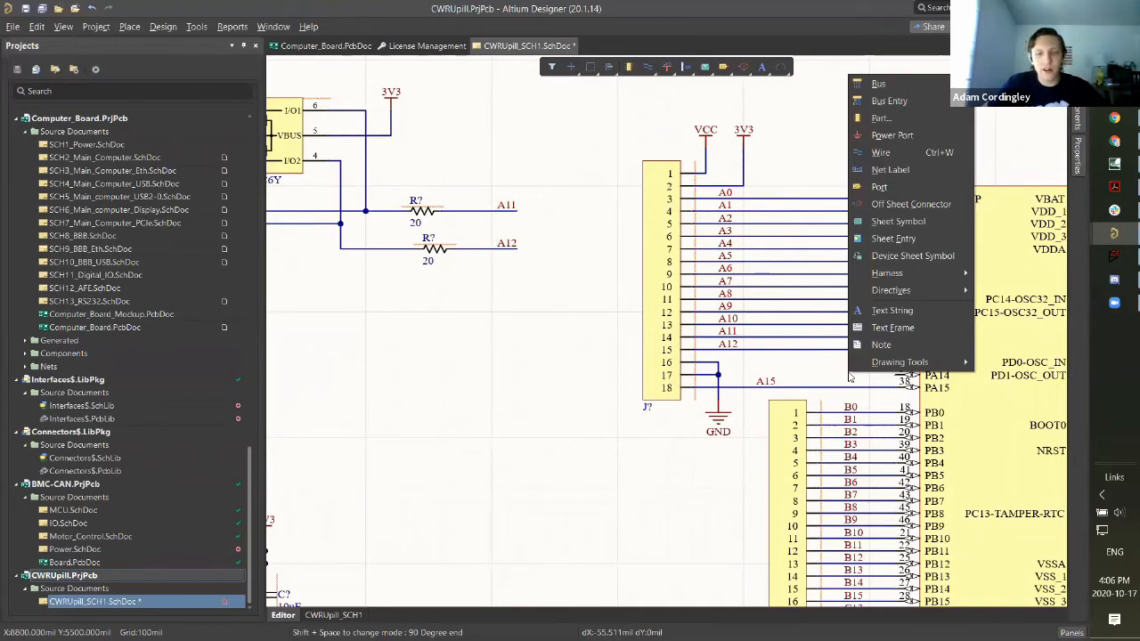
{"action": "key", "text": "n"}
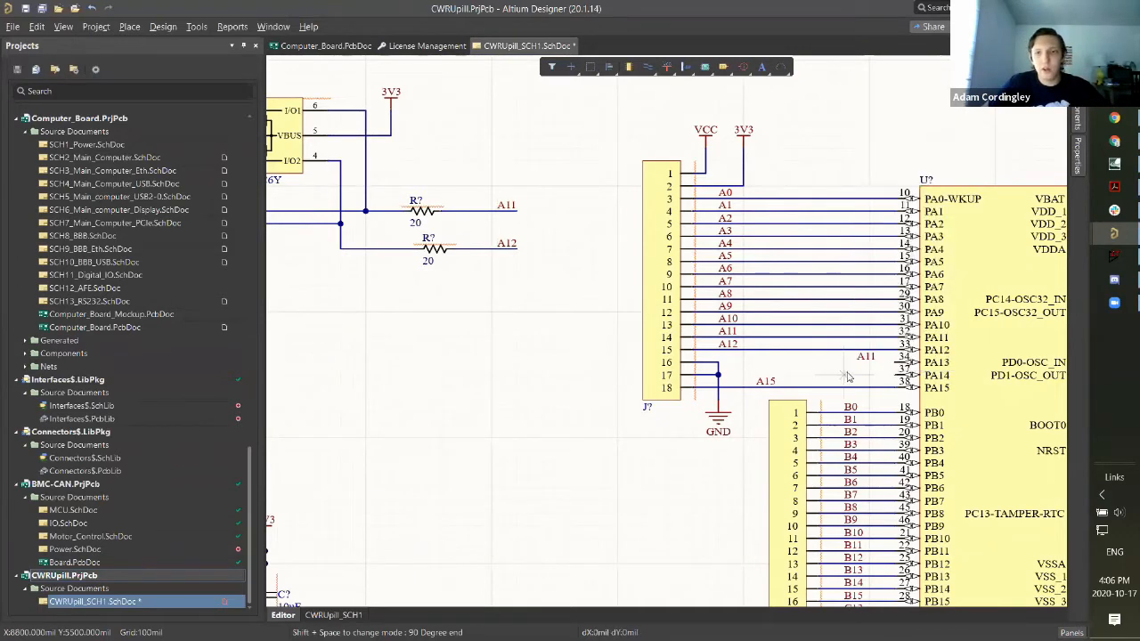
{"action": "left_click", "coordinate": [893, 365]}
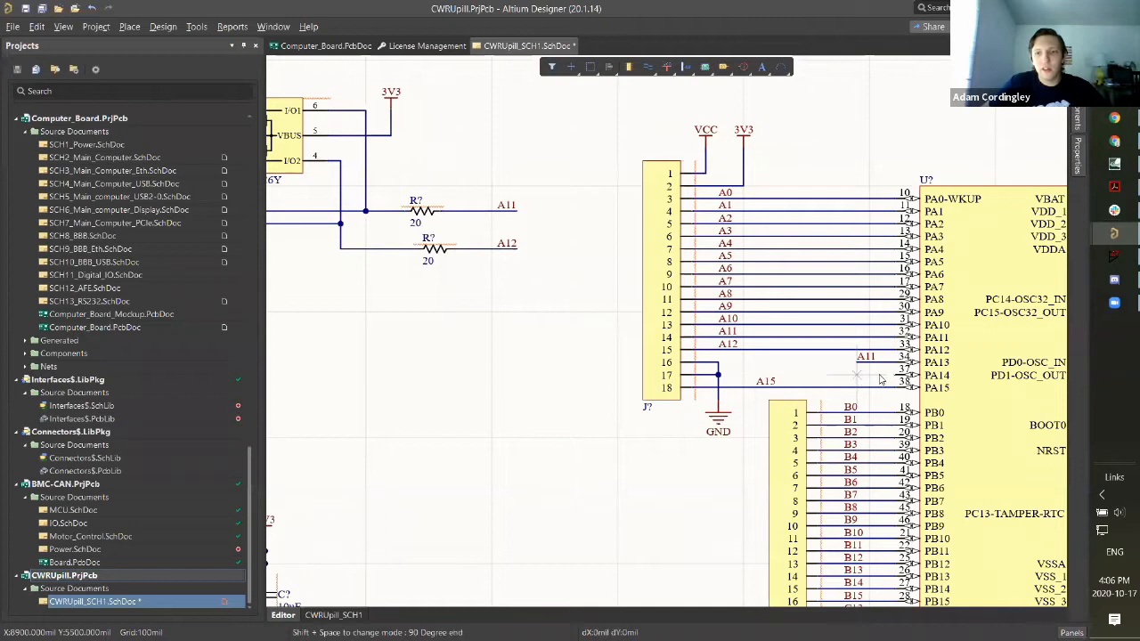
{"action": "left_click", "coordinate": [885, 381]}
Step: Place a copy of the A12 net label on the wire stub at microcontroller pin PA14
{"action": "left_click", "coordinate": [510, 244]}
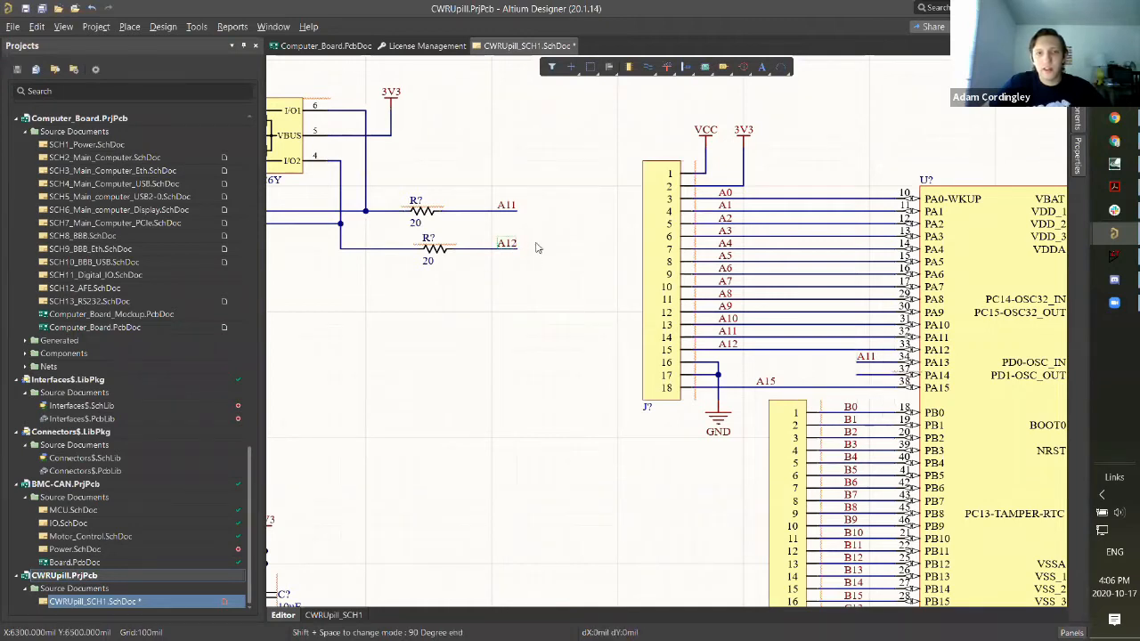
{"action": "key", "text": "ctrl+c"}
{"action": "key", "text": "ctrl+v"}
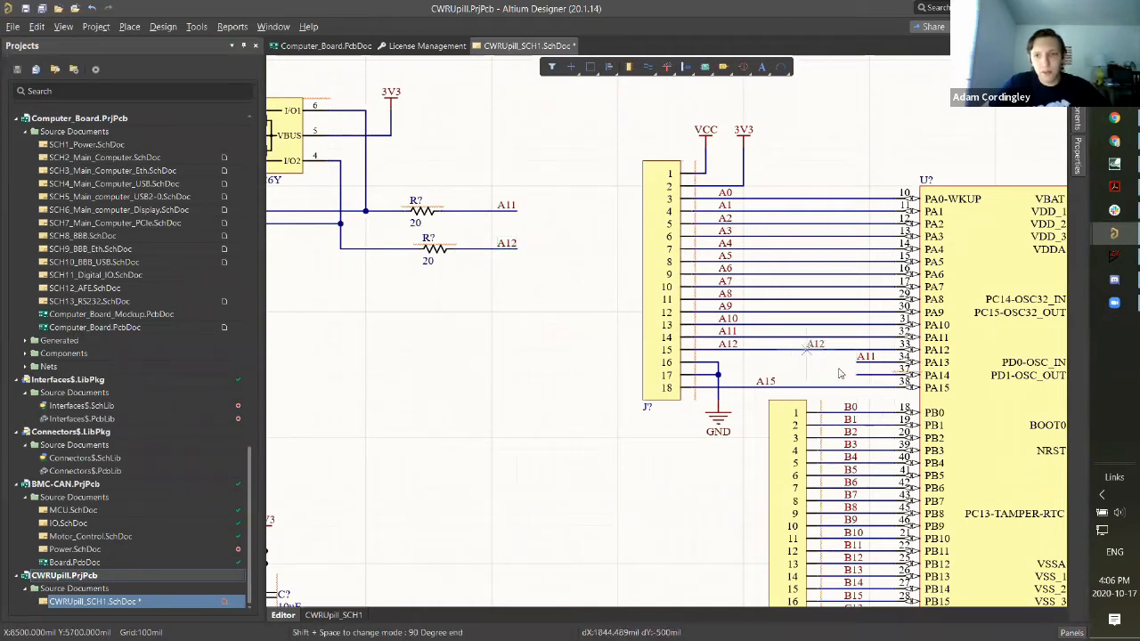
{"action": "left_click", "coordinate": [855, 380]}
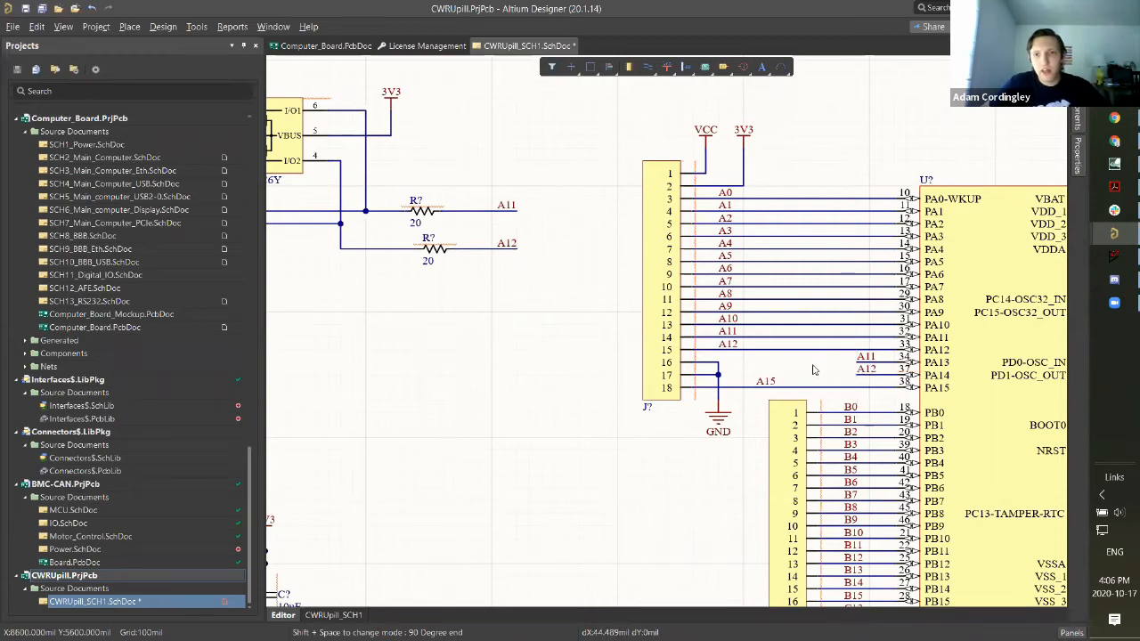
Step: Examine the microcontroller's pin connections, the 0.1uF capacitors and the labels at pins PA13 and PA14
{"action": "scroll", "coordinate": [813, 370], "scroll_direction": "down", "scroll_amount": 1, "text": "ctrl"}
{"action": "right_click_drag", "start_coordinate": [811, 369], "coordinate": [706, 372]}
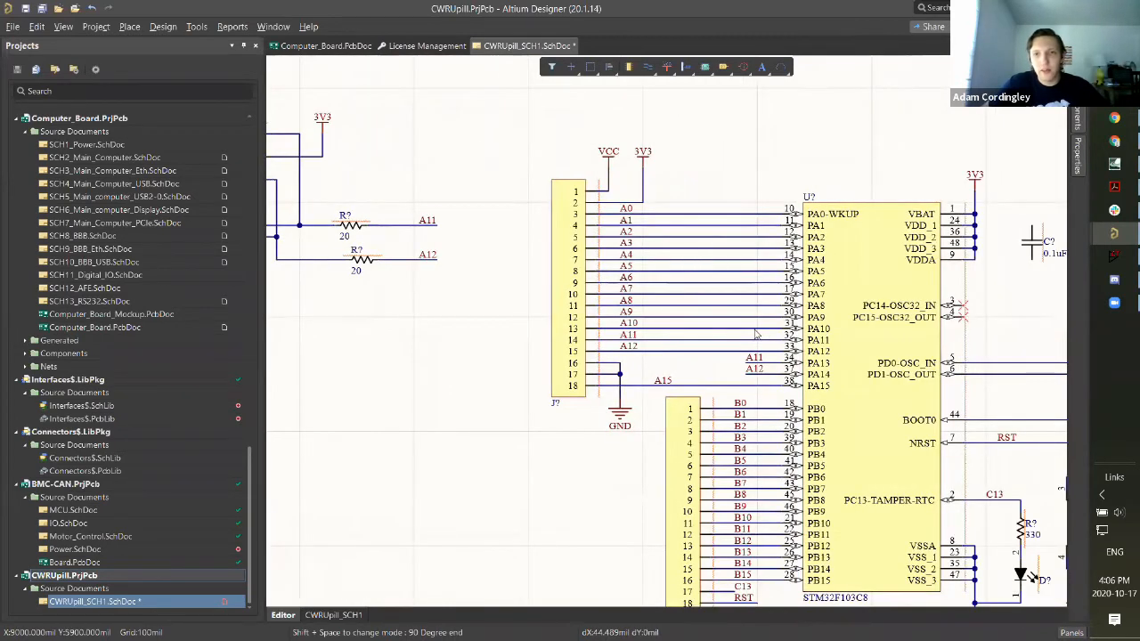
{"action": "scroll", "coordinate": [730, 230], "scroll_direction": "down", "scroll_amount": 1}
{"action": "scroll", "coordinate": [730, 229], "scroll_direction": "down", "scroll_amount": 1, "text": "ctrl"}
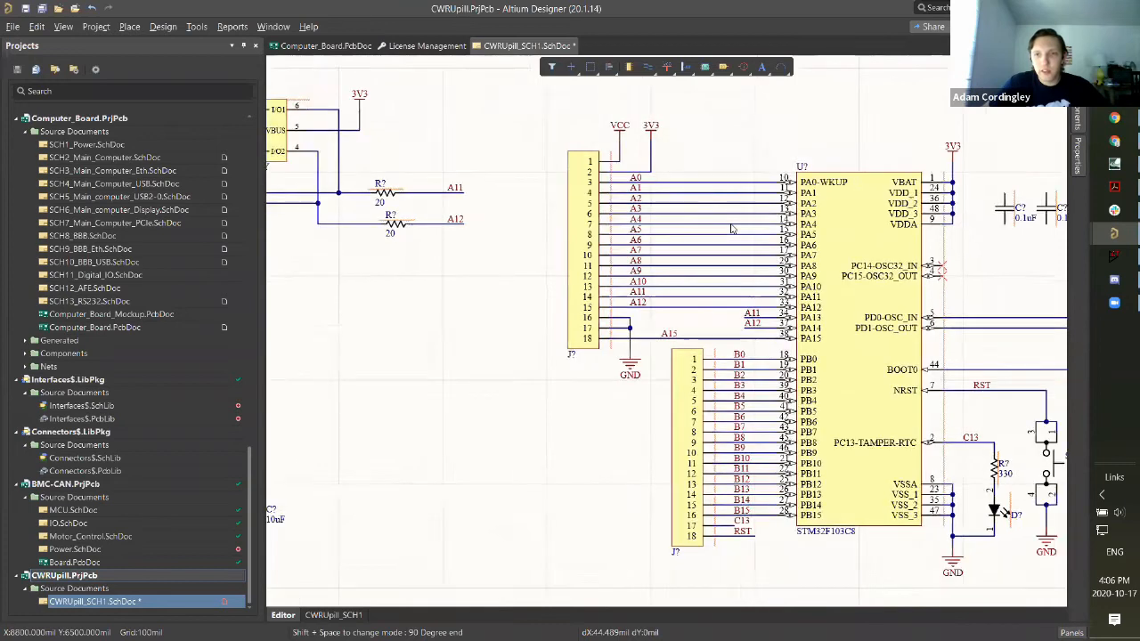
{"action": "scroll", "coordinate": [730, 229], "scroll_direction": "down", "scroll_amount": 1, "text": "ctrl"}
{"action": "scroll", "coordinate": [749, 233], "scroll_direction": "up", "scroll_amount": 1, "text": "ctrl"}
{"action": "scroll", "coordinate": [763, 239], "scroll_direction": "up", "scroll_amount": 1, "text": "ctrl"}
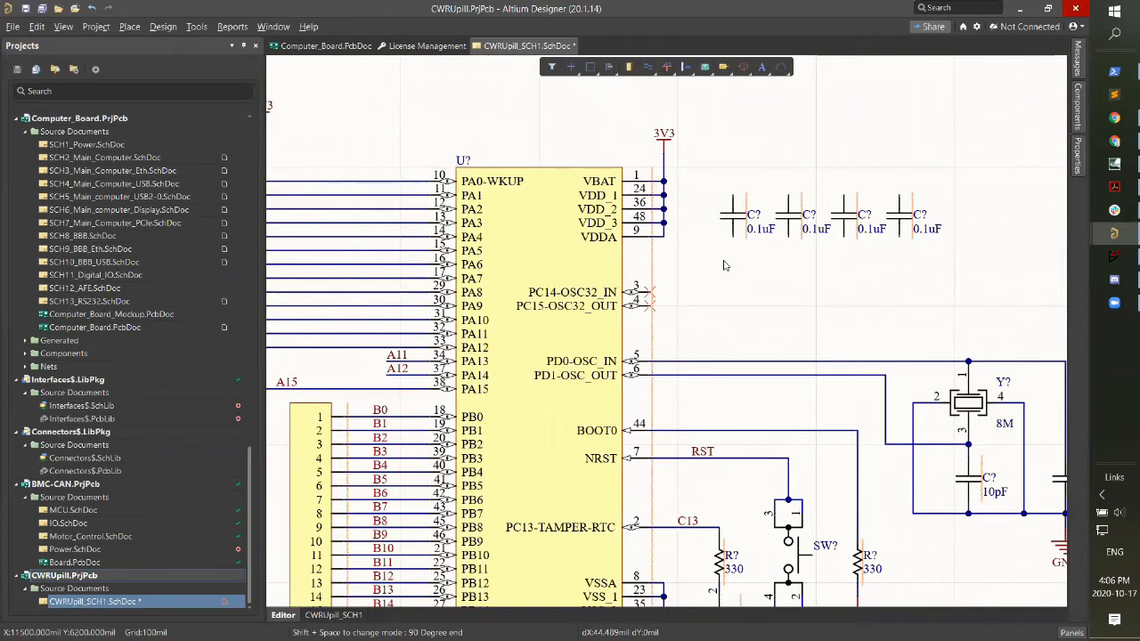
{"action": "scroll", "coordinate": [624, 303], "scroll_direction": "up", "scroll_amount": 3, "text": "shift"}
{"action": "scroll", "coordinate": [526, 343], "scroll_direction": "down", "scroll_amount": 1, "text": "ctrl"}
{"action": "scroll", "coordinate": [488, 294], "scroll_direction": "up", "scroll_amount": 3, "text": "shift"}
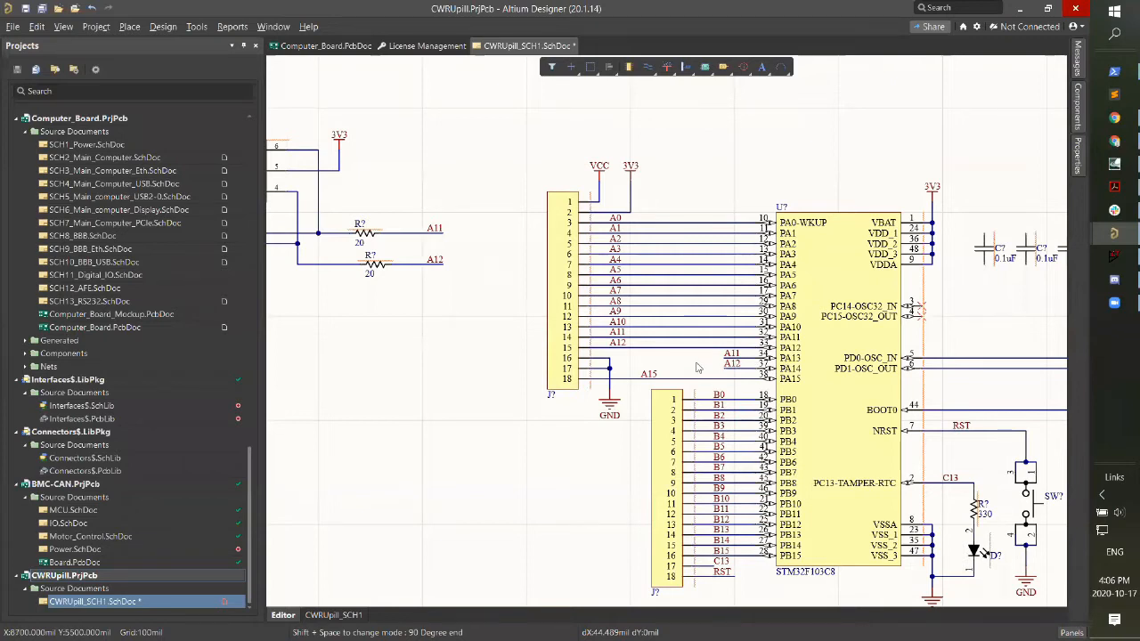
{"action": "scroll", "coordinate": [700, 365], "scroll_direction": "up", "scroll_amount": 3, "text": "ctrl"}
{"action": "scroll", "coordinate": [713, 364], "scroll_direction": "down", "scroll_amount": 3, "text": "ctrl"}
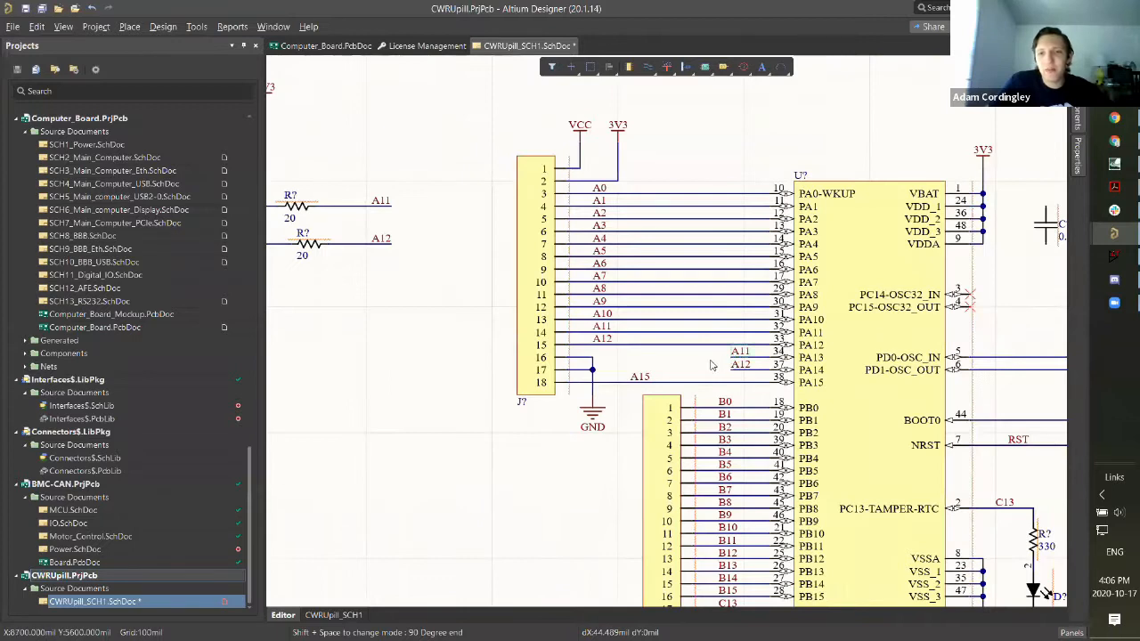
Step: Delete the A11 and A12 net labels from the wire stubs at pins PA13 and PA14
{"action": "key", "text": "Delete"}
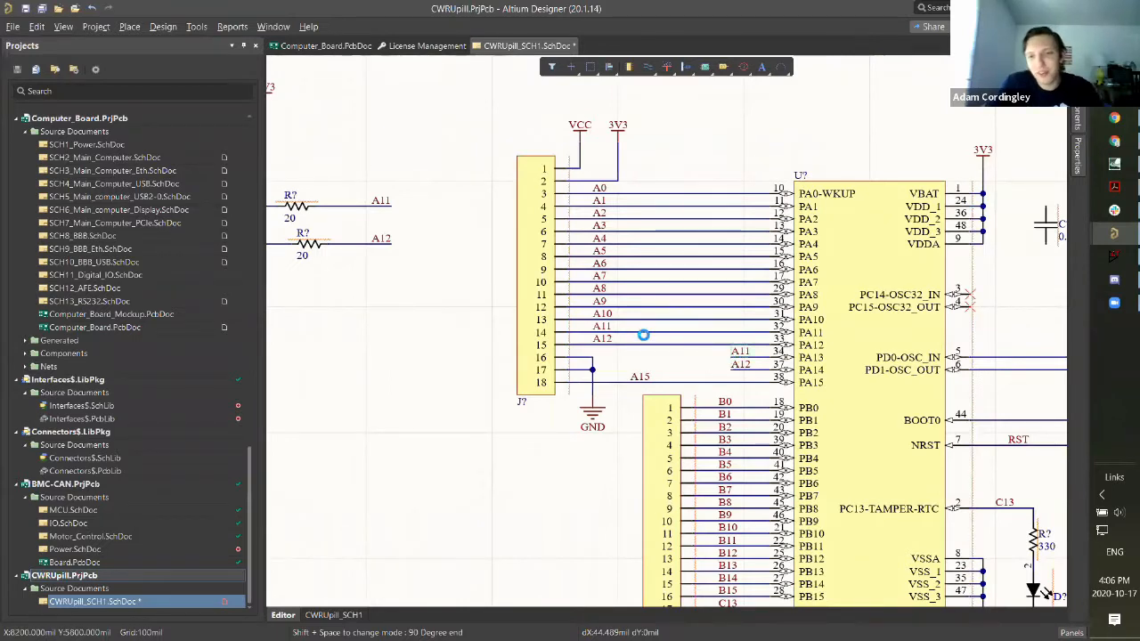
{"action": "left_click", "coordinate": [731, 364]}
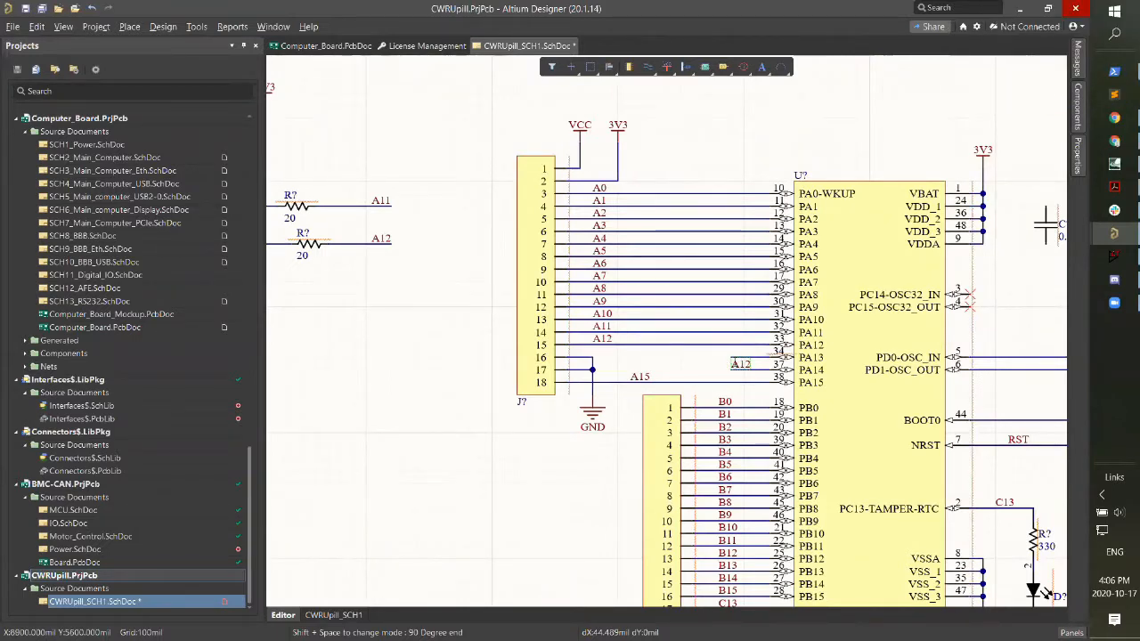
{"action": "key", "text": "Delete"}
Step: Label the wire stubs at microcontroller pins PA13 and PA14 with net labels A13 and A14, matching the SWDIO and SWDCLK header
{"action": "scroll", "coordinate": [793, 372], "scroll_direction": "down", "scroll_amount": 5}
{"action": "scroll", "coordinate": [791, 369], "scroll_direction": "down", "scroll_amount": 2}
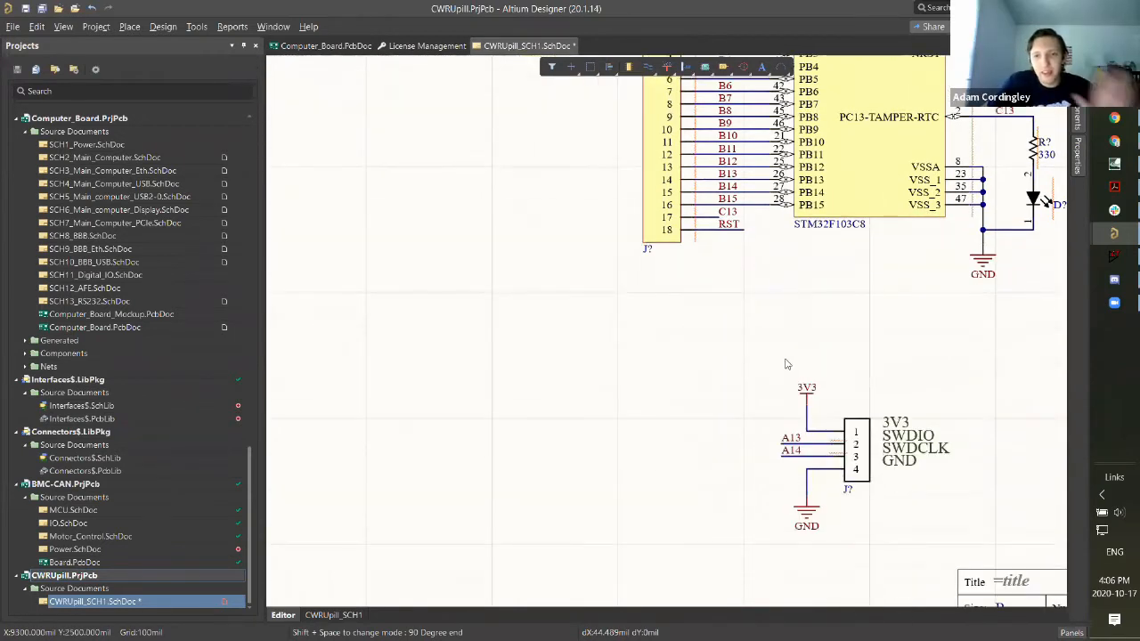
{"action": "scroll", "coordinate": [790, 365], "scroll_direction": "up", "scroll_amount": 7}
{"action": "scroll", "coordinate": [715, 283], "scroll_direction": "up", "scroll_amount": 1, "text": "shift"}
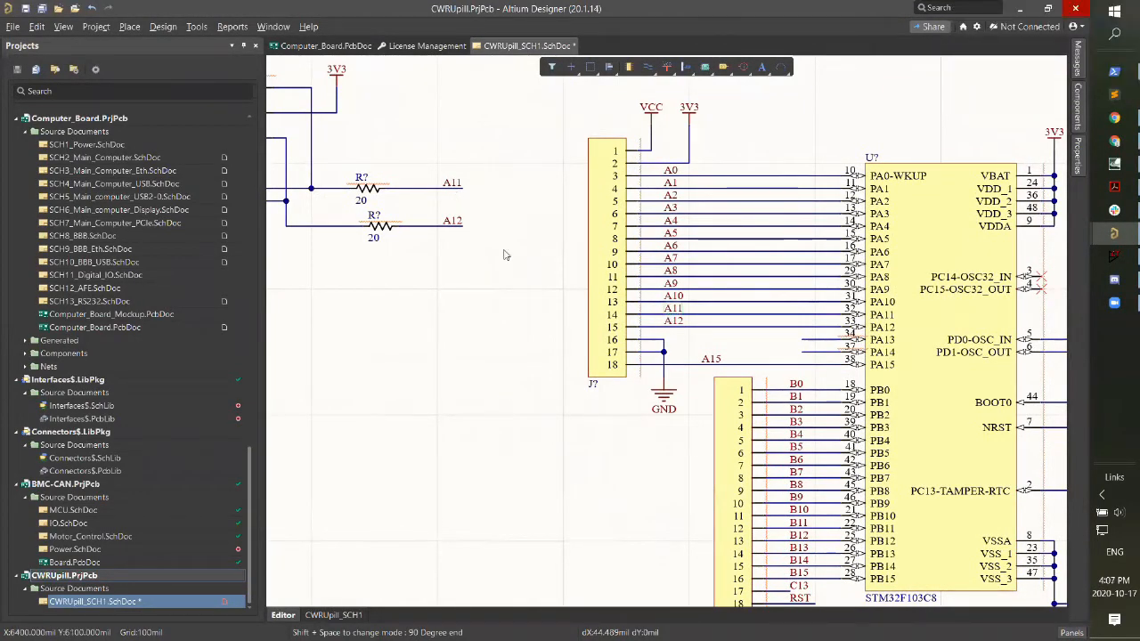
{"action": "scroll", "coordinate": [555, 214], "scroll_direction": "down", "scroll_amount": 5}
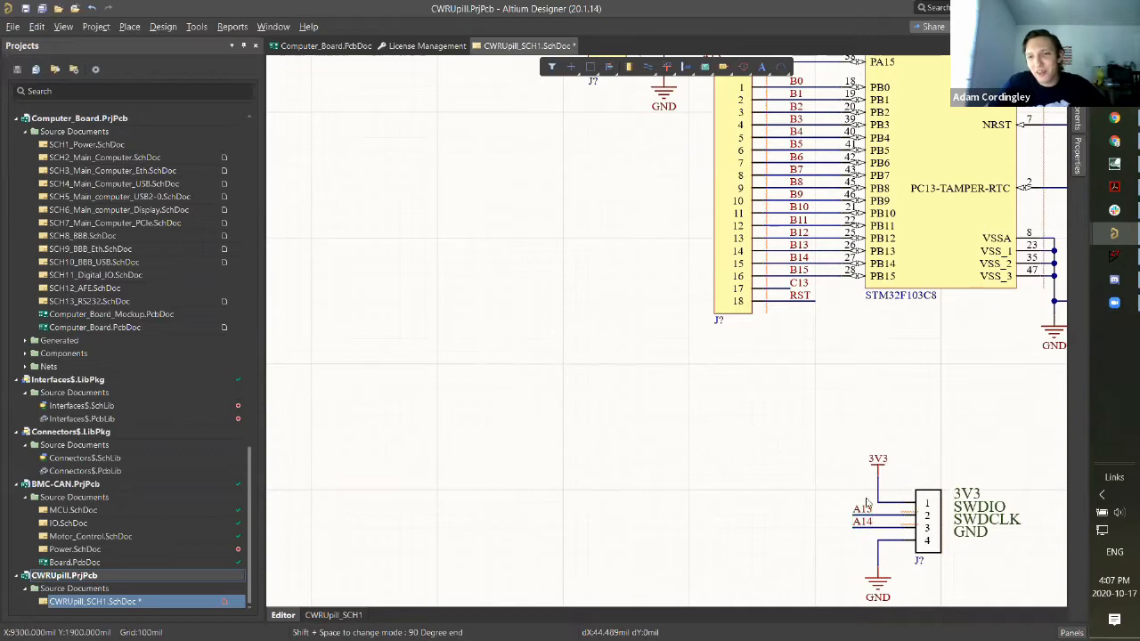
{"action": "scroll", "coordinate": [846, 396], "scroll_direction": "up", "scroll_amount": 1}
{"action": "scroll", "coordinate": [857, 394], "scroll_direction": "up", "scroll_amount": 4}
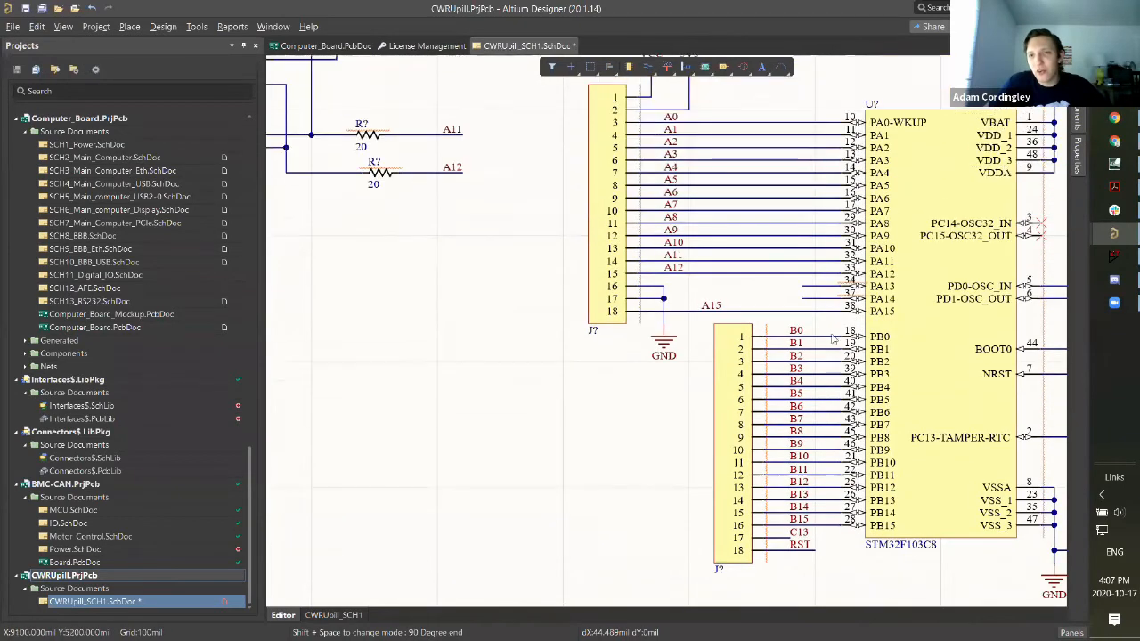
{"action": "left_click", "coordinate": [780, 316]}
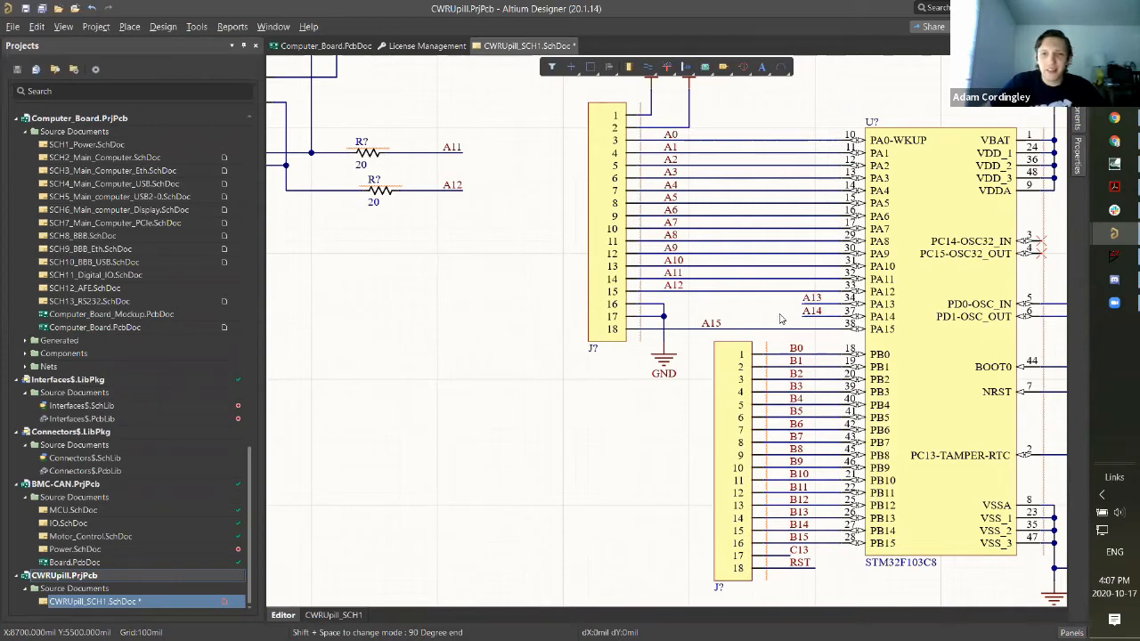
Step: Check the overall schematic around the microcontroller and the programming header, and save the CWRUpill_SCH1 document
{"action": "scroll", "coordinate": [501, 288], "scroll_direction": "down", "scroll_amount": 3, "text": "ctrl"}
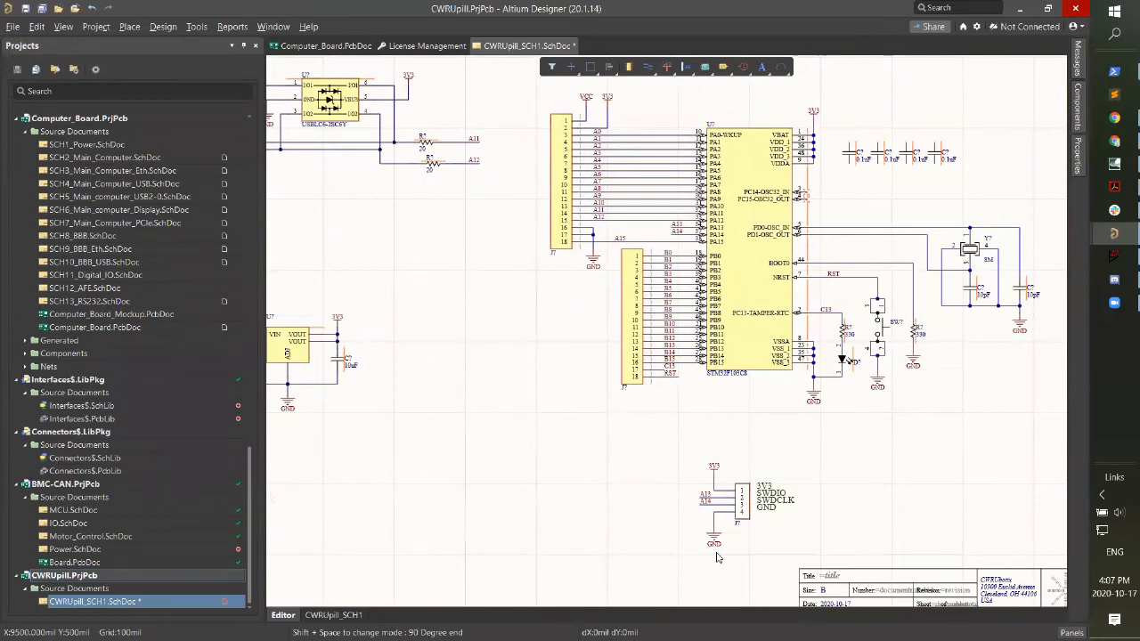
{"action": "scroll", "coordinate": [638, 240], "scroll_direction": "up", "scroll_amount": 3, "text": "ctrl"}
{"action": "scroll", "coordinate": [603, 241], "scroll_direction": "down", "scroll_amount": 2, "text": "ctrl"}
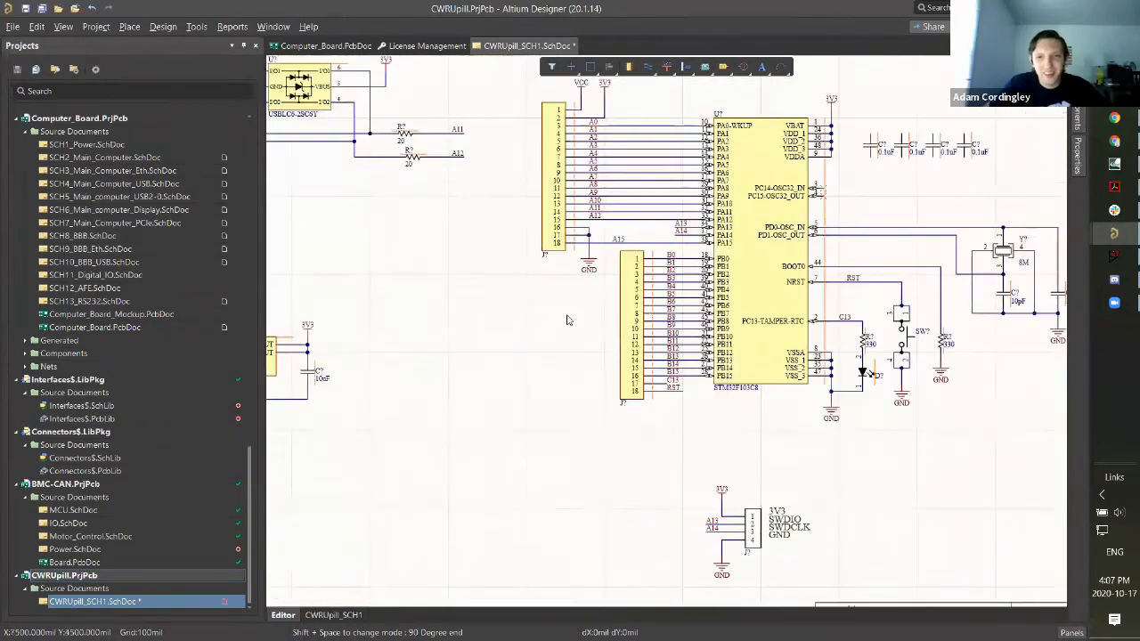
{"action": "key", "text": "ctrl+s"}
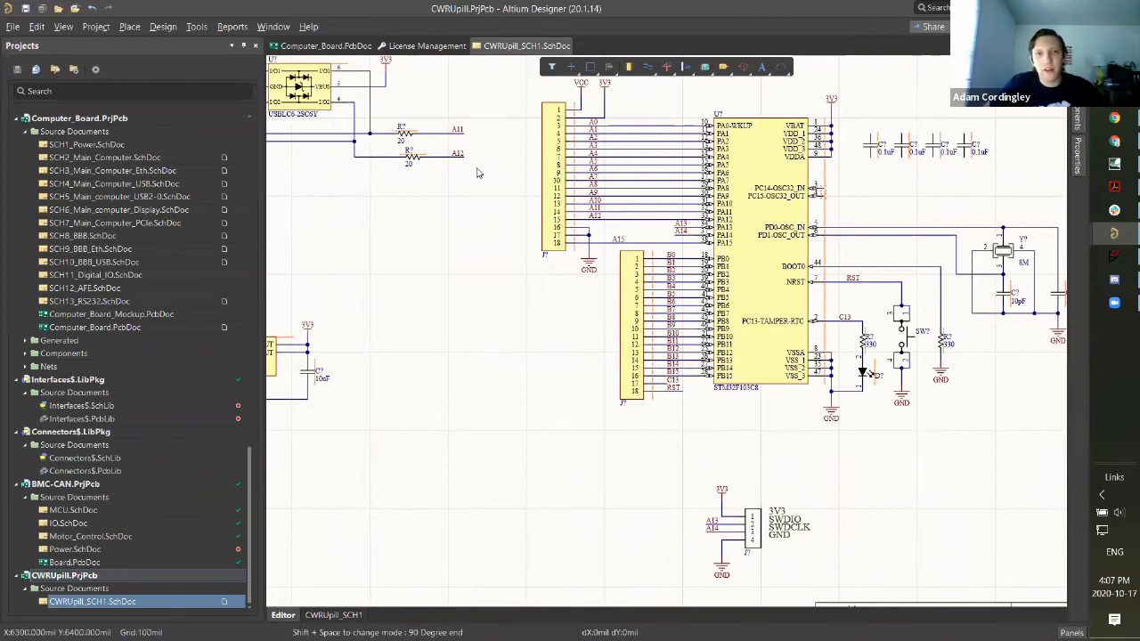
Step: Examine the USB input, voltage regulator and pin header sections of the schematic
{"action": "scroll", "coordinate": [486, 173], "scroll_direction": "up", "scroll_amount": 2, "text": "shift"}
{"action": "scroll", "coordinate": [562, 124], "scroll_direction": "up", "scroll_amount": 2, "text": "ctrl"}
{"action": "scroll", "coordinate": [713, 169], "scroll_direction": "up", "scroll_amount": 1, "text": "ctrl"}
{"action": "scroll", "coordinate": [846, 294], "scroll_direction": "down", "scroll_amount": 3, "text": "shift"}
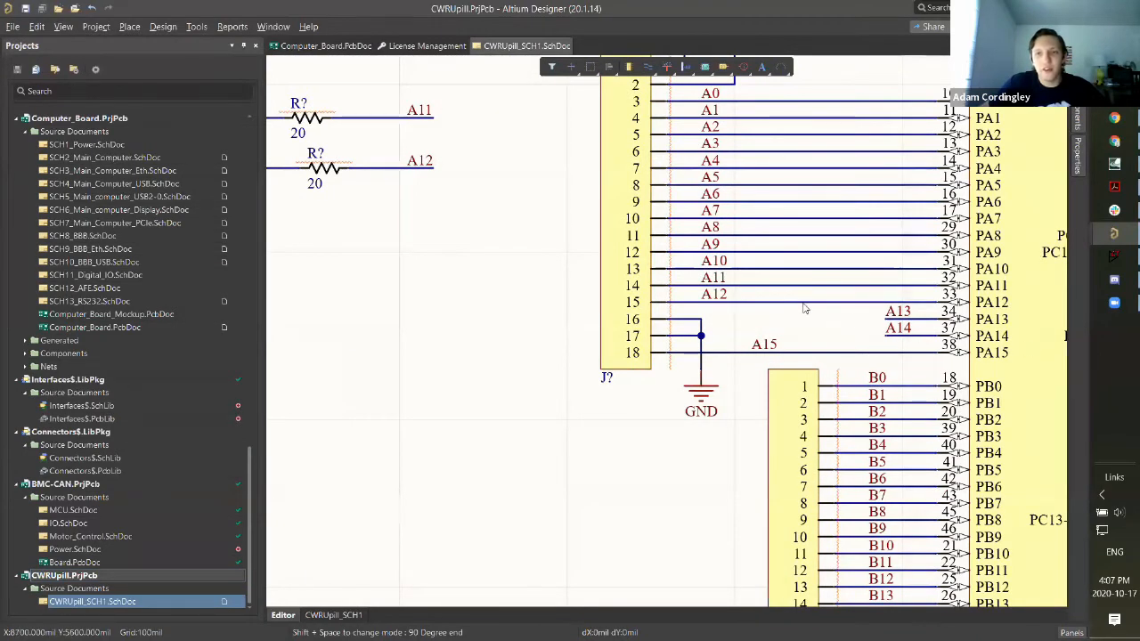
{"action": "scroll", "coordinate": [784, 308], "scroll_direction": "down", "scroll_amount": 2, "text": "ctrl"}
{"action": "scroll", "coordinate": [686, 365], "scroll_direction": "up", "scroll_amount": 2, "text": "shift"}
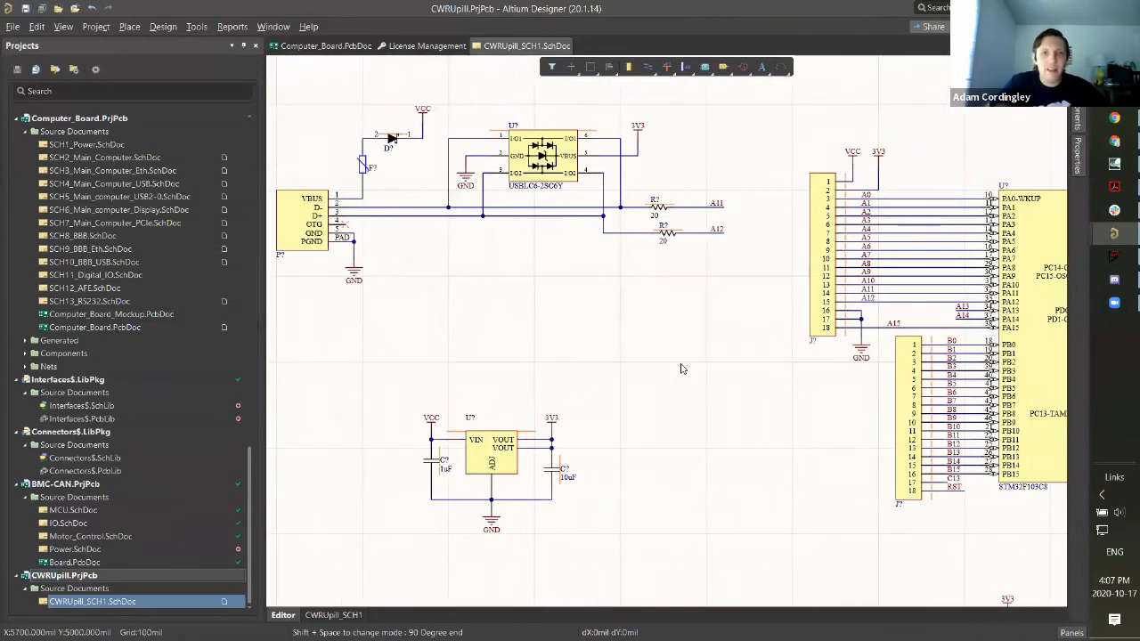
{"action": "scroll", "coordinate": [802, 261], "scroll_direction": "down", "scroll_amount": 5, "text": "shift"}
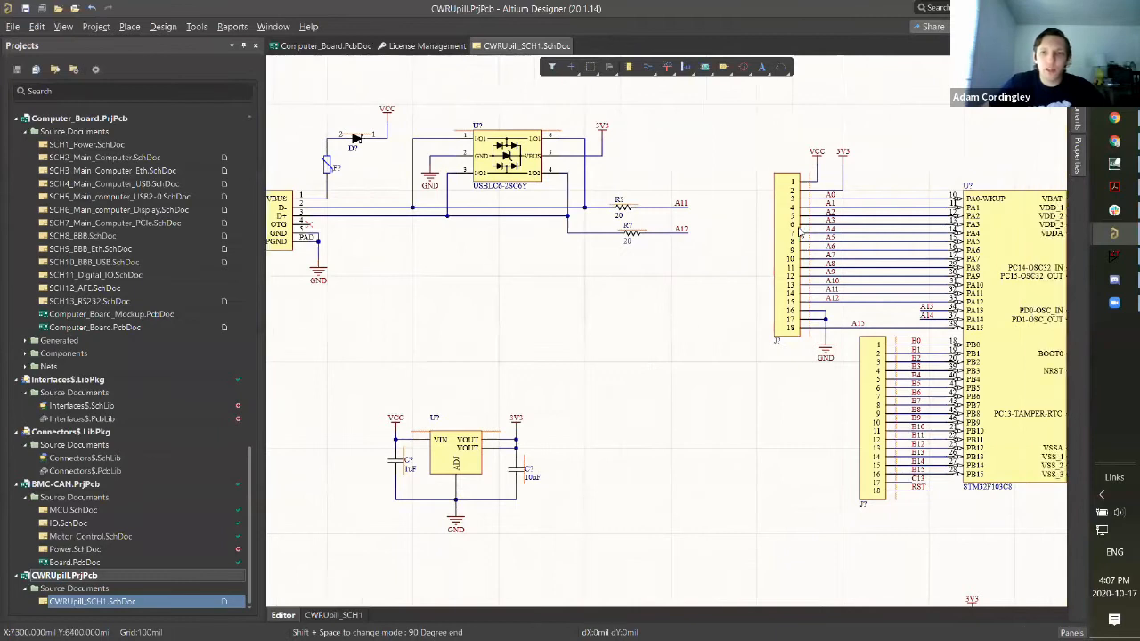
Step: Place a bar-style 3V3 power port on the upper pin of each of the four 0.1uF capacitors
{"action": "scroll", "coordinate": [798, 261], "scroll_direction": "down", "scroll_amount": 4, "text": "shift"}
{"action": "scroll", "coordinate": [807, 232], "scroll_direction": "up", "scroll_amount": 2, "text": "ctrl"}
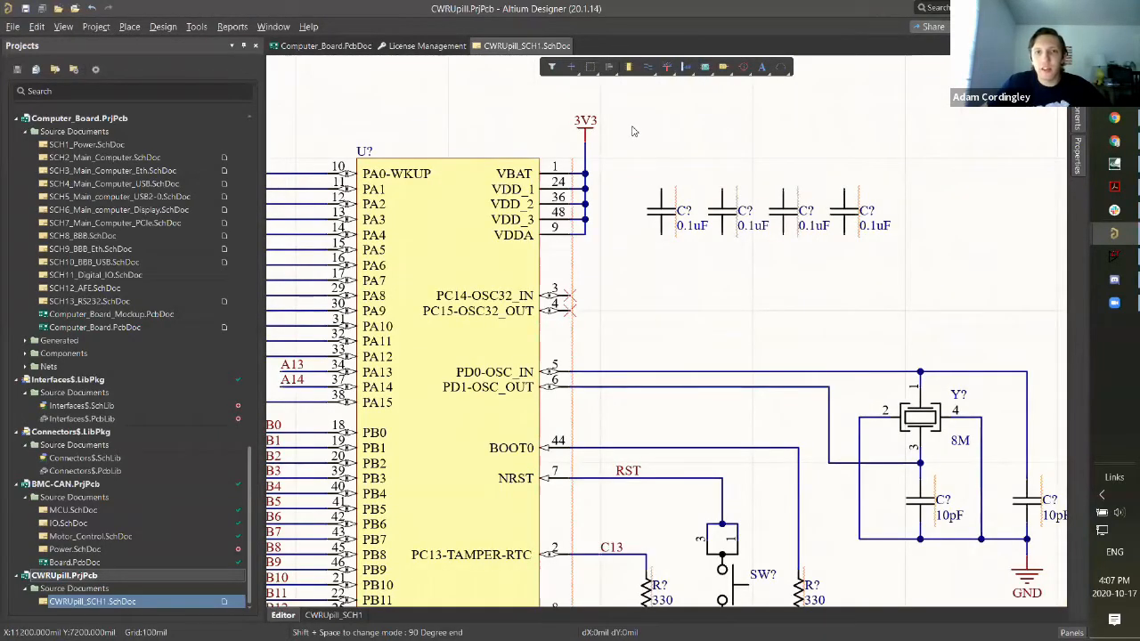
{"action": "left_click", "coordinate": [668, 70]}
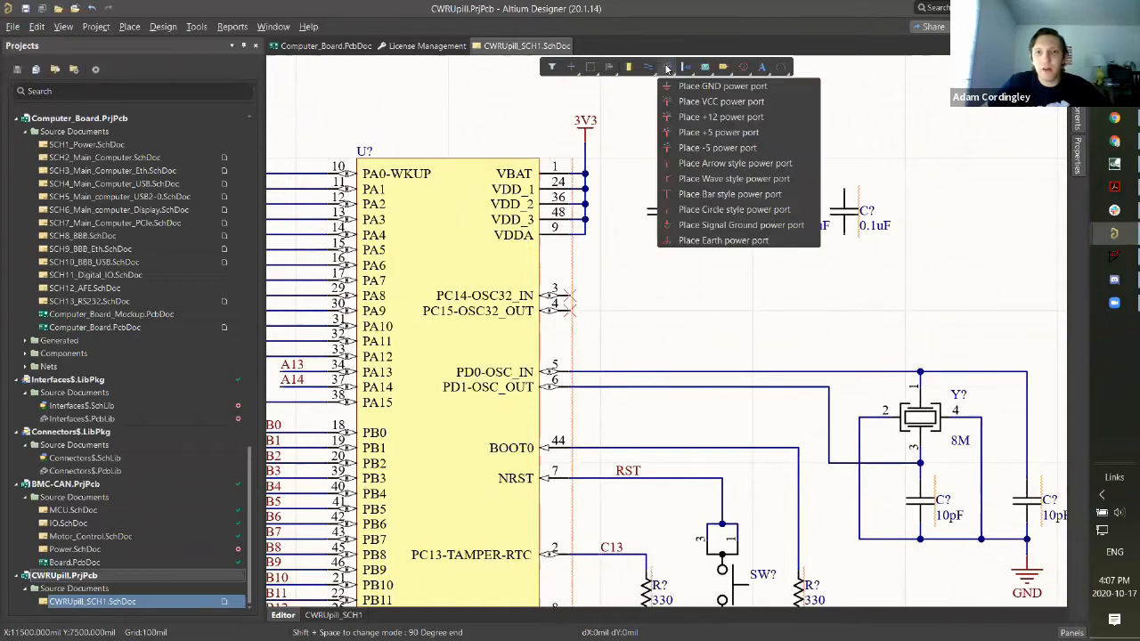
{"action": "left_click", "coordinate": [712, 194]}
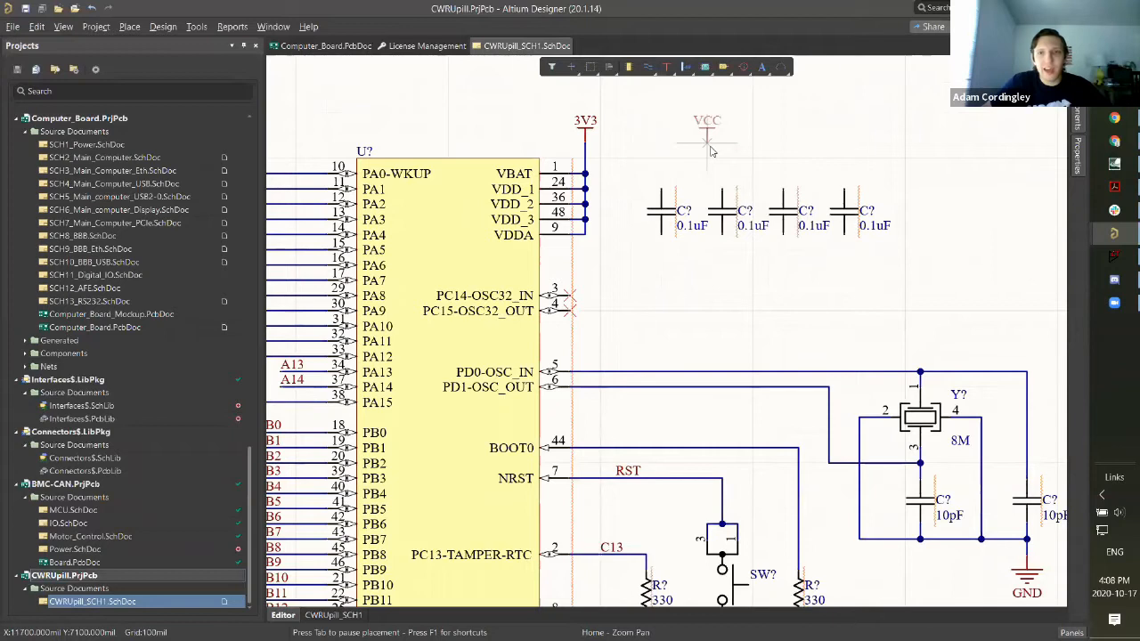
{"action": "key", "text": "Tab"}
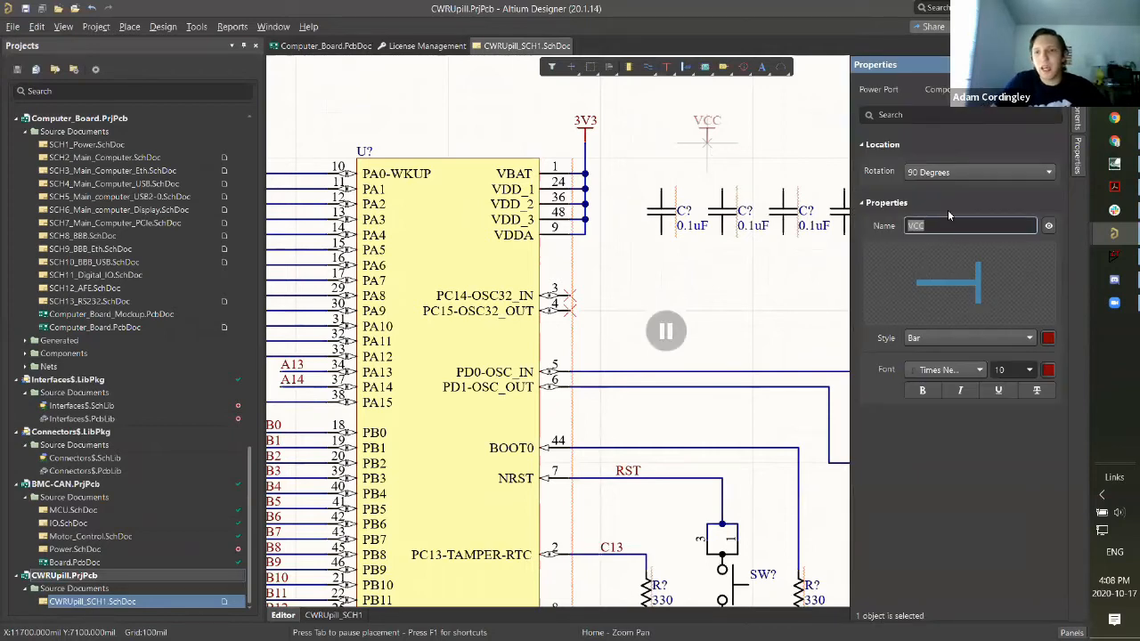
{"action": "type", "text": "3V3"}
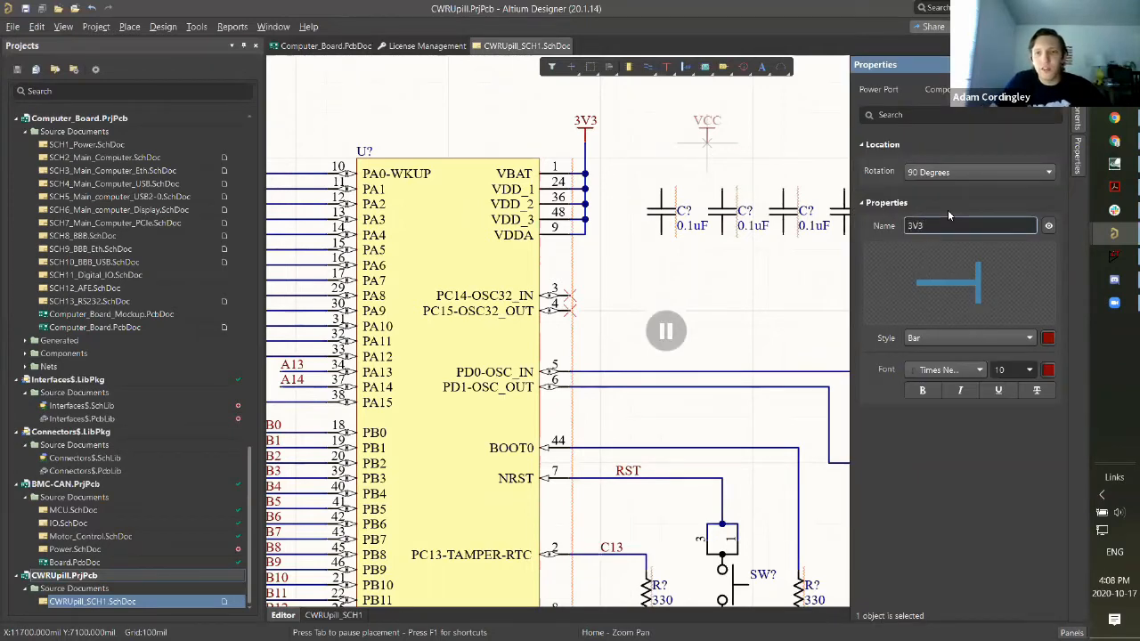
{"action": "key", "text": "Return"}
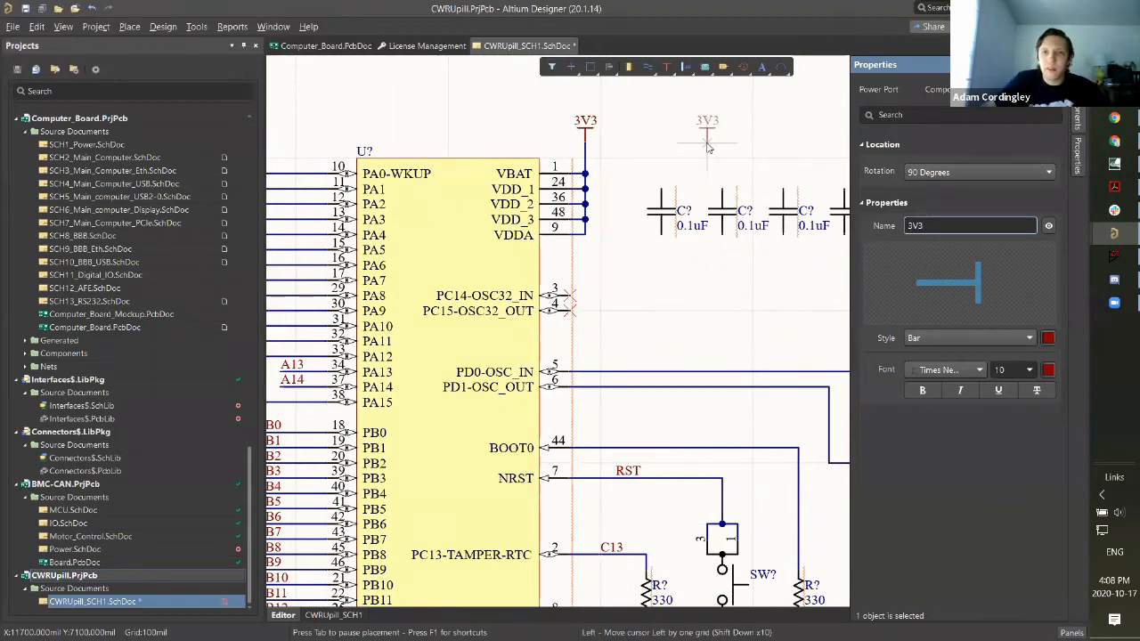
{"action": "left_click", "coordinate": [661, 187]}
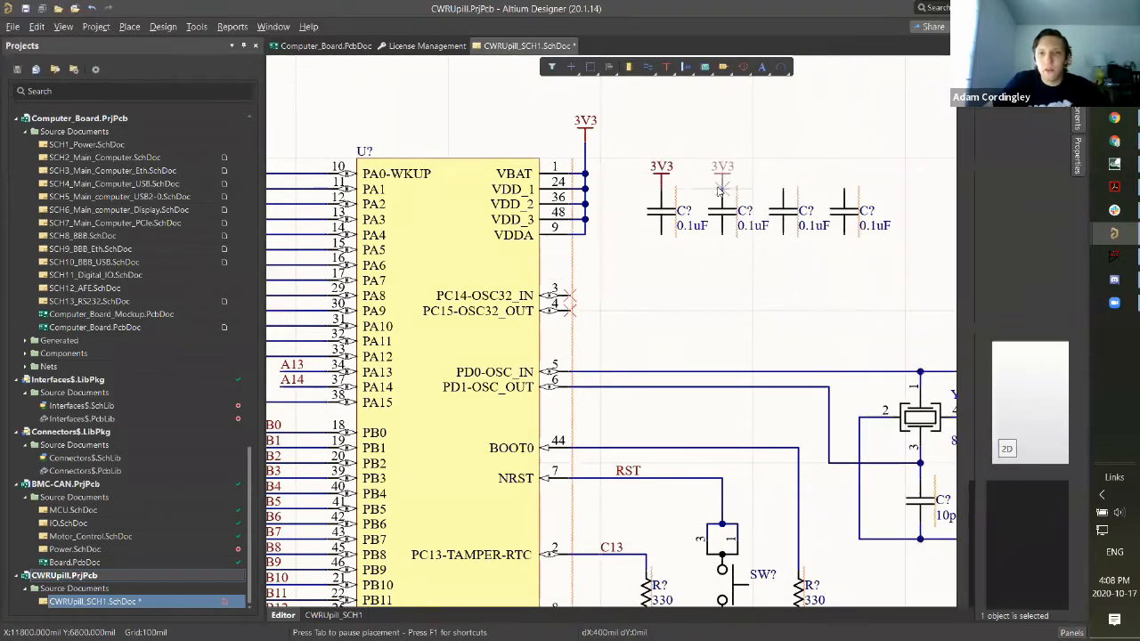
{"action": "left_click", "coordinate": [722, 187]}
{"action": "left_click", "coordinate": [783, 187]}
{"action": "left_click", "coordinate": [844, 187]}
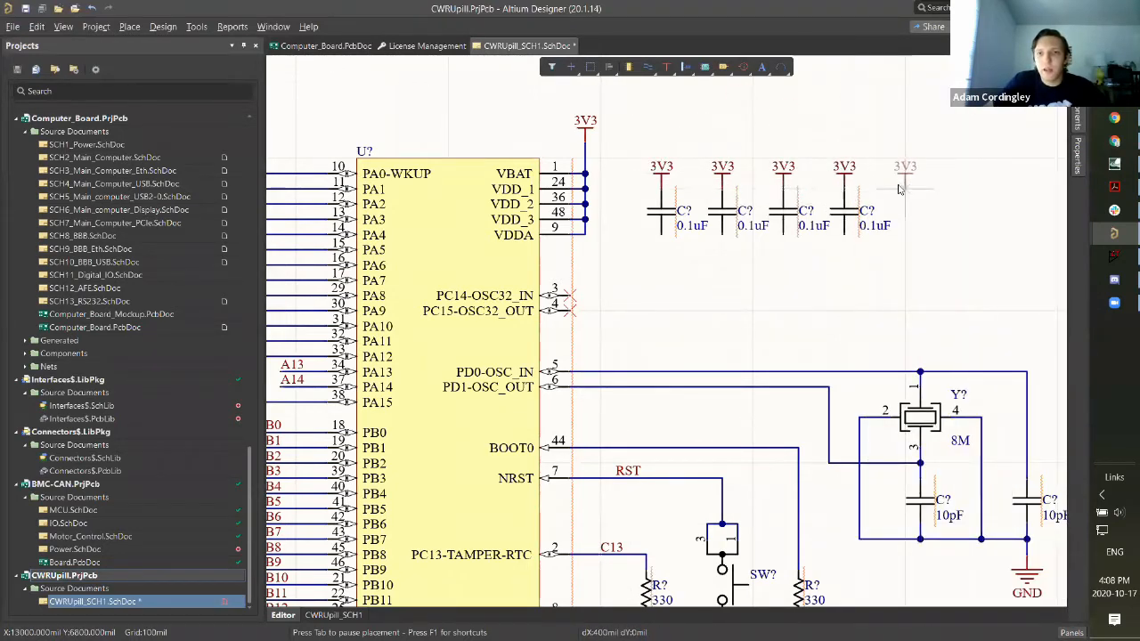
Step: Place a GND power port on the lower pin of each of the four 0.1uF capacitors and save the schematic
{"action": "left_click", "coordinate": [667, 67]}
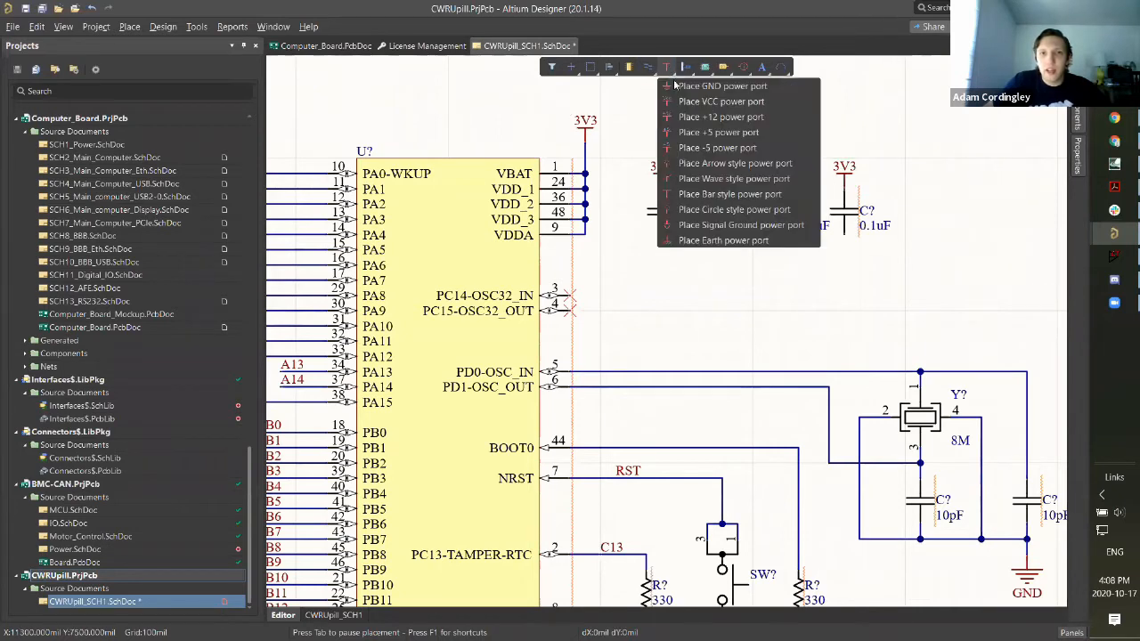
{"action": "left_click", "coordinate": [678, 84]}
{"action": "left_click", "coordinate": [662, 239]}
{"action": "left_click", "coordinate": [722, 238]}
{"action": "left_click", "coordinate": [783, 239]}
{"action": "left_click", "coordinate": [845, 239]}
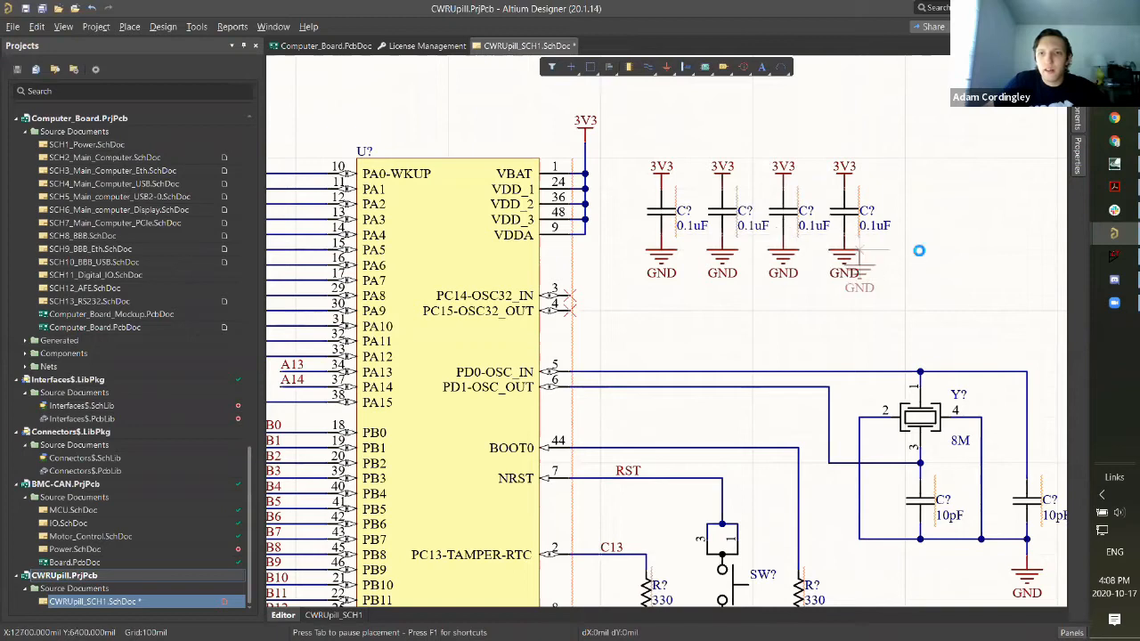
{"action": "scroll", "coordinate": [922, 250], "scroll_direction": "down", "scroll_amount": 1, "text": "ctrl"}
{"action": "scroll", "coordinate": [922, 249], "scroll_direction": "down", "scroll_amount": 1, "text": "ctrl"}
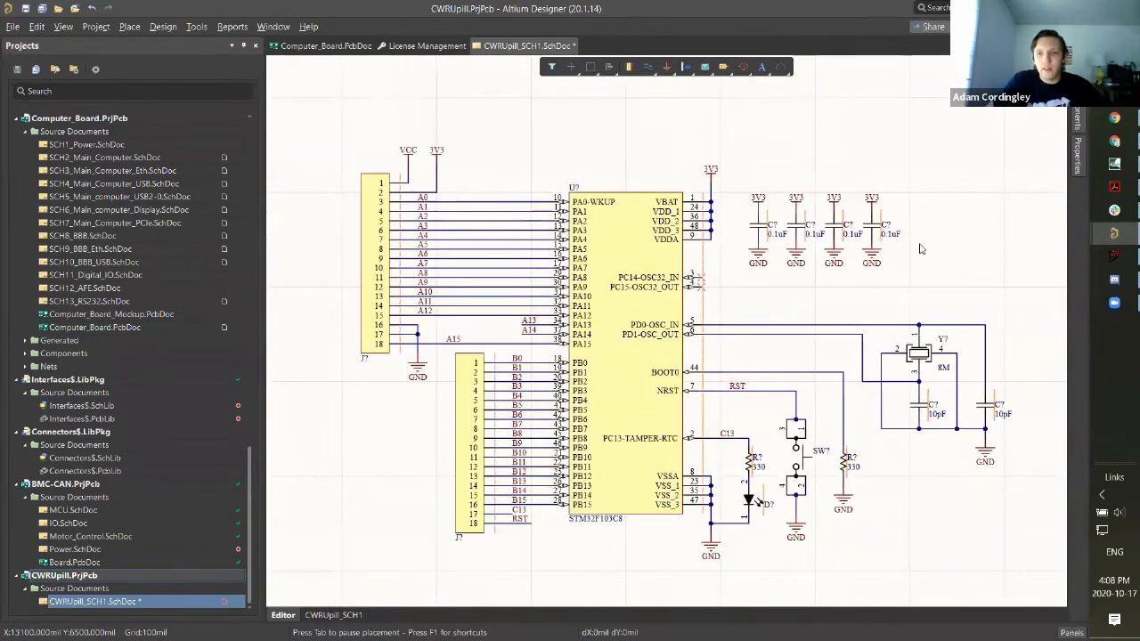
{"action": "key", "text": "ctrl+s"}
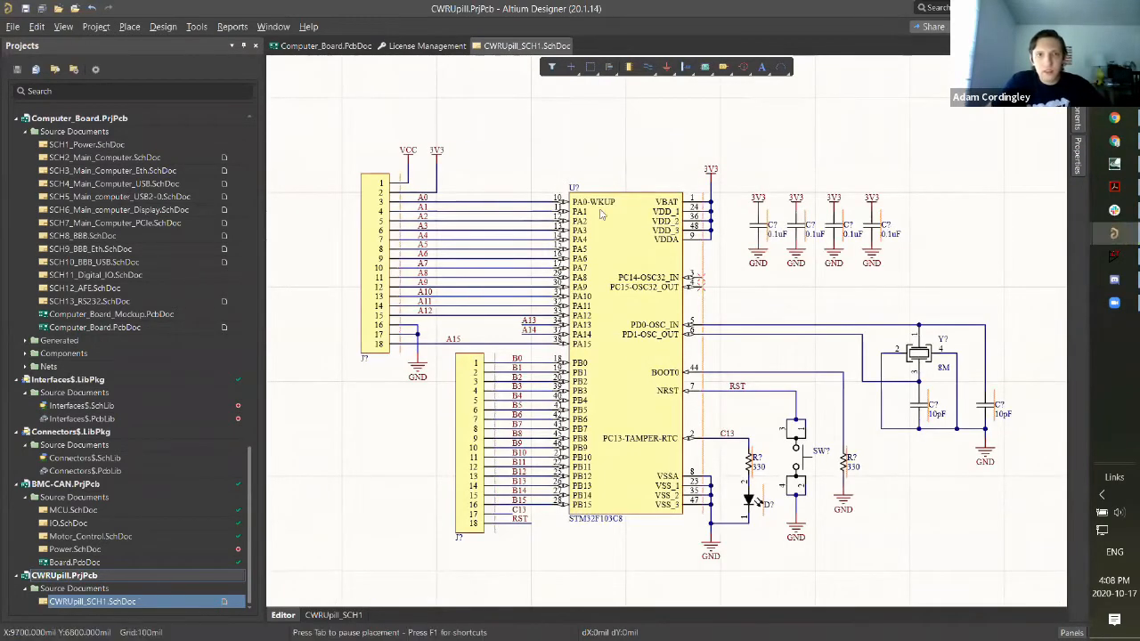
Step: Examine the USB input section, including the fuse, the diode and the USBLC6-2SC6Y protection circuit, for unassigned designators
{"action": "scroll", "coordinate": [602, 214], "scroll_direction": "down", "scroll_amount": 2, "text": "ctrl"}
{"action": "scroll", "coordinate": [602, 213], "scroll_direction": "up", "scroll_amount": 1, "text": "ctrl"}
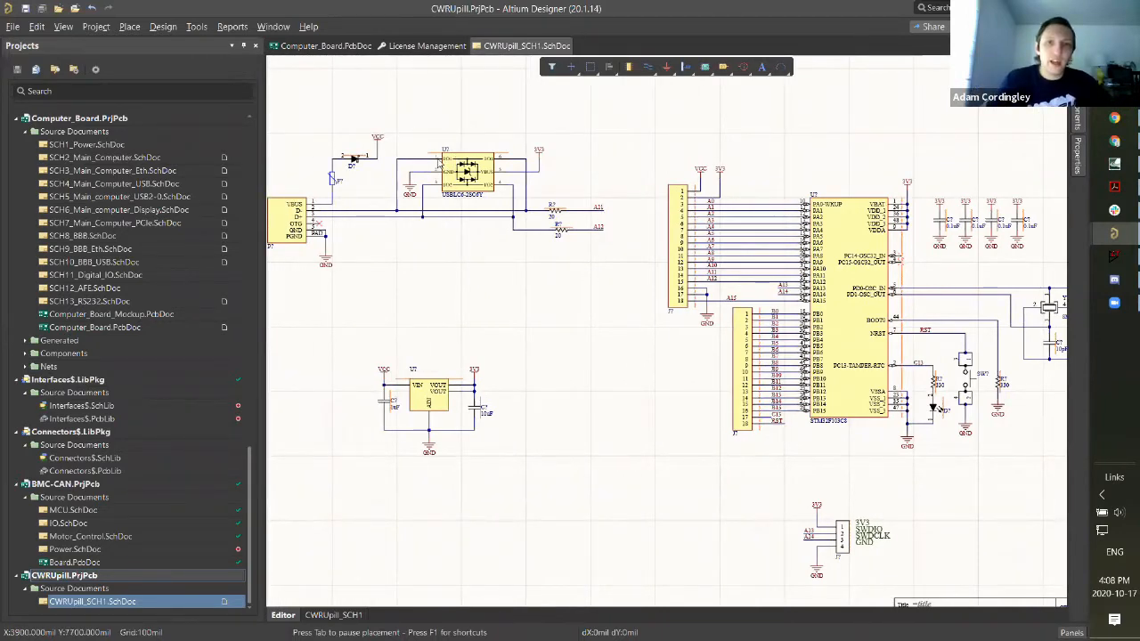
{"action": "scroll", "coordinate": [452, 189], "scroll_direction": "up", "scroll_amount": 3, "text": "ctrl"}
{"action": "scroll", "coordinate": [410, 181], "scroll_direction": "up", "scroll_amount": 2, "text": "ctrl"}
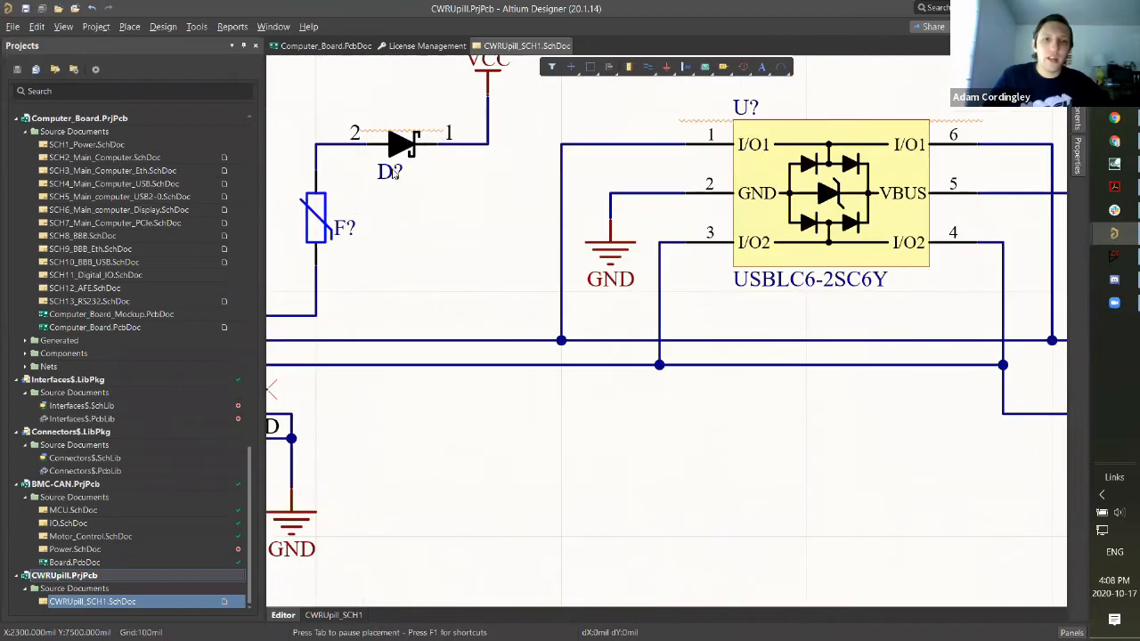
{"action": "scroll", "coordinate": [402, 213], "scroll_direction": "left", "scroll_amount": 3, "text": "shift"}
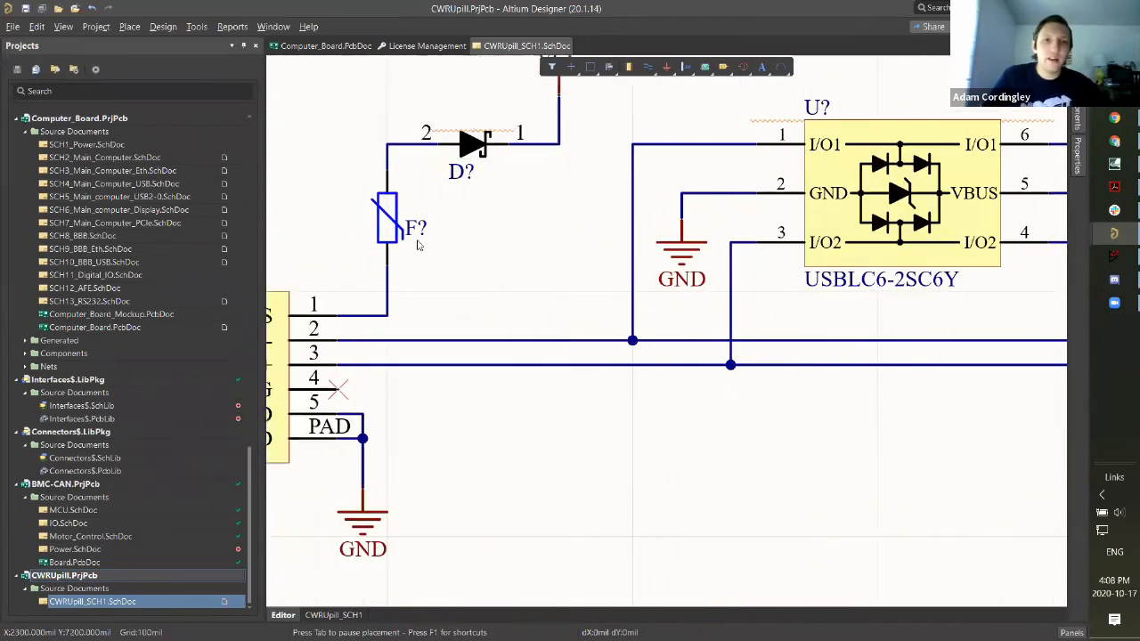
{"action": "scroll", "coordinate": [443, 236], "scroll_direction": "down", "scroll_amount": 2, "text": "ctrl"}
{"action": "scroll", "coordinate": [442, 236], "scroll_direction": "up", "scroll_amount": 2, "text": "ctrl"}
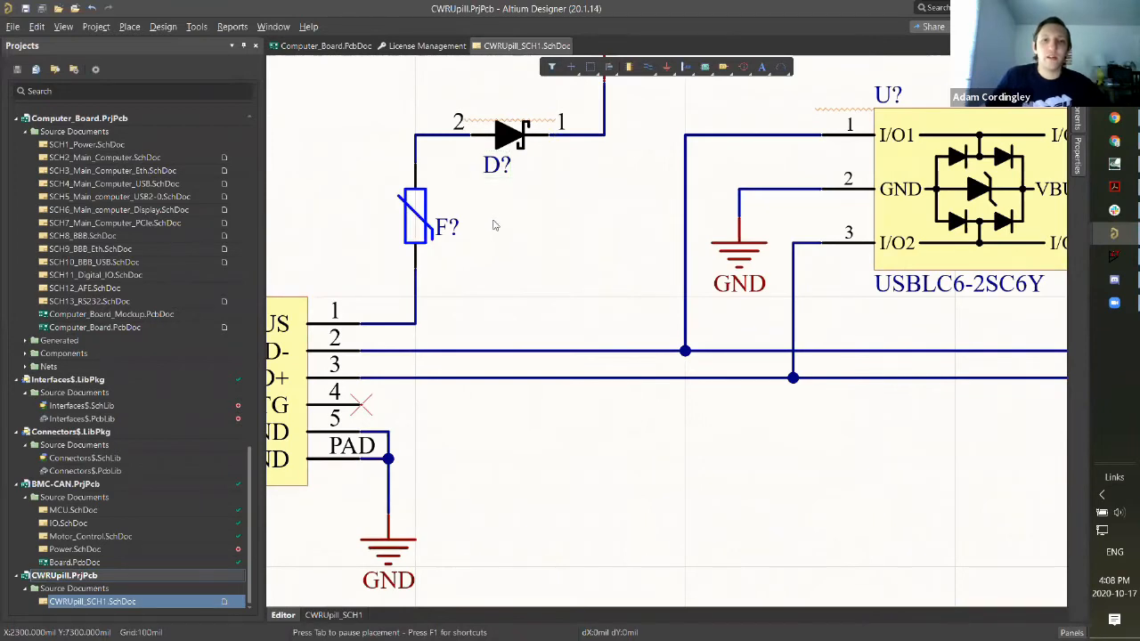
{"action": "scroll", "coordinate": [496, 223], "scroll_direction": "down", "scroll_amount": 2, "text": "ctrl"}
{"action": "scroll", "coordinate": [492, 240], "scroll_direction": "right", "scroll_amount": 4, "text": "shift"}
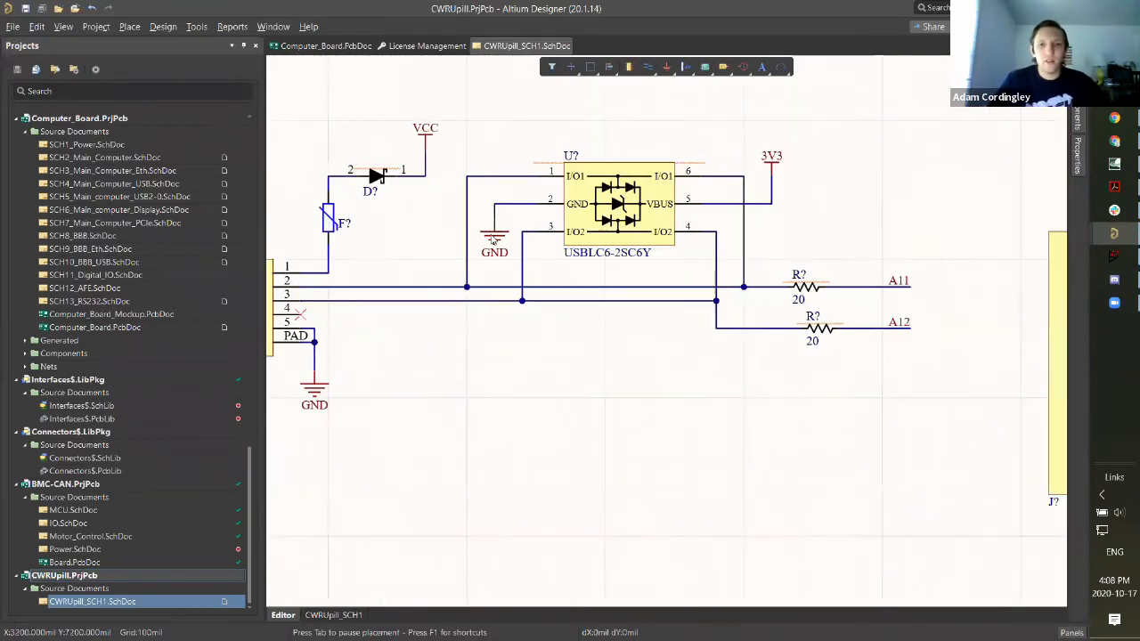
{"action": "scroll", "coordinate": [589, 221], "scroll_direction": "down", "scroll_amount": 3, "text": "ctrl"}
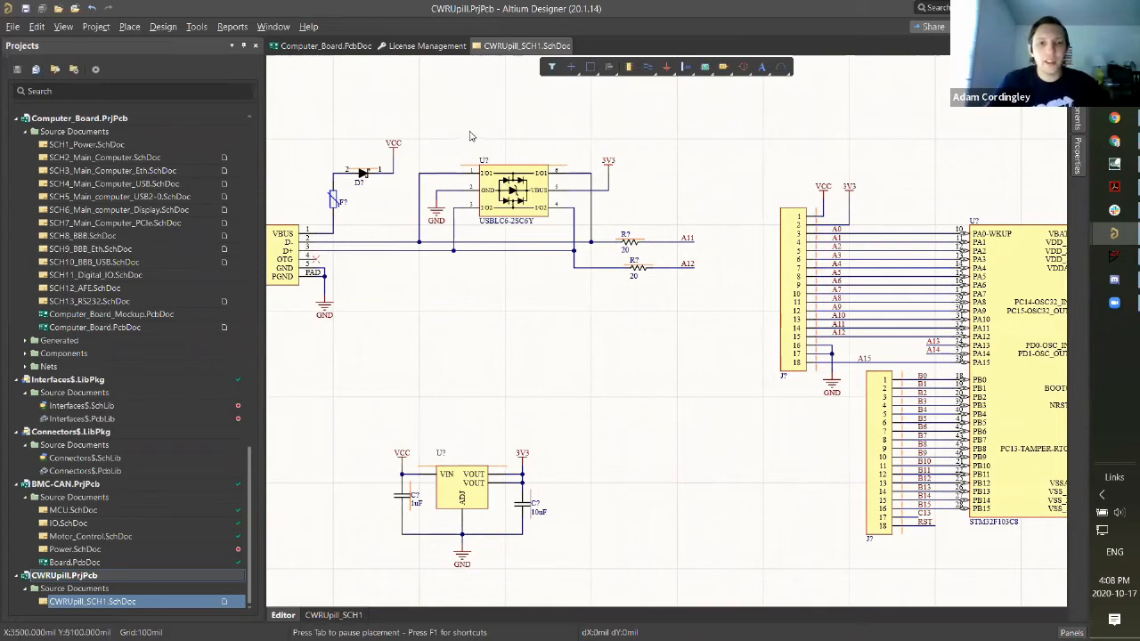
Step: Start Annotate Schematics for CWRUpill_SCH1 and update the change list with proposed designators for all components
{"action": "left_click", "coordinate": [197, 28]}
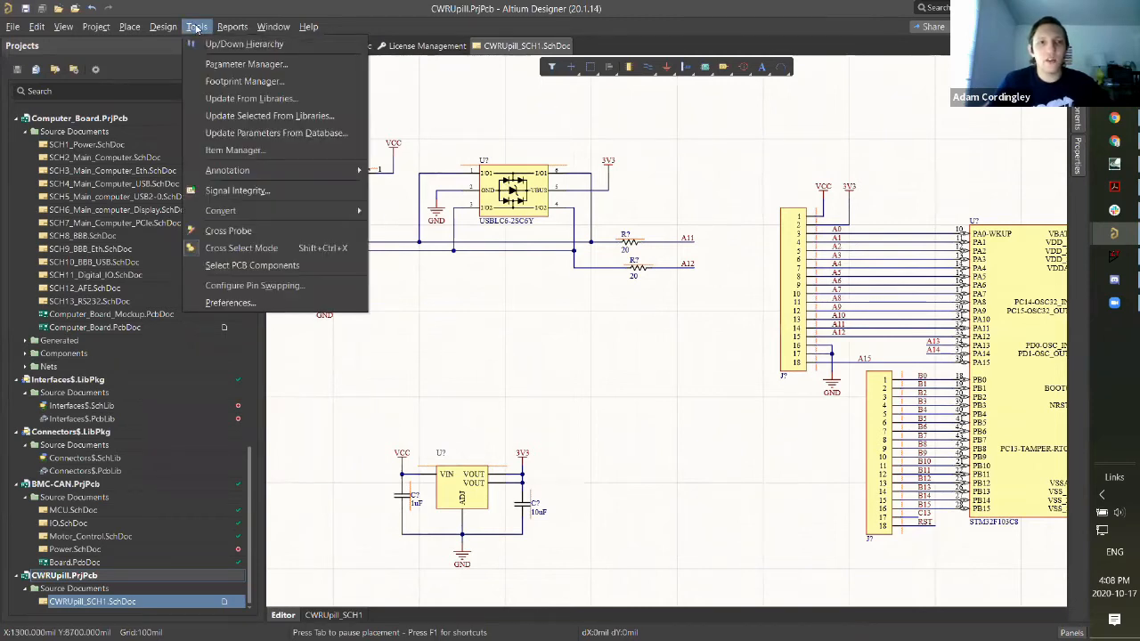
{"action": "mouse_move", "coordinate": [296, 172]}
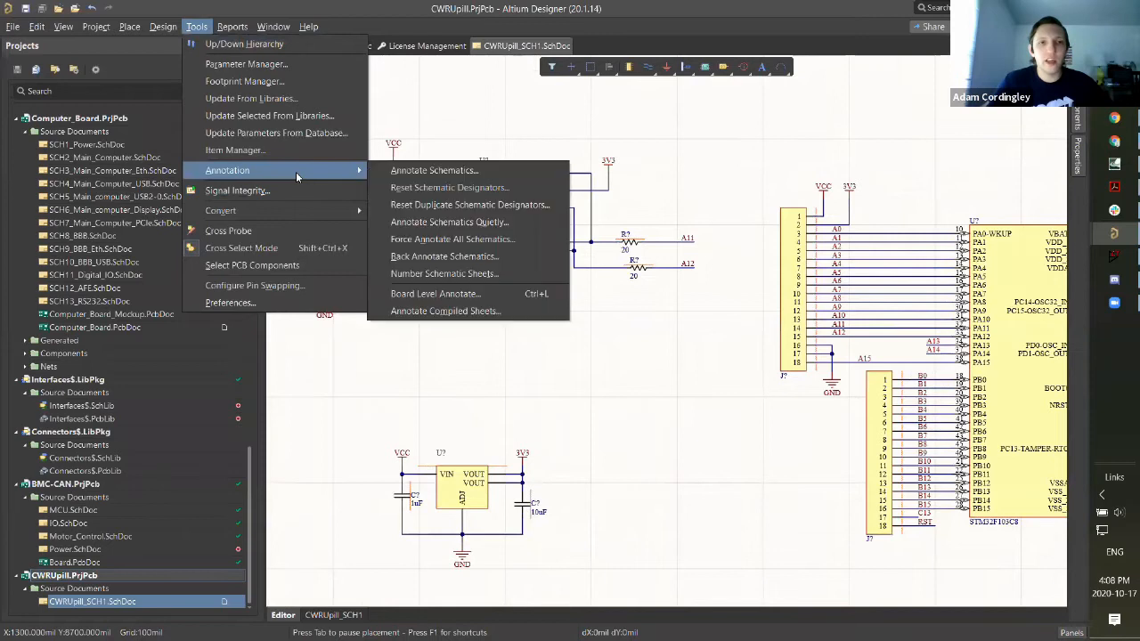
{"action": "left_click", "coordinate": [426, 173]}
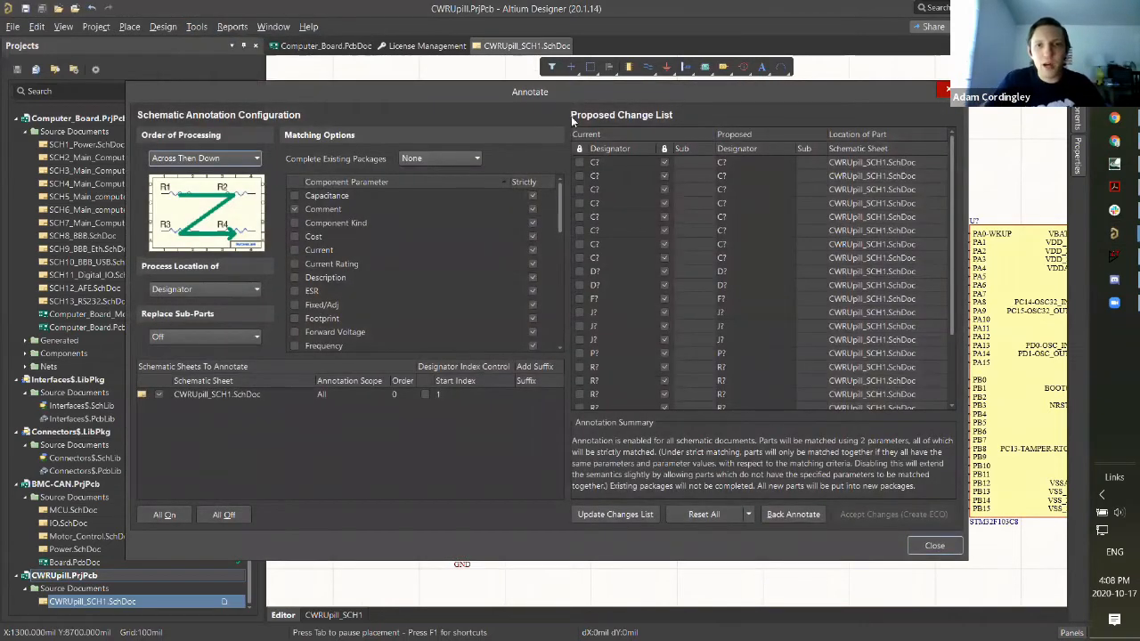
{"action": "scroll", "coordinate": [721, 207], "scroll_direction": "down", "scroll_amount": 2}
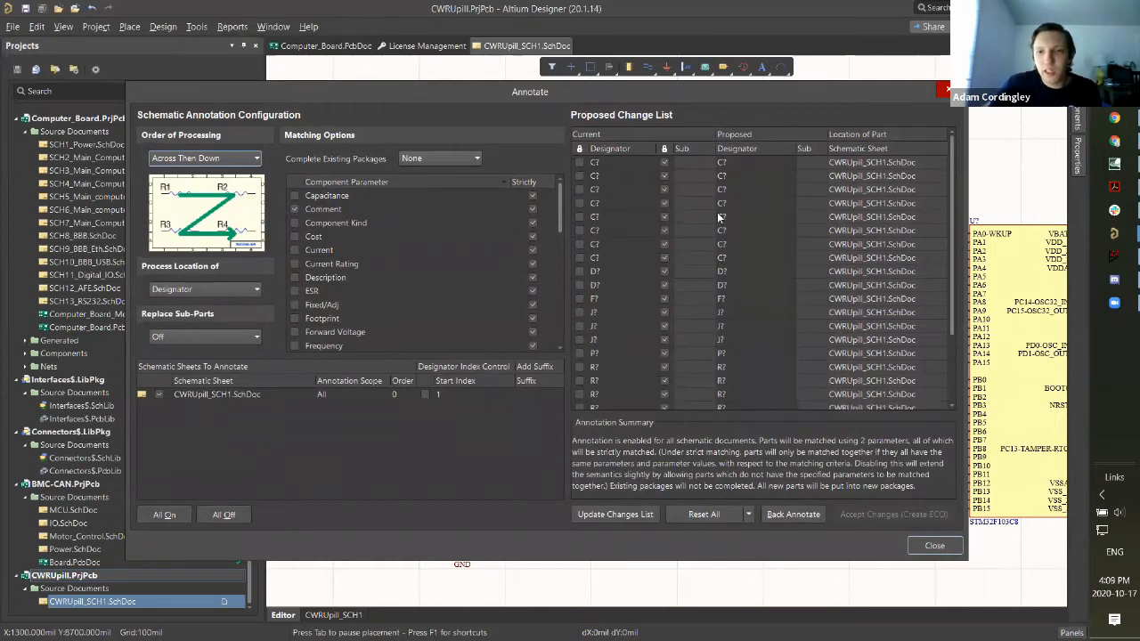
{"action": "scroll", "coordinate": [721, 203], "scroll_direction": "up", "scroll_amount": 2}
{"action": "scroll", "coordinate": [716, 204], "scroll_direction": "down", "scroll_amount": 2}
{"action": "scroll", "coordinate": [720, 209], "scroll_direction": "up", "scroll_amount": 2}
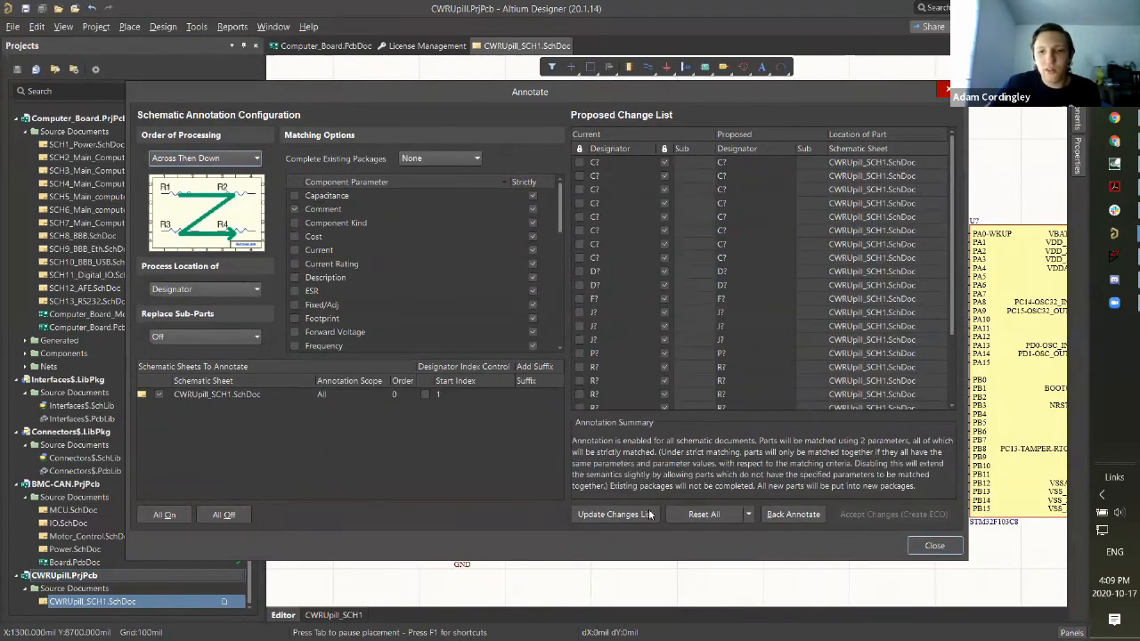
{"action": "left_click", "coordinate": [603, 514]}
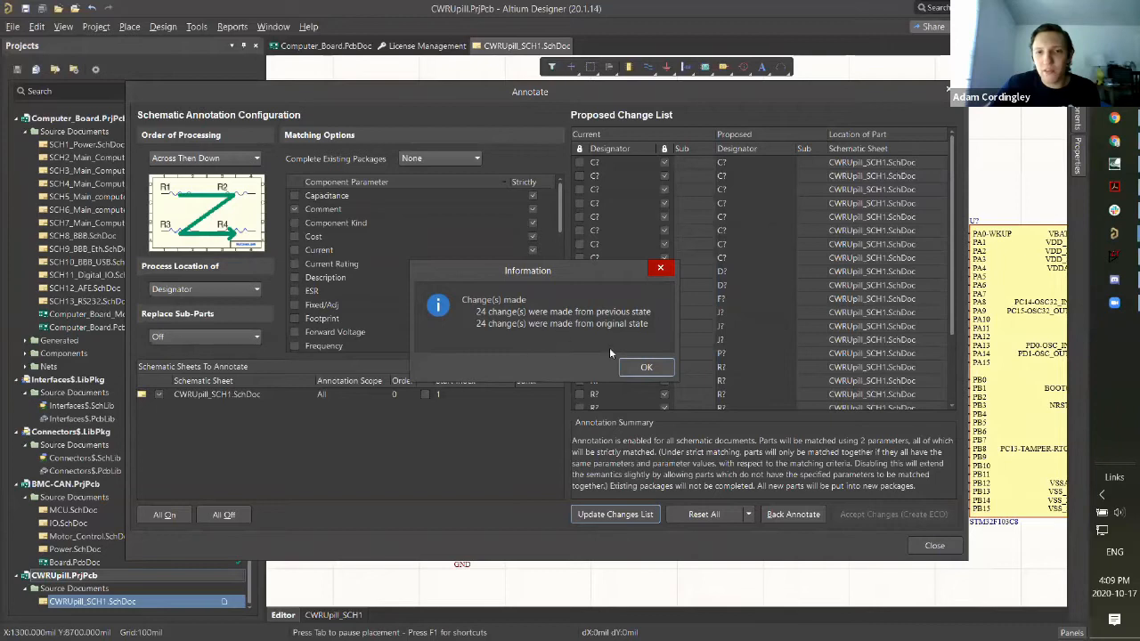
{"action": "left_click", "coordinate": [636, 368]}
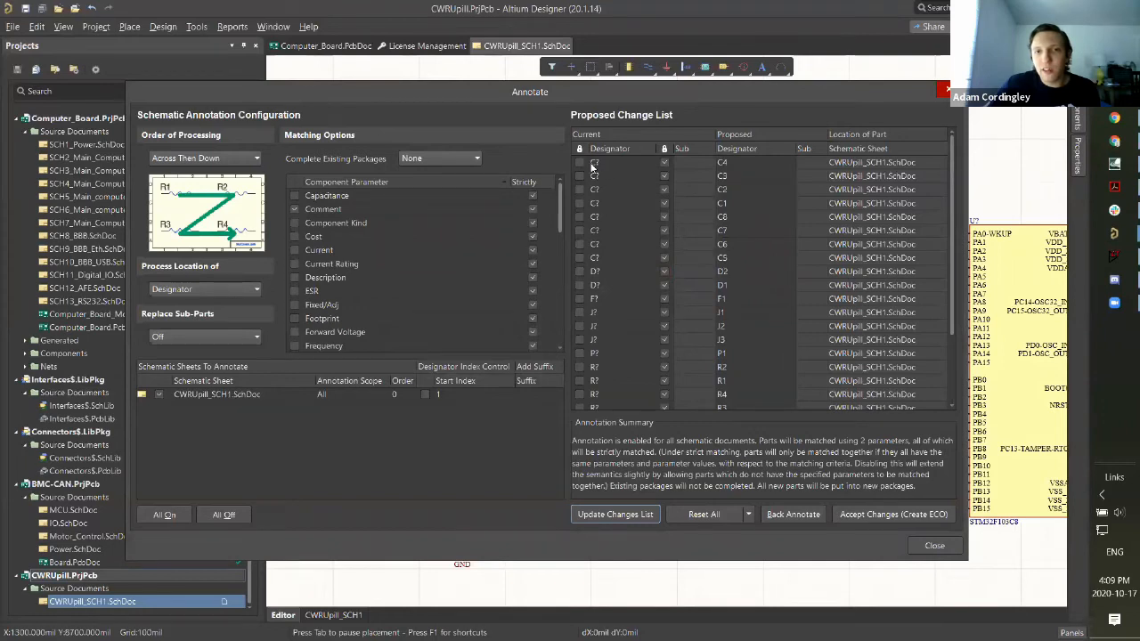
Step: Review and accept the proposed designators as an engineering change order, and validate its changes
{"action": "scroll", "coordinate": [751, 178], "scroll_direction": "down", "scroll_amount": 2}
{"action": "scroll", "coordinate": [749, 243], "scroll_direction": "up", "scroll_amount": 2}
{"action": "left_click", "coordinate": [863, 516]}
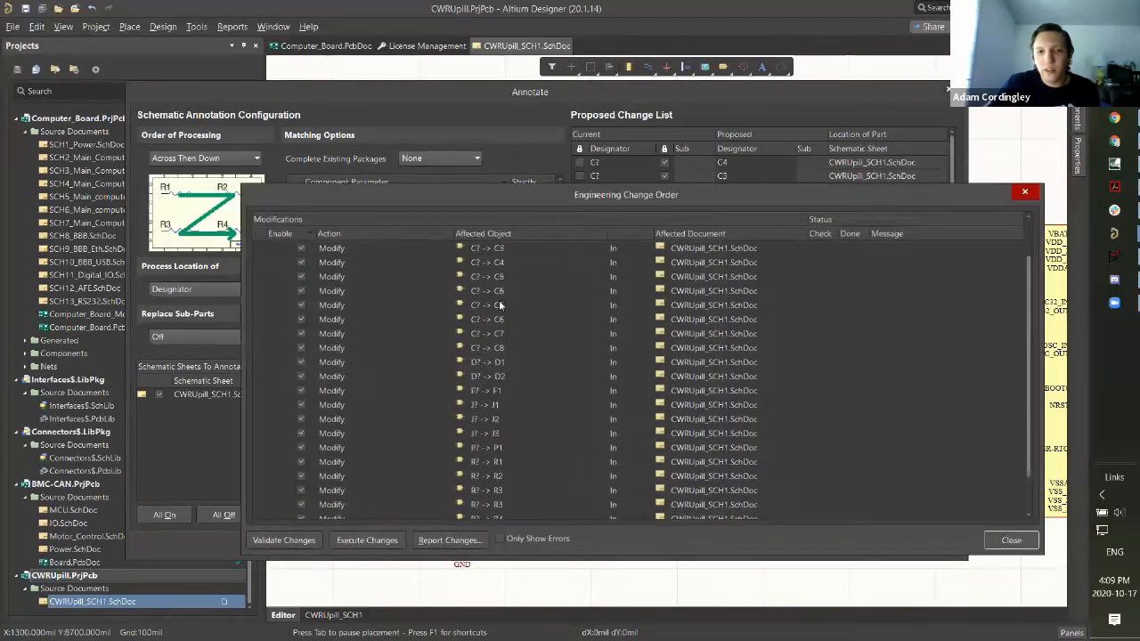
{"action": "scroll", "coordinate": [496, 357], "scroll_direction": "up", "scroll_amount": 2}
{"action": "scroll", "coordinate": [410, 303], "scroll_direction": "down", "scroll_amount": 2}
{"action": "scroll", "coordinate": [413, 311], "scroll_direction": "up", "scroll_amount": 2}
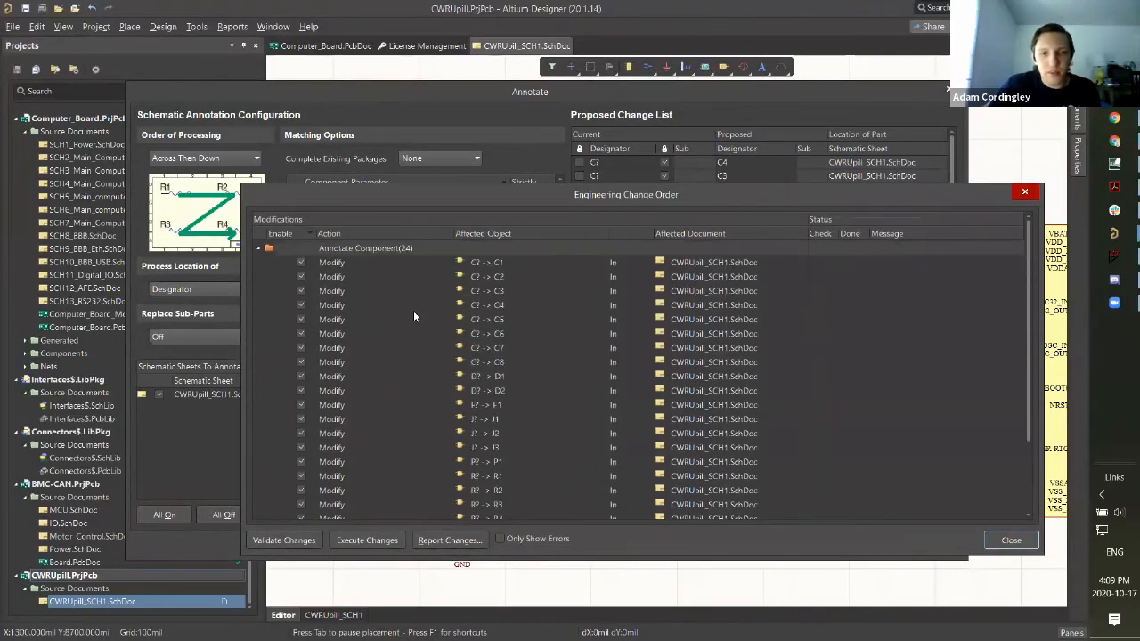
{"action": "left_click", "coordinate": [278, 541]}
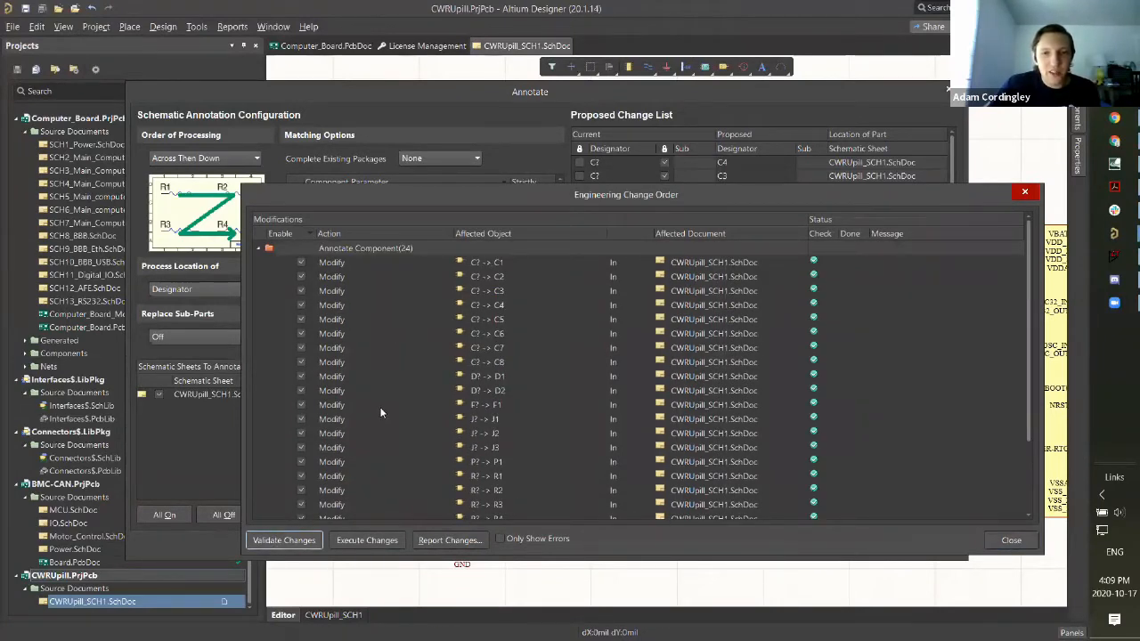
{"action": "scroll", "coordinate": [440, 355], "scroll_direction": "down", "scroll_amount": 2}
{"action": "scroll", "coordinate": [402, 374], "scroll_direction": "up", "scroll_amount": 1}
{"action": "scroll", "coordinate": [400, 381], "scroll_direction": "down", "scroll_amount": 1}
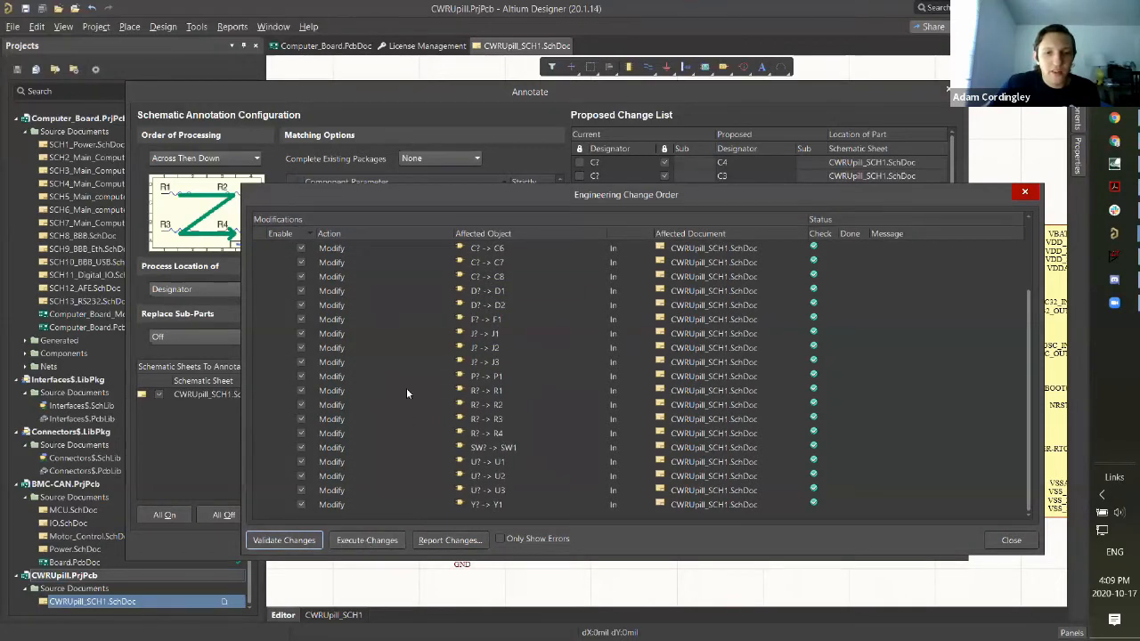
Step: Execute the annotation changes on CWRUpill_SCH1 and close the change order and annotation dialogs
{"action": "left_click", "coordinate": [361, 543]}
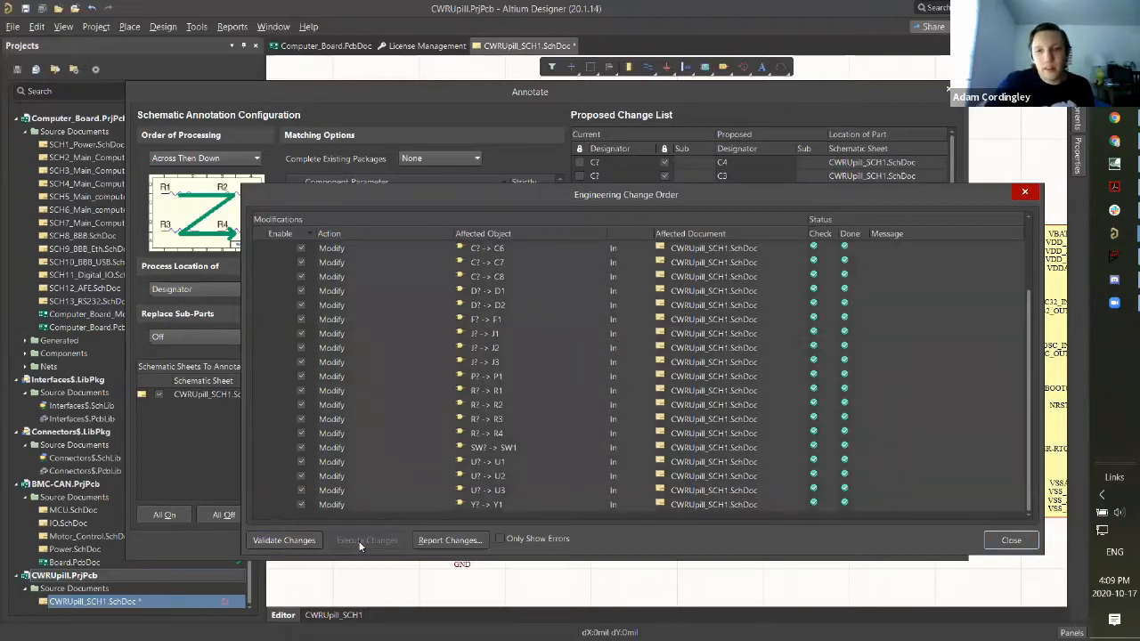
{"action": "left_click", "coordinate": [998, 545]}
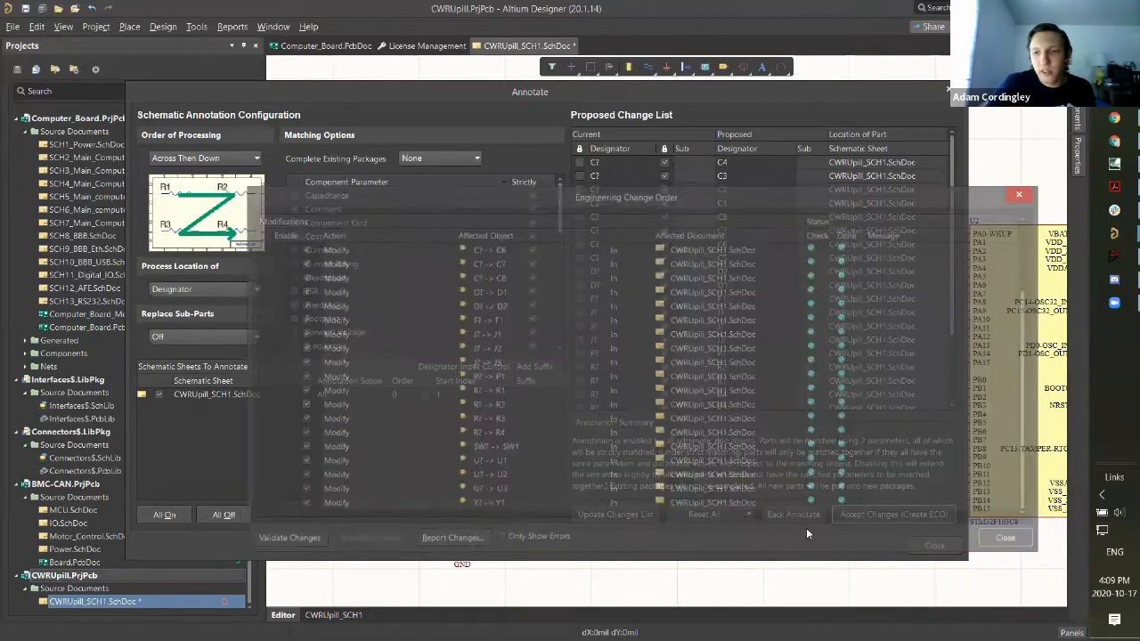
{"action": "left_click", "coordinate": [935, 545]}
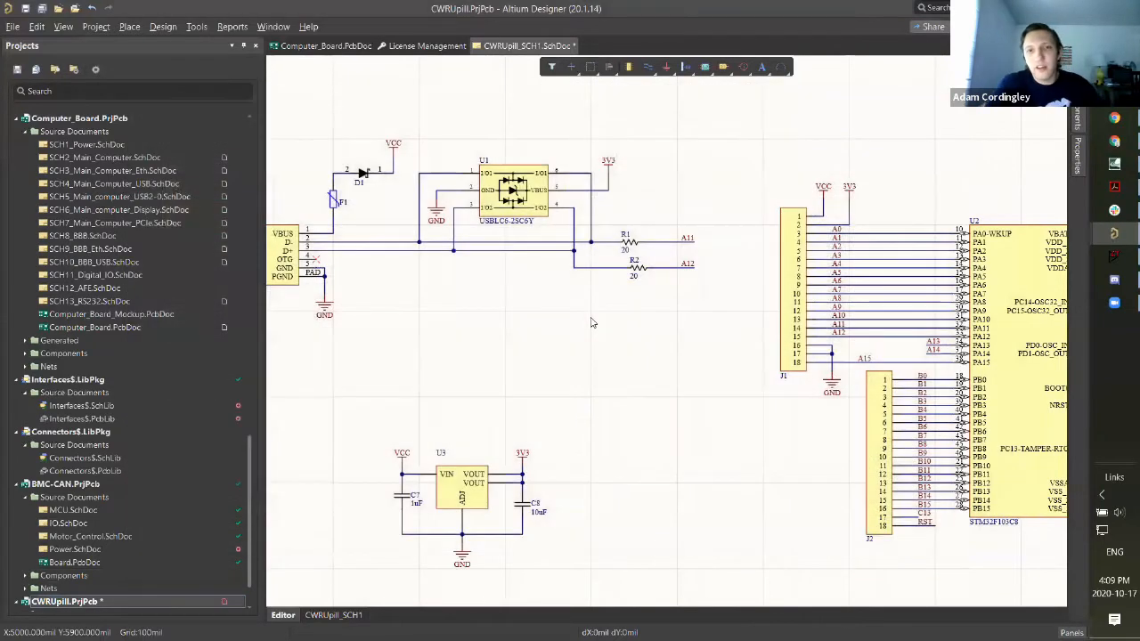
Step: Check the assigned designators in the USB input, pin header, microcontroller and decoupling capacitor sections
{"action": "scroll", "coordinate": [512, 208], "scroll_direction": "up", "scroll_amount": 2, "text": "ctrl"}
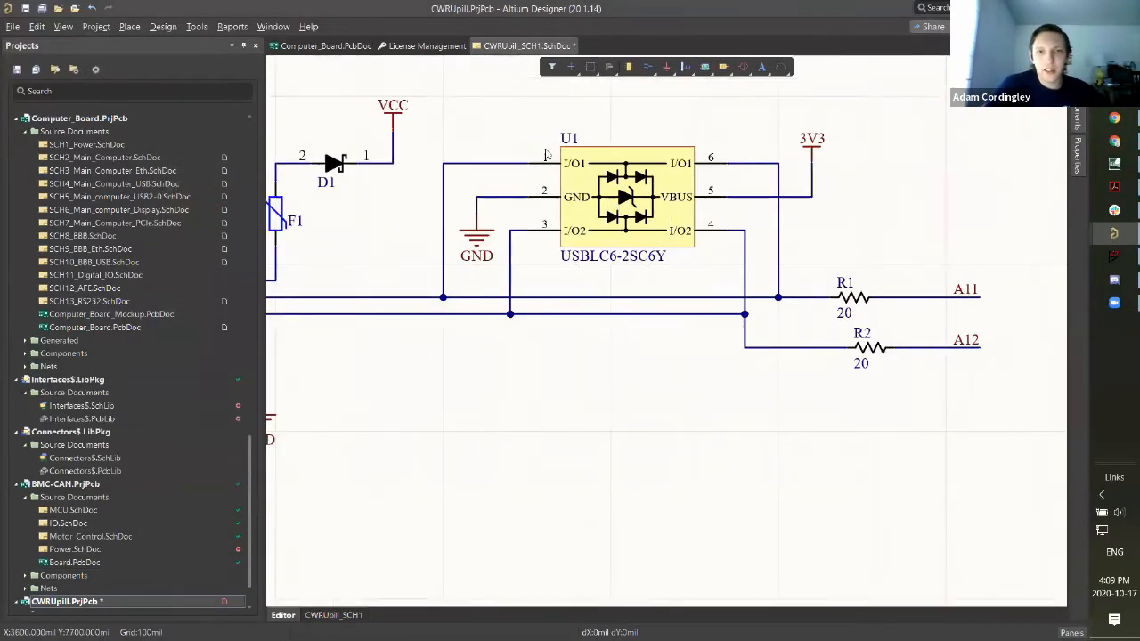
{"action": "scroll", "coordinate": [515, 183], "scroll_direction": "left", "scroll_amount": 2, "text": "shift"}
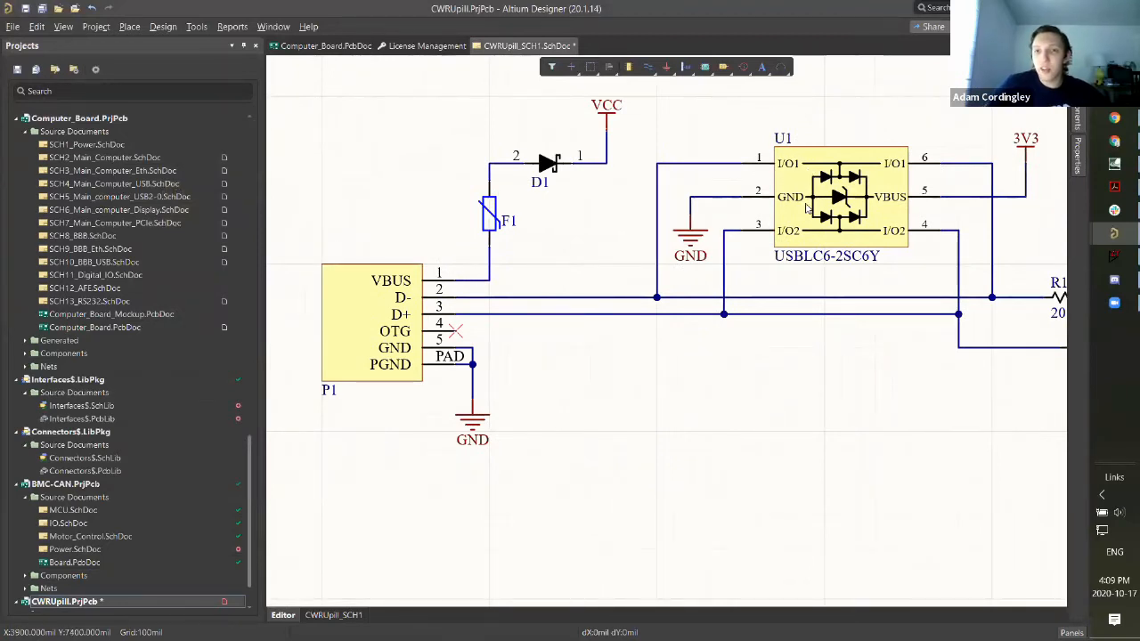
{"action": "scroll", "coordinate": [809, 174], "scroll_direction": "down", "scroll_amount": 2, "text": "ctrl"}
{"action": "scroll", "coordinate": [784, 214], "scroll_direction": "right", "scroll_amount": 4, "text": "shift"}
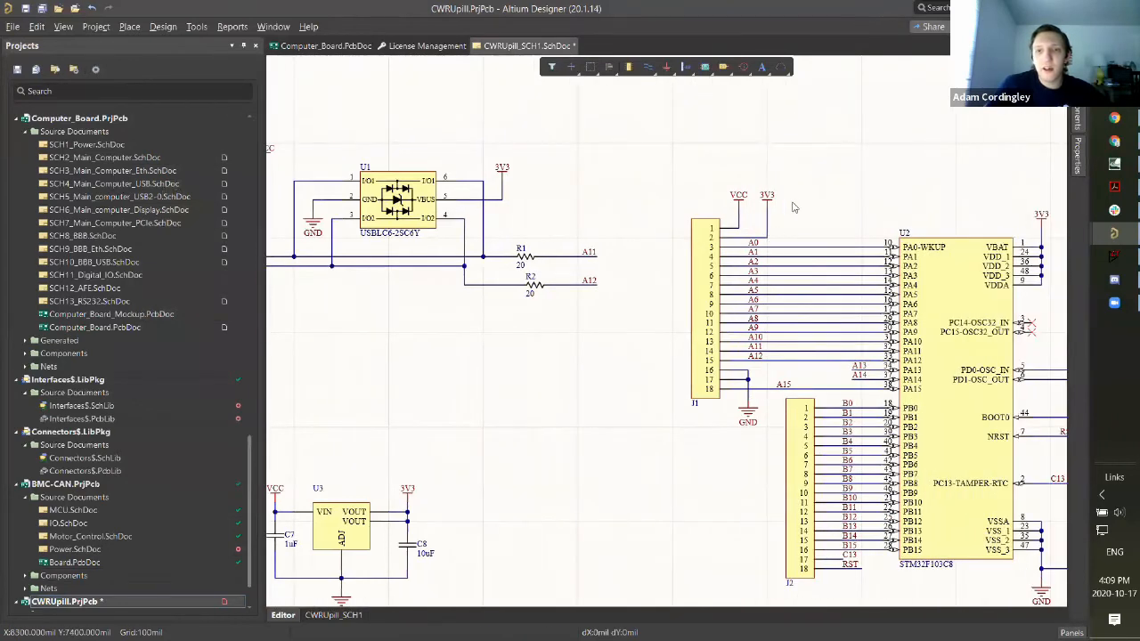
{"action": "scroll", "coordinate": [764, 240], "scroll_direction": "down", "scroll_amount": 1}
{"action": "scroll", "coordinate": [765, 241], "scroll_direction": "right", "scroll_amount": 4, "text": "shift"}
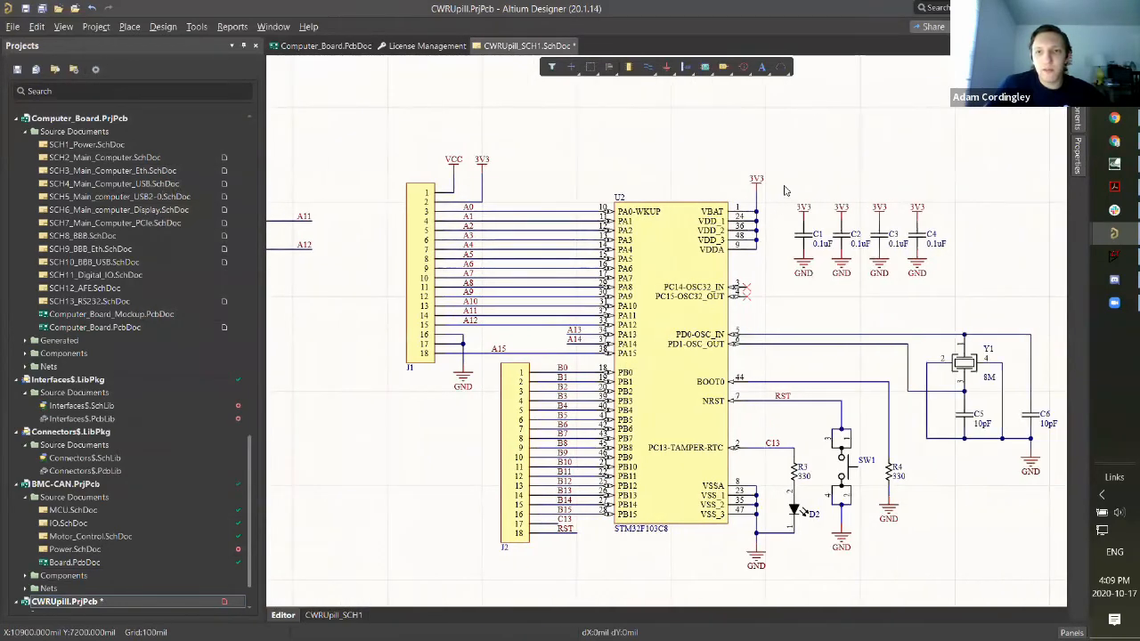
{"action": "scroll", "coordinate": [762, 207], "scroll_direction": "up", "scroll_amount": 1, "text": "ctrl"}
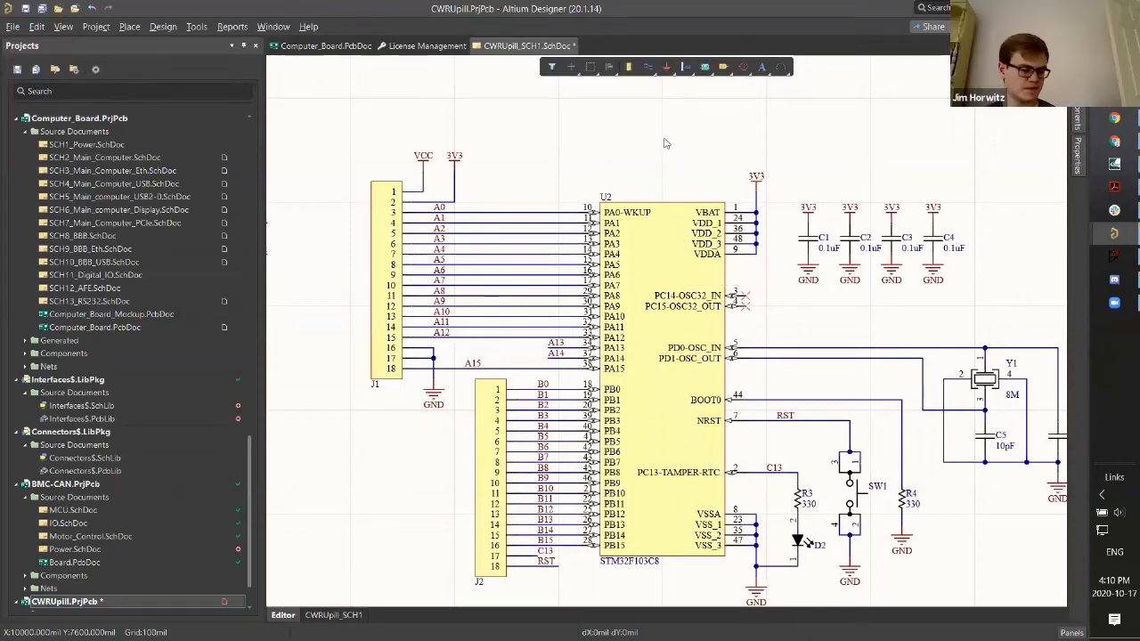
Step: Review the whole annotated schematic sheet, including a closer look at USB connector P1 and its protection circuit
{"action": "scroll", "coordinate": [659, 177], "scroll_direction": "down", "scroll_amount": 1, "text": "ctrl"}
{"action": "scroll", "coordinate": [659, 178], "scroll_direction": "down", "scroll_amount": 2, "text": "ctrl"}
{"action": "right_click_drag", "start_coordinate": [301, 179], "coordinate": [567, 171]}
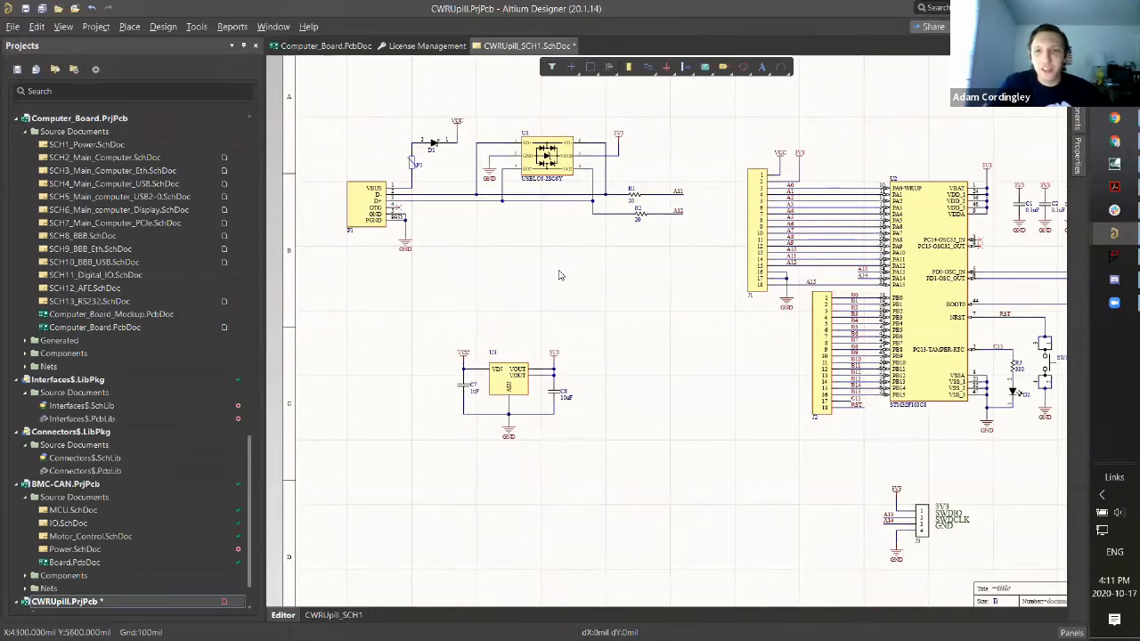
{"action": "scroll", "coordinate": [559, 275], "scroll_direction": "right", "scroll_amount": 2}
{"action": "scroll", "coordinate": [572, 276], "scroll_direction": "right", "scroll_amount": 2}
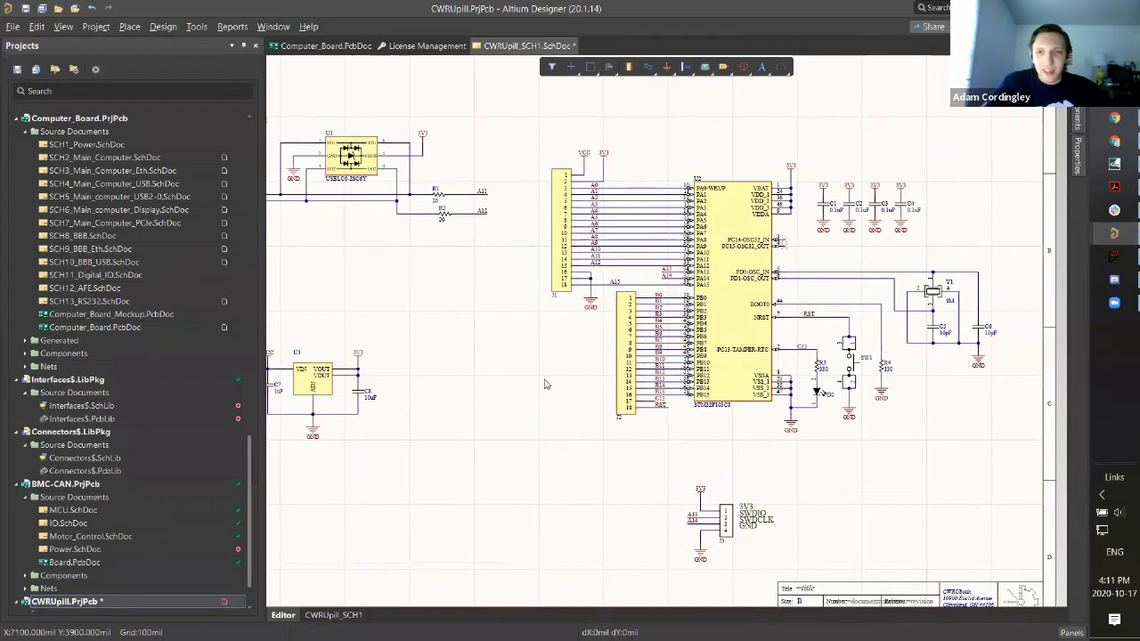
{"action": "scroll", "coordinate": [506, 304], "scroll_direction": "left", "scroll_amount": 2}
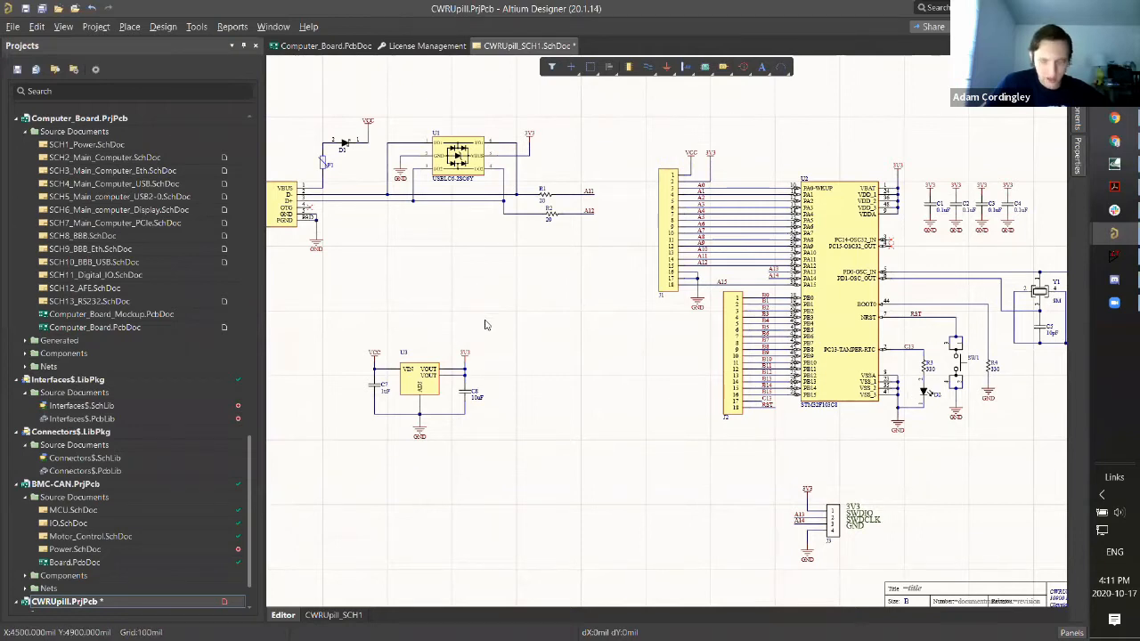
{"action": "scroll", "coordinate": [486, 325], "scroll_direction": "left", "scroll_amount": 3, "text": "shift"}
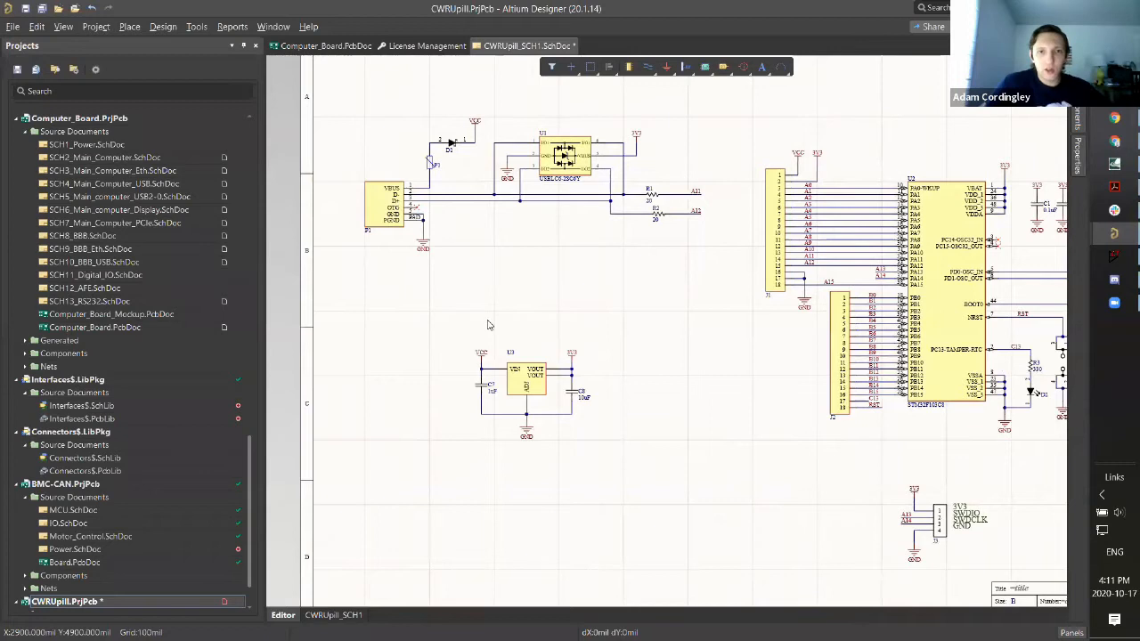
{"action": "scroll", "coordinate": [484, 211], "scroll_direction": "up", "scroll_amount": 3, "text": "ctrl"}
{"action": "scroll", "coordinate": [486, 233], "scroll_direction": "up", "scroll_amount": 1}
{"action": "scroll", "coordinate": [485, 233], "scroll_direction": "up", "scroll_amount": 2}
{"action": "scroll", "coordinate": [486, 232], "scroll_direction": "right", "scroll_amount": 2, "text": "shift"}
{"action": "scroll", "coordinate": [501, 257], "scroll_direction": "down", "scroll_amount": 2, "text": "ctrl"}
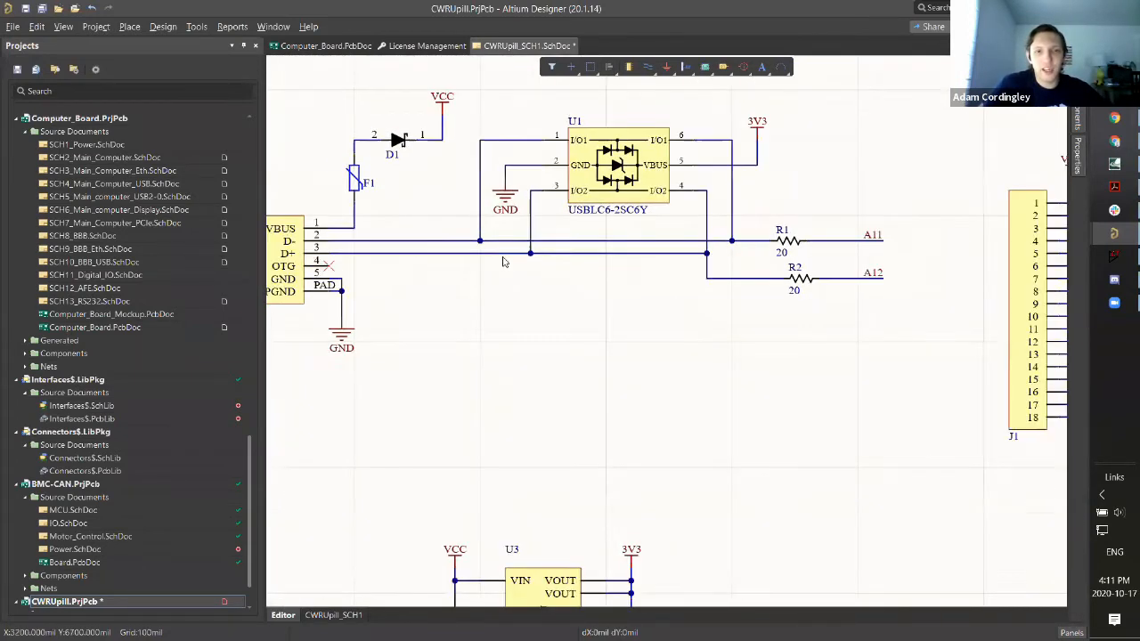
{"action": "scroll", "coordinate": [504, 260], "scroll_direction": "left", "scroll_amount": 3, "text": "shift"}
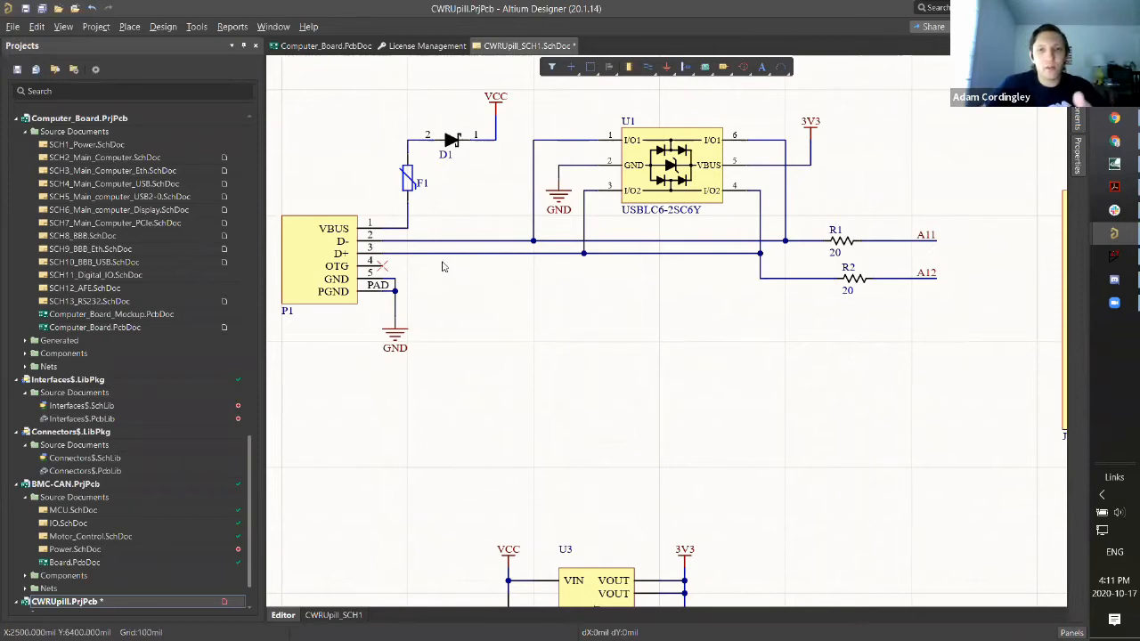
Step: Place differential pair directives on the D- and D+ wires between USB connector P1 and protection chip U1
{"action": "left_click", "coordinate": [743, 72]}
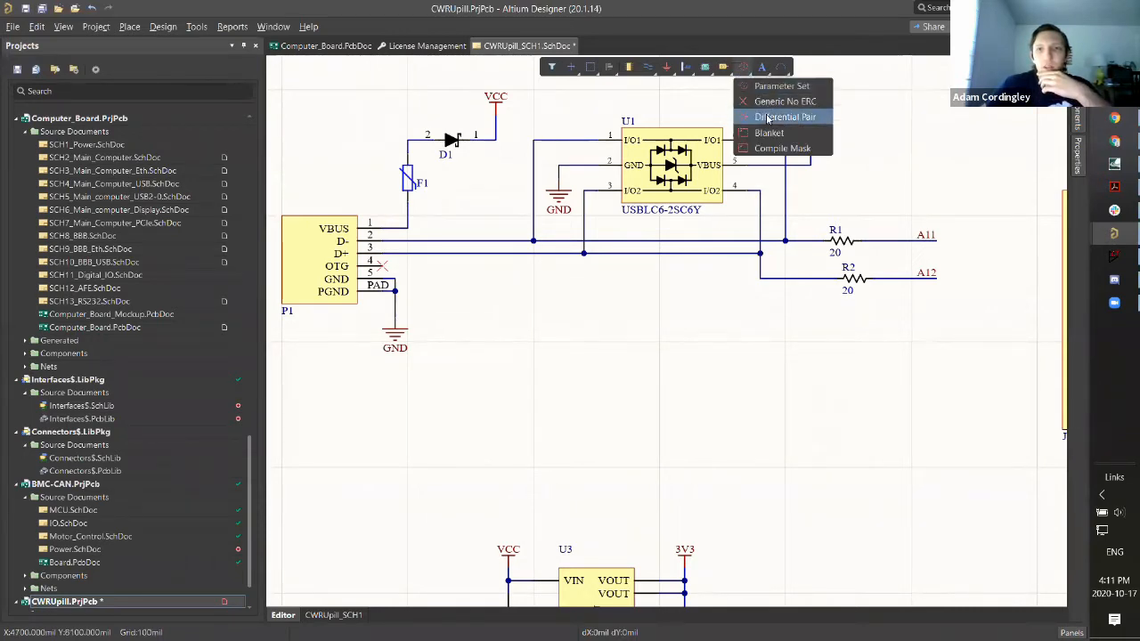
{"action": "left_click", "coordinate": [744, 70]}
{"action": "left_click", "coordinate": [745, 71]}
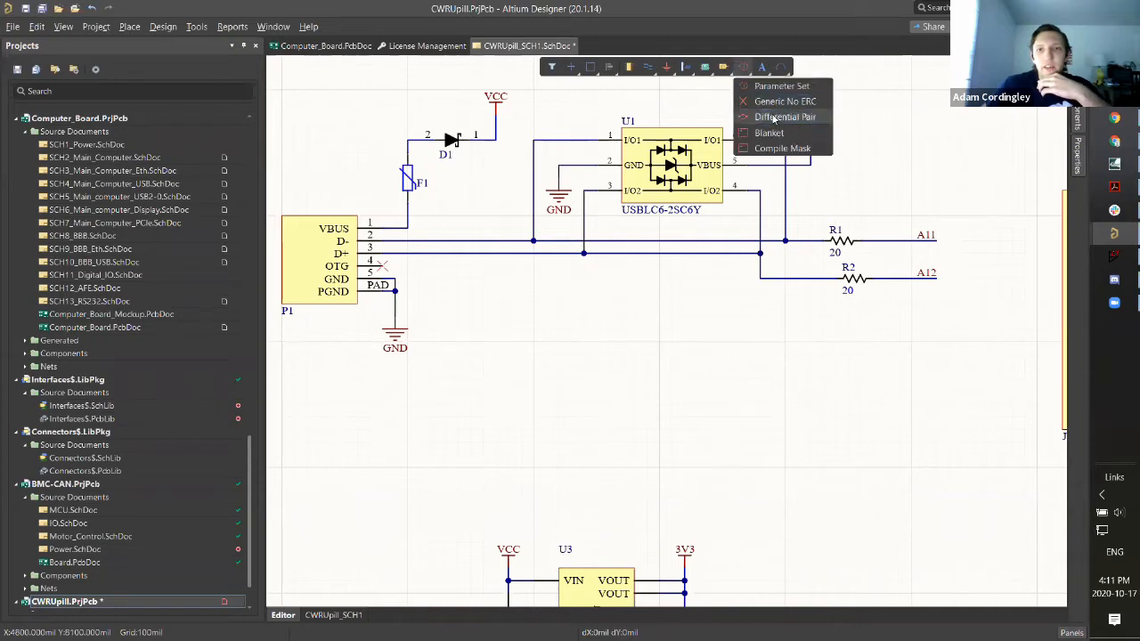
{"action": "left_click", "coordinate": [784, 117]}
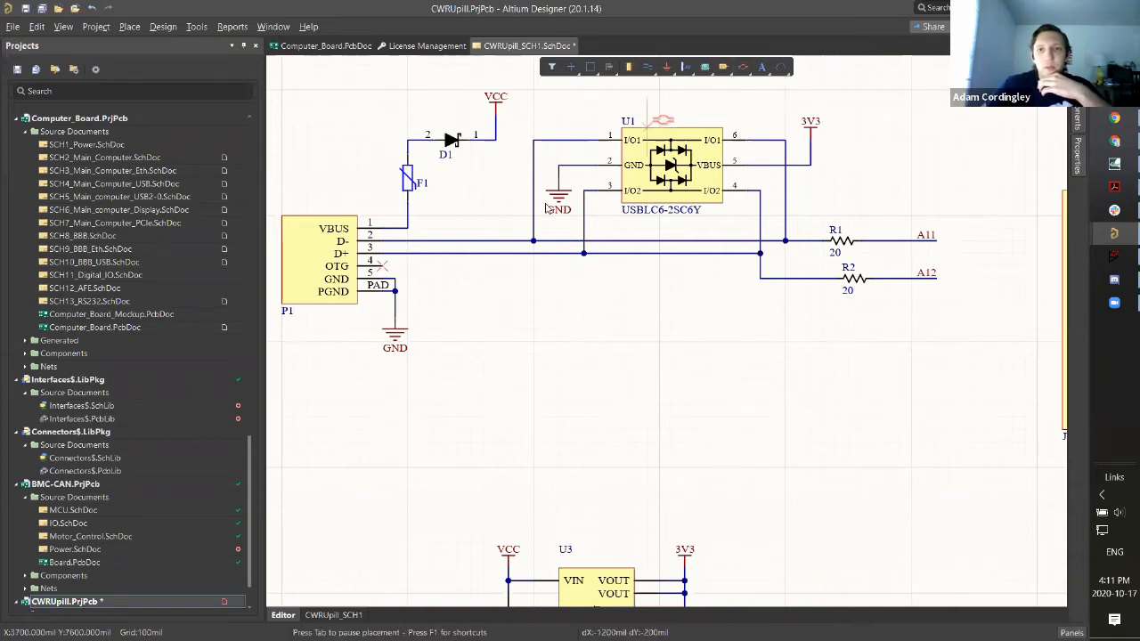
{"action": "left_click", "coordinate": [495, 239]}
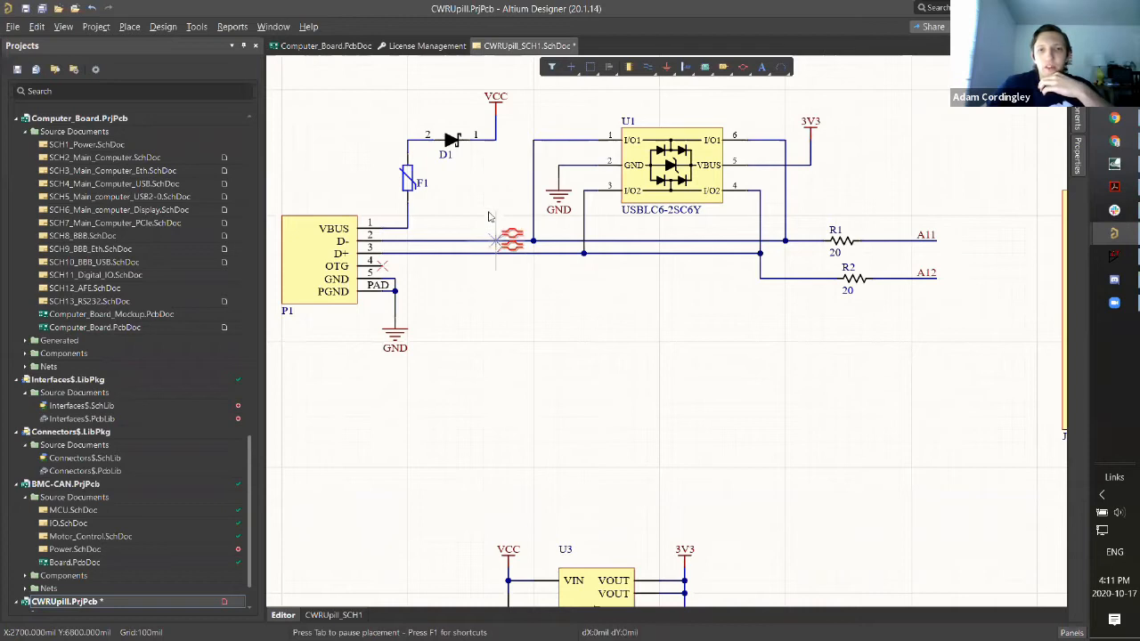
{"action": "right_click", "coordinate": [492, 202]}
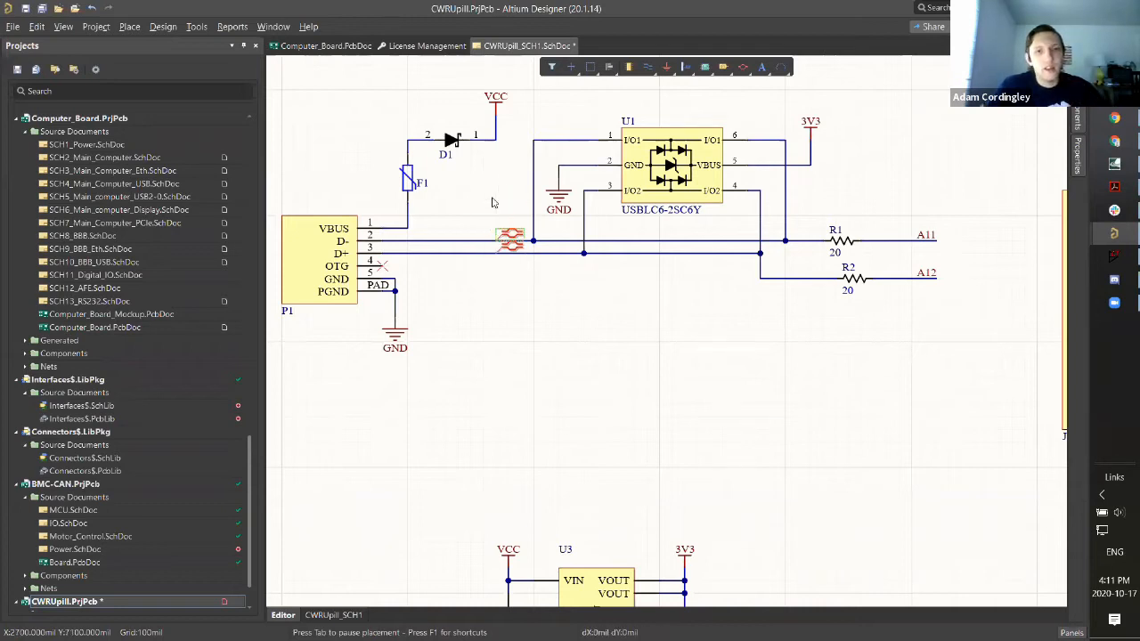
Step: Place a net label named USB_P on the D+ wire next to USB connector P1
{"action": "left_click", "coordinate": [647, 75]}
{"action": "left_click", "coordinate": [643, 134]}
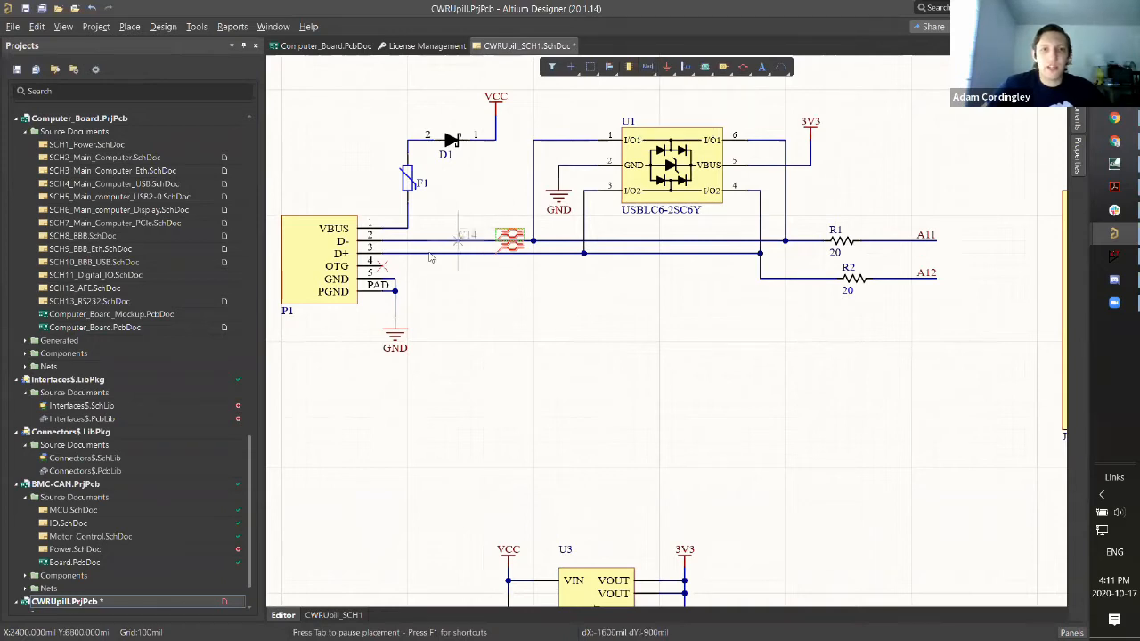
{"action": "key", "text": "Tab"}
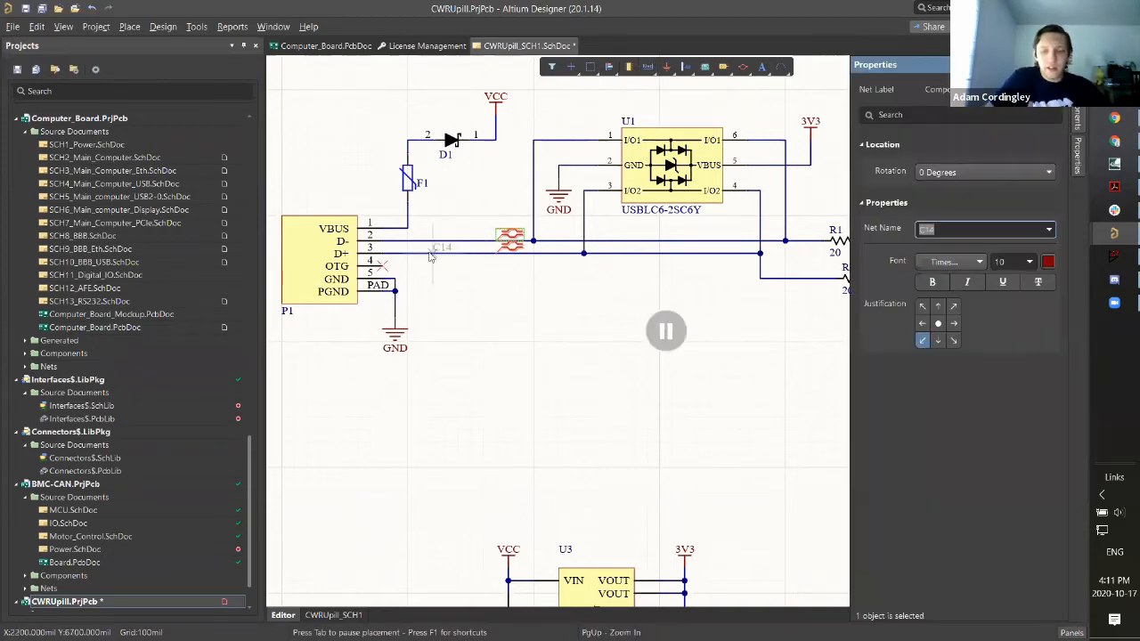
{"action": "type", "text": "UA"}
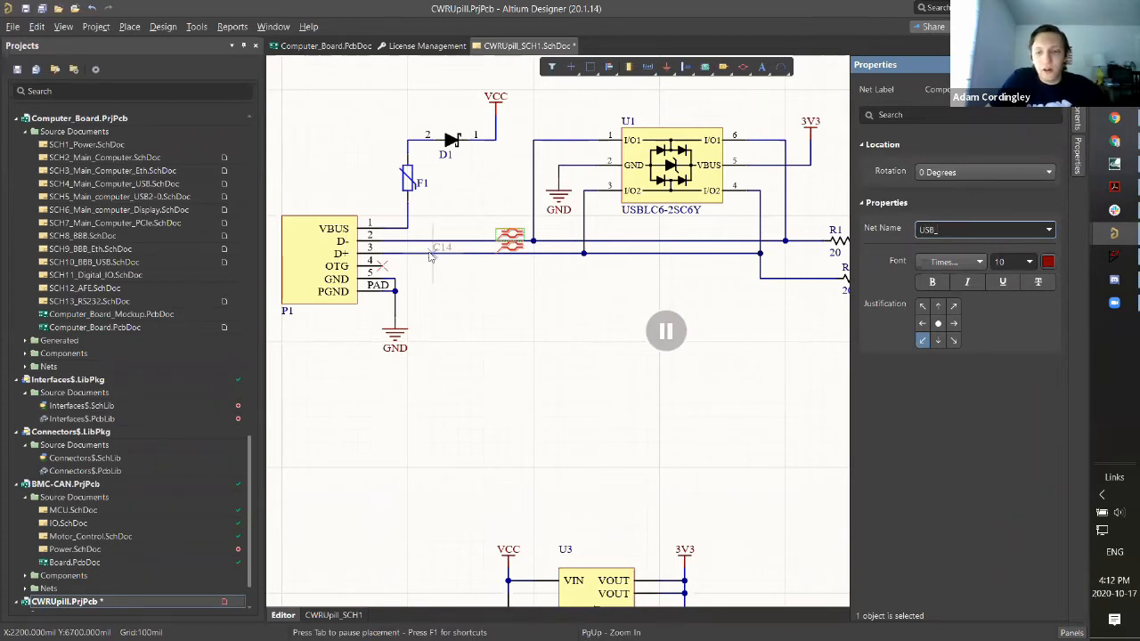
{"action": "key", "text": "Return"}
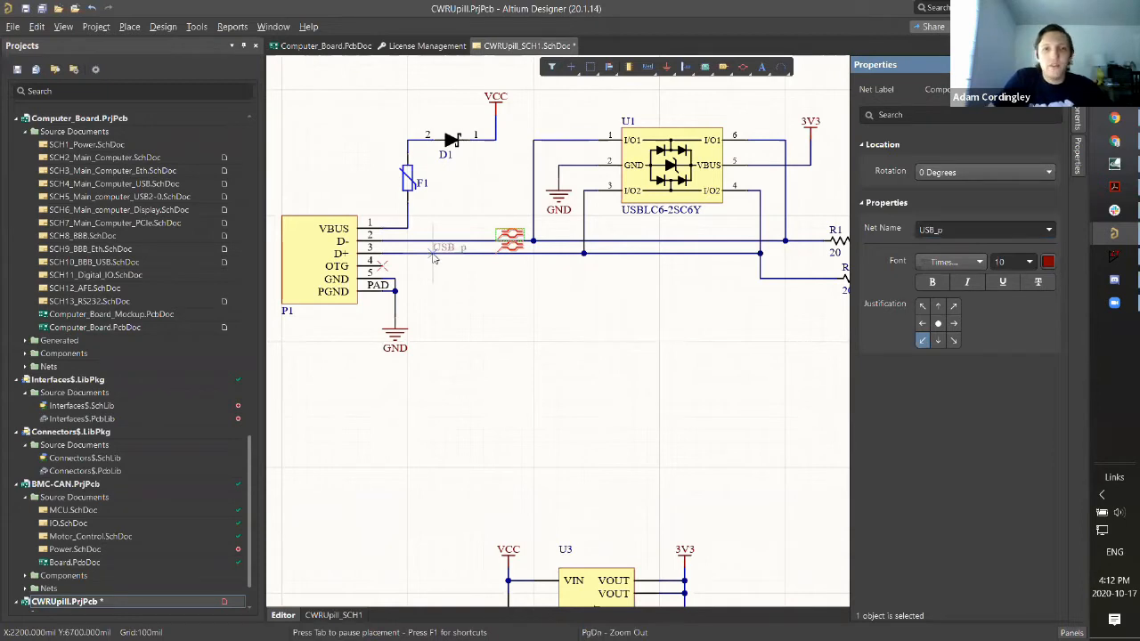
{"action": "key", "text": "End"}
{"action": "key", "text": "Tab"}
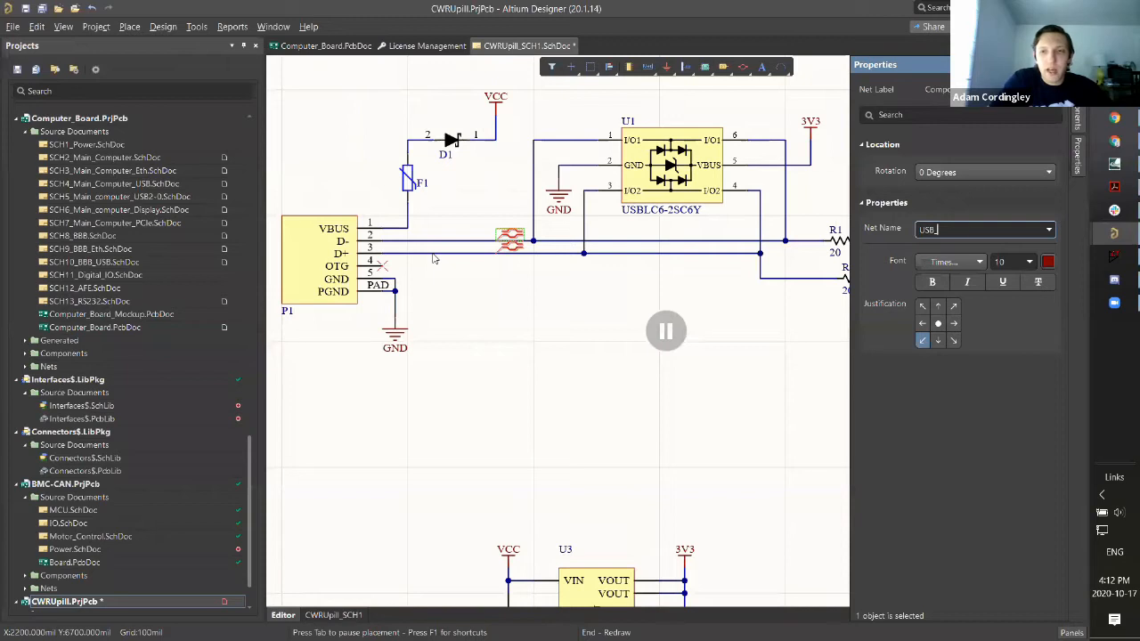
{"action": "type", "text": "P"}
{"action": "key", "text": "Return"}
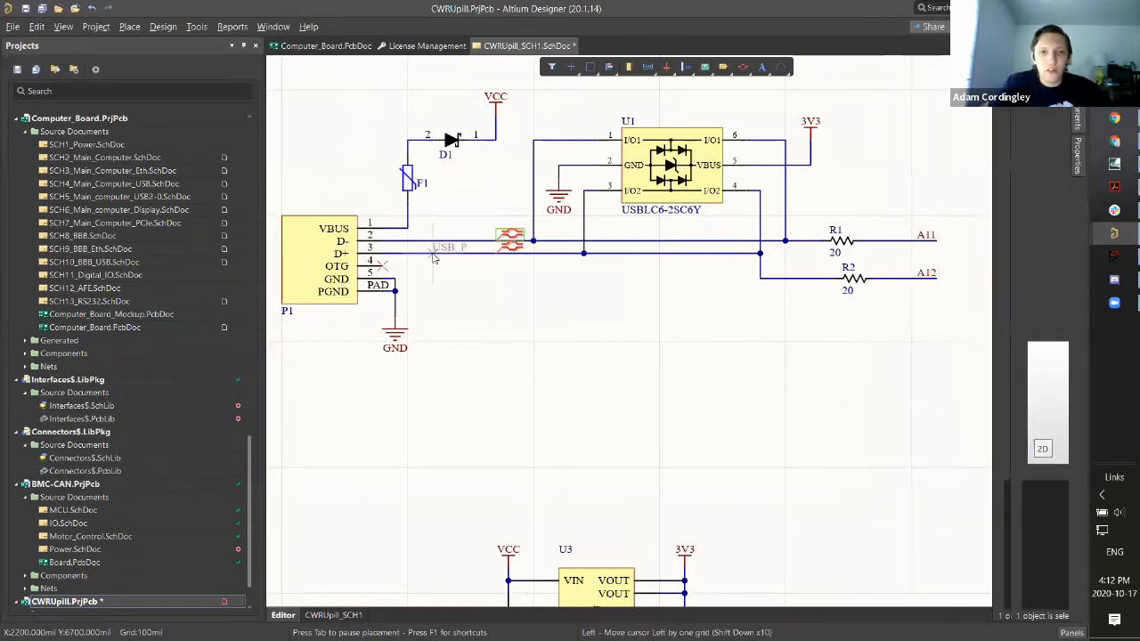
{"action": "left_click", "coordinate": [433, 257]}
Step: Place a net label named USB_N on the D- wire directly above the USB_P label
{"action": "key", "text": "Tab"}
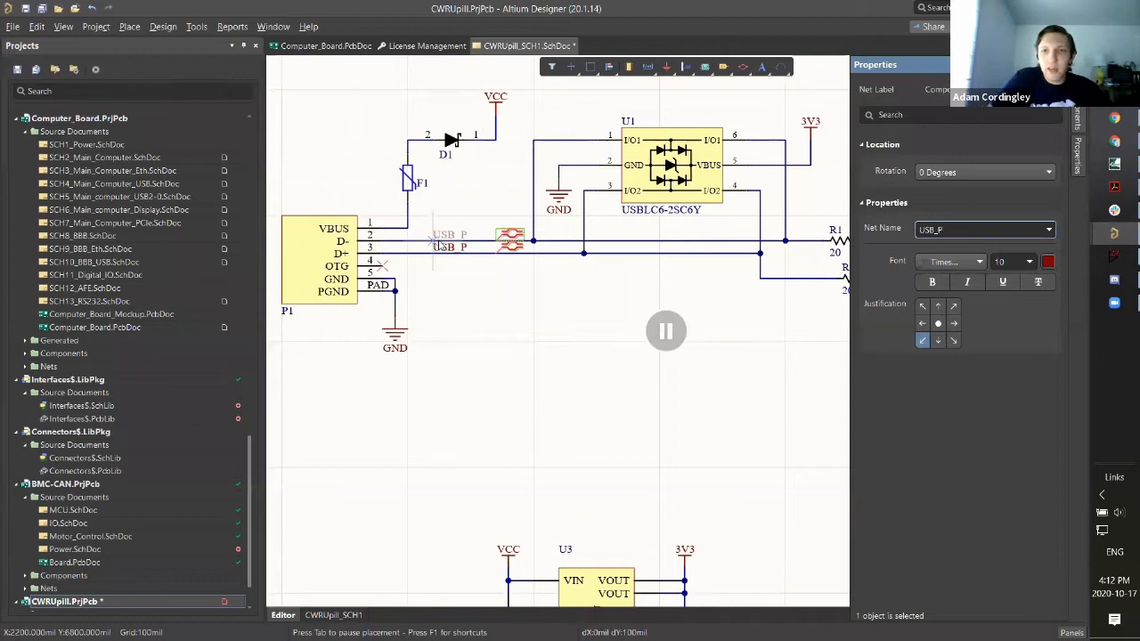
{"action": "type", "text": "N"}
{"action": "key", "text": "Return"}
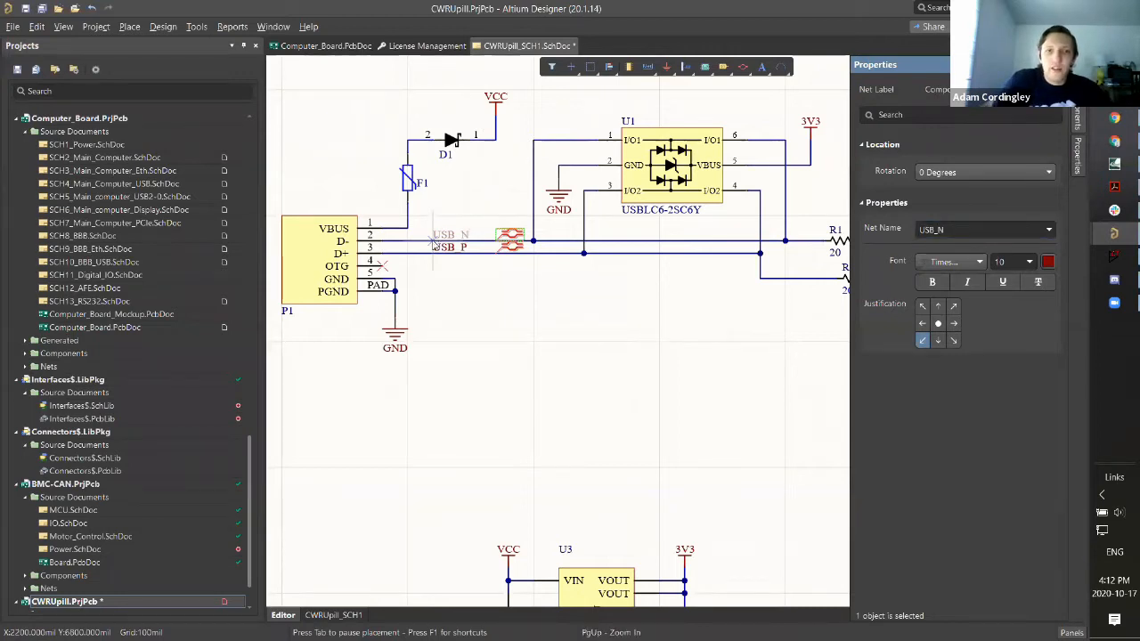
{"action": "left_click", "coordinate": [434, 241]}
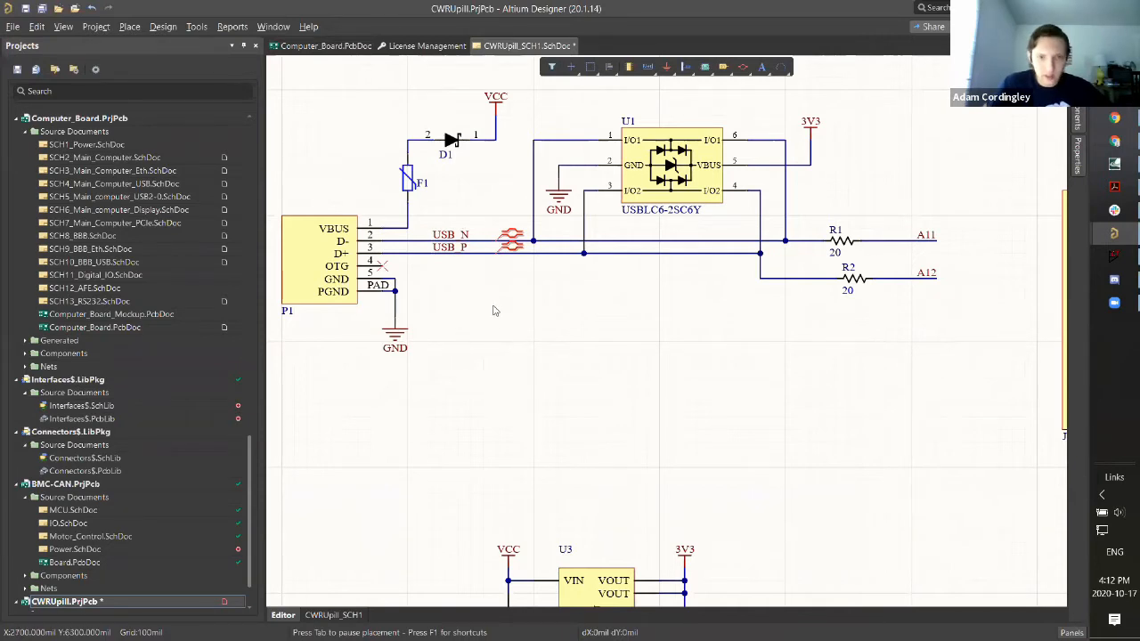
Step: Look over the labelled USB differential pair and save the CWRUpill_SCH1 schematic
{"action": "scroll", "coordinate": [512, 307], "scroll_direction": "down", "scroll_amount": 2, "text": "ctrl"}
{"action": "scroll", "coordinate": [512, 307], "scroll_direction": "up", "scroll_amount": 2, "text": "ctrl"}
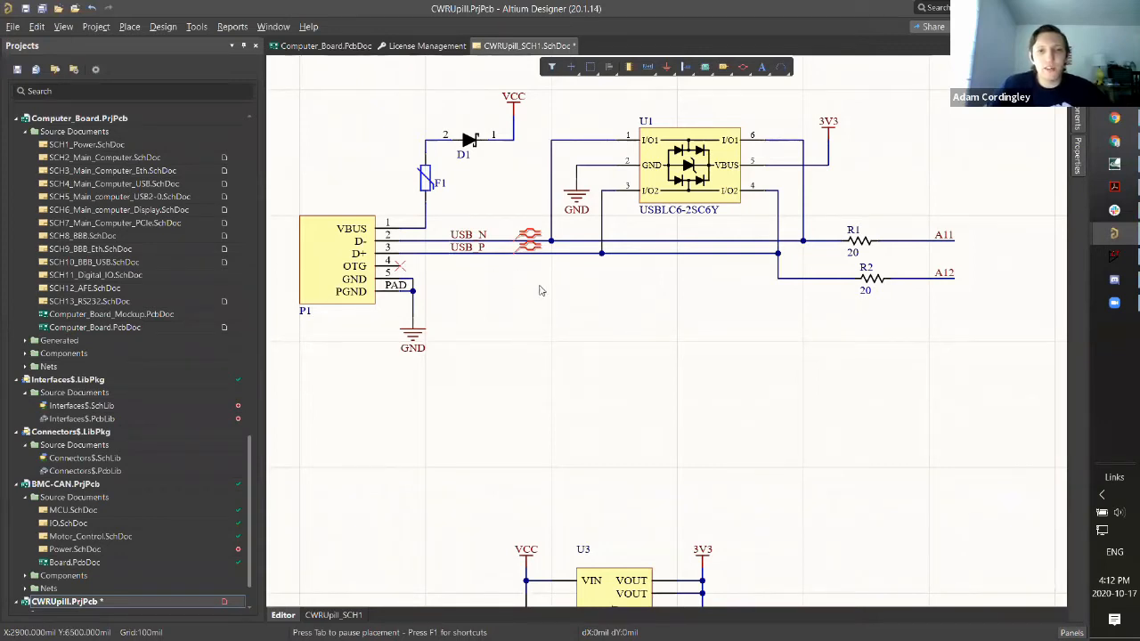
{"action": "scroll", "coordinate": [525, 301], "scroll_direction": "right", "scroll_amount": 2, "text": "shift"}
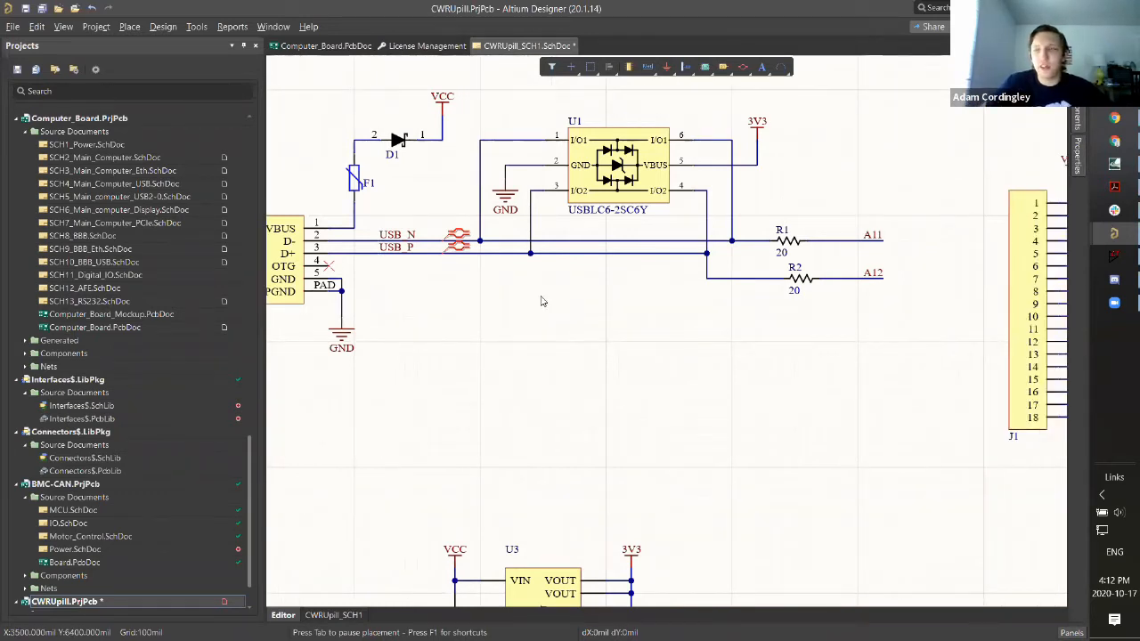
{"action": "key", "text": "ctrl+s"}
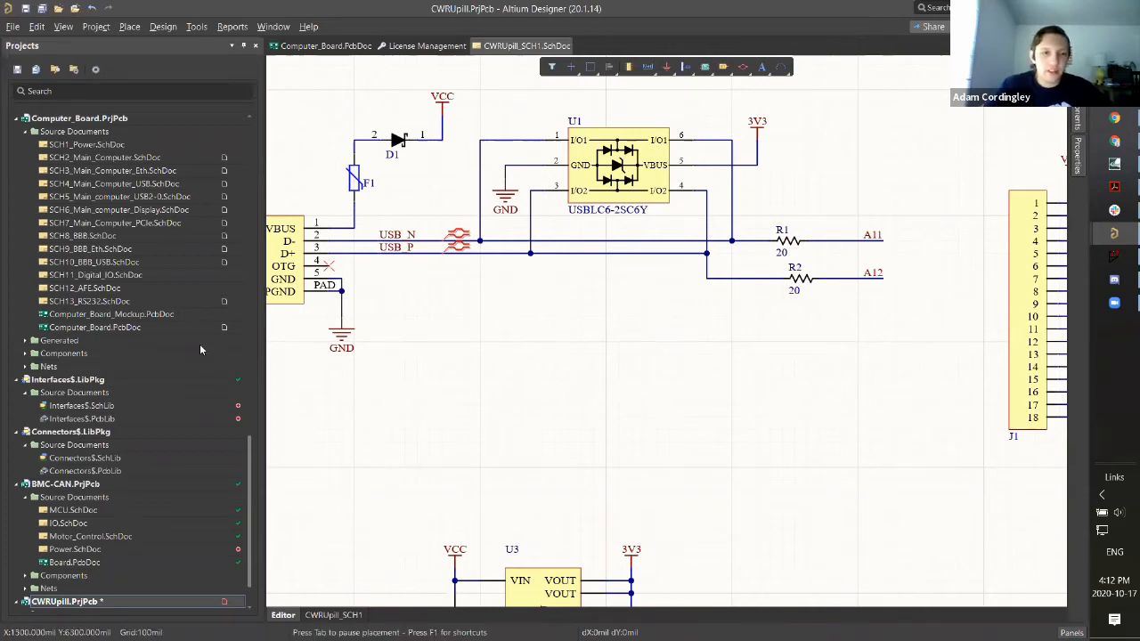
Step: Add a new PCB document to the CWRUpill project
{"action": "scroll", "coordinate": [187, 369], "scroll_direction": "down", "scroll_amount": 2}
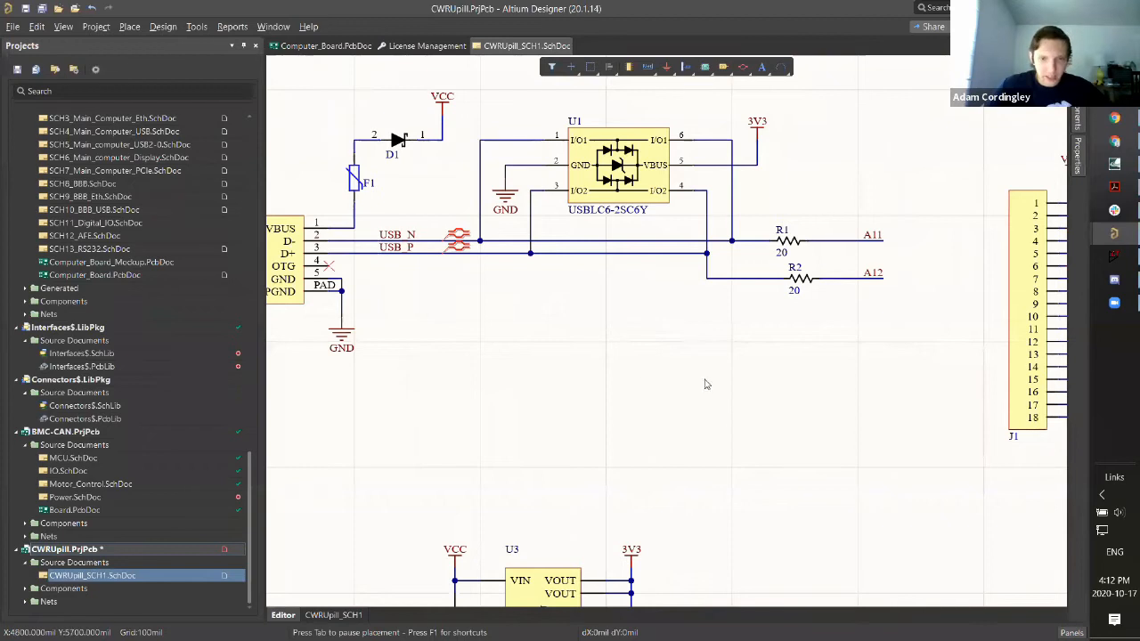
{"action": "scroll", "coordinate": [632, 305], "scroll_direction": "down", "scroll_amount": 4, "text": "ctrl"}
{"action": "key", "text": "ctrl+Page_Down"}
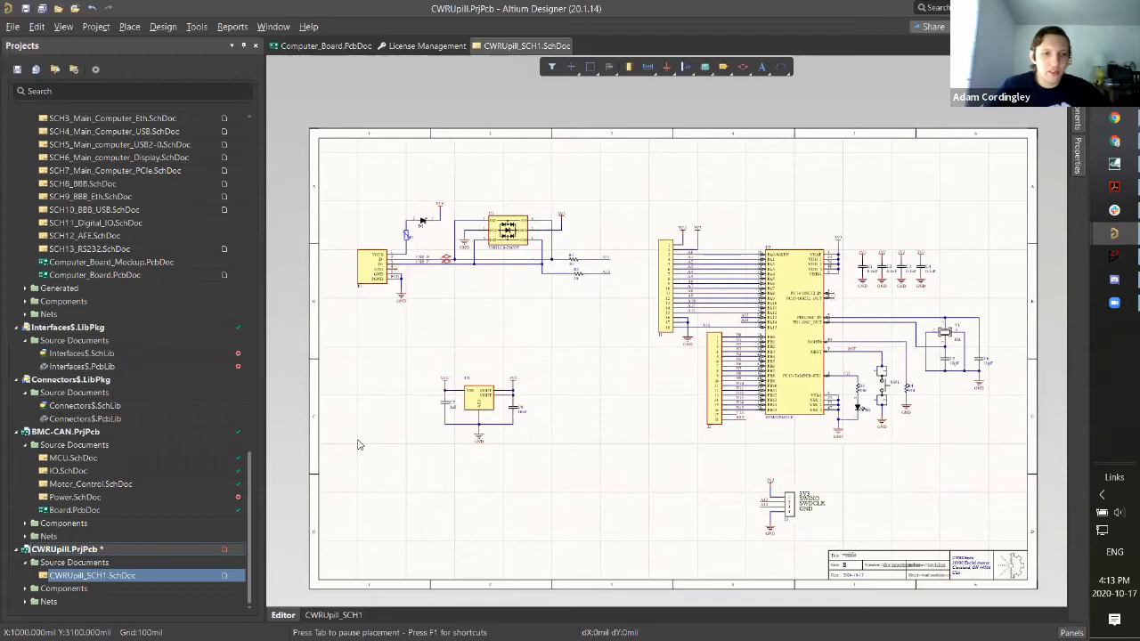
{"action": "right_click", "coordinate": [115, 556]}
{"action": "right_click", "coordinate": [78, 554]}
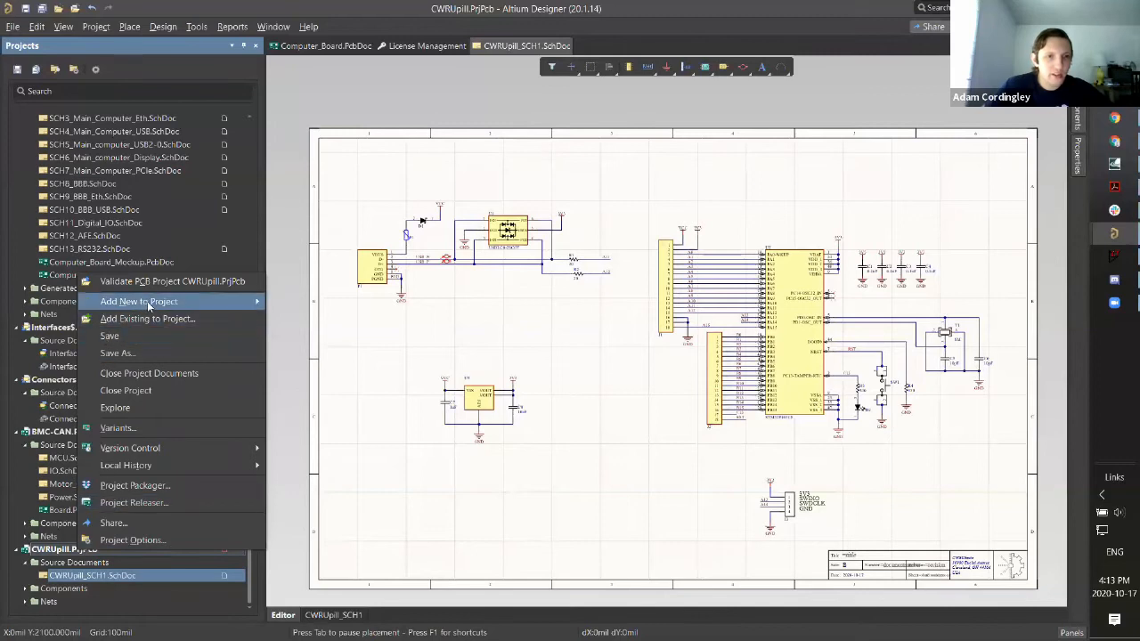
{"action": "mouse_move", "coordinate": [147, 303]}
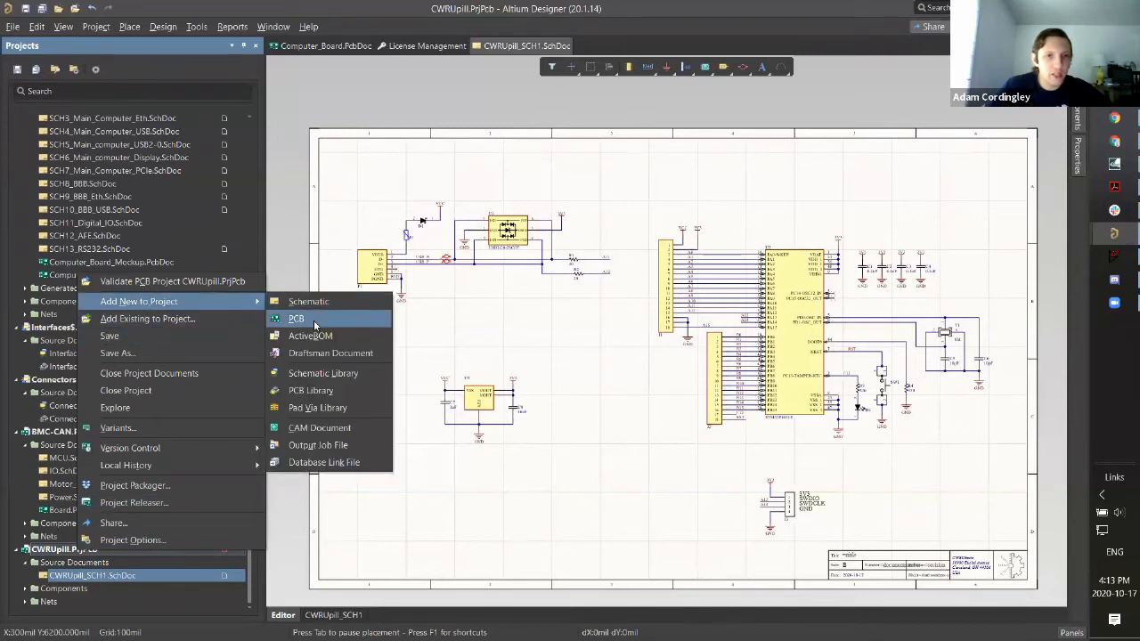
{"action": "left_click", "coordinate": [314, 322]}
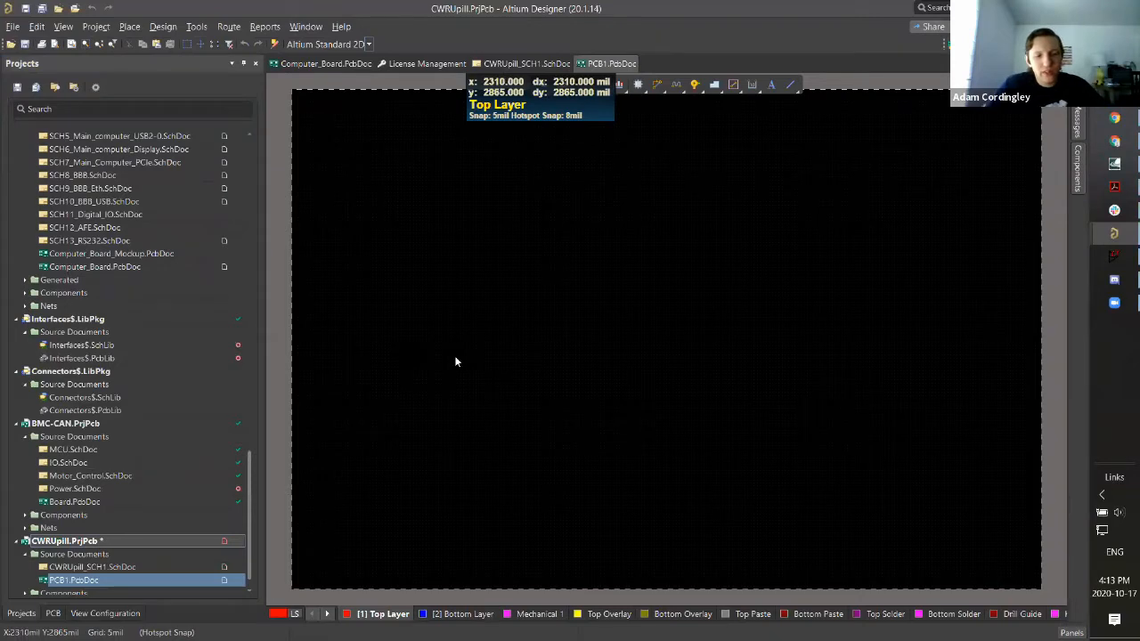
Step: Save the new PCB document as CWRUpill.PcbDoc in the CWRUpill project folder
{"action": "key", "text": "ctrl+s"}
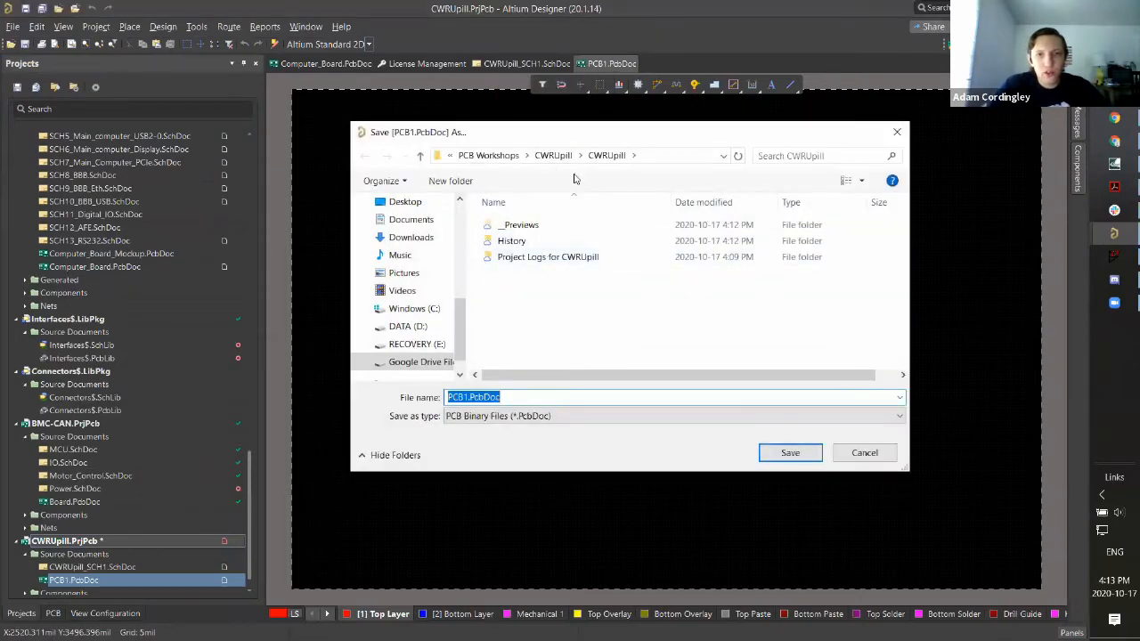
{"action": "left_click_drag", "start_coordinate": [467, 397], "coordinate": [420, 400]}
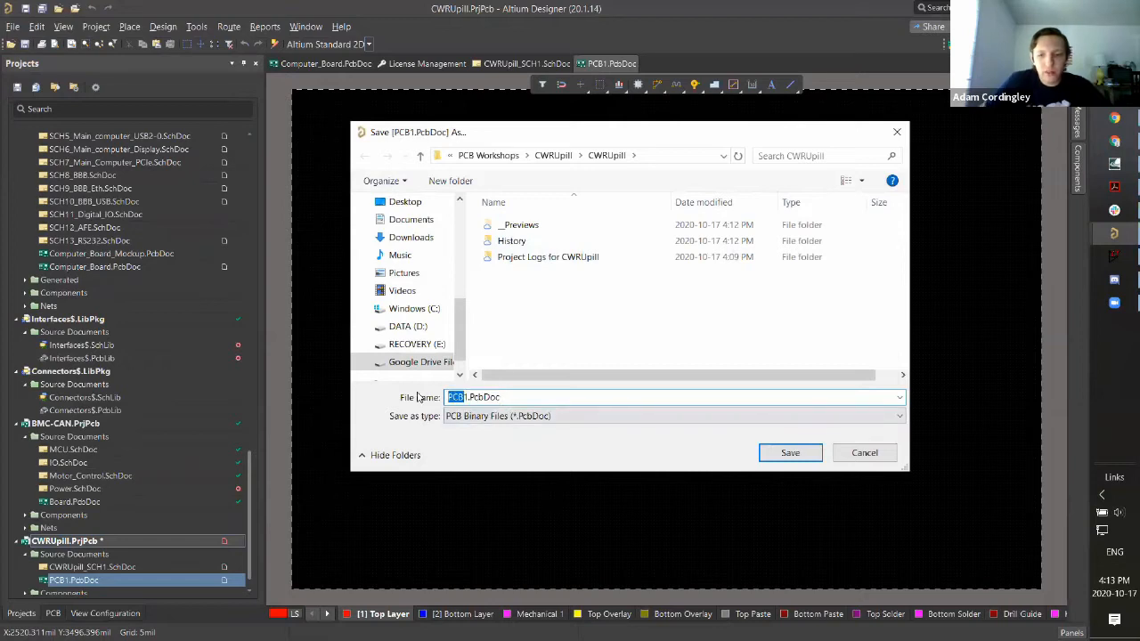
{"action": "key", "text": "BackSpace"}
{"action": "type", "text": "CWRUpill"}
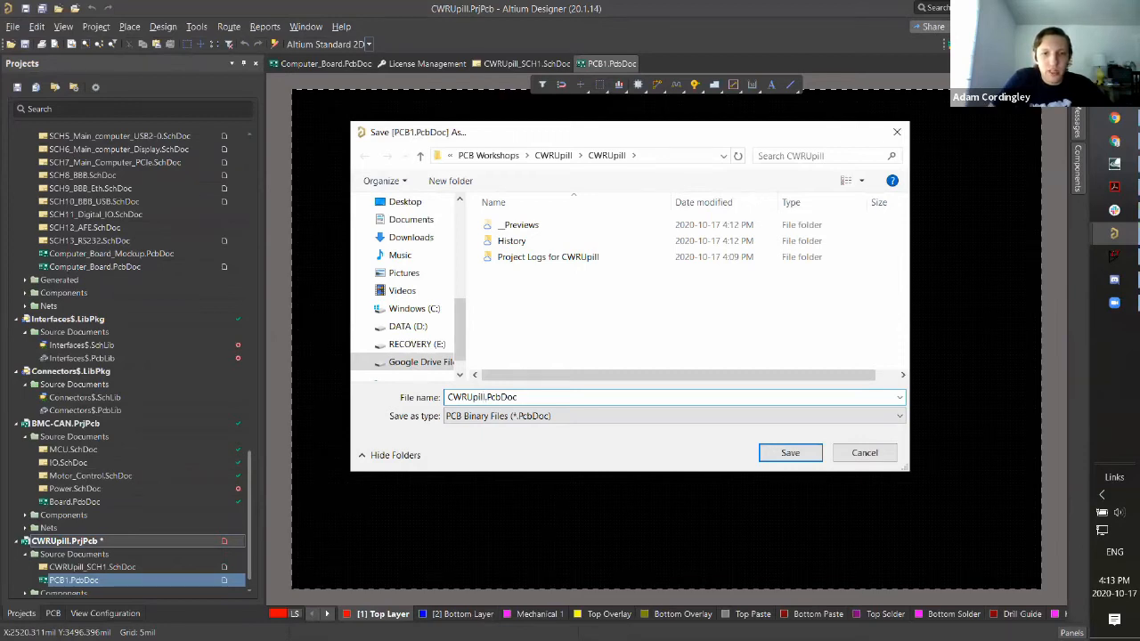
{"action": "key", "text": "Return"}
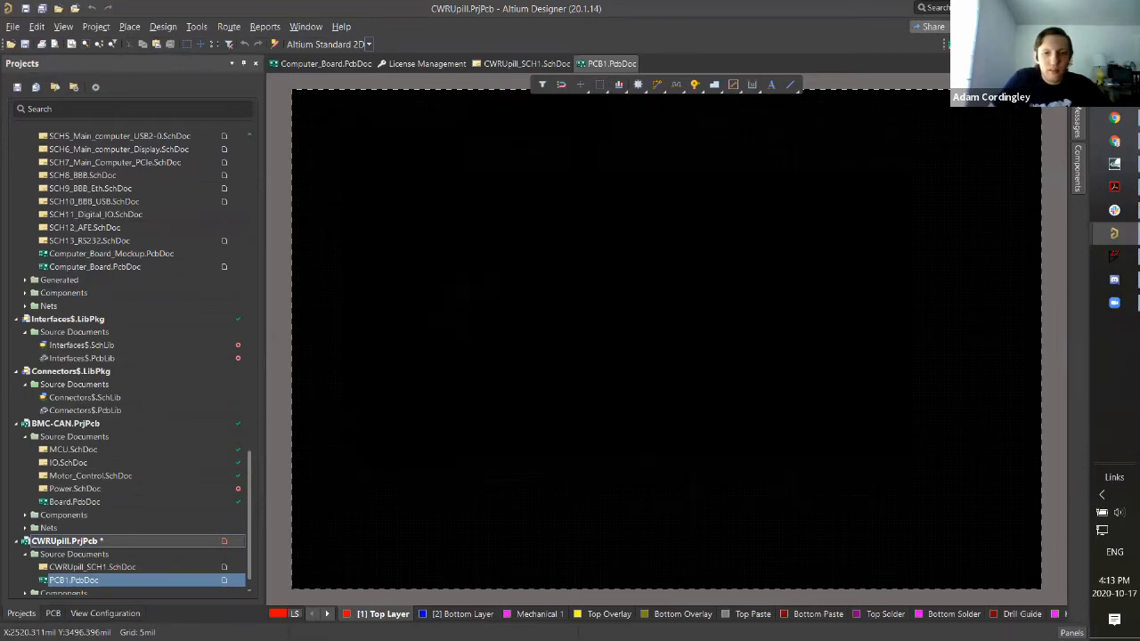
Step: Set the measurement units of the CWRUpill board to mm
{"action": "scroll", "coordinate": [434, 391], "scroll_direction": "down", "scroll_amount": 3}
{"action": "scroll", "coordinate": [441, 386], "scroll_direction": "up", "scroll_amount": 4}
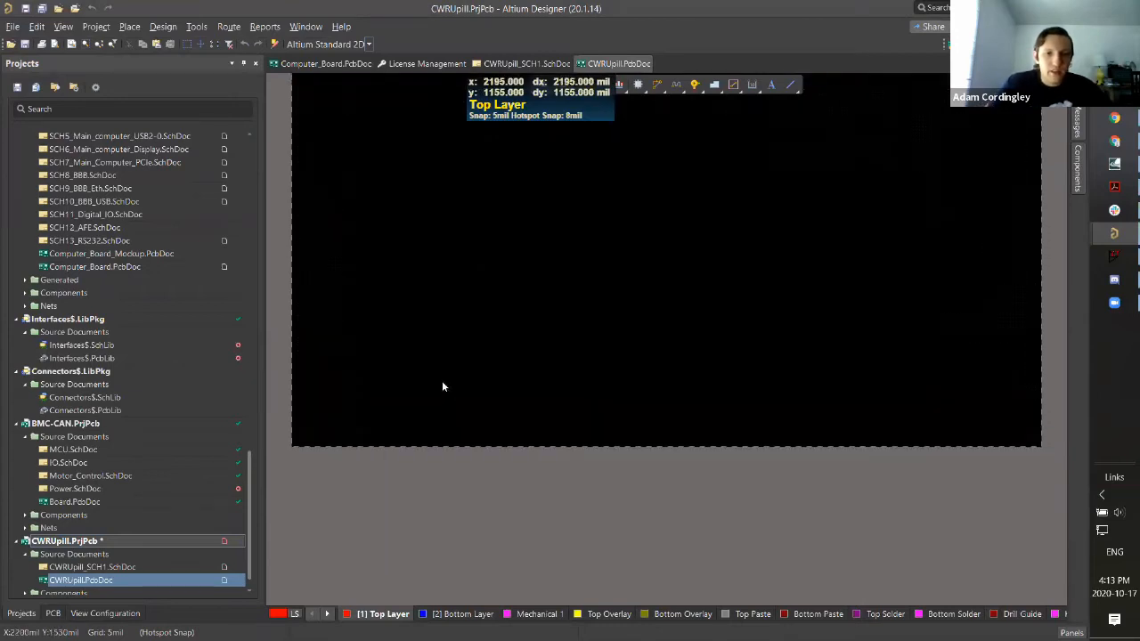
{"action": "scroll", "coordinate": [453, 402], "scroll_direction": "down", "scroll_amount": 1, "text": "ctrl"}
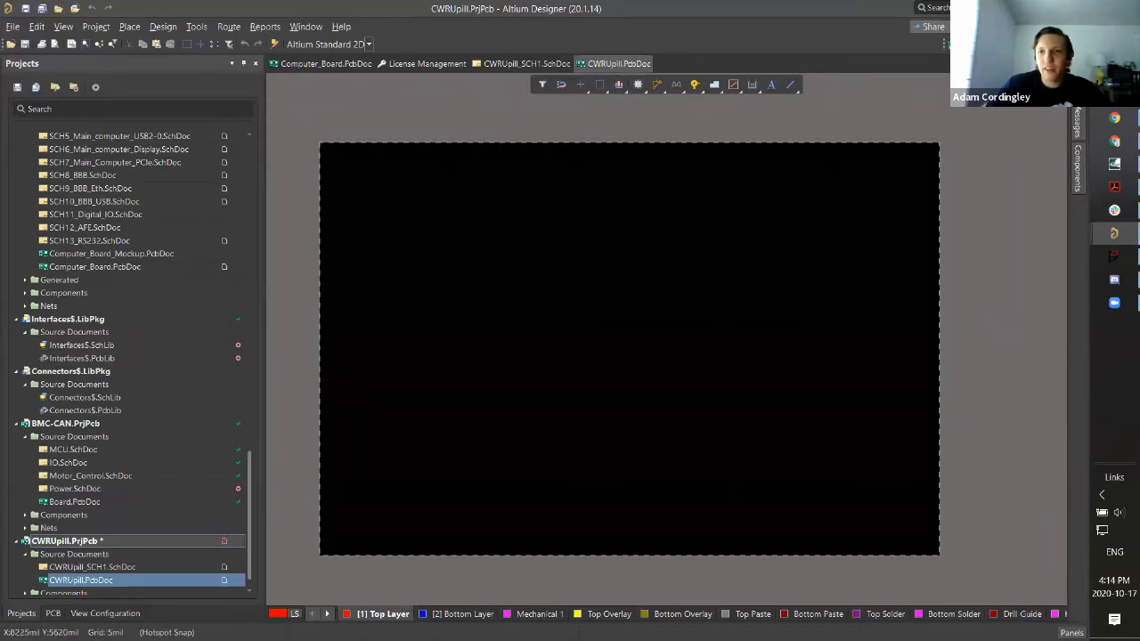
{"action": "left_click", "coordinate": [1076, 89]}
{"action": "left_click_drag", "start_coordinate": [1058, 168], "coordinate": [1036, 478]}
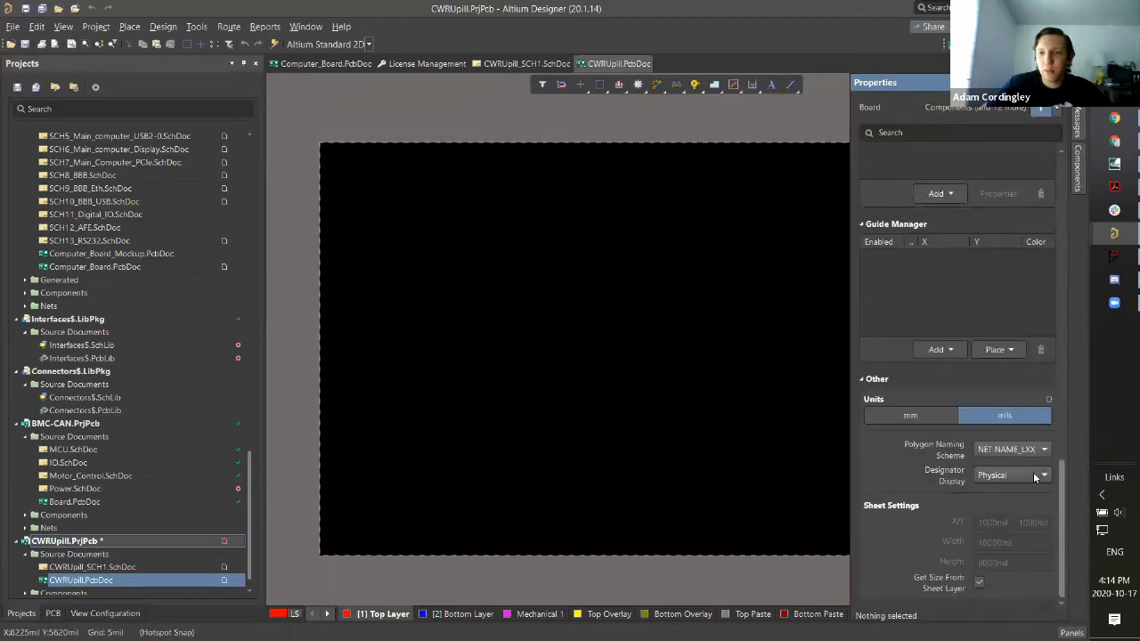
{"action": "left_click", "coordinate": [911, 416]}
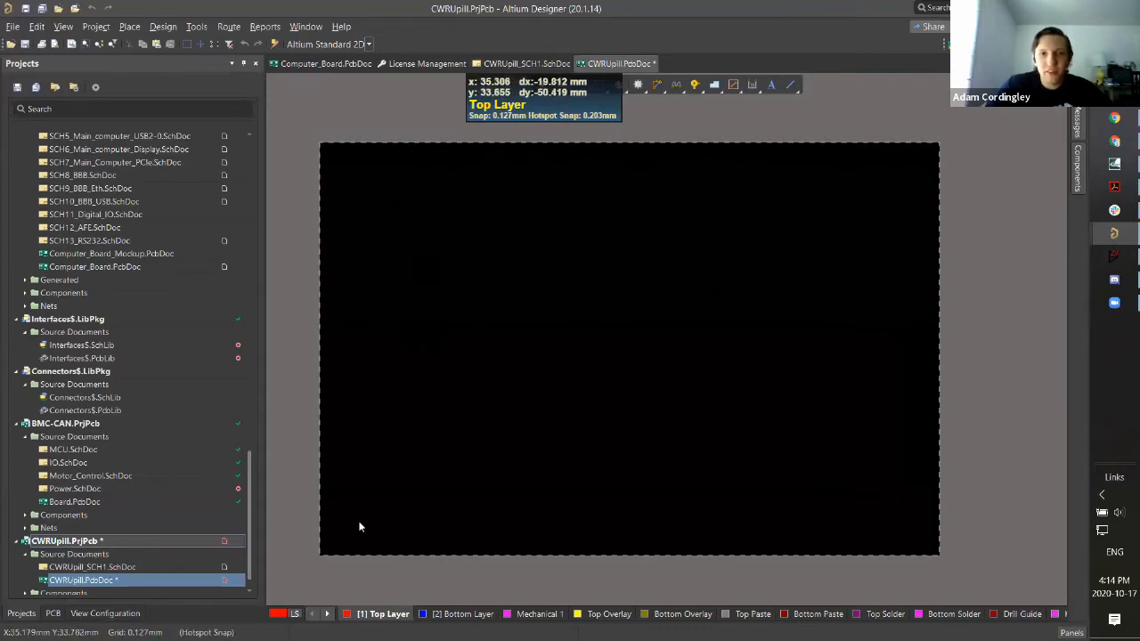
Step: Examine the position of the origin marker relative to the lower-left corner of the blank board
{"action": "scroll", "coordinate": [375, 522], "scroll_direction": "up", "scroll_amount": 3, "text": "shift"}
{"action": "scroll", "coordinate": [410, 448], "scroll_direction": "down", "scroll_amount": 5}
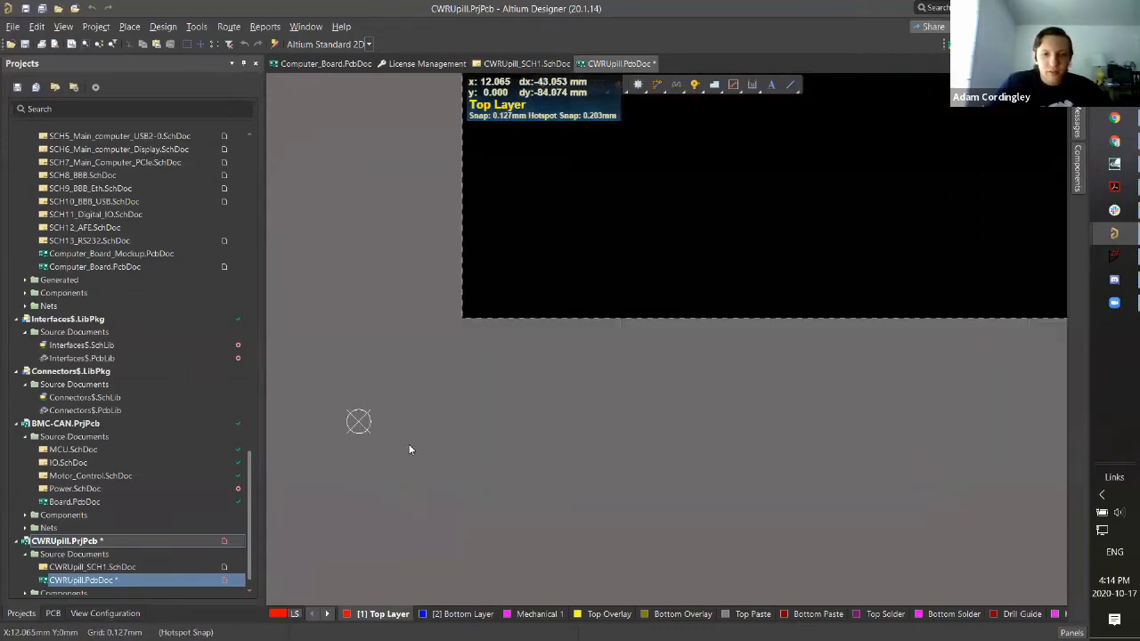
{"action": "scroll", "coordinate": [427, 431], "scroll_direction": "up", "scroll_amount": 2, "text": "shift"}
{"action": "scroll", "coordinate": [574, 310], "scroll_direction": "up", "scroll_amount": 2, "text": "ctrl"}
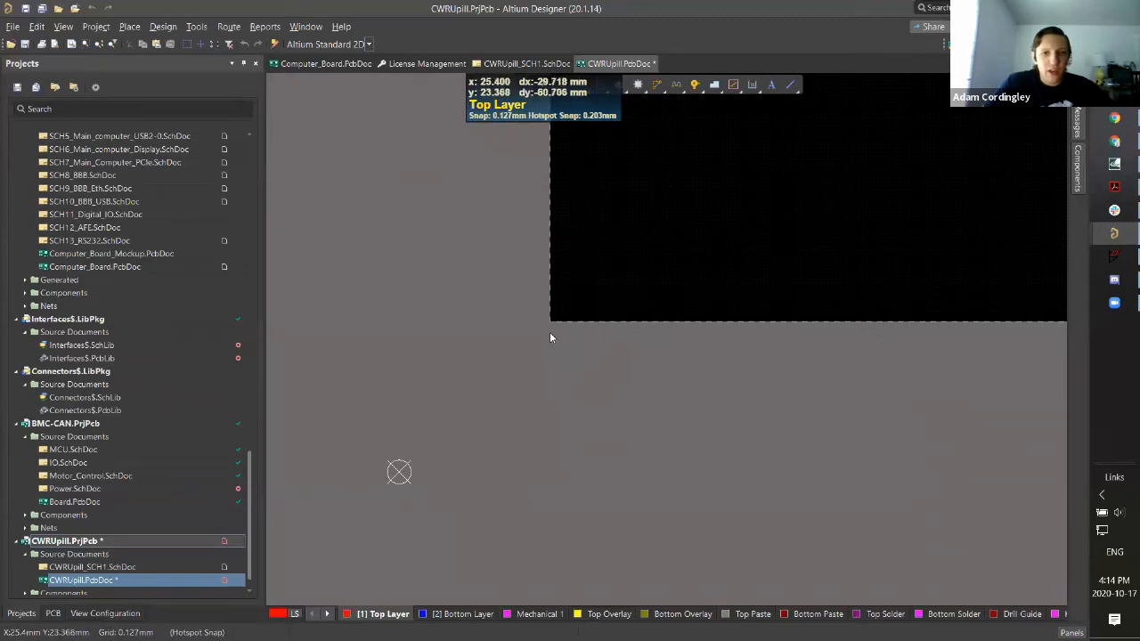
{"action": "scroll", "coordinate": [394, 467], "scroll_direction": "up", "scroll_amount": 2, "text": "ctrl"}
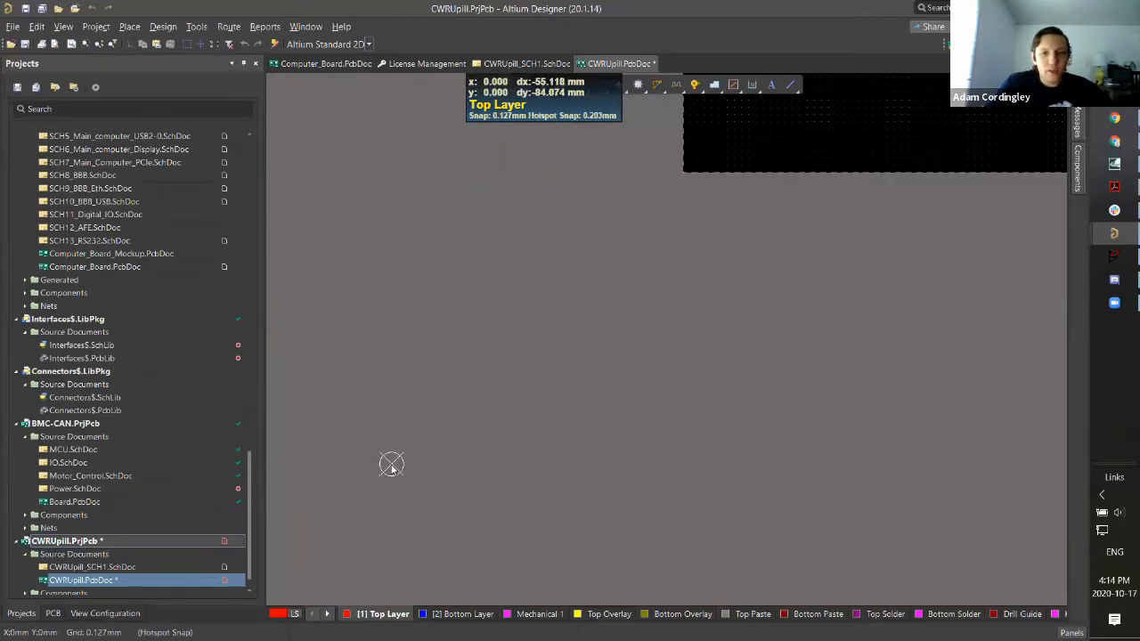
{"action": "scroll", "coordinate": [392, 466], "scroll_direction": "down", "scroll_amount": 3, "text": "ctrl"}
{"action": "scroll", "coordinate": [540, 309], "scroll_direction": "up", "scroll_amount": 5, "text": "ctrl"}
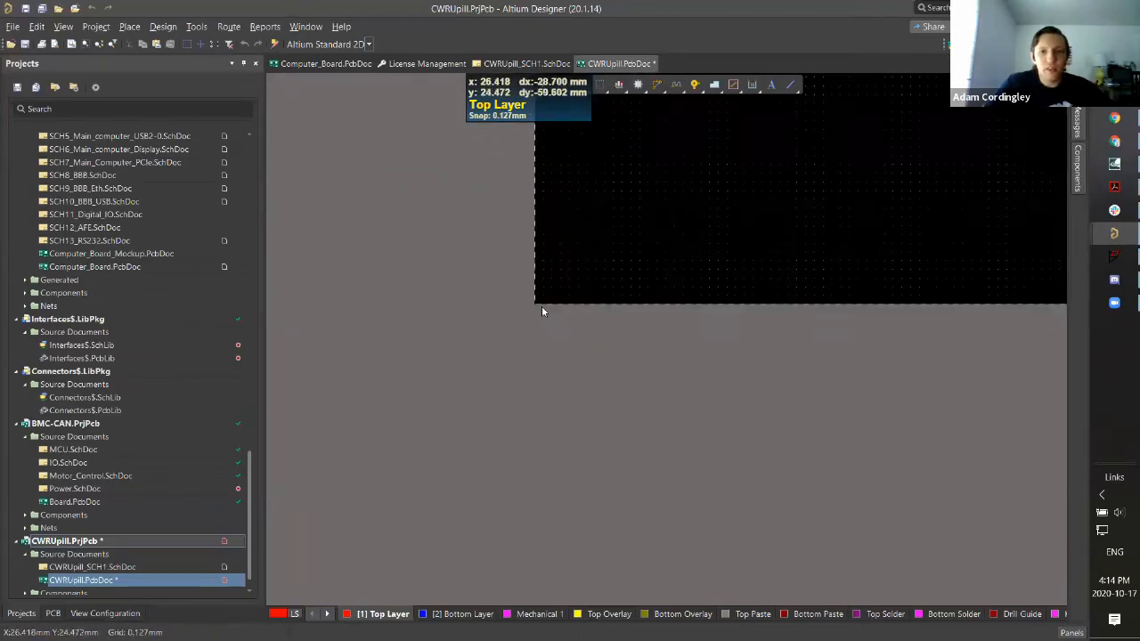
{"action": "scroll", "coordinate": [532, 312], "scroll_direction": "down", "scroll_amount": 2, "text": "ctrl"}
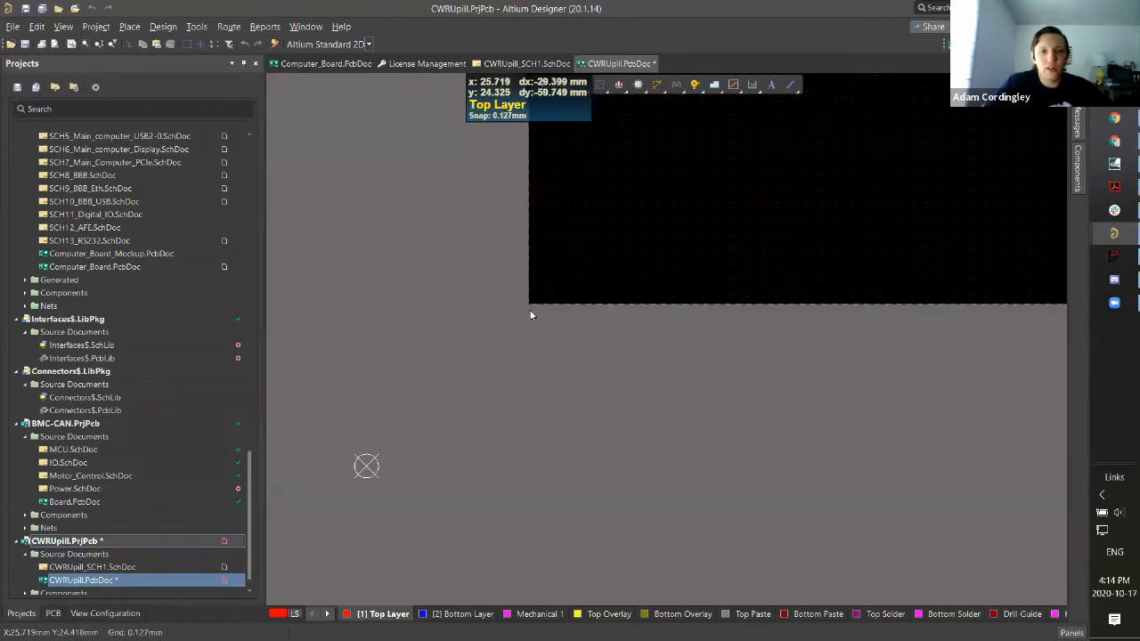
Step: Examine the outline of the blank board and the empty area between its lower-left corner and the origin marker
{"action": "scroll", "coordinate": [535, 323], "scroll_direction": "right", "scroll_amount": 2, "text": "shift"}
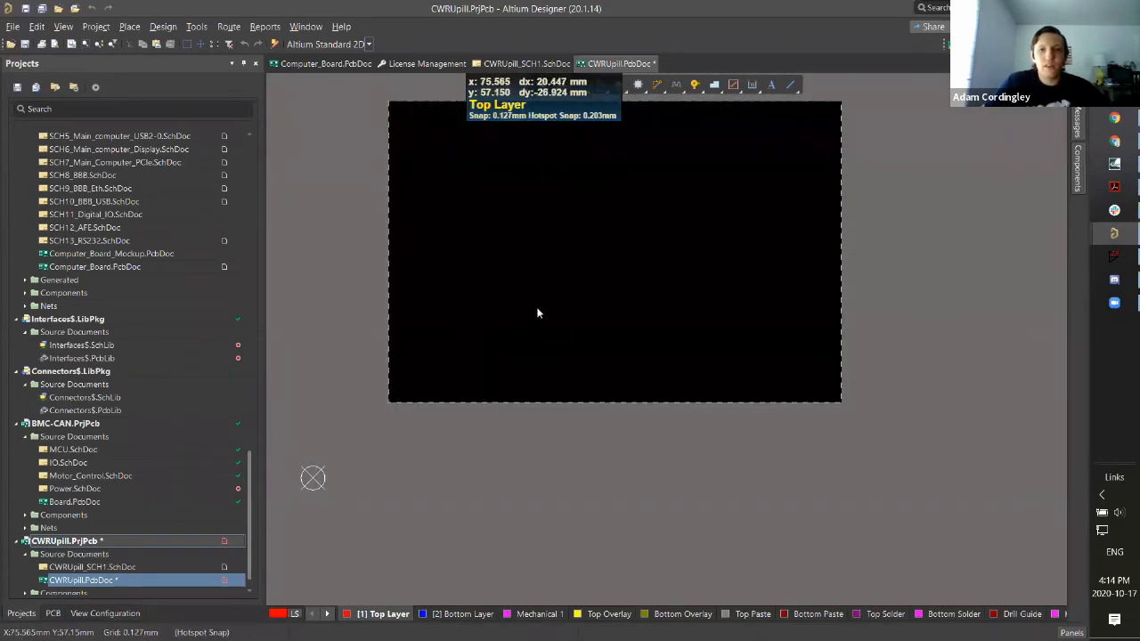
{"action": "scroll", "coordinate": [542, 314], "scroll_direction": "up", "scroll_amount": 1}
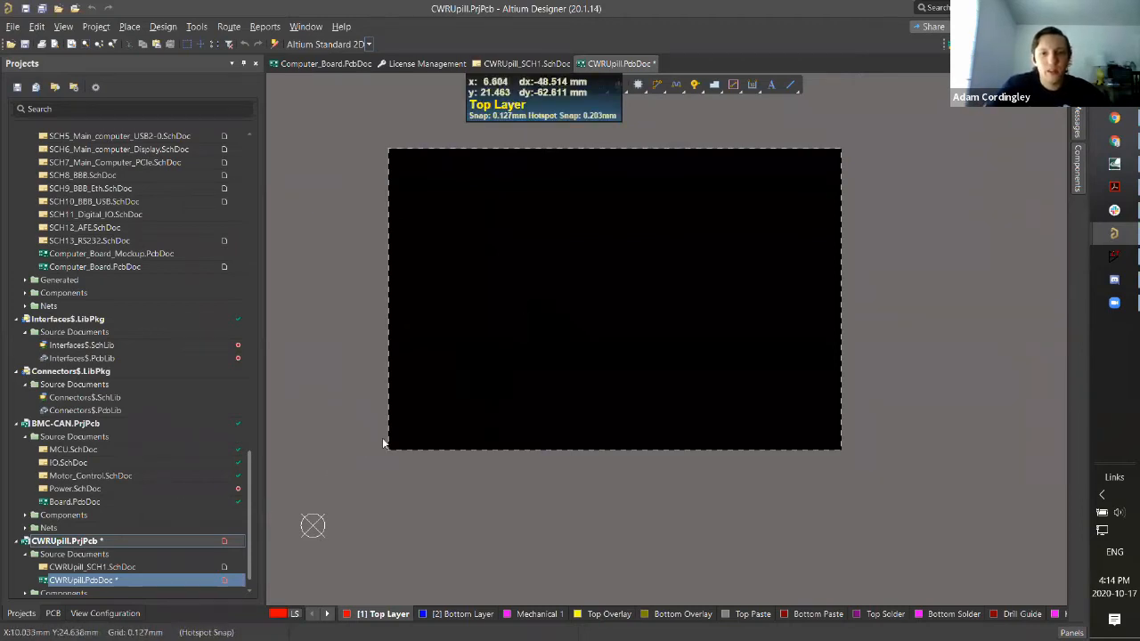
{"action": "scroll", "coordinate": [385, 447], "scroll_direction": "up", "scroll_amount": 2, "text": "ctrl"}
{"action": "scroll", "coordinate": [381, 437], "scroll_direction": "down", "scroll_amount": 1}
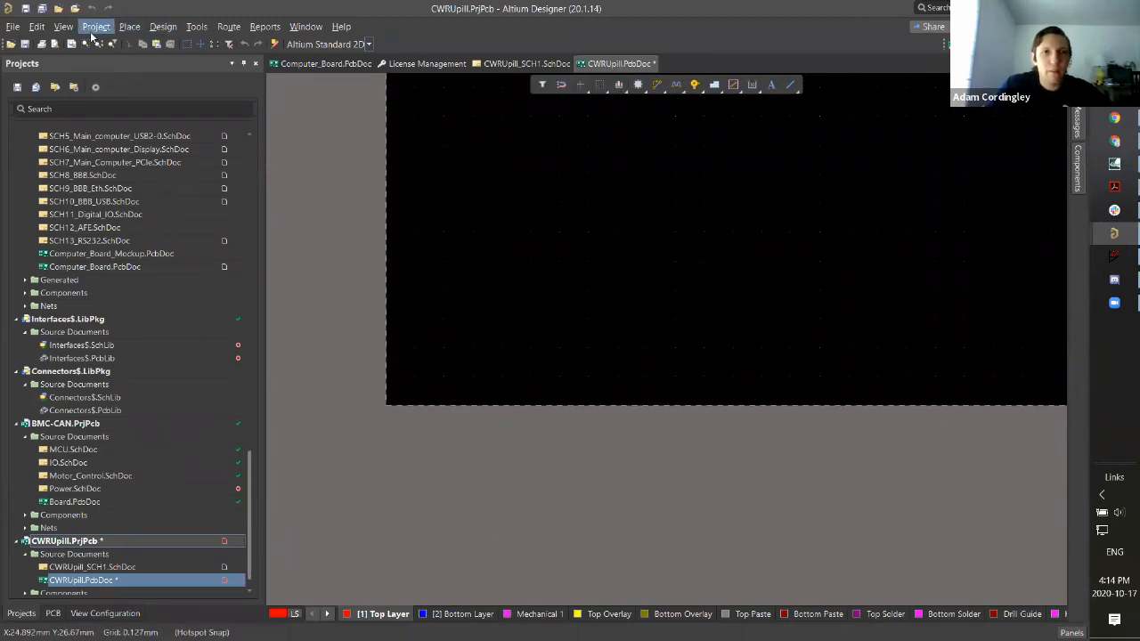
{"action": "scroll", "coordinate": [465, 237], "scroll_direction": "down", "scroll_amount": 2, "text": "ctrl"}
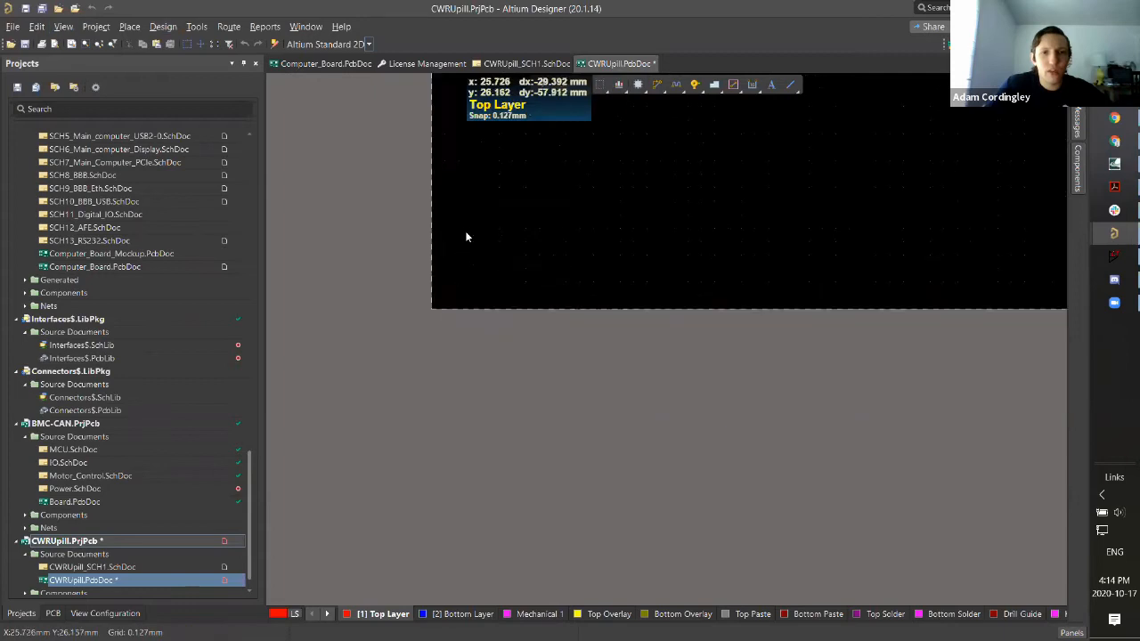
{"action": "scroll", "coordinate": [466, 233], "scroll_direction": "down", "scroll_amount": 2, "text": "ctrl"}
{"action": "scroll", "coordinate": [467, 241], "scroll_direction": "up", "scroll_amount": 2}
{"action": "scroll", "coordinate": [474, 252], "scroll_direction": "down", "scroll_amount": 2, "text": "ctrl"}
{"action": "scroll", "coordinate": [474, 252], "scroll_direction": "up", "scroll_amount": 3, "text": "shift"}
{"action": "scroll", "coordinate": [476, 253], "scroll_direction": "down", "scroll_amount": 2, "text": "ctrl"}
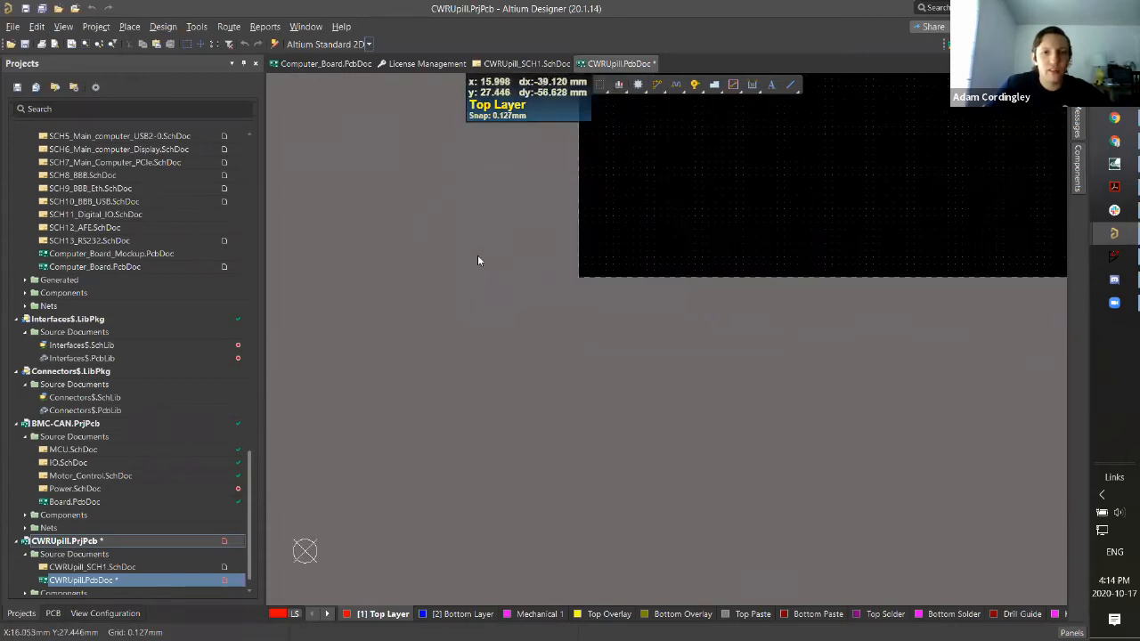
{"action": "scroll", "coordinate": [478, 255], "scroll_direction": "down", "scroll_amount": 2, "text": "ctrl"}
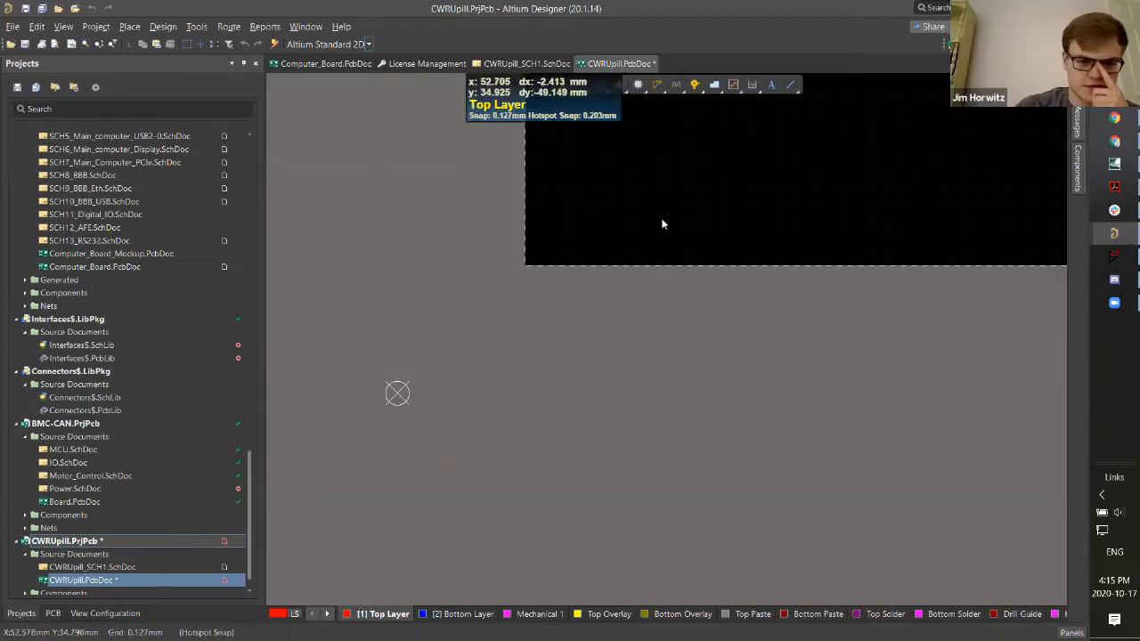
Step: Set the board's relative origin at the lower-left corner of the board outline
{"action": "left_click", "coordinate": [37, 27]}
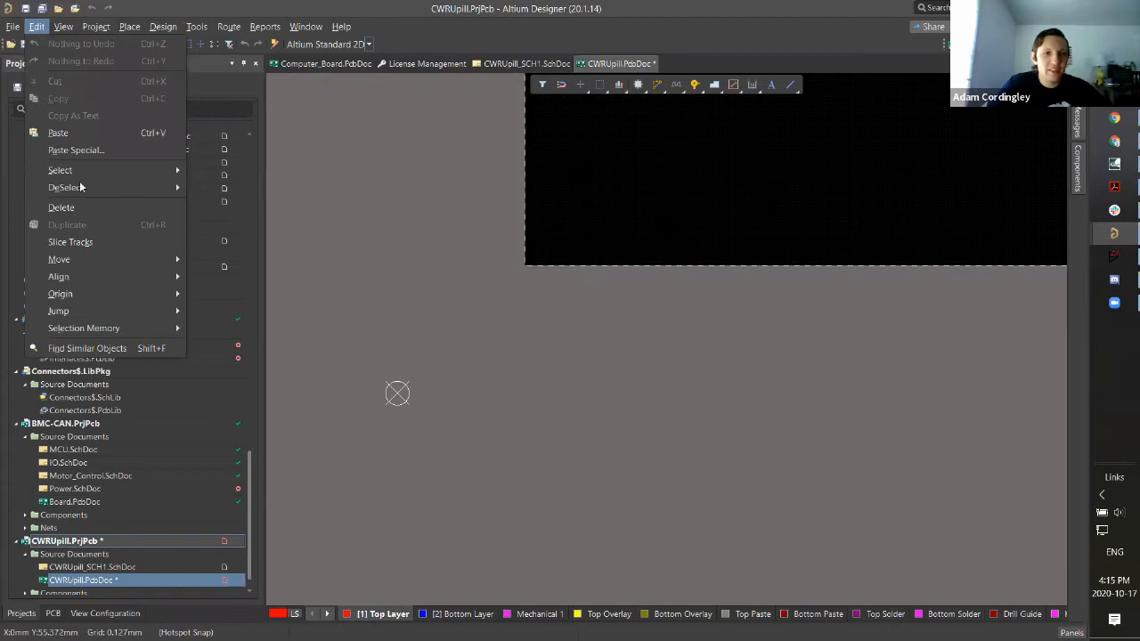
{"action": "mouse_move", "coordinate": [135, 298]}
{"action": "left_click", "coordinate": [216, 294]}
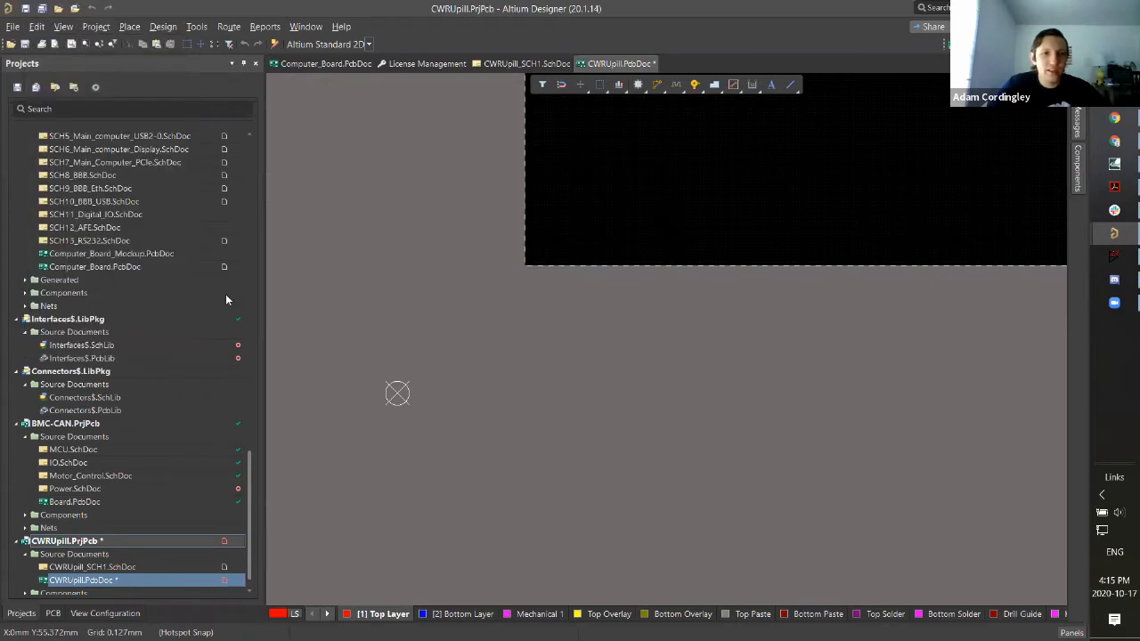
{"action": "scroll", "coordinate": [547, 283], "scroll_direction": "up", "scroll_amount": 4, "text": "ctrl"}
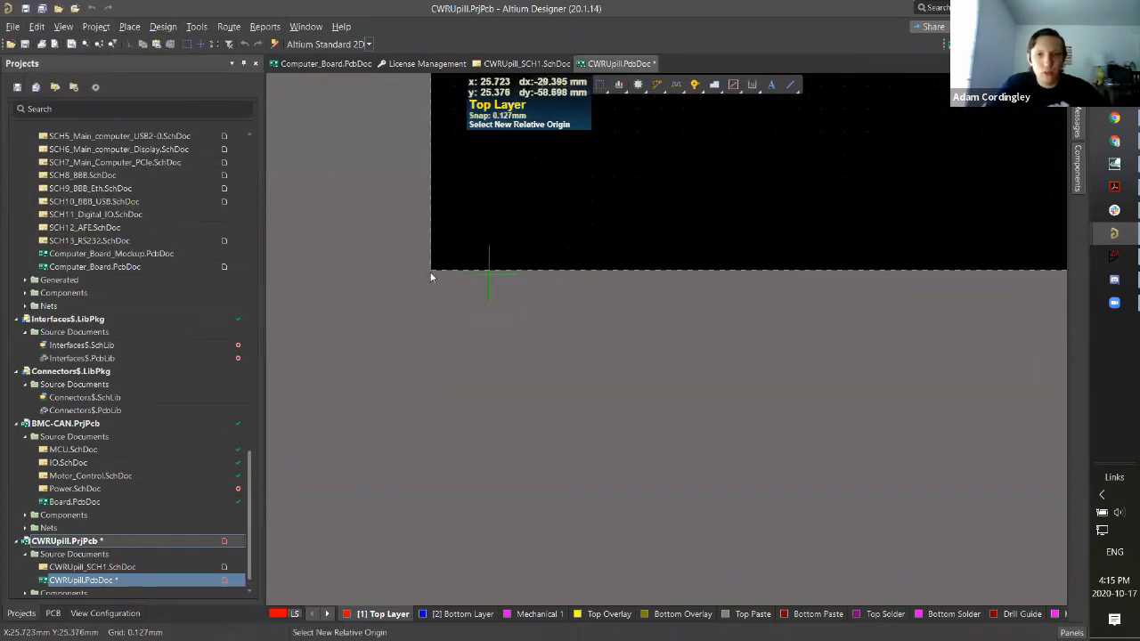
{"action": "left_click", "coordinate": [426, 269]}
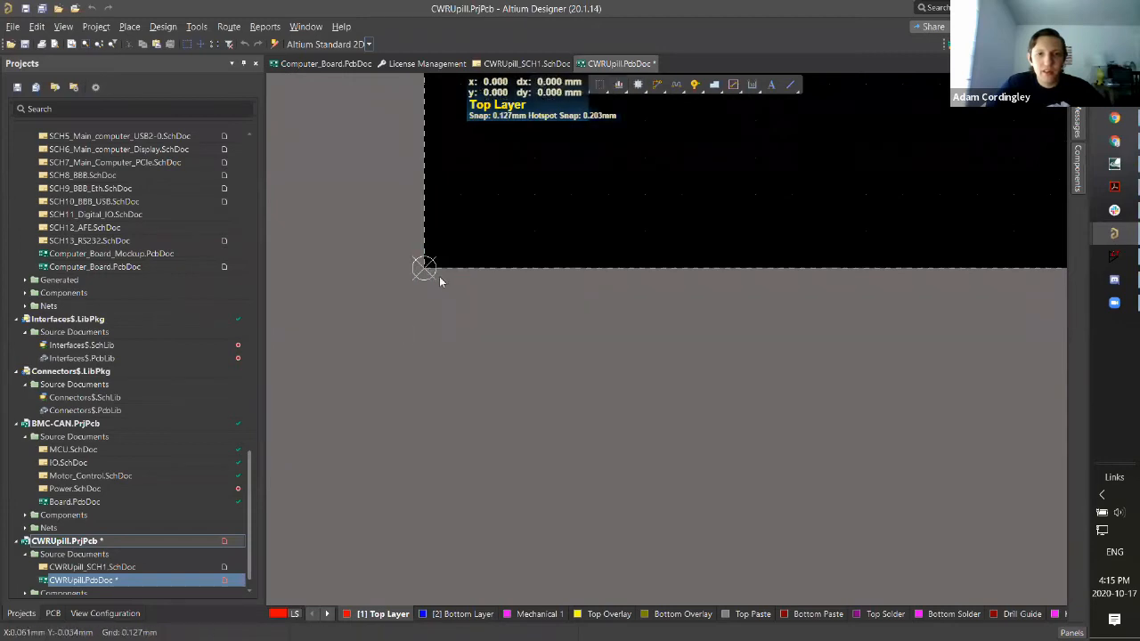
{"action": "scroll", "coordinate": [437, 271], "scroll_direction": "down", "scroll_amount": 3, "text": "ctrl"}
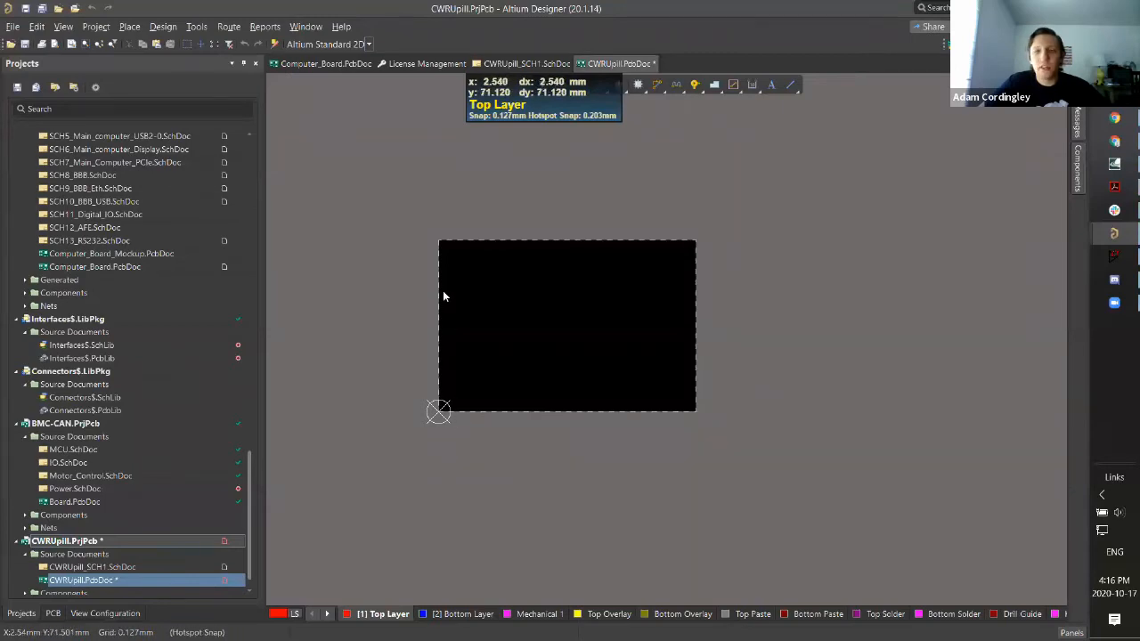
{"action": "scroll", "coordinate": [436, 400], "scroll_direction": "up", "scroll_amount": 5, "text": "ctrl"}
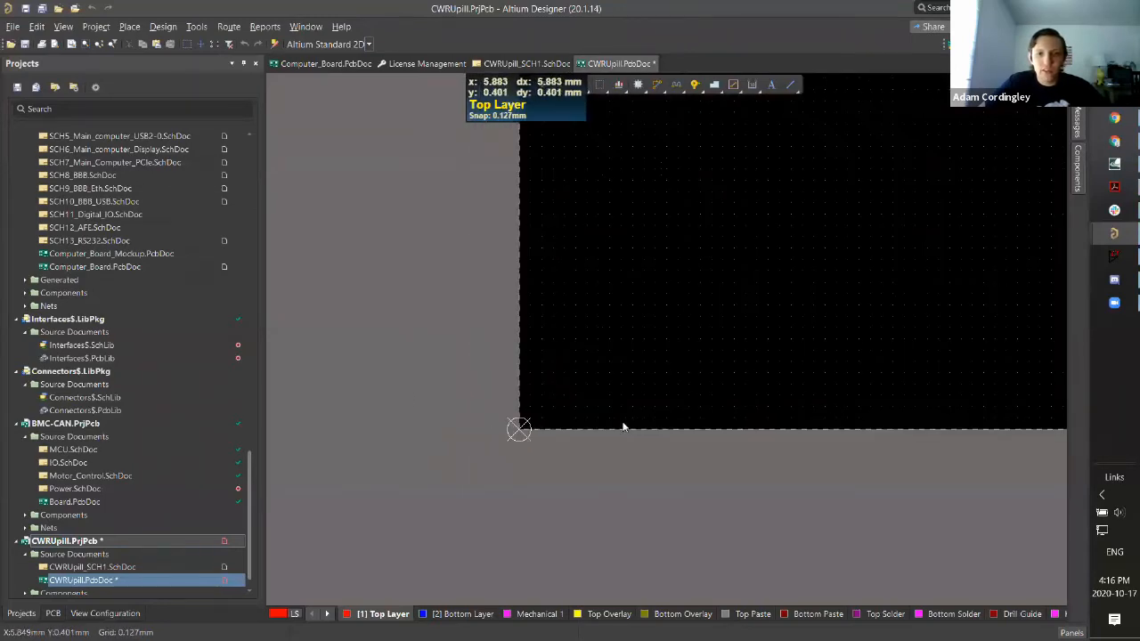
{"action": "scroll", "coordinate": [560, 356], "scroll_direction": "down", "scroll_amount": 3, "text": "ctrl"}
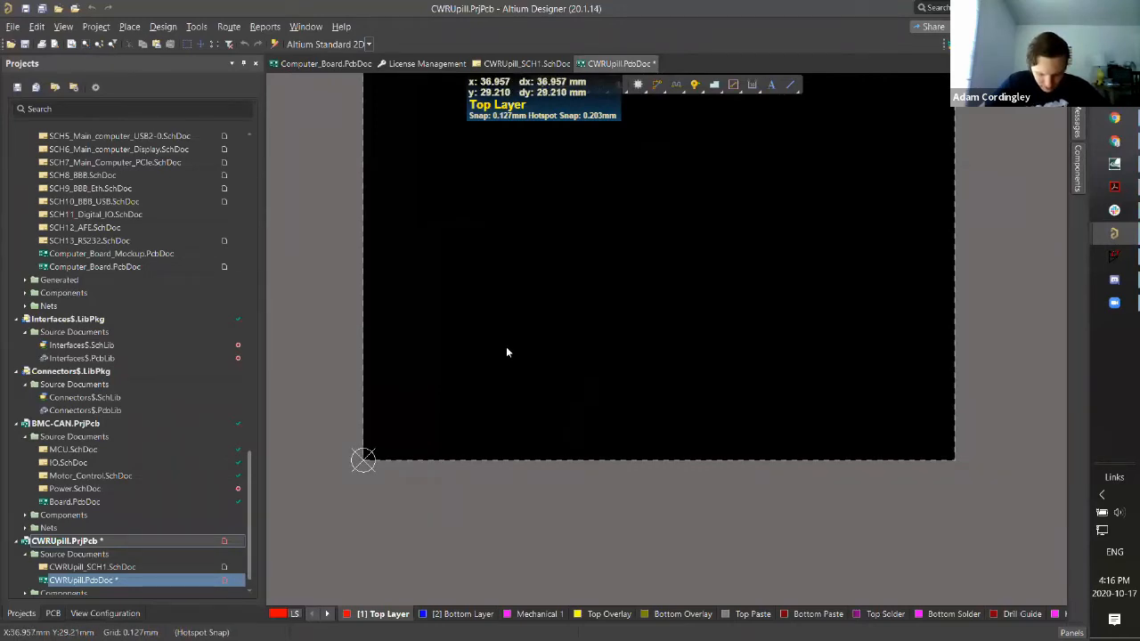
Step: Start importing the changes from CWRUpill.PrjPcb into the board and review the listed components, nets, classes, differential pair and room
{"action": "key", "text": "ctrl+Page_Down"}
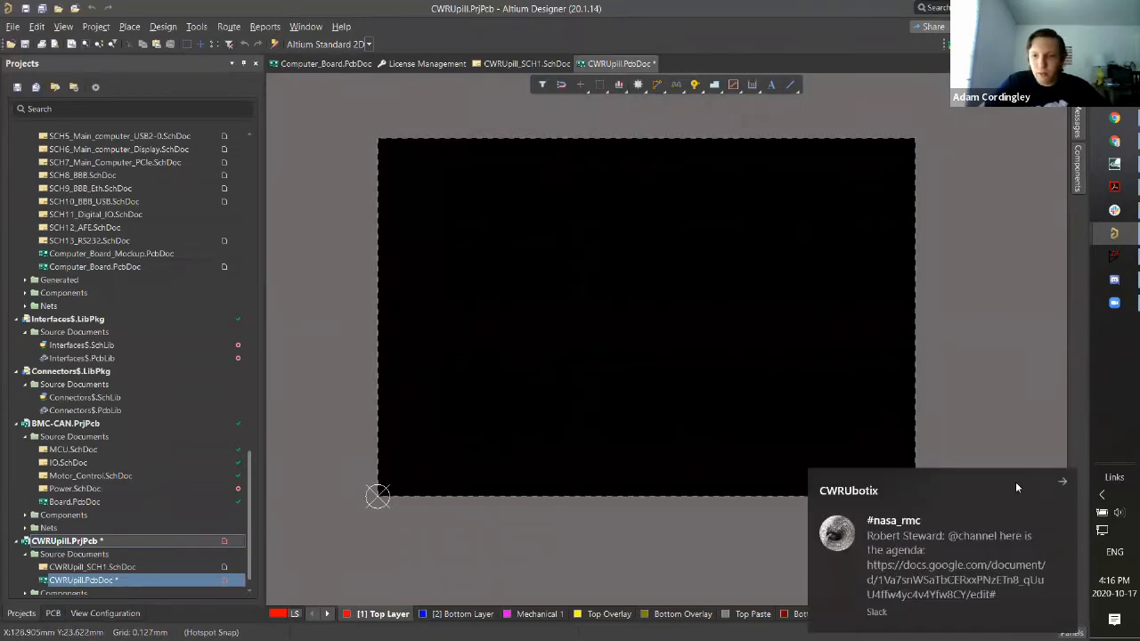
{"action": "left_click", "coordinate": [1062, 482]}
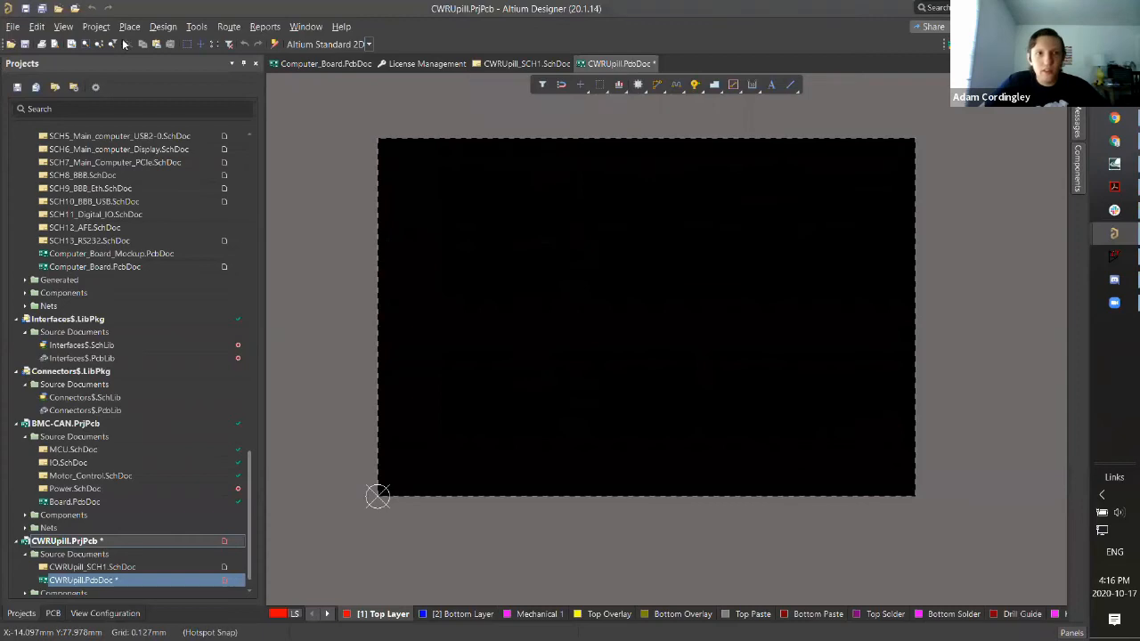
{"action": "left_click", "coordinate": [162, 25]}
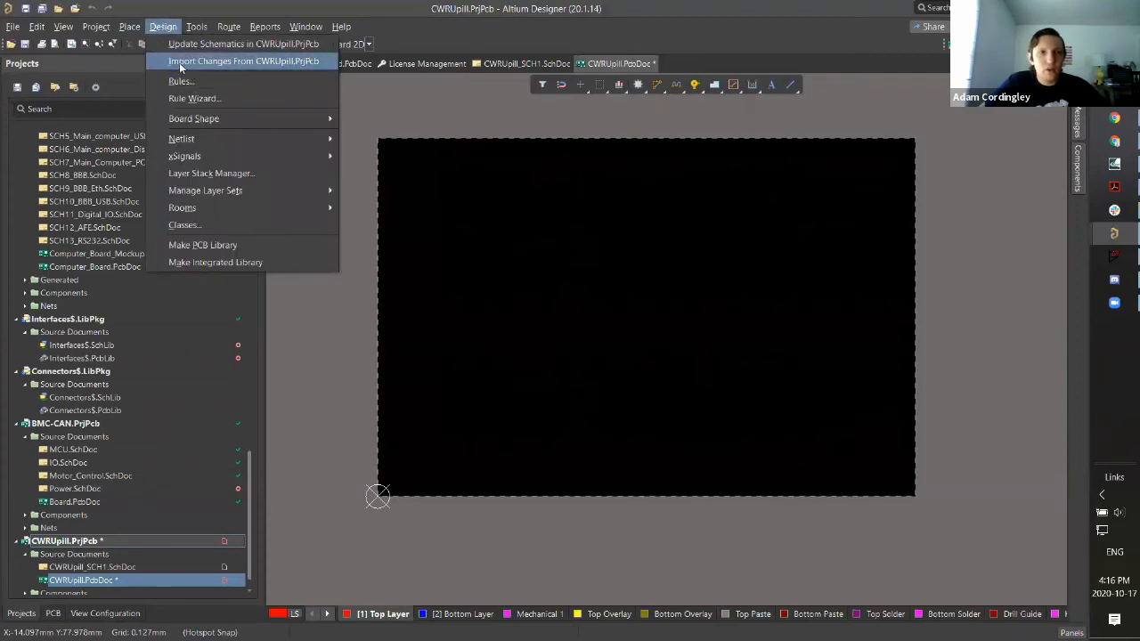
{"action": "left_click", "coordinate": [176, 61]}
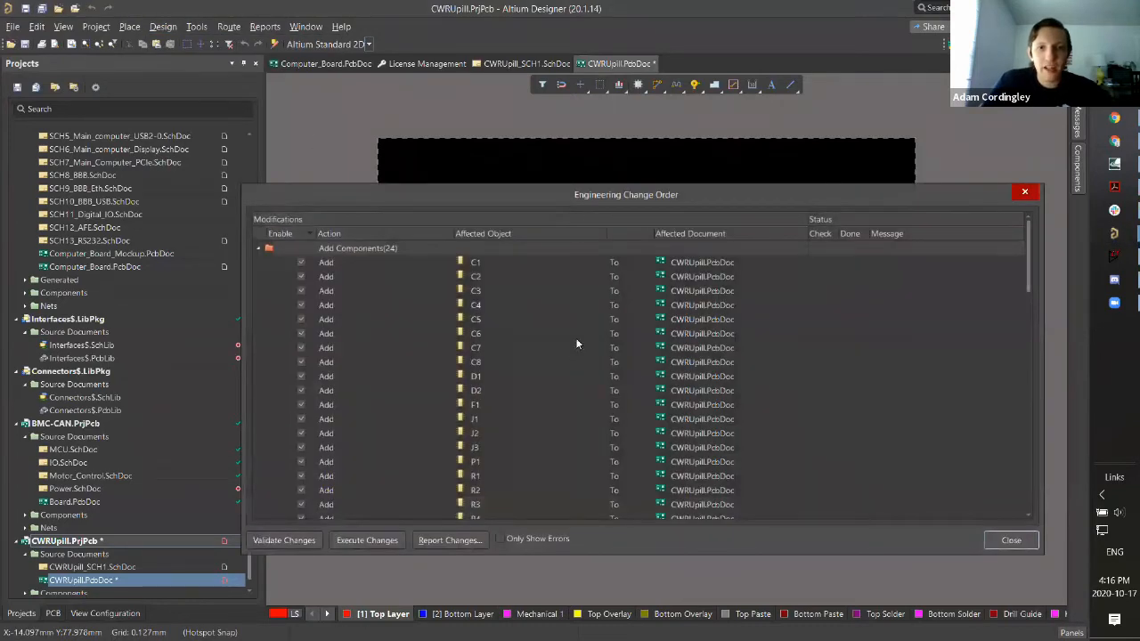
{"action": "scroll", "coordinate": [614, 347], "scroll_direction": "down", "scroll_amount": 12}
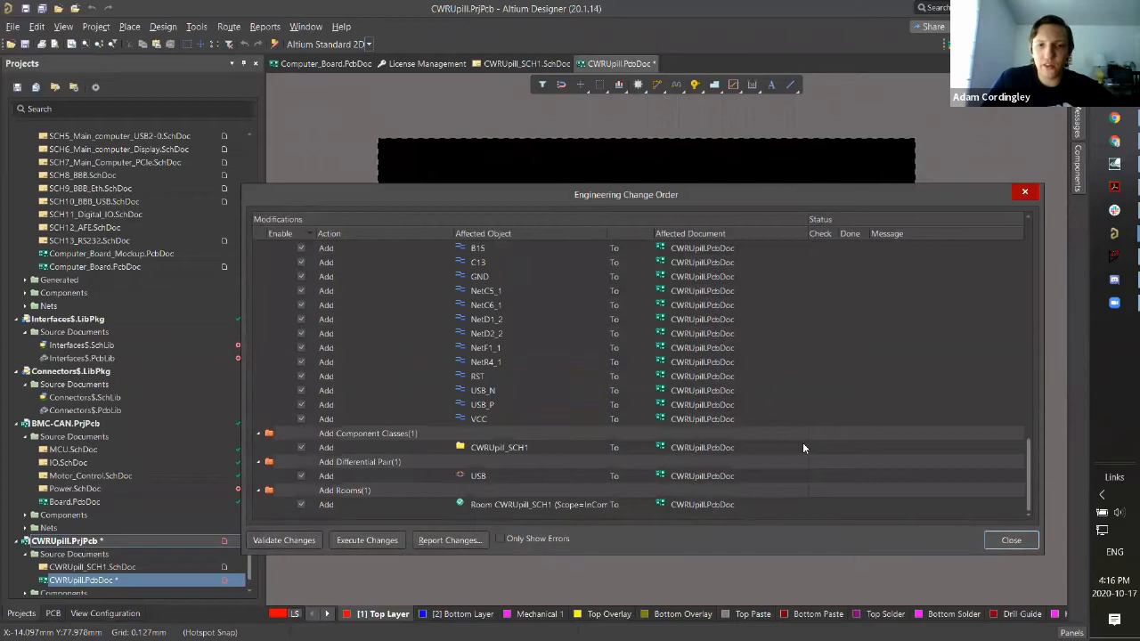
{"action": "scroll", "coordinate": [1026, 485], "scroll_direction": "up", "scroll_amount": 11}
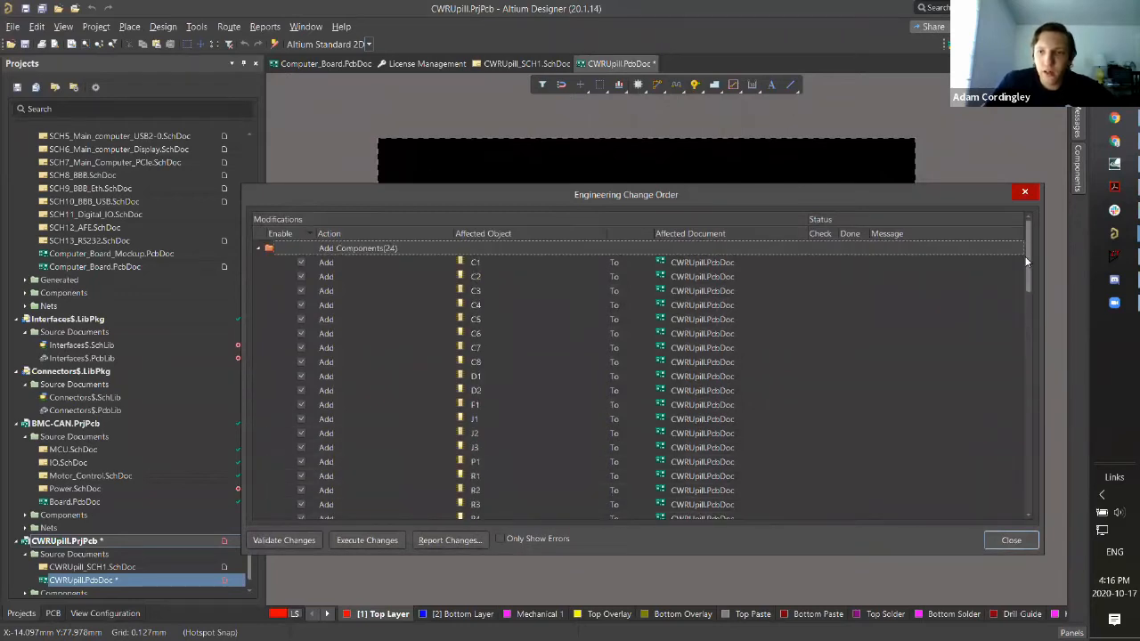
{"action": "scroll", "coordinate": [1030, 490], "scroll_direction": "down", "scroll_amount": 11}
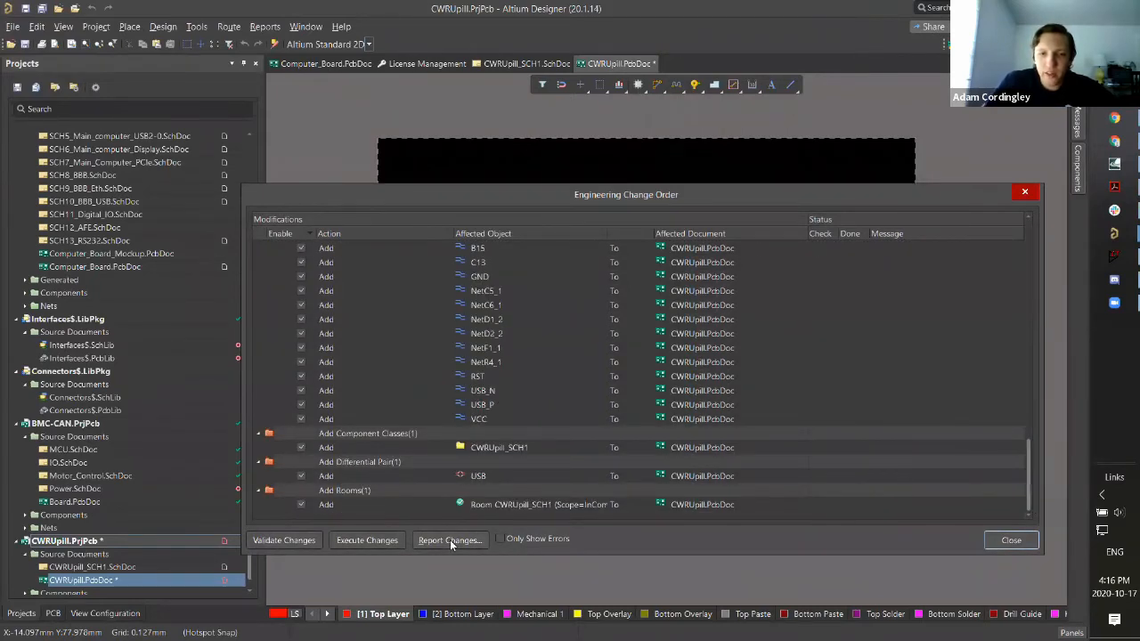
Step: Validate and execute the engineering change order on CWRUpill.PcbDoc, and close it
{"action": "left_click", "coordinate": [285, 540]}
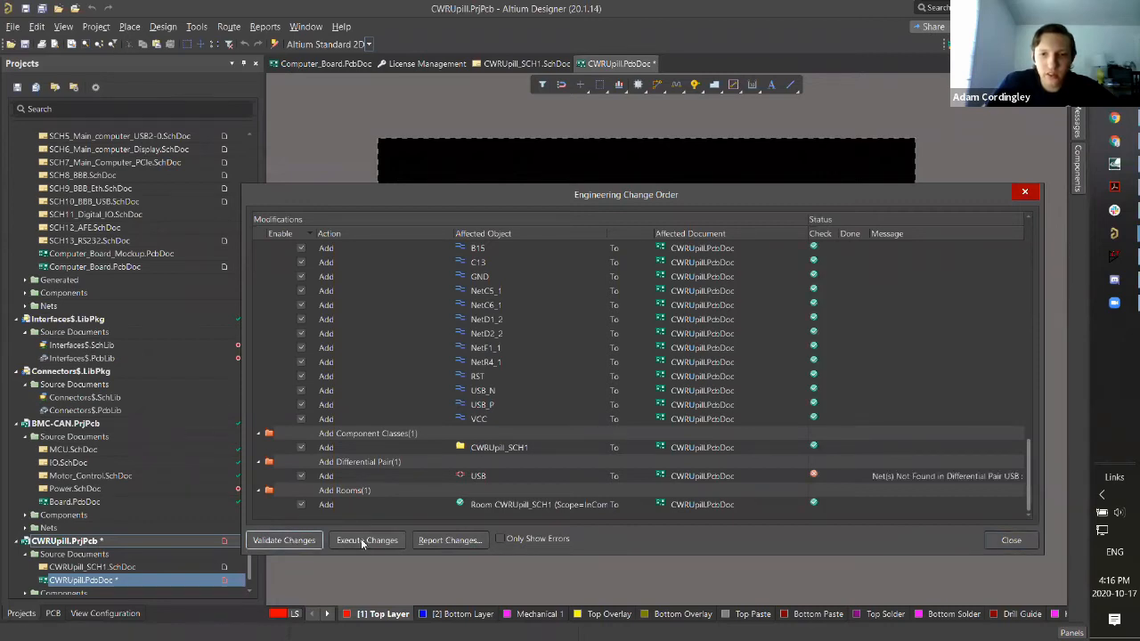
{"action": "scroll", "coordinate": [941, 429], "scroll_direction": "up", "scroll_amount": 5}
{"action": "scroll", "coordinate": [940, 426], "scroll_direction": "down", "scroll_amount": 5}
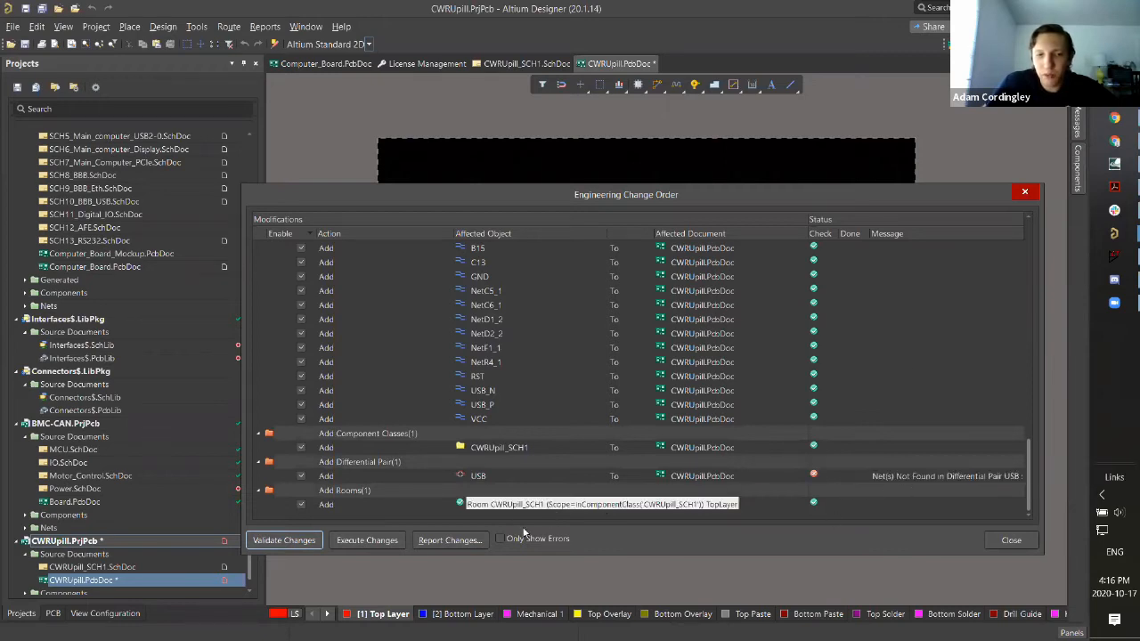
{"action": "left_click", "coordinate": [363, 541]}
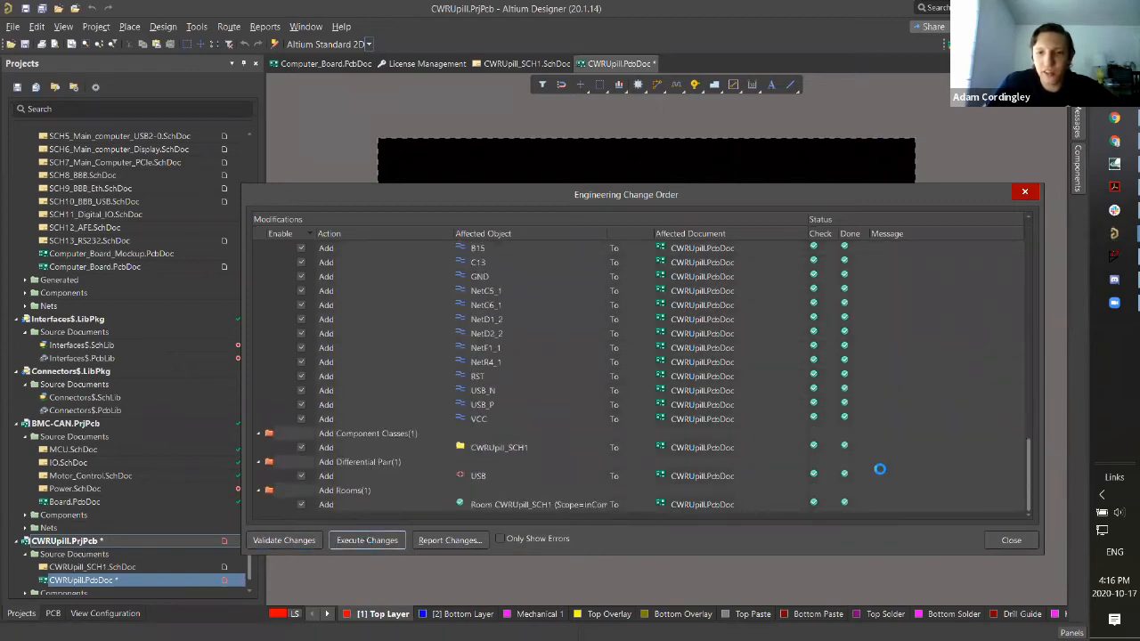
{"action": "left_click", "coordinate": [1010, 541]}
Step: Delete the CWRUpill_SCH1 room surrounding the imported components beside the board
{"action": "scroll", "coordinate": [724, 367], "scroll_direction": "down", "scroll_amount": 3, "text": "ctrl"}
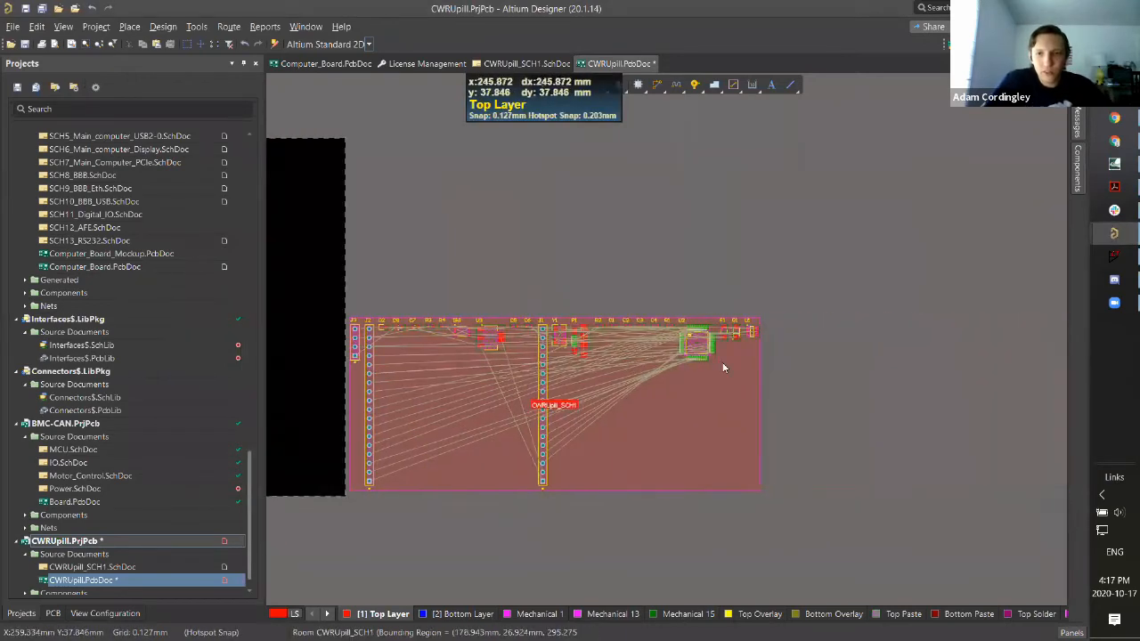
{"action": "scroll", "coordinate": [712, 373], "scroll_direction": "up", "scroll_amount": 2, "text": "shift"}
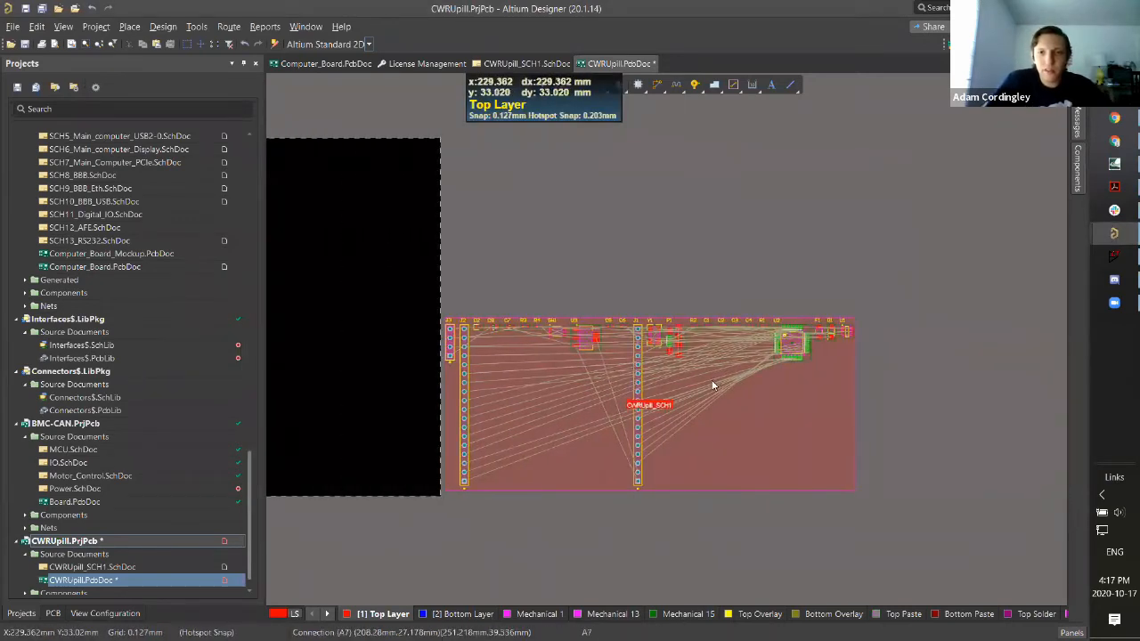
{"action": "left_click", "coordinate": [780, 473]}
{"action": "left_click", "coordinate": [784, 505]}
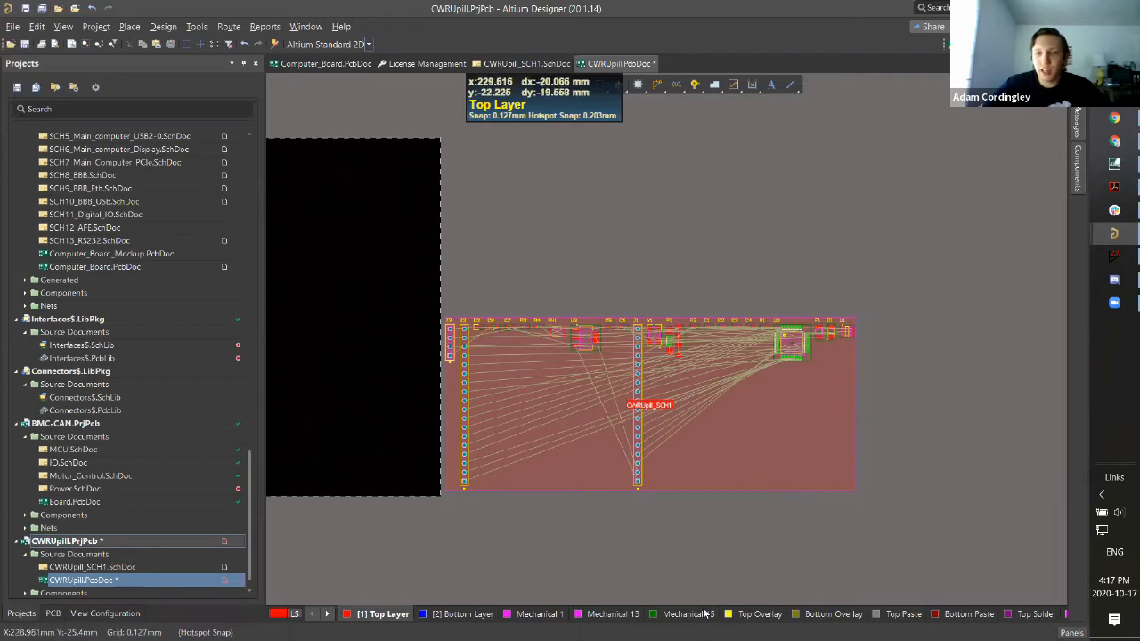
{"action": "key", "text": "ctrl+a"}
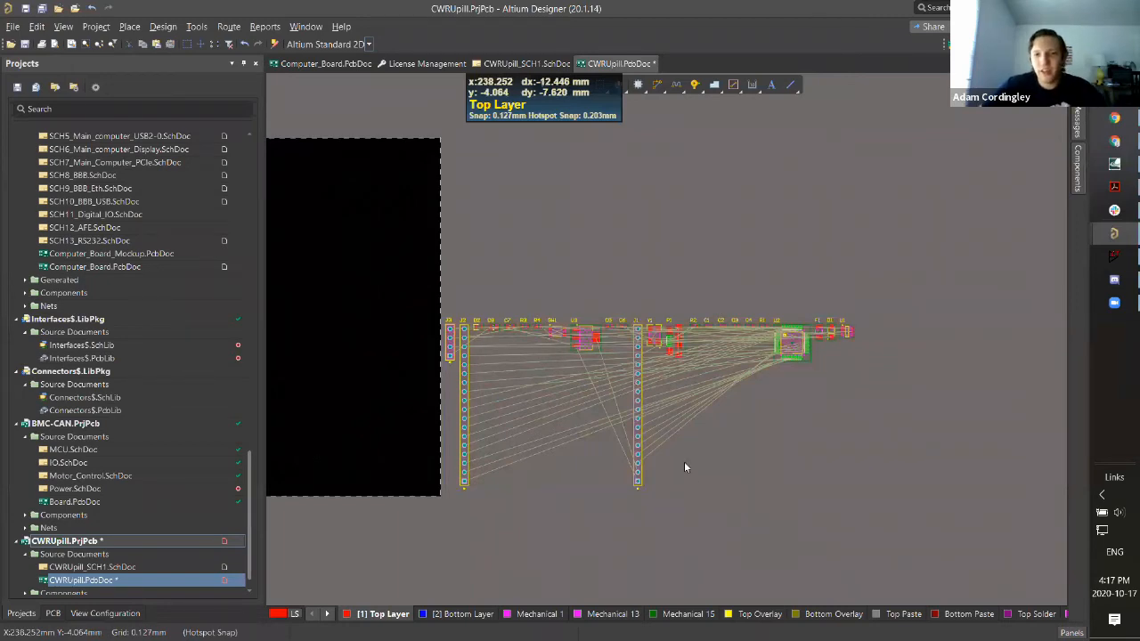
Step: Examine the pads and pad-to-pad clearances on connector P1 and microcontroller U2
{"action": "scroll", "coordinate": [669, 365], "scroll_direction": "up", "scroll_amount": 6, "text": "ctrl"}
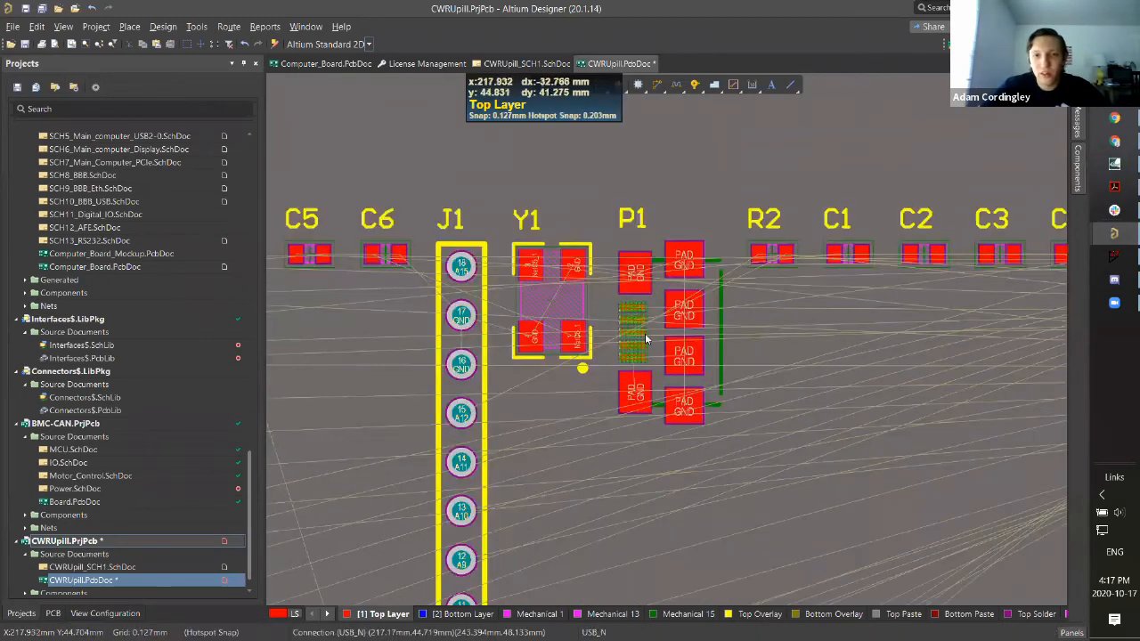
{"action": "scroll", "coordinate": [644, 335], "scroll_direction": "up", "scroll_amount": 3, "text": "ctrl"}
{"action": "scroll", "coordinate": [646, 334], "scroll_direction": "down", "scroll_amount": 6, "text": "ctrl"}
{"action": "scroll", "coordinate": [663, 367], "scroll_direction": "up", "scroll_amount": 3, "text": "shift"}
{"action": "scroll", "coordinate": [596, 393], "scroll_direction": "down", "scroll_amount": 3, "text": "ctrl"}
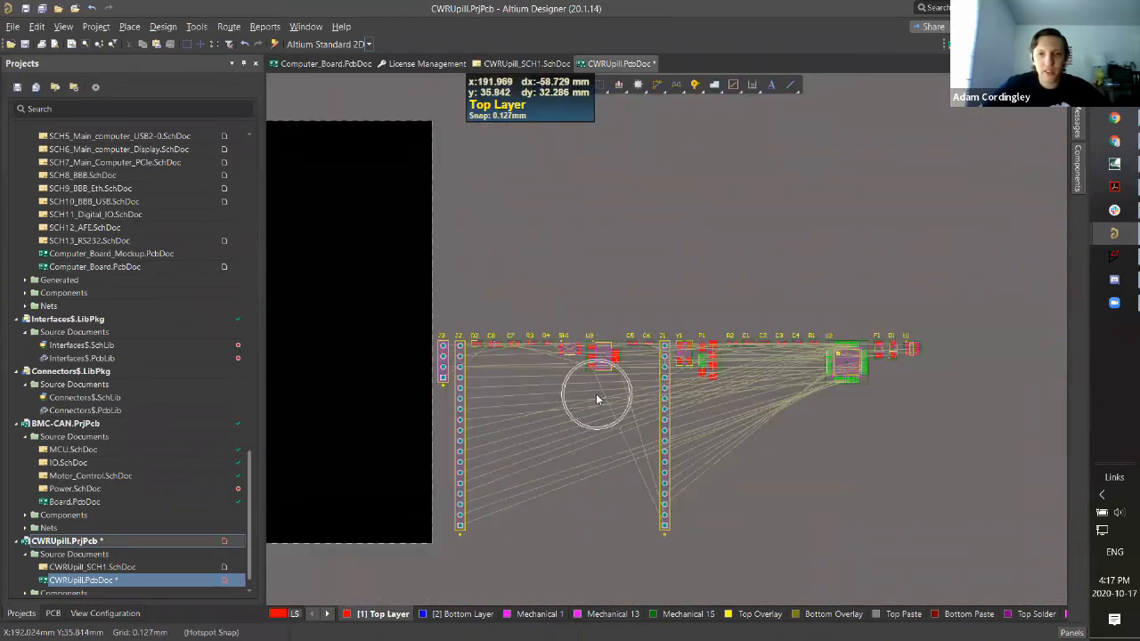
{"action": "scroll", "coordinate": [663, 382], "scroll_direction": "down", "scroll_amount": 3, "text": "shift"}
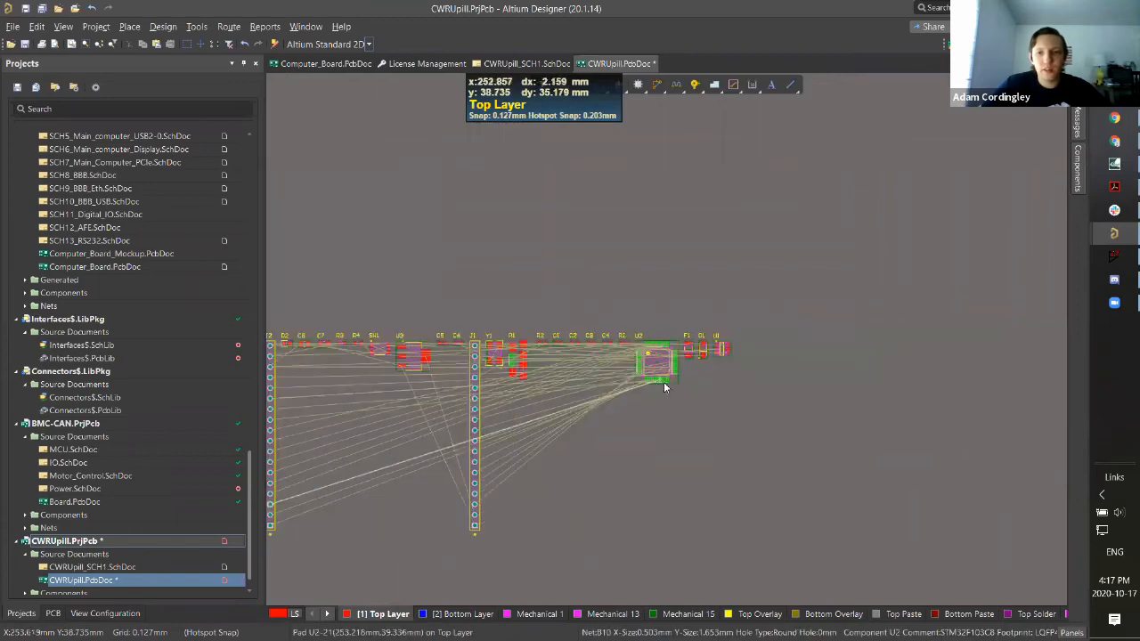
{"action": "scroll", "coordinate": [664, 382], "scroll_direction": "up", "scroll_amount": 5, "text": "ctrl"}
{"action": "scroll", "coordinate": [608, 376], "scroll_direction": "down", "scroll_amount": 3, "text": "ctrl"}
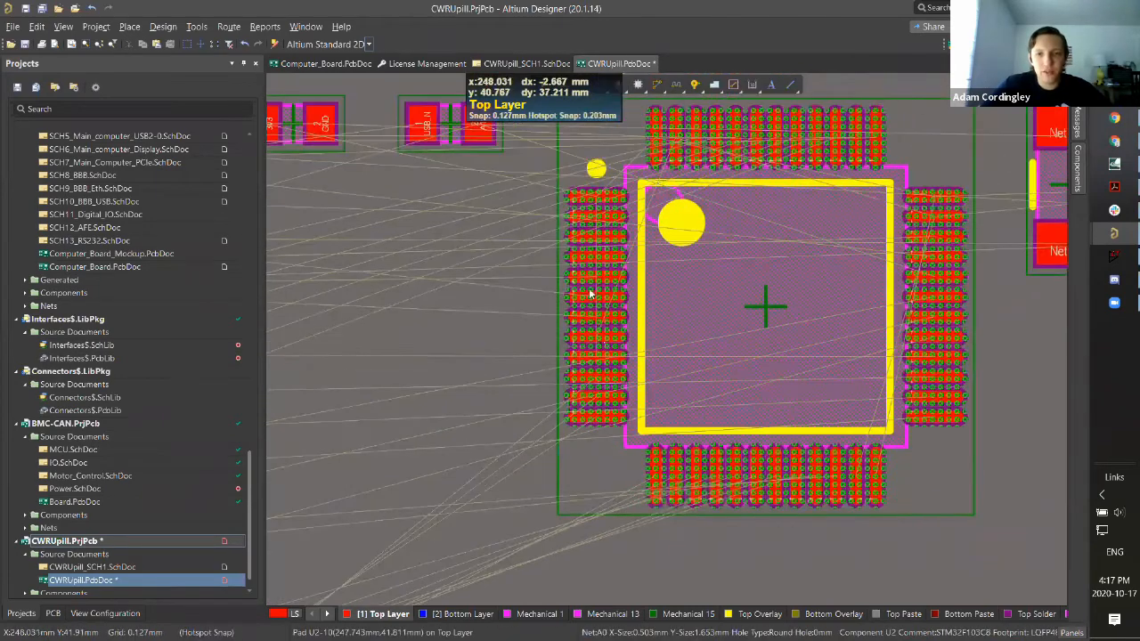
{"action": "scroll", "coordinate": [615, 381], "scroll_direction": "down", "scroll_amount": 1, "text": "ctrl"}
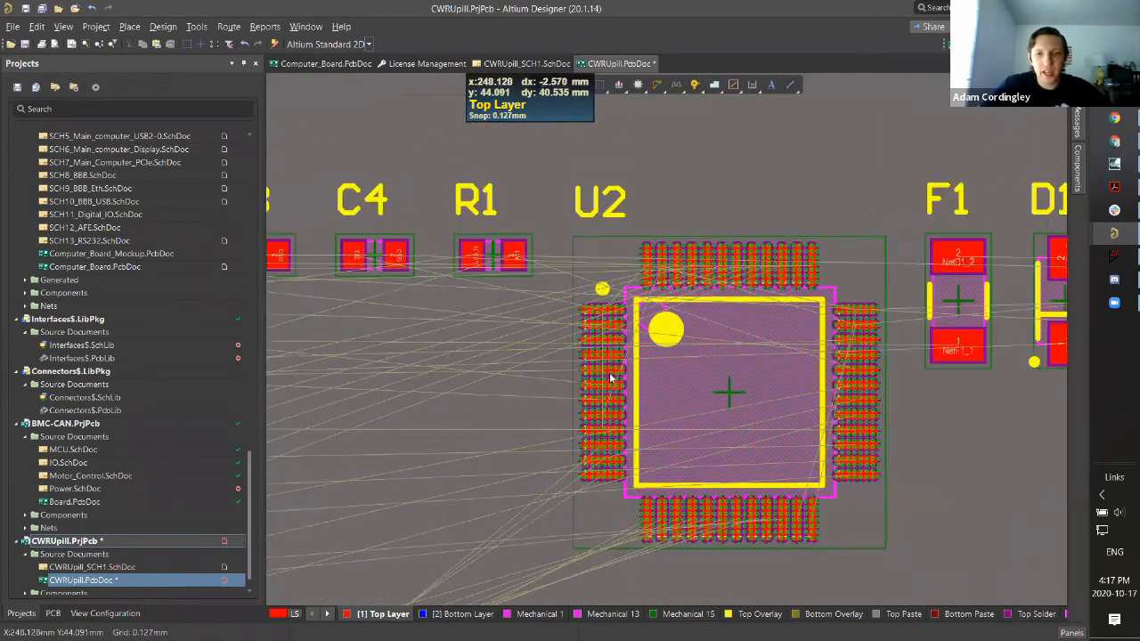
{"action": "scroll", "coordinate": [611, 379], "scroll_direction": "up", "scroll_amount": 3, "text": "ctrl"}
{"action": "scroll", "coordinate": [605, 378], "scroll_direction": "down", "scroll_amount": 3, "text": "ctrl"}
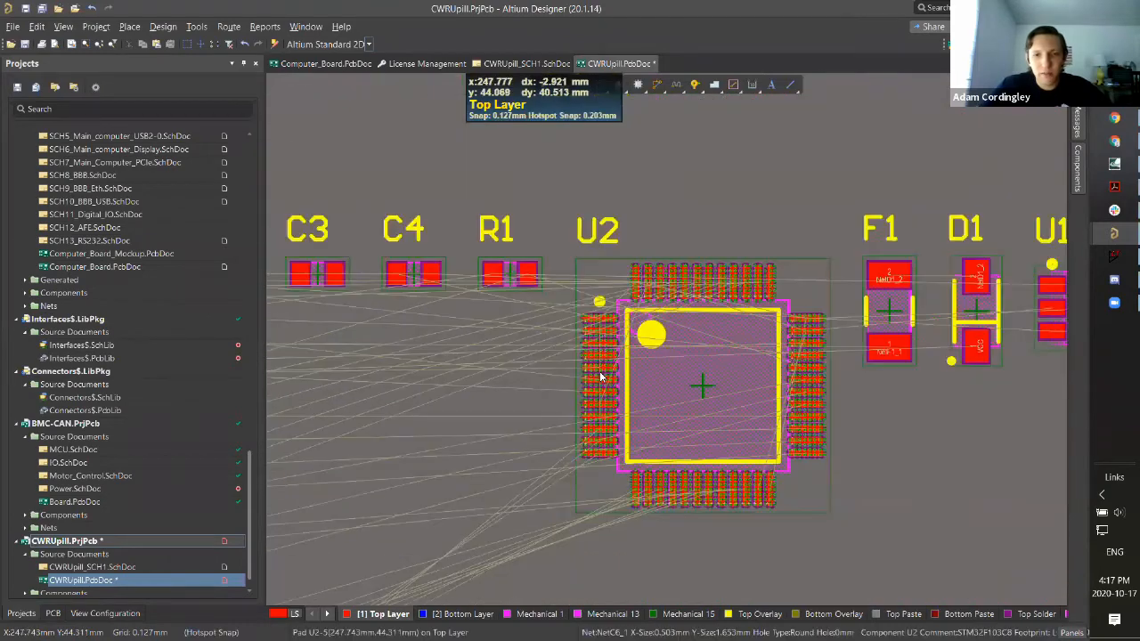
{"action": "scroll", "coordinate": [603, 377], "scroll_direction": "up", "scroll_amount": 4, "text": "ctrl"}
{"action": "scroll", "coordinate": [597, 329], "scroll_direction": "up", "scroll_amount": 4, "text": "ctrl"}
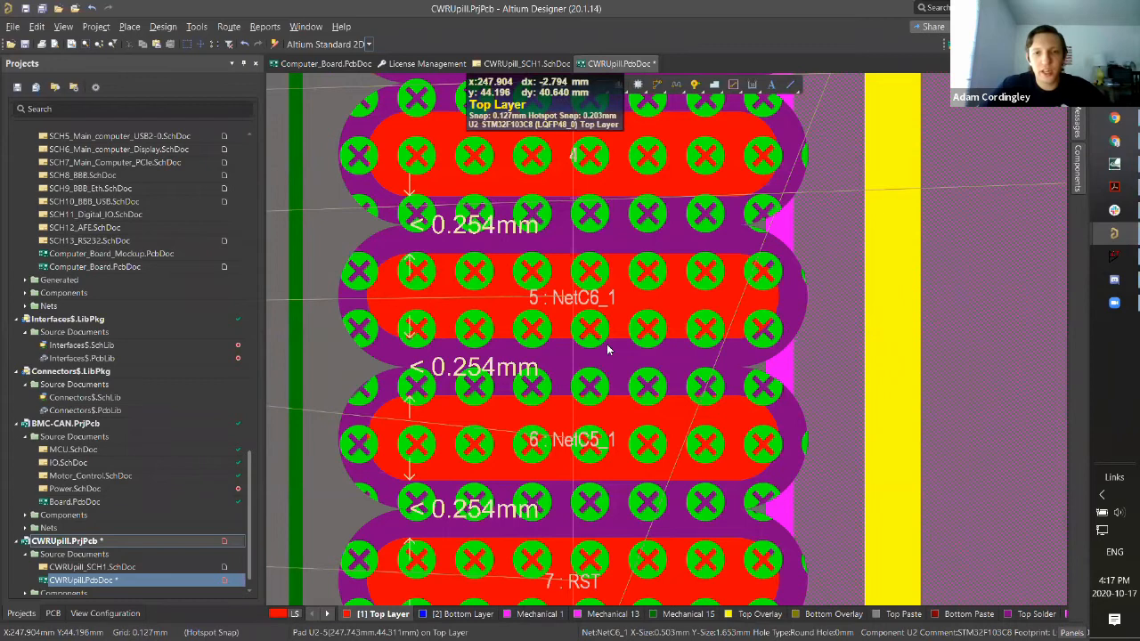
{"action": "scroll", "coordinate": [609, 367], "scroll_direction": "down", "scroll_amount": 2, "text": "ctrl"}
{"action": "scroll", "coordinate": [609, 367], "scroll_direction": "down", "scroll_amount": 3, "text": "ctrl"}
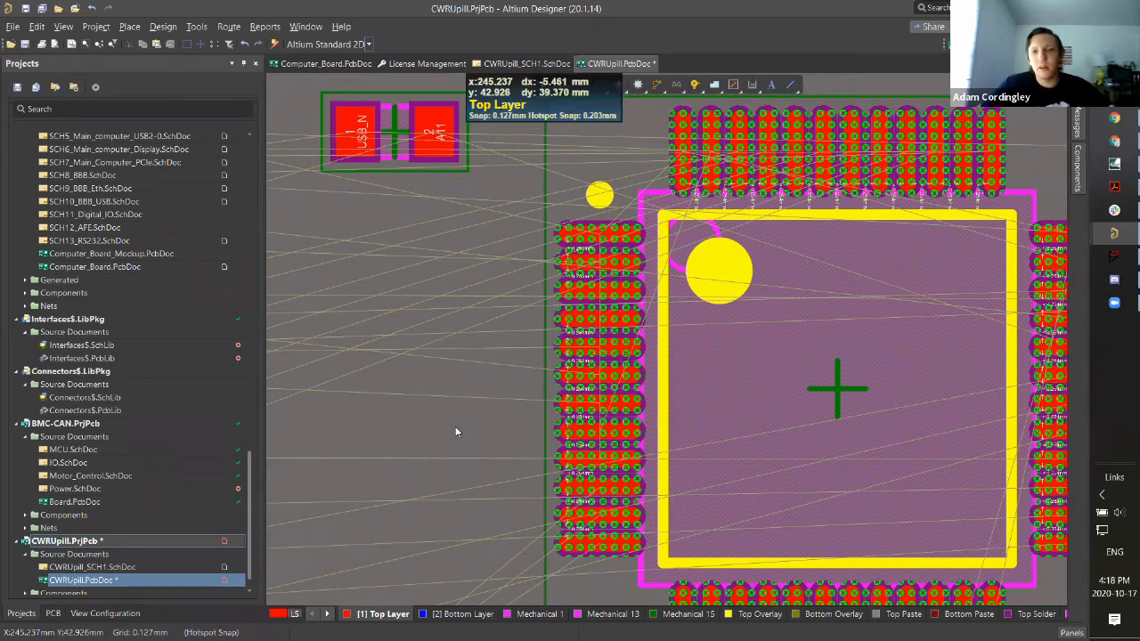
Step: Open the design rules for the CWRUpill board and look through the rule categories and the full rule list
{"action": "scroll", "coordinate": [436, 381], "scroll_direction": "down", "scroll_amount": 4, "text": "ctrl"}
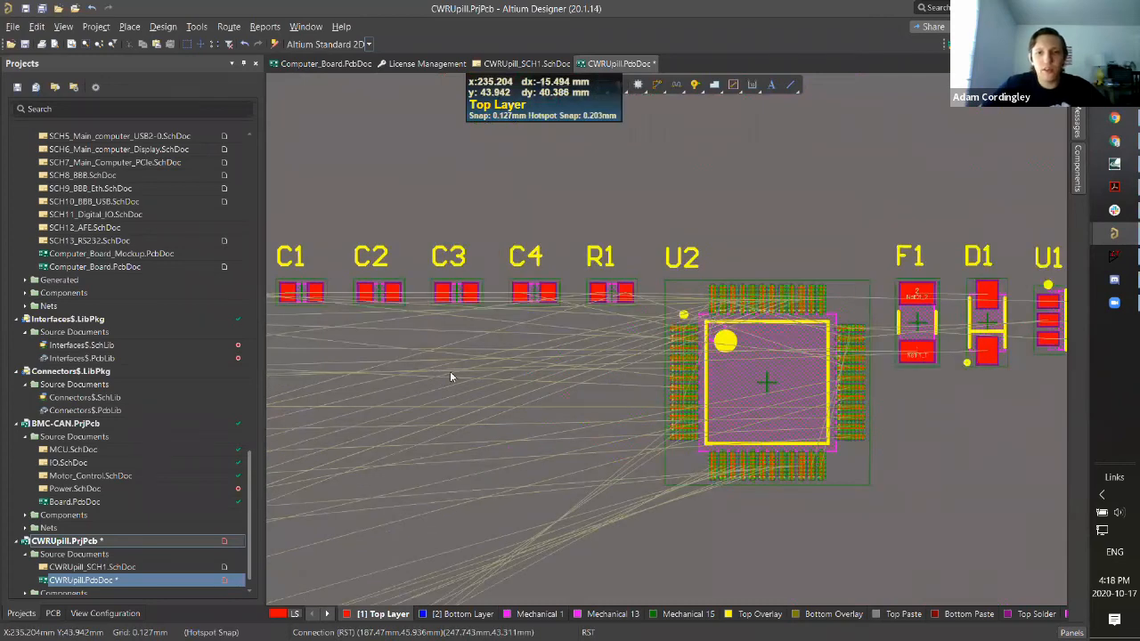
{"action": "scroll", "coordinate": [450, 371], "scroll_direction": "down", "scroll_amount": 2, "text": "ctrl"}
{"action": "scroll", "coordinate": [471, 383], "scroll_direction": "up", "scroll_amount": 5, "text": "shift"}
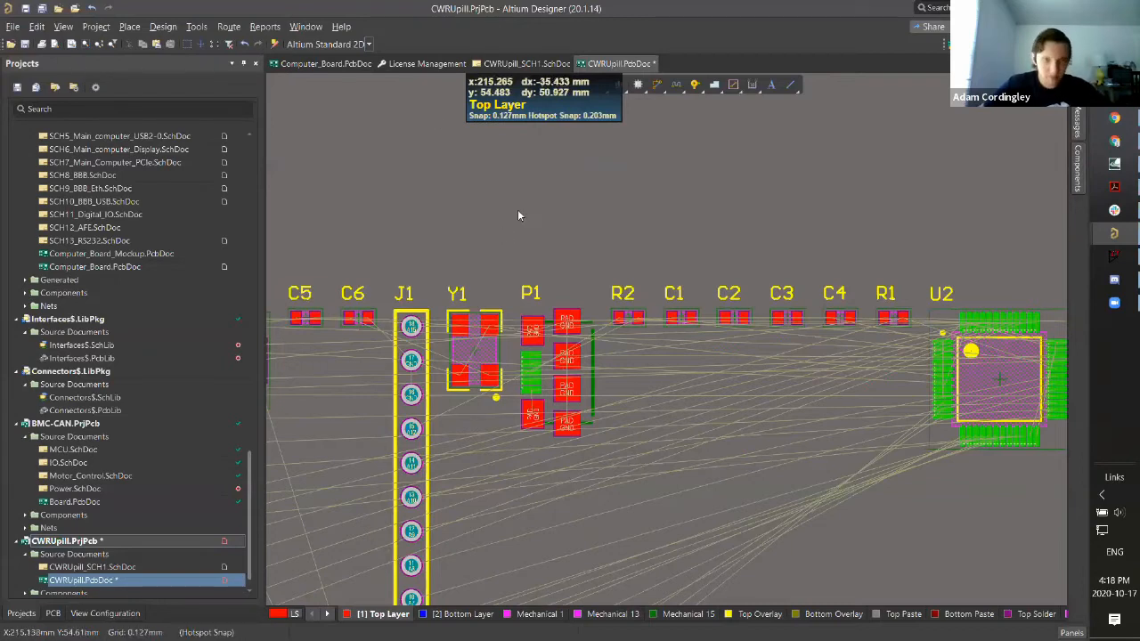
{"action": "left_click", "coordinate": [162, 26]}
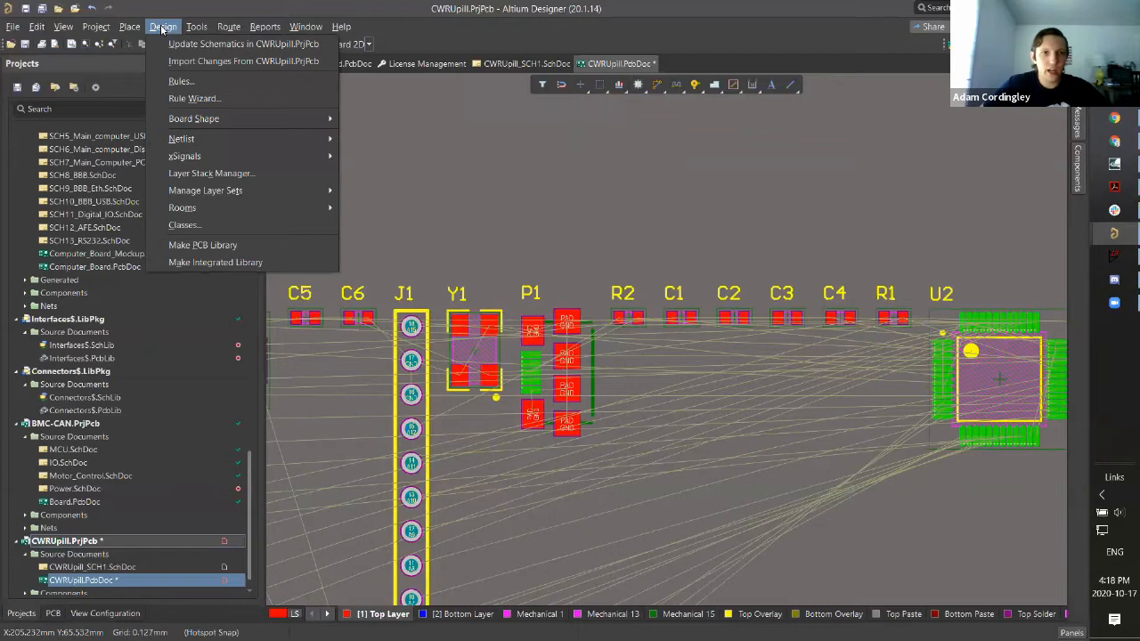
{"action": "left_click", "coordinate": [214, 82]}
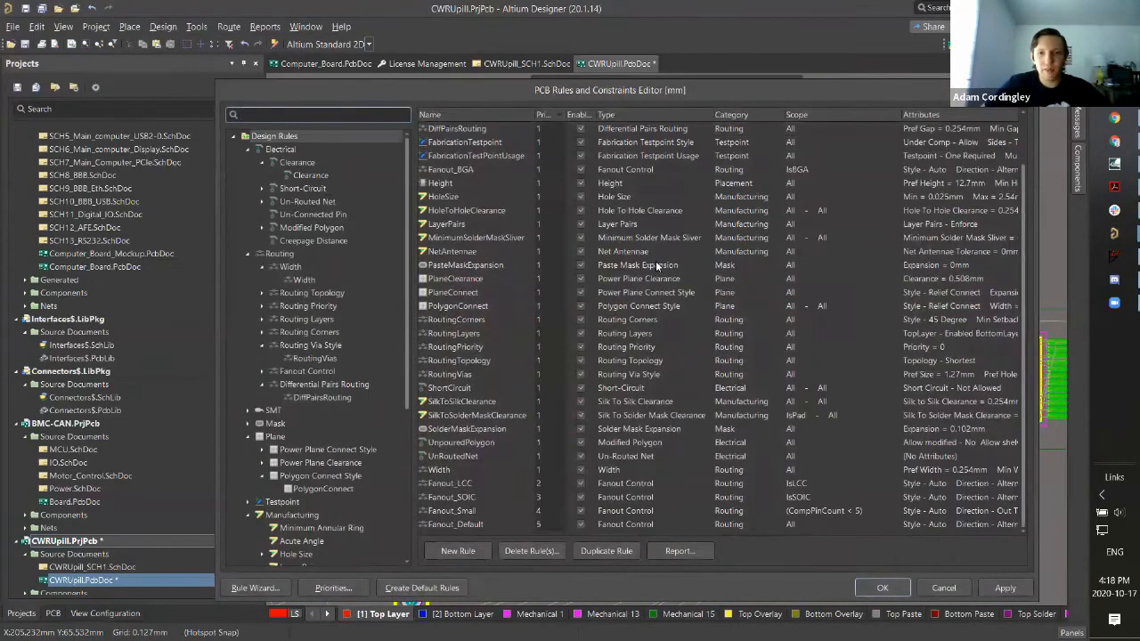
{"action": "scroll", "coordinate": [656, 266], "scroll_direction": "up", "scroll_amount": 2}
{"action": "scroll", "coordinate": [268, 183], "scroll_direction": "down", "scroll_amount": 6}
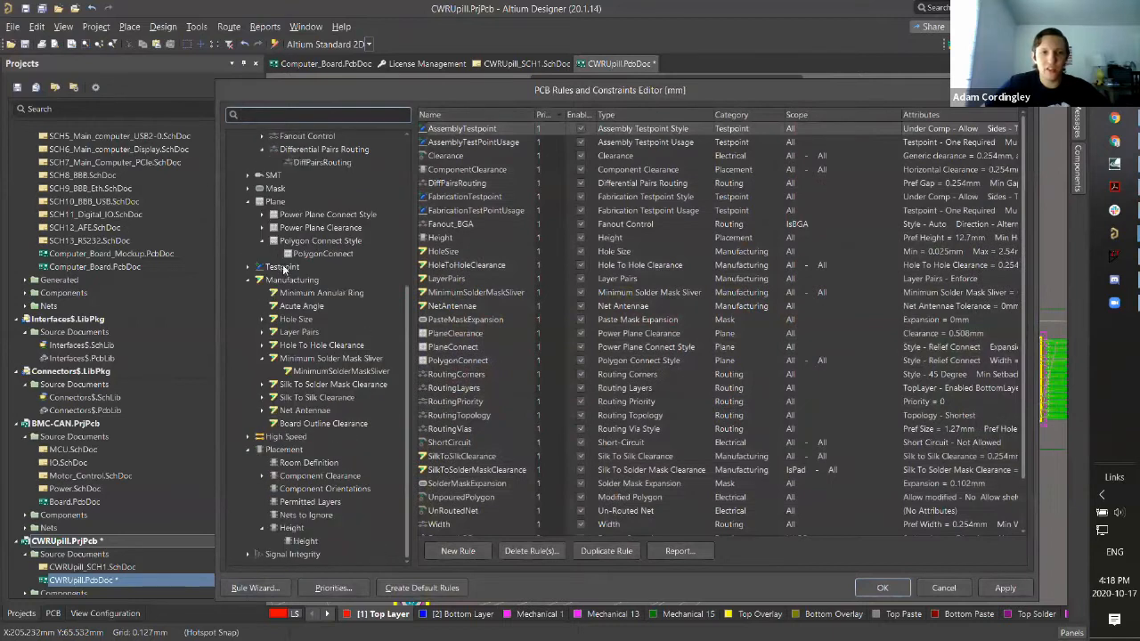
{"action": "scroll", "coordinate": [285, 267], "scroll_direction": "up", "scroll_amount": 6}
{"action": "scroll", "coordinate": [307, 286], "scroll_direction": "down", "scroll_amount": 5}
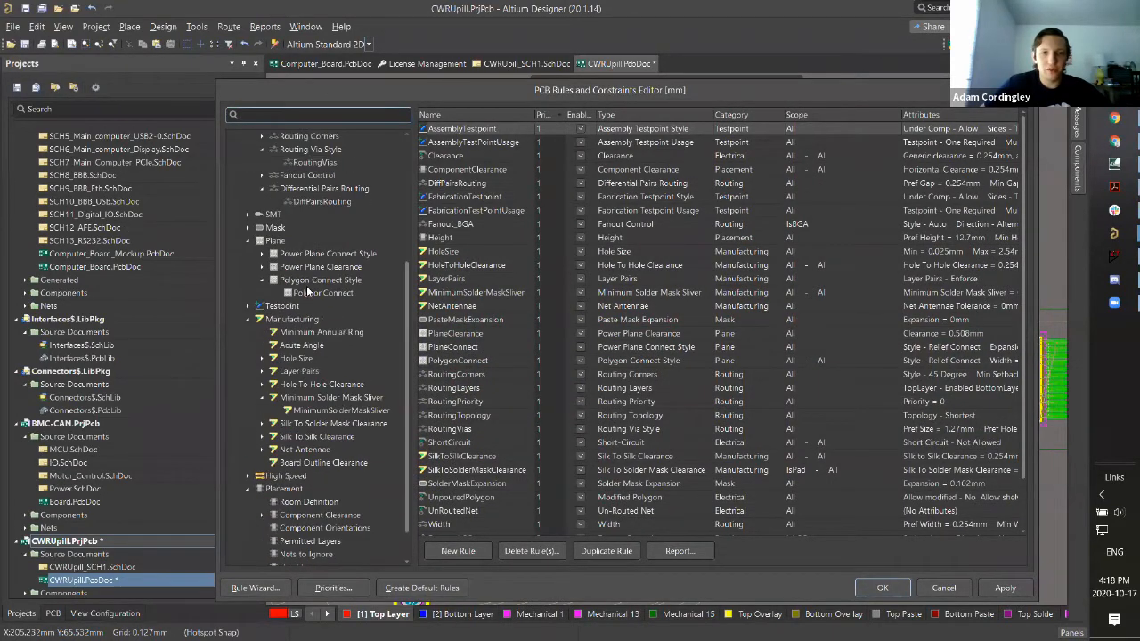
{"action": "scroll", "coordinate": [308, 374], "scroll_direction": "up", "scroll_amount": 5}
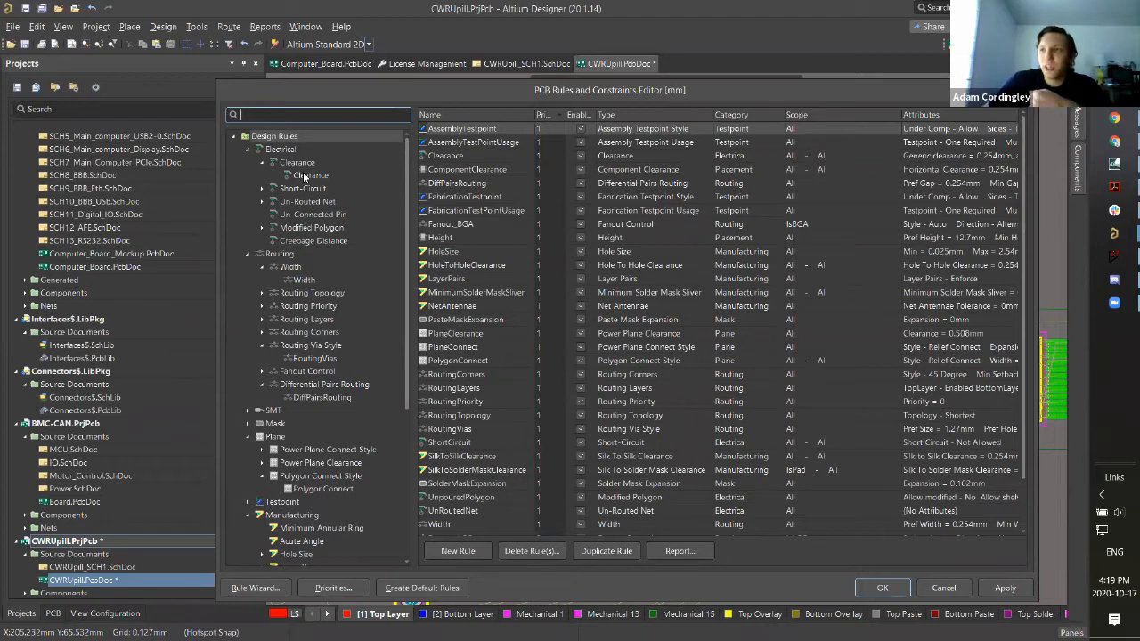
Step: Switch to Chrome and review the PCB Specifications on JLCPCB's Capabilities page
{"action": "left_click", "coordinate": [1114, 142]}
{"action": "left_click", "coordinate": [96, 13]}
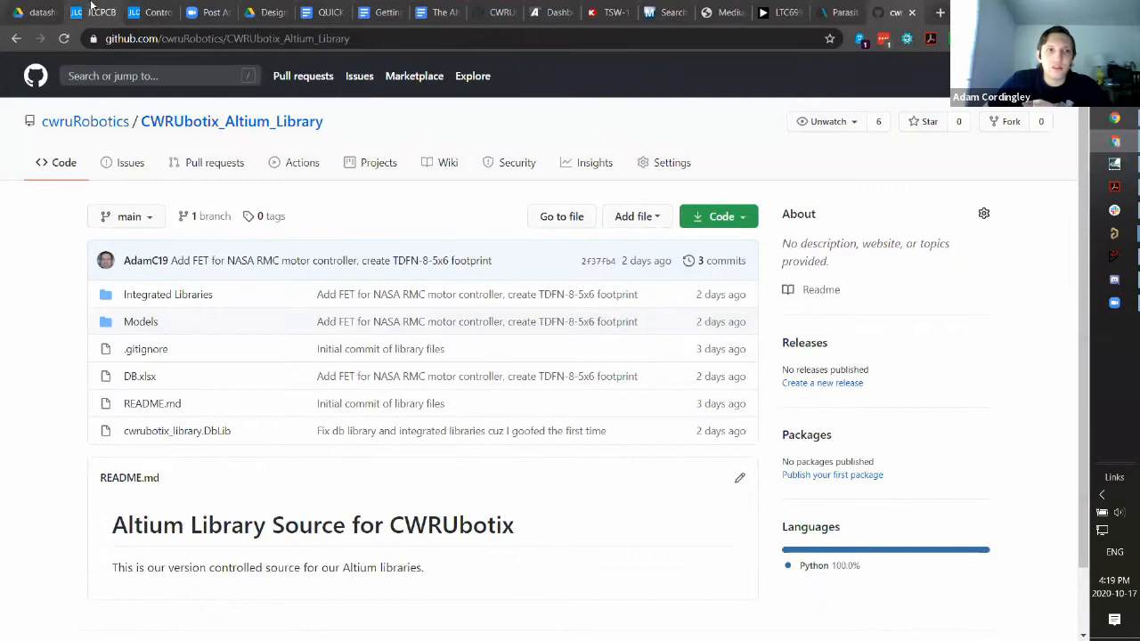
{"action": "scroll", "coordinate": [96, 156], "scroll_direction": "up", "scroll_amount": 3}
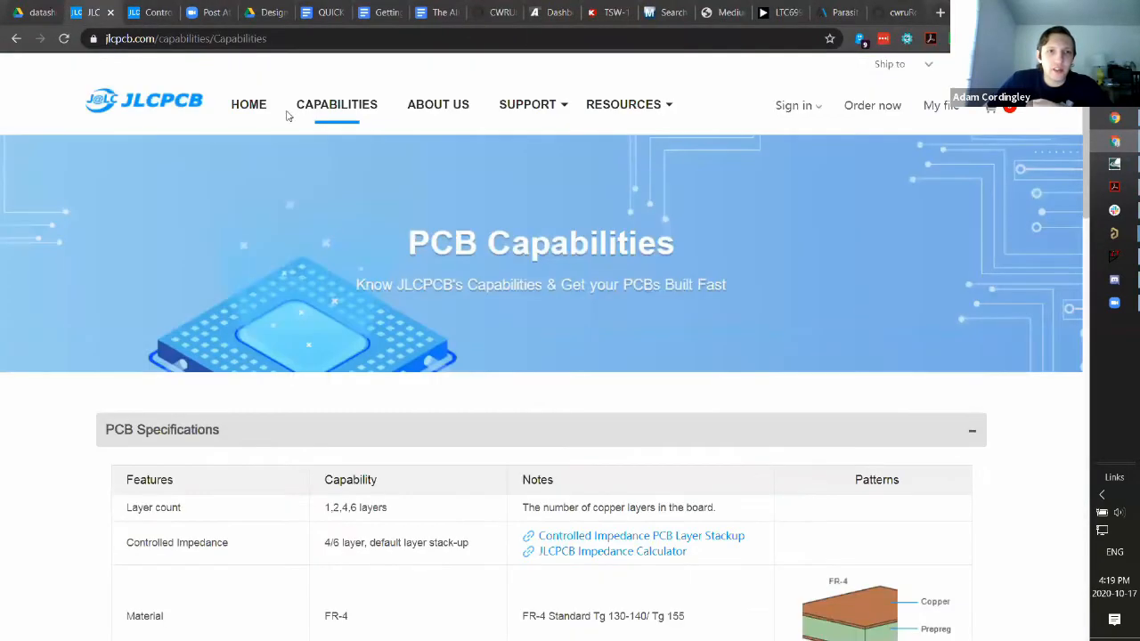
{"action": "left_click", "coordinate": [331, 108]}
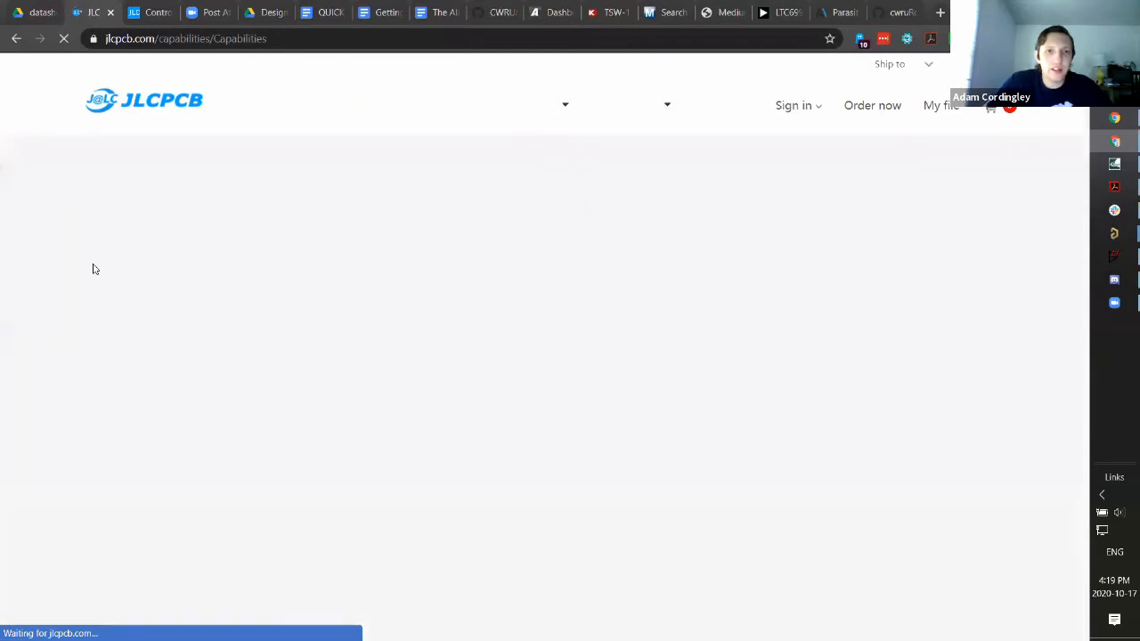
{"action": "scroll", "coordinate": [81, 297], "scroll_direction": "down", "scroll_amount": 3}
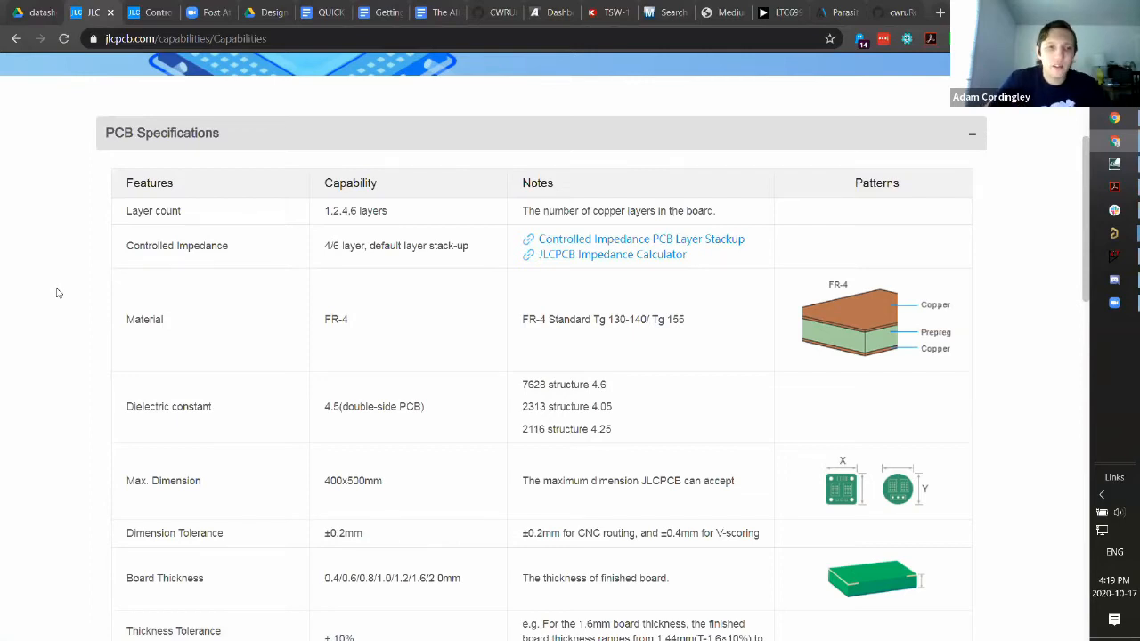
{"action": "scroll", "coordinate": [56, 292], "scroll_direction": "down", "scroll_amount": 2}
{"action": "scroll", "coordinate": [56, 293], "scroll_direction": "down", "scroll_amount": 4}
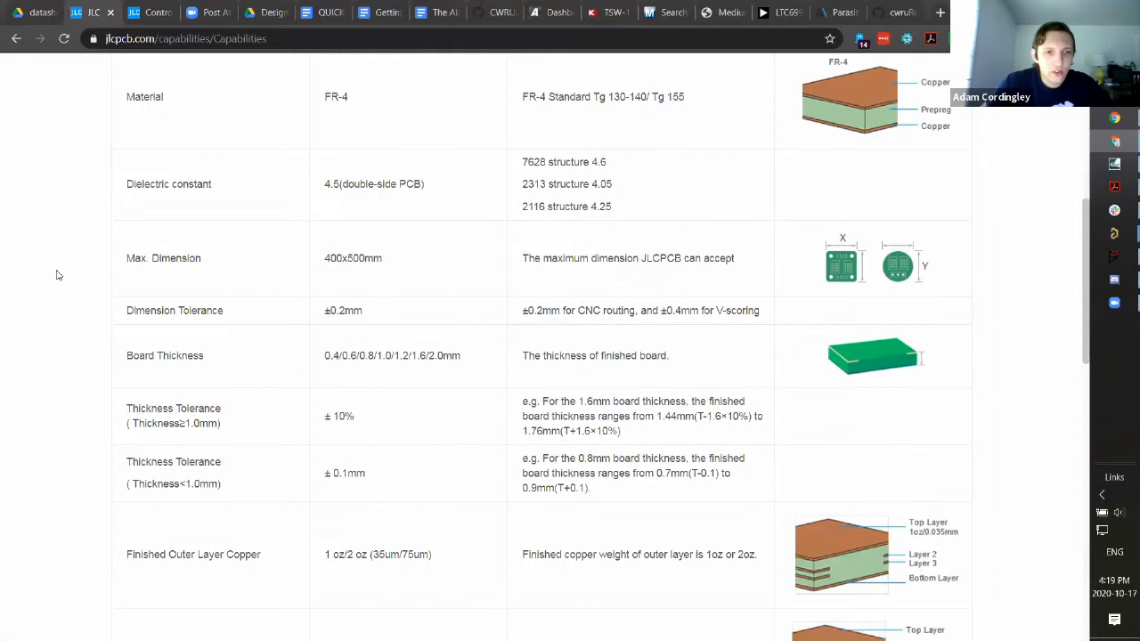
Step: Expand JLCPCB's minimum trace width and spacing section and examine the trace width limit for 1oz outer layers
{"action": "scroll", "coordinate": [54, 276], "scroll_direction": "down", "scroll_amount": 6}
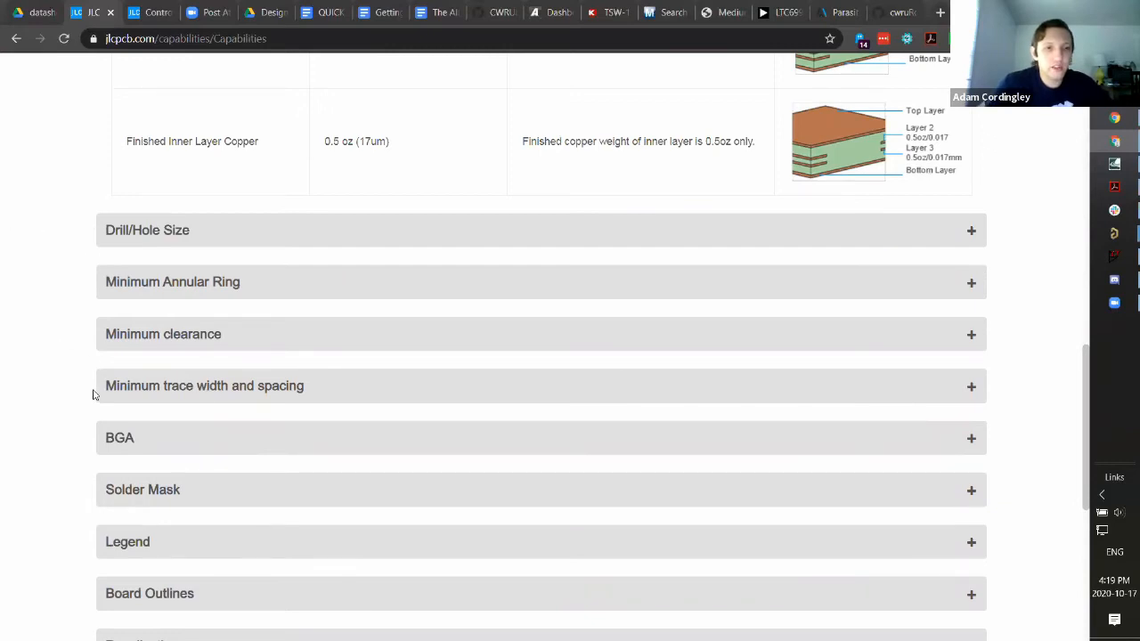
{"action": "left_click", "coordinate": [236, 394]}
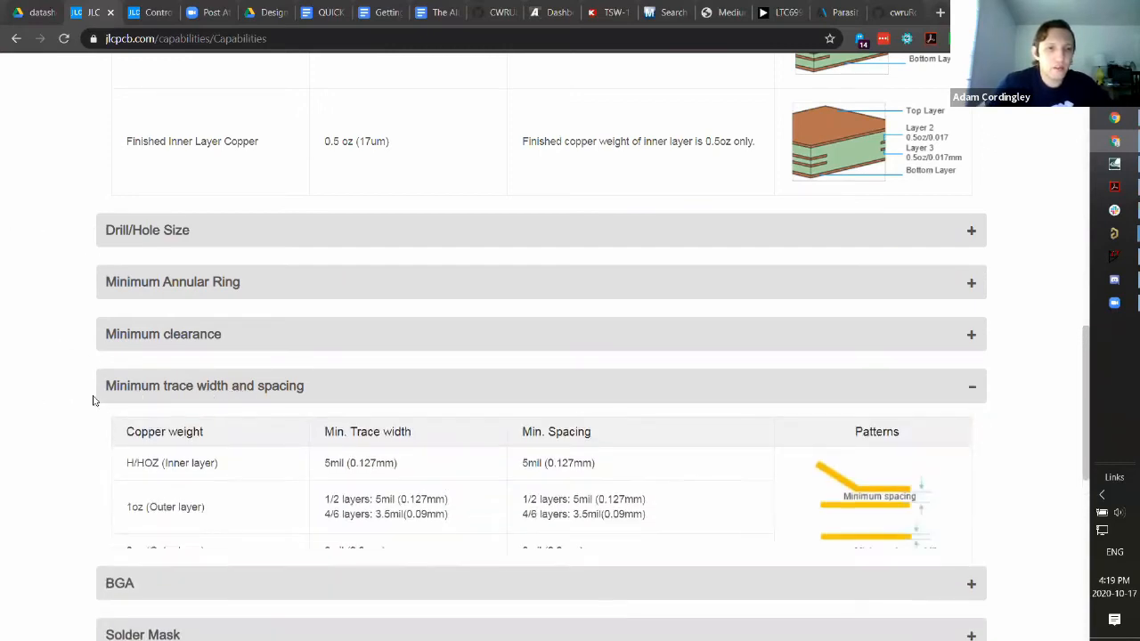
{"action": "scroll", "coordinate": [81, 405], "scroll_direction": "down", "scroll_amount": 1}
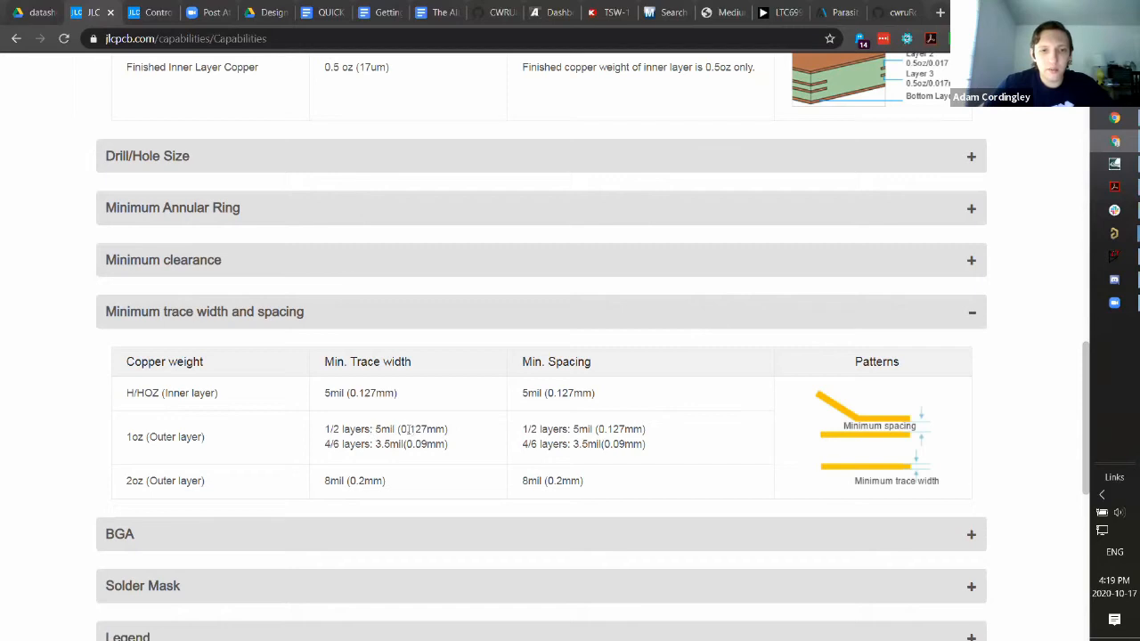
{"action": "left_click_drag", "start_coordinate": [407, 429], "coordinate": [460, 433]}
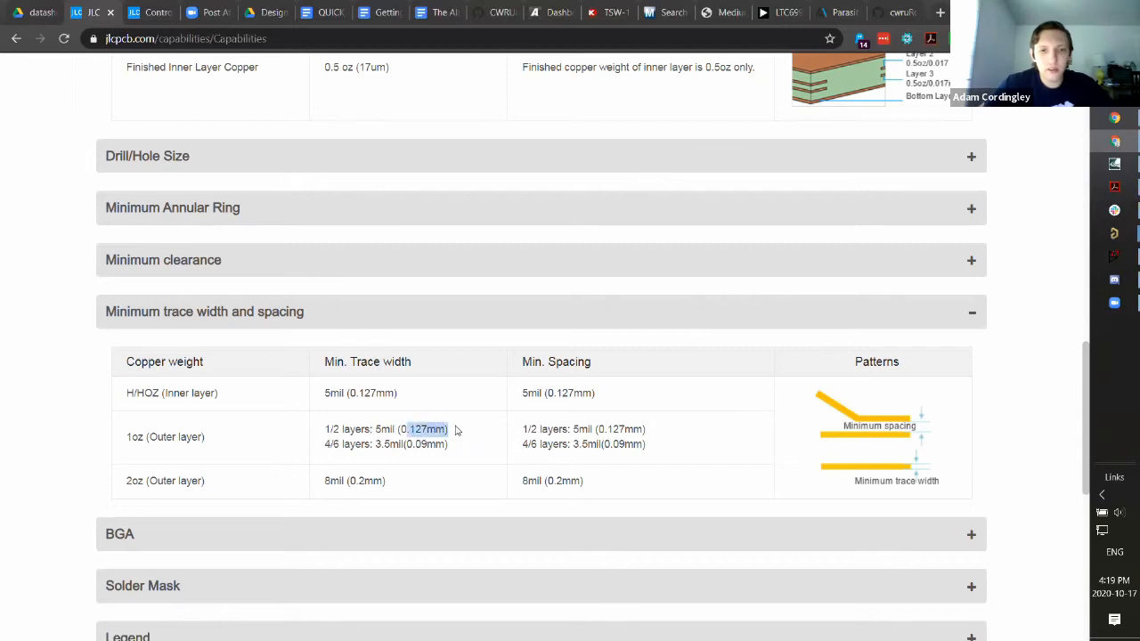
{"action": "left_click", "coordinate": [417, 434]}
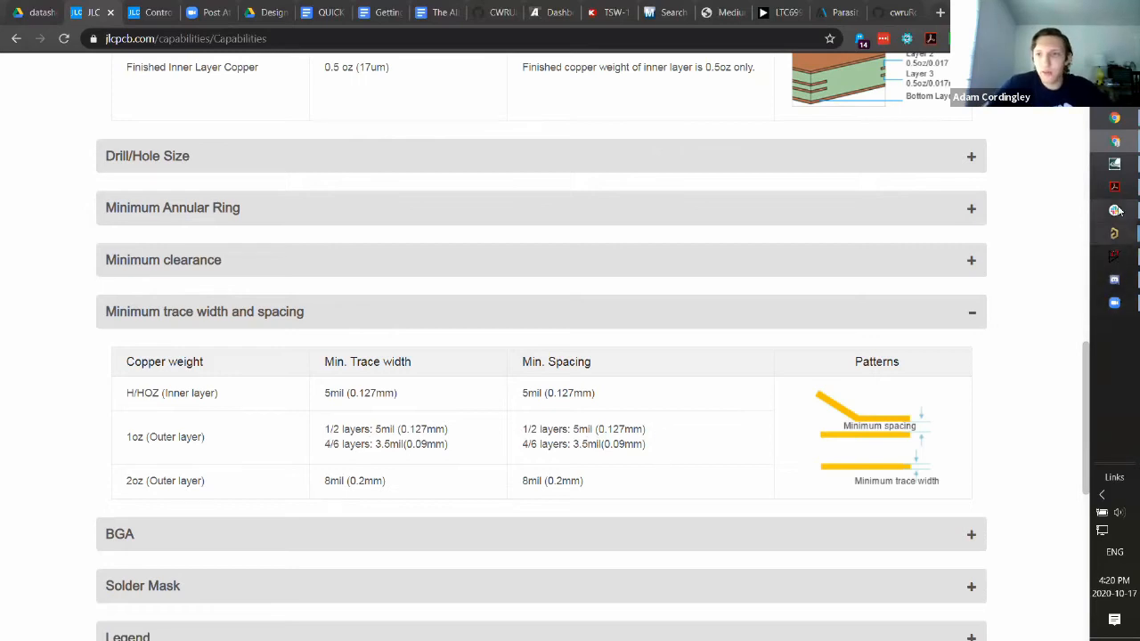
Step: Switch back to Altium Designer and set the track-to-track clearance in the electrical Clearance rule to 0.15 mm
{"action": "mouse_move", "coordinate": [1115, 234]}
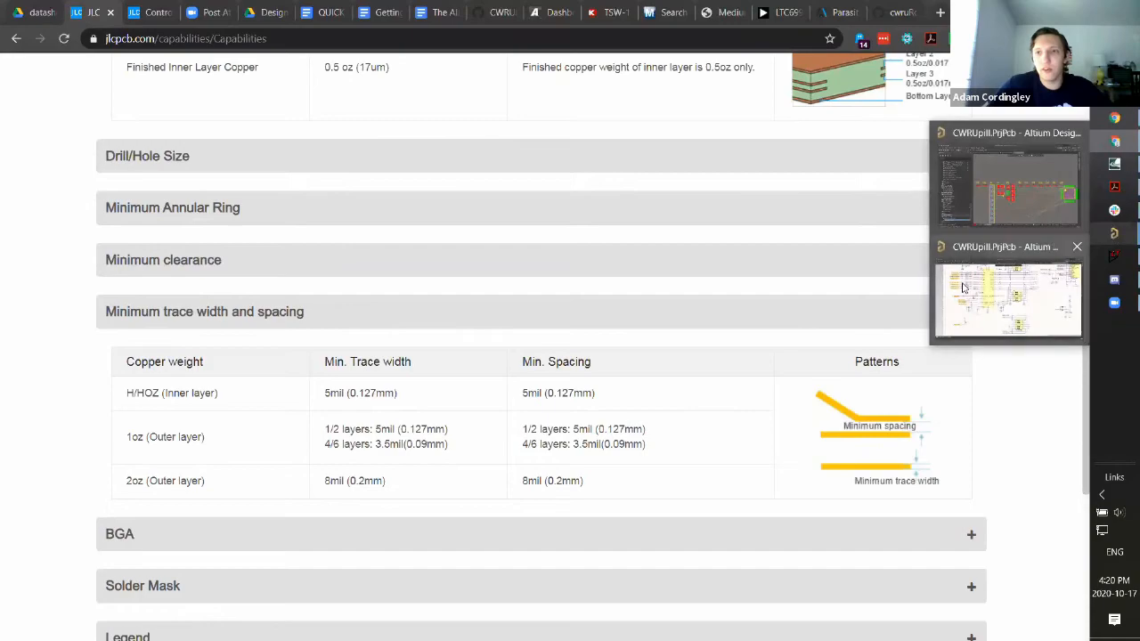
{"action": "left_click", "coordinate": [1012, 214]}
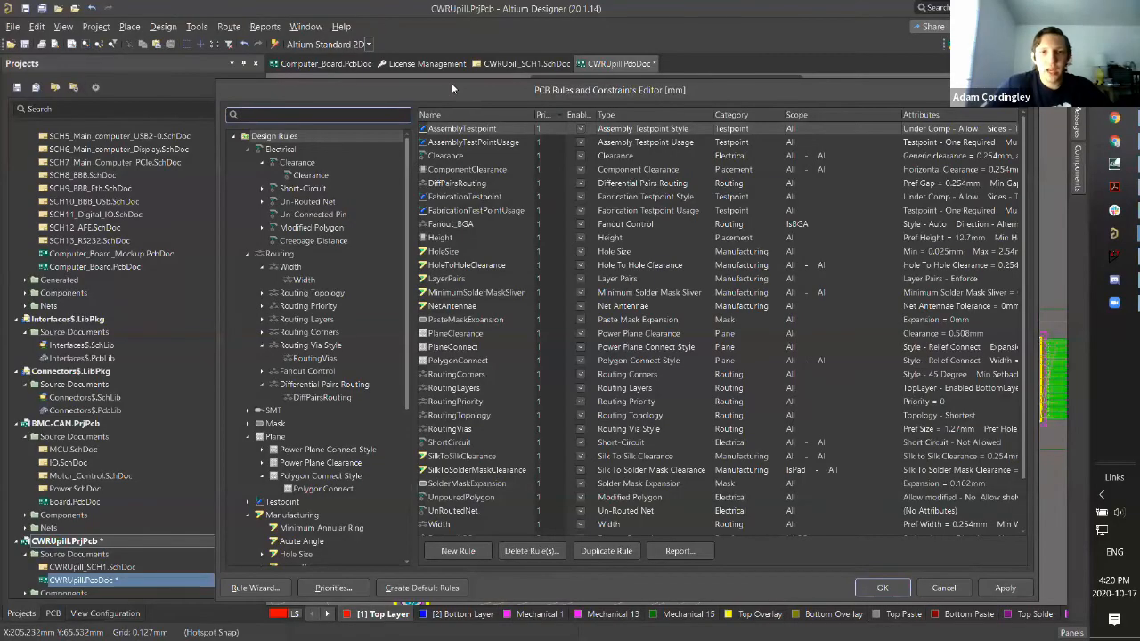
{"action": "left_click_drag", "start_coordinate": [451, 88], "coordinate": [414, 91]}
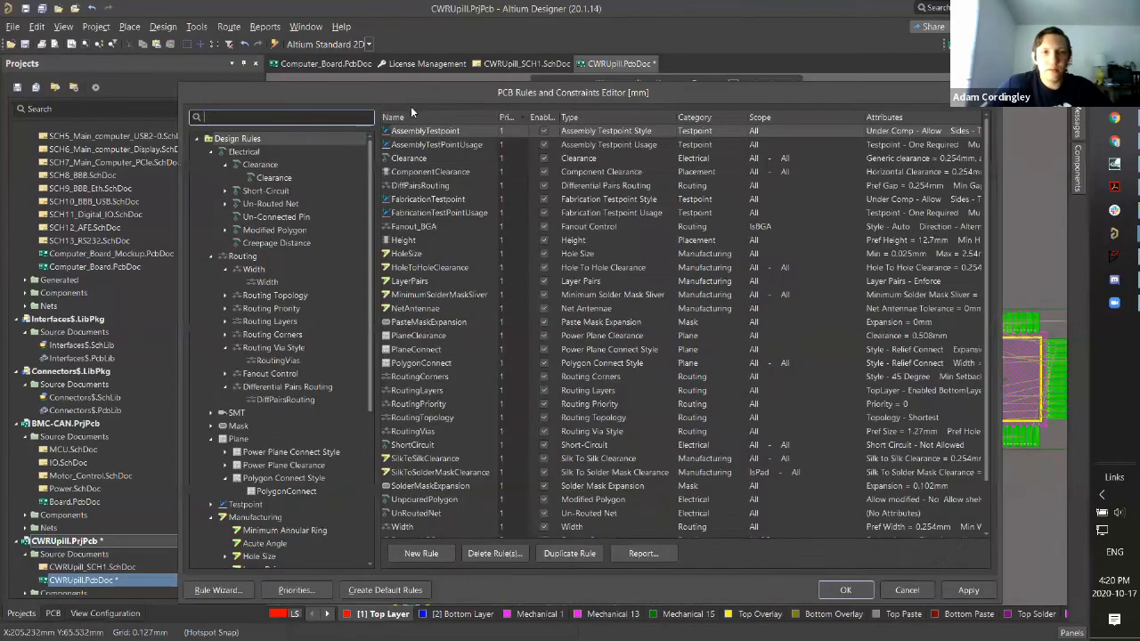
{"action": "left_click", "coordinate": [274, 177]}
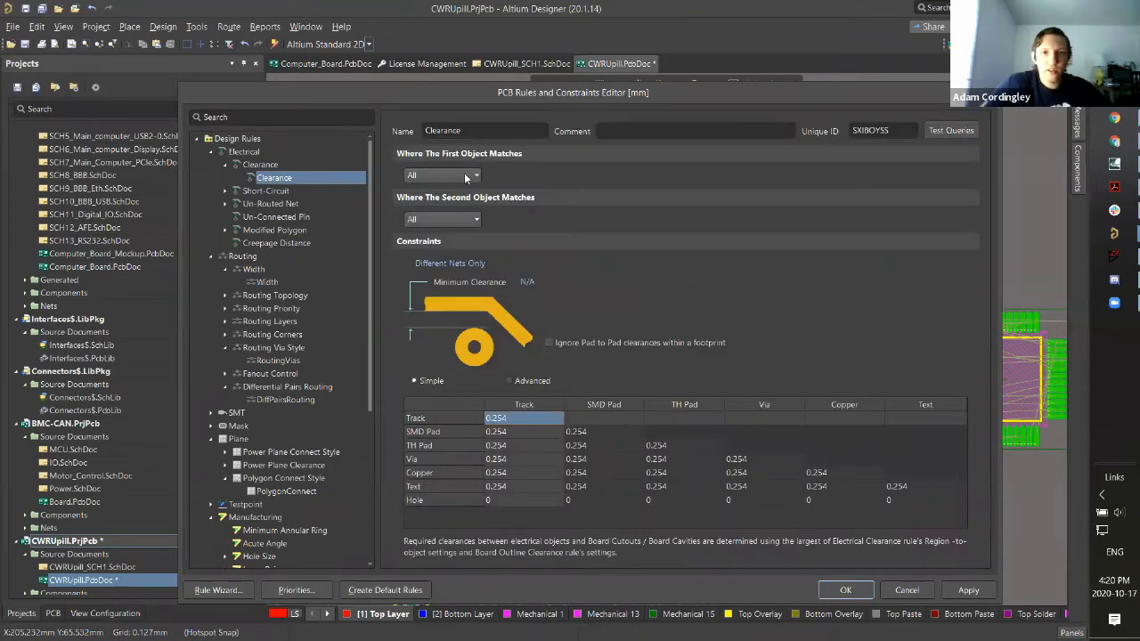
{"action": "left_click", "coordinate": [513, 420]}
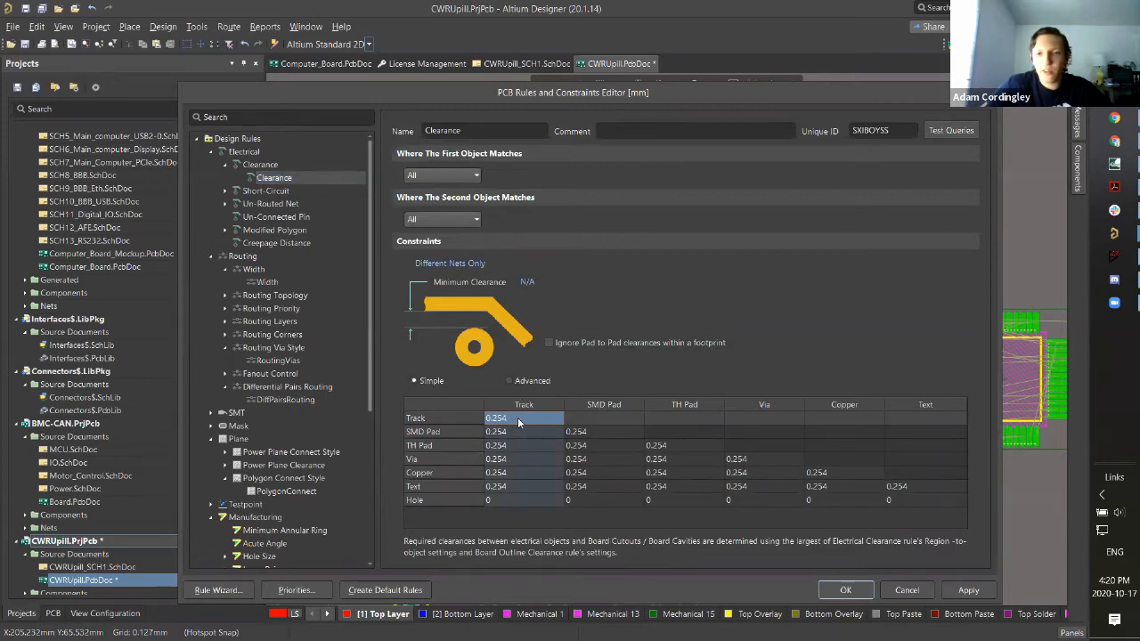
{"action": "mouse_move", "coordinate": [517, 420]}
{"action": "left_mouse_down"}
{"action": "mouse_move", "coordinate": [883, 504]}
{"action": "mouse_move", "coordinate": [901, 492]}
{"action": "mouse_move", "coordinate": [519, 419]}
{"action": "left_mouse_up"}
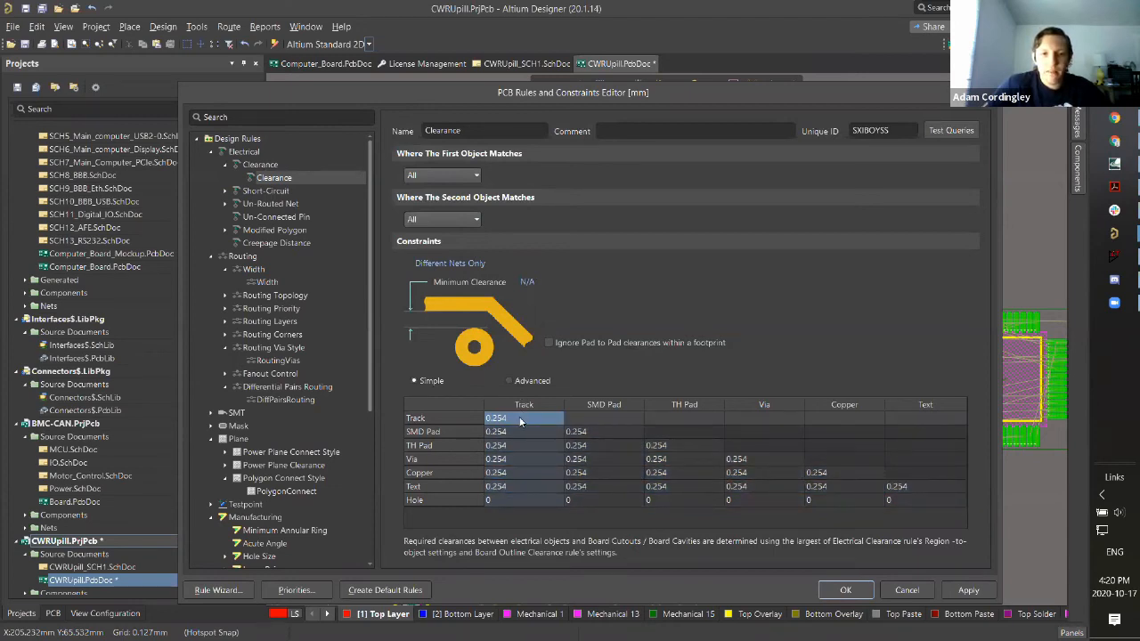
{"action": "type", "text": ".15"}
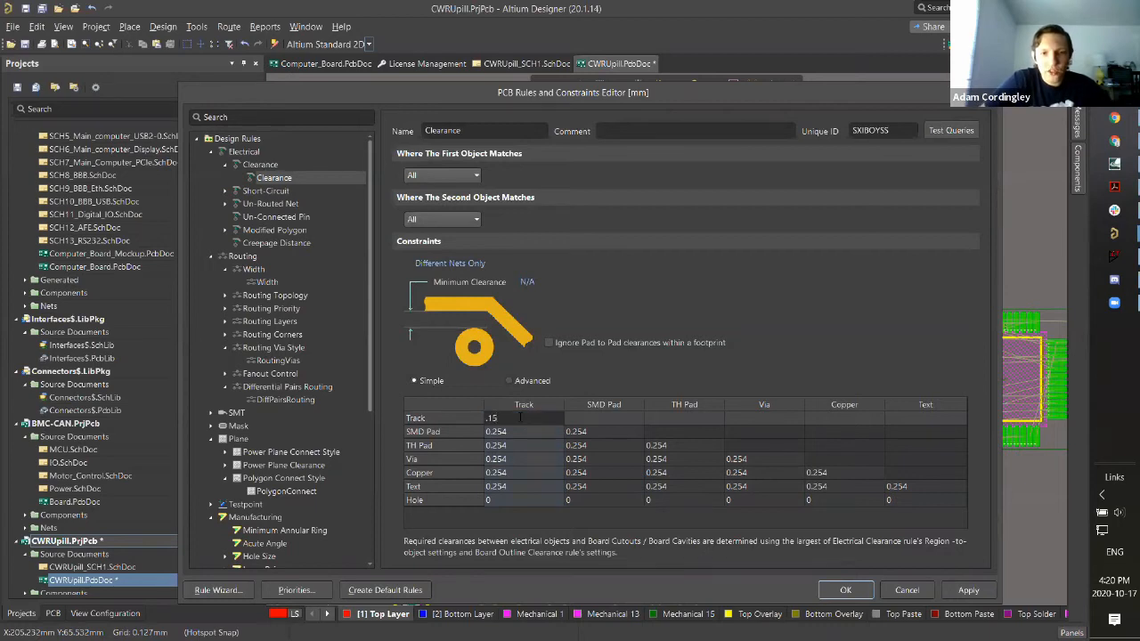
{"action": "key", "text": "Return"}
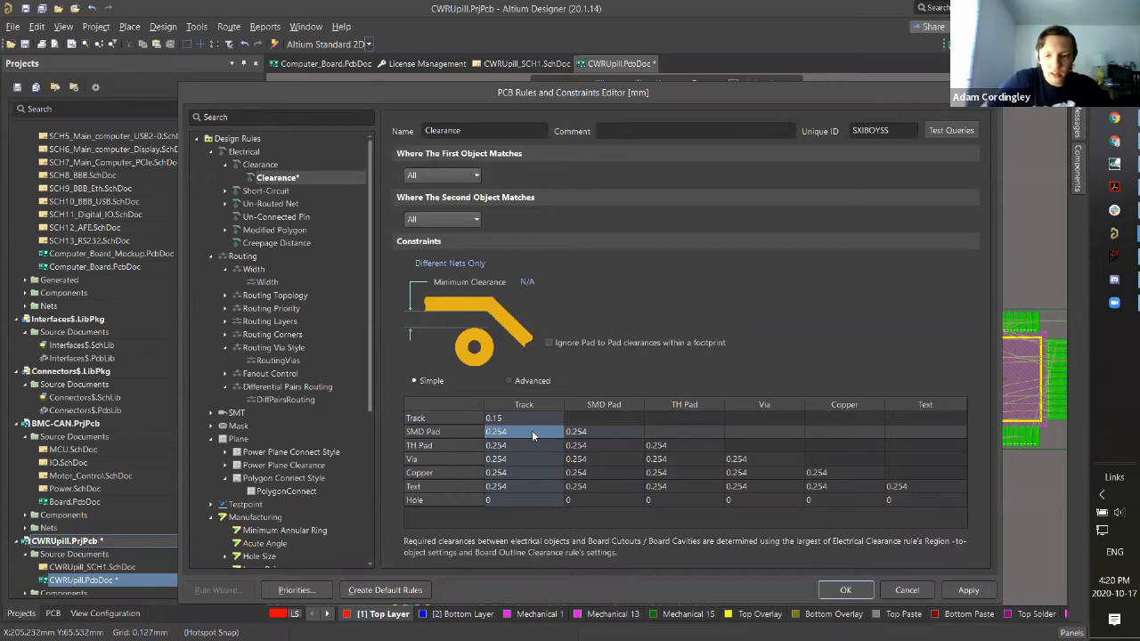
Step: Select the SMD Pad clearances to Track and to SMD Pad in the Clearance rule's constraint matrix
{"action": "left_click_drag", "start_coordinate": [532, 430], "coordinate": [588, 437]}
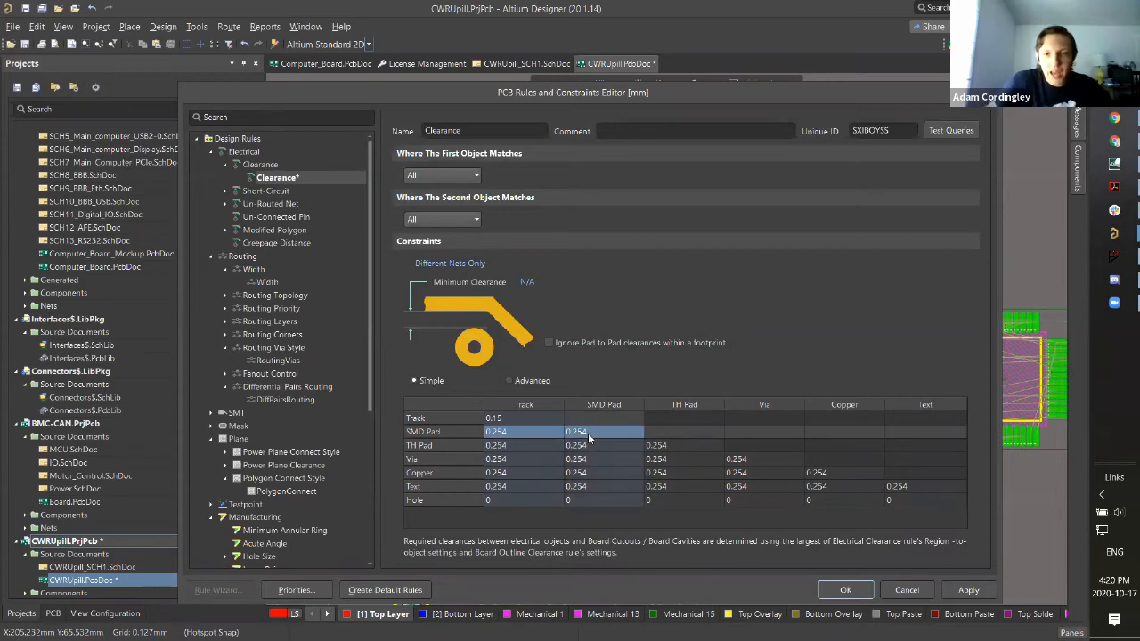
Step: Set all SMD Pad, TH Pad and Via row clearances in the Clearance rule to 0.15 mm
{"action": "type", "text": ".15"}
{"action": "key", "text": "Return"}
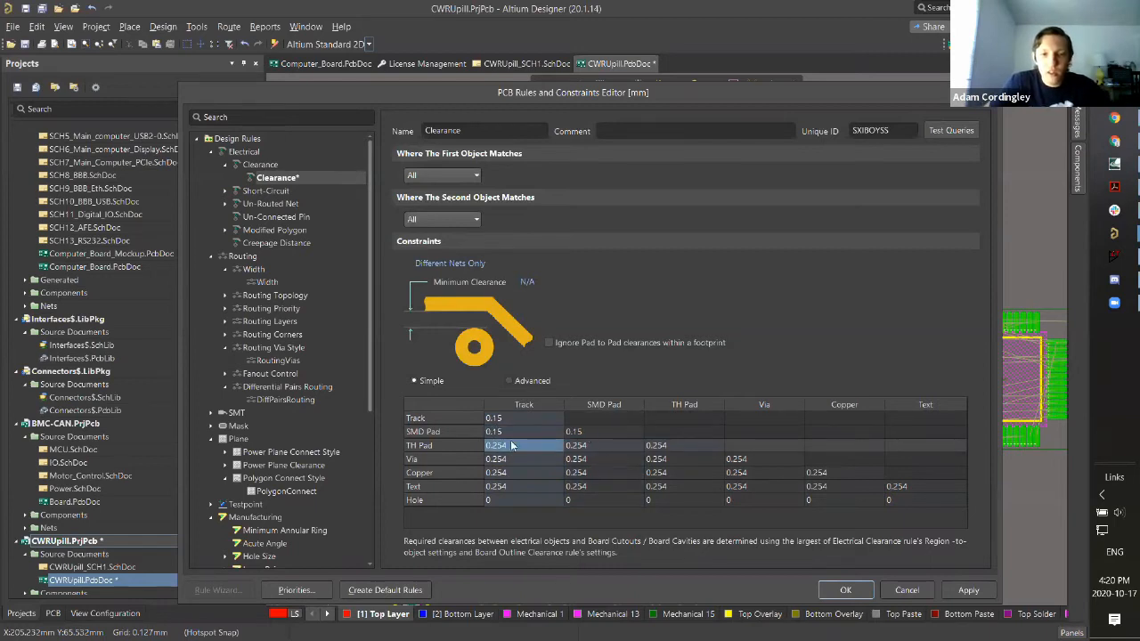
{"action": "left_click_drag", "start_coordinate": [527, 445], "coordinate": [696, 444]}
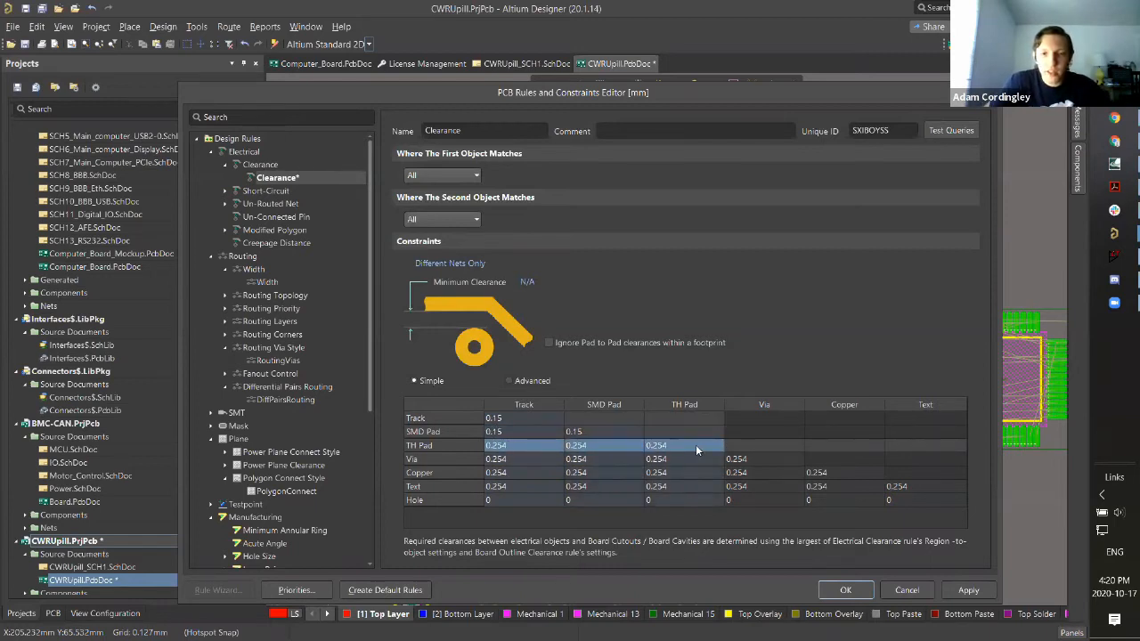
{"action": "type", "text": ".15"}
{"action": "key", "text": "Return"}
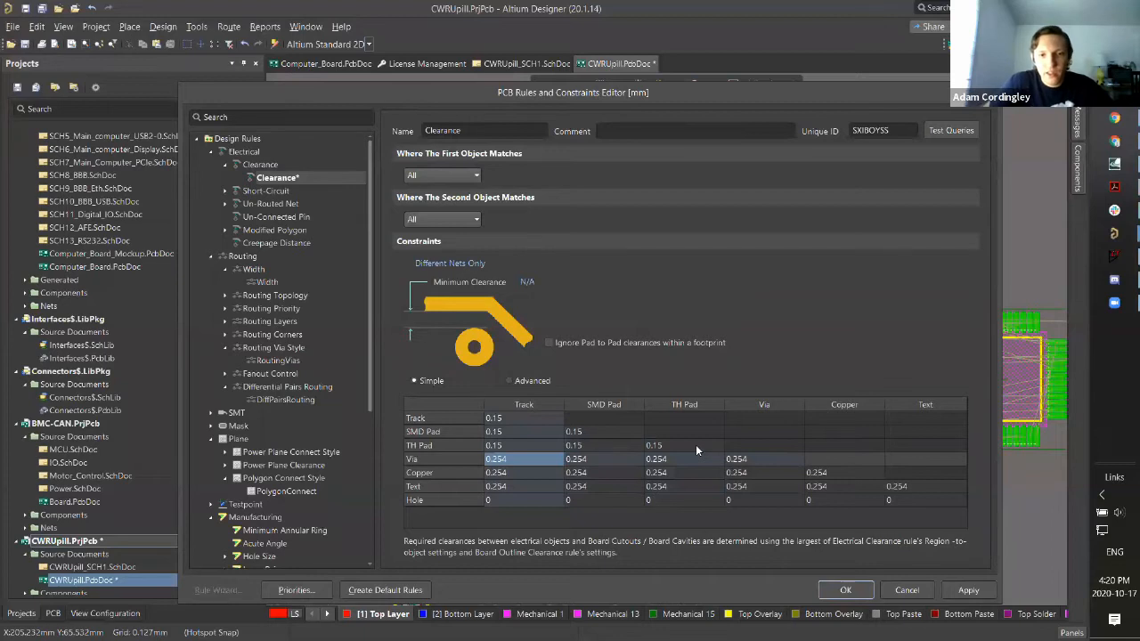
{"action": "left_click_drag", "start_coordinate": [499, 460], "coordinate": [763, 462]}
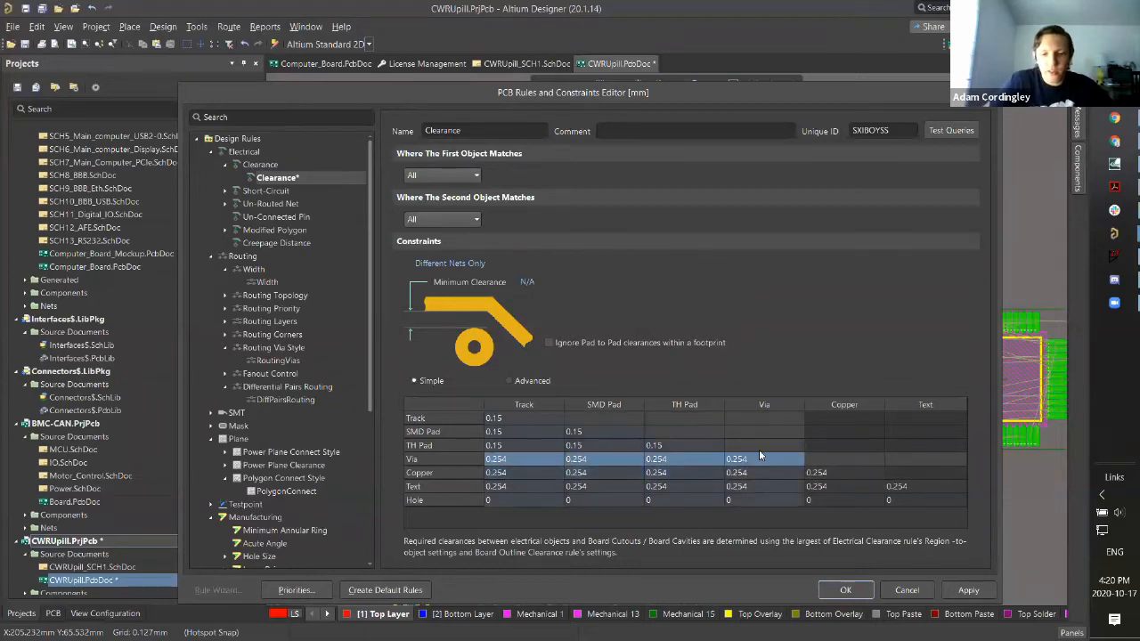
{"action": "type", "text": ".15"}
{"action": "key", "text": "Return"}
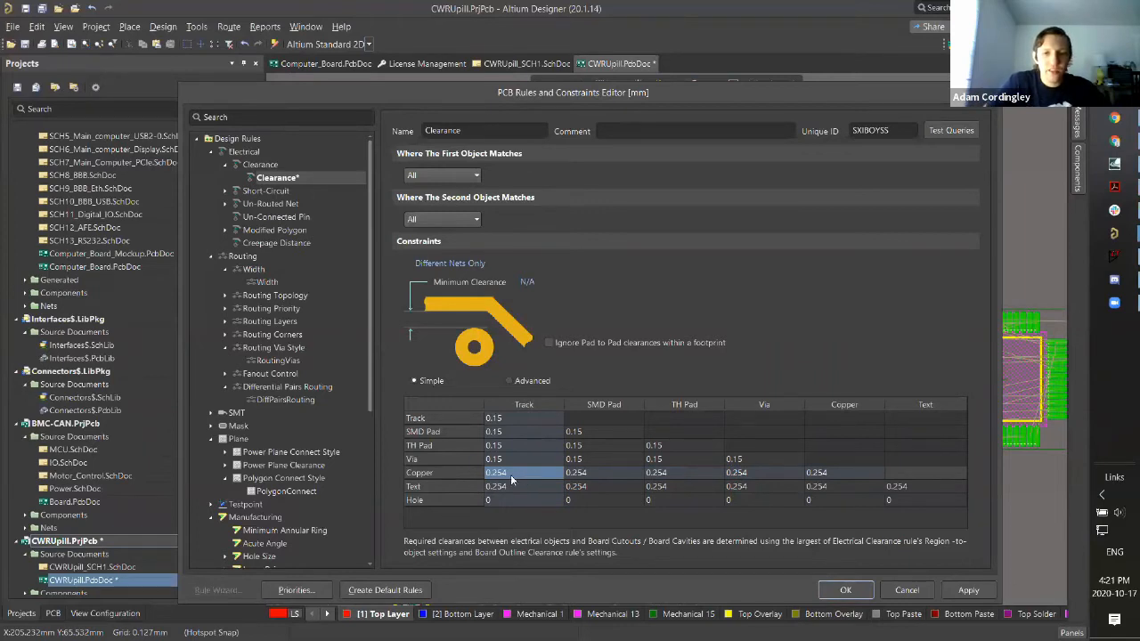
Step: Set every clearance in the Copper row of the Clearance rule to 0.25 mm
{"action": "left_click_drag", "start_coordinate": [530, 479], "coordinate": [836, 473]}
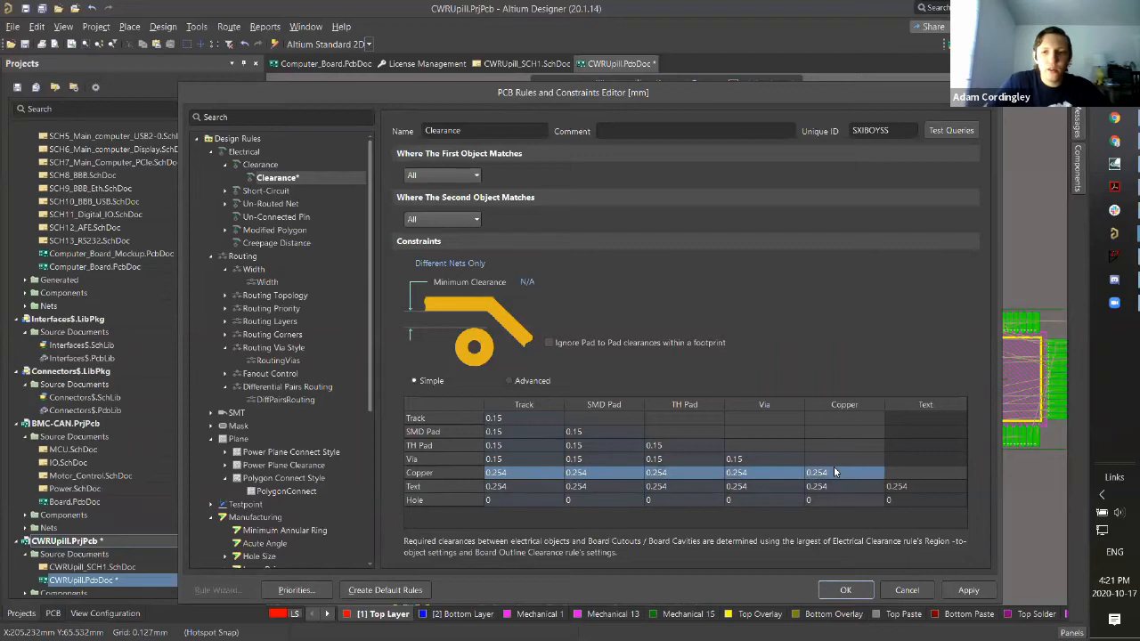
{"action": "left_click", "coordinate": [836, 473]}
{"action": "left_click_drag", "start_coordinate": [510, 478], "coordinate": [825, 477]}
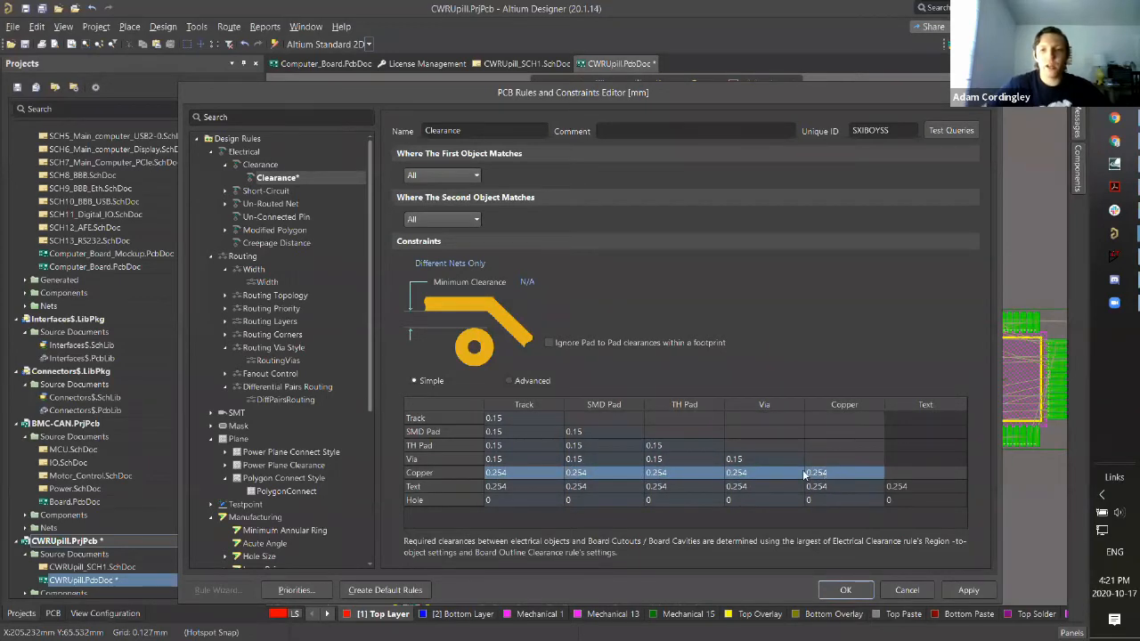
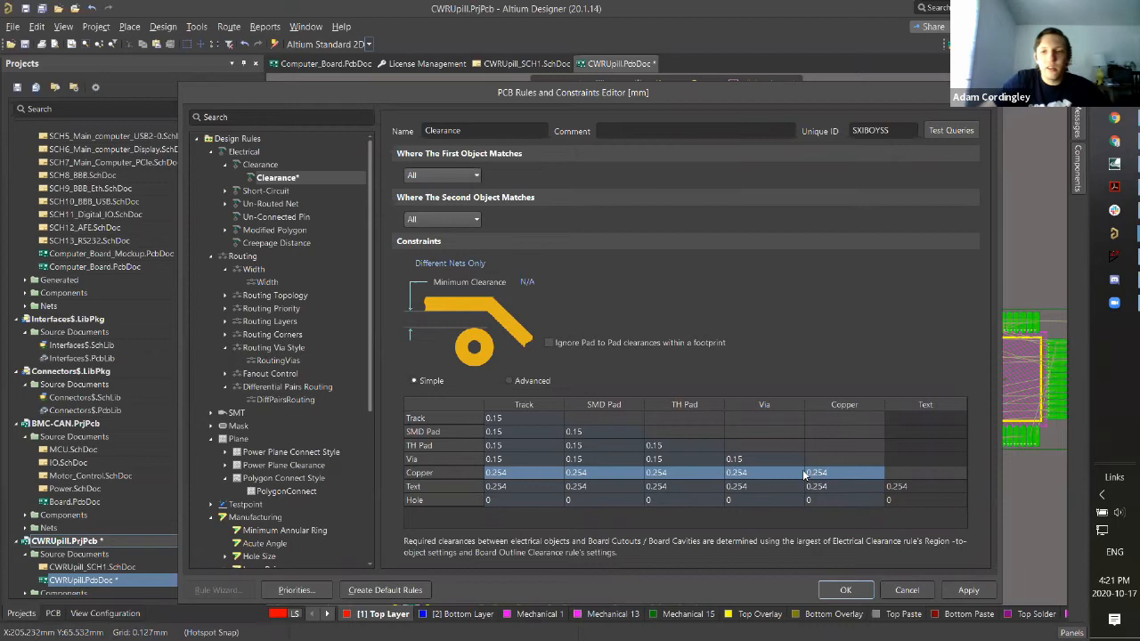
{"action": "type", "text": "0.25"}
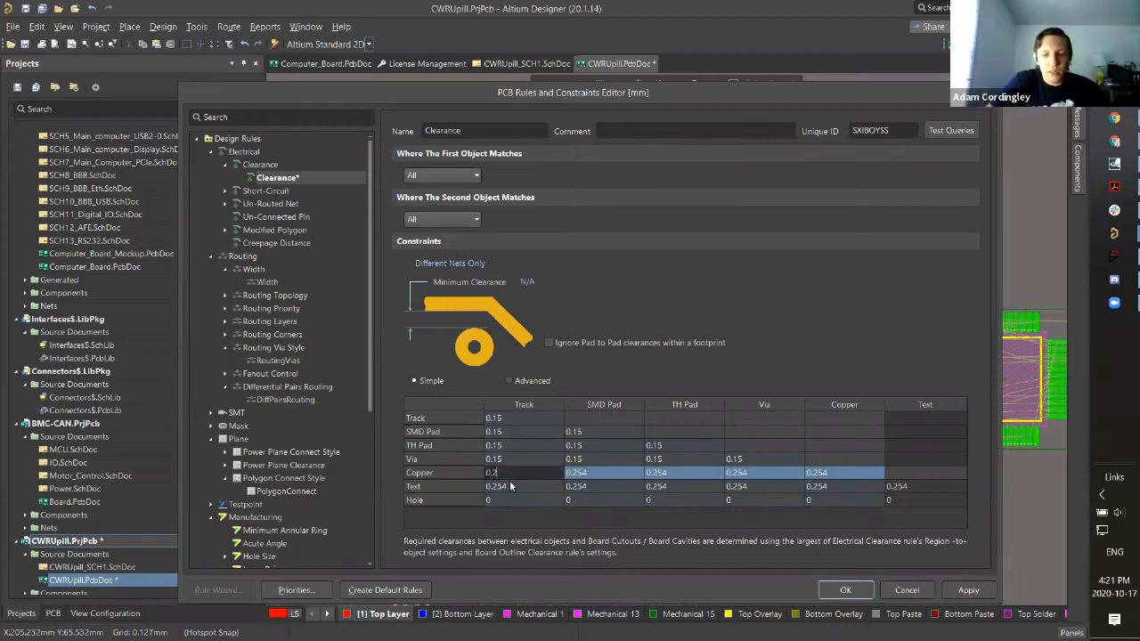
{"action": "left_click", "coordinate": [510, 487]}
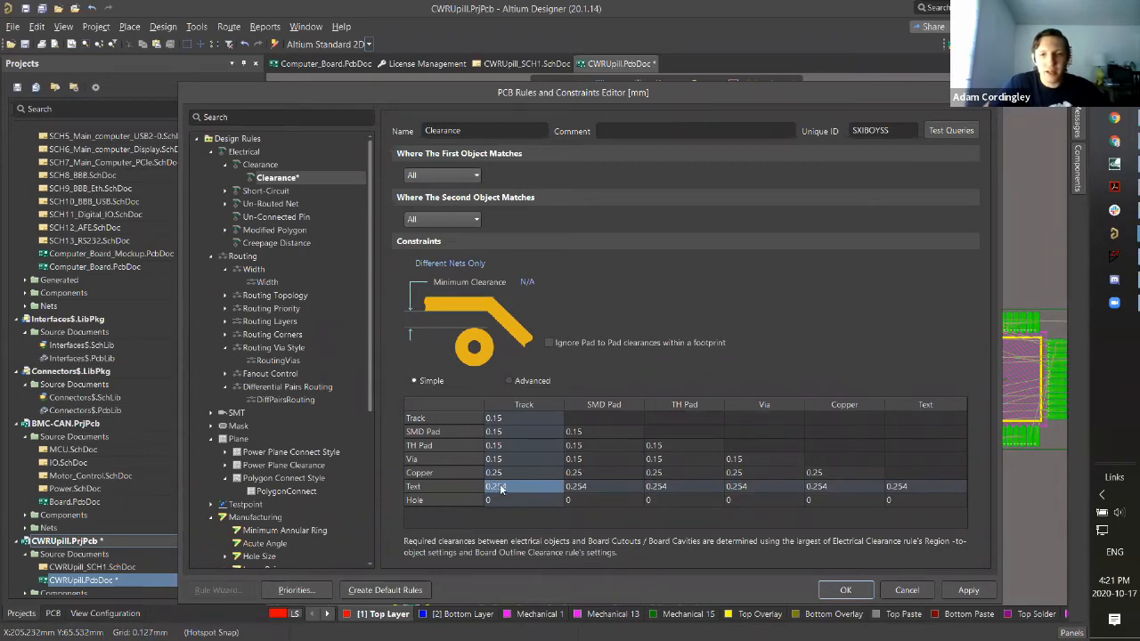
Step: Set all Text row clearances to 0, then apply the Clearance rule and close the rules editor
{"action": "left_click_drag", "start_coordinate": [501, 488], "coordinate": [924, 488]}
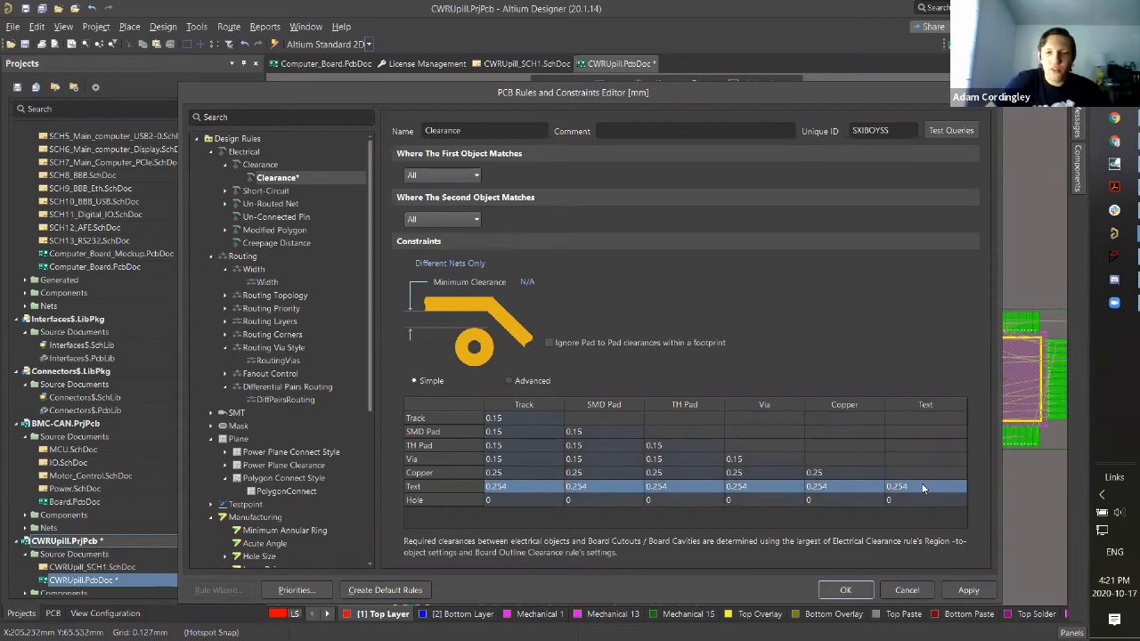
{"action": "type", "text": "0"}
{"action": "key", "text": "Return"}
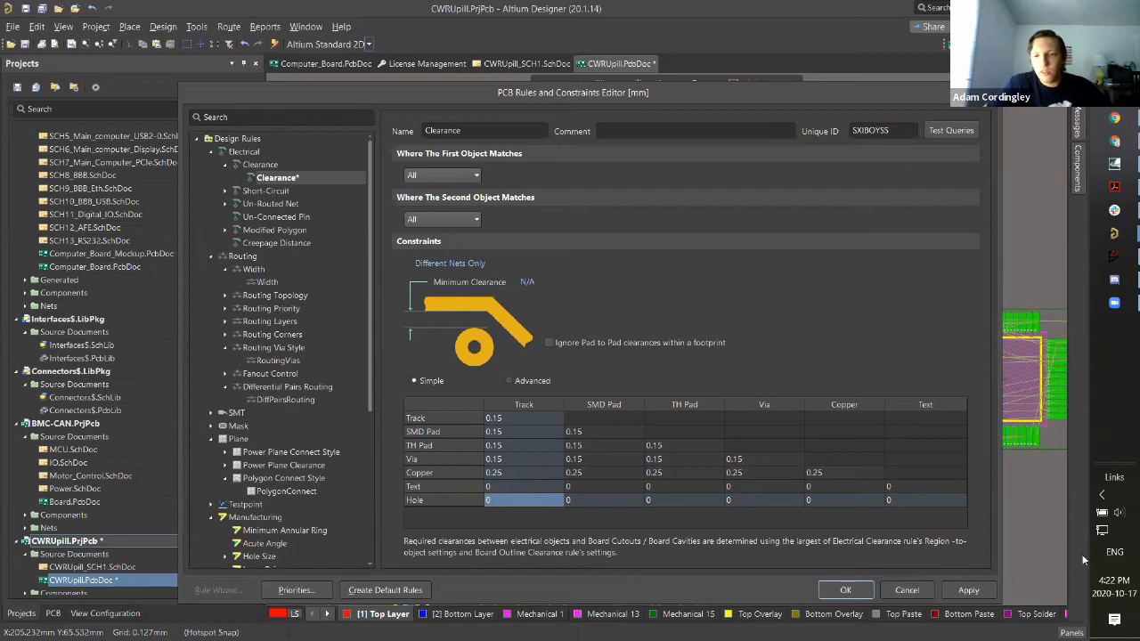
{"action": "left_click", "coordinate": [968, 591]}
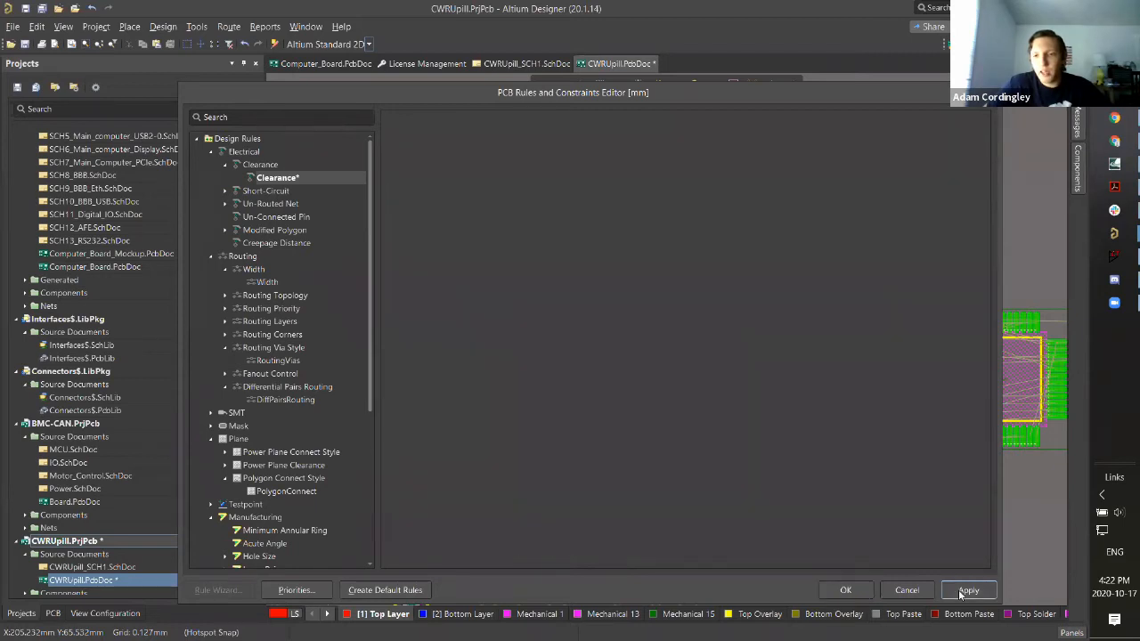
{"action": "left_click", "coordinate": [845, 591]}
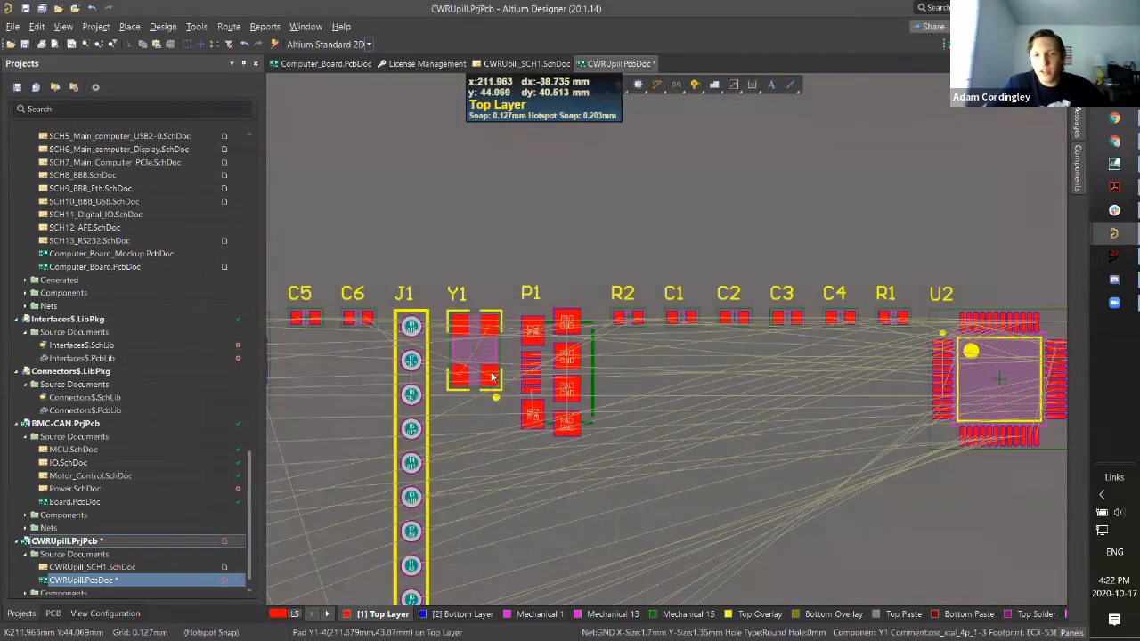
{"action": "scroll", "coordinate": [492, 378], "scroll_direction": "down", "scroll_amount": 1, "text": "shift"}
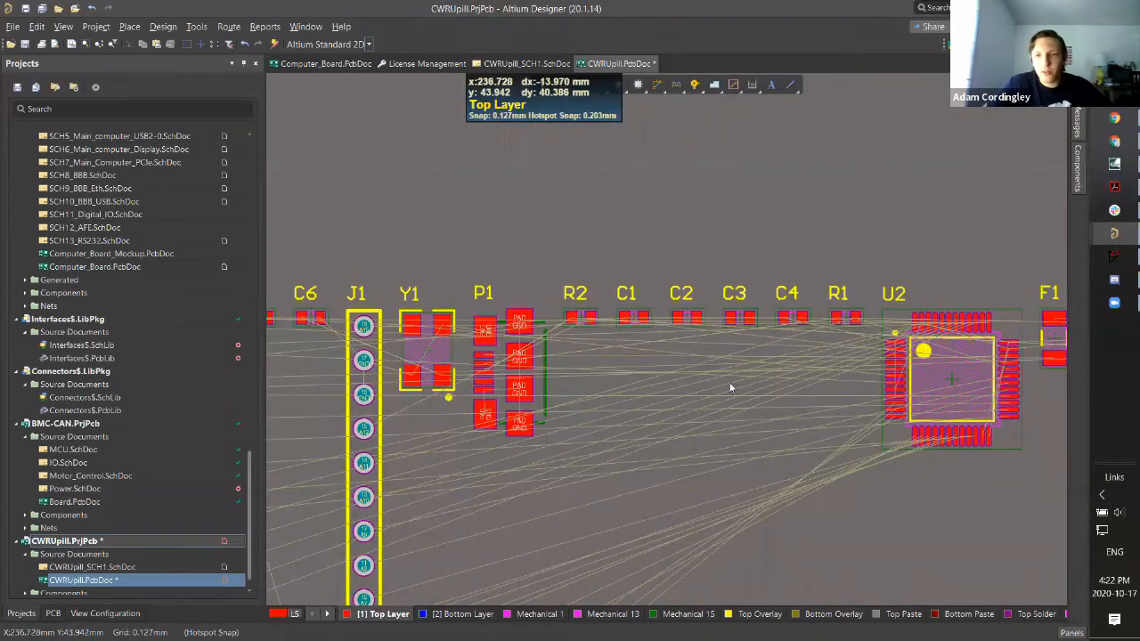
{"action": "scroll", "coordinate": [695, 385], "scroll_direction": "down", "scroll_amount": 6, "text": "shift"}
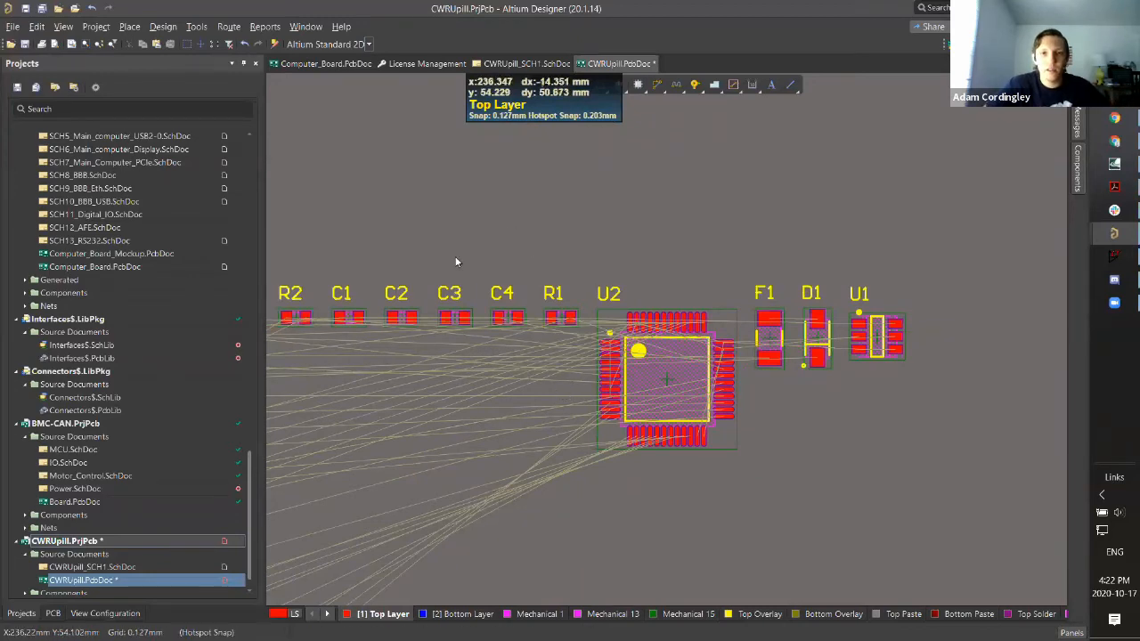
{"action": "scroll", "coordinate": [458, 259], "scroll_direction": "up", "scroll_amount": 5, "text": "shift"}
Step: In the routing Width design rule, set the minimum track width to 0.15 mm for both the top and bottom layers
{"action": "left_click", "coordinate": [163, 26]}
{"action": "left_click", "coordinate": [182, 79]}
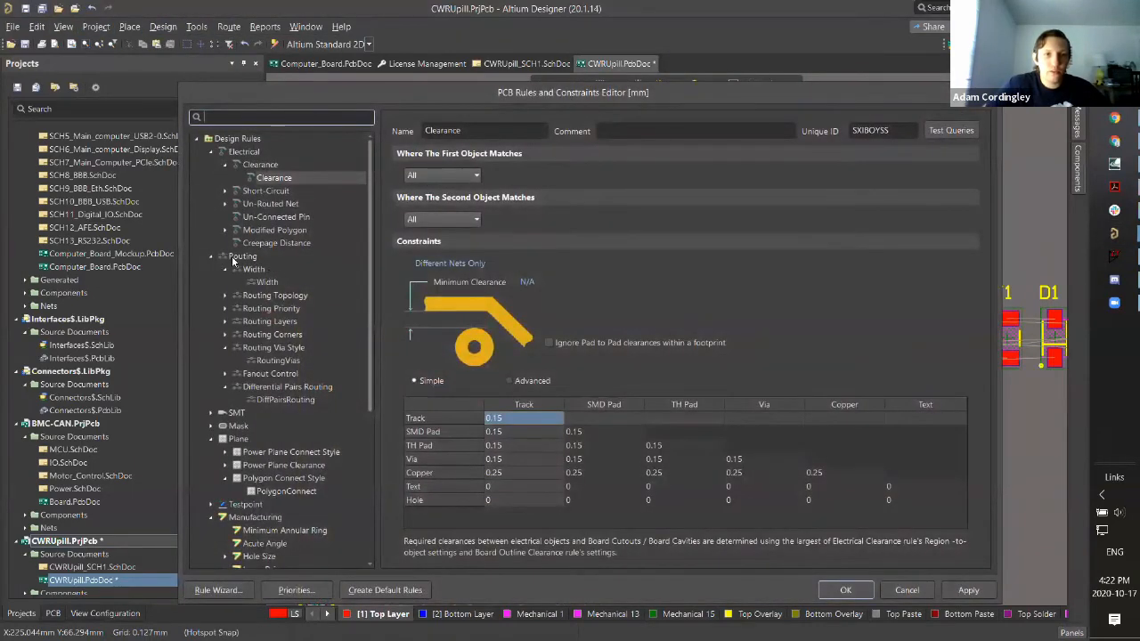
{"action": "left_click", "coordinate": [266, 282]}
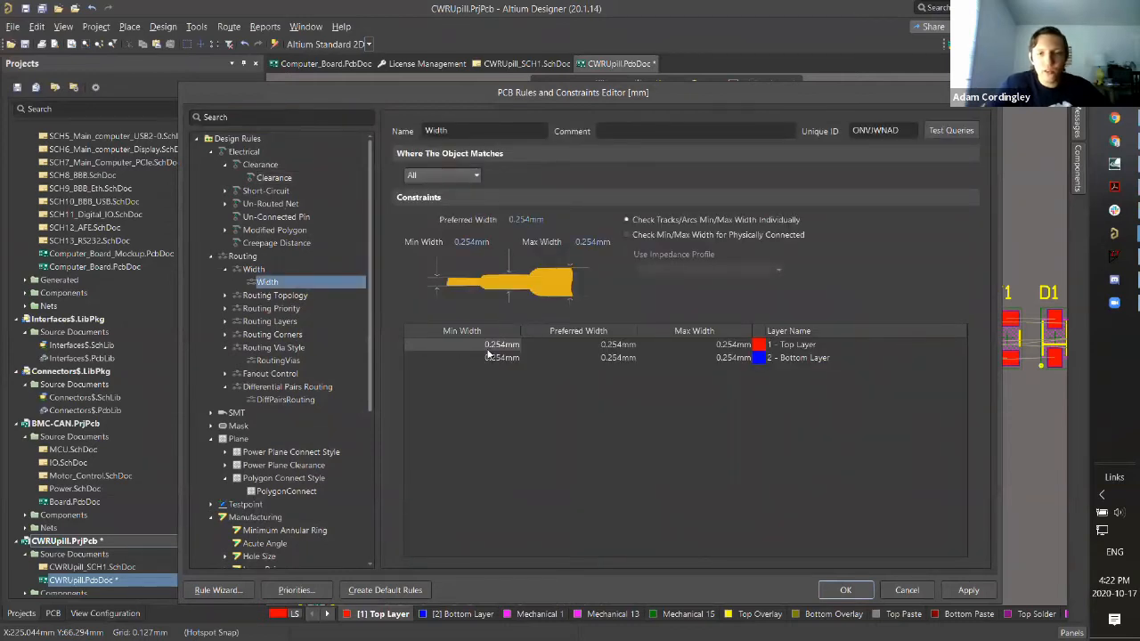
{"action": "left_click", "coordinate": [485, 346]}
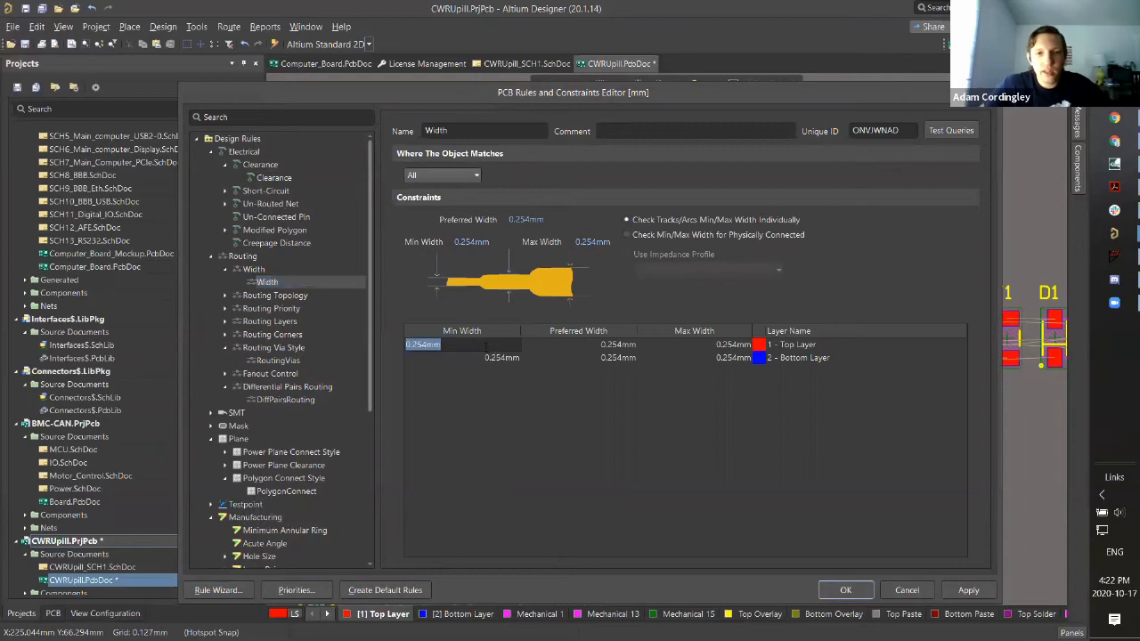
{"action": "type", "text": "0.15"}
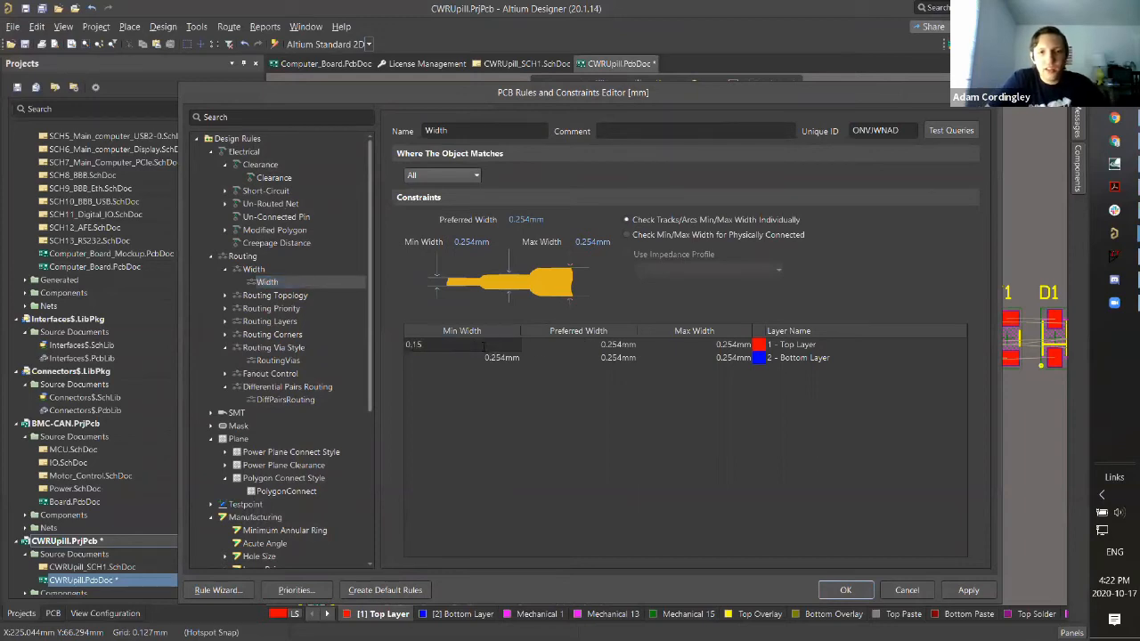
{"action": "key", "text": "BackSpace"}
{"action": "type", "text": "5"}
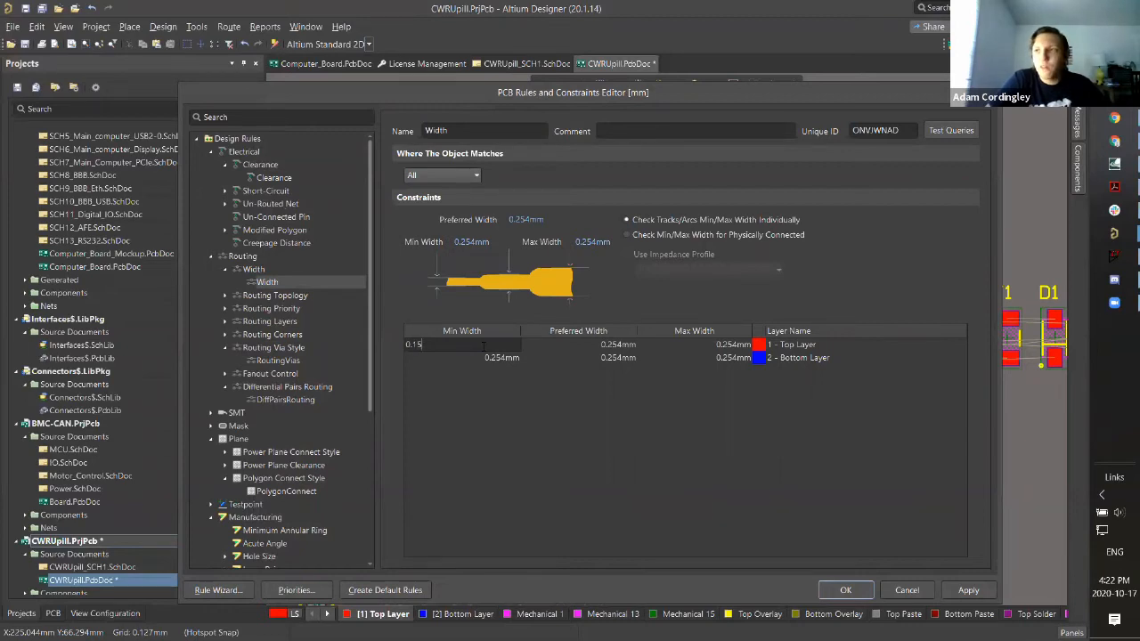
{"action": "key", "text": "Return"}
{"action": "left_click", "coordinate": [484, 357]}
{"action": "type", "text": "0.15"}
{"action": "key", "text": "Return"}
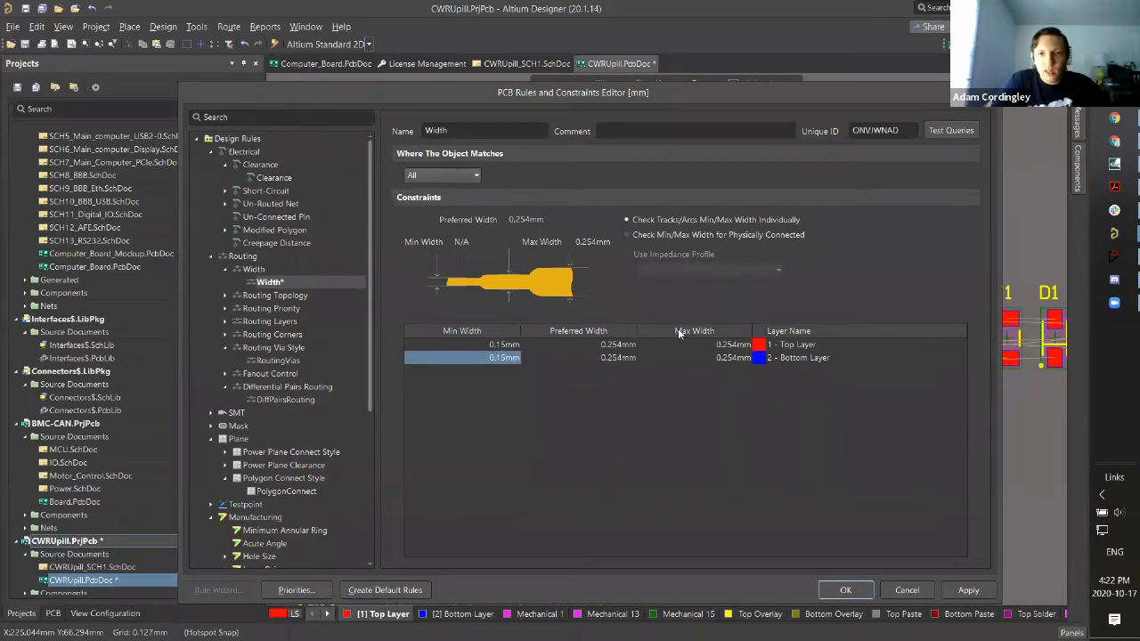
Step: Set the preferred track width to 0.25 mm for both the top and bottom layers
{"action": "left_click", "coordinate": [599, 348]}
{"action": "type", "text": "0.25"}
{"action": "key", "text": "Return"}
{"action": "left_click", "coordinate": [596, 358]}
{"action": "type", "text": "0.25"}
{"action": "key", "text": "Return"}
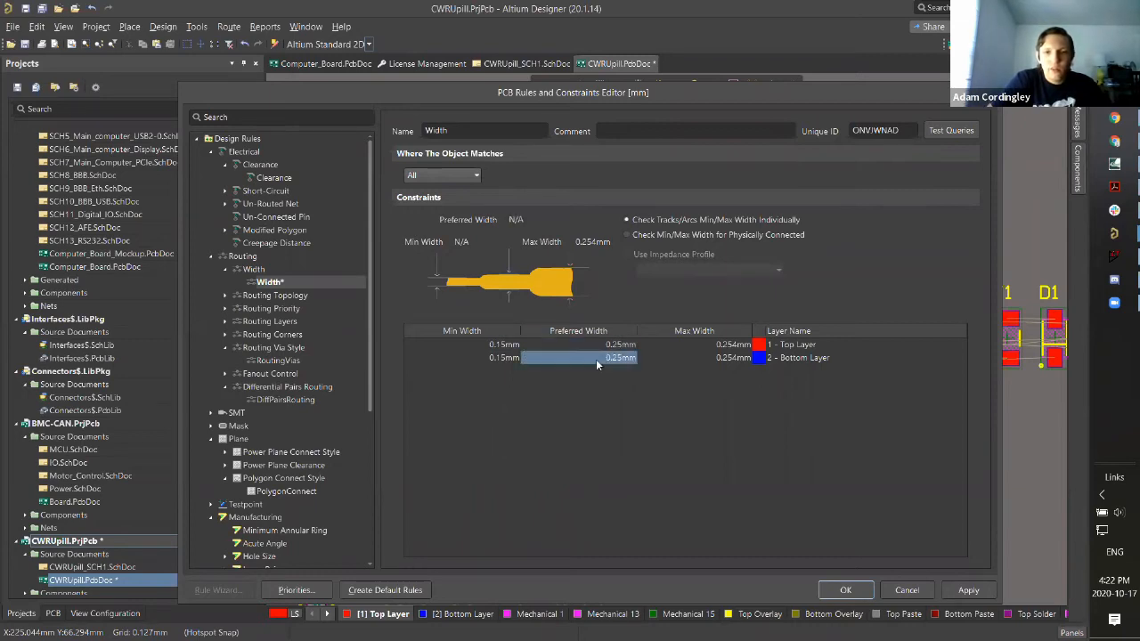
Step: Set the maximum track width to 10 mm for both layers, then apply the Width rule and close the rules editor
{"action": "left_click", "coordinate": [708, 344]}
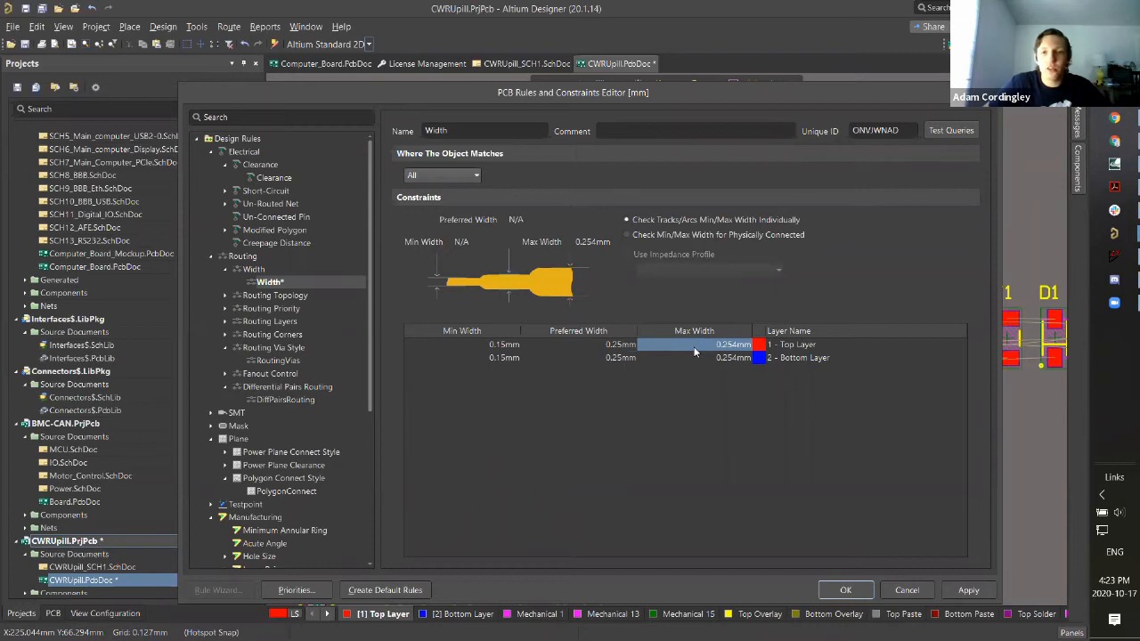
{"action": "left_click", "coordinate": [693, 350]}
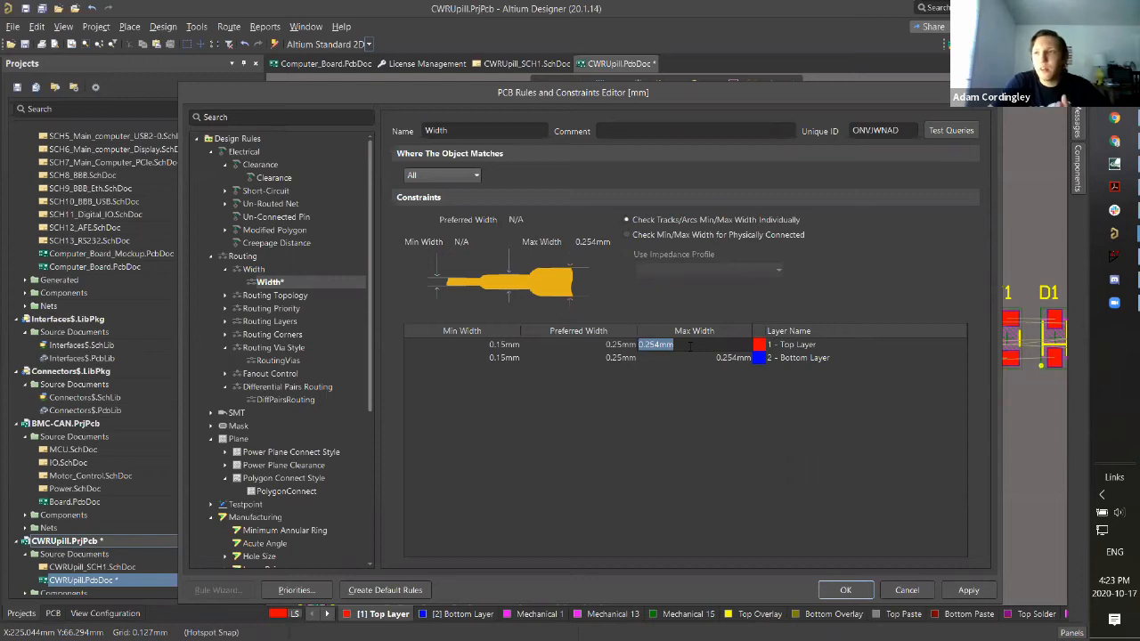
{"action": "type", "text": "10"}
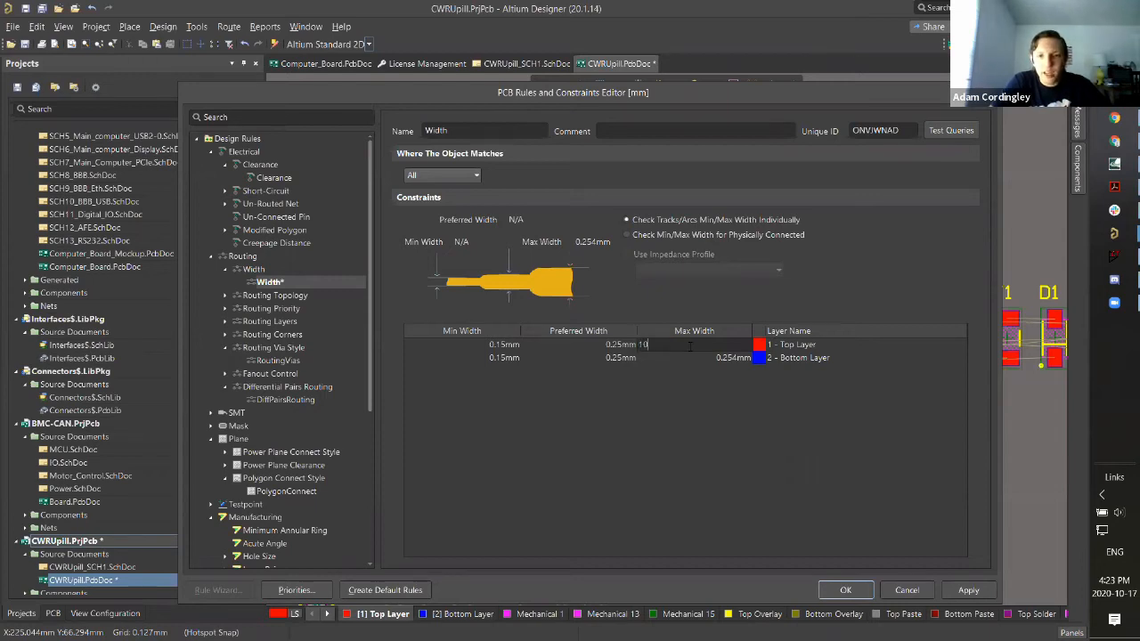
{"action": "key", "text": "Return"}
{"action": "key", "text": "Down"}
{"action": "type", "text": "10"}
{"action": "key", "text": "Return"}
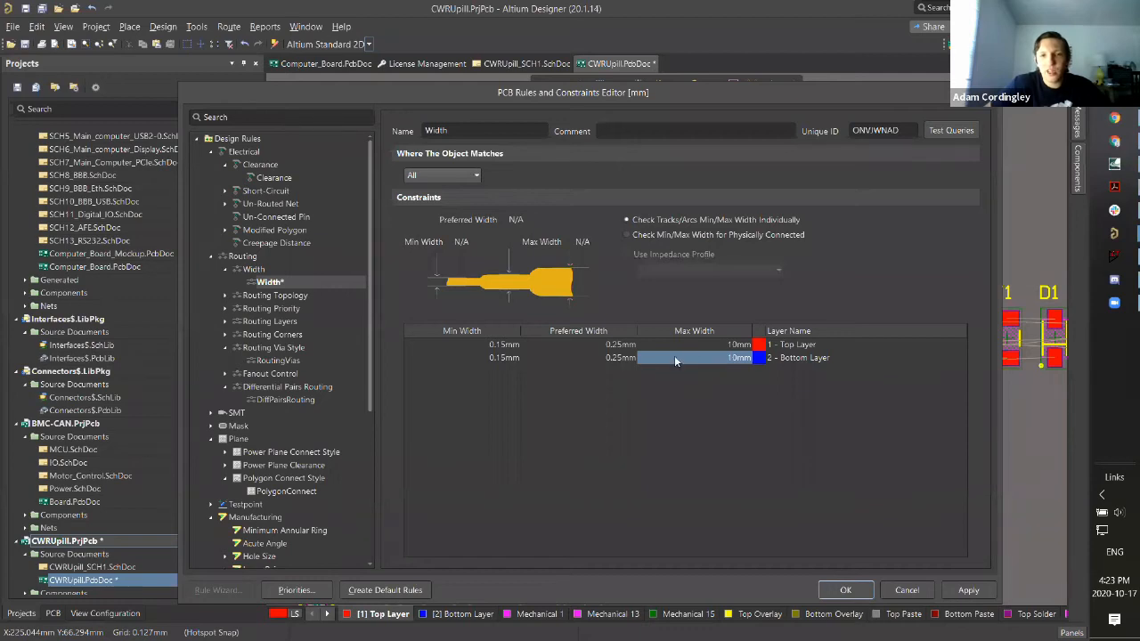
{"action": "left_click", "coordinate": [969, 590]}
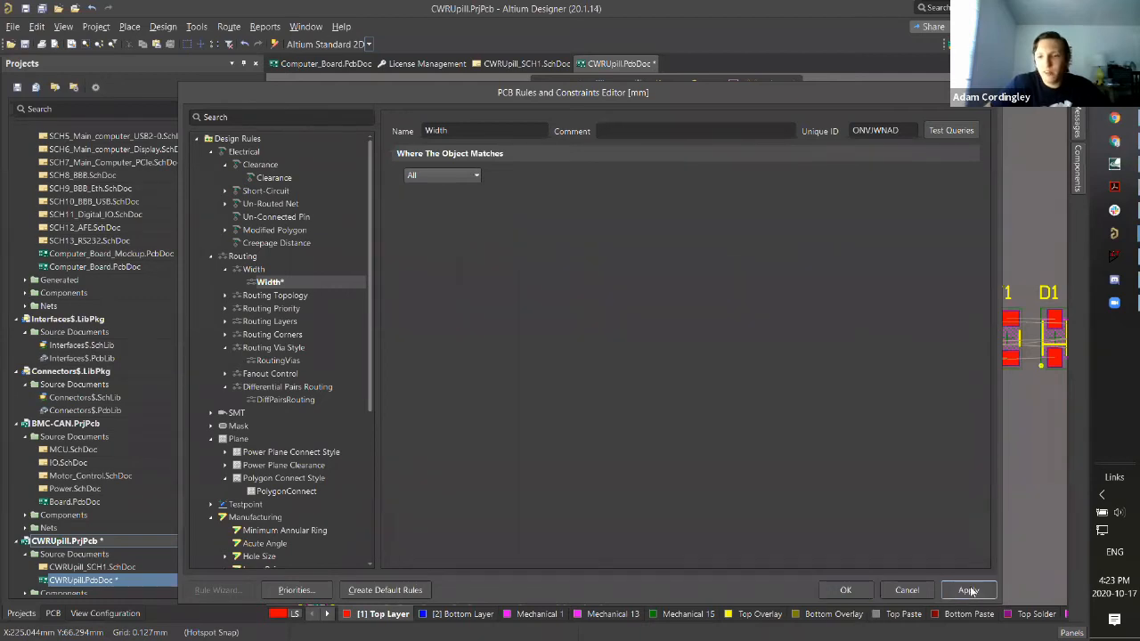
{"action": "left_click", "coordinate": [848, 590]}
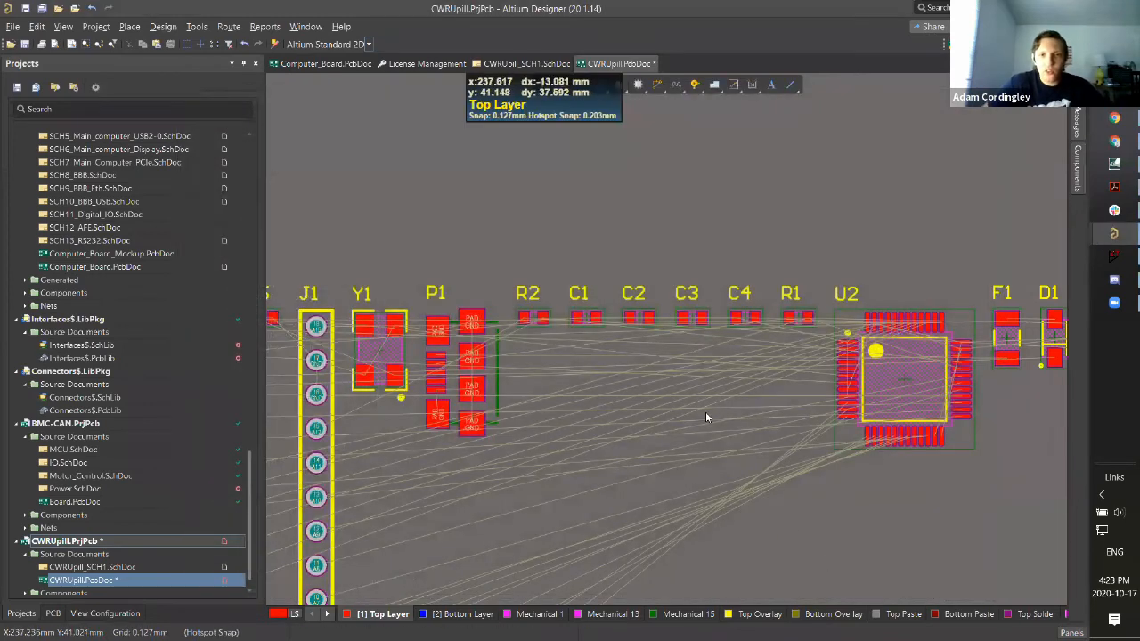
Step: Open the RoutingVias rule under Routing Via Style in the PCB design rules
{"action": "left_click", "coordinate": [196, 27]}
{"action": "mouse_move", "coordinate": [158, 25]}
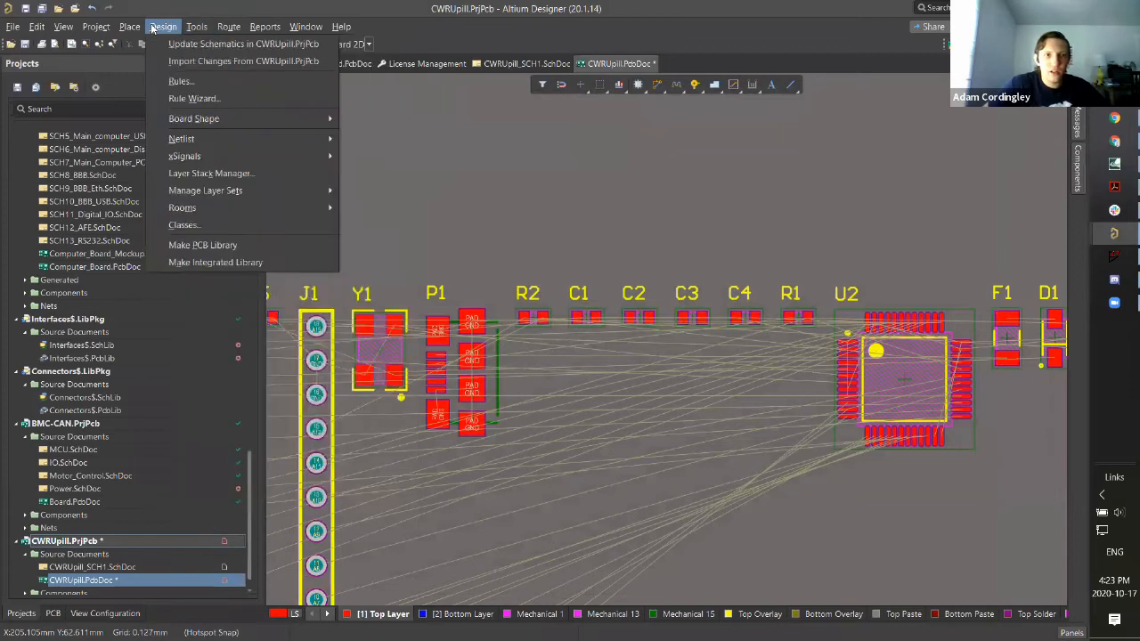
{"action": "left_click", "coordinate": [208, 84]}
{"action": "scroll", "coordinate": [267, 334], "scroll_direction": "down", "scroll_amount": 6}
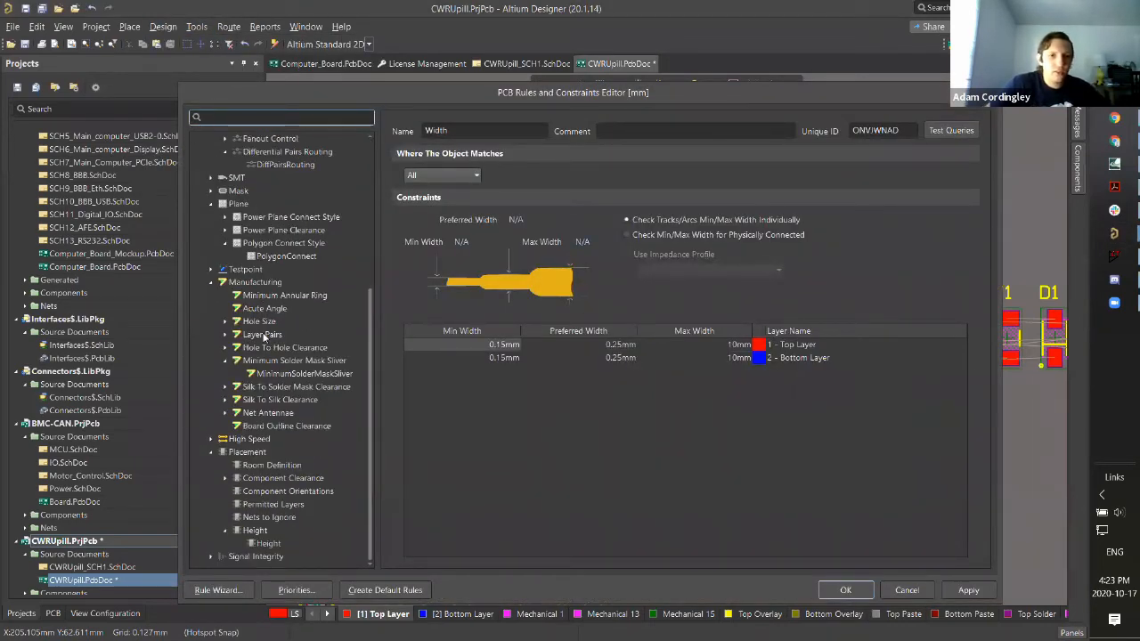
{"action": "scroll", "coordinate": [290, 490], "scroll_direction": "up", "scroll_amount": 4}
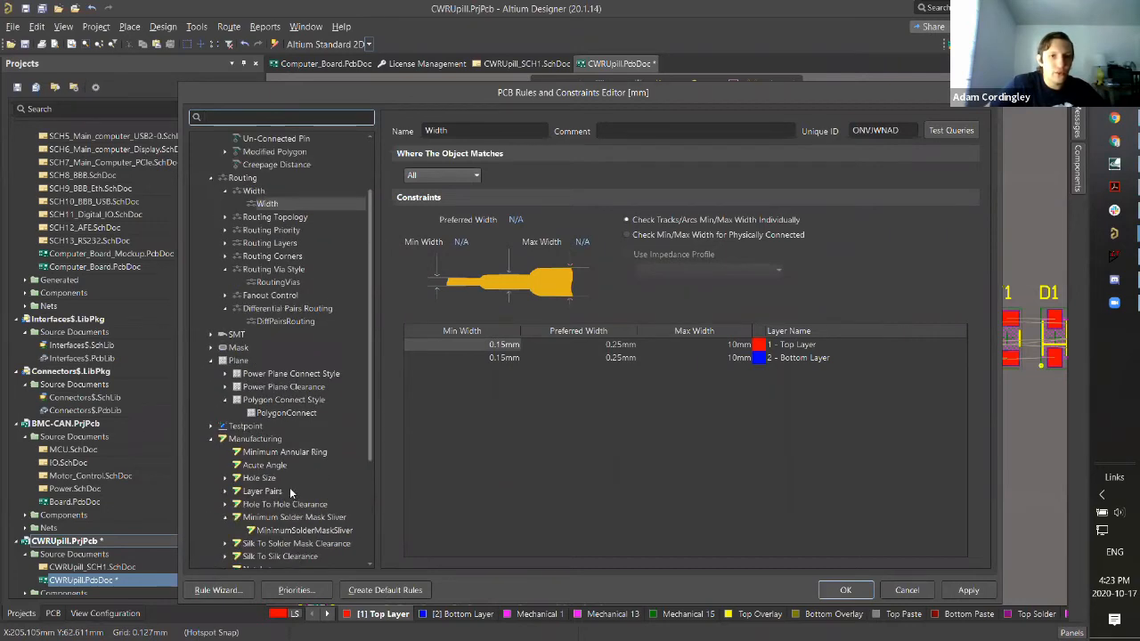
{"action": "scroll", "coordinate": [290, 487], "scroll_direction": "up", "scroll_amount": 2}
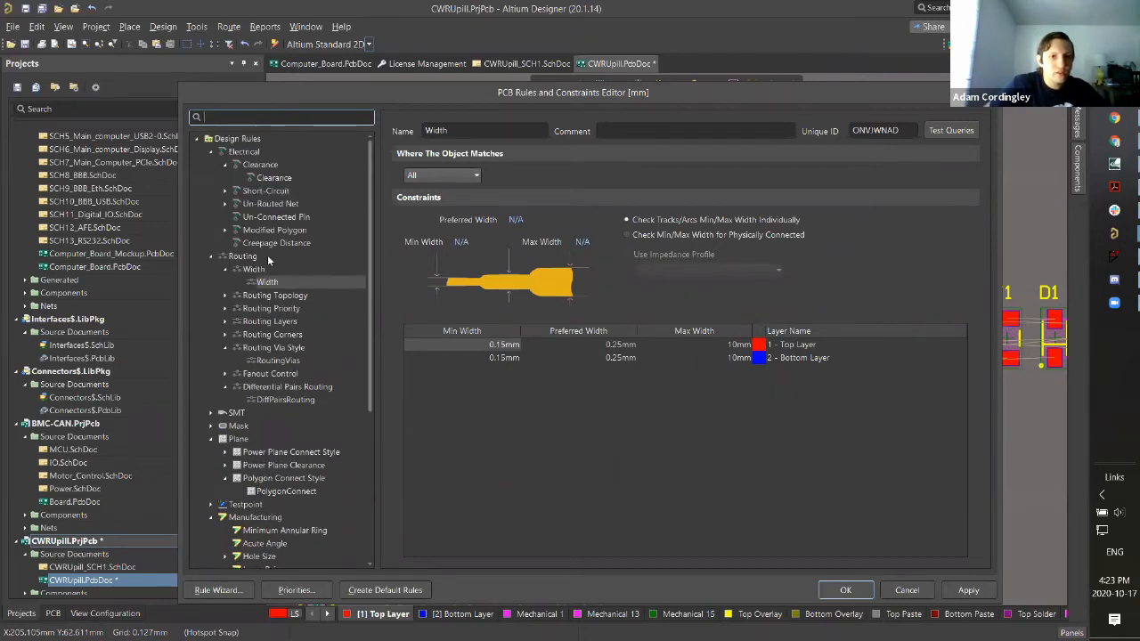
{"action": "left_click", "coordinate": [213, 259]}
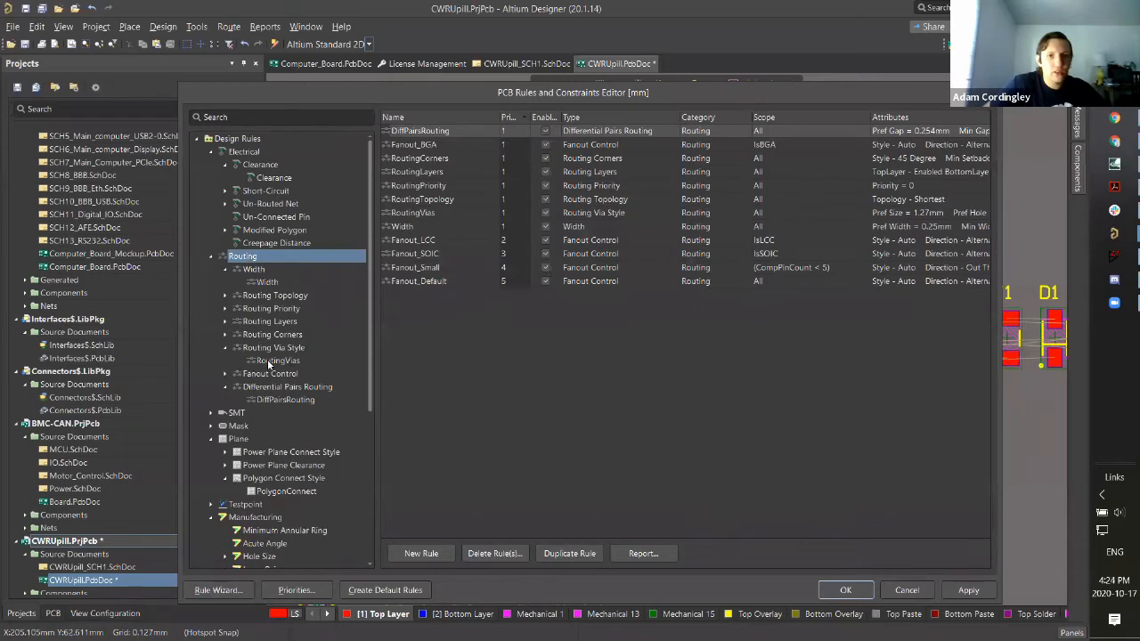
{"action": "left_click", "coordinate": [272, 361]}
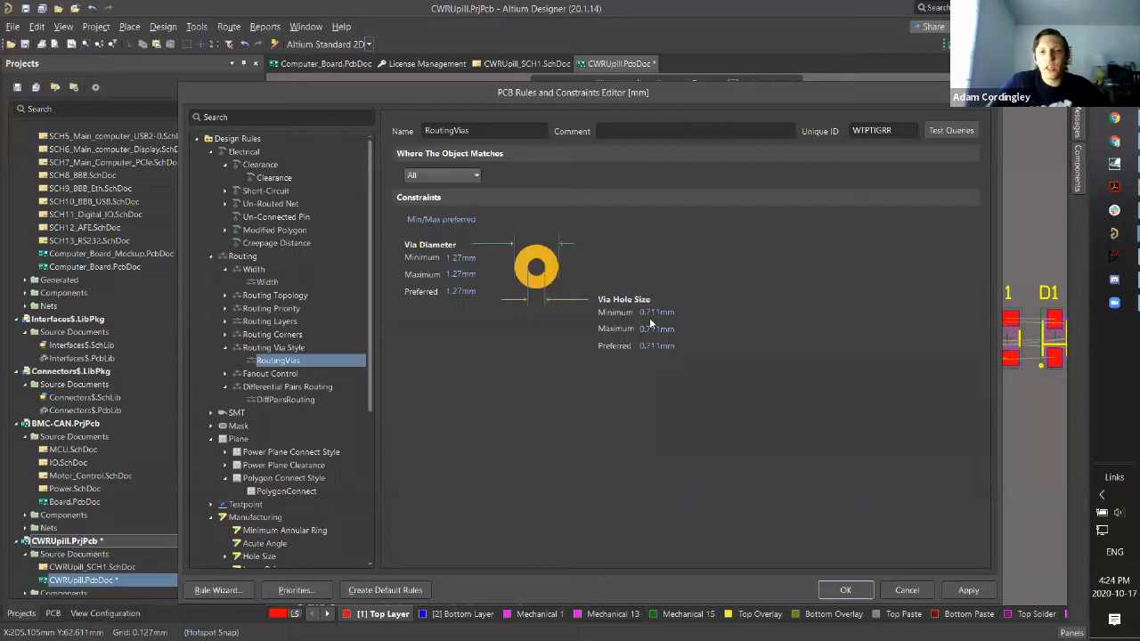
Step: Switch to the JLCPCB capabilities page in Chrome and expand the Drill/Hole Size section
{"action": "left_click", "coordinate": [1114, 119]}
{"action": "left_click", "coordinate": [1114, 141]}
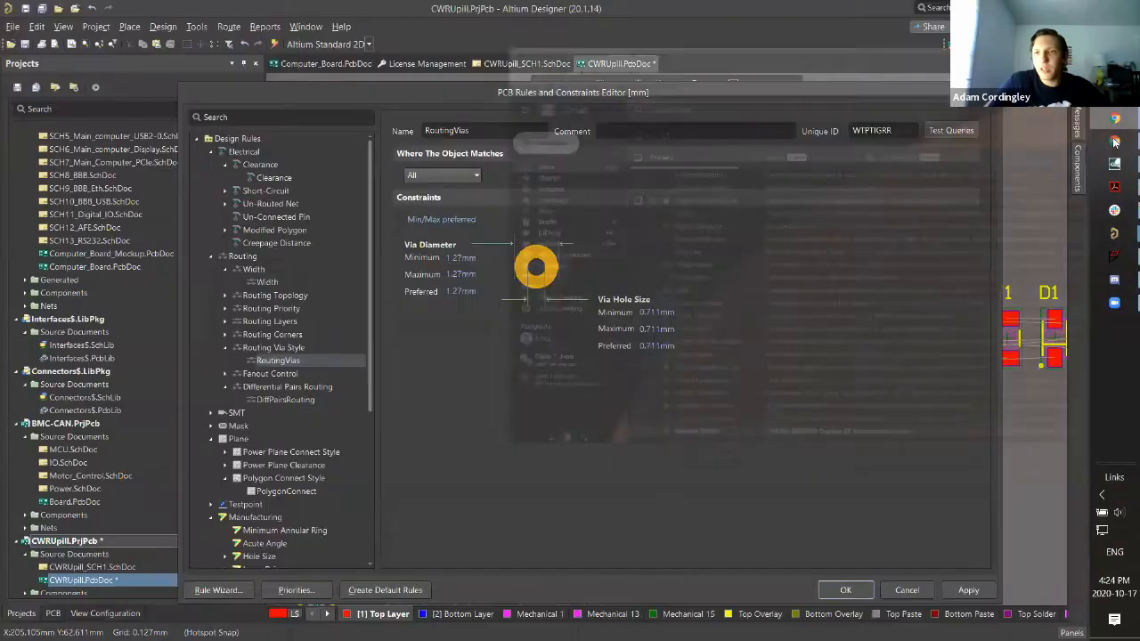
{"action": "scroll", "coordinate": [36, 246], "scroll_direction": "up", "scroll_amount": 10}
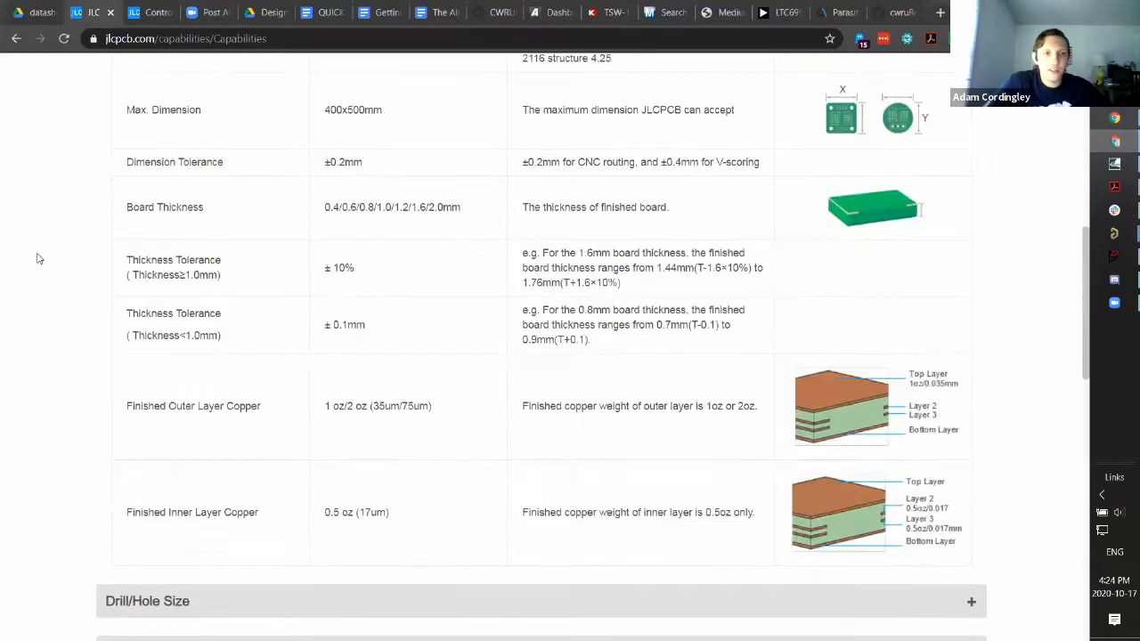
{"action": "scroll", "coordinate": [41, 246], "scroll_direction": "down", "scroll_amount": 12}
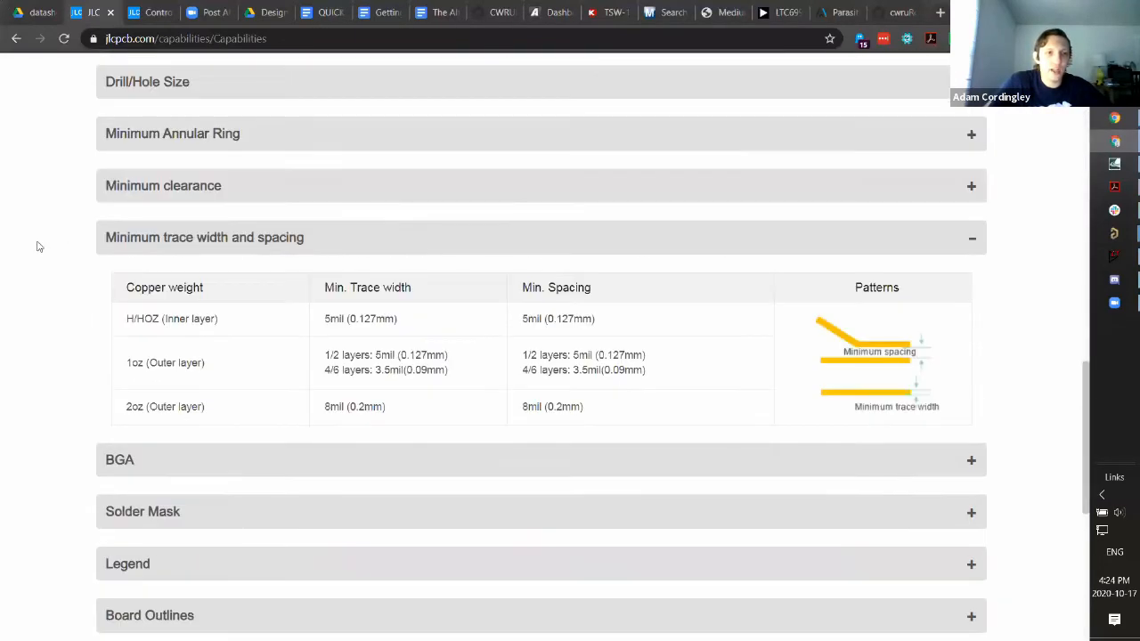
{"action": "scroll", "coordinate": [57, 239], "scroll_direction": "up", "scroll_amount": 2}
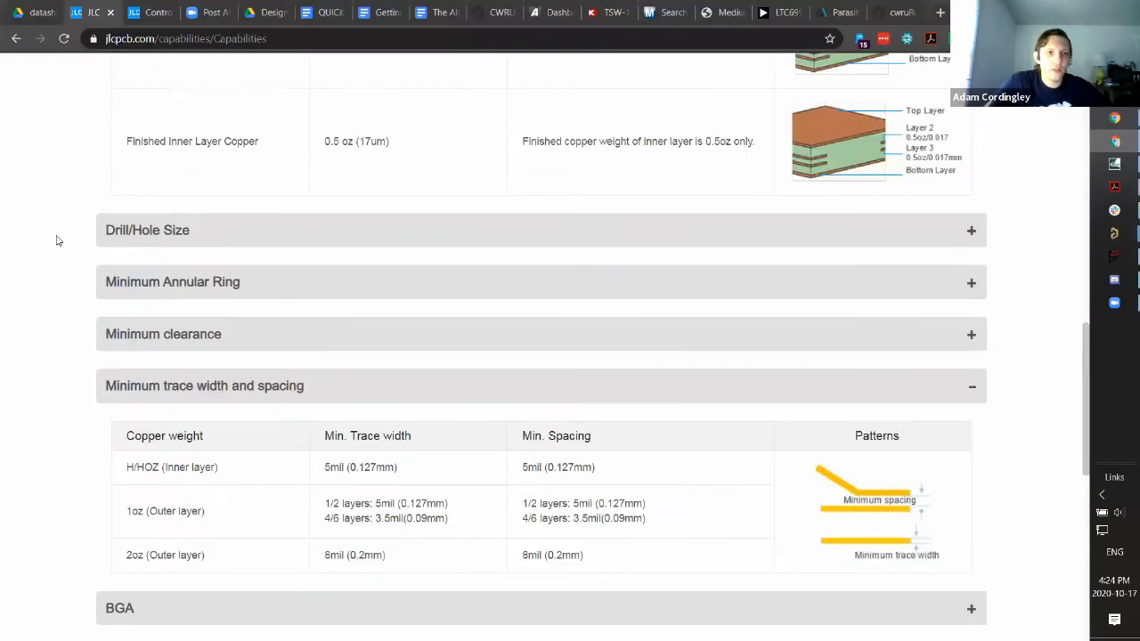
{"action": "left_click", "coordinate": [208, 231]}
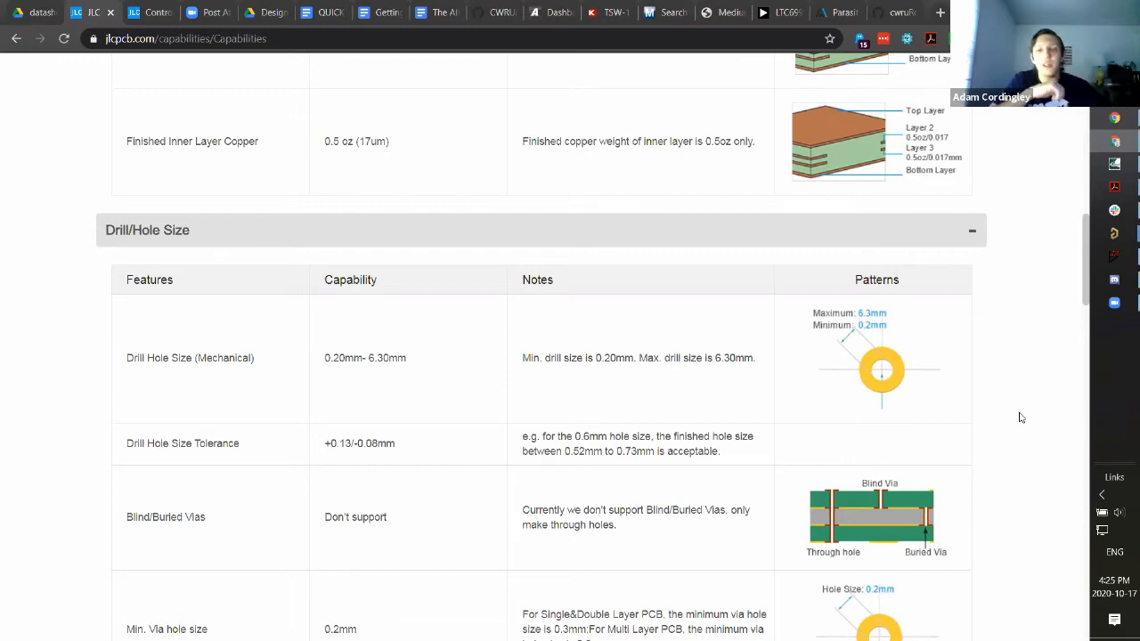
Step: Examine the Drill/Hole Size table for blind and buried via support and the minimum via hole size and diameter notes
{"action": "scroll", "coordinate": [954, 463], "scroll_direction": "down", "scroll_amount": 3}
{"action": "scroll", "coordinate": [962, 433], "scroll_direction": "up", "scroll_amount": 3, "text": "ctrl"}
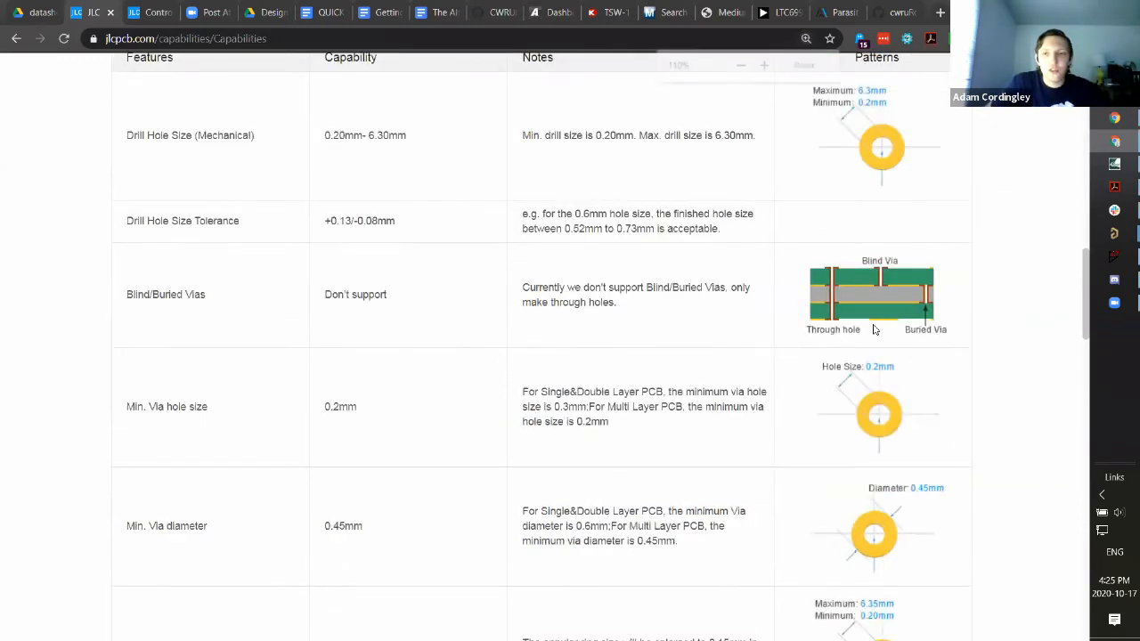
{"action": "scroll", "coordinate": [852, 274], "scroll_direction": "down", "scroll_amount": 1, "text": "ctrl"}
{"action": "left_click", "coordinate": [811, 65]}
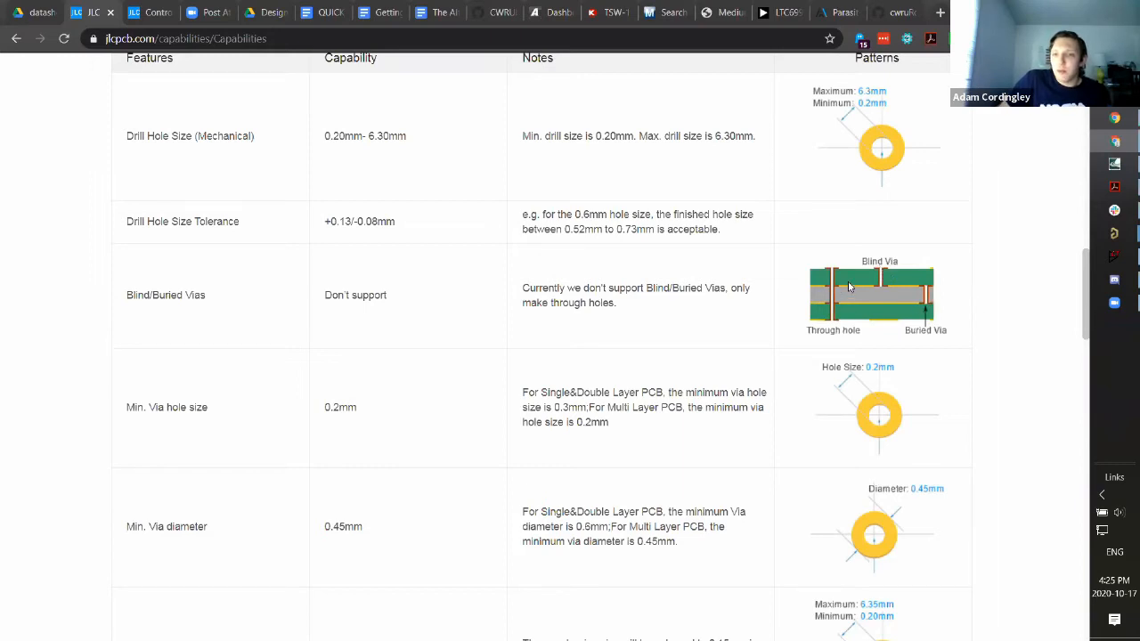
{"action": "left_click_drag", "start_coordinate": [523, 292], "coordinate": [643, 318]}
{"action": "left_click", "coordinate": [650, 309]}
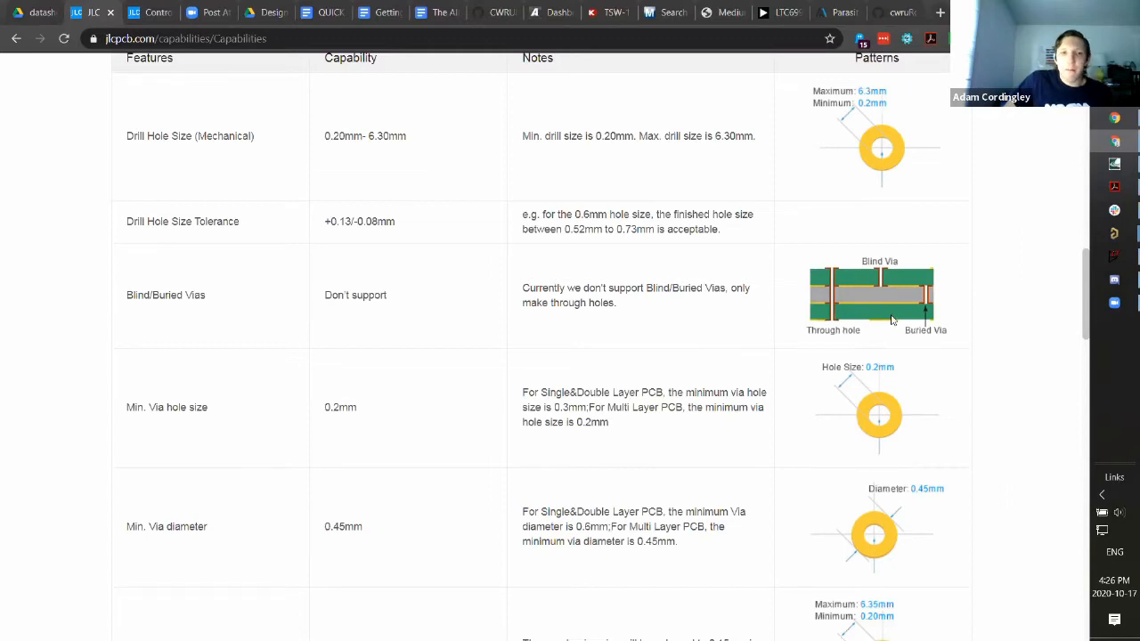
{"action": "scroll", "coordinate": [728, 375], "scroll_direction": "up", "scroll_amount": 2}
{"action": "scroll", "coordinate": [730, 383], "scroll_direction": "down", "scroll_amount": 1}
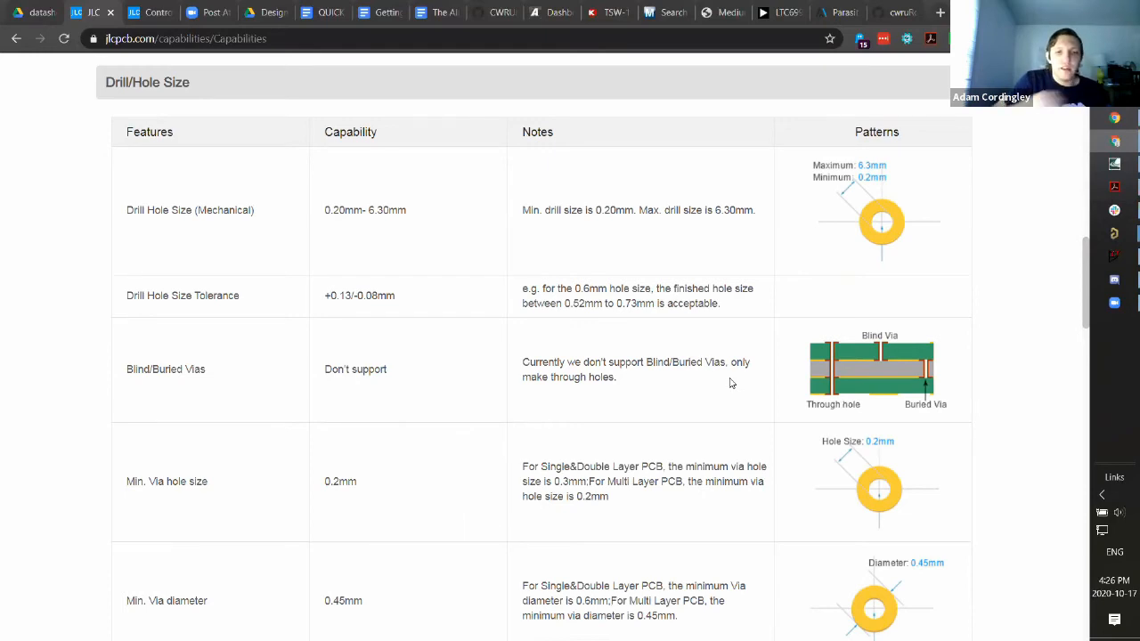
{"action": "scroll", "coordinate": [613, 452], "scroll_direction": "down", "scroll_amount": 1}
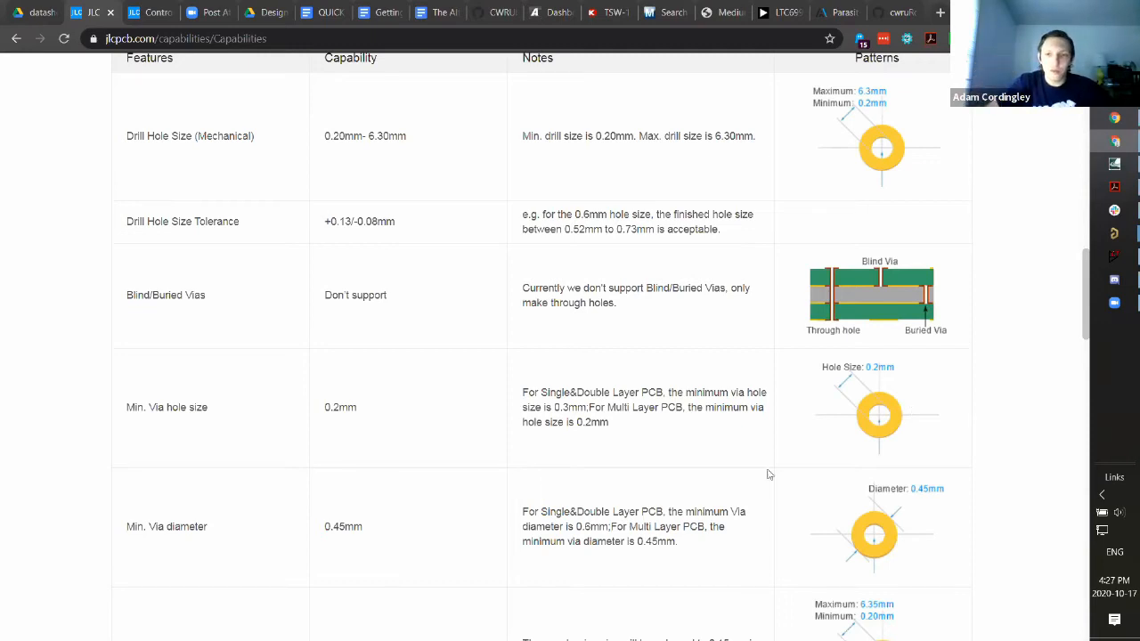
{"action": "scroll", "coordinate": [772, 432], "scroll_direction": "up", "scroll_amount": 2}
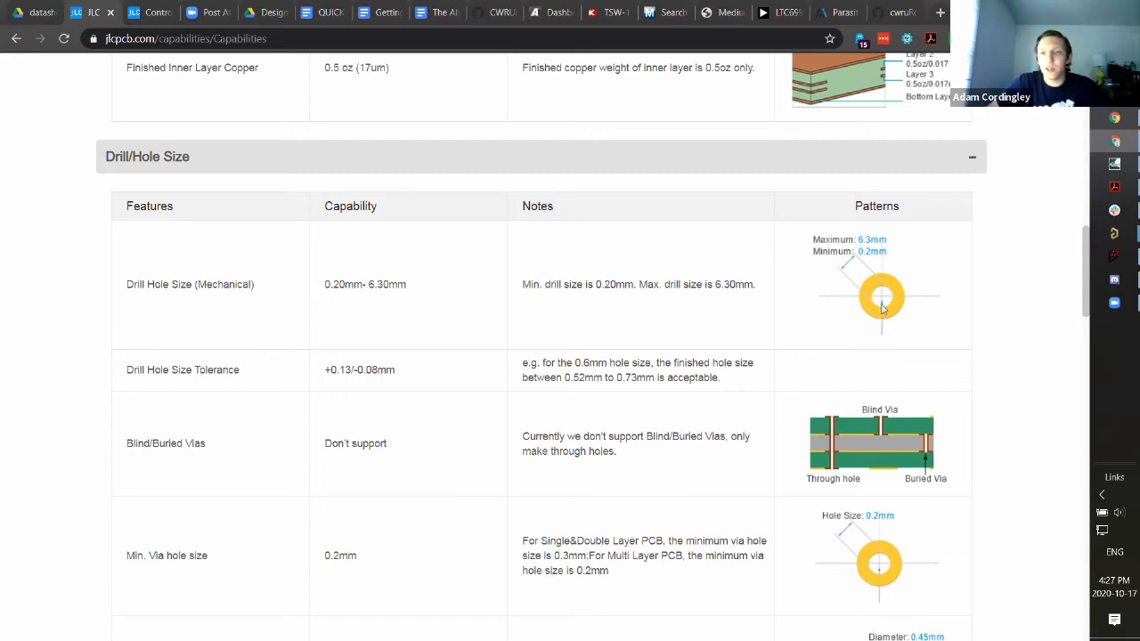
Step: Read the mechanical drill size limits and the minimum via hole size note for single and double layer PCBs
{"action": "left_click_drag", "start_coordinate": [524, 283], "coordinate": [634, 283]}
{"action": "left_click", "coordinate": [603, 283]}
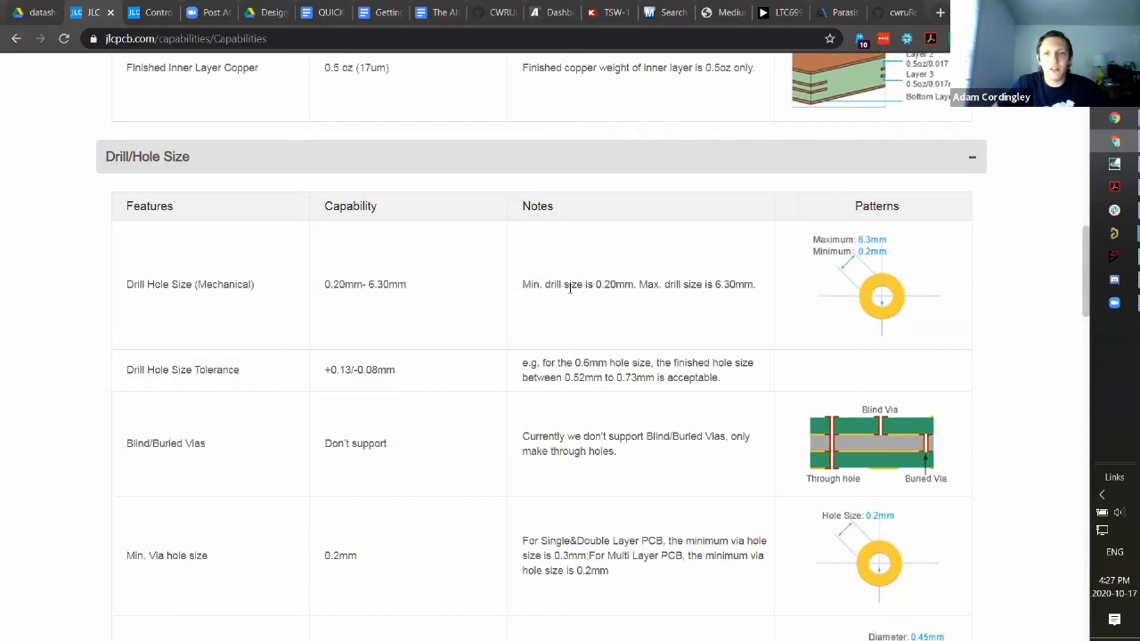
{"action": "left_click_drag", "start_coordinate": [526, 284], "coordinate": [633, 284]}
{"action": "left_click", "coordinate": [631, 284]}
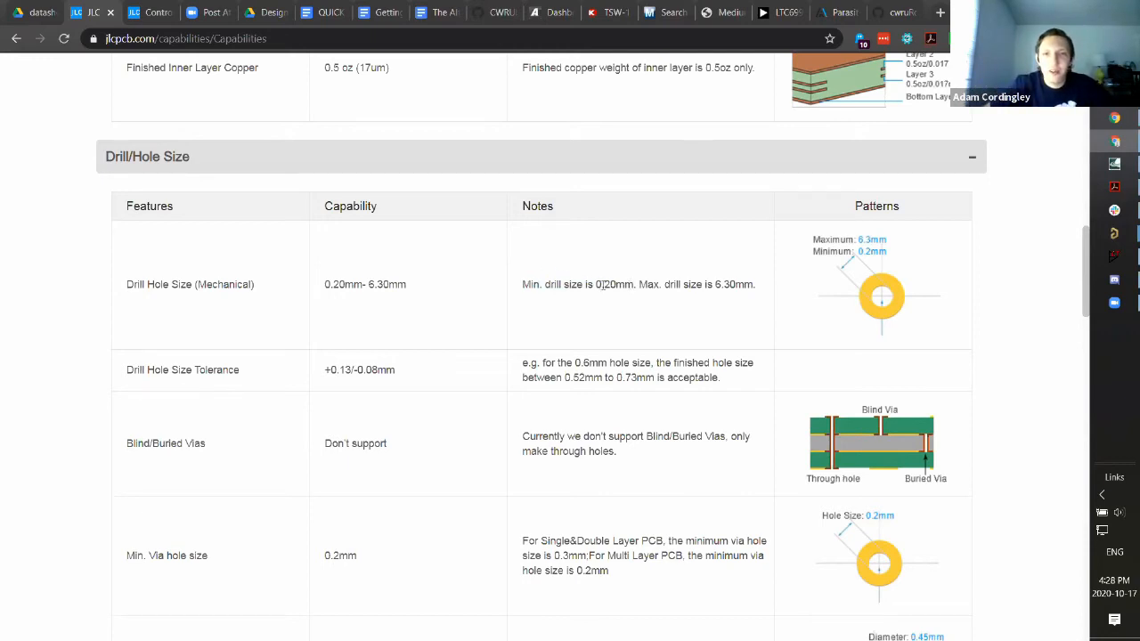
{"action": "left_click_drag", "start_coordinate": [606, 284], "coordinate": [616, 284]}
{"action": "scroll", "coordinate": [616, 285], "scroll_direction": "down", "scroll_amount": 3}
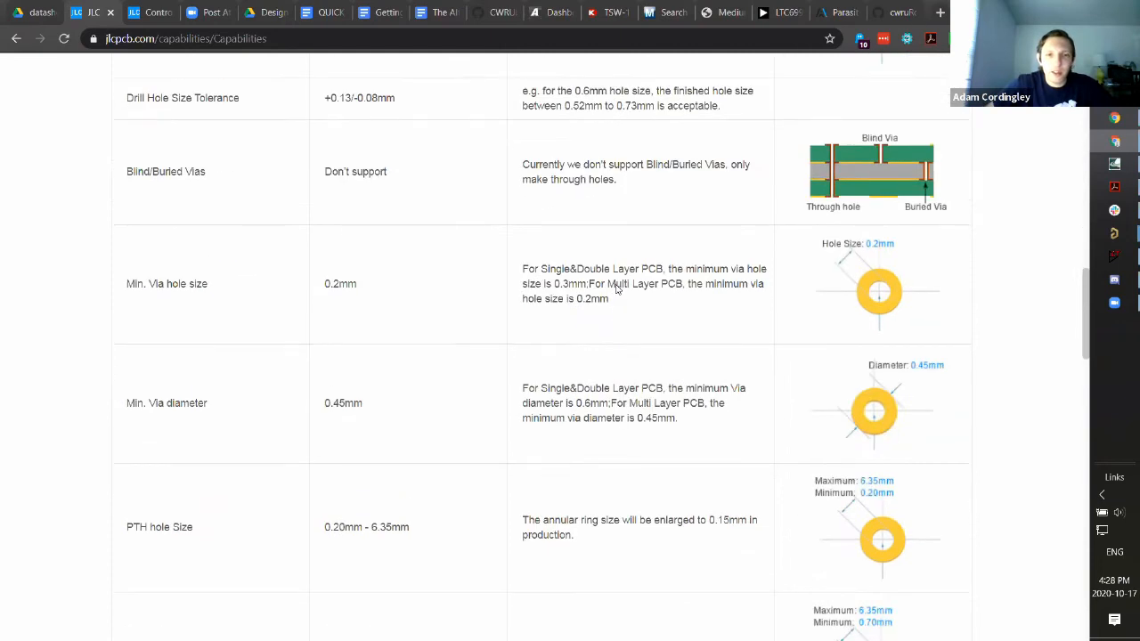
{"action": "scroll", "coordinate": [617, 288], "scroll_direction": "up", "scroll_amount": 4}
{"action": "scroll", "coordinate": [616, 289], "scroll_direction": "down", "scroll_amount": 2}
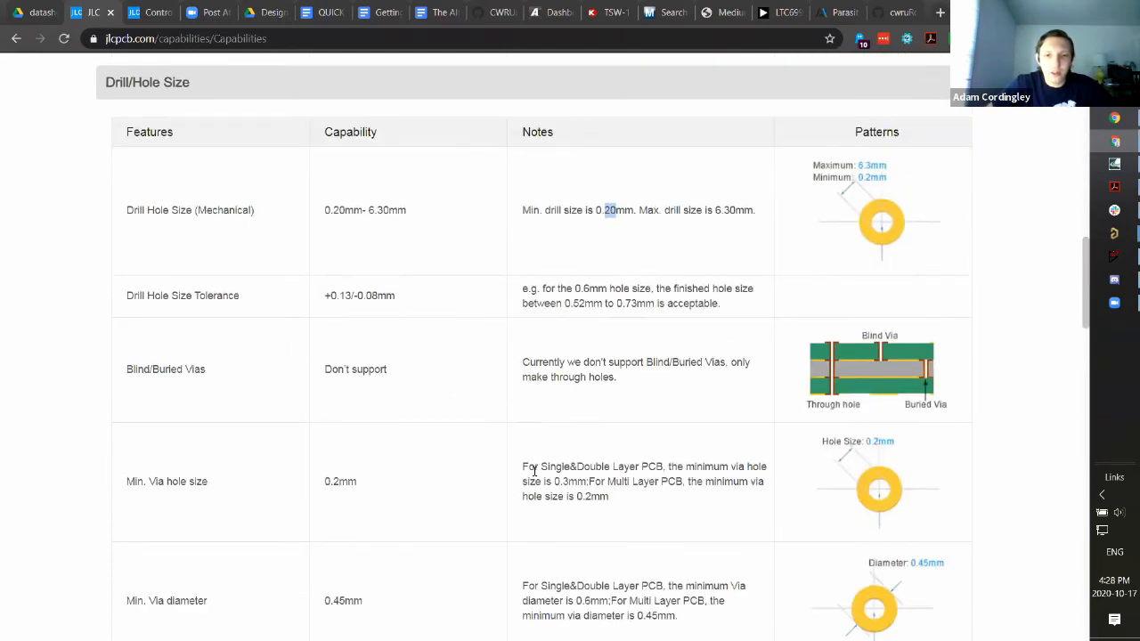
{"action": "scroll", "coordinate": [599, 467], "scroll_direction": "down", "scroll_amount": 1}
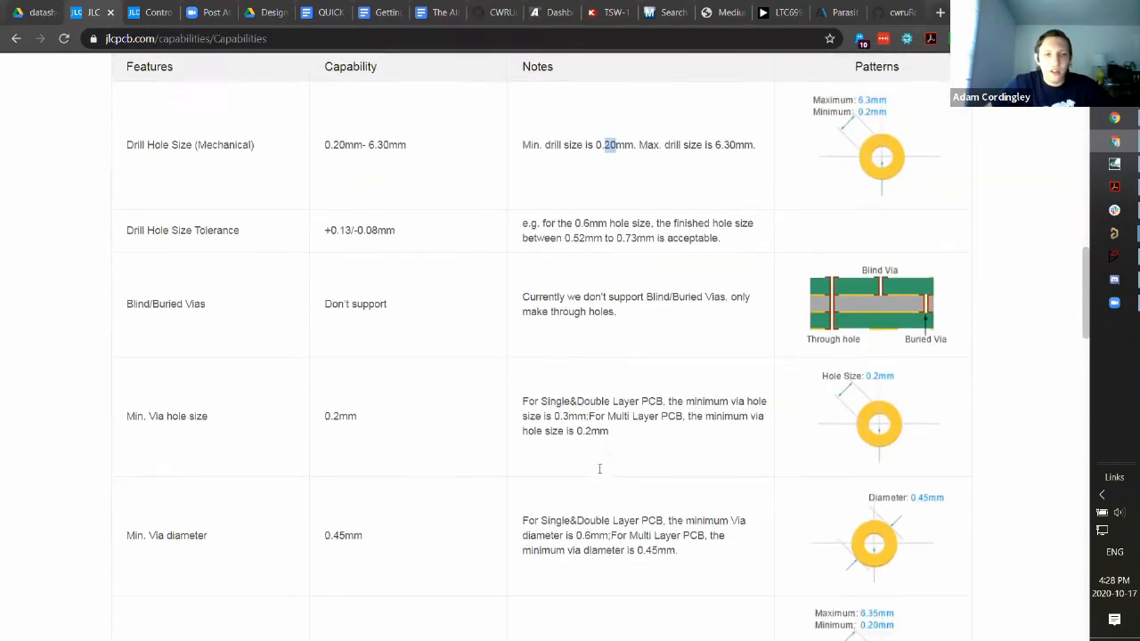
{"action": "left_click_drag", "start_coordinate": [128, 407], "coordinate": [208, 403]}
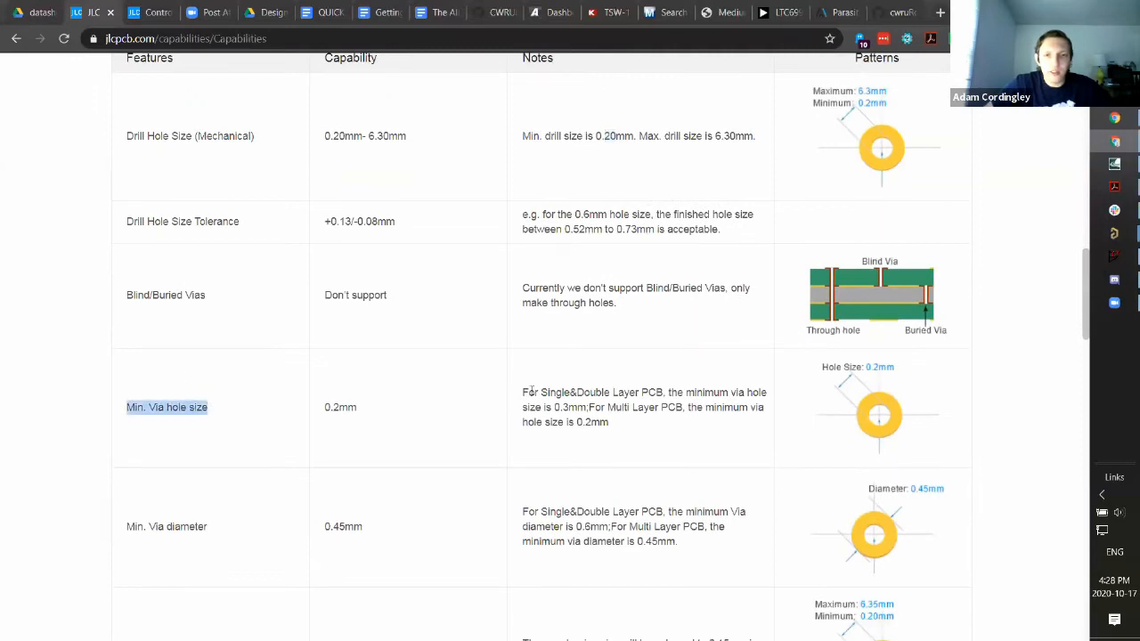
{"action": "left_click_drag", "start_coordinate": [539, 392], "coordinate": [566, 407]}
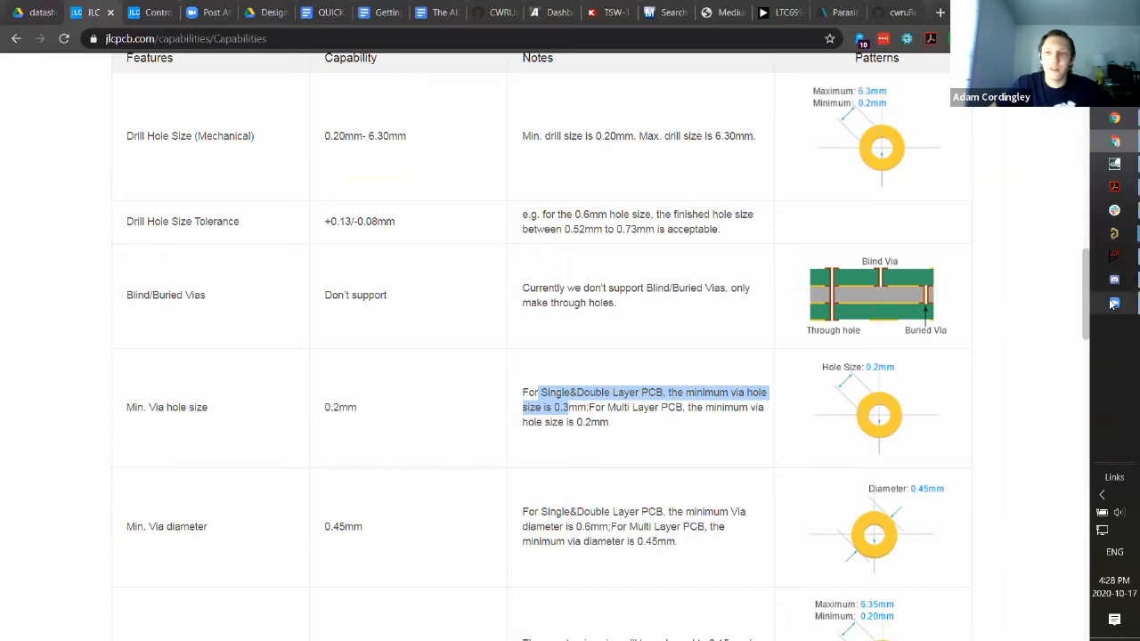
Step: Switch back to the CWRUpill PCB in Altium Designer and set the RoutingVias minimum via hole size to 0.3 mm
{"action": "mouse_move", "coordinate": [1113, 237]}
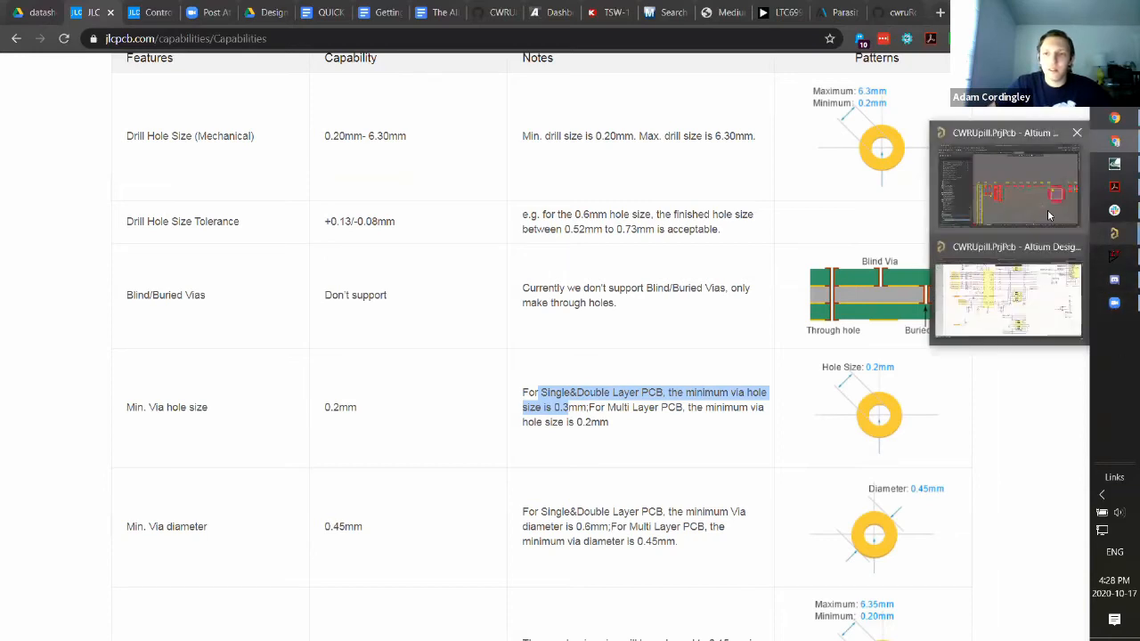
{"action": "left_click", "coordinate": [1047, 210]}
{"action": "left_click", "coordinate": [650, 312]}
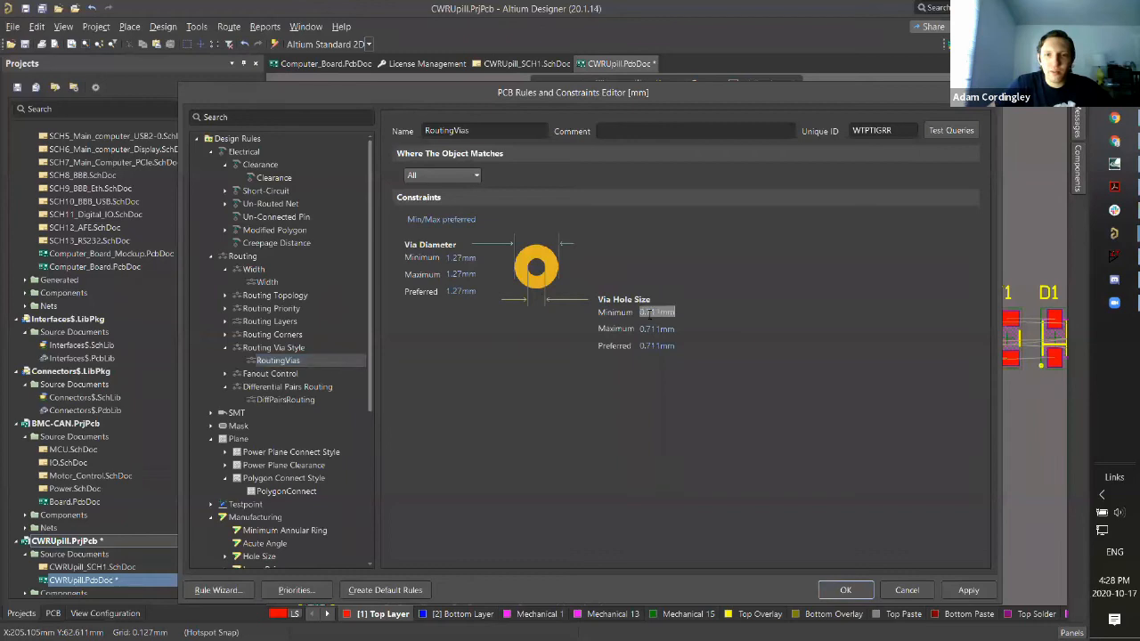
{"action": "type", "text": "0.3"}
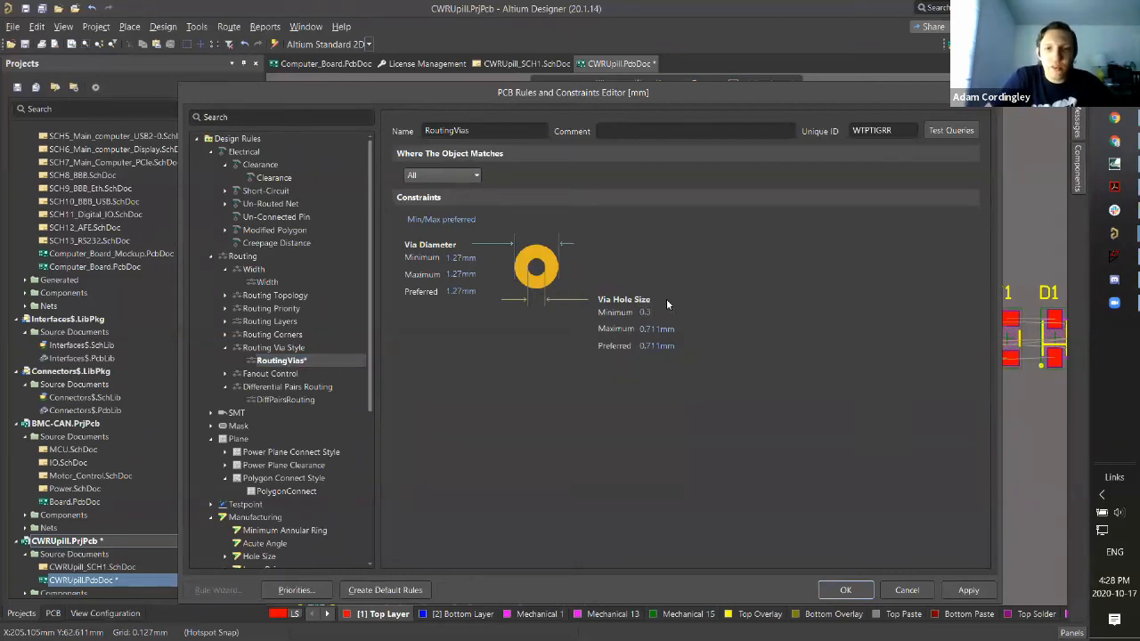
Step: Check JLCPCB's drill size limits in Chrome and set the RoutingVias hole size to maximum 6.3 mm and preferred 0.4 mm
{"action": "left_click", "coordinate": [664, 329]}
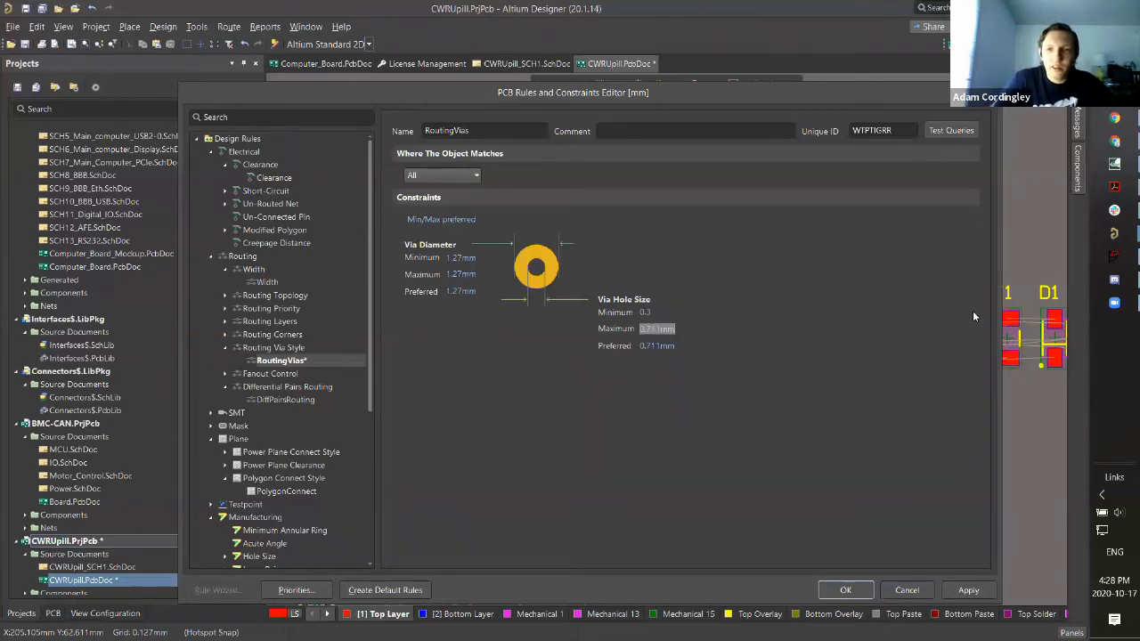
{"action": "left_click", "coordinate": [1114, 141]}
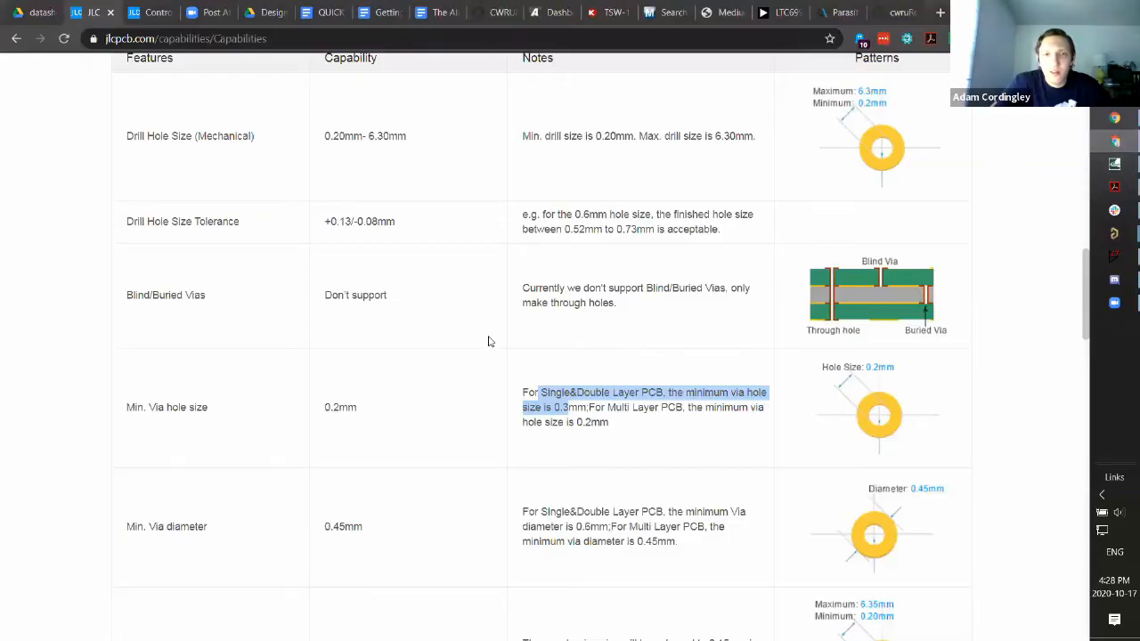
{"action": "scroll", "coordinate": [516, 330], "scroll_direction": "up", "scroll_amount": 1}
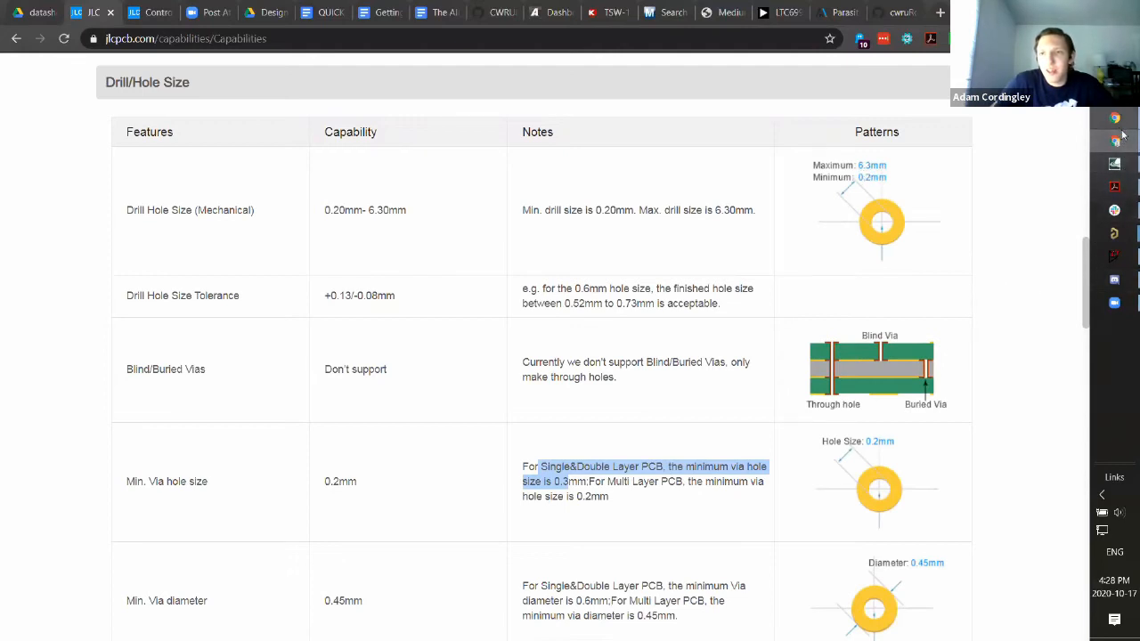
{"action": "mouse_move", "coordinate": [1114, 235]}
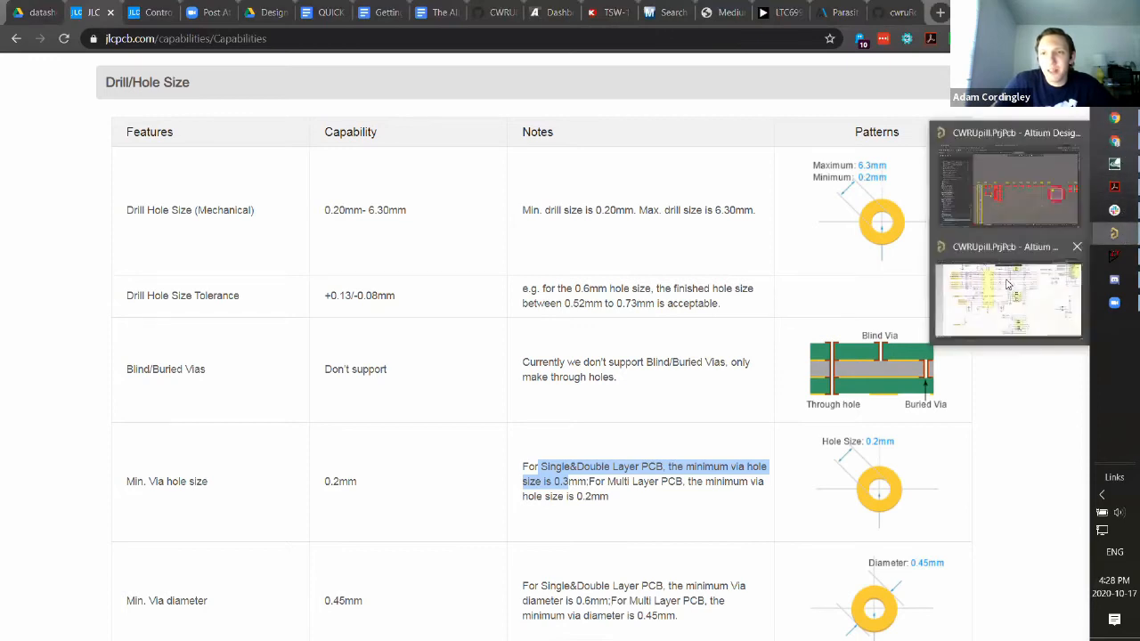
{"action": "left_click", "coordinate": [1031, 184]}
{"action": "type", "text": "6.3"}
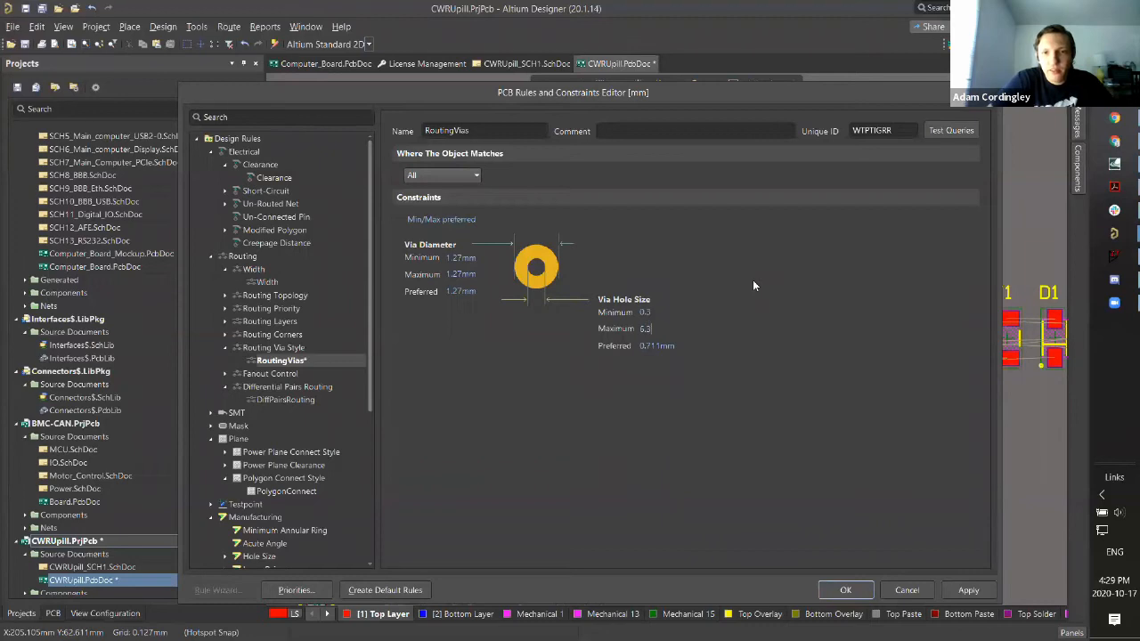
{"action": "key", "text": "Tab"}
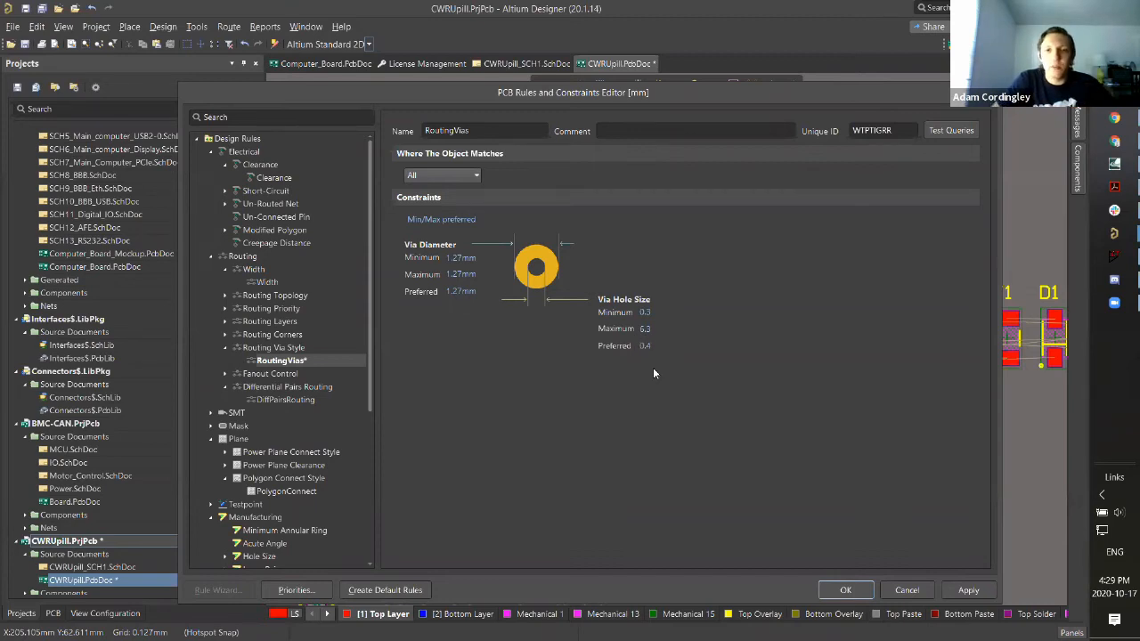
Step: Set the RoutingVias via diameter to minimum 0.6 mm, maximum 10 mm and preferred 0.8 mm, and apply the design rules
{"action": "left_click", "coordinate": [462, 258]}
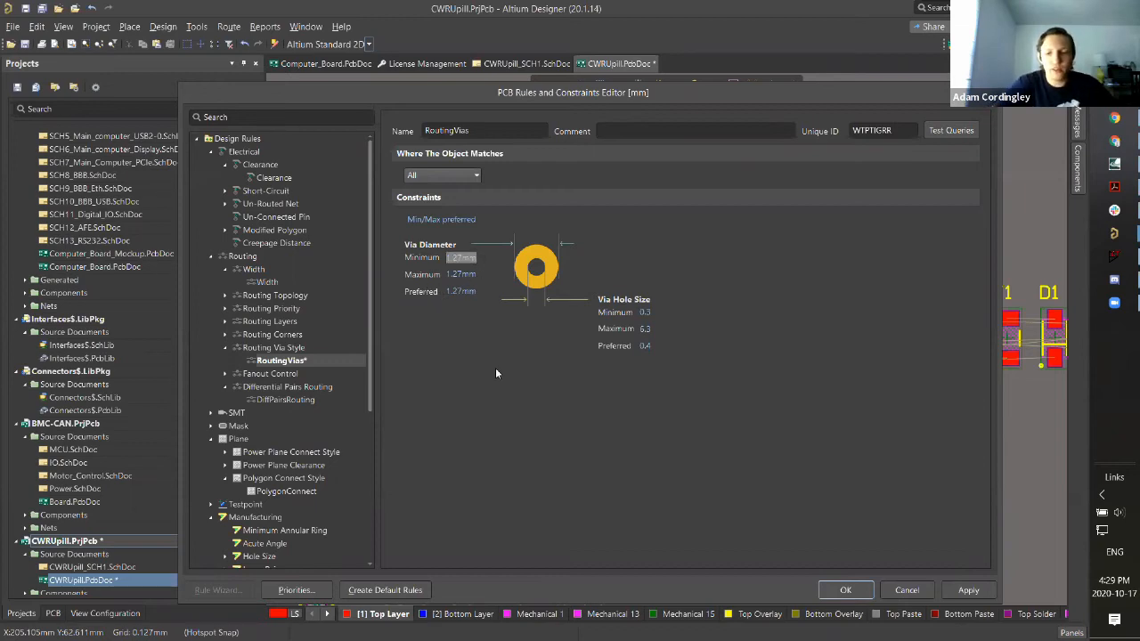
{"action": "type", "text": "0.6"}
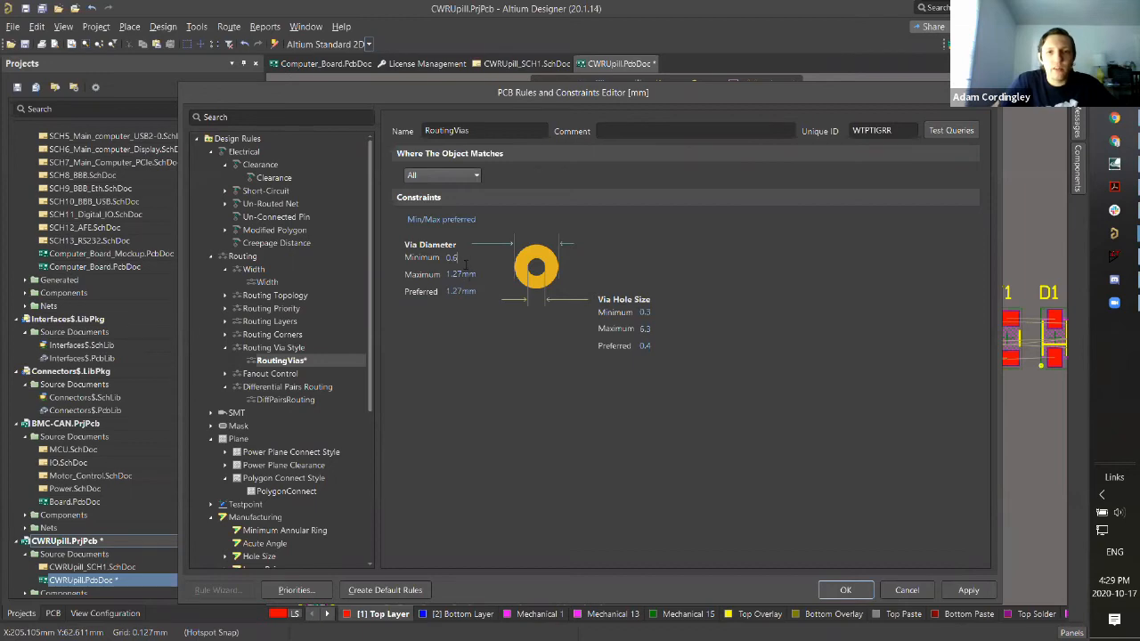
{"action": "left_click", "coordinate": [463, 277]}
{"action": "left_click", "coordinate": [465, 274]}
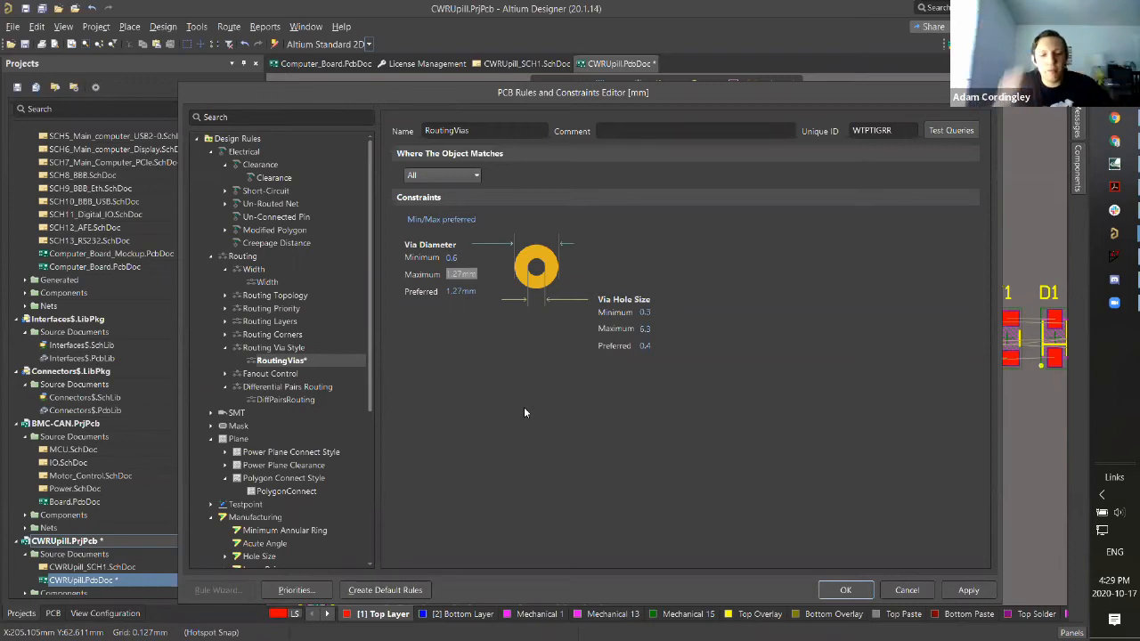
{"action": "type", "text": "1"}
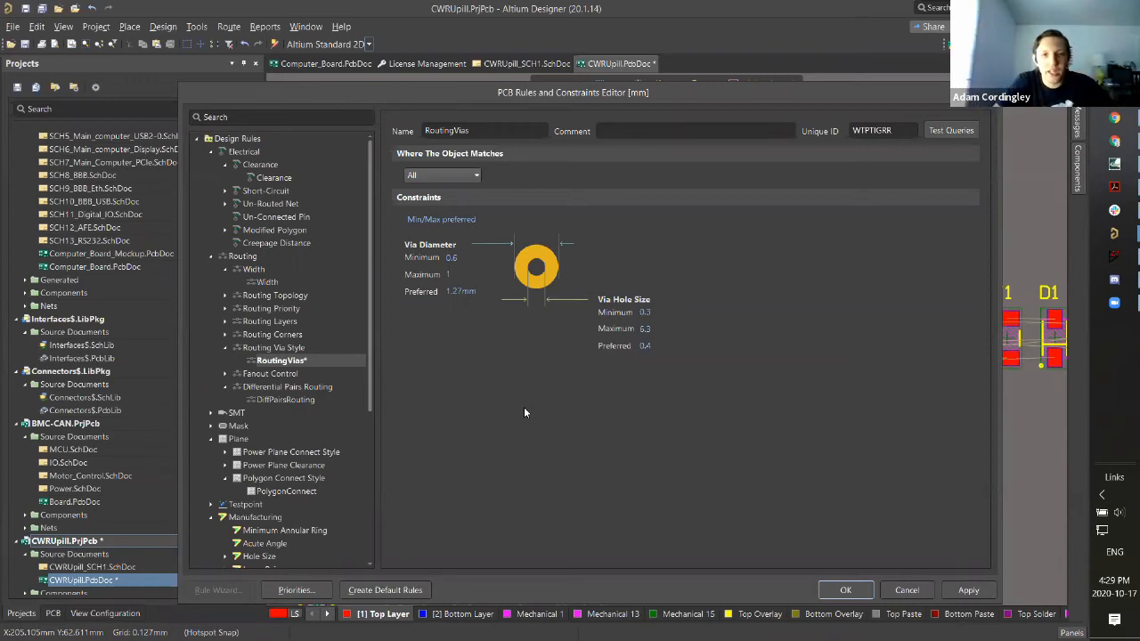
{"action": "type", "text": "0"}
{"action": "key", "text": "Tab"}
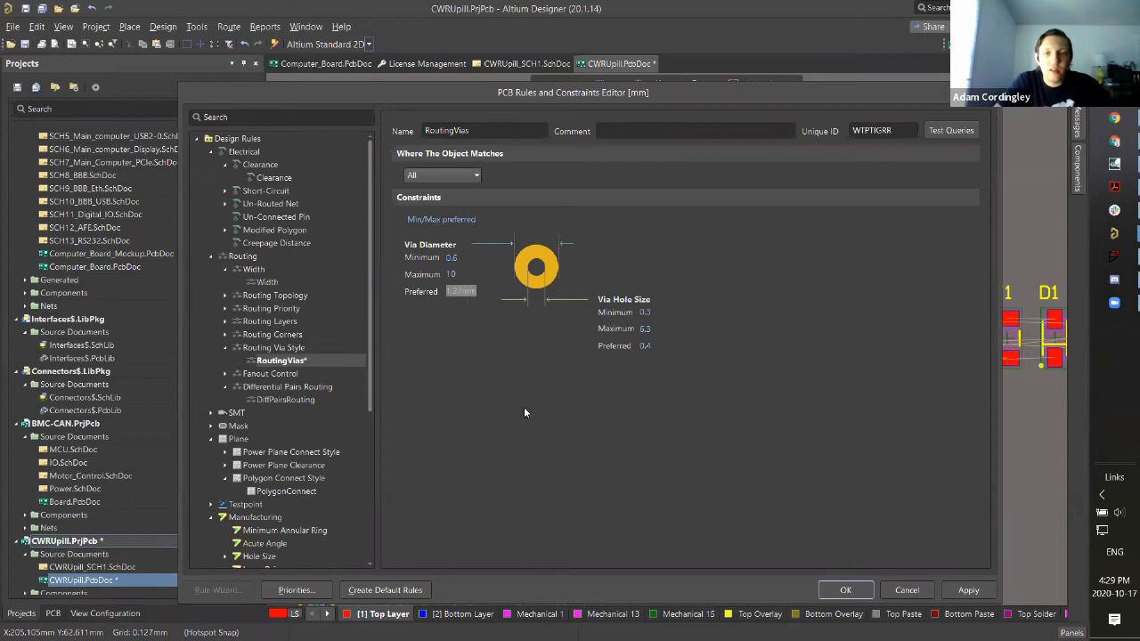
{"action": "type", "text": "0.8"}
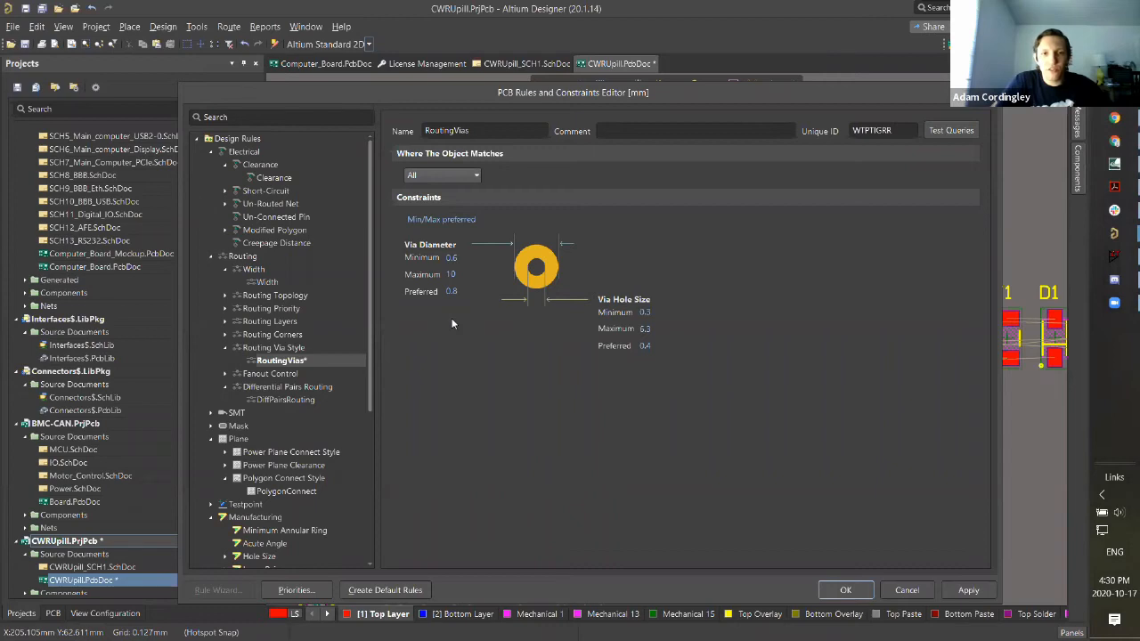
{"action": "left_click", "coordinate": [969, 591]}
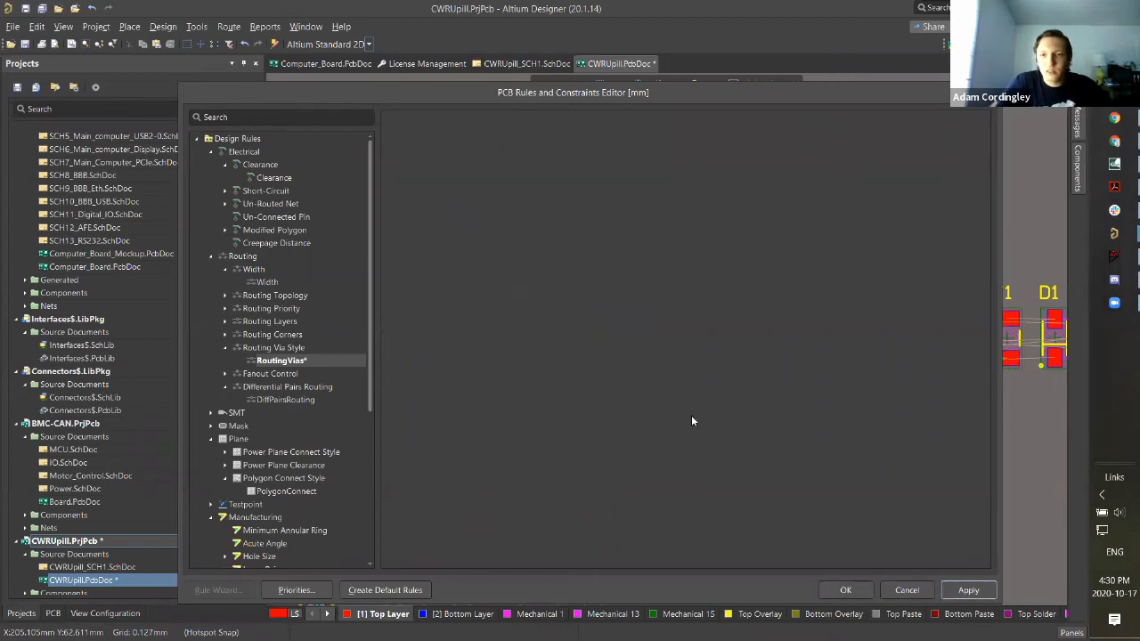
{"action": "left_click", "coordinate": [846, 591]}
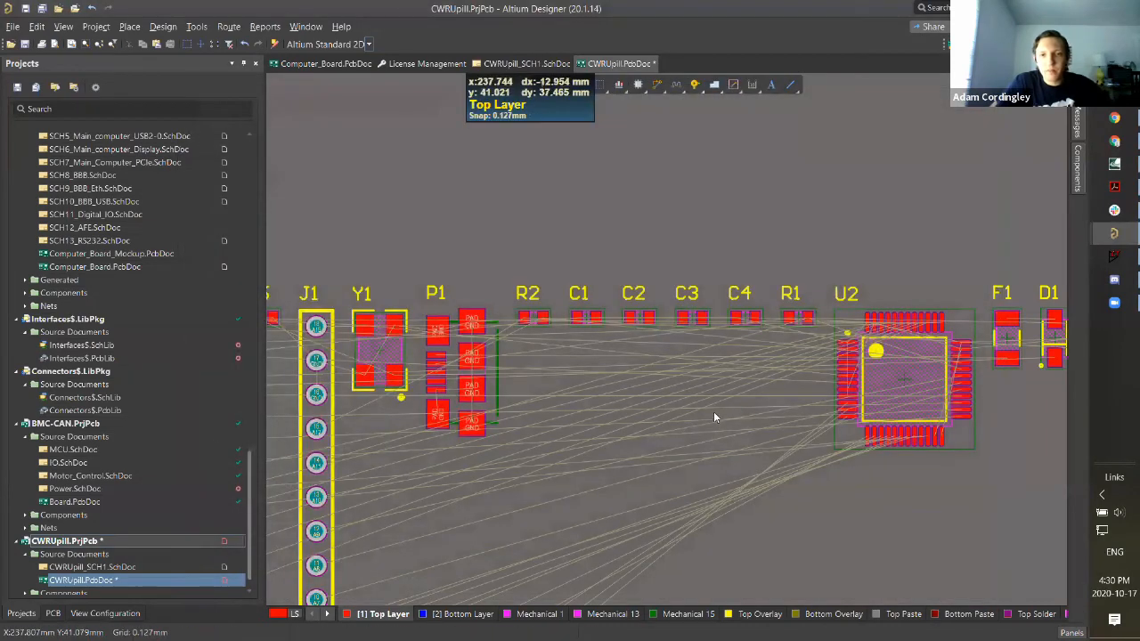
Step: Look over the empty board area, the unplaced components with their connection lines, and the available routing commands
{"action": "scroll", "coordinate": [713, 416], "scroll_direction": "down", "scroll_amount": 3, "text": "ctrl"}
{"action": "scroll", "coordinate": [706, 401], "scroll_direction": "down", "scroll_amount": 1}
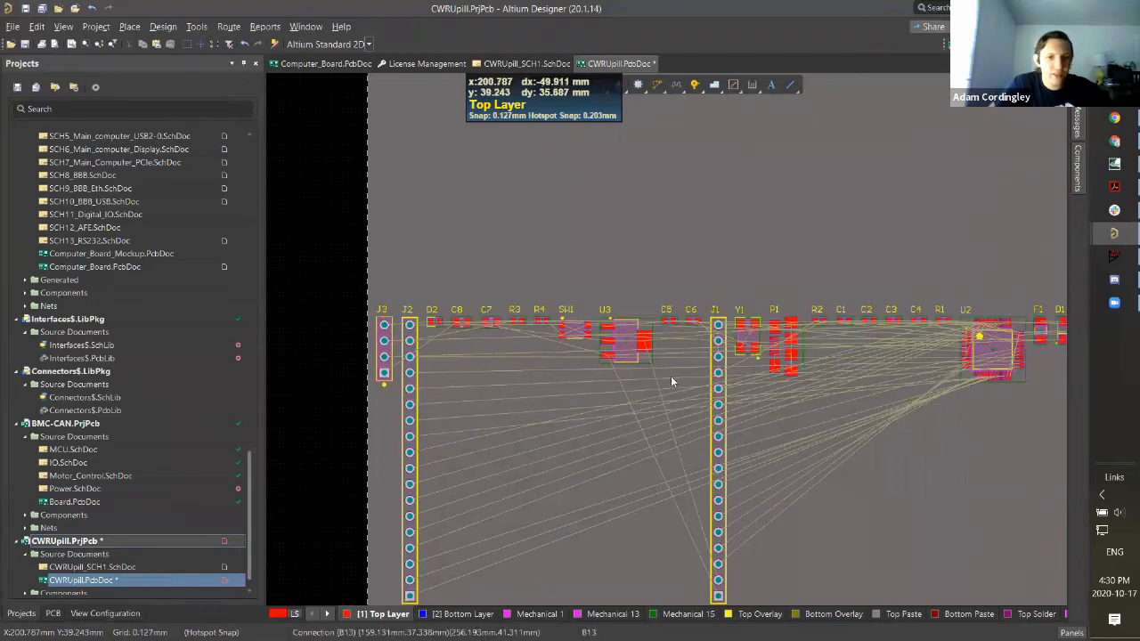
{"action": "scroll", "coordinate": [677, 377], "scroll_direction": "down", "scroll_amount": 2, "text": "ctrl"}
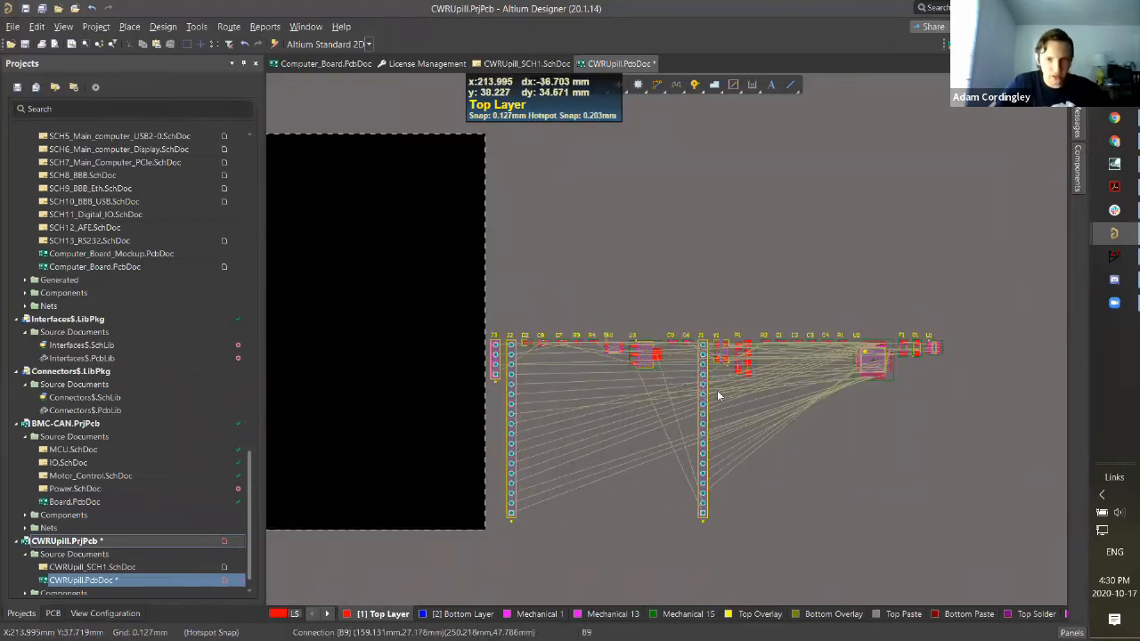
{"action": "scroll", "coordinate": [713, 394], "scroll_direction": "left", "scroll_amount": 4, "text": "shift"}
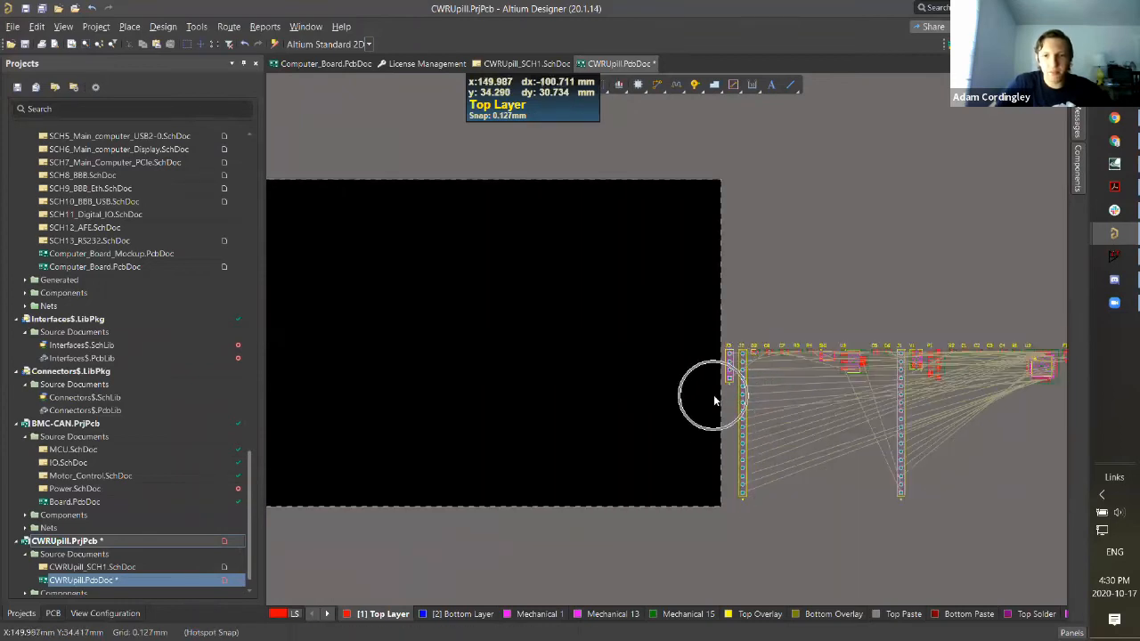
{"action": "scroll", "coordinate": [713, 395], "scroll_direction": "down", "scroll_amount": 1, "text": "ctrl"}
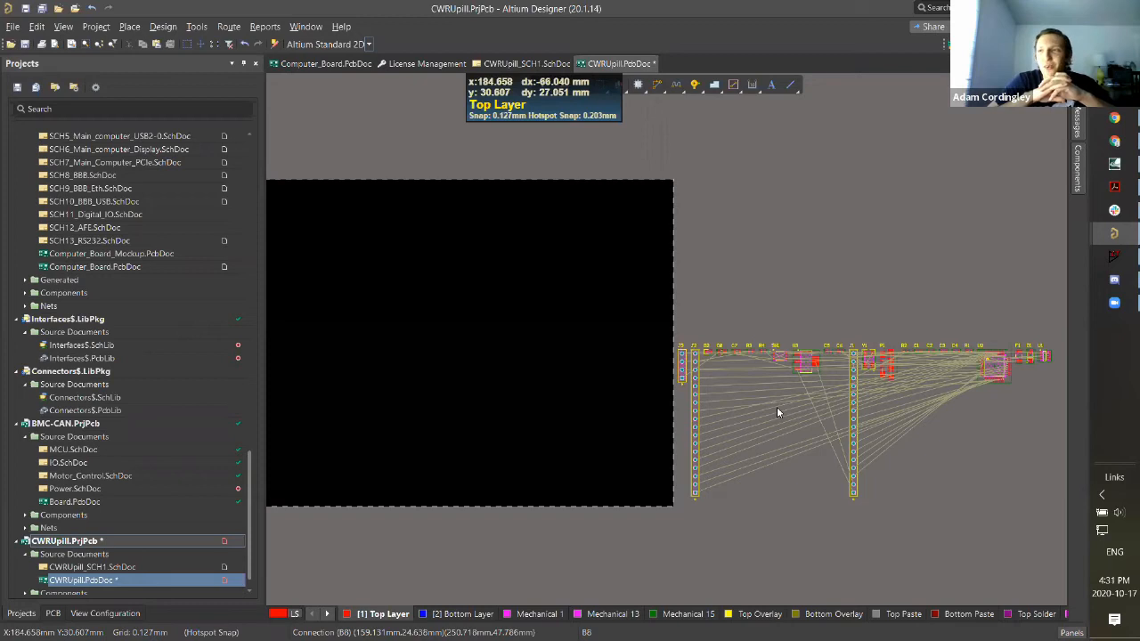
{"action": "left_click", "coordinate": [228, 27]}
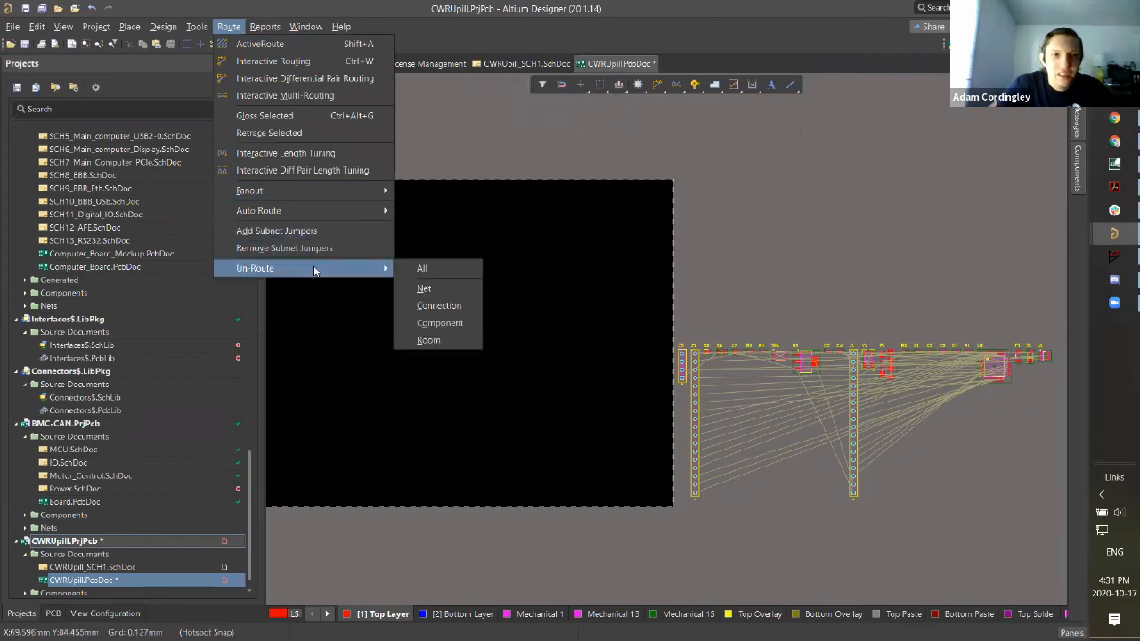
{"action": "mouse_move", "coordinate": [314, 212]}
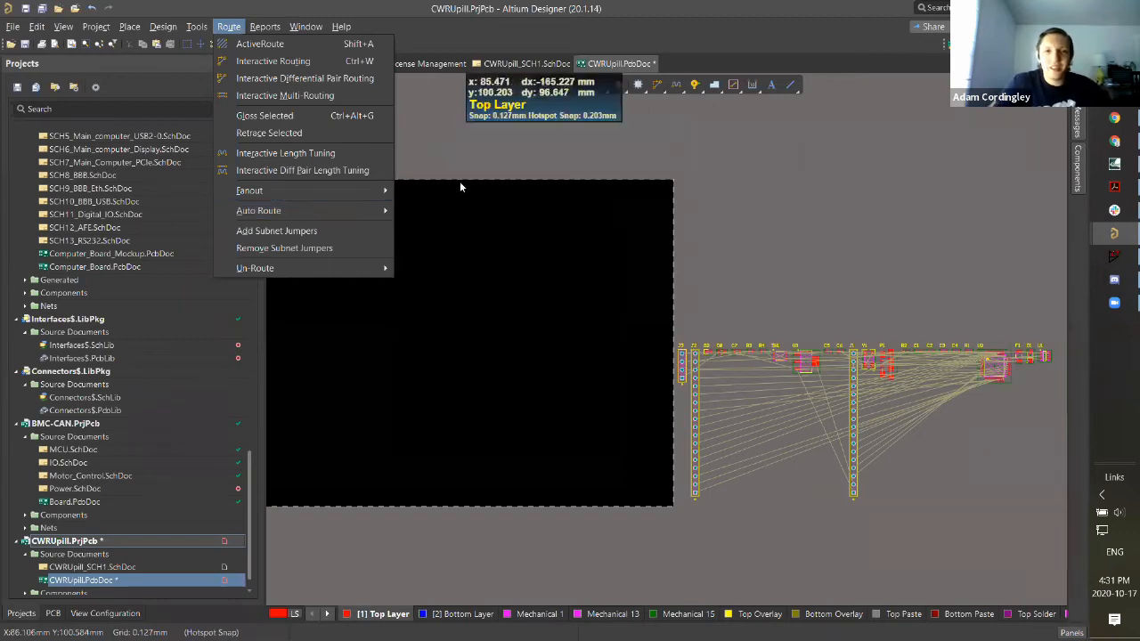
{"action": "left_click", "coordinate": [465, 217]}
{"action": "scroll", "coordinate": [564, 262], "scroll_direction": "left", "scroll_amount": 3, "text": "shift"}
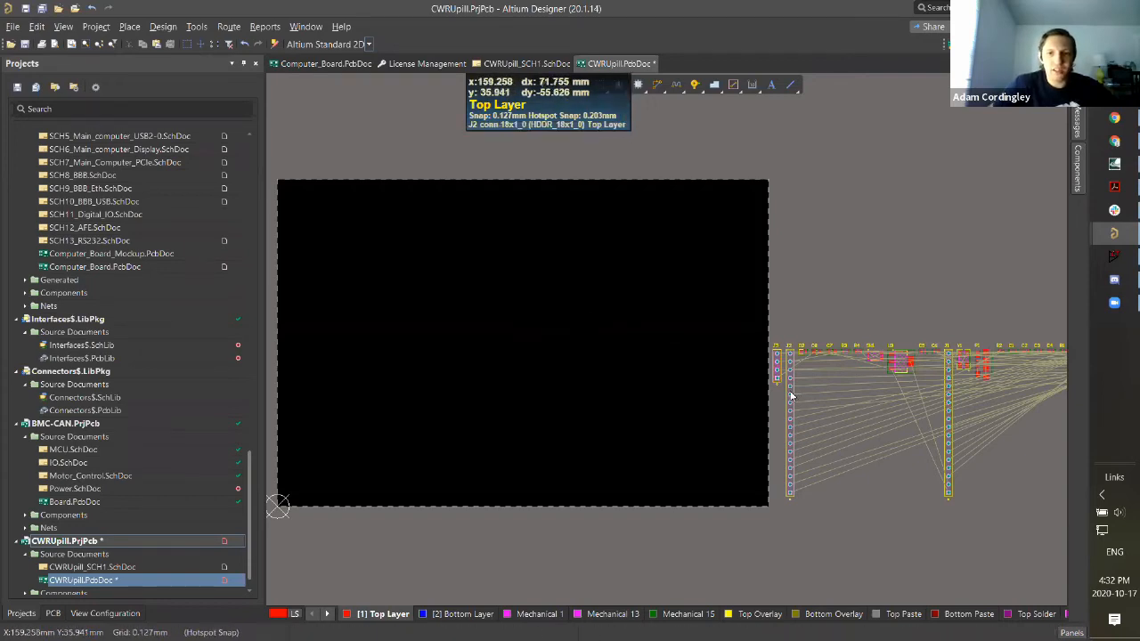
{"action": "scroll", "coordinate": [832, 392], "scroll_direction": "right", "scroll_amount": 2}
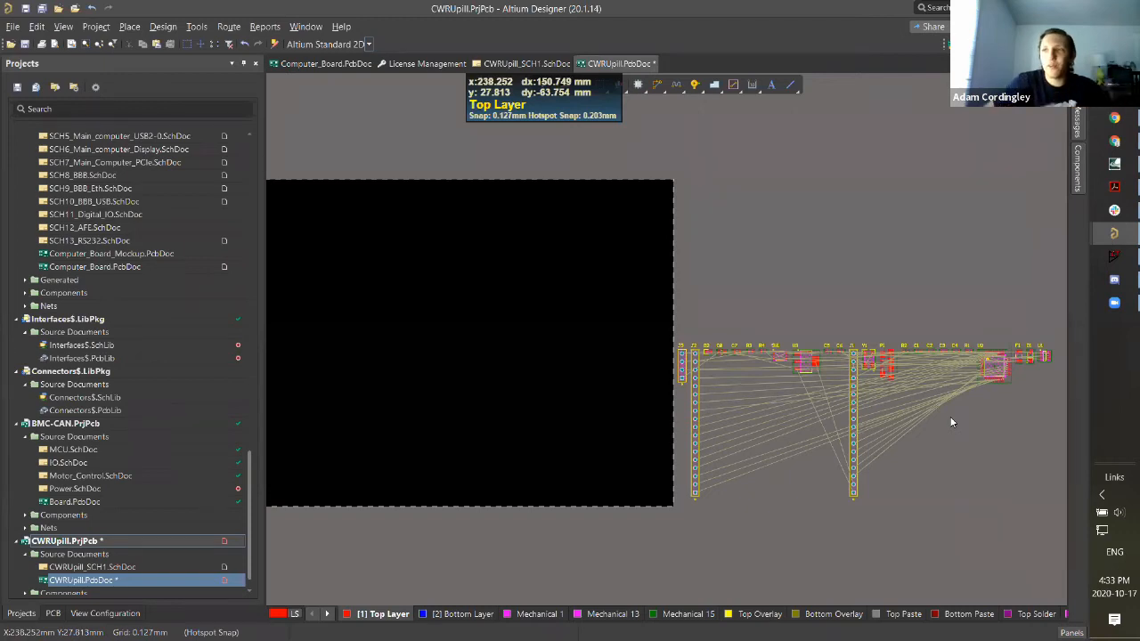
Step: Examine the connection lines between the unplaced components and the two 3V3 pads of regulator U3
{"action": "scroll", "coordinate": [797, 383], "scroll_direction": "up", "scroll_amount": 2, "text": "ctrl"}
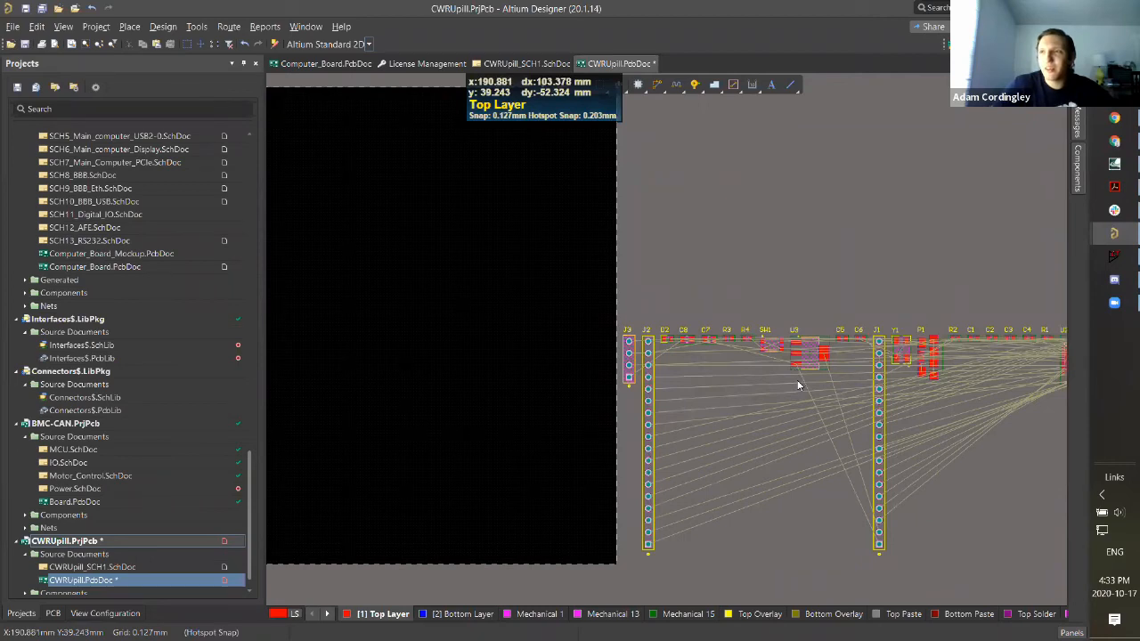
{"action": "scroll", "coordinate": [796, 384], "scroll_direction": "down", "scroll_amount": 2, "text": "shift"}
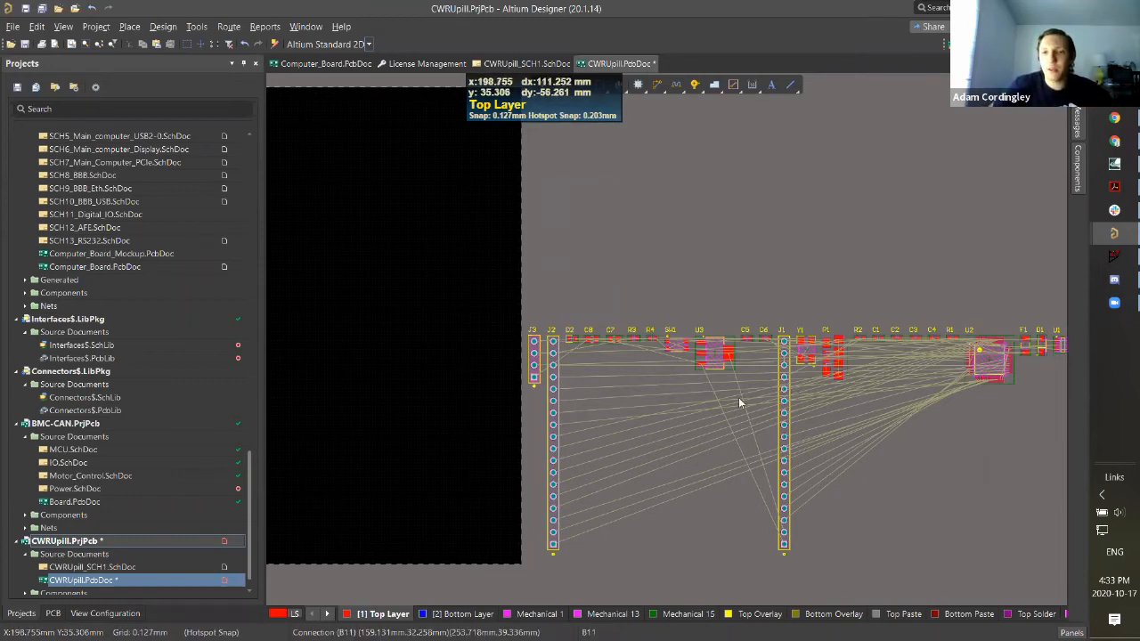
{"action": "scroll", "coordinate": [606, 399], "scroll_direction": "down", "scroll_amount": 2, "text": "shift"}
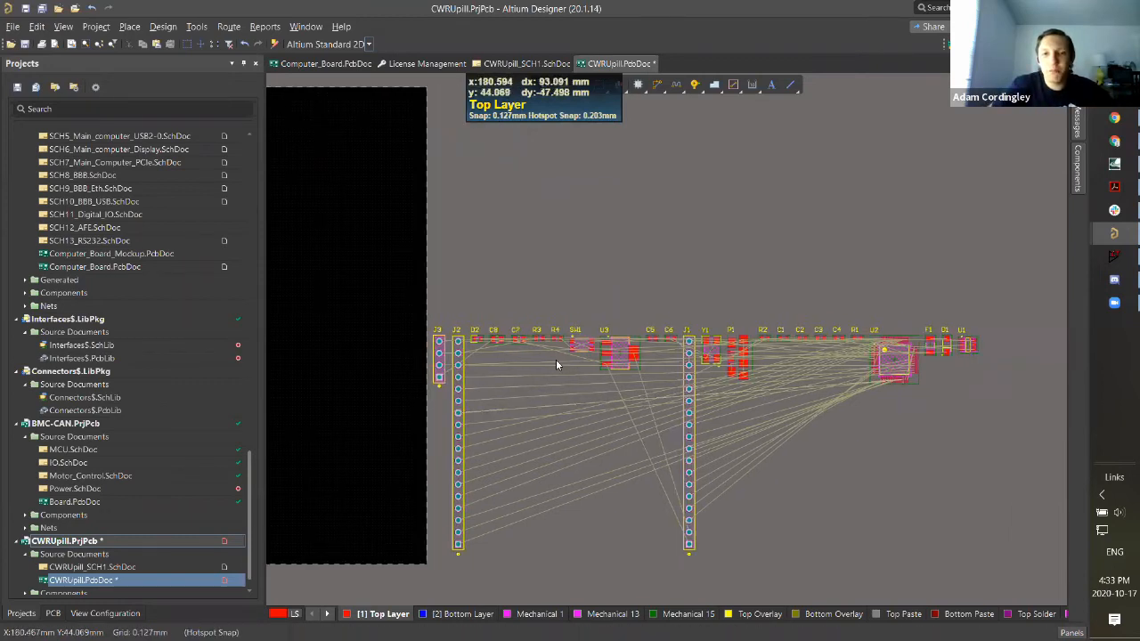
{"action": "scroll", "coordinate": [521, 383], "scroll_direction": "up", "scroll_amount": 2, "text": "ctrl"}
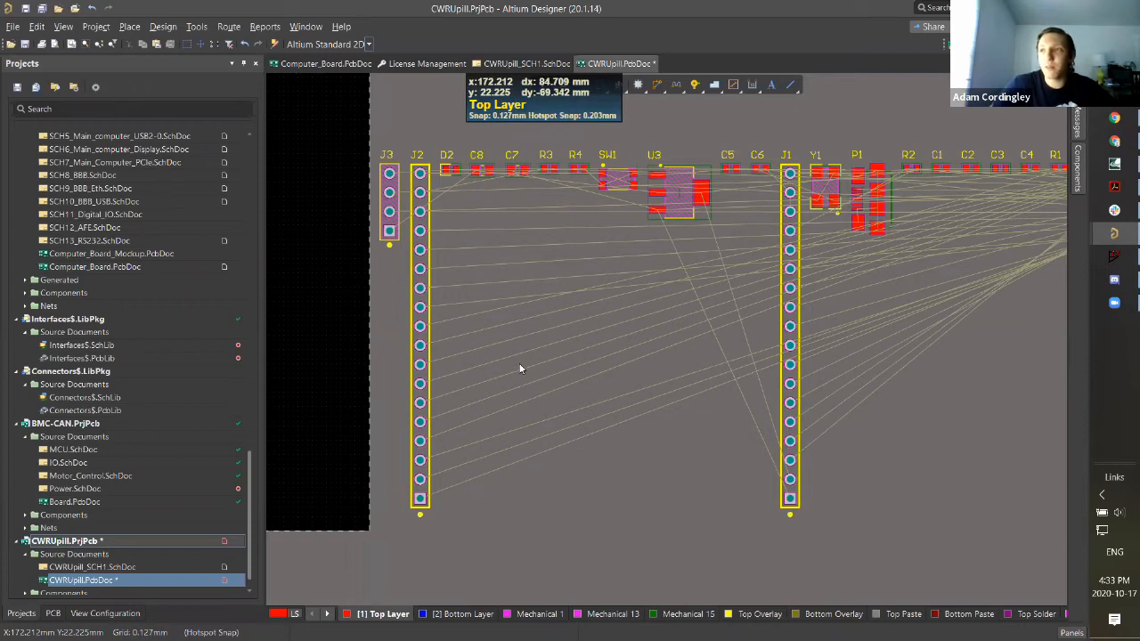
{"action": "scroll", "coordinate": [506, 303], "scroll_direction": "down", "scroll_amount": 1, "text": "ctrl"}
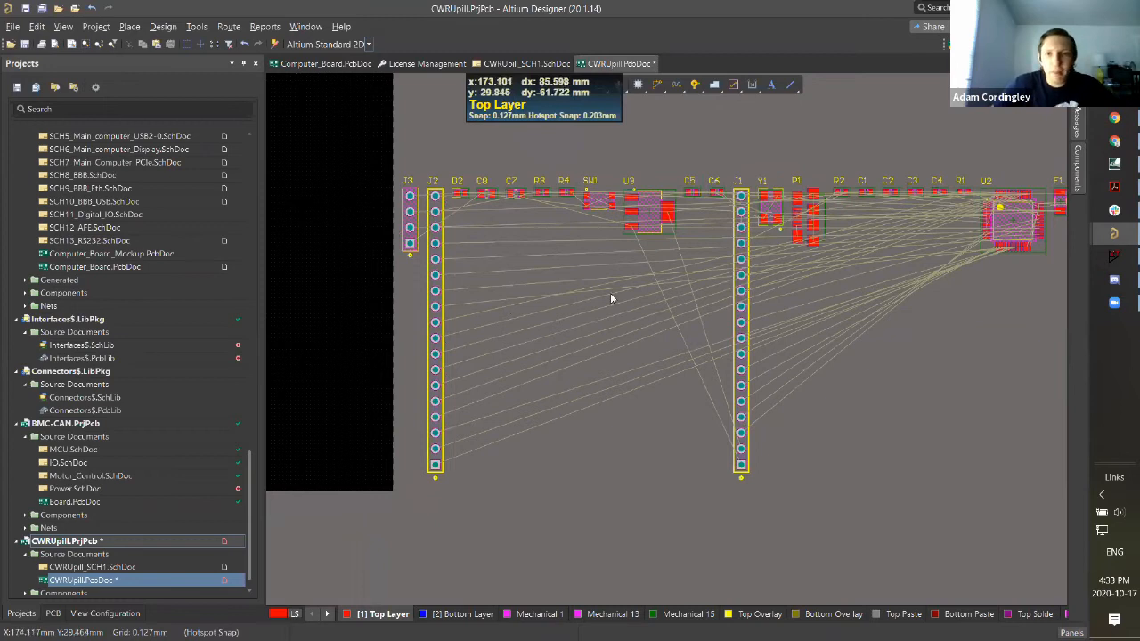
{"action": "scroll", "coordinate": [639, 212], "scroll_direction": "up", "scroll_amount": 5, "text": "ctrl"}
{"action": "scroll", "coordinate": [674, 230], "scroll_direction": "down", "scroll_amount": 6, "text": "ctrl"}
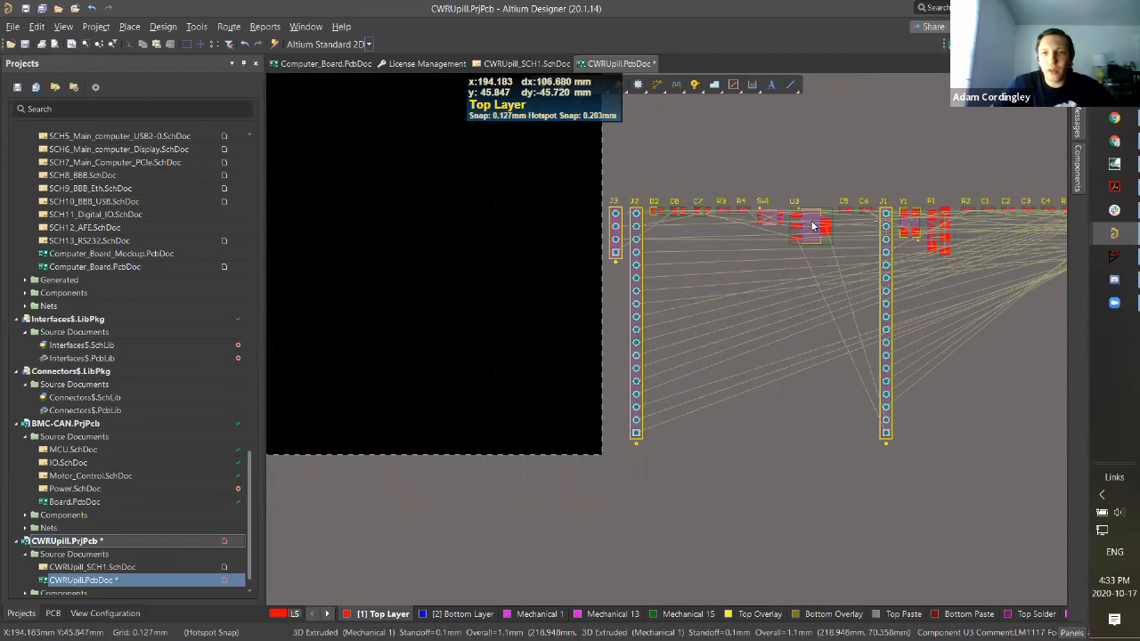
{"action": "scroll", "coordinate": [811, 232], "scroll_direction": "up", "scroll_amount": 4, "text": "ctrl"}
{"action": "scroll", "coordinate": [809, 232], "scroll_direction": "up", "scroll_amount": 5, "text": "ctrl"}
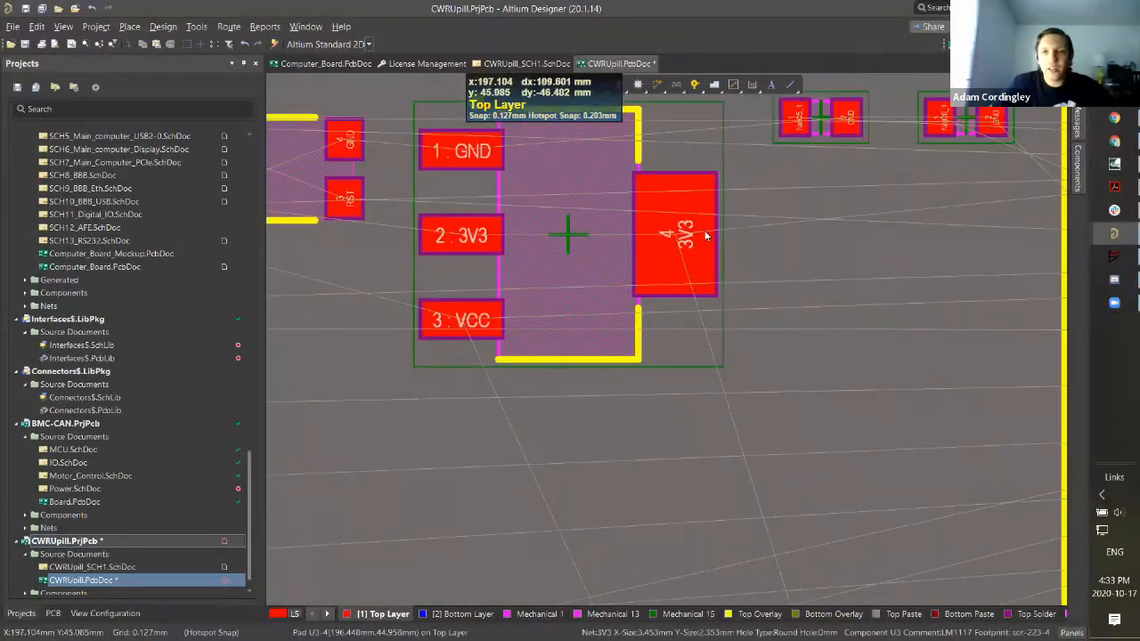
{"action": "left_click", "coordinate": [706, 236]}
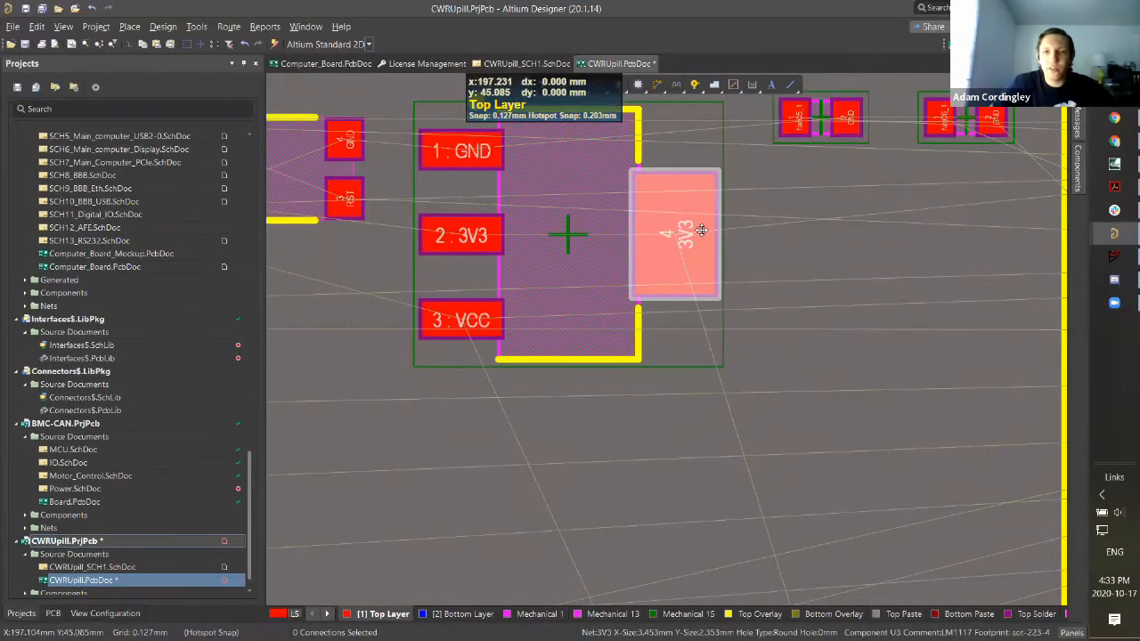
{"action": "left_click", "coordinate": [457, 236]}
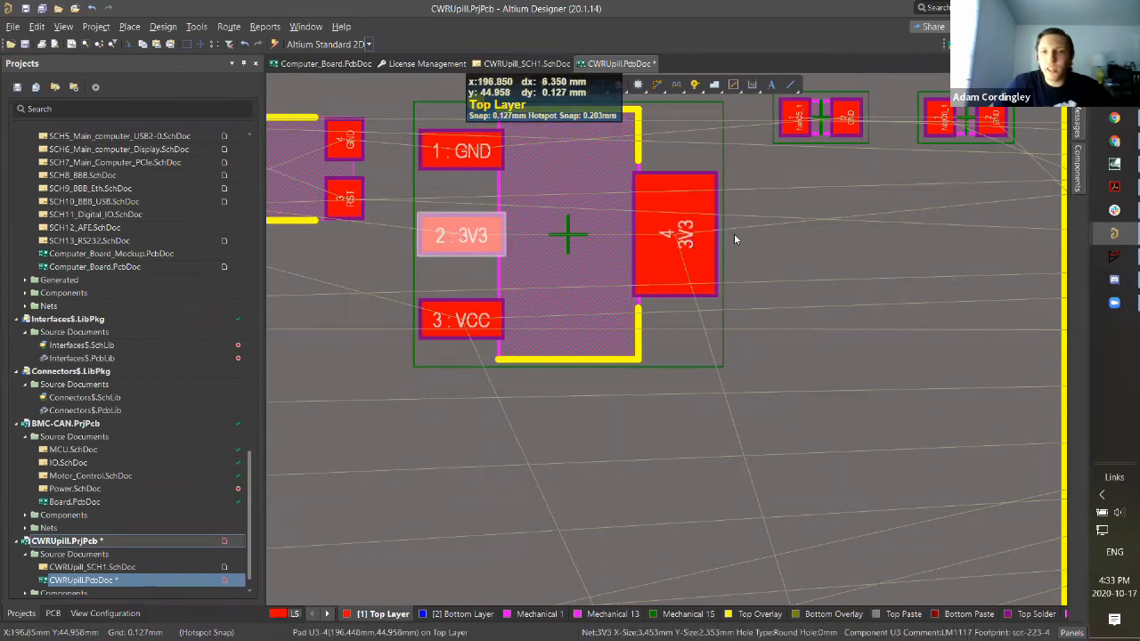
Step: Move capacitor C5 out of the component row to just above its neighbour C6
{"action": "left_click", "coordinate": [784, 251]}
{"action": "left_click_drag", "start_coordinate": [807, 122], "coordinate": [862, 55]}
{"action": "scroll", "coordinate": [826, 210], "scroll_direction": "down", "scroll_amount": 2, "text": "ctrl"}
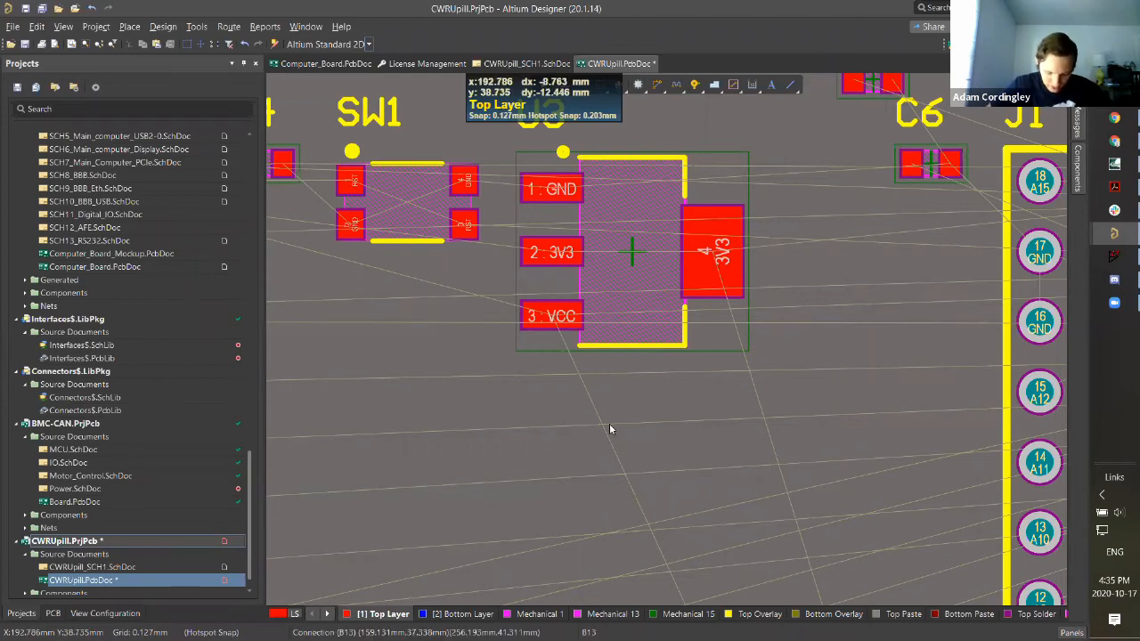
Step: Place header J2 along the board's left edge and J1 parallel to it at about x = 23 mm, both rotated 180 degrees
{"action": "scroll", "coordinate": [578, 339], "scroll_direction": "down", "scroll_amount": 5, "text": "ctrl"}
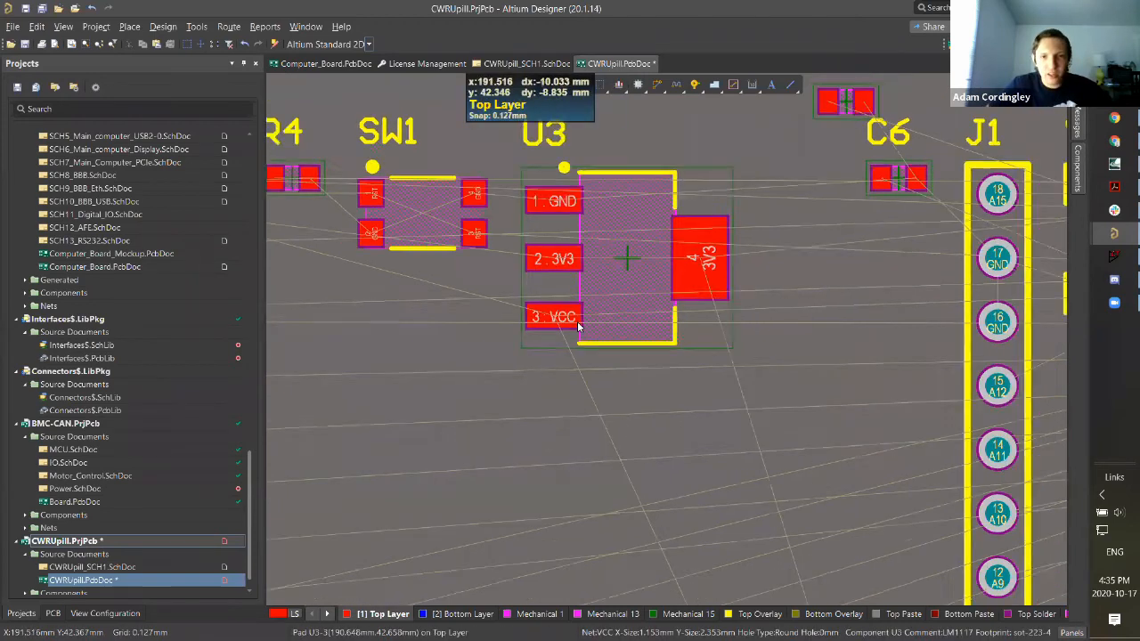
{"action": "scroll", "coordinate": [576, 335], "scroll_direction": "up", "scroll_amount": 14, "text": "shift"}
{"action": "scroll", "coordinate": [576, 334], "scroll_direction": "down", "scroll_amount": 2, "text": "ctrl"}
{"action": "scroll", "coordinate": [577, 334], "scroll_direction": "up", "scroll_amount": 3, "text": "shift"}
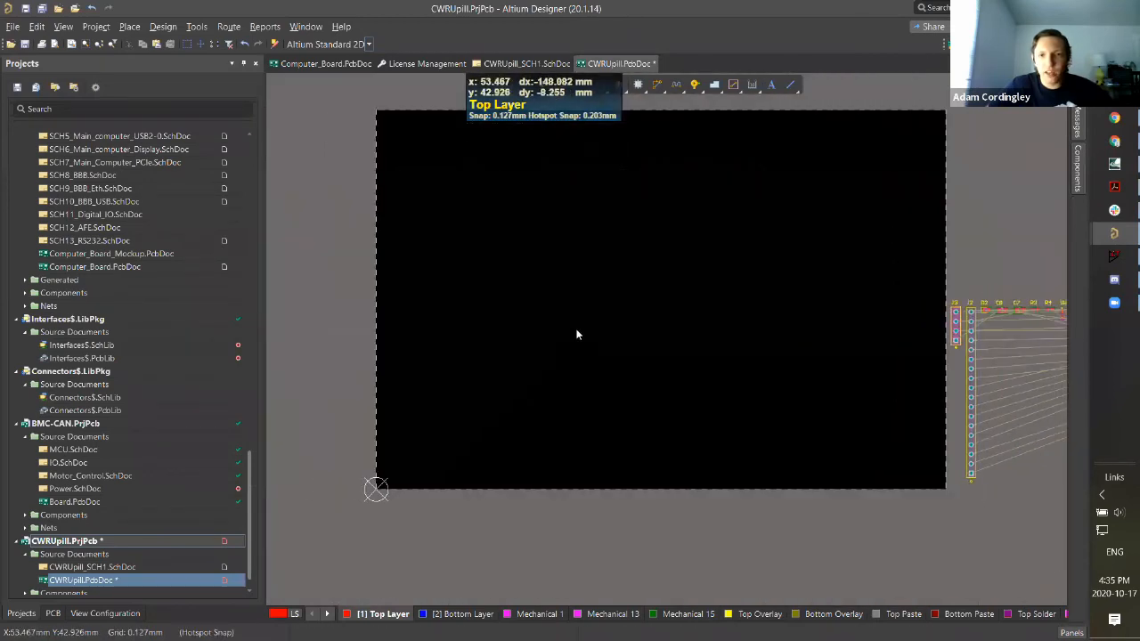
{"action": "scroll", "coordinate": [576, 334], "scroll_direction": "down", "scroll_amount": 4, "text": "shift"}
{"action": "left_click_drag", "start_coordinate": [782, 360], "coordinate": [394, 437]}
{"action": "scroll", "coordinate": [624, 408], "scroll_direction": "down", "scroll_amount": 2, "text": "shift"}
{"action": "left_click_drag", "start_coordinate": [912, 392], "coordinate": [382, 405]}
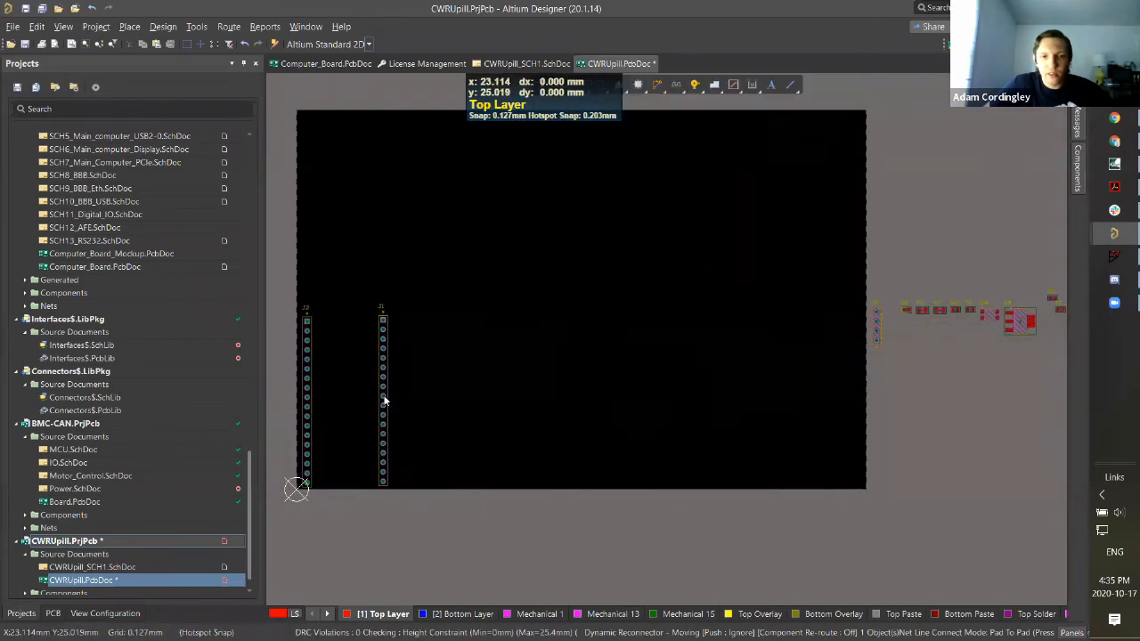
Step: Place connector P1, rotated horizontally, between the upper ends of J2 and J1, and shift J1 right to about x = 27.8 mm
{"action": "scroll", "coordinate": [738, 372], "scroll_direction": "down", "scroll_amount": 2, "text": "shift"}
{"action": "left_click_drag", "start_coordinate": [925, 324], "coordinate": [421, 333]}
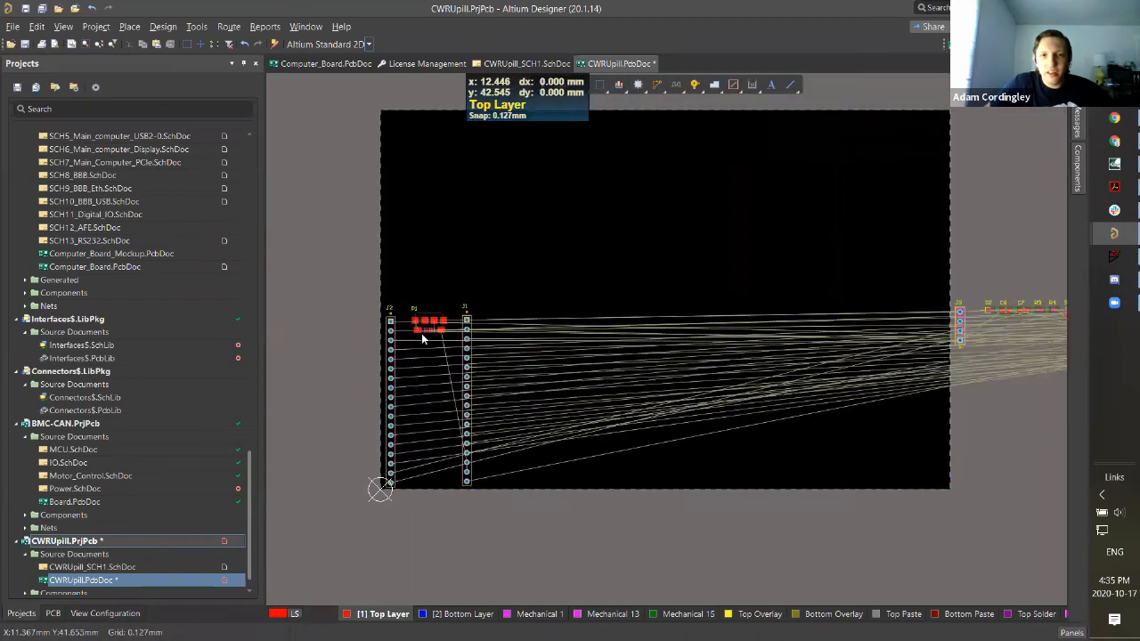
{"action": "scroll", "coordinate": [421, 333], "scroll_direction": "up", "scroll_amount": 2, "text": "ctrl"}
{"action": "left_click_drag", "start_coordinate": [493, 402], "coordinate": [522, 428]}
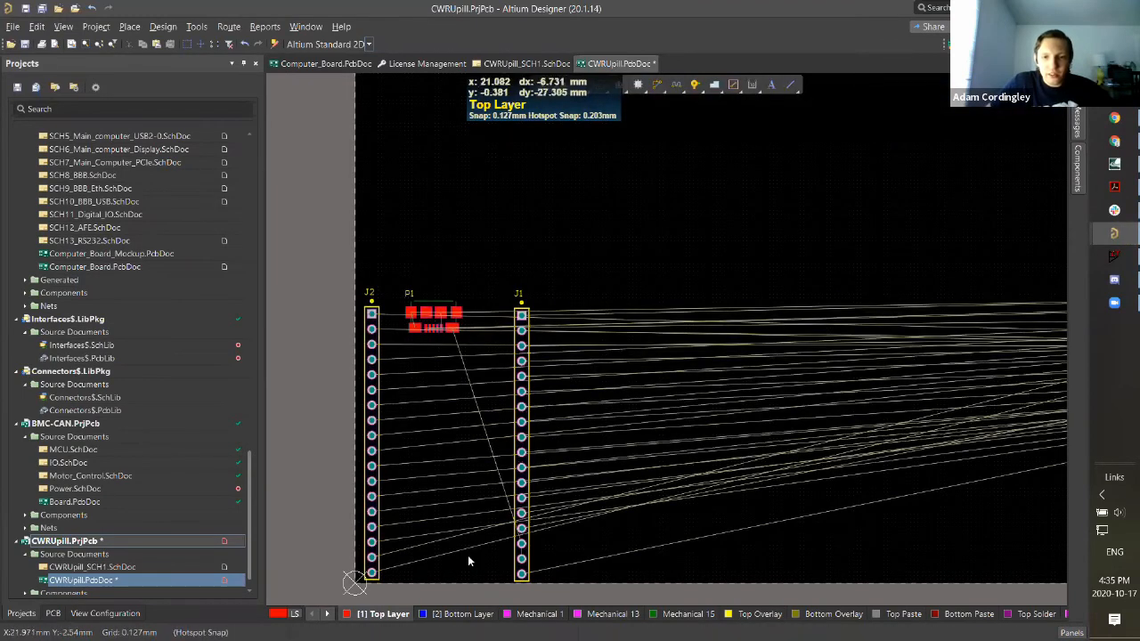
Step: Start the board outline as a line from the origin on the Mechanical 1 layer, with a line width of 0.05 mm
{"action": "left_click", "coordinate": [529, 613]}
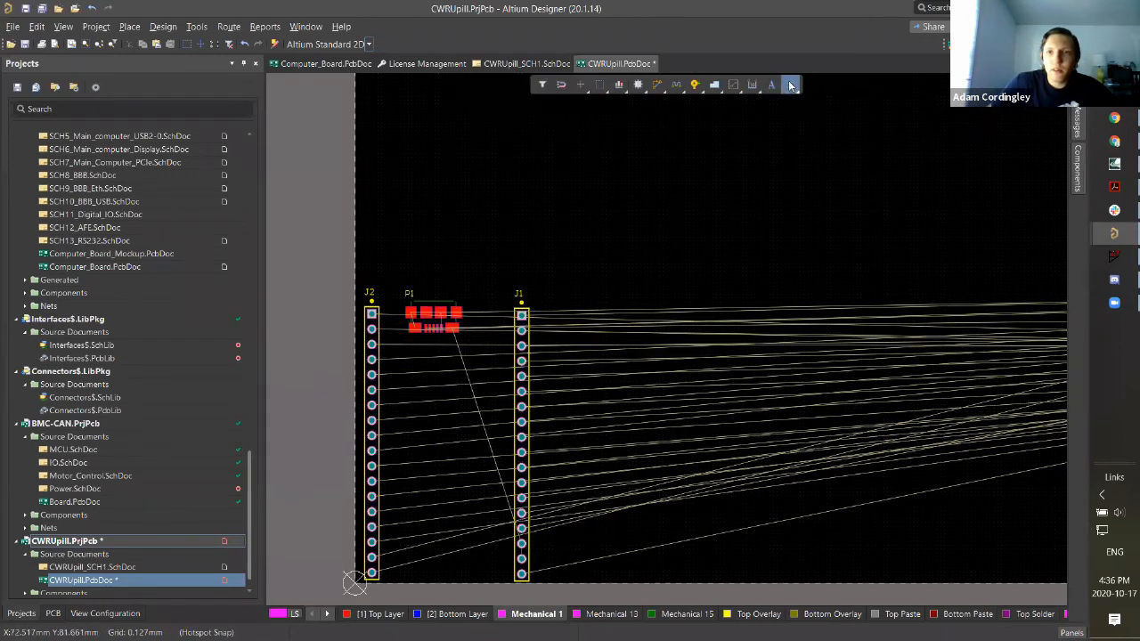
{"action": "scroll", "coordinate": [400, 470], "scroll_direction": "down", "scroll_amount": 1}
{"action": "scroll", "coordinate": [356, 533], "scroll_direction": "up", "scroll_amount": 6, "text": "ctrl"}
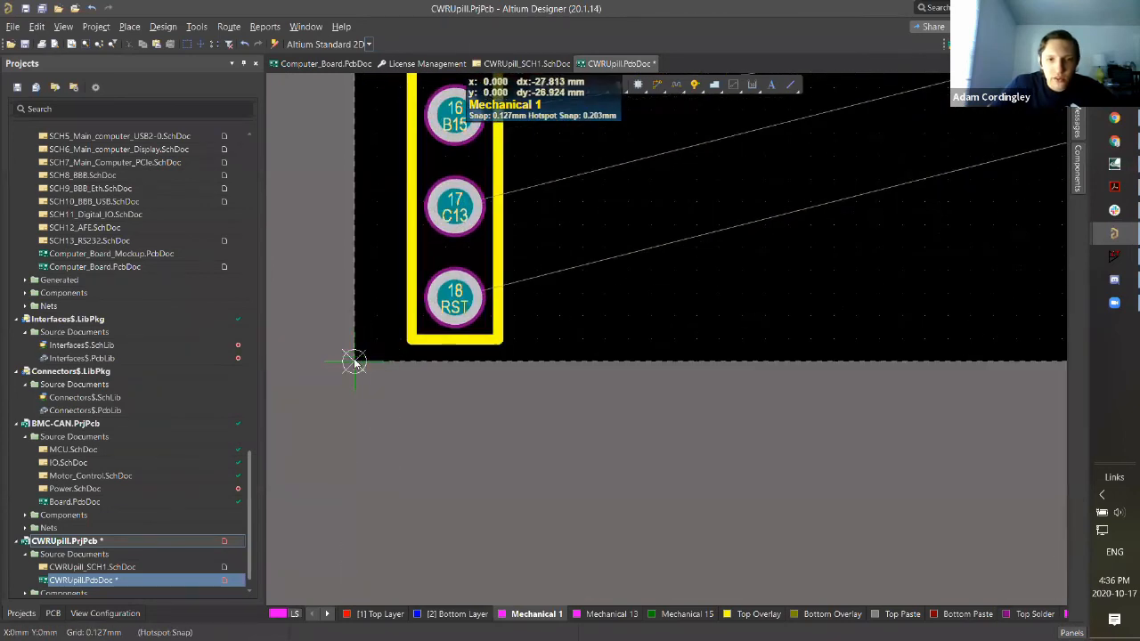
{"action": "left_click", "coordinate": [354, 361]}
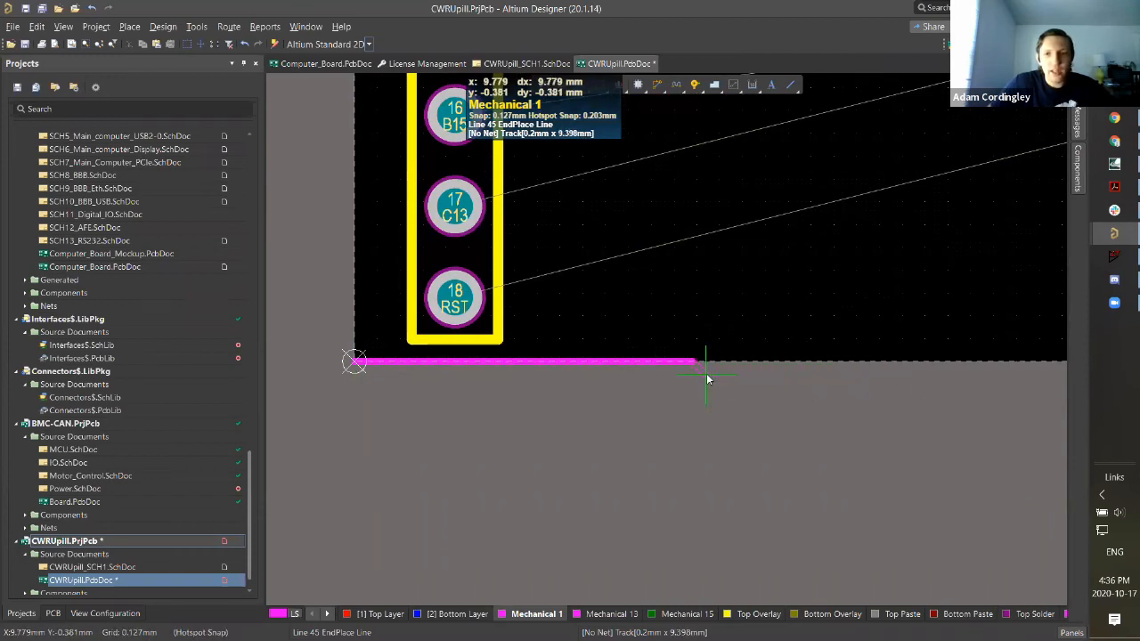
{"action": "key", "text": "Tab"}
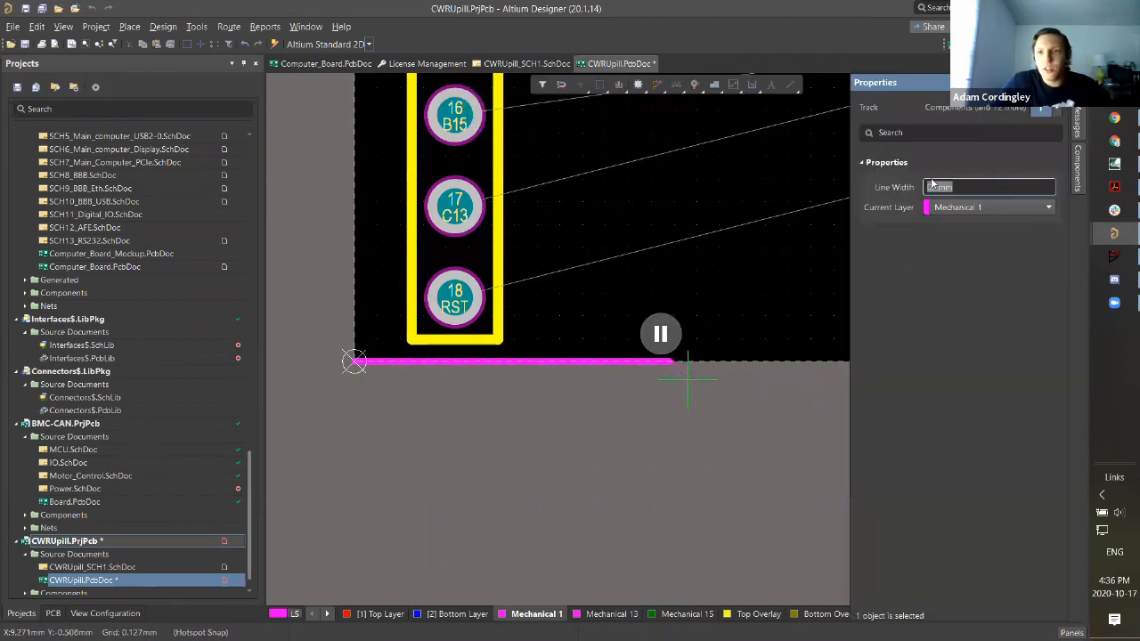
{"action": "key", "text": "BackSpace"}
{"action": "type", "text": "0."}
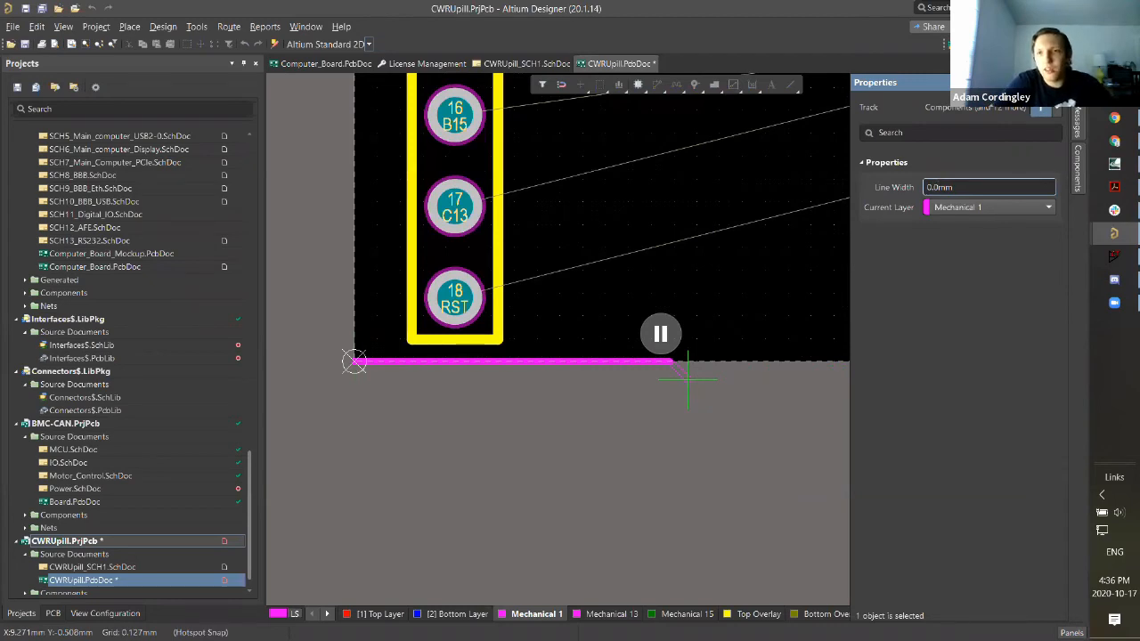
{"action": "type", "text": "5"}
{"action": "key", "text": "Return"}
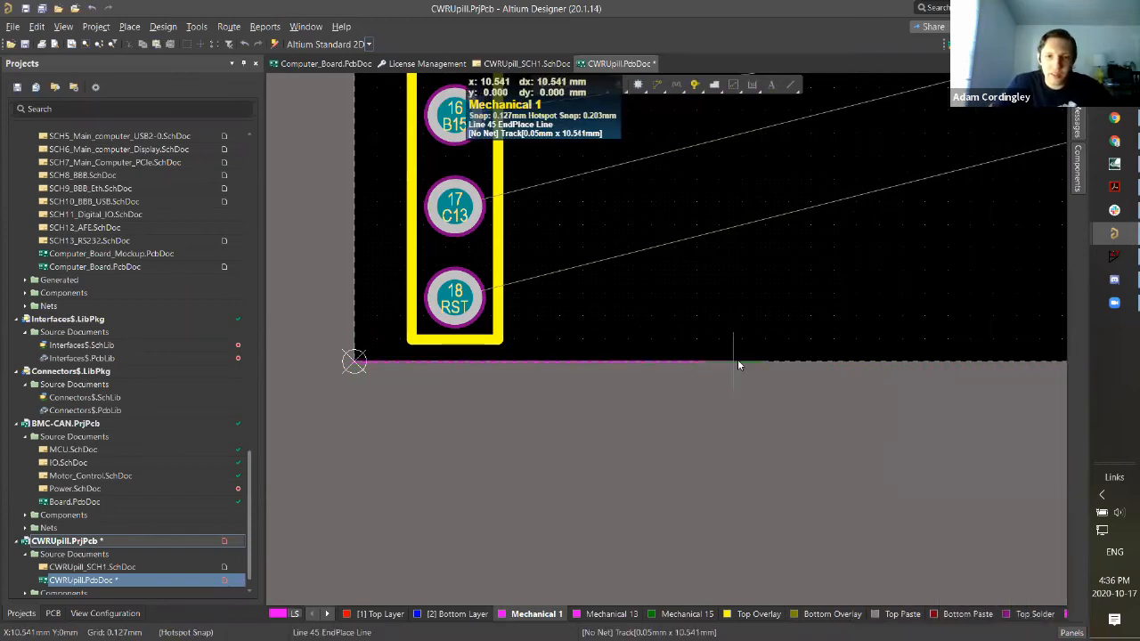
{"action": "scroll", "coordinate": [738, 357], "scroll_direction": "down", "scroll_amount": 16, "text": "shift"}
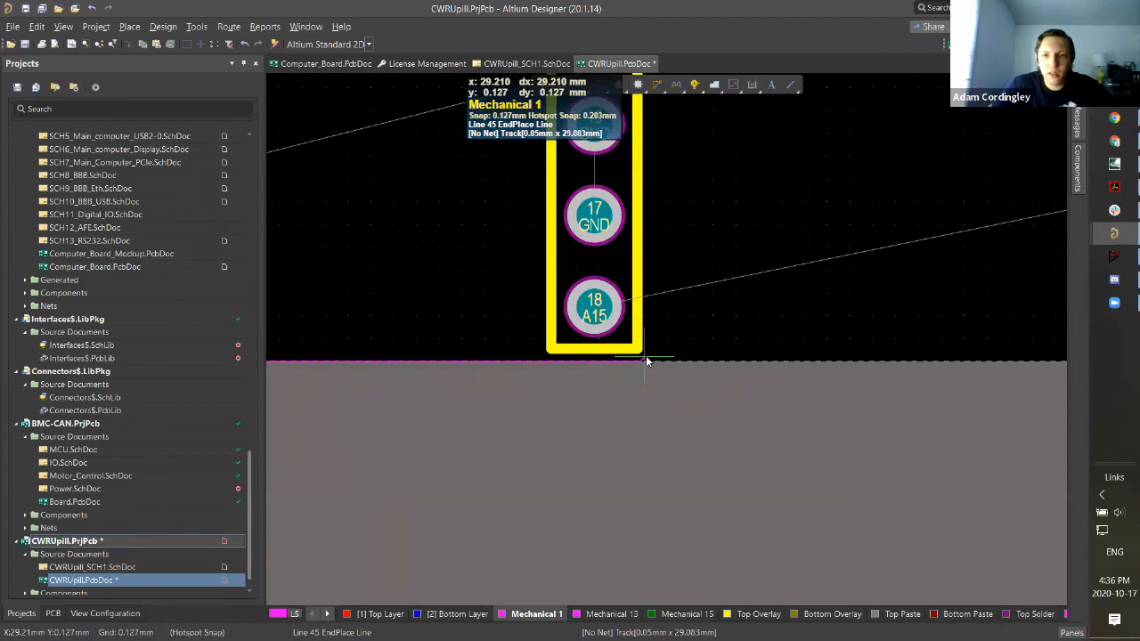
{"action": "scroll", "coordinate": [628, 359], "scroll_direction": "down", "scroll_amount": 2, "text": "shift"}
{"action": "scroll", "coordinate": [606, 359], "scroll_direction": "up", "scroll_amount": 4, "text": "ctrl"}
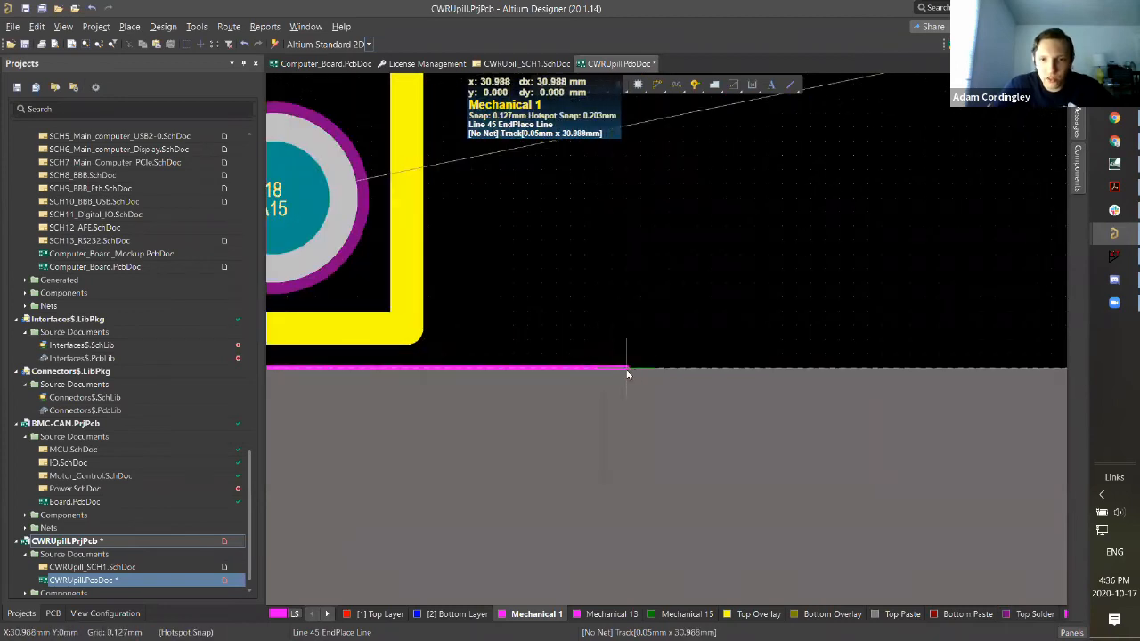
{"action": "right_click", "coordinate": [539, 373]}
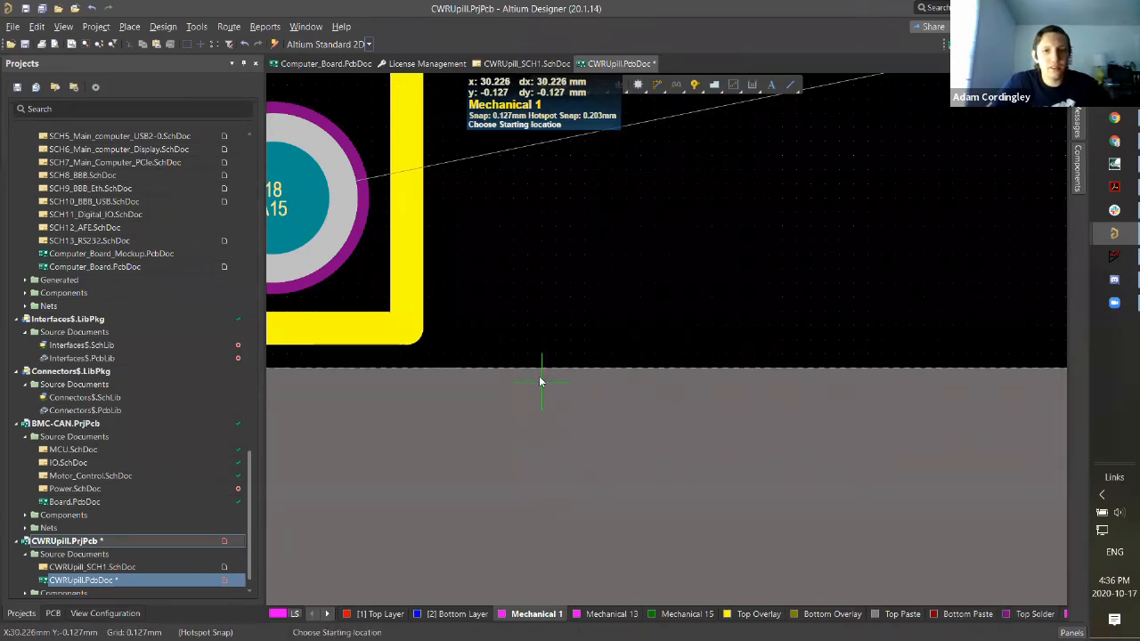
{"action": "scroll", "coordinate": [548, 336], "scroll_direction": "down", "scroll_amount": 2, "text": "ctrl"}
{"action": "scroll", "coordinate": [552, 335], "scroll_direction": "down", "scroll_amount": 4, "text": "ctrl"}
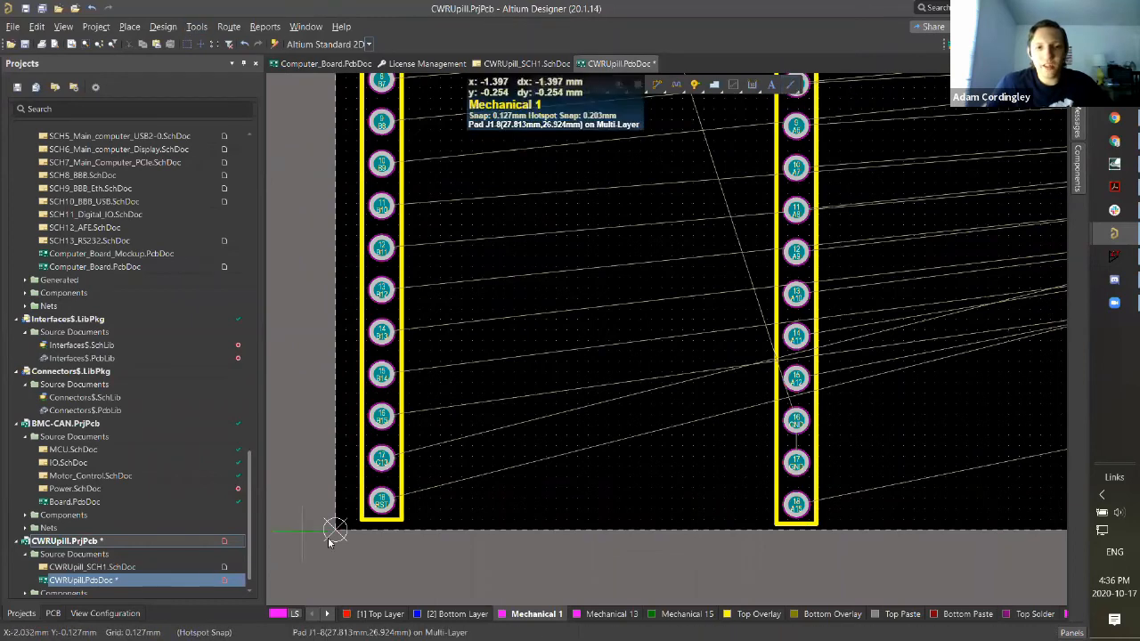
{"action": "scroll", "coordinate": [331, 532], "scroll_direction": "up", "scroll_amount": 3, "text": "ctrl"}
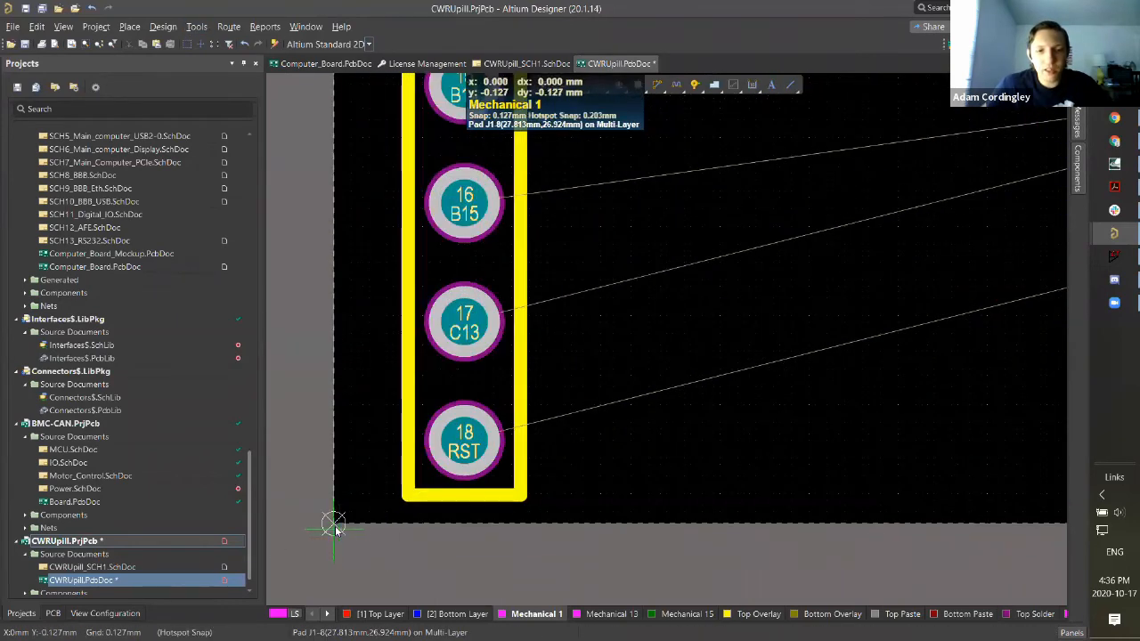
{"action": "left_click", "coordinate": [334, 526]}
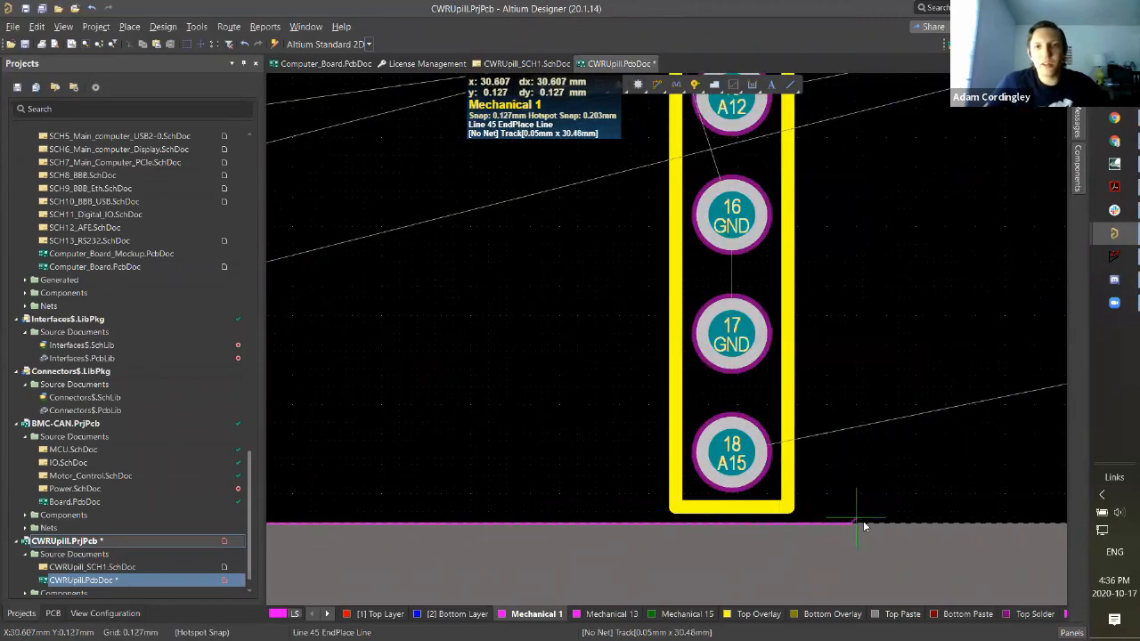
{"action": "scroll", "coordinate": [875, 527], "scroll_direction": "up", "scroll_amount": 3, "text": "ctrl"}
{"action": "scroll", "coordinate": [878, 517], "scroll_direction": "up", "scroll_amount": 2, "text": "ctrl"}
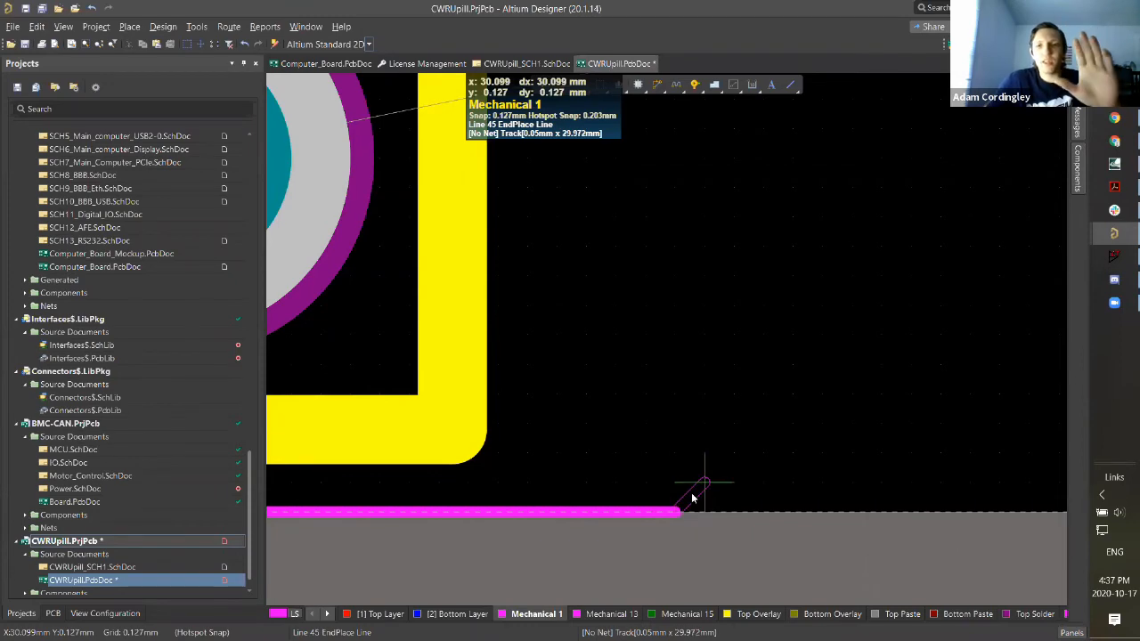
{"action": "key", "text": "Escape"}
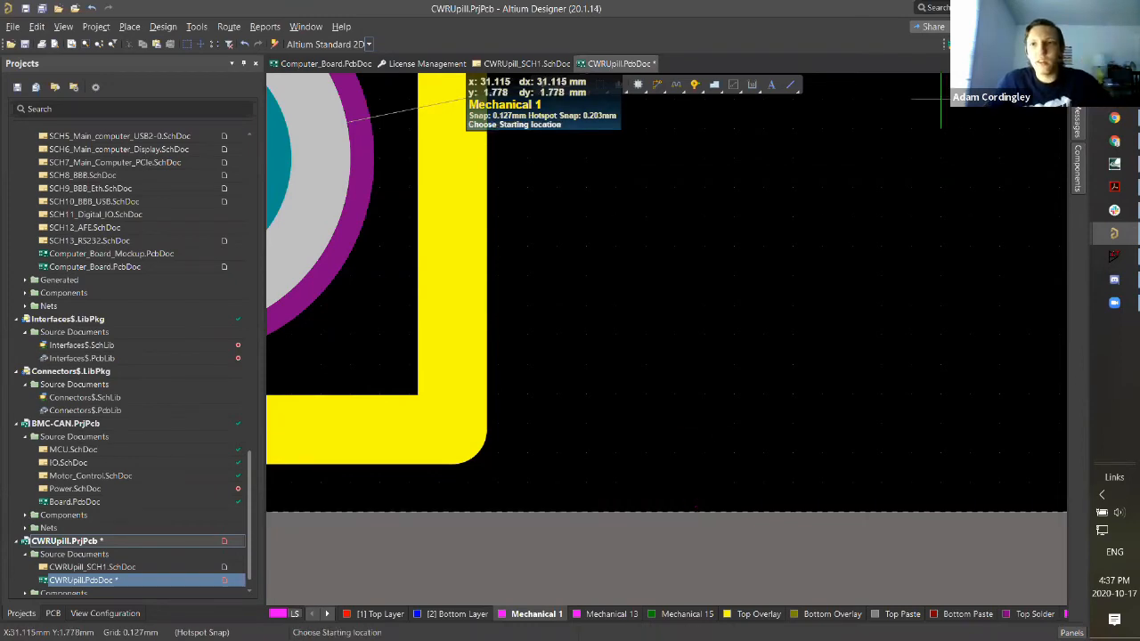
{"action": "key", "text": "Escape"}
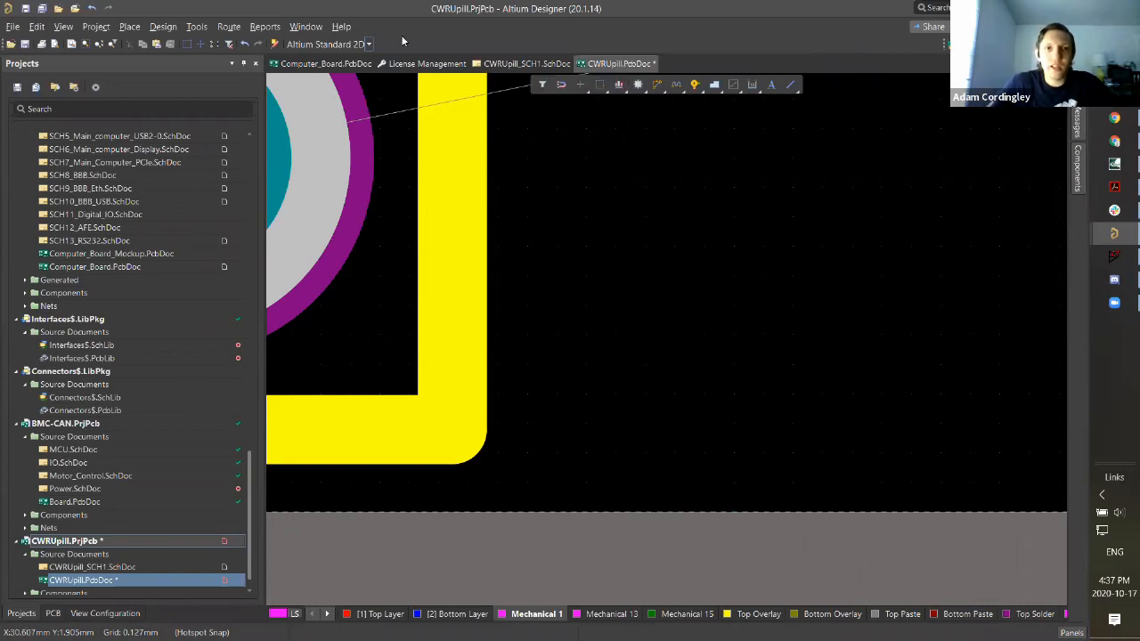
{"action": "right_click", "coordinate": [788, 43]}
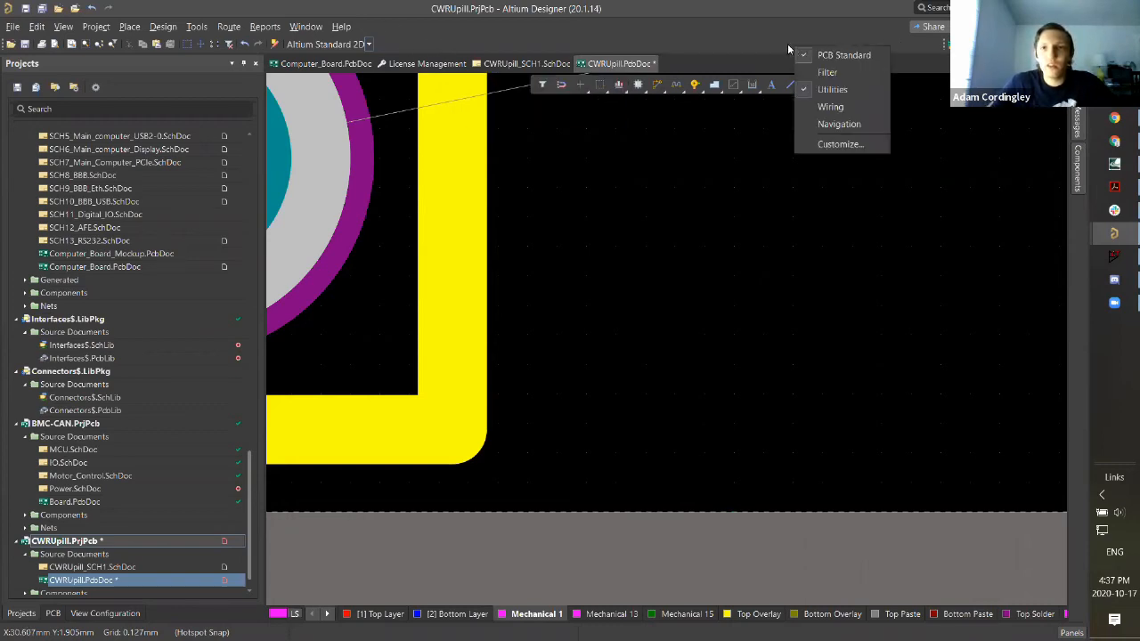
{"action": "right_click", "coordinate": [717, 42]}
{"action": "left_click", "coordinate": [733, 87]}
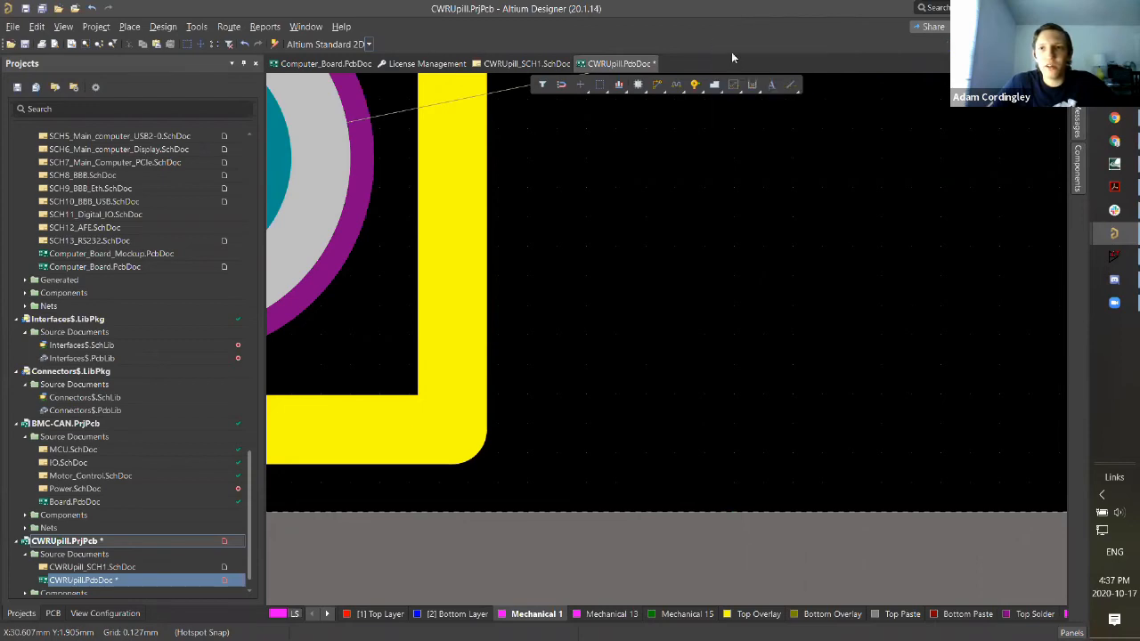
{"action": "right_click", "coordinate": [729, 43]}
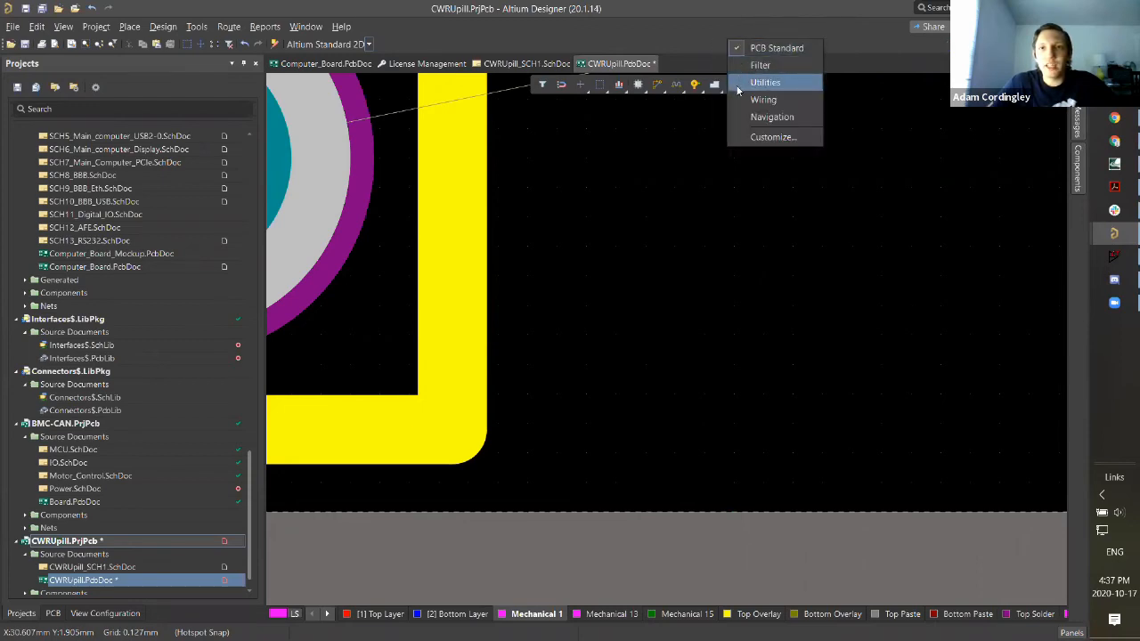
{"action": "left_click", "coordinate": [738, 89]}
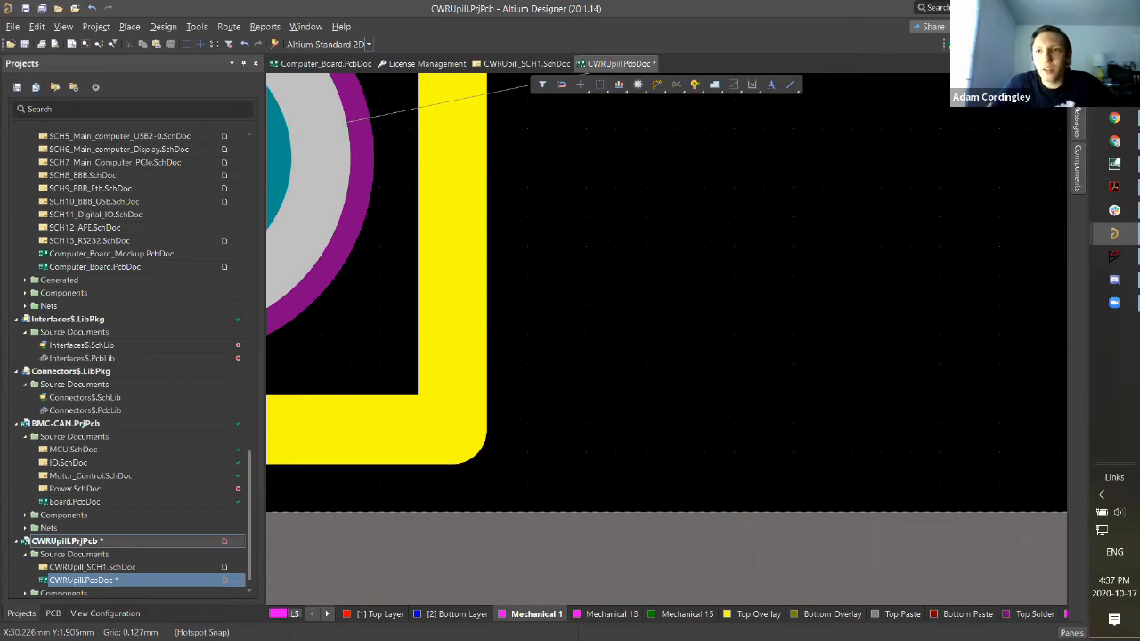
Step: Set the global snap grid to 0.05 mm
{"action": "key", "text": "g"}
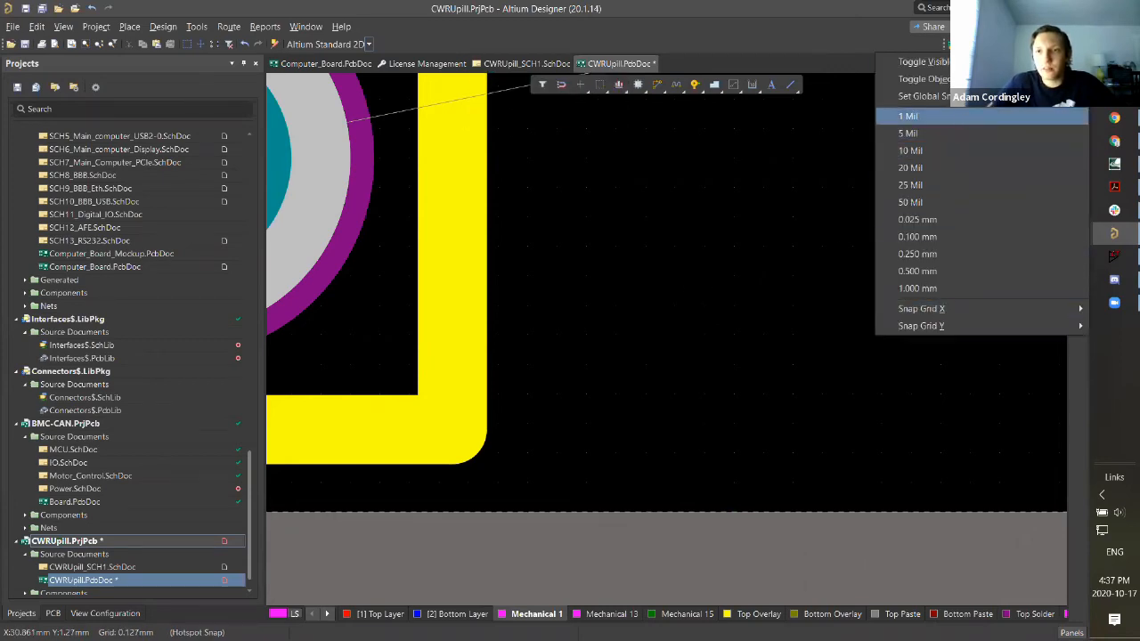
{"action": "left_click", "coordinate": [941, 95]}
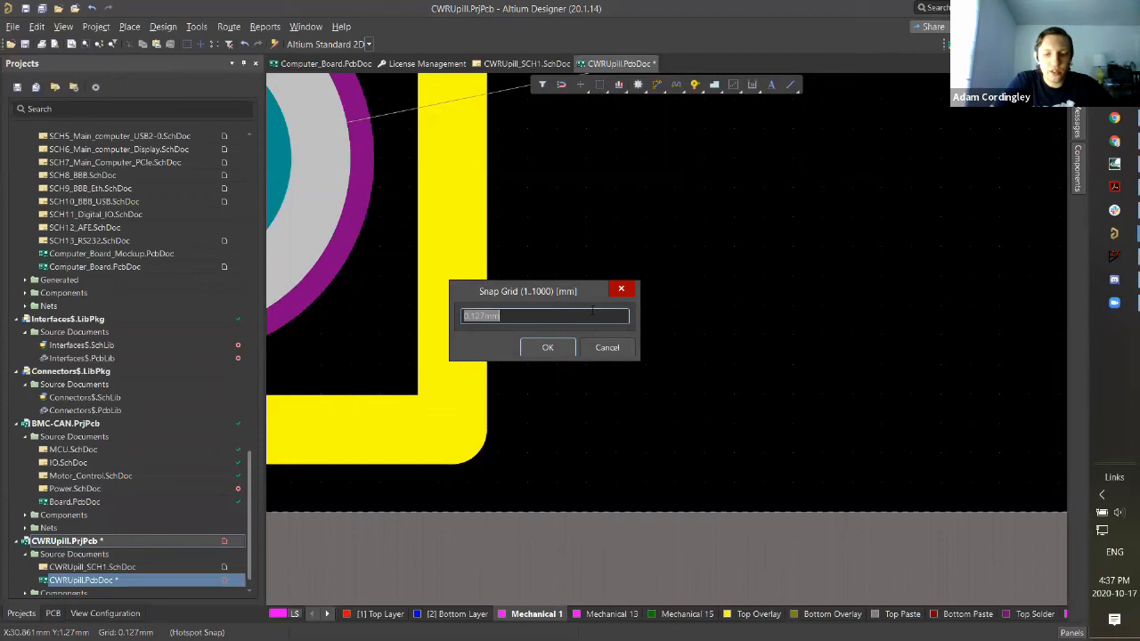
{"action": "type", "text": "0.05"}
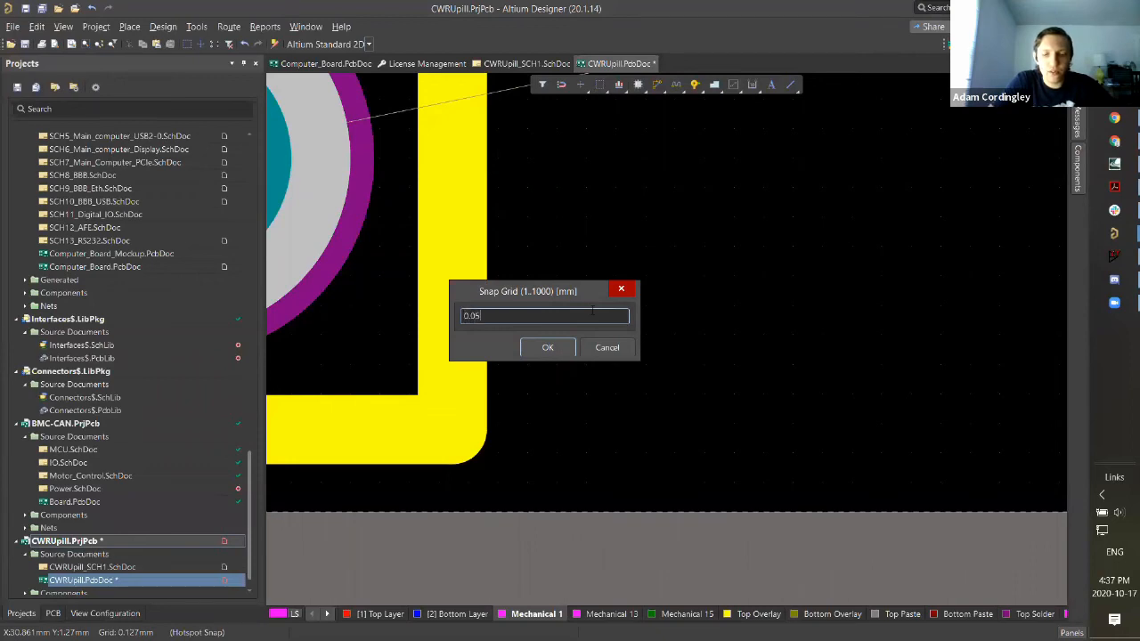
{"action": "type", "text": "mm"}
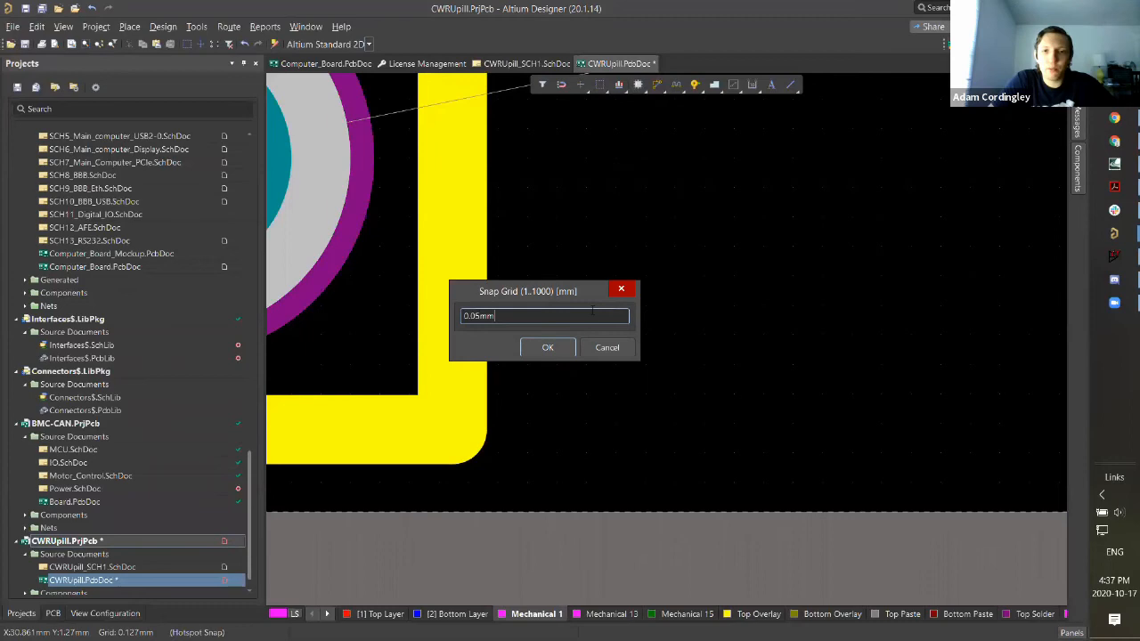
{"action": "key", "text": "Return"}
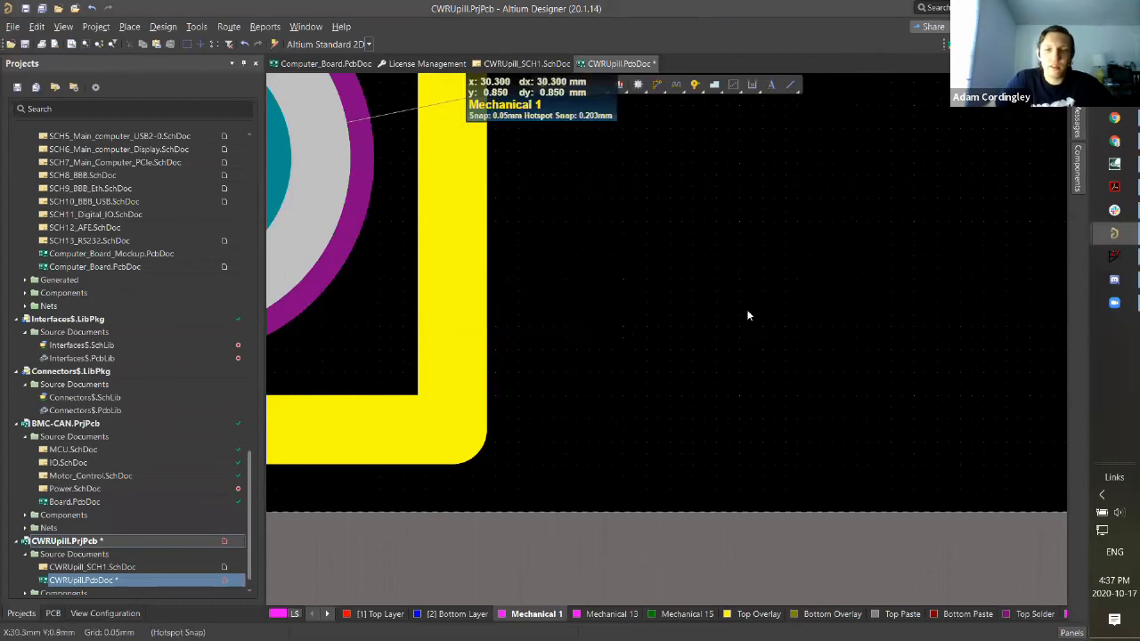
Step: Draw the outline's bottom edge on Mechanical 1 from the origin to x = 30 mm, y = 0 mm
{"action": "scroll", "coordinate": [677, 303], "scroll_direction": "down", "scroll_amount": 3, "text": "ctrl"}
{"action": "right_click_drag", "start_coordinate": [370, 213], "coordinate": [656, 307]}
{"action": "left_click", "coordinate": [790, 84]}
{"action": "scroll", "coordinate": [297, 411], "scroll_direction": "up", "scroll_amount": 5, "text": "ctrl"}
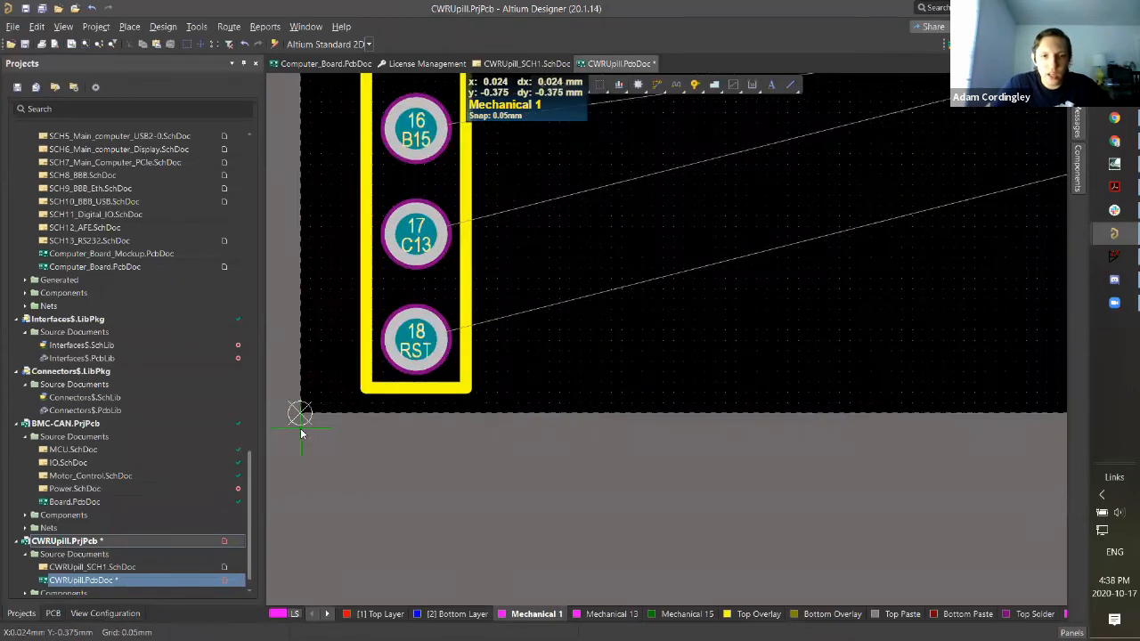
{"action": "left_click", "coordinate": [294, 381]}
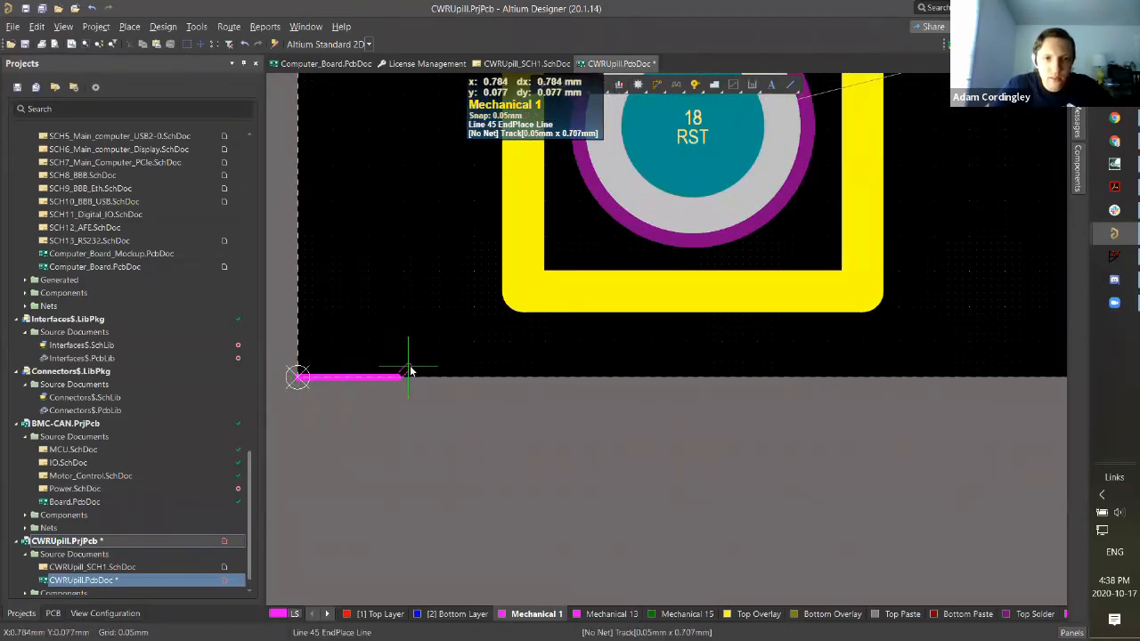
{"action": "scroll", "coordinate": [408, 376], "scroll_direction": "down", "scroll_amount": 4, "text": "ctrl"}
{"action": "scroll", "coordinate": [535, 365], "scroll_direction": "down", "scroll_amount": 3, "text": "shift"}
{"action": "scroll", "coordinate": [559, 381], "scroll_direction": "up", "scroll_amount": 3, "text": "ctrl"}
{"action": "scroll", "coordinate": [573, 376], "scroll_direction": "down", "scroll_amount": 6, "text": "shift"}
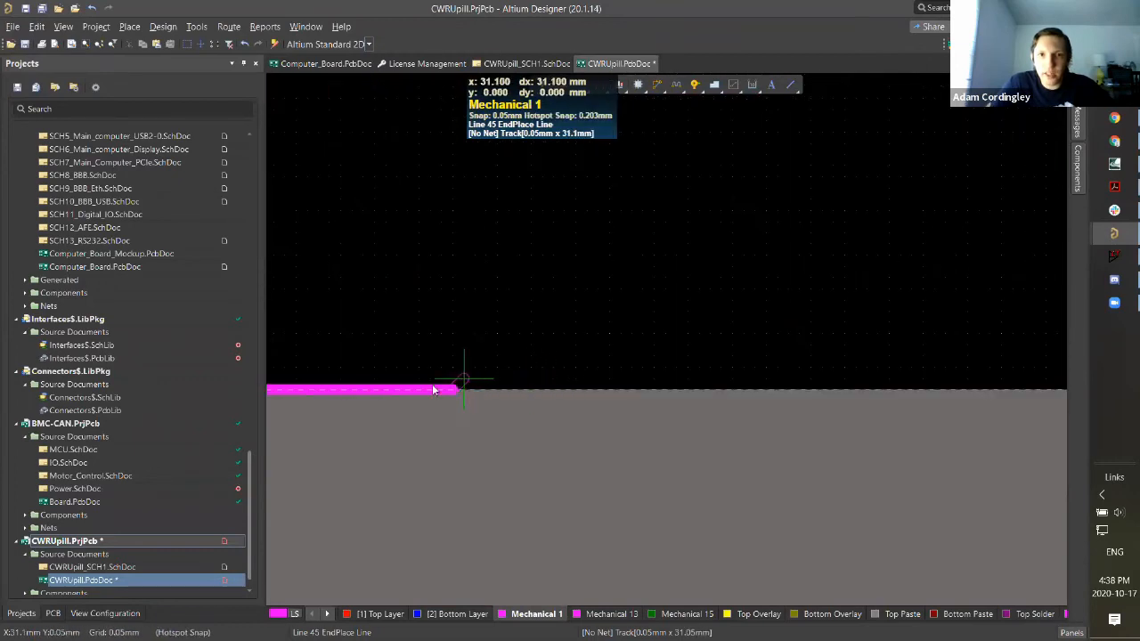
{"action": "scroll", "coordinate": [354, 398], "scroll_direction": "up", "scroll_amount": 1, "text": "shift"}
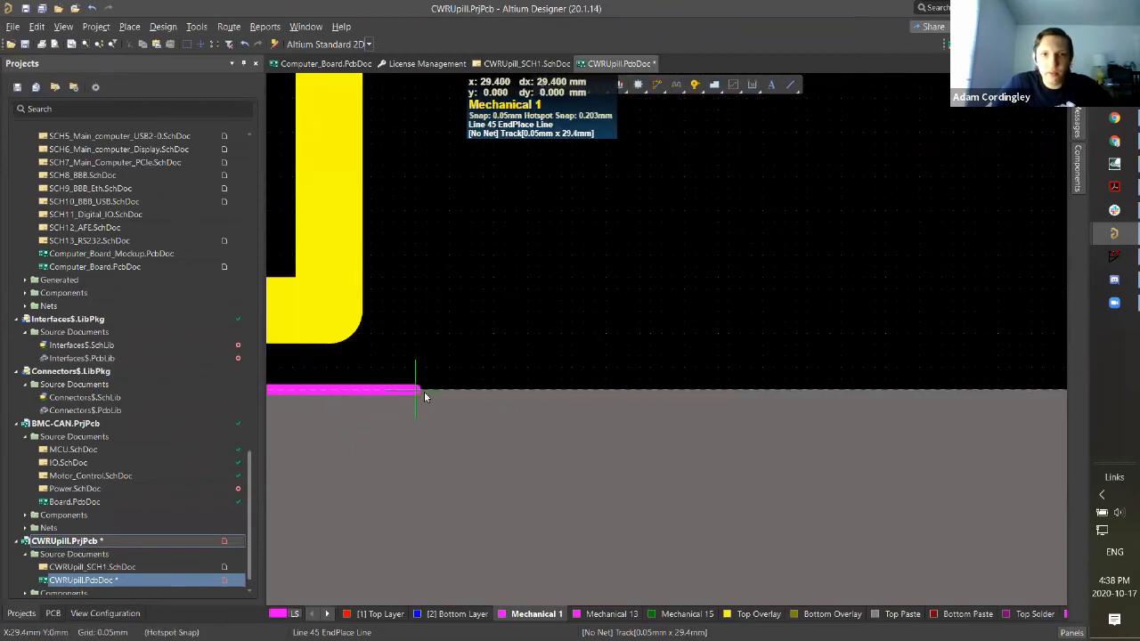
{"action": "left_click", "coordinate": [550, 389]}
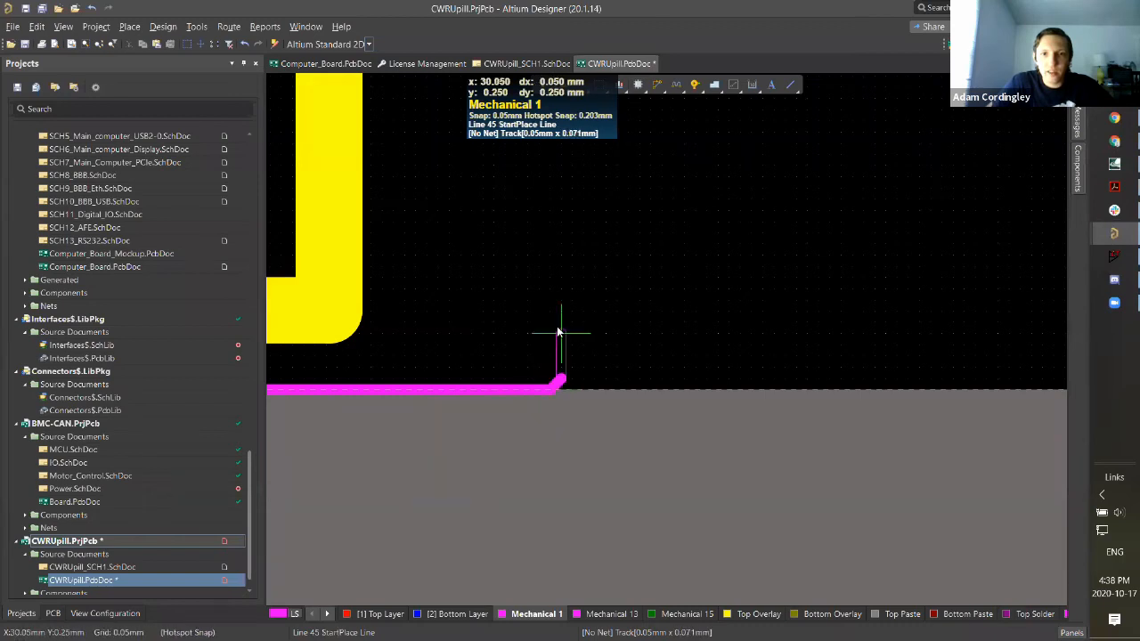
{"action": "left_click", "coordinate": [551, 391]}
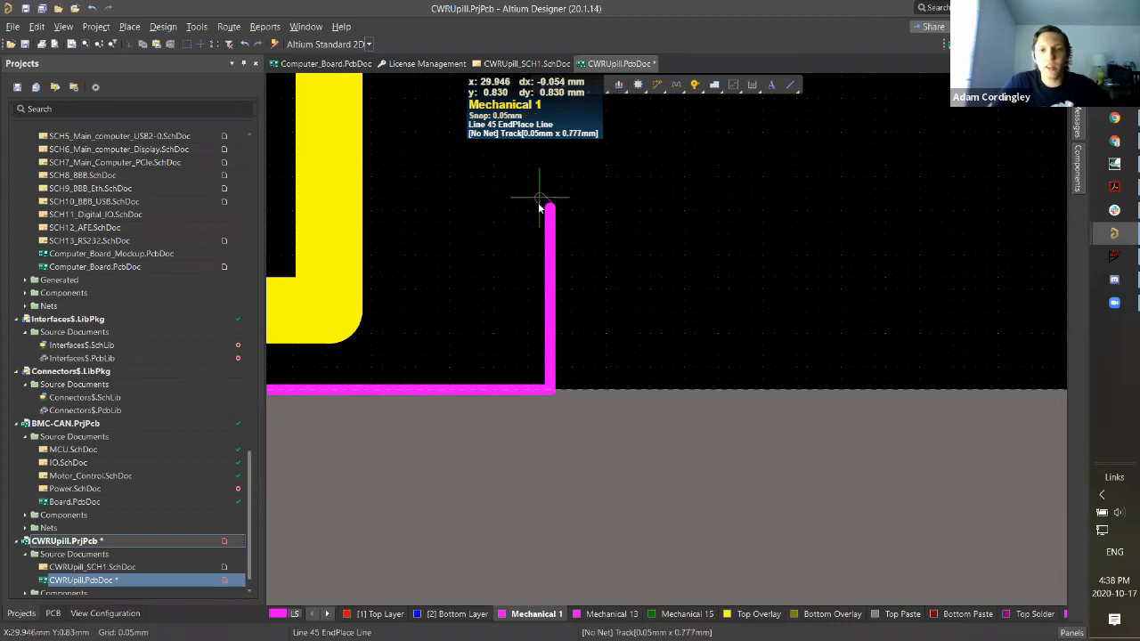
Step: Draw the outline's vertical edge beside header J1 from the bottom corner up to x = 30 mm, y = 50 mm
{"action": "scroll", "coordinate": [544, 223], "scroll_direction": "up", "scroll_amount": 10}
{"action": "scroll", "coordinate": [541, 235], "scroll_direction": "down", "scroll_amount": 8, "text": "ctrl"}
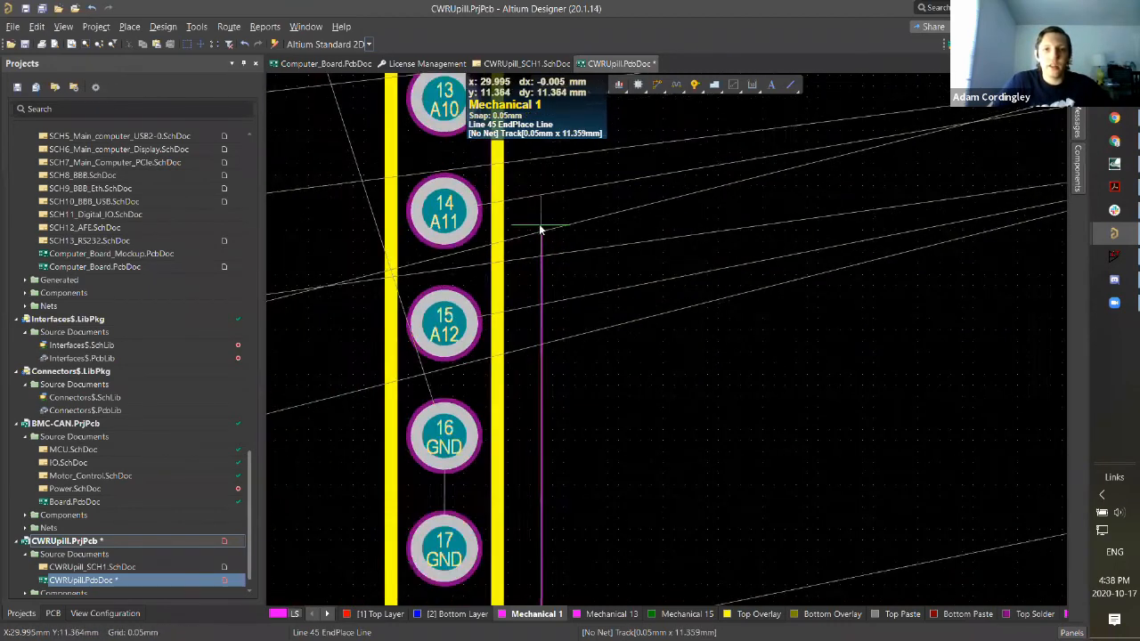
{"action": "scroll", "coordinate": [547, 234], "scroll_direction": "up", "scroll_amount": 8}
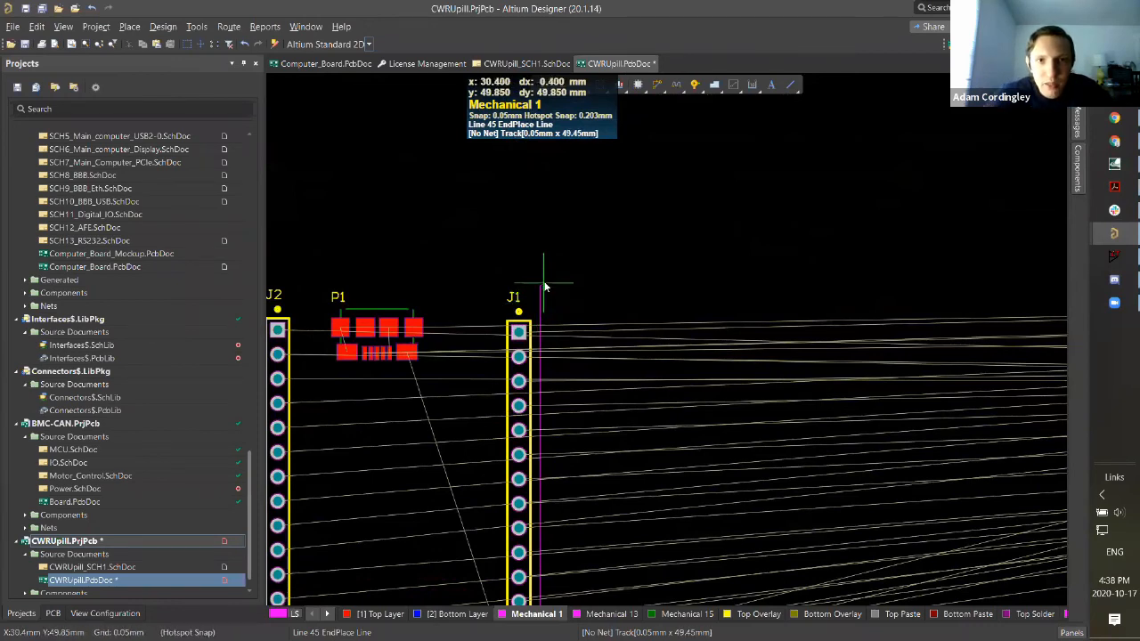
{"action": "scroll", "coordinate": [542, 286], "scroll_direction": "up", "scroll_amount": 6, "text": "ctrl"}
{"action": "scroll", "coordinate": [538, 286], "scroll_direction": "up", "scroll_amount": 2, "text": "ctrl"}
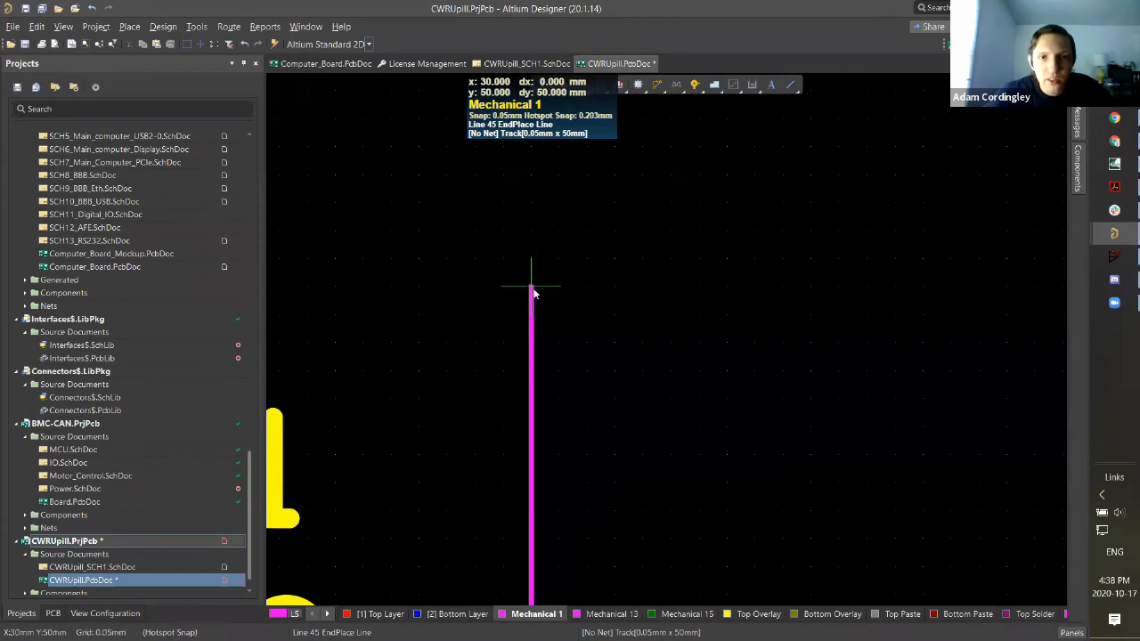
{"action": "left_click", "coordinate": [533, 288]}
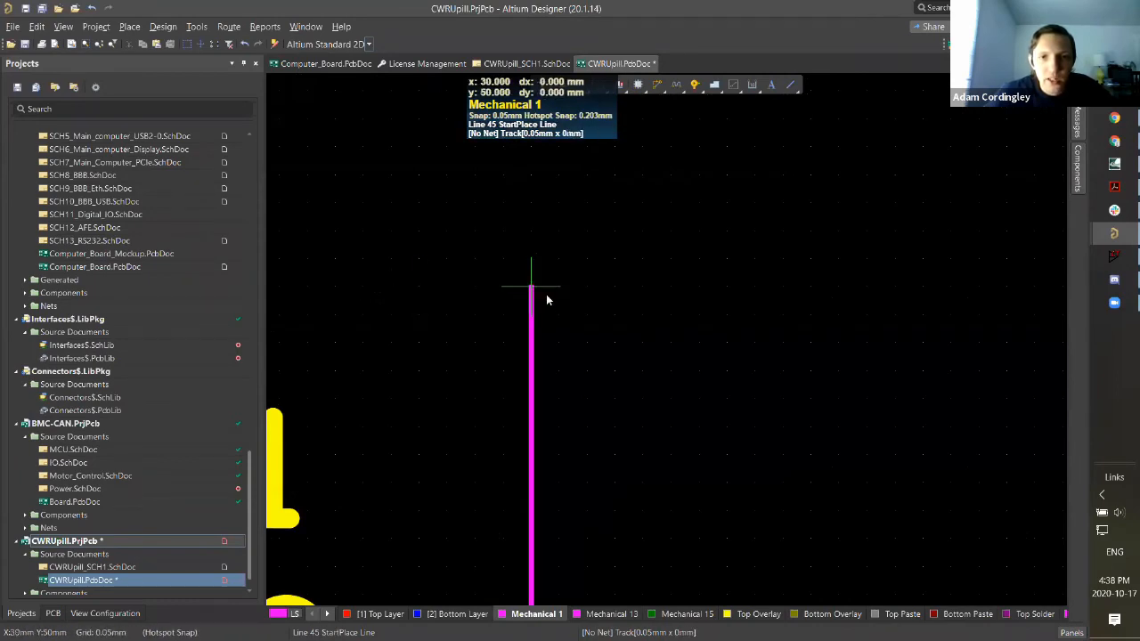
Step: Draw the outline's top edge on Mechanical 1 from x = 30 mm, y = 50 mm to x = 0 mm, y = 50 mm
{"action": "left_click", "coordinate": [530, 289]}
{"action": "scroll", "coordinate": [435, 285], "scroll_direction": "up", "scroll_amount": 20, "text": "shift"}
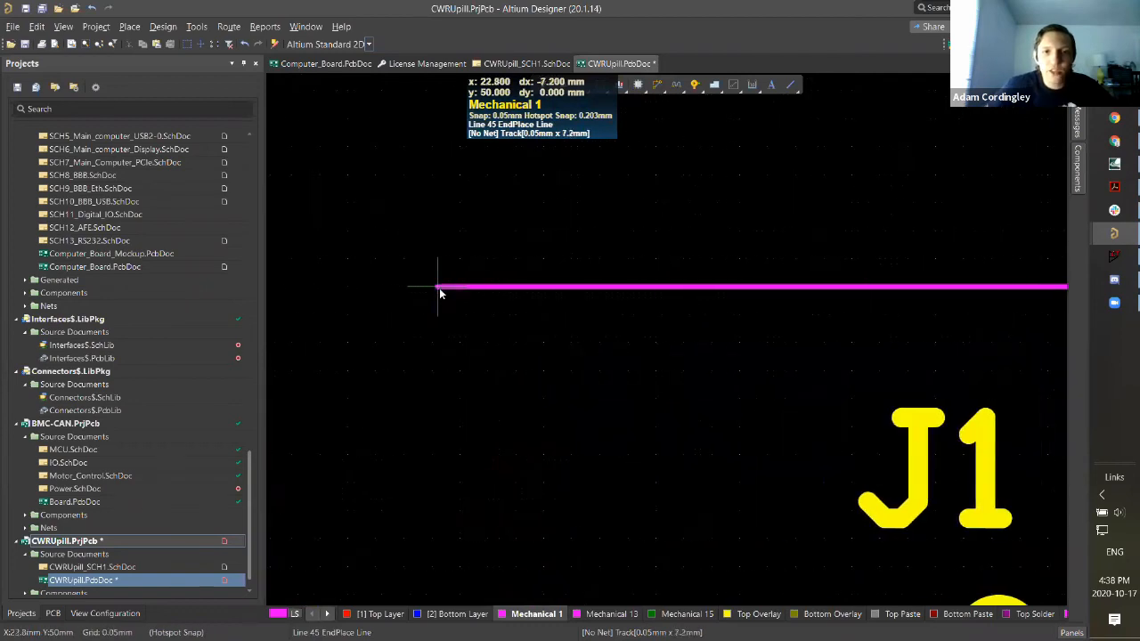
{"action": "scroll", "coordinate": [441, 286], "scroll_direction": "down", "scroll_amount": 6, "text": "ctrl"}
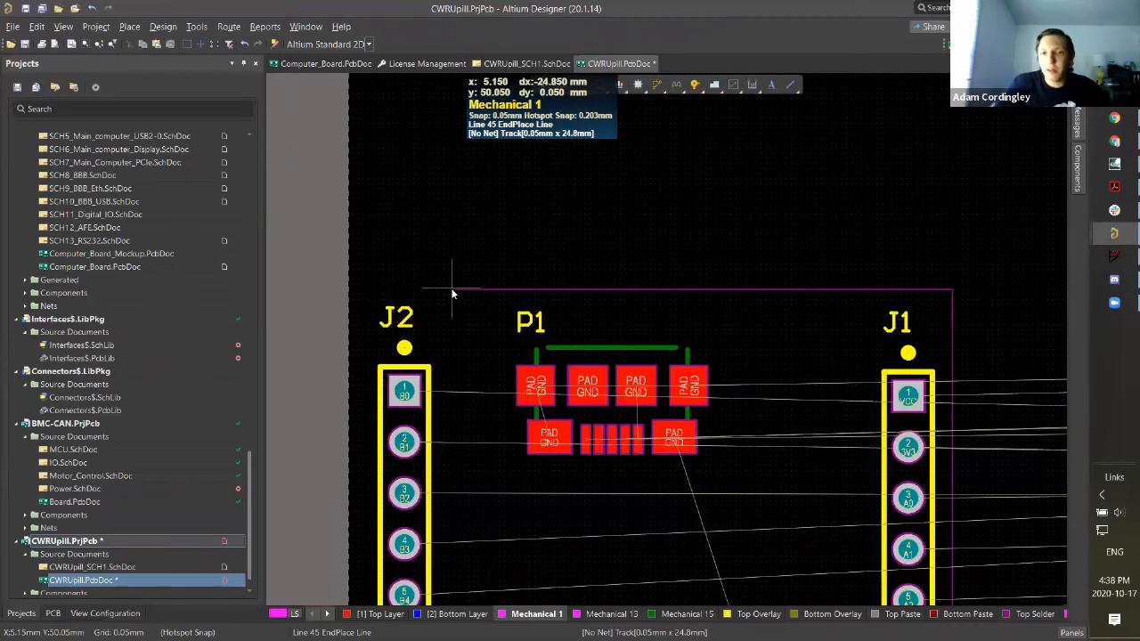
{"action": "scroll", "coordinate": [345, 283], "scroll_direction": "up", "scroll_amount": 6, "text": "ctrl"}
{"action": "left_click", "coordinate": [338, 269]}
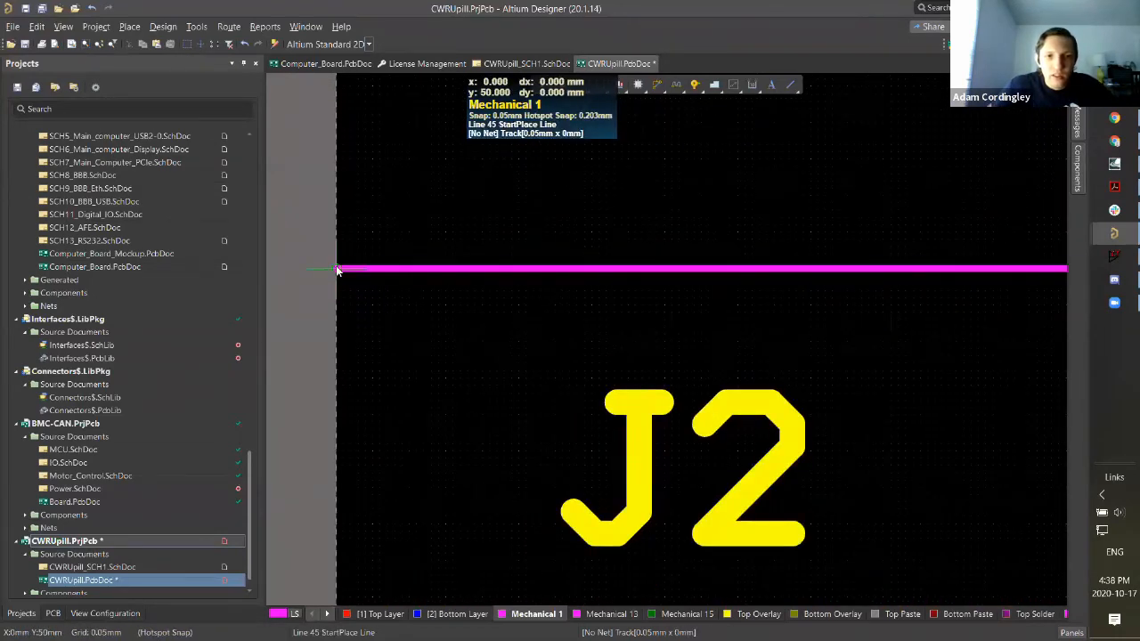
Step: Close the outline with a vertical line beside header J2 from x = 0 mm, y = 50 mm down to the origin
{"action": "scroll", "coordinate": [338, 303], "scroll_direction": "down", "scroll_amount": 10}
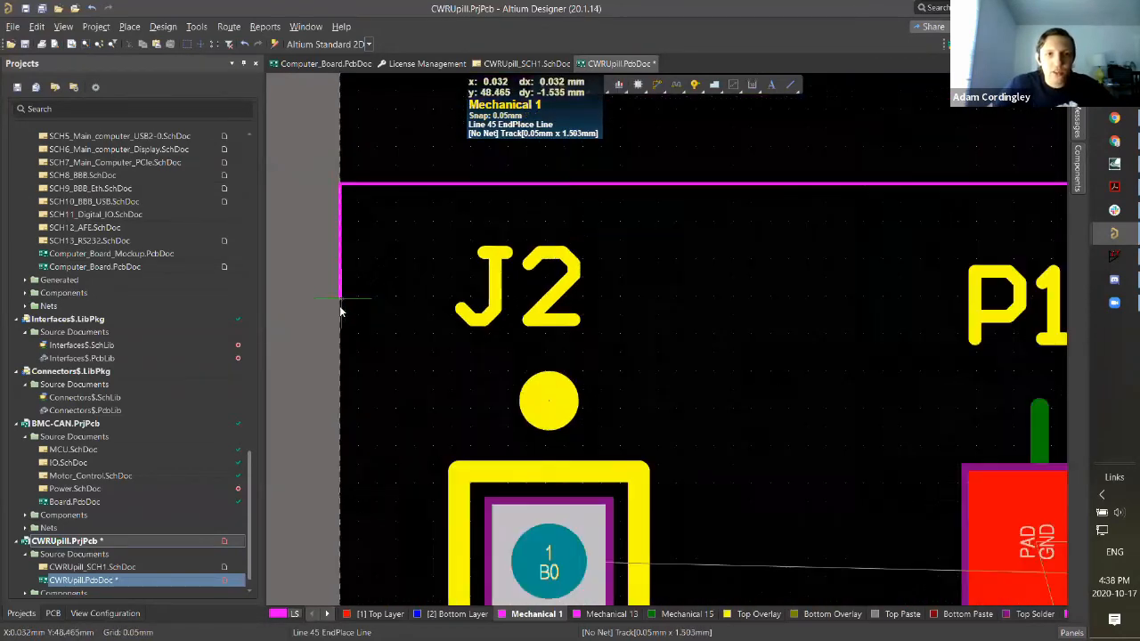
{"action": "scroll", "coordinate": [341, 323], "scroll_direction": "down", "scroll_amount": 10}
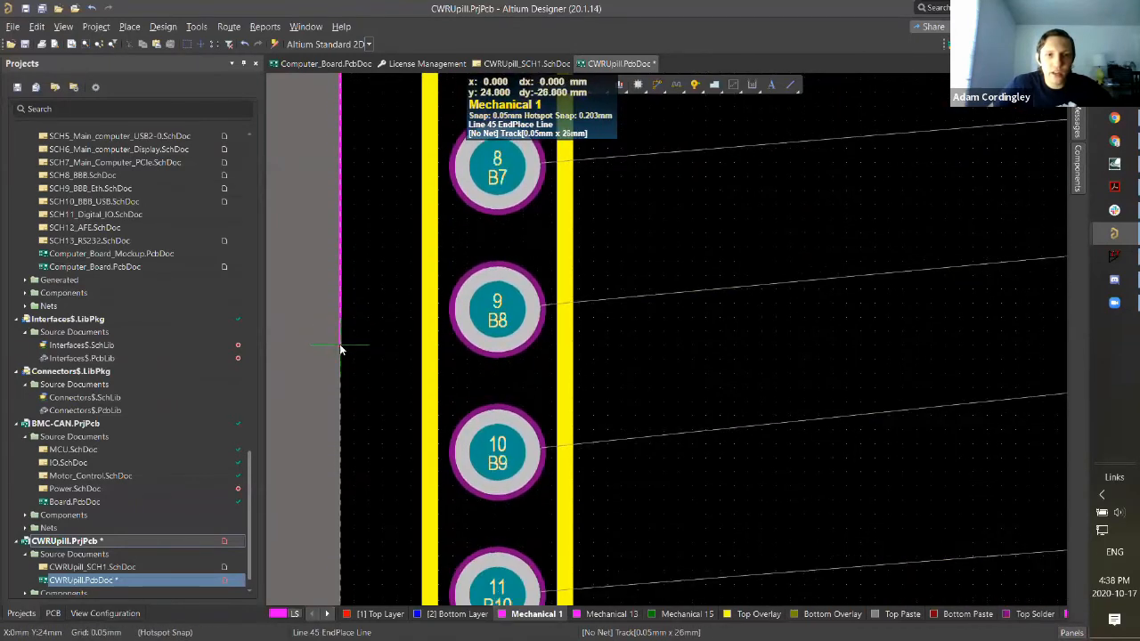
{"action": "scroll", "coordinate": [334, 365], "scroll_direction": "down", "scroll_amount": 3, "text": "ctrl"}
{"action": "scroll", "coordinate": [333, 371], "scroll_direction": "up", "scroll_amount": 4, "text": "ctrl"}
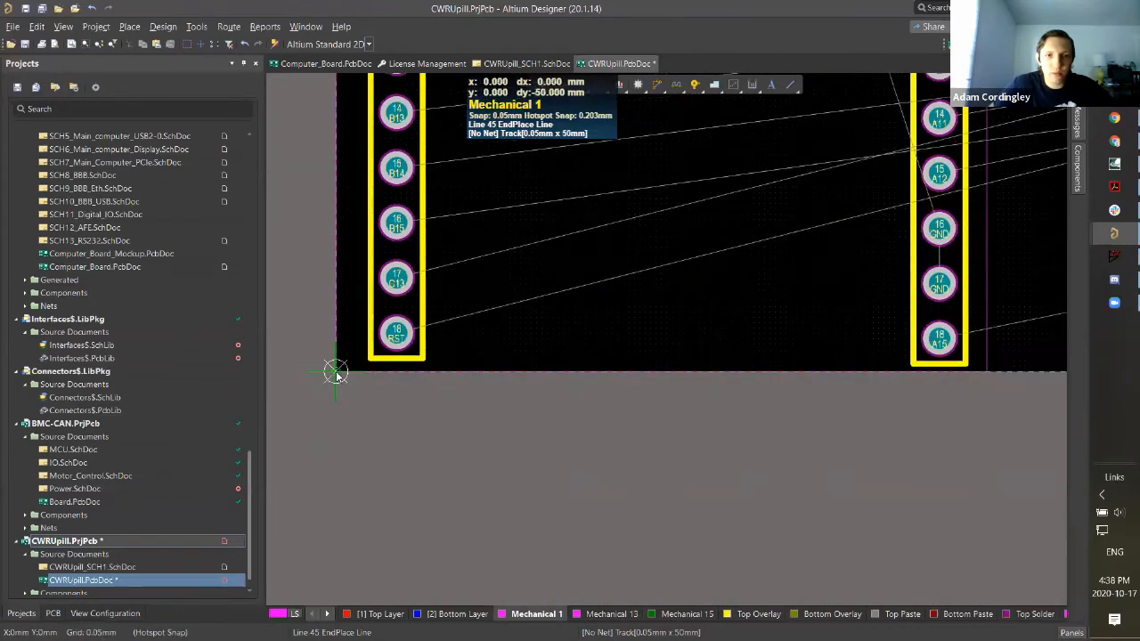
{"action": "left_click", "coordinate": [340, 369]}
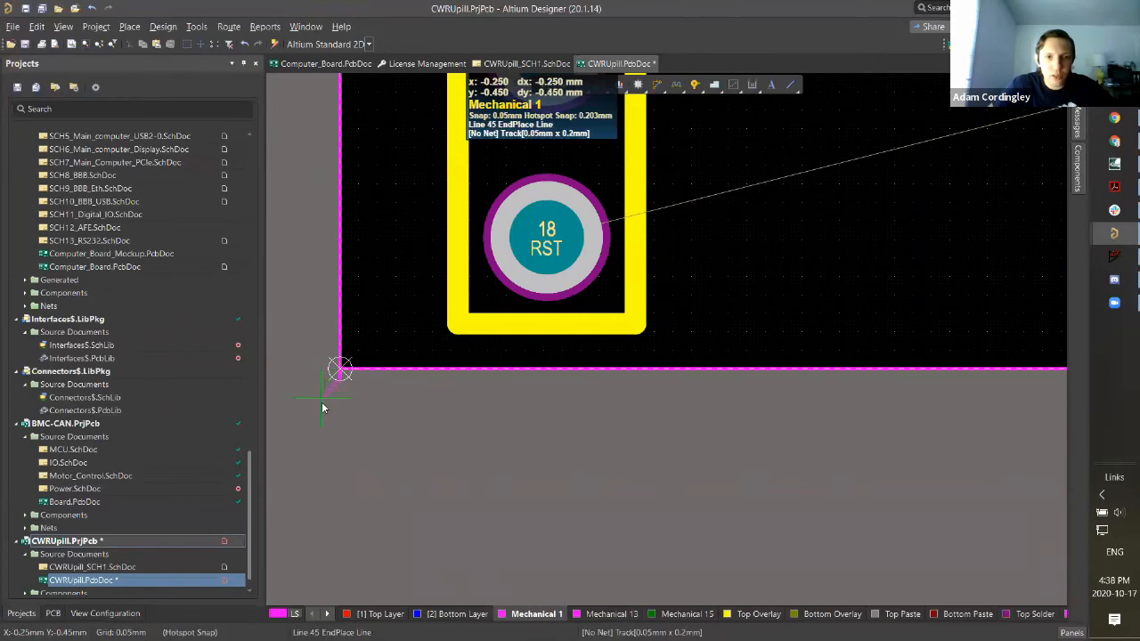
{"action": "right_click", "coordinate": [322, 410]}
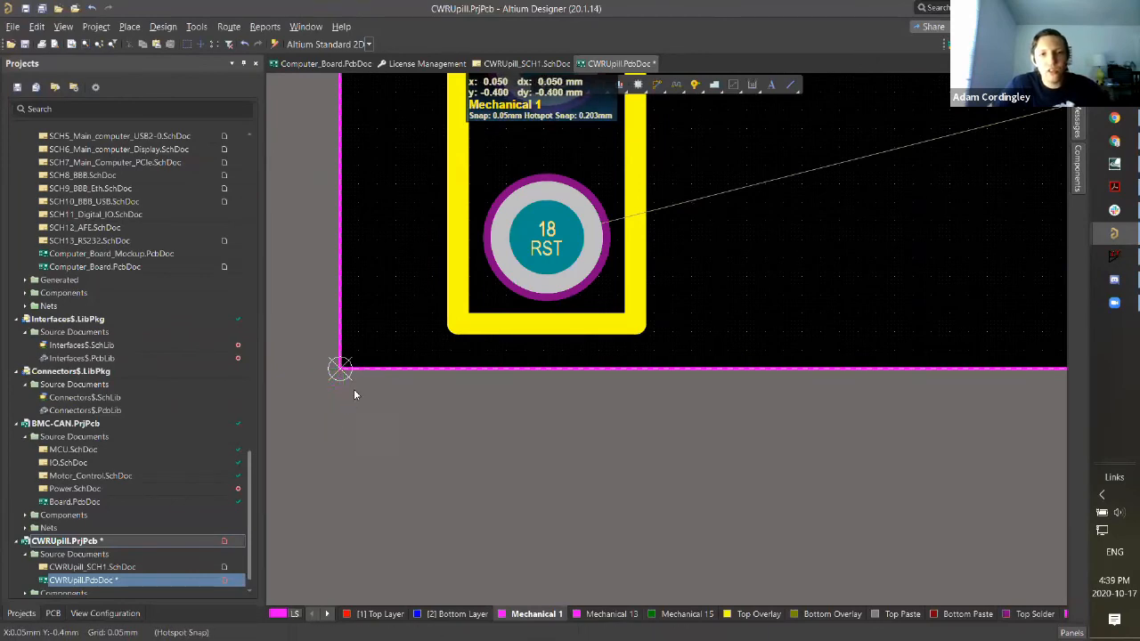
Step: Select the four Mechanical 1 outline lines around the headers and USB connector directly on the board
{"action": "scroll", "coordinate": [349, 385], "scroll_direction": "down", "scroll_amount": 5, "text": "ctrl"}
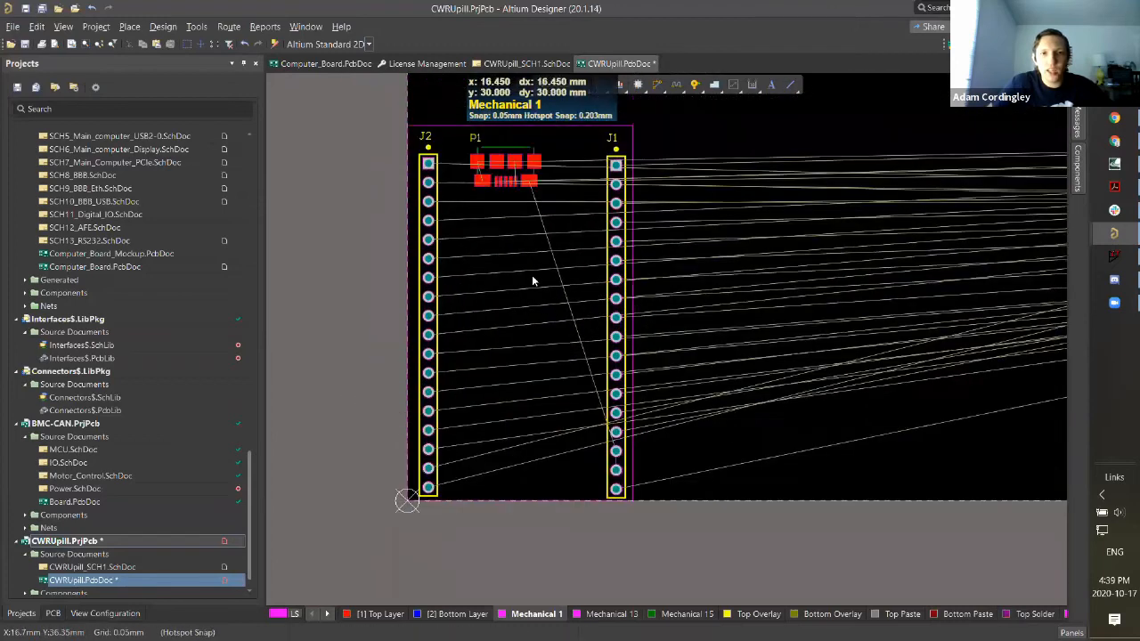
{"action": "scroll", "coordinate": [532, 281], "scroll_direction": "up", "scroll_amount": 2}
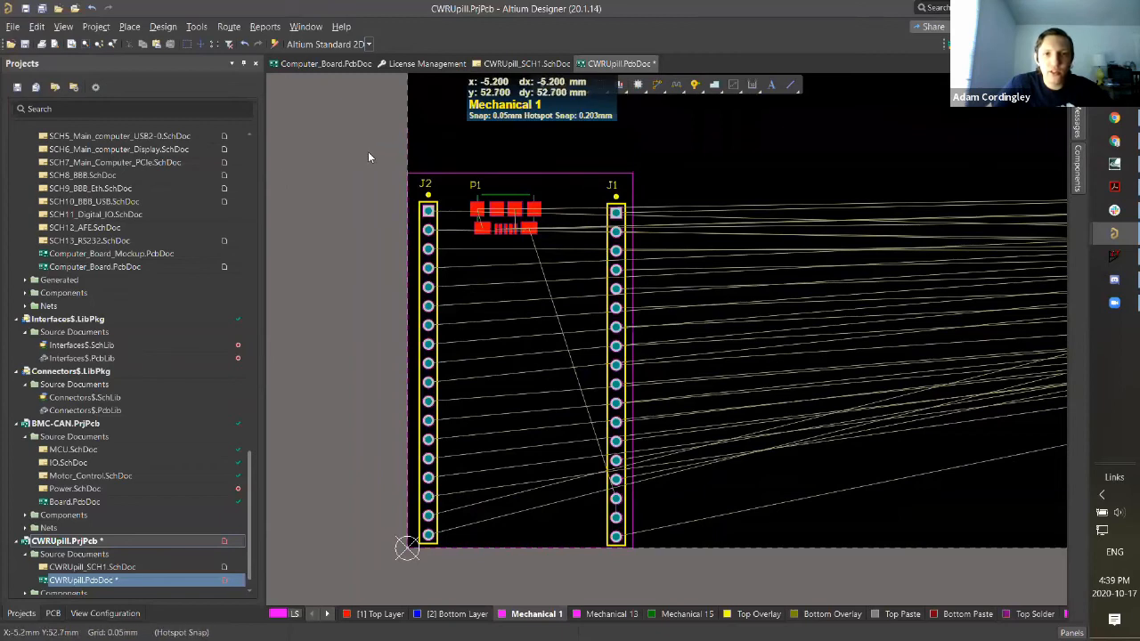
{"action": "left_click_drag", "start_coordinate": [372, 153], "coordinate": [624, 185]}
{"action": "left_click_drag", "start_coordinate": [385, 166], "coordinate": [417, 589], "text": "shift"}
{"action": "left_click_drag", "start_coordinate": [387, 540], "coordinate": [689, 590], "text": "shift"}
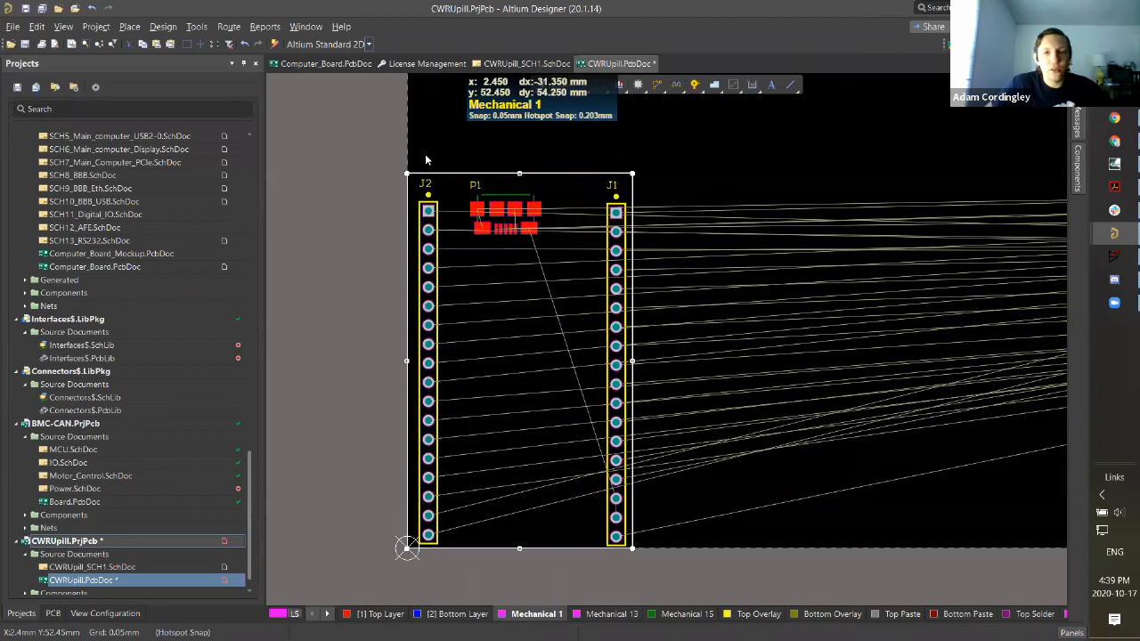
Step: Select all outline tracks with Find Similar Objects from the edge above P1, matching the same Mechanical 1 layer and same 0.05 mm width
{"action": "scroll", "coordinate": [463, 173], "scroll_direction": "up", "scroll_amount": 5, "text": "ctrl"}
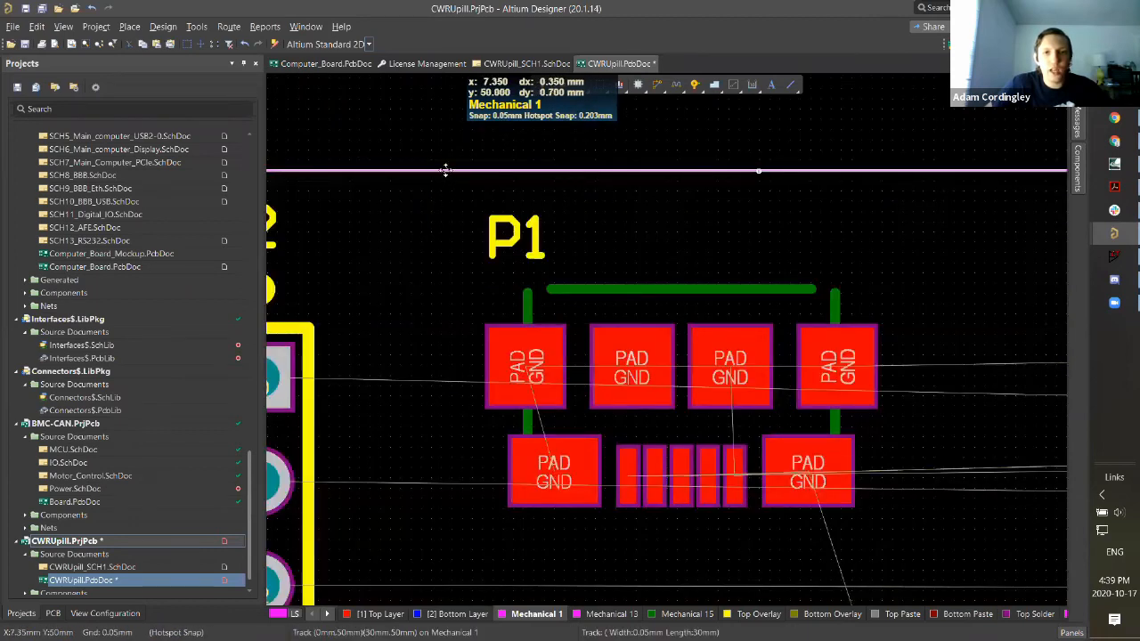
{"action": "right_click", "coordinate": [447, 170]}
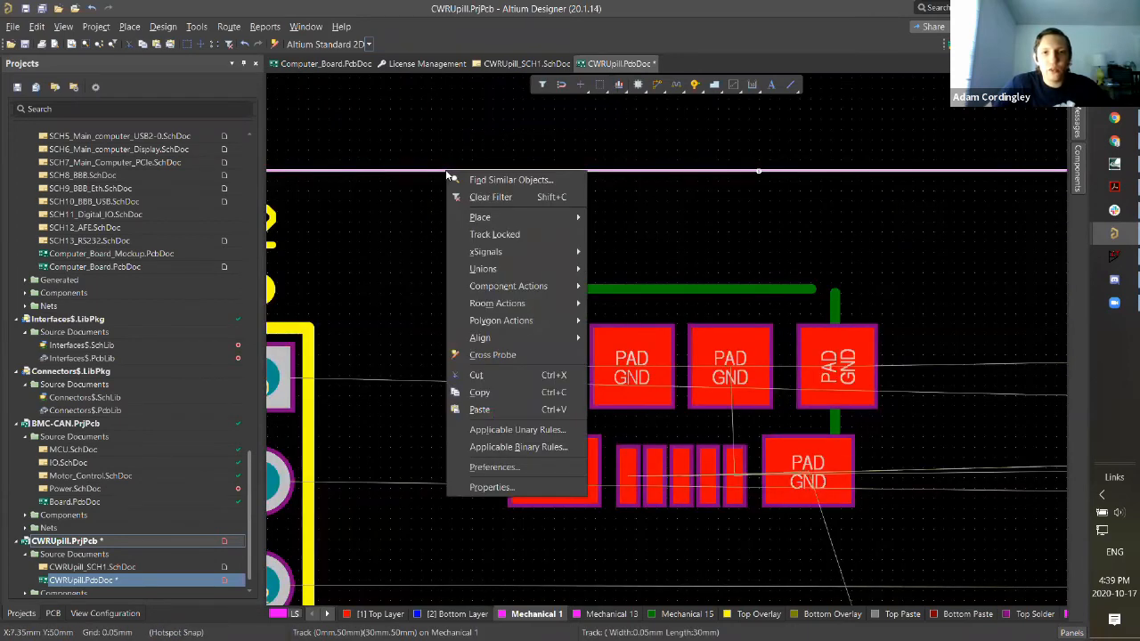
{"action": "left_click", "coordinate": [499, 180]}
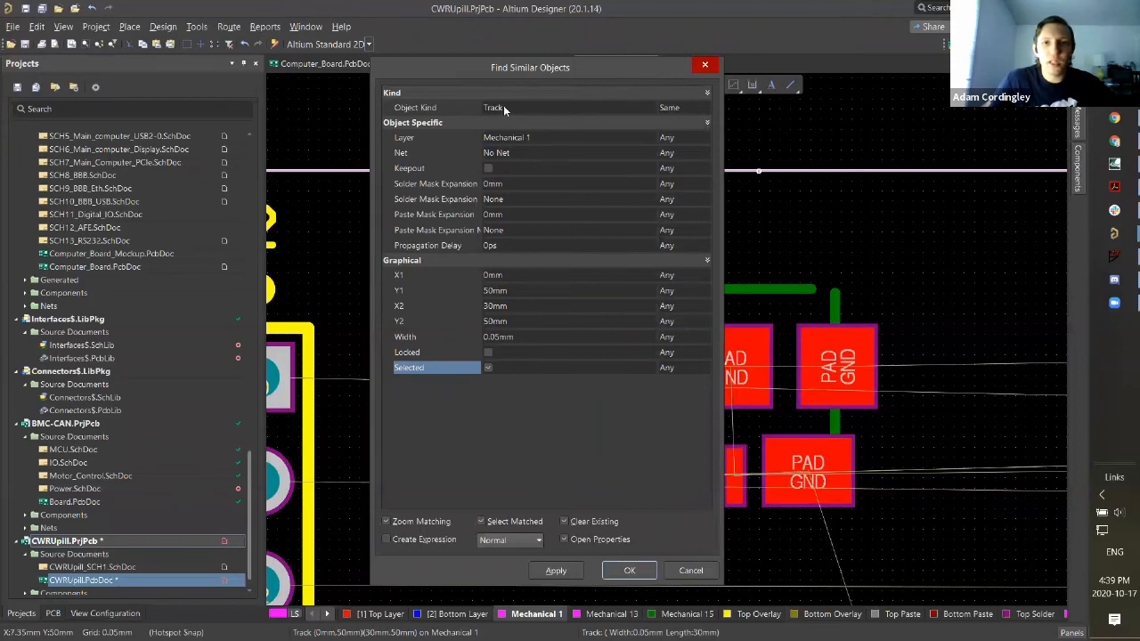
{"action": "left_click", "coordinate": [699, 138]}
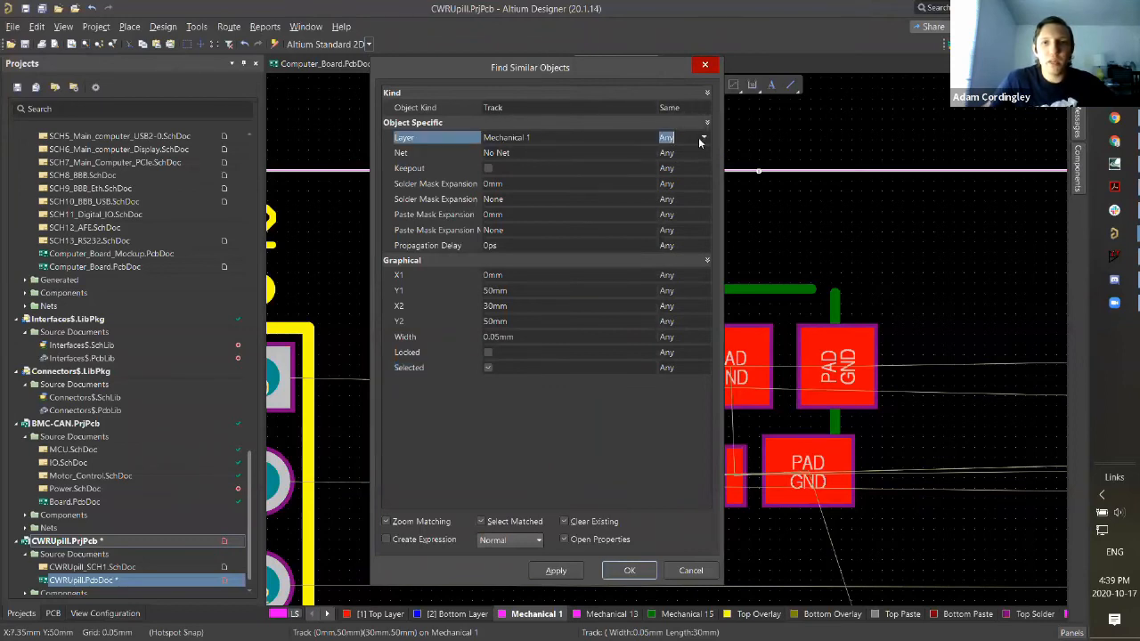
{"action": "left_click", "coordinate": [703, 138]}
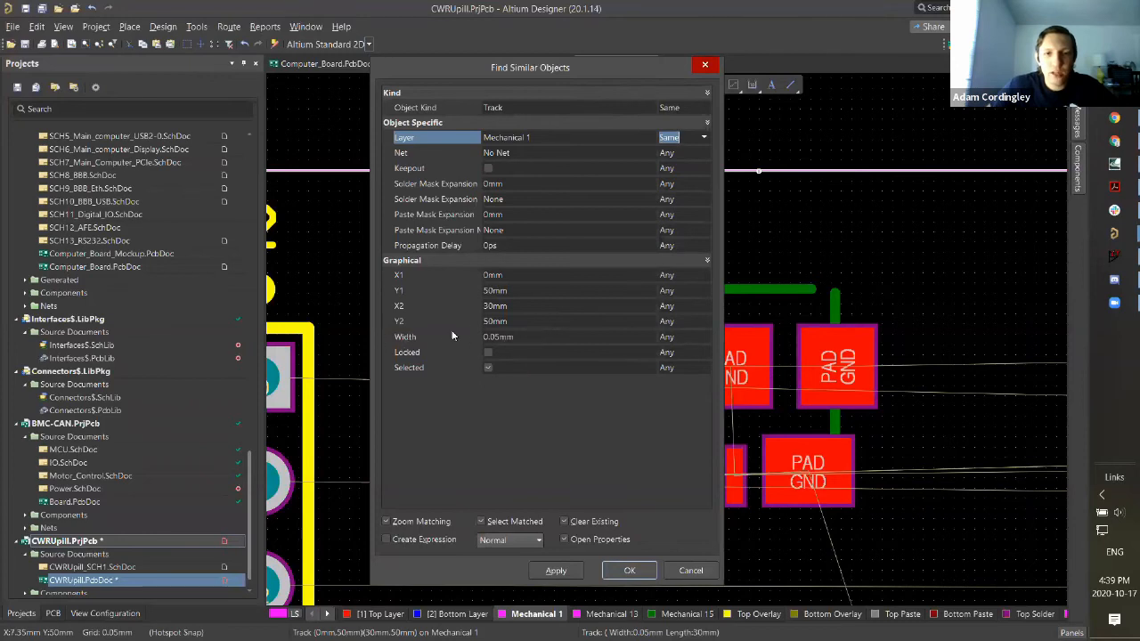
{"action": "left_click", "coordinate": [518, 336]}
{"action": "left_click", "coordinate": [683, 337]}
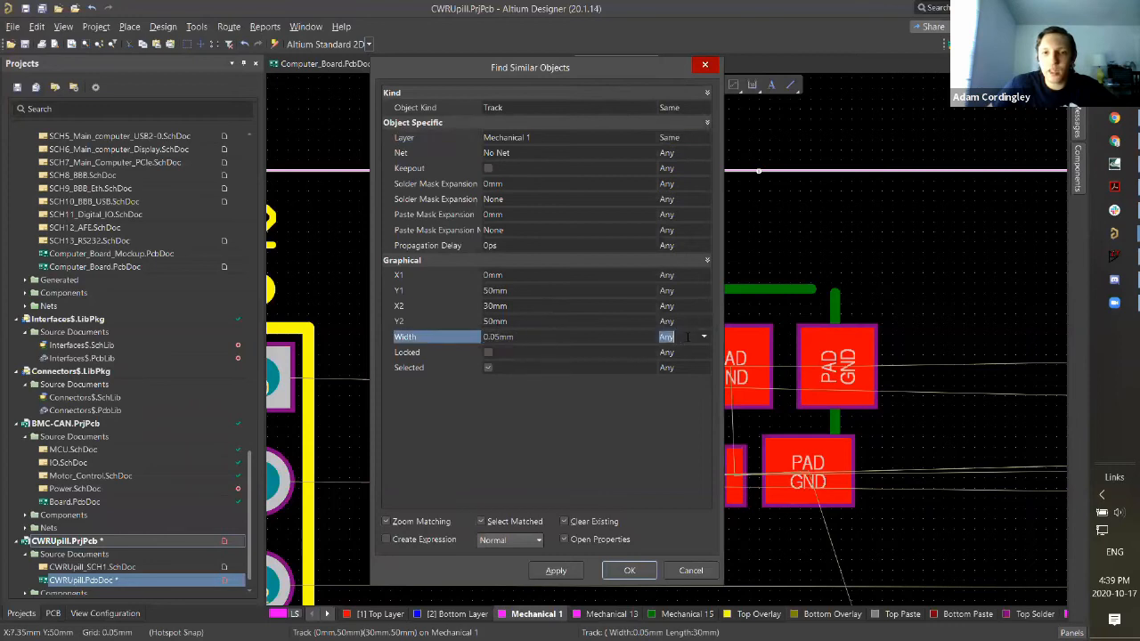
{"action": "left_click", "coordinate": [704, 339]}
{"action": "left_click", "coordinate": [682, 364]}
{"action": "left_click", "coordinate": [628, 571]}
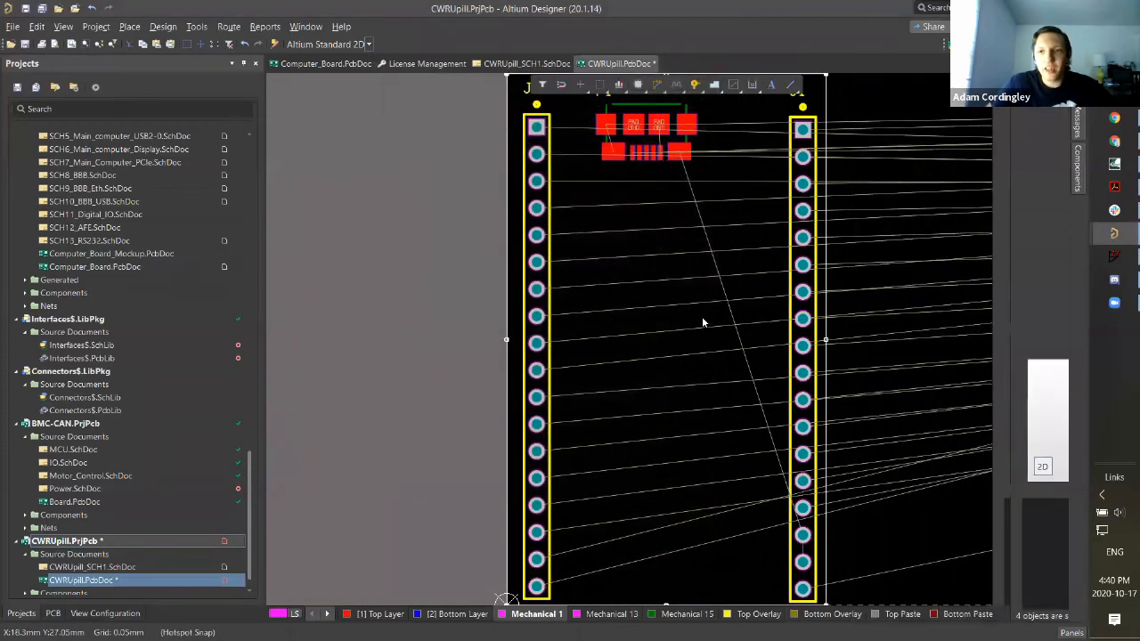
Step: Define the board shape from the selected outline tracks
{"action": "scroll", "coordinate": [748, 228], "scroll_direction": "down", "scroll_amount": 2, "text": "ctrl"}
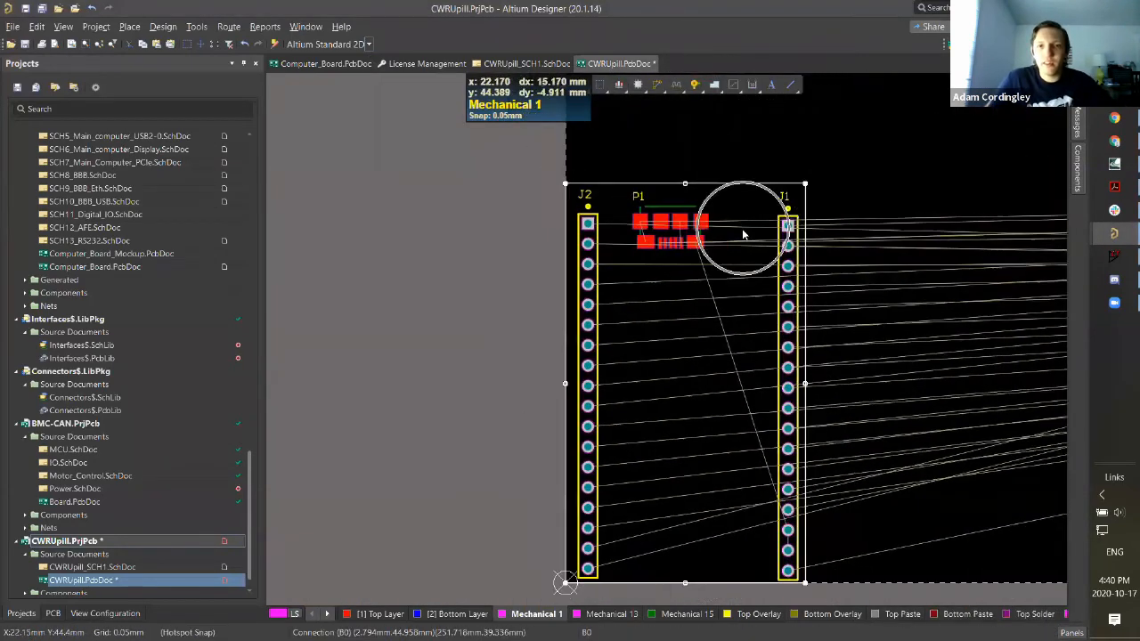
{"action": "scroll", "coordinate": [744, 234], "scroll_direction": "down", "scroll_amount": 1}
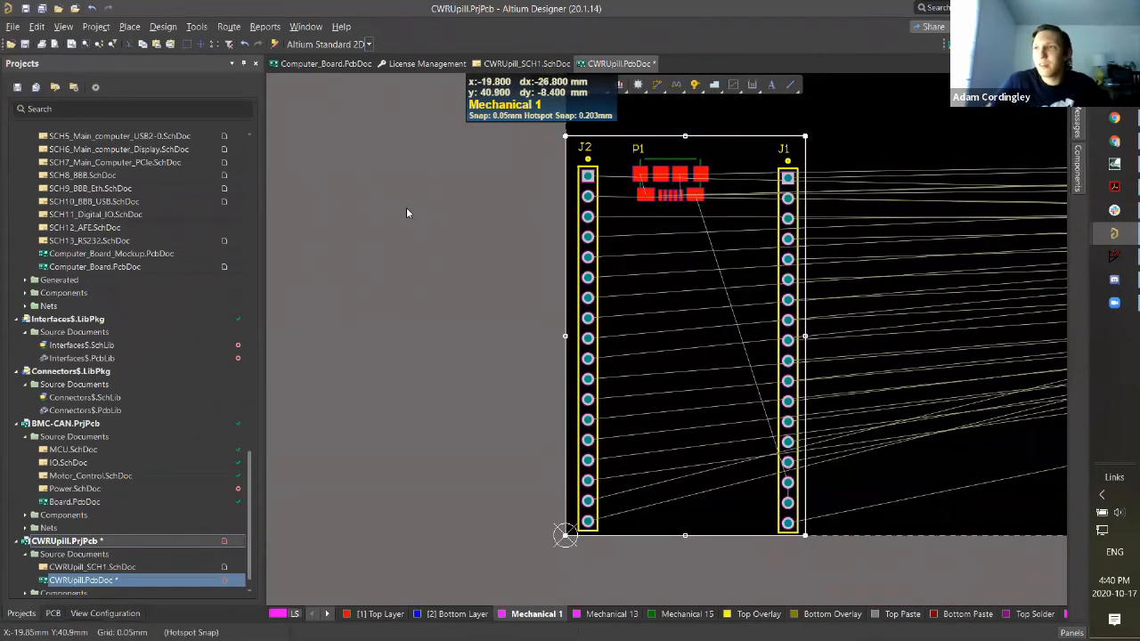
{"action": "left_click", "coordinate": [162, 27]}
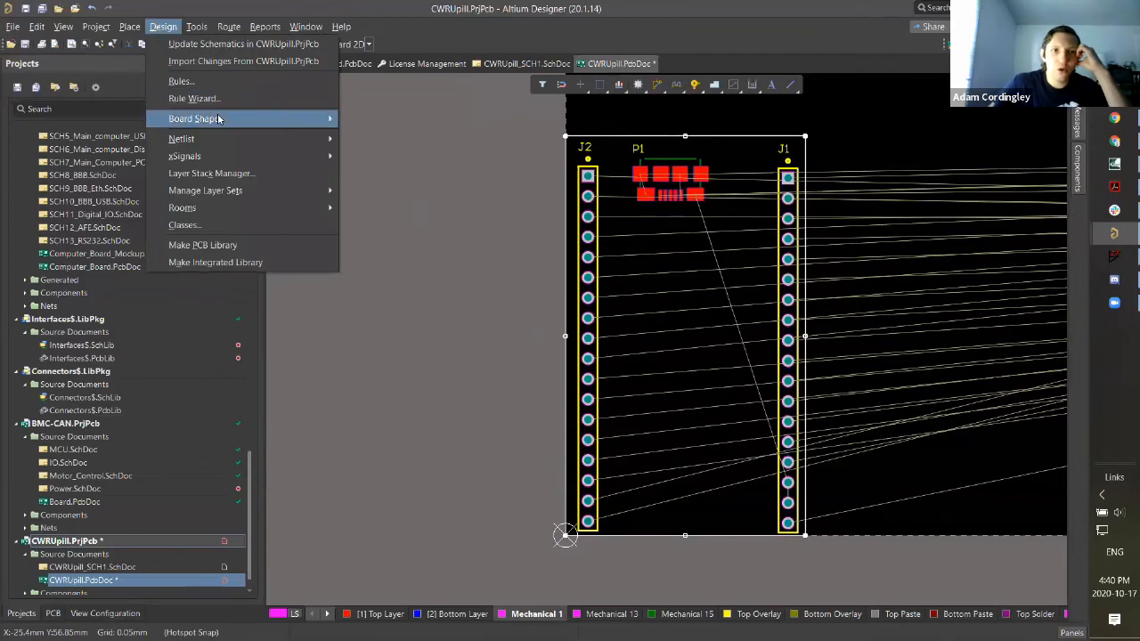
{"action": "mouse_move", "coordinate": [260, 118]}
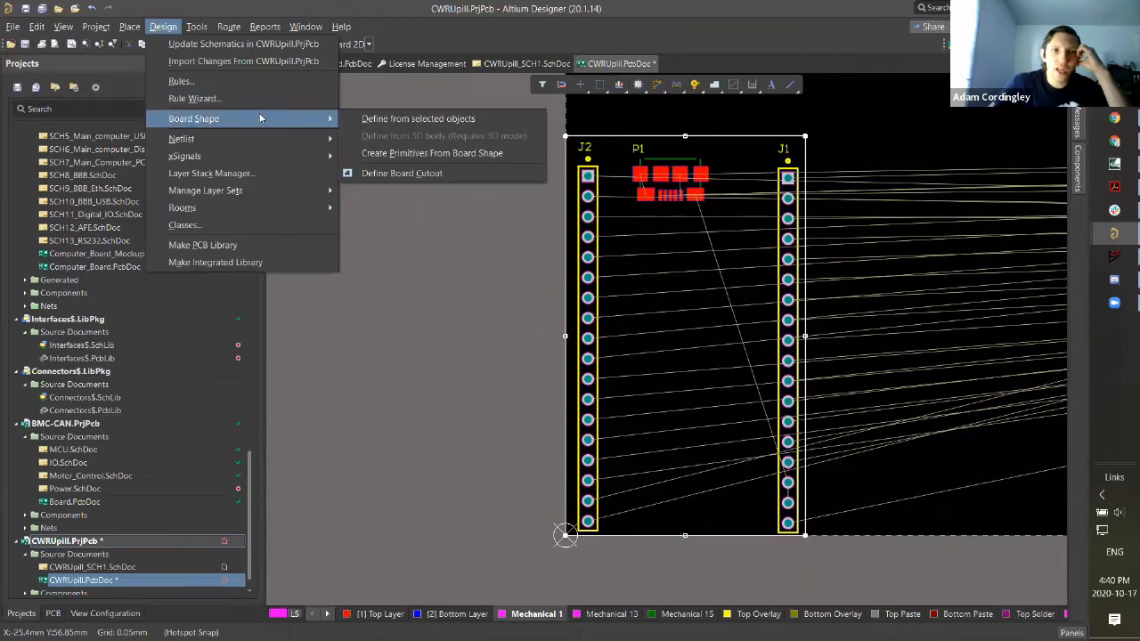
{"action": "left_click", "coordinate": [431, 120]}
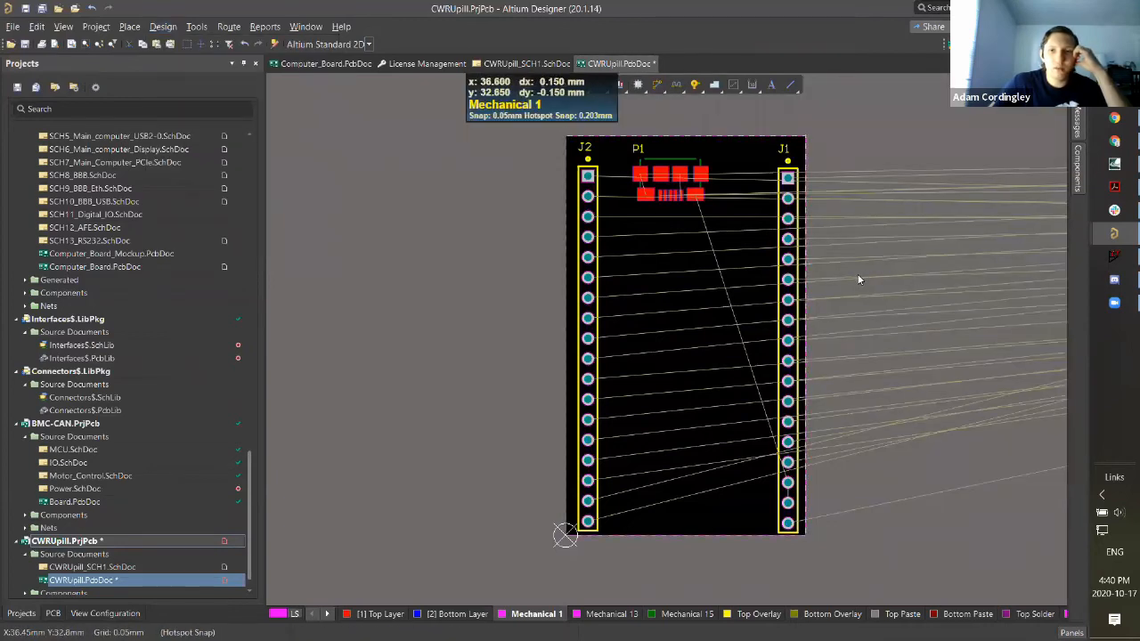
Step: Move the whole group of unplaced components close to the board, just outside its edge beside header J1
{"action": "scroll", "coordinate": [831, 277], "scroll_direction": "down", "scroll_amount": 5, "text": "ctrl"}
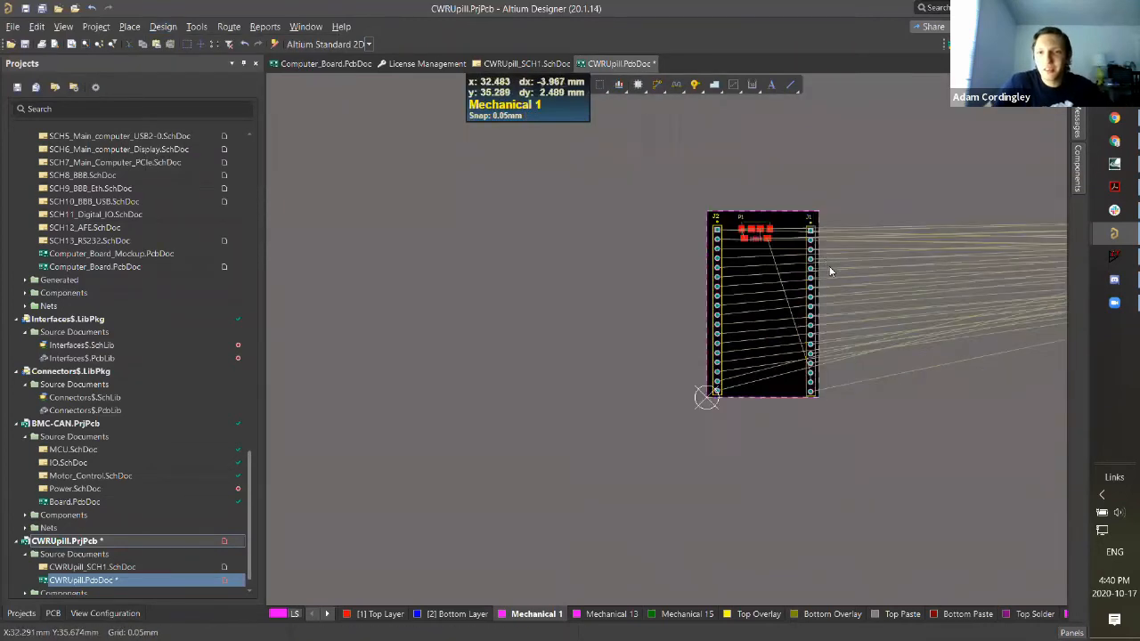
{"action": "scroll", "coordinate": [812, 259], "scroll_direction": "down", "scroll_amount": 3, "text": "shift"}
{"action": "left_click_drag", "start_coordinate": [696, 206], "coordinate": [1032, 296]}
{"action": "left_click_drag", "start_coordinate": [954, 248], "coordinate": [698, 321]}
{"action": "left_click", "coordinate": [612, 268]}
{"action": "scroll", "coordinate": [692, 292], "scroll_direction": "up", "scroll_amount": 3, "text": "shift"}
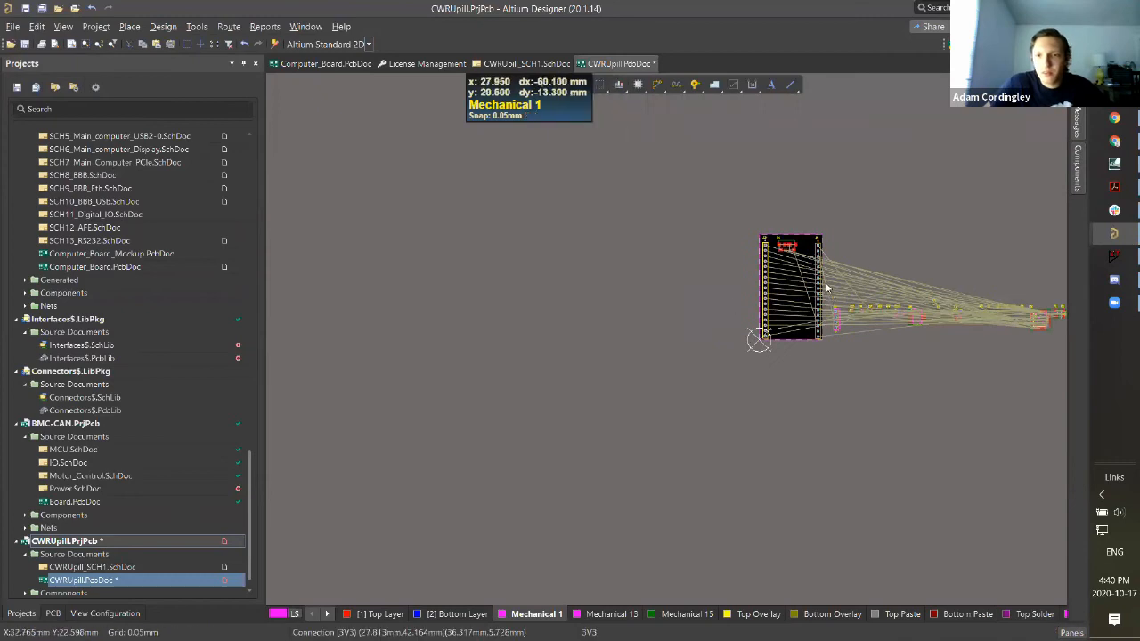
Step: Move regulator U3 onto the board below P1, between the two headers, at about x = 18.1 mm, y = 31.9 mm
{"action": "scroll", "coordinate": [826, 287], "scroll_direction": "up", "scroll_amount": 3, "text": "ctrl"}
{"action": "scroll", "coordinate": [823, 280], "scroll_direction": "down", "scroll_amount": 3, "text": "shift"}
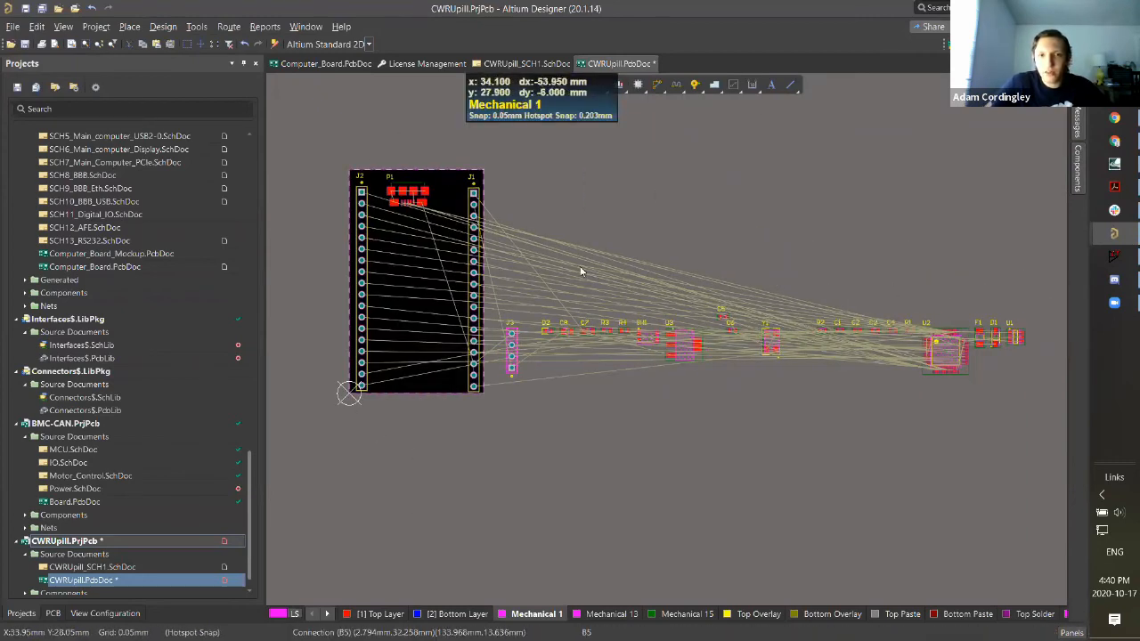
{"action": "scroll", "coordinate": [371, 205], "scroll_direction": "up", "scroll_amount": 3, "text": "shift"}
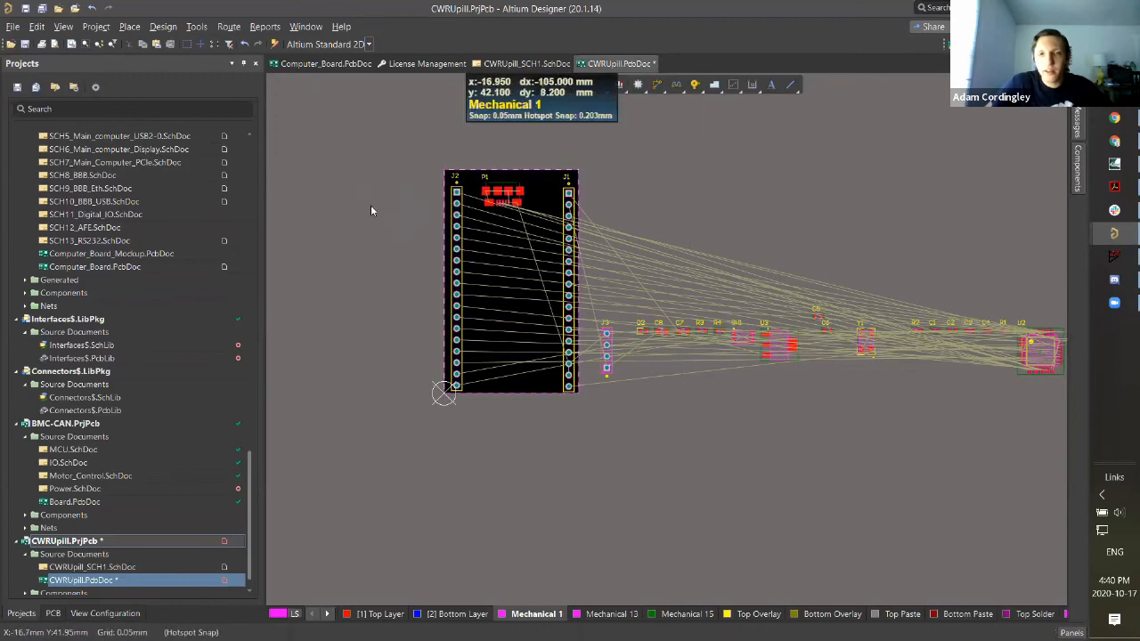
{"action": "scroll", "coordinate": [499, 195], "scroll_direction": "up", "scroll_amount": 3}
{"action": "scroll", "coordinate": [527, 271], "scroll_direction": "up", "scroll_amount": 2, "text": "ctrl"}
{"action": "scroll", "coordinate": [525, 267], "scroll_direction": "down", "scroll_amount": 3}
{"action": "scroll", "coordinate": [527, 267], "scroll_direction": "up", "scroll_amount": 1}
{"action": "scroll", "coordinate": [527, 268], "scroll_direction": "down", "scroll_amount": 3, "text": "shift"}
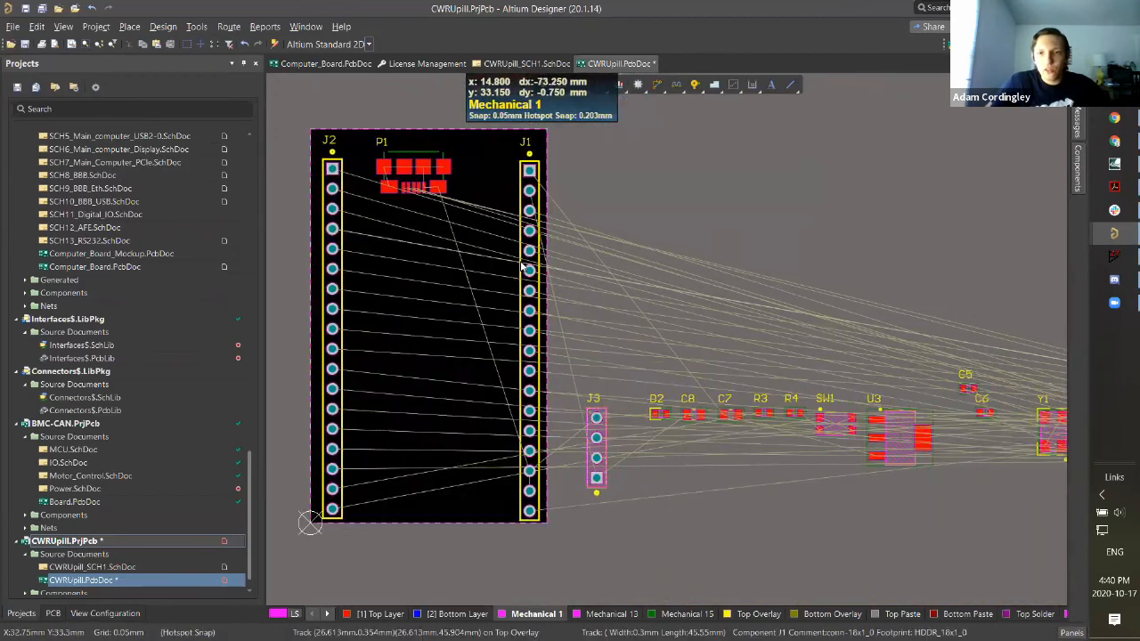
{"action": "left_click_drag", "start_coordinate": [719, 447], "coordinate": [756, 262]}
{"action": "left_click_drag", "start_coordinate": [5, 298], "coordinate": [504, 278]}
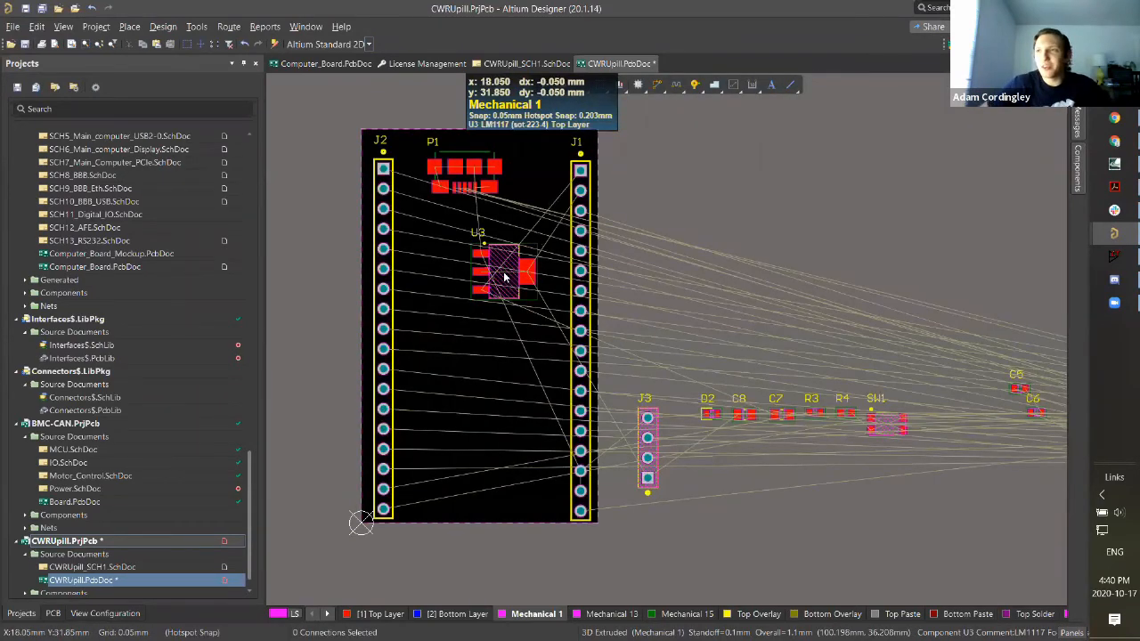
Step: Move USB connector P1 up to the board's top edge and bring regulator U3 up closer beneath it
{"action": "key", "text": "ctrl"}
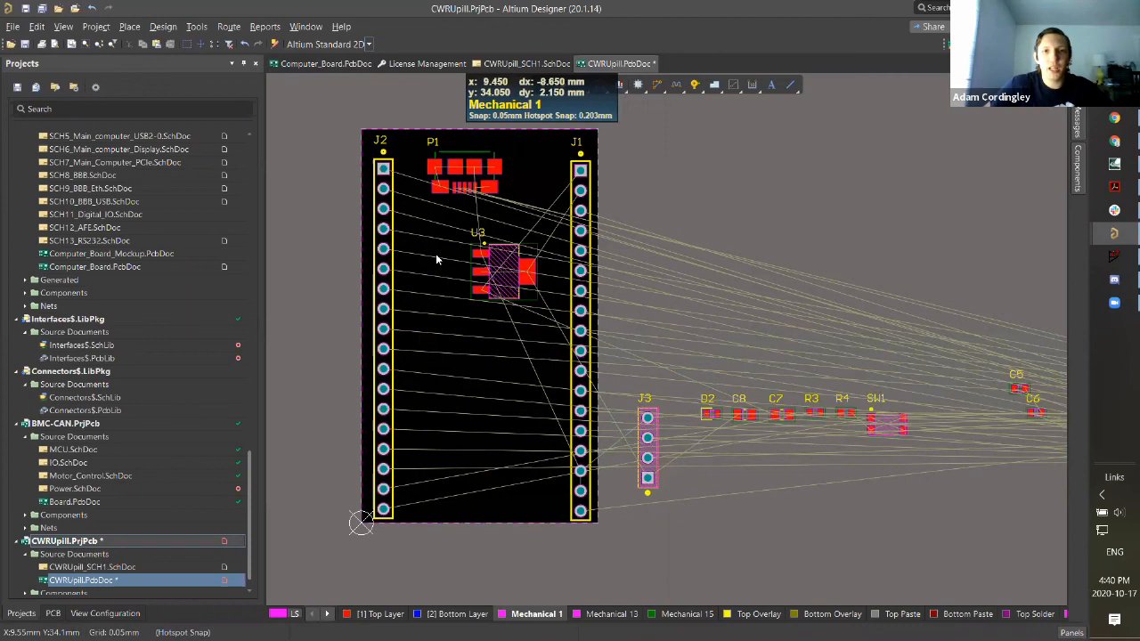
{"action": "scroll", "coordinate": [465, 189], "scroll_direction": "up", "scroll_amount": 4, "text": "ctrl"}
{"action": "left_click_drag", "start_coordinate": [485, 342], "coordinate": [488, 338]}
{"action": "left_click_drag", "start_coordinate": [550, 581], "coordinate": [564, 471]}
{"action": "scroll", "coordinate": [550, 492], "scroll_direction": "up", "scroll_amount": 3, "text": "ctrl"}
{"action": "right_click_drag", "start_coordinate": [550, 492], "coordinate": [550, 415]}
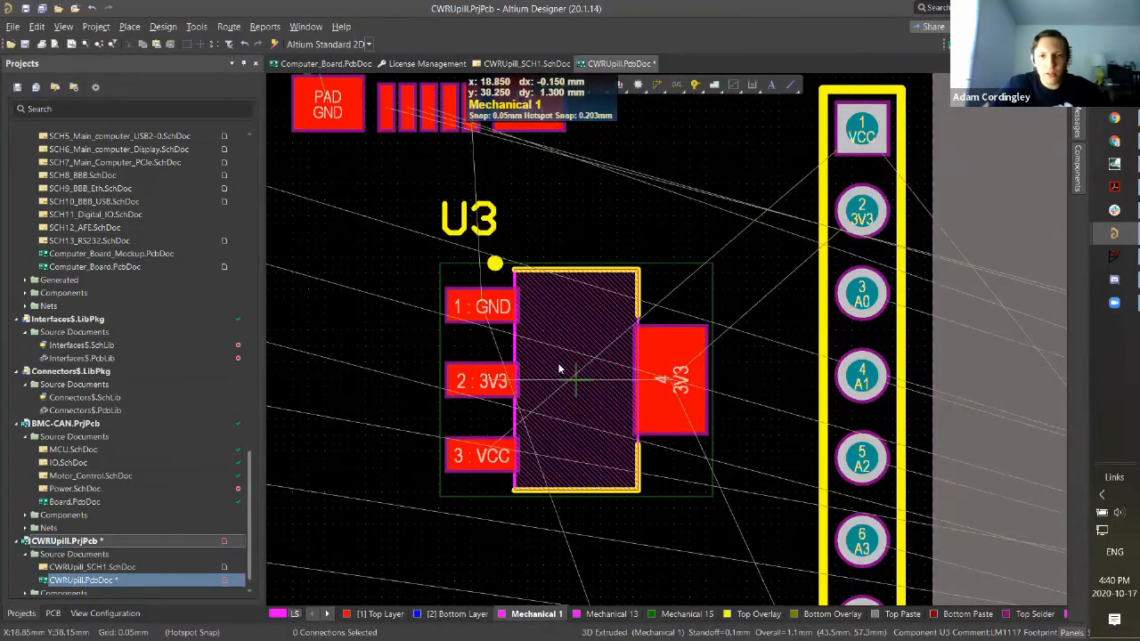
Step: Rotate U3 so its three-pin side faces P1 and place it beneath the connector at about x = 16.3 mm, y = 35.7 mm
{"action": "scroll", "coordinate": [564, 359], "scroll_direction": "down", "scroll_amount": 4, "text": "ctrl"}
{"action": "left_click_drag", "start_coordinate": [564, 362], "coordinate": [525, 389]}
{"action": "key", "text": "shift+space"}
{"action": "scroll", "coordinate": [584, 301], "scroll_direction": "down", "scroll_amount": 5, "text": "ctrl"}
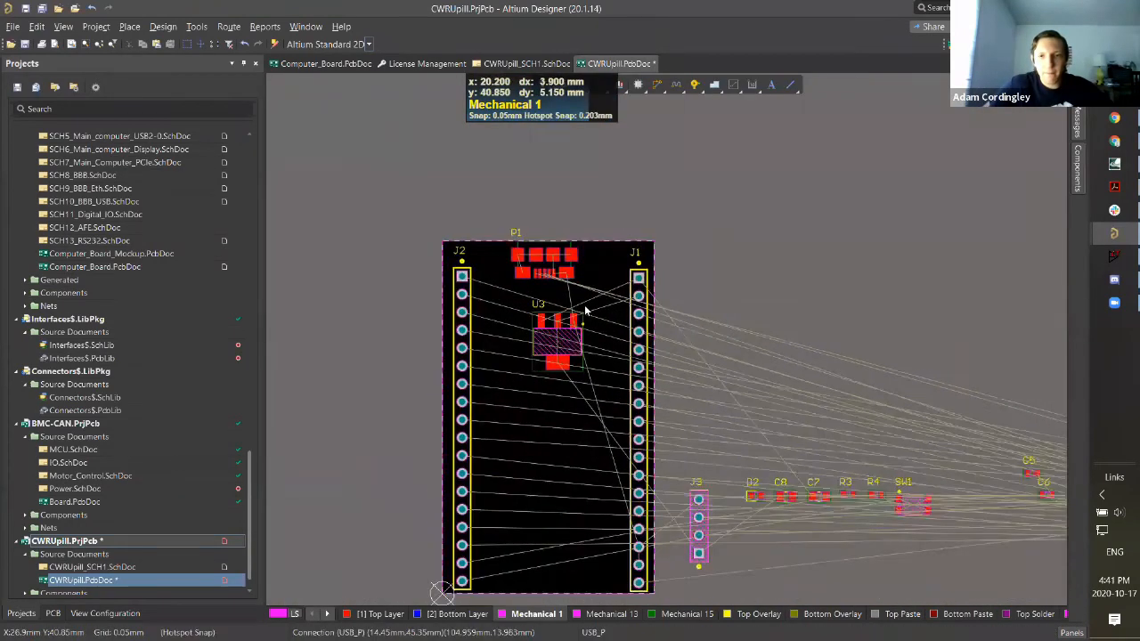
Step: Route a trial top-layer track from P1's USB_N pad, winding through the open area down to U3
{"action": "scroll", "coordinate": [584, 356], "scroll_direction": "up", "scroll_amount": 3}
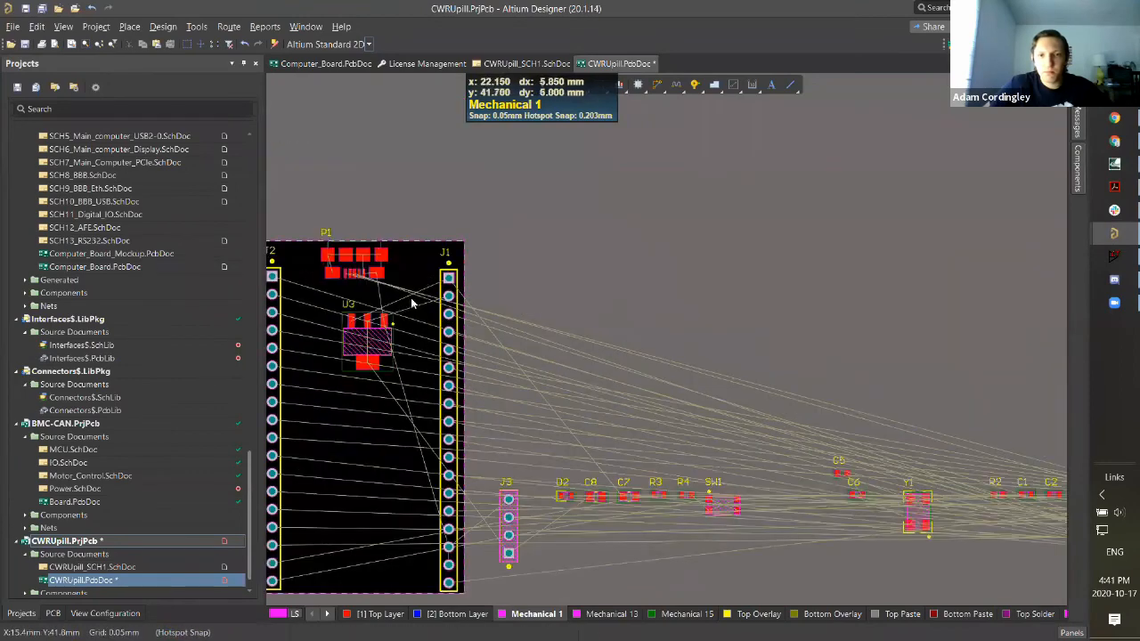
{"action": "scroll", "coordinate": [579, 369], "scroll_direction": "up", "scroll_amount": 1, "text": "ctrl"}
{"action": "scroll", "coordinate": [580, 370], "scroll_direction": "up", "scroll_amount": 4, "text": "ctrl"}
{"action": "scroll", "coordinate": [585, 367], "scroll_direction": "up", "scroll_amount": 3}
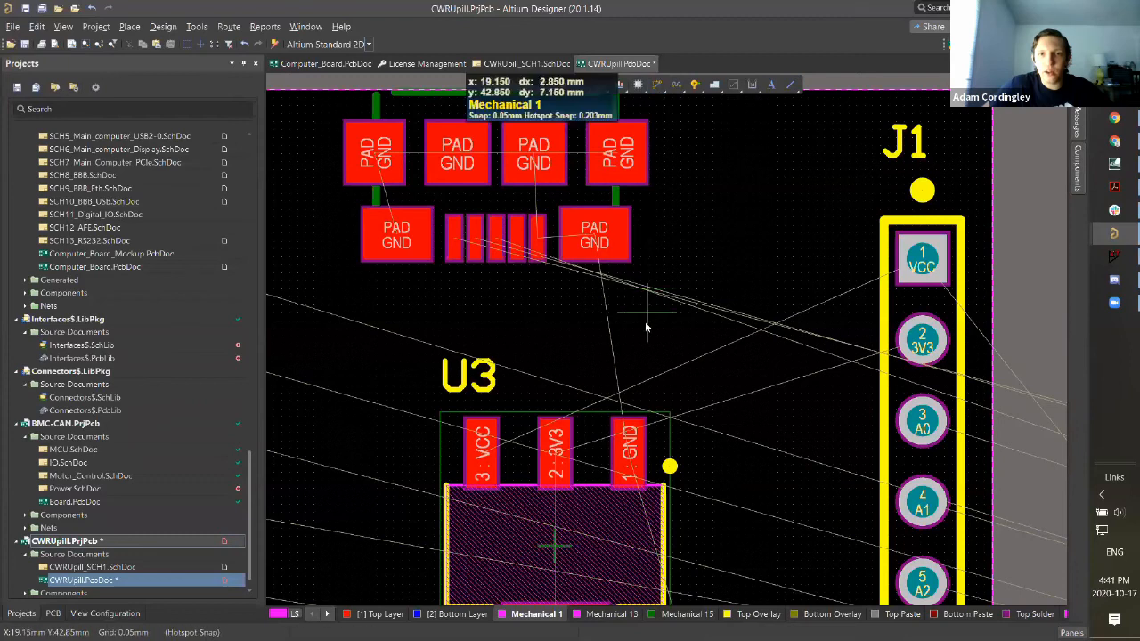
{"action": "left_click", "coordinate": [477, 241]}
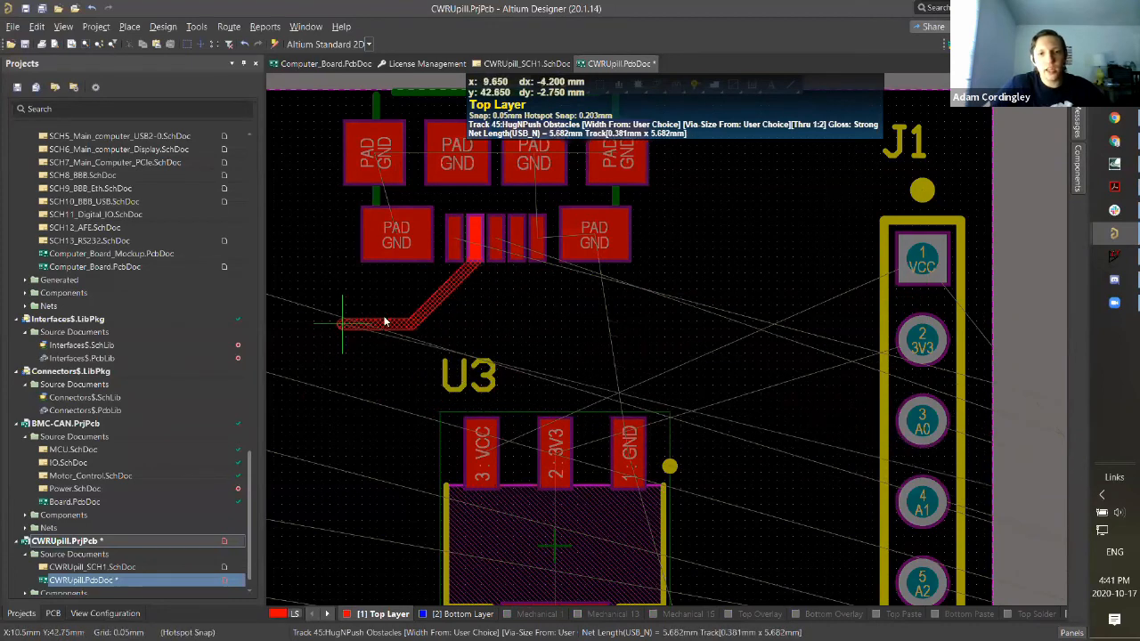
{"action": "left_click", "coordinate": [448, 383]}
{"action": "left_click", "coordinate": [601, 310]}
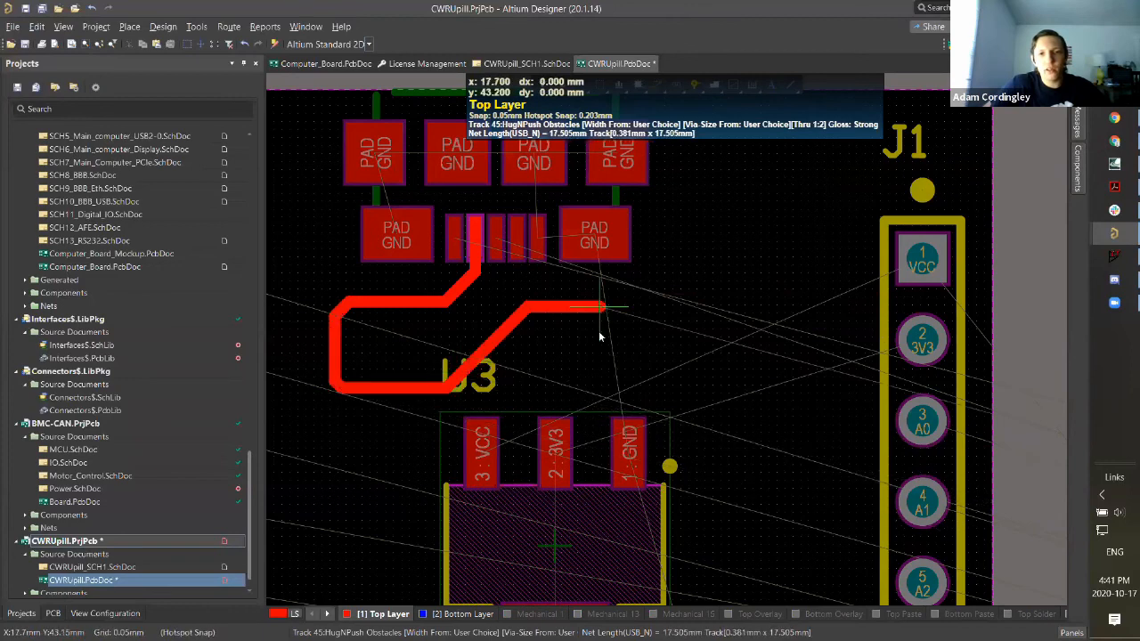
{"action": "left_click", "coordinate": [620, 384]}
{"action": "right_click", "coordinate": [443, 311]}
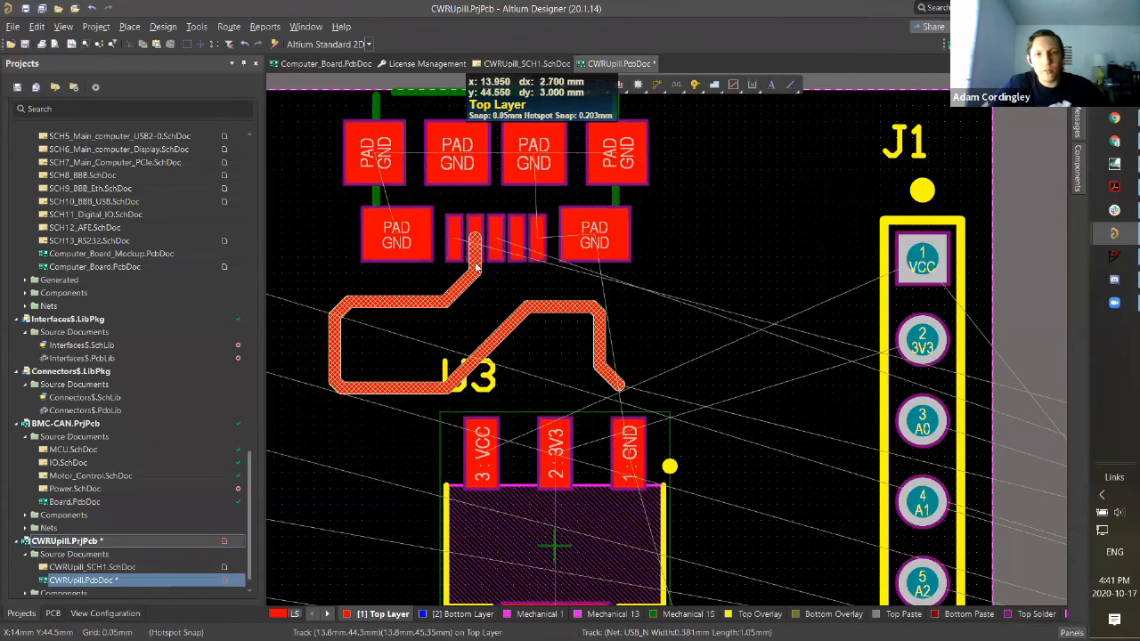
Step: Delete the whole trial USB_N track between P1 and U3
{"action": "scroll", "coordinate": [446, 267], "scroll_direction": "up", "scroll_amount": 3, "text": "ctrl"}
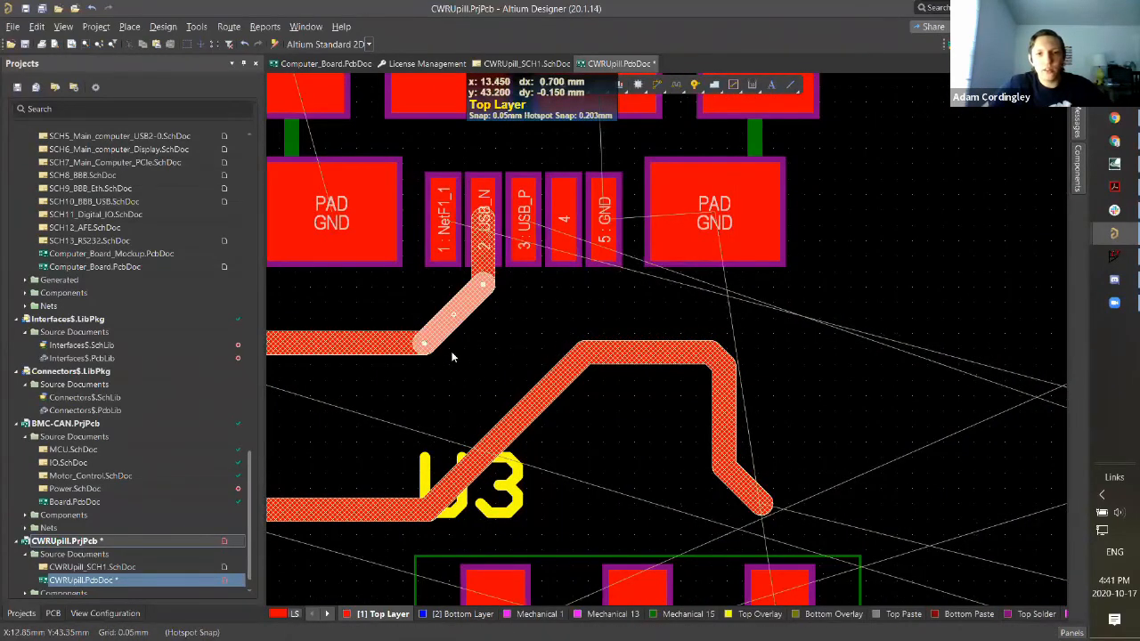
{"action": "scroll", "coordinate": [485, 321], "scroll_direction": "down", "scroll_amount": 3, "text": "ctrl"}
{"action": "left_click_drag", "start_coordinate": [311, 231], "coordinate": [743, 416]}
{"action": "key", "text": "Delete"}
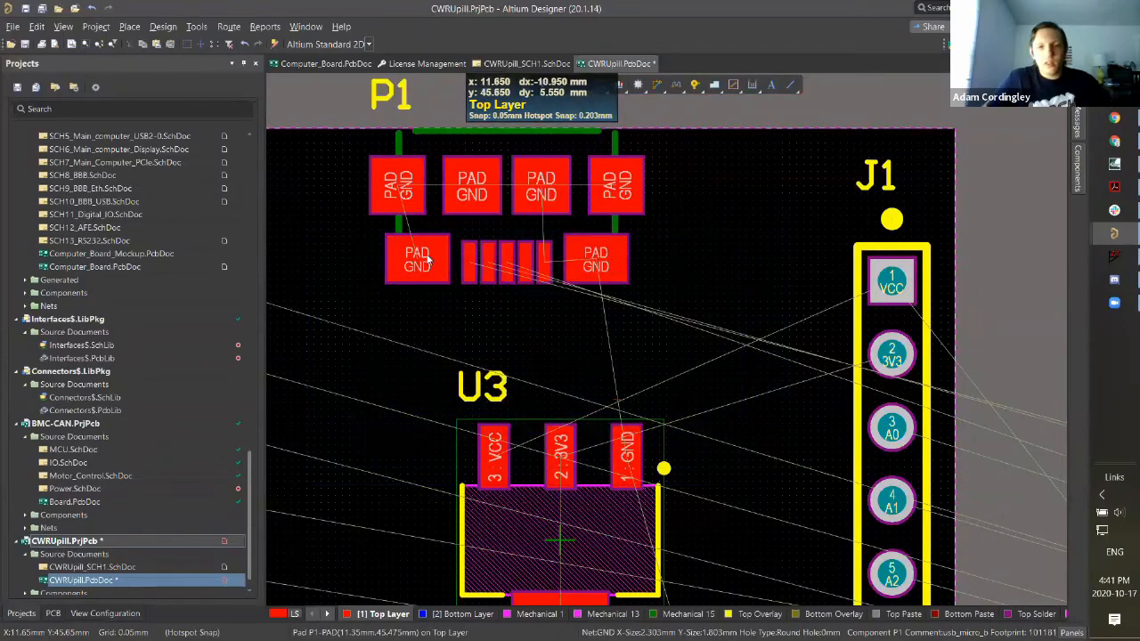
Step: Start a top-layer solid region at the upper-left corner of U3's pin 2 pad, slanting outward and down to about x = 12.15 mm, y = 30.05 mm
{"action": "scroll", "coordinate": [511, 320], "scroll_direction": "down", "scroll_amount": 2}
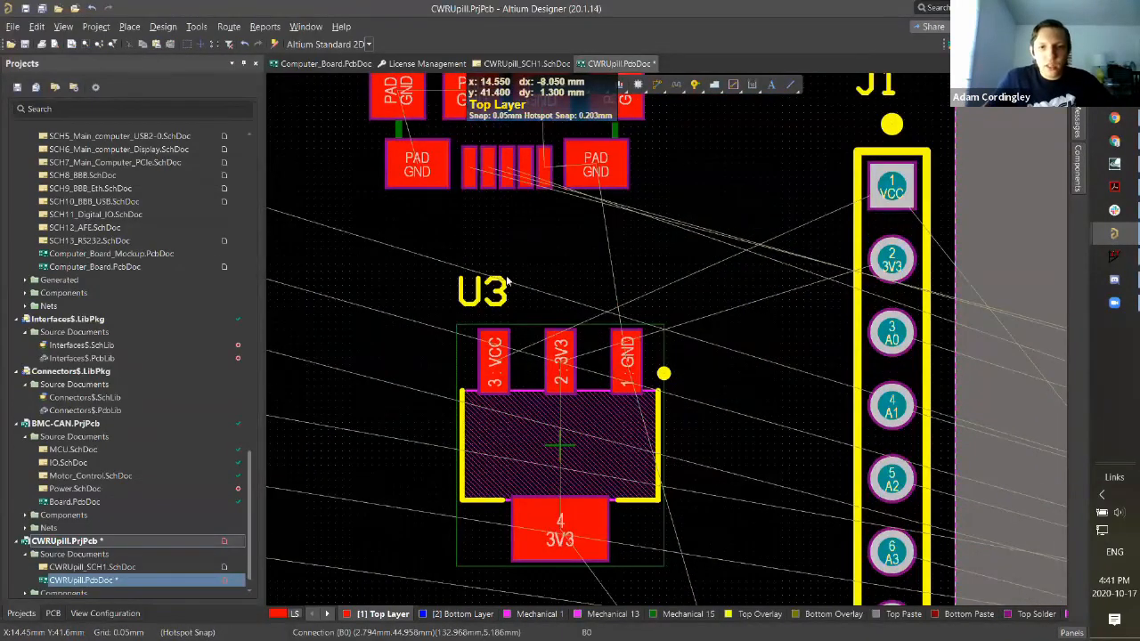
{"action": "left_click", "coordinate": [129, 26]}
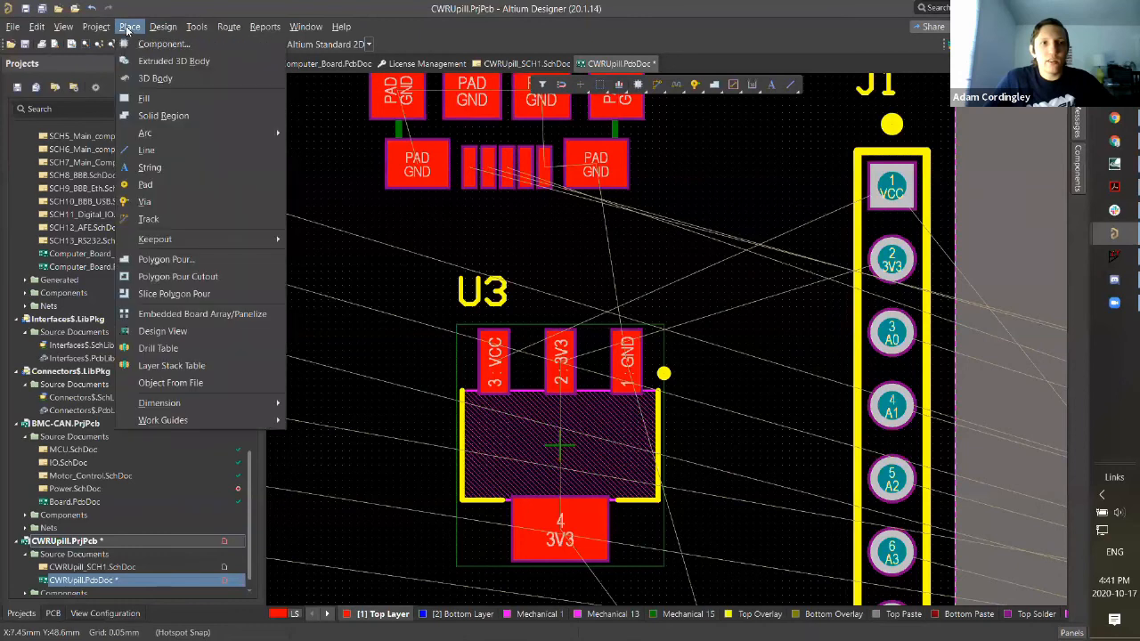
{"action": "left_click", "coordinate": [160, 115]}
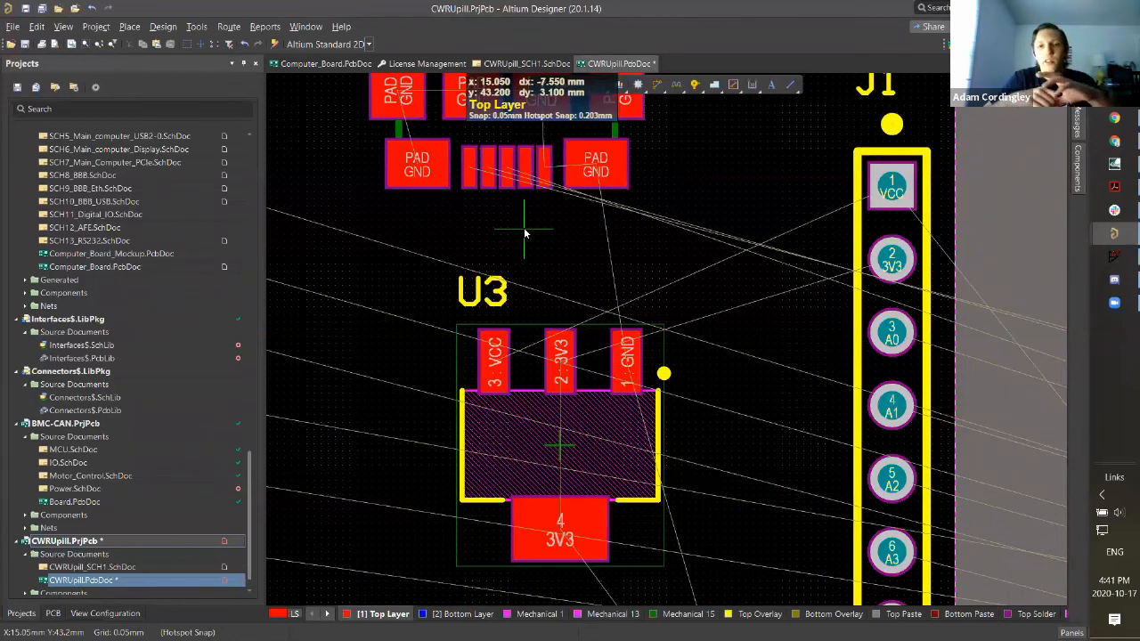
{"action": "scroll", "coordinate": [548, 361], "scroll_direction": "up", "scroll_amount": 4, "text": "ctrl"}
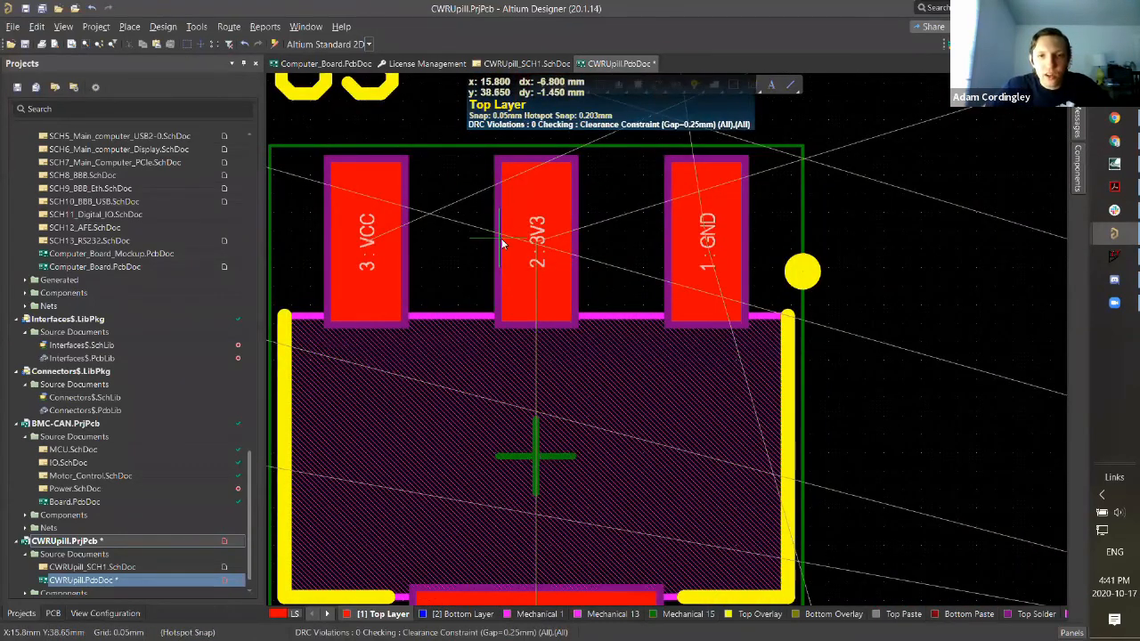
{"action": "left_click", "coordinate": [500, 163]}
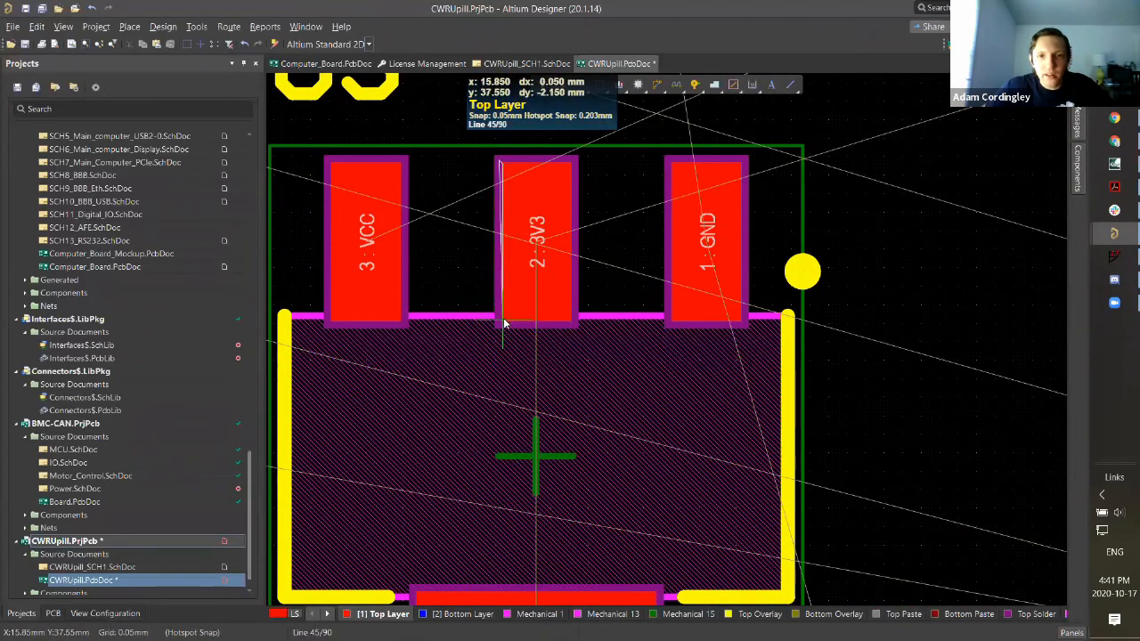
{"action": "scroll", "coordinate": [392, 418], "scroll_direction": "down", "scroll_amount": 5}
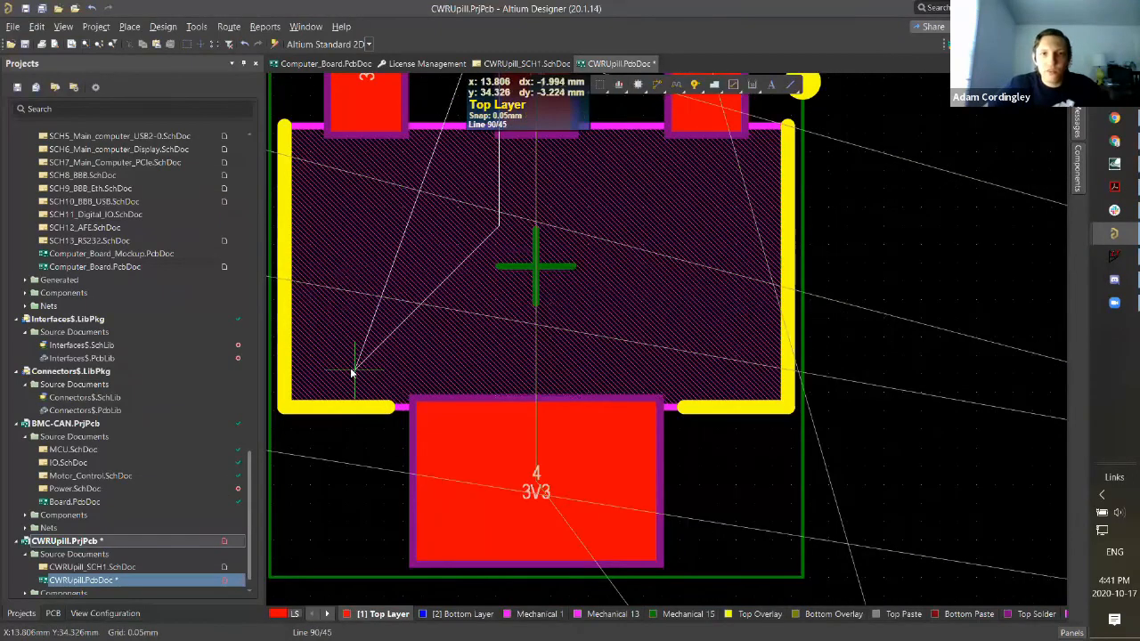
{"action": "scroll", "coordinate": [351, 369], "scroll_direction": "down", "scroll_amount": 2, "text": "ctrl"}
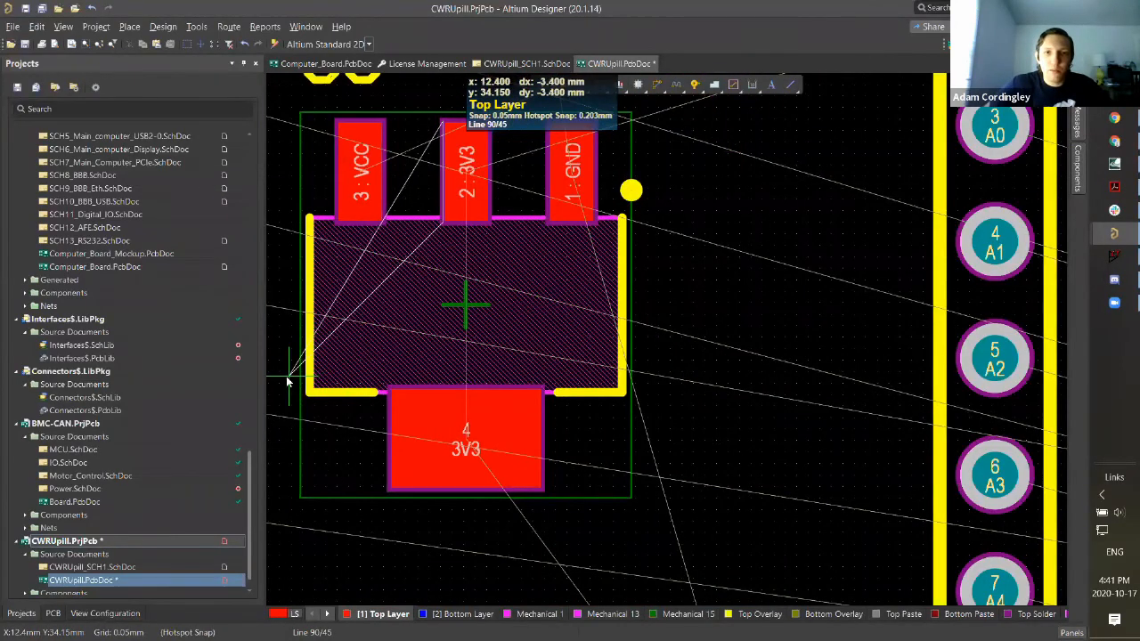
{"action": "left_click", "coordinate": [287, 377]}
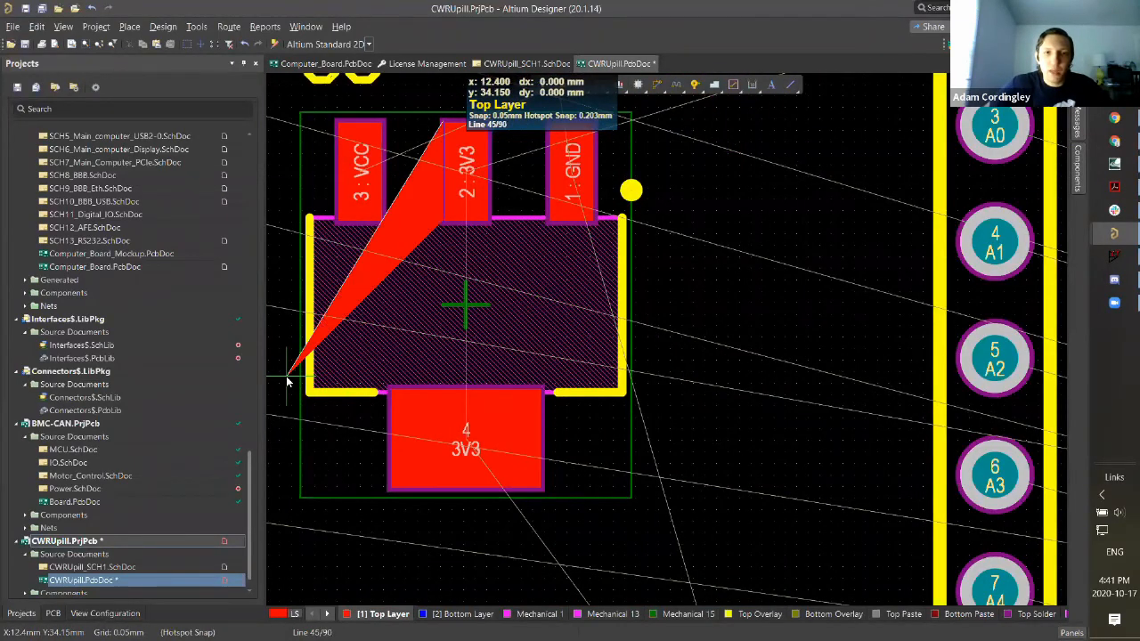
{"action": "left_click", "coordinate": [275, 563]}
{"action": "key", "text": "space"}
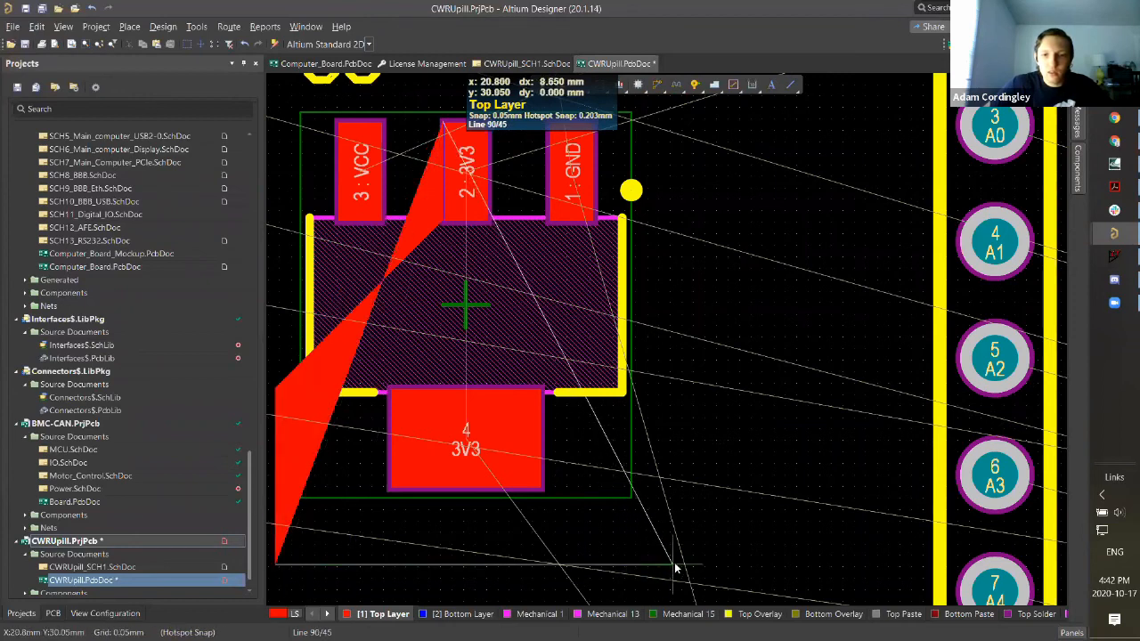
Step: Complete the region below U3's pad 4, up its right side at about x = 20.8 mm, and back to pin 2's upper-right corner
{"action": "left_click", "coordinate": [674, 565]}
{"action": "key", "text": "space"}
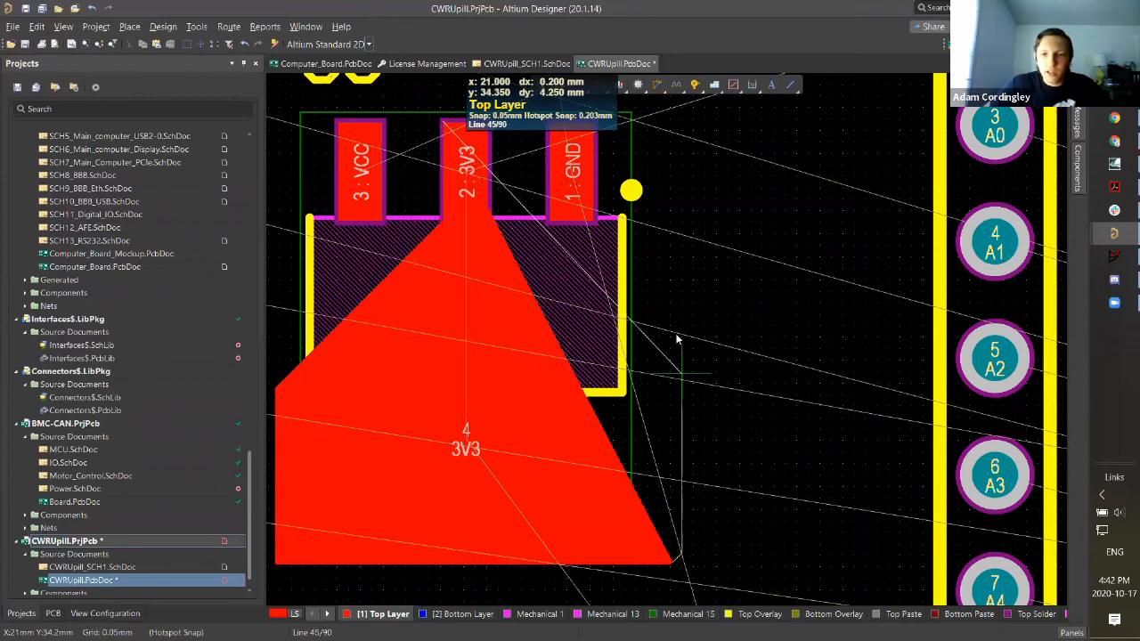
{"action": "left_click", "coordinate": [672, 314]}
{"action": "key", "text": "space"}
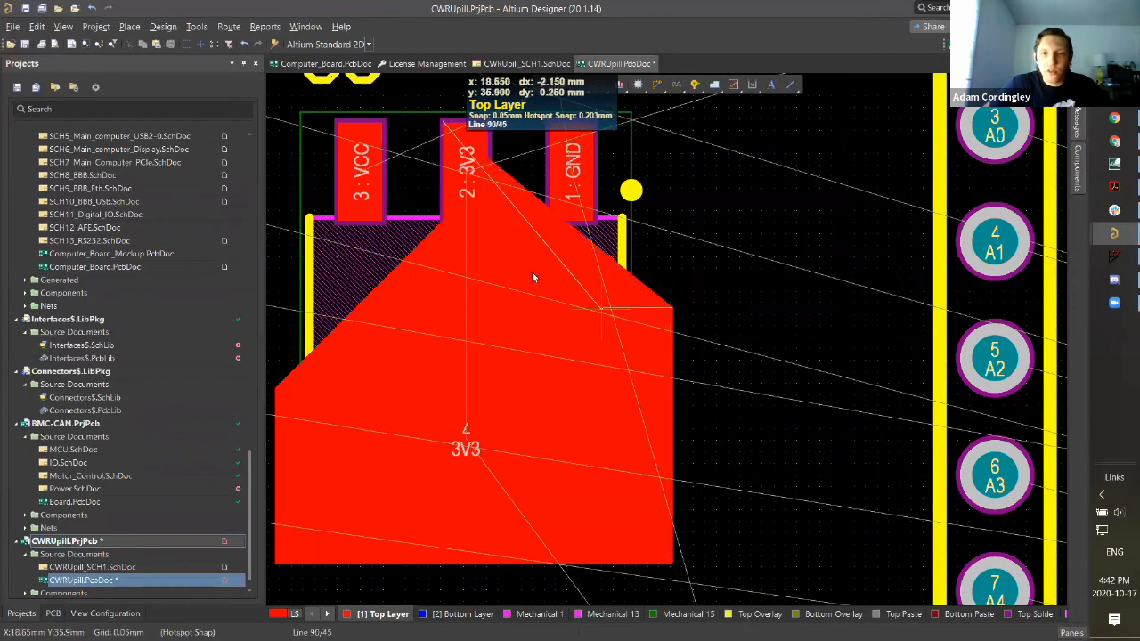
{"action": "scroll", "coordinate": [493, 224], "scroll_direction": "up", "scroll_amount": 3, "text": "ctrl"}
{"action": "key", "text": "space"}
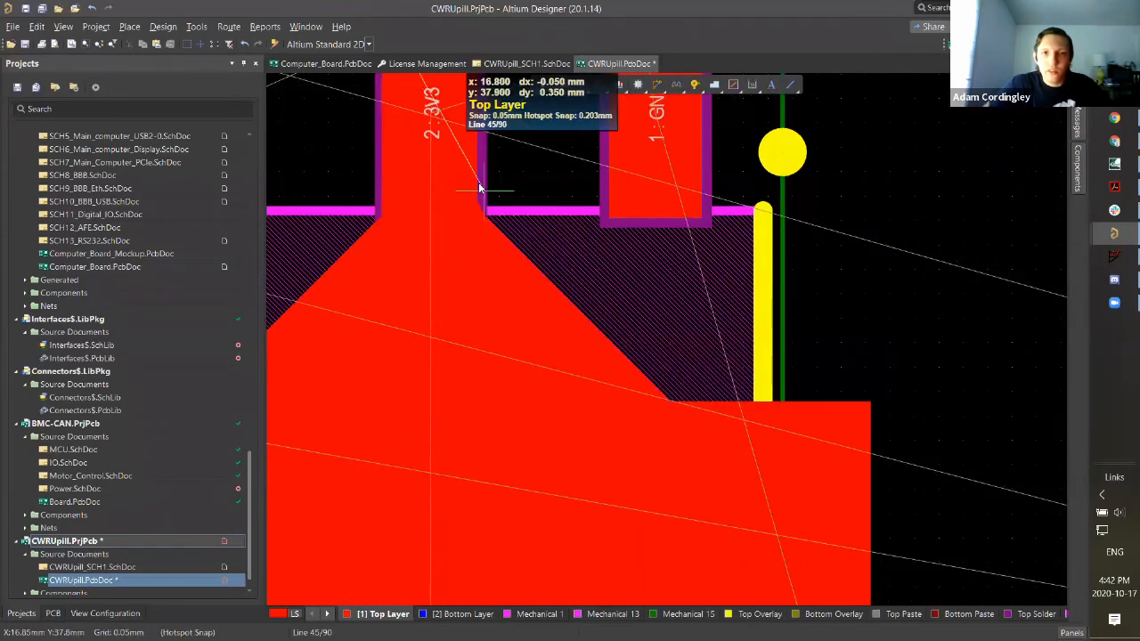
{"action": "scroll", "coordinate": [484, 160], "scroll_direction": "up", "scroll_amount": 3}
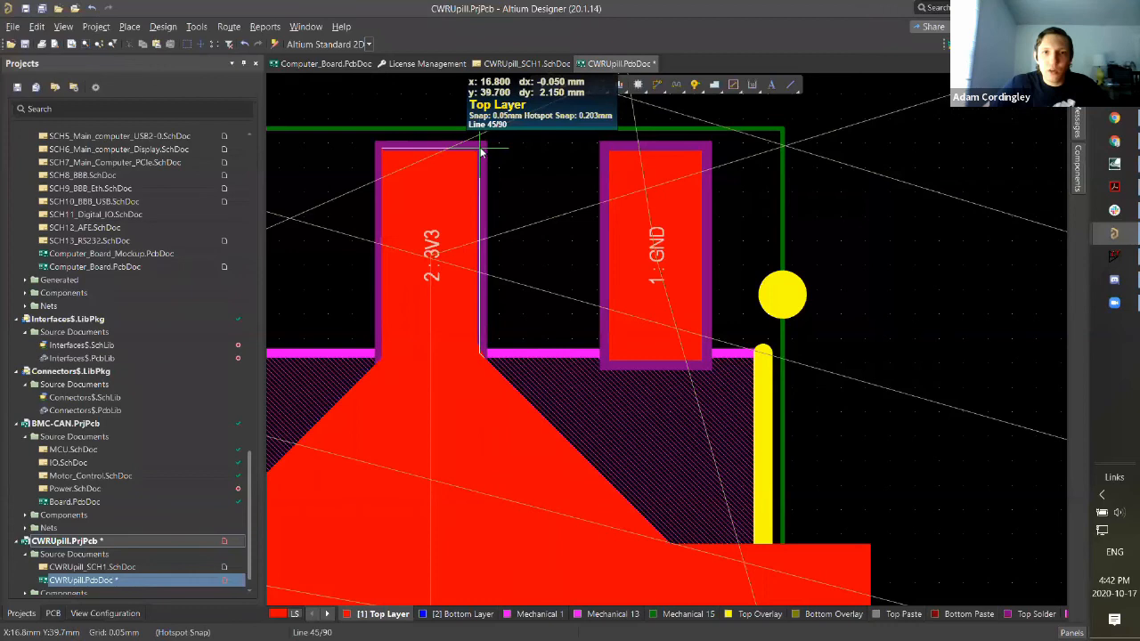
{"action": "left_click", "coordinate": [481, 150]}
{"action": "right_click", "coordinate": [481, 149]}
Step: Lower the region's upper-right shoulder vertex so the slanted edge from pin 2 runs straight down to the right side
{"action": "scroll", "coordinate": [644, 307], "scroll_direction": "down", "scroll_amount": 3, "text": "ctrl"}
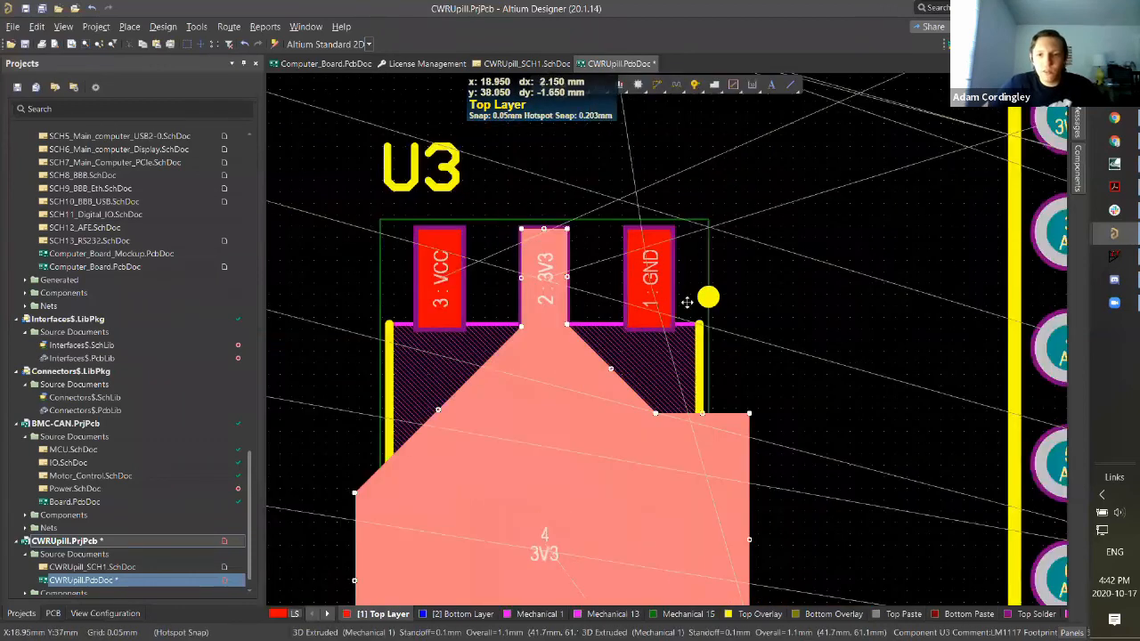
{"action": "scroll", "coordinate": [687, 303], "scroll_direction": "down", "scroll_amount": 3}
{"action": "left_click_drag", "start_coordinate": [748, 223], "coordinate": [763, 250]}
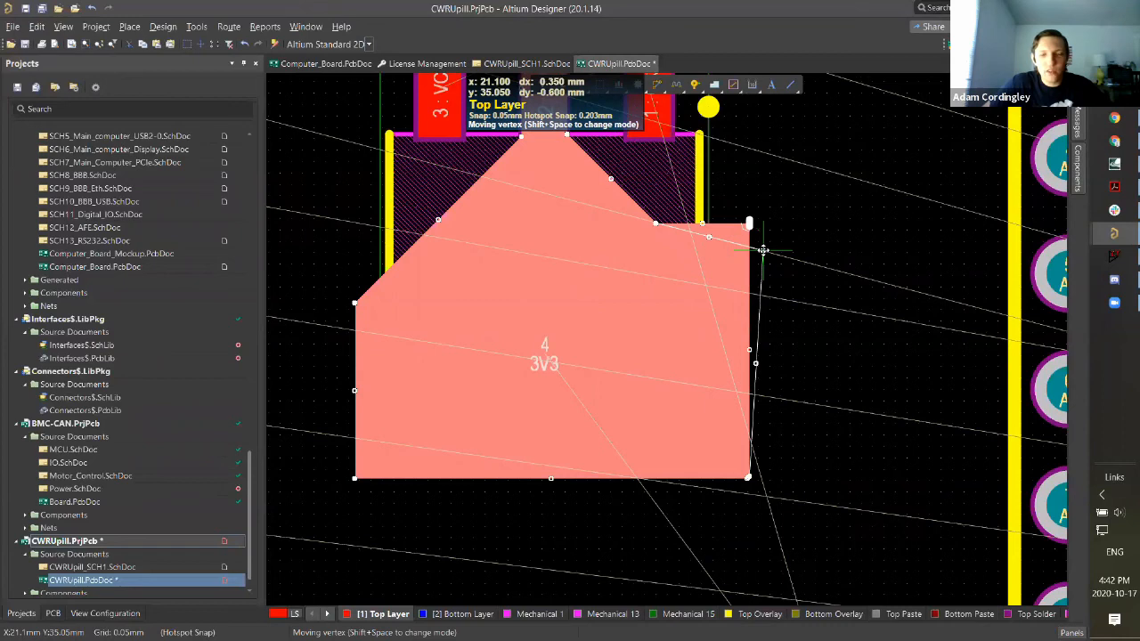
{"action": "key", "text": "shift+space"}
{"action": "mouse_move", "coordinate": [712, 297]}
{"action": "left_mouse_down"}
{"action": "mouse_move", "coordinate": [761, 258]}
{"action": "mouse_move", "coordinate": [729, 302]}
{"action": "left_mouse_up"}
{"action": "key", "text": "shift+space"}
{"action": "key", "text": "shift+space"}
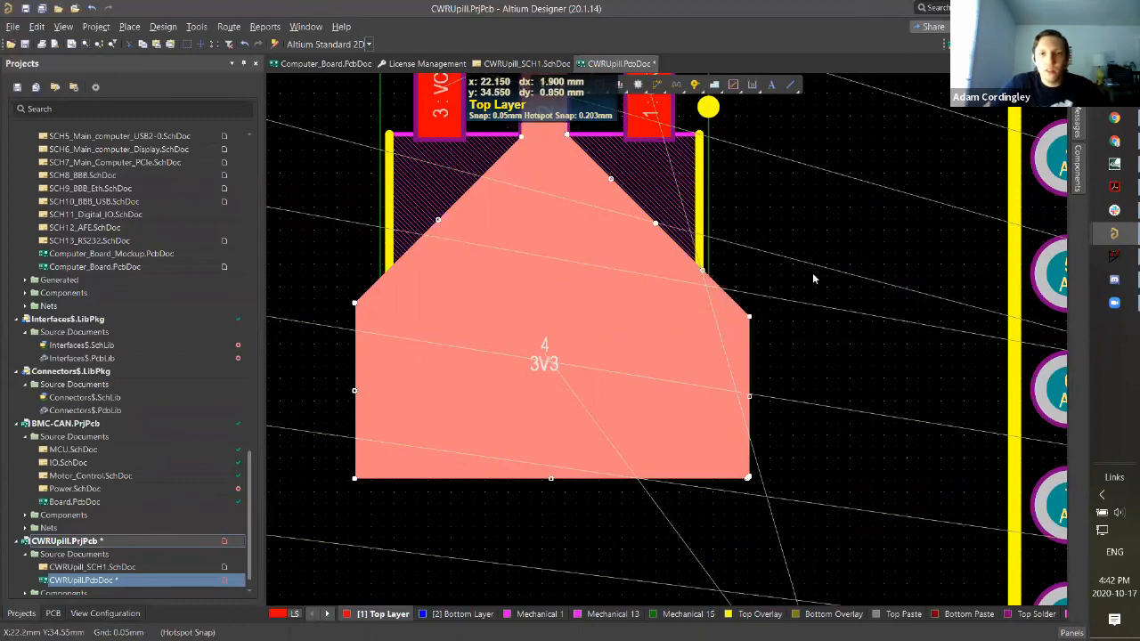
Step: Fine-tune the region's right shoulder level with the left one, check the outline around U3 and deselect the region
{"action": "scroll", "coordinate": [736, 329], "scroll_direction": "up", "scroll_amount": 2, "text": "ctrl"}
{"action": "left_click_drag", "start_coordinate": [735, 337], "coordinate": [738, 343]}
{"action": "scroll", "coordinate": [738, 343], "scroll_direction": "down", "scroll_amount": 2, "text": "ctrl"}
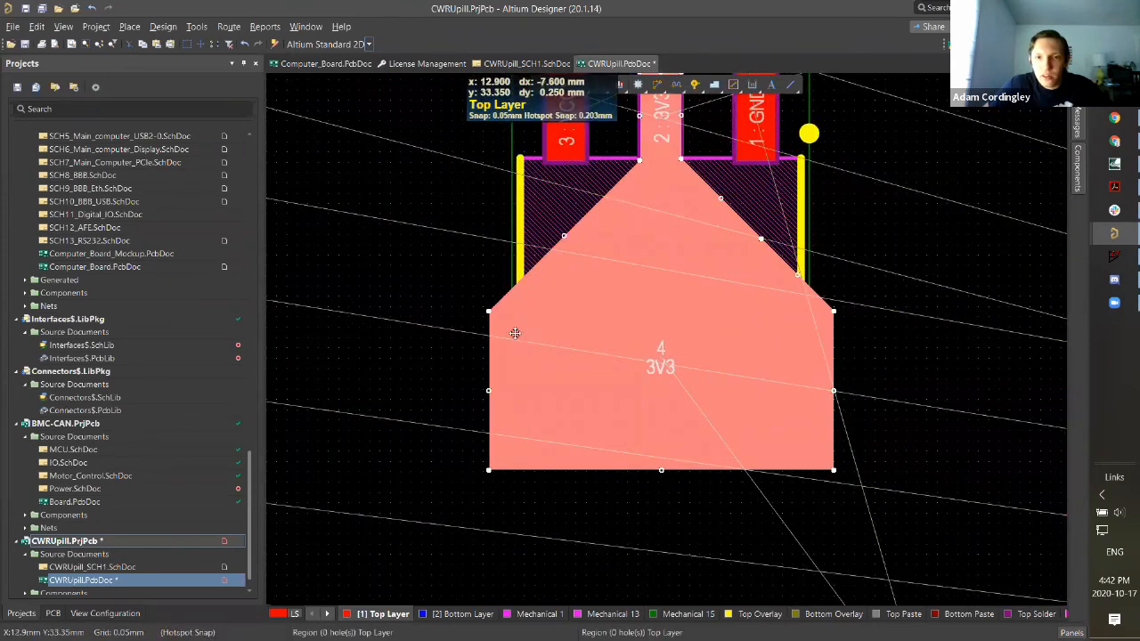
{"action": "scroll", "coordinate": [512, 330], "scroll_direction": "up", "scroll_amount": 2, "text": "ctrl"}
{"action": "scroll", "coordinate": [464, 285], "scroll_direction": "down", "scroll_amount": 8, "text": "shift"}
{"action": "scroll", "coordinate": [465, 284], "scroll_direction": "down", "scroll_amount": 3, "text": "ctrl"}
{"action": "scroll", "coordinate": [459, 294], "scroll_direction": "up", "scroll_amount": 4}
{"action": "scroll", "coordinate": [453, 303], "scroll_direction": "up", "scroll_amount": 4, "text": "shift"}
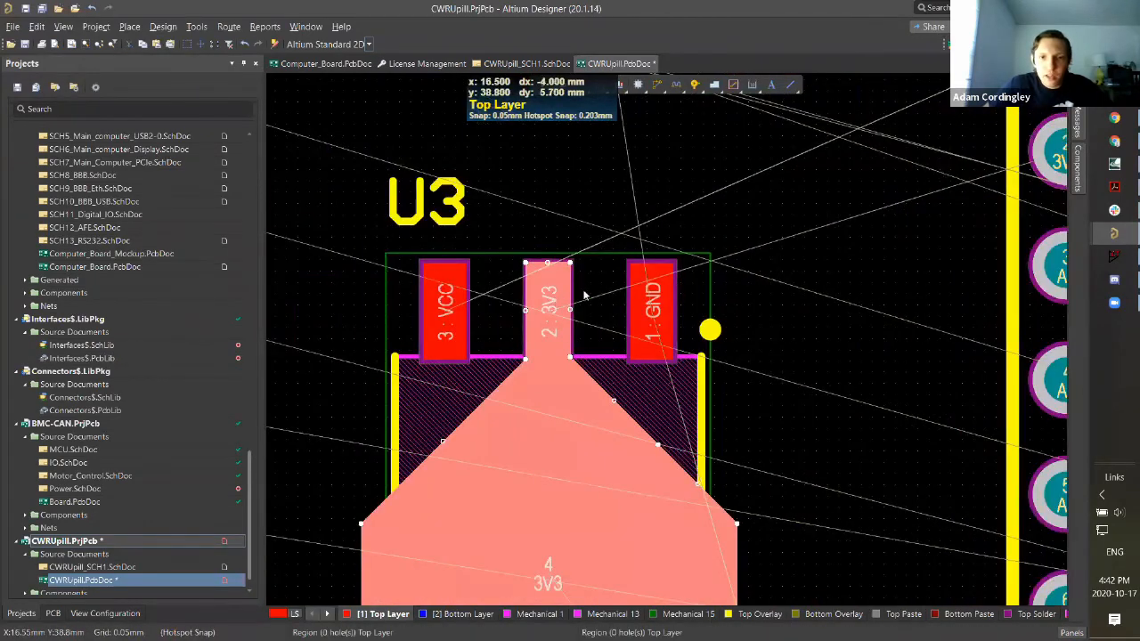
{"action": "left_click", "coordinate": [582, 202]}
Step: Examine the copper region joining U3's 3V3 pads and the unrouted connections to P1 and the headers
{"action": "scroll", "coordinate": [583, 202], "scroll_direction": "down", "scroll_amount": 2, "text": "ctrl"}
{"action": "scroll", "coordinate": [582, 200], "scroll_direction": "down", "scroll_amount": 2}
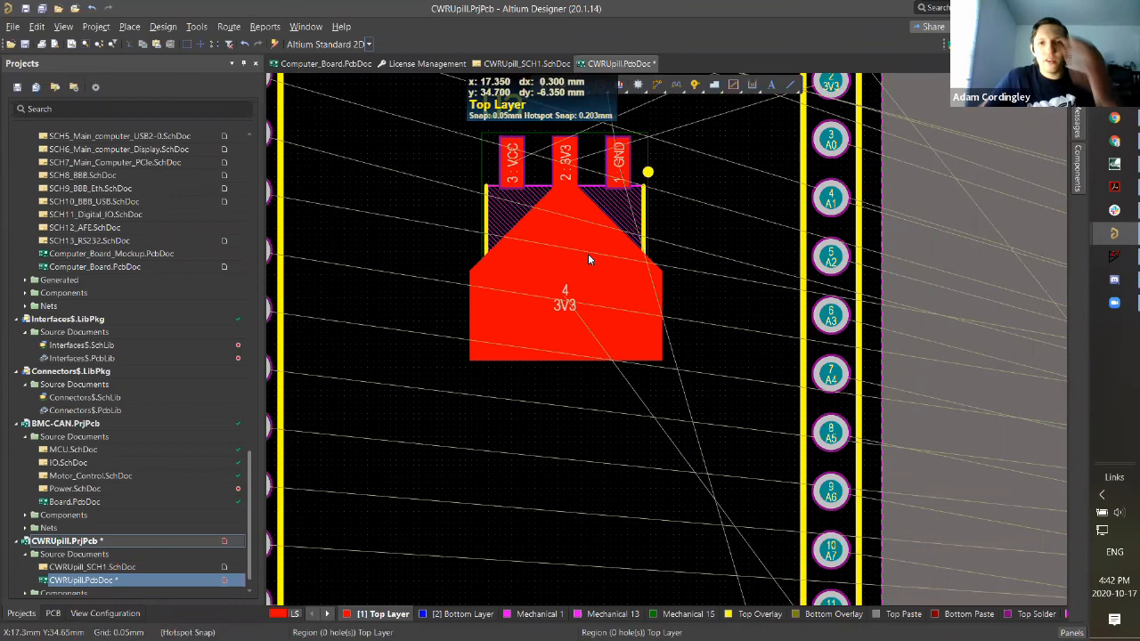
{"action": "scroll", "coordinate": [588, 256], "scroll_direction": "up", "scroll_amount": 2}
{"action": "scroll", "coordinate": [575, 267], "scroll_direction": "up", "scroll_amount": 1, "text": "ctrl"}
{"action": "scroll", "coordinate": [575, 267], "scroll_direction": "up", "scroll_amount": 1, "text": "ctrl"}
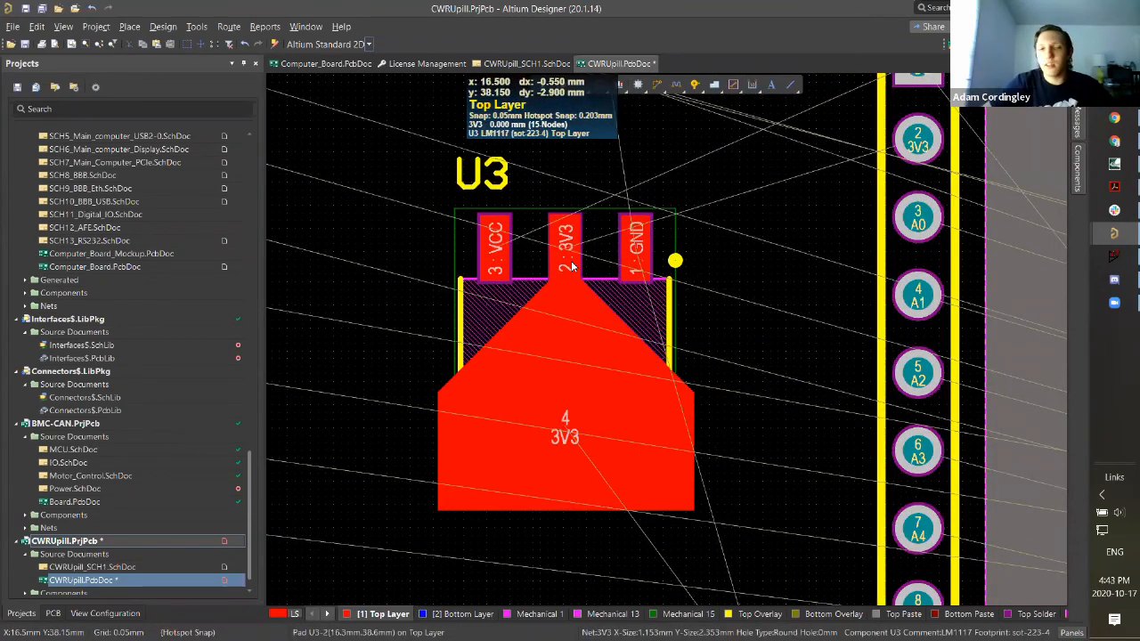
{"action": "scroll", "coordinate": [556, 253], "scroll_direction": "down", "scroll_amount": 1, "text": "ctrl"}
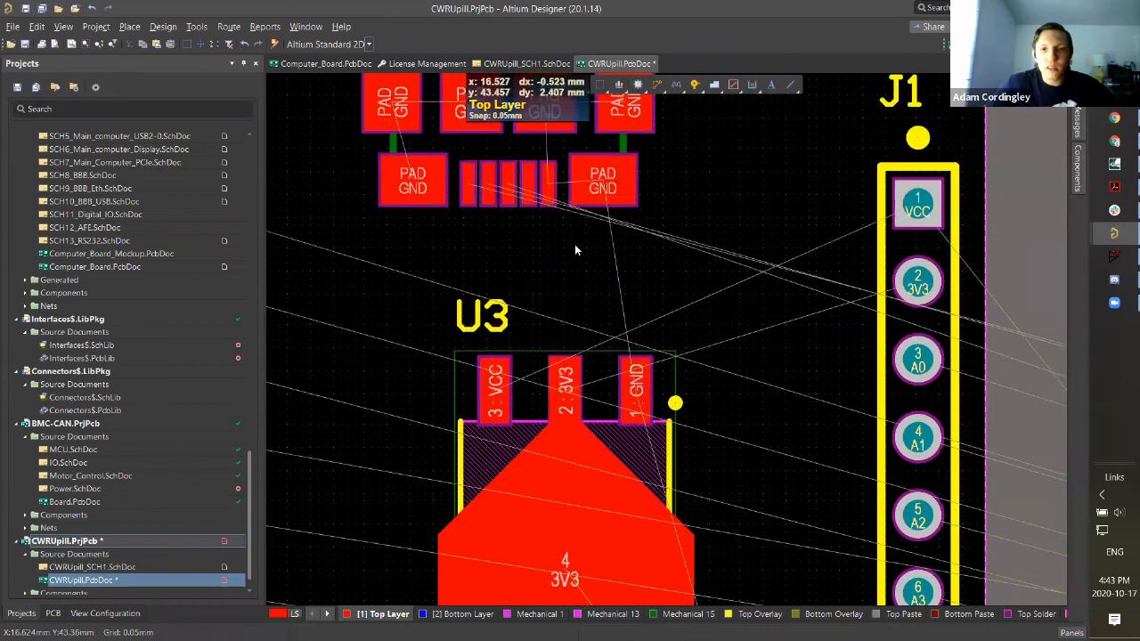
{"action": "scroll", "coordinate": [575, 244], "scroll_direction": "down", "scroll_amount": 2, "text": "ctrl"}
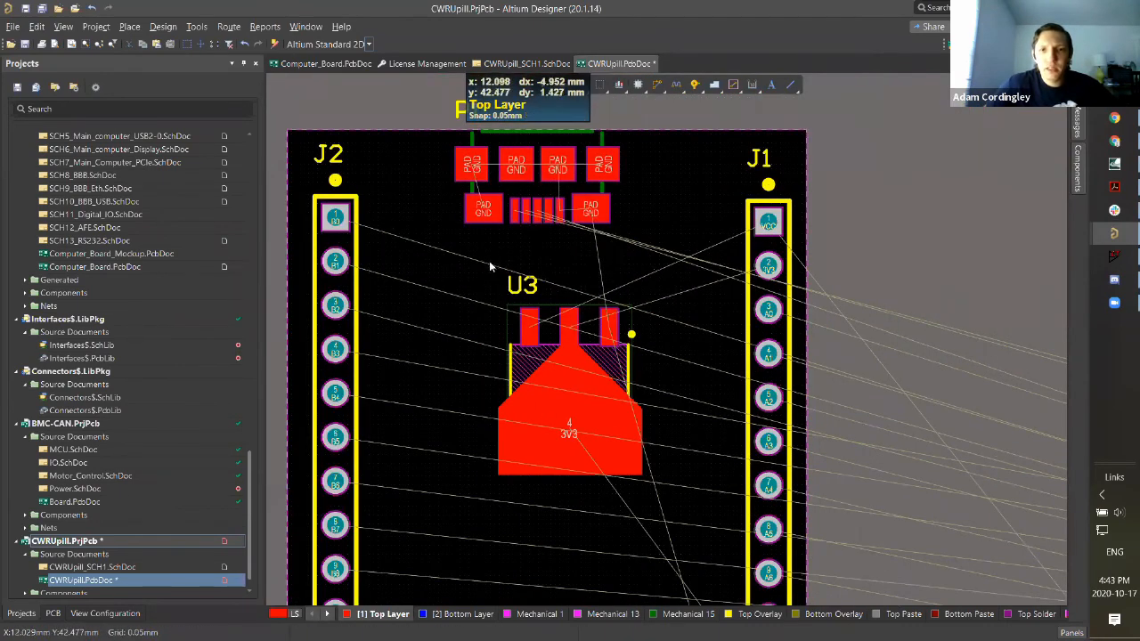
{"action": "scroll", "coordinate": [489, 260], "scroll_direction": "down", "scroll_amount": 2, "text": "ctrl"}
{"action": "scroll", "coordinate": [489, 263], "scroll_direction": "down", "scroll_amount": 1, "text": "ctrl"}
{"action": "scroll", "coordinate": [479, 285], "scroll_direction": "up", "scroll_amount": 1}
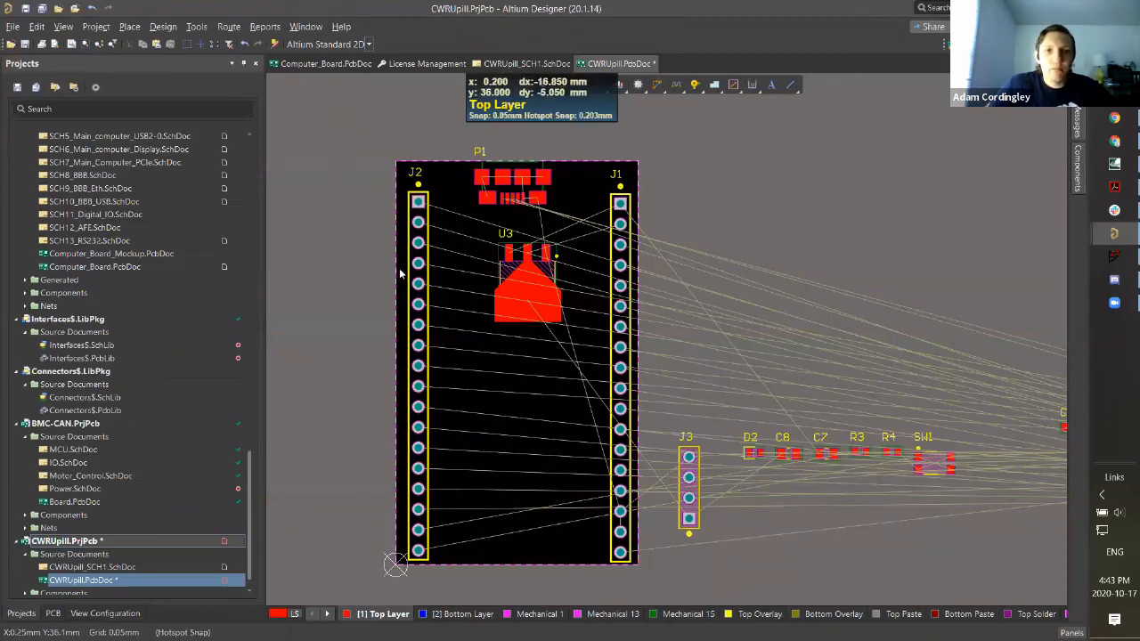
Step: Place header J3 horizontally at the board's bottom edge at about x = 16.05 mm, y = 2 mm, and chip U2 between U3 and J3
{"action": "left_click_drag", "start_coordinate": [699, 488], "coordinate": [526, 551]}
{"action": "key", "text": "space"}
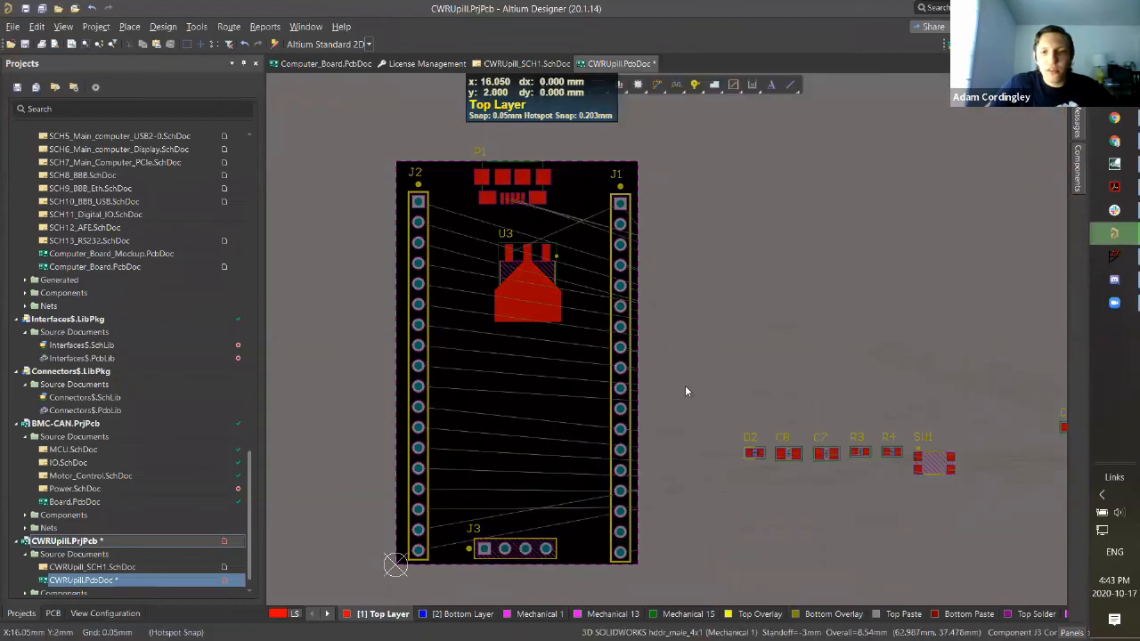
{"action": "scroll", "coordinate": [766, 396], "scroll_direction": "down", "scroll_amount": 7, "text": "shift"}
{"action": "left_click_drag", "start_coordinate": [852, 494], "coordinate": [399, 458]}
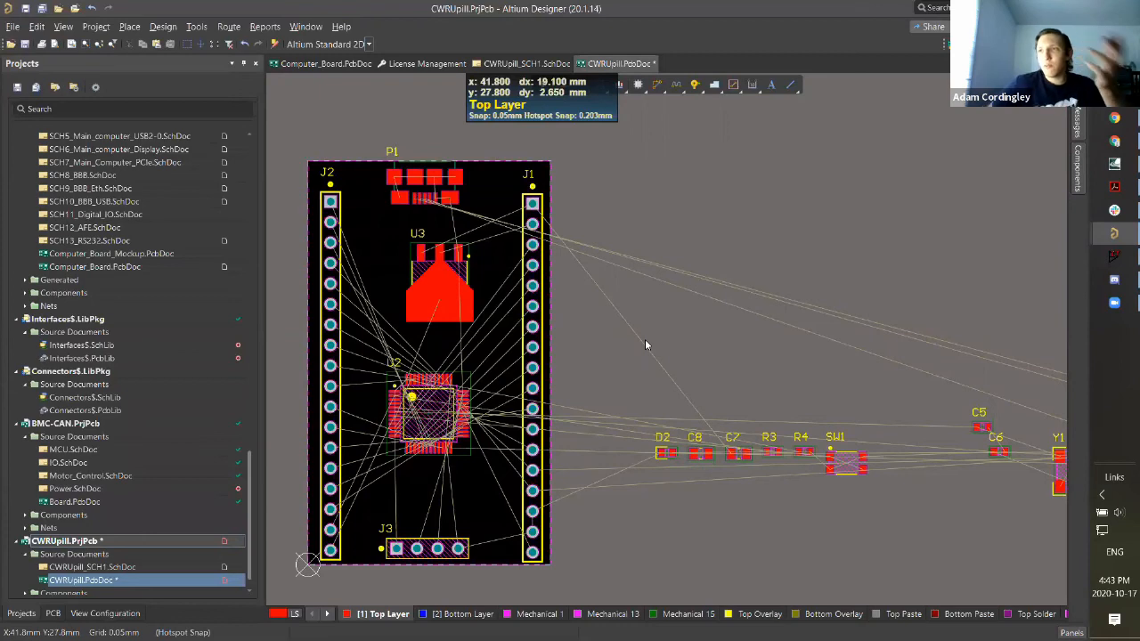
{"action": "scroll", "coordinate": [692, 338], "scroll_direction": "up", "scroll_amount": 1, "text": "ctrl"}
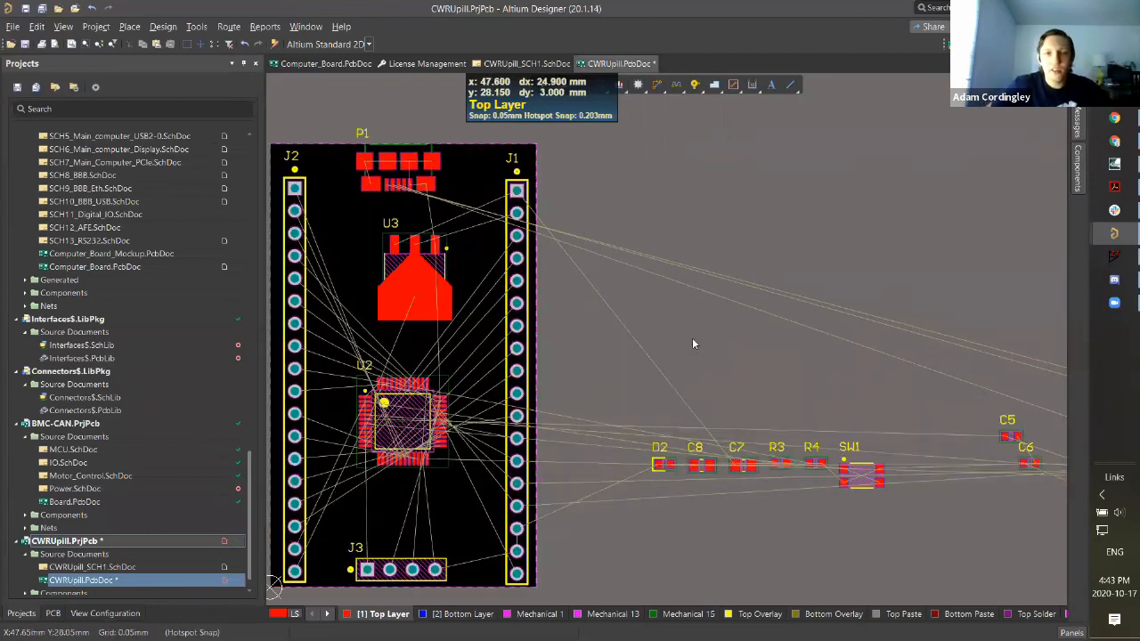
{"action": "scroll", "coordinate": [638, 361], "scroll_direction": "down", "scroll_amount": 3, "text": "ctrl"}
{"action": "scroll", "coordinate": [638, 362], "scroll_direction": "up", "scroll_amount": 2, "text": "ctrl"}
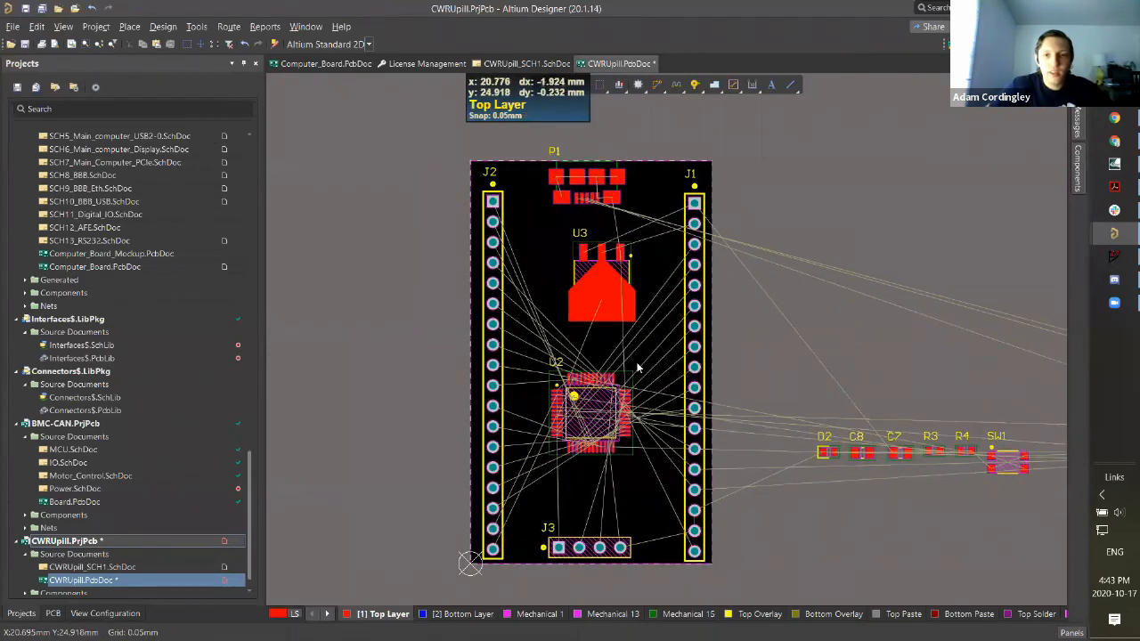
{"action": "scroll", "coordinate": [639, 361], "scroll_direction": "up", "scroll_amount": 2}
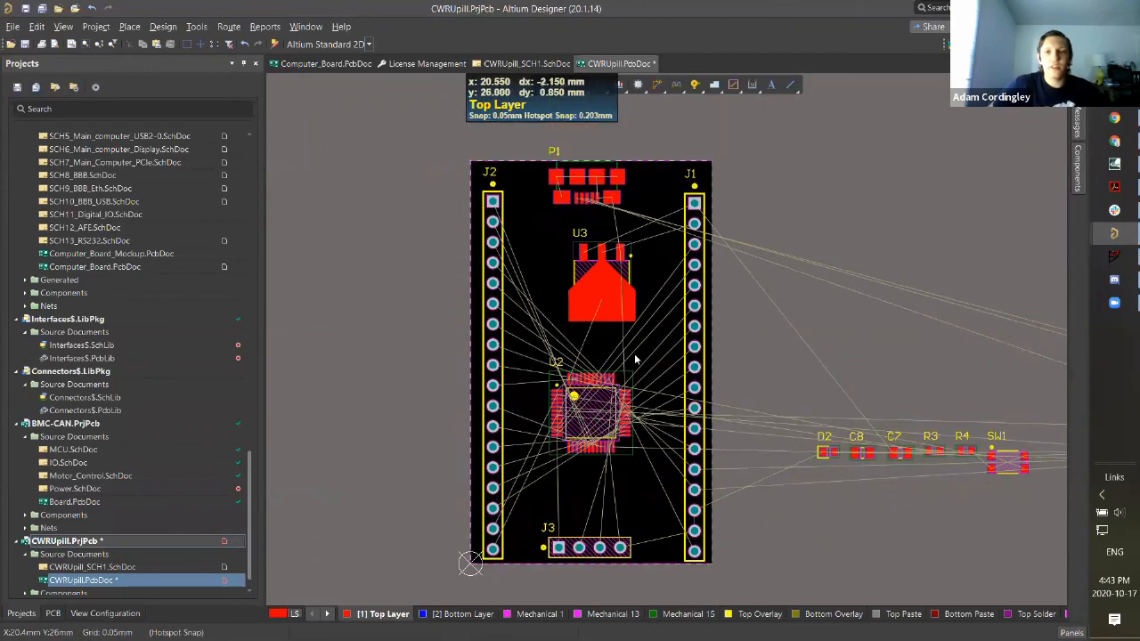
Step: Move header J2 outward so it sits close to the board's left edge, just above the lower-left corner
{"action": "scroll", "coordinate": [486, 380], "scroll_direction": "up", "scroll_amount": 3, "text": "ctrl"}
{"action": "left_click_drag", "start_coordinate": [496, 393], "coordinate": [487, 389]}
{"action": "scroll", "coordinate": [487, 445], "scroll_direction": "down", "scroll_amount": 5}
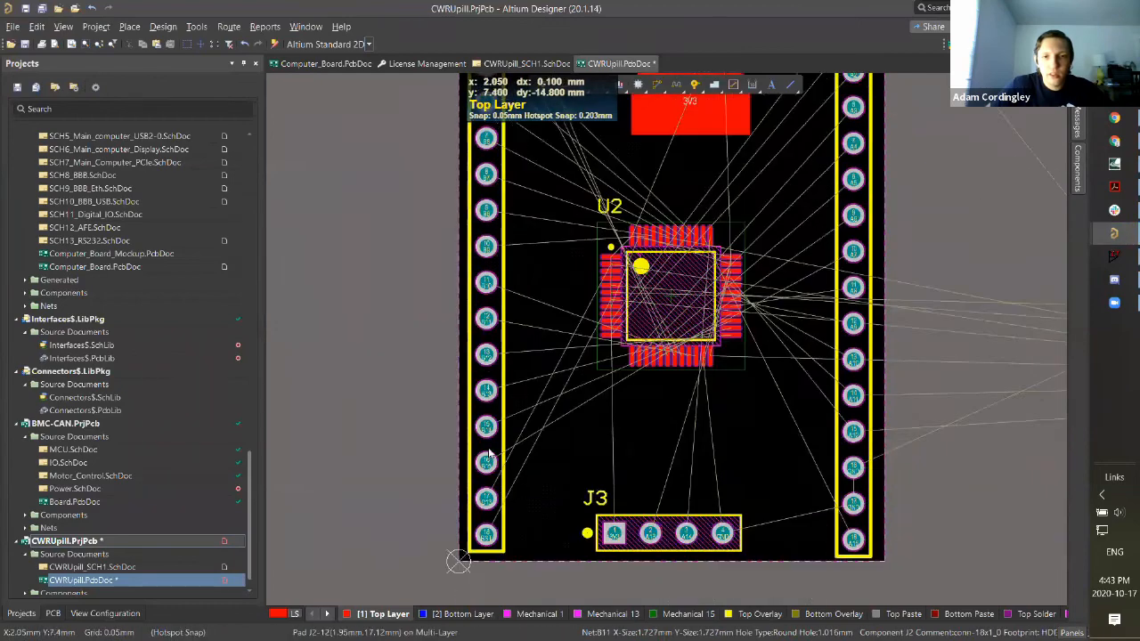
{"action": "left_click_drag", "start_coordinate": [486, 532], "coordinate": [484, 538]}
{"action": "scroll", "coordinate": [548, 466], "scroll_direction": "down", "scroll_amount": 3, "text": "ctrl"}
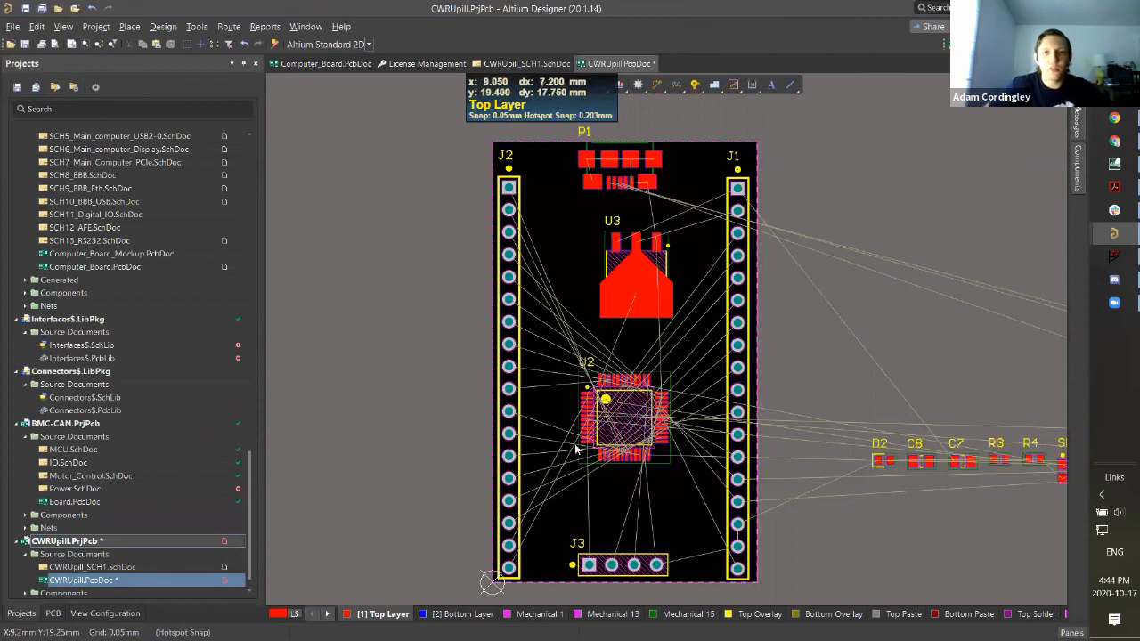
{"action": "scroll", "coordinate": [468, 350], "scroll_direction": "down", "scroll_amount": 1, "text": "ctrl"}
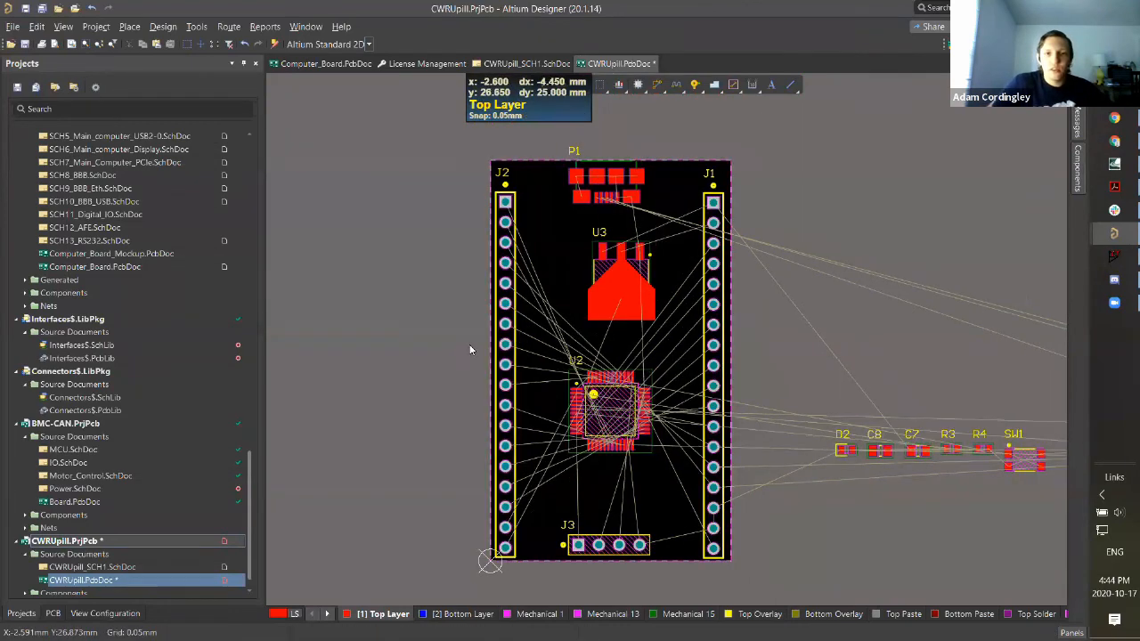
Step: Look through the Bottom Layer and Mechanical 1 layer and examine the board outline along its lower edge
{"action": "left_click", "coordinate": [132, 26]}
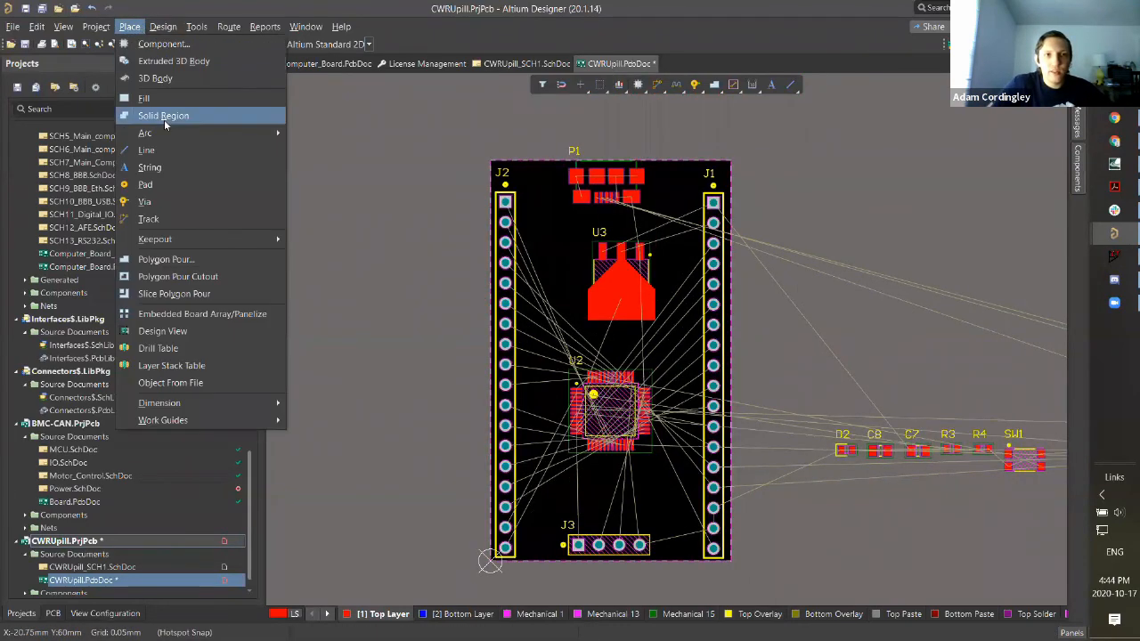
{"action": "left_click", "coordinate": [374, 214]}
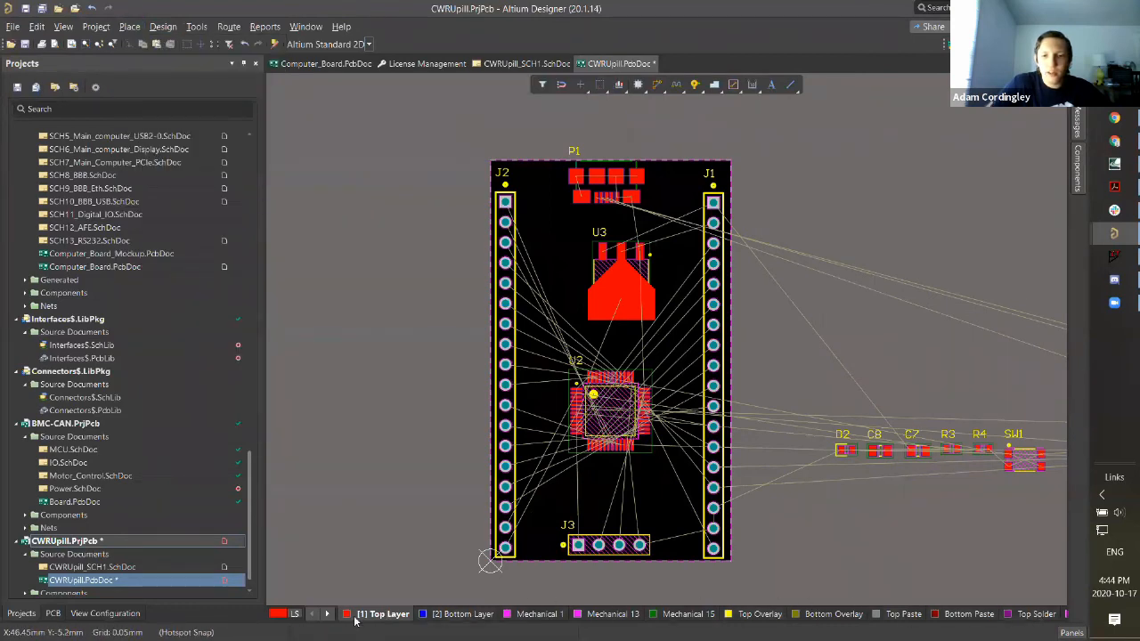
{"action": "left_click", "coordinate": [466, 615]}
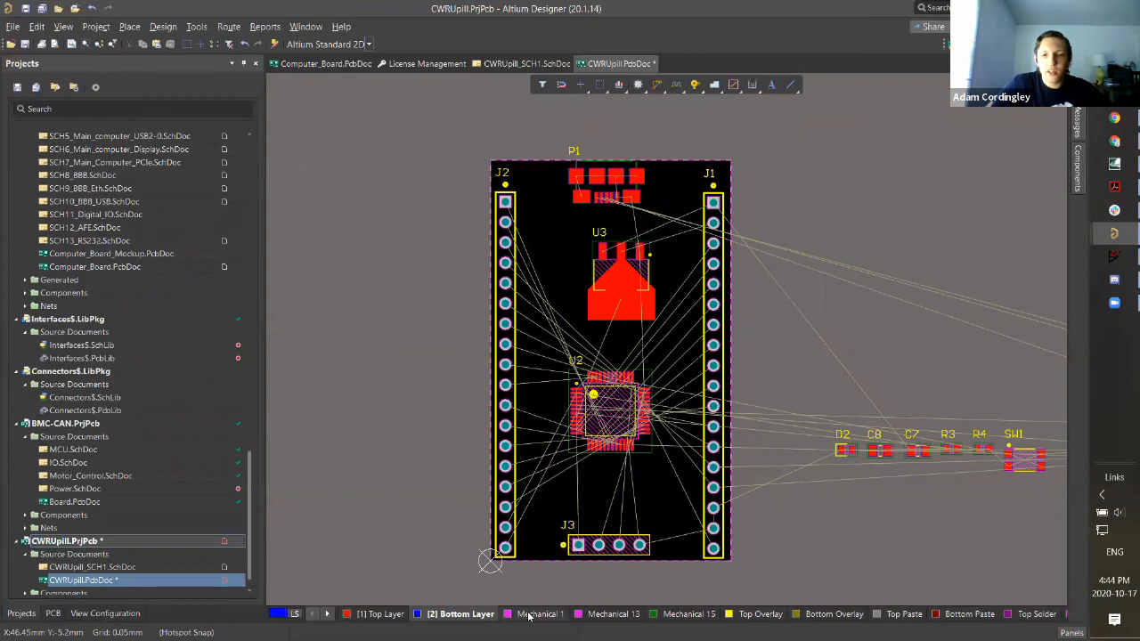
{"action": "key", "text": "KP_Multiply"}
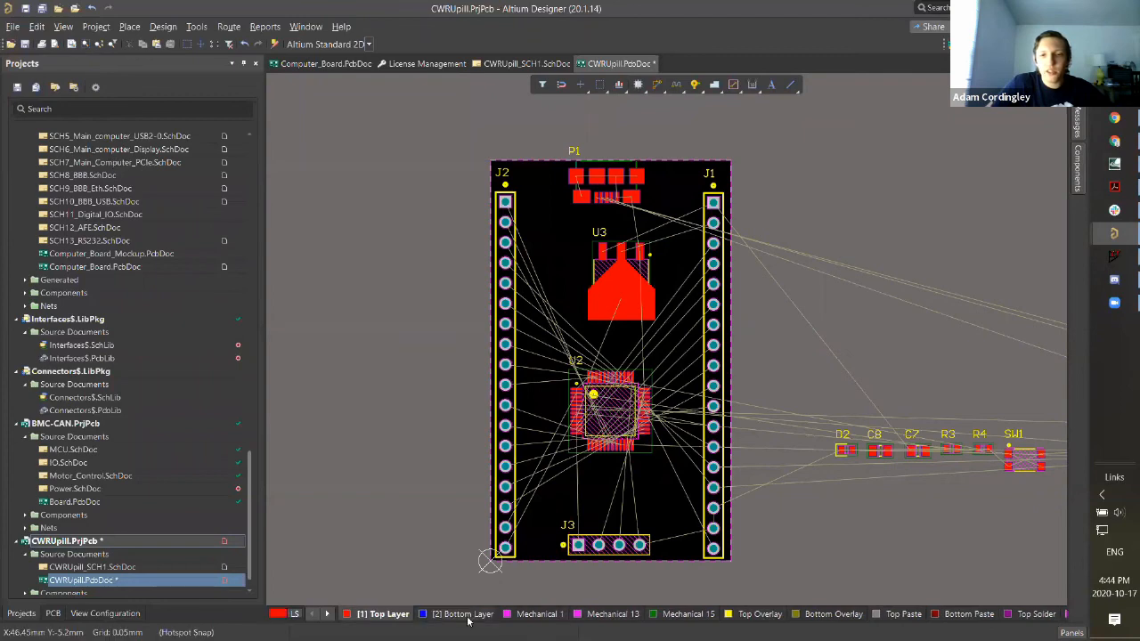
{"action": "left_click", "coordinate": [535, 615]}
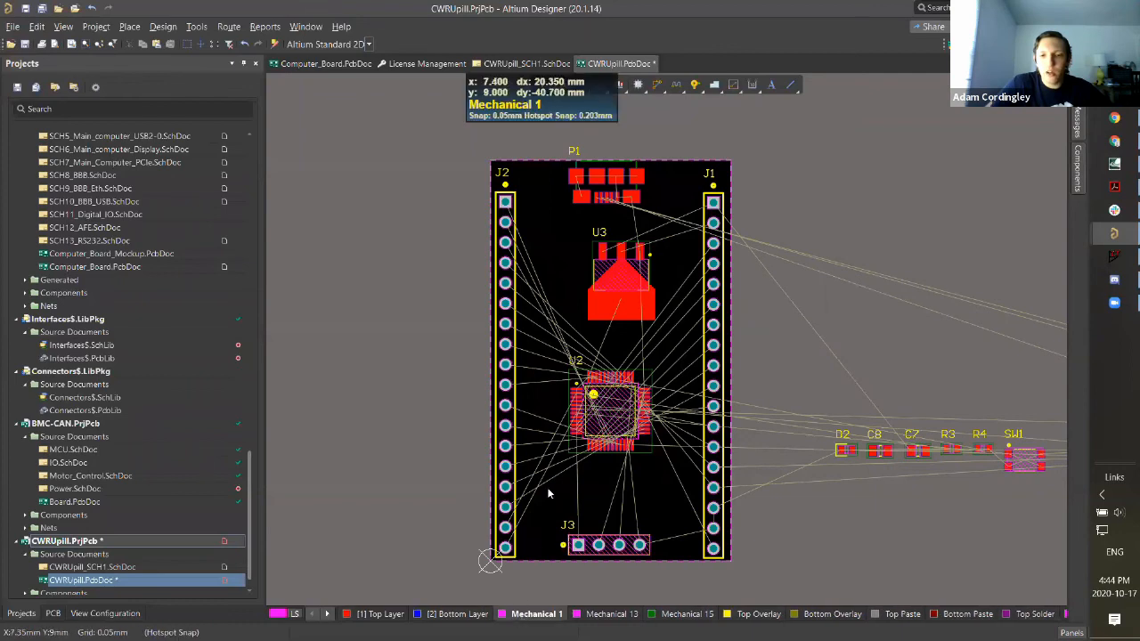
{"action": "scroll", "coordinate": [547, 488], "scroll_direction": "up", "scroll_amount": 3, "text": "ctrl"}
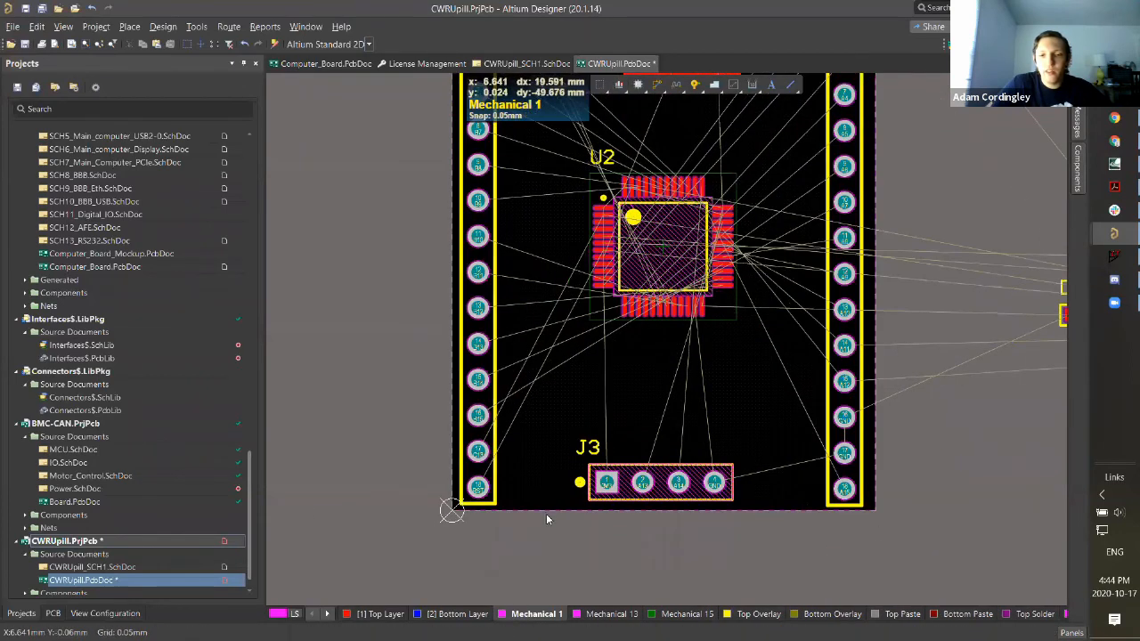
{"action": "scroll", "coordinate": [546, 513], "scroll_direction": "down", "scroll_amount": 2, "text": "ctrl"}
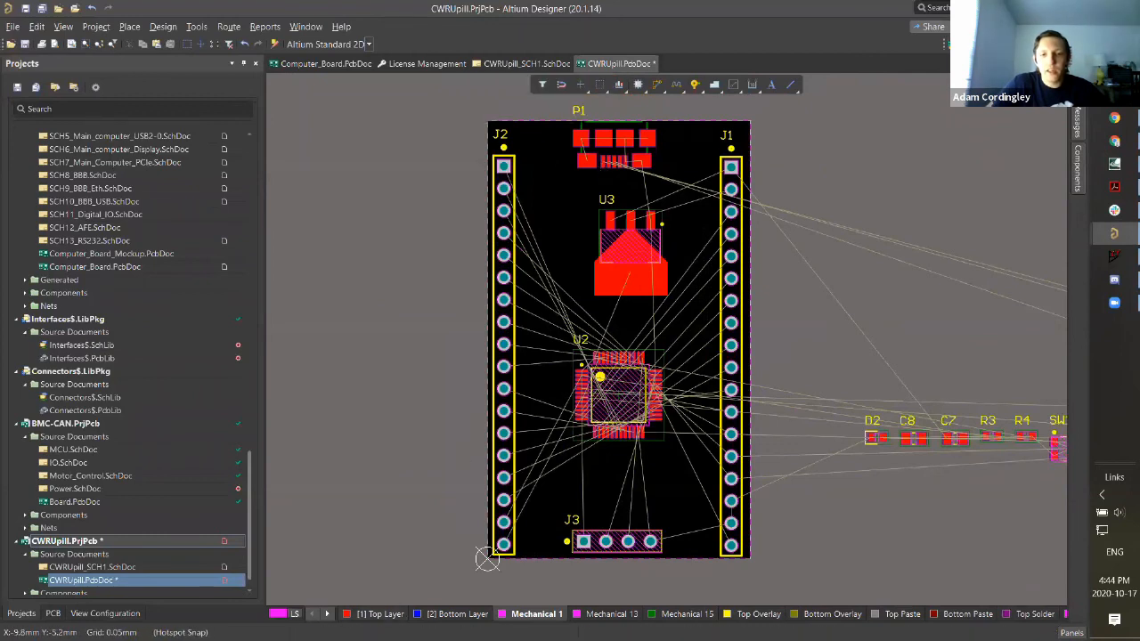
Step: Start a polygon pour on the Top Layer with its first corner at the board's upper-left corner, x = 0, y = 50 mm
{"action": "left_click", "coordinate": [392, 614]}
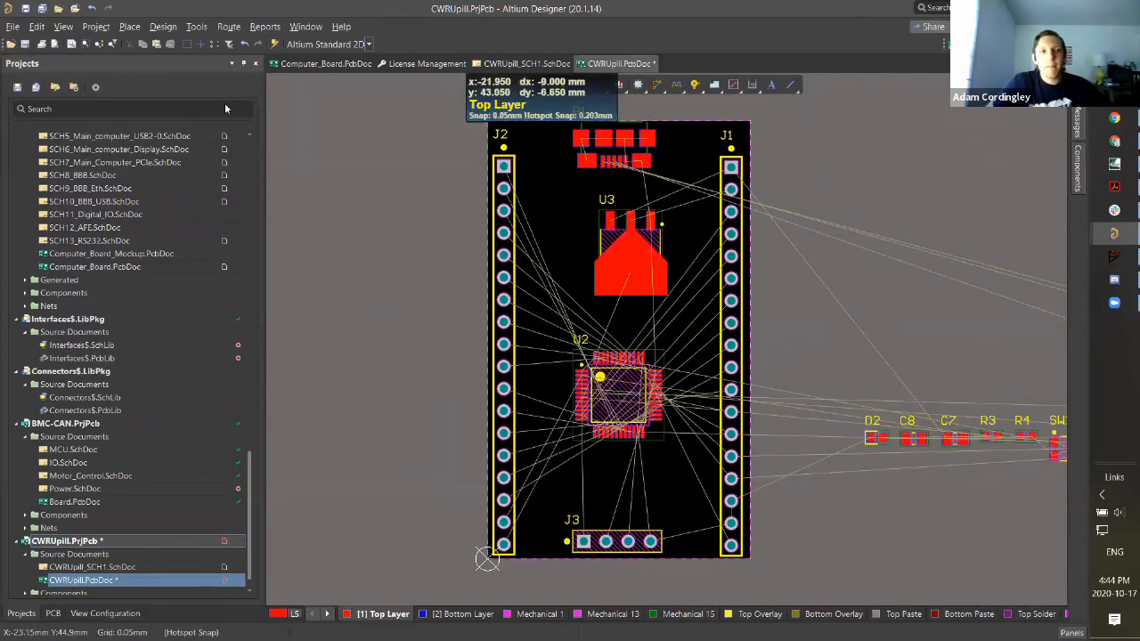
{"action": "left_click", "coordinate": [125, 27]}
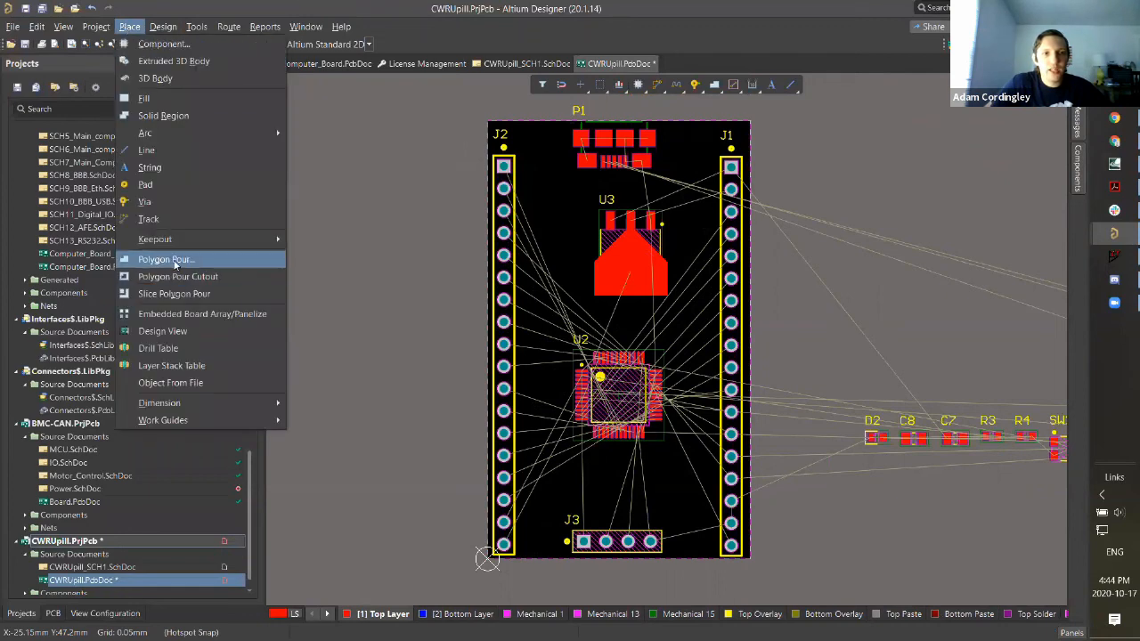
{"action": "left_click", "coordinate": [176, 260]}
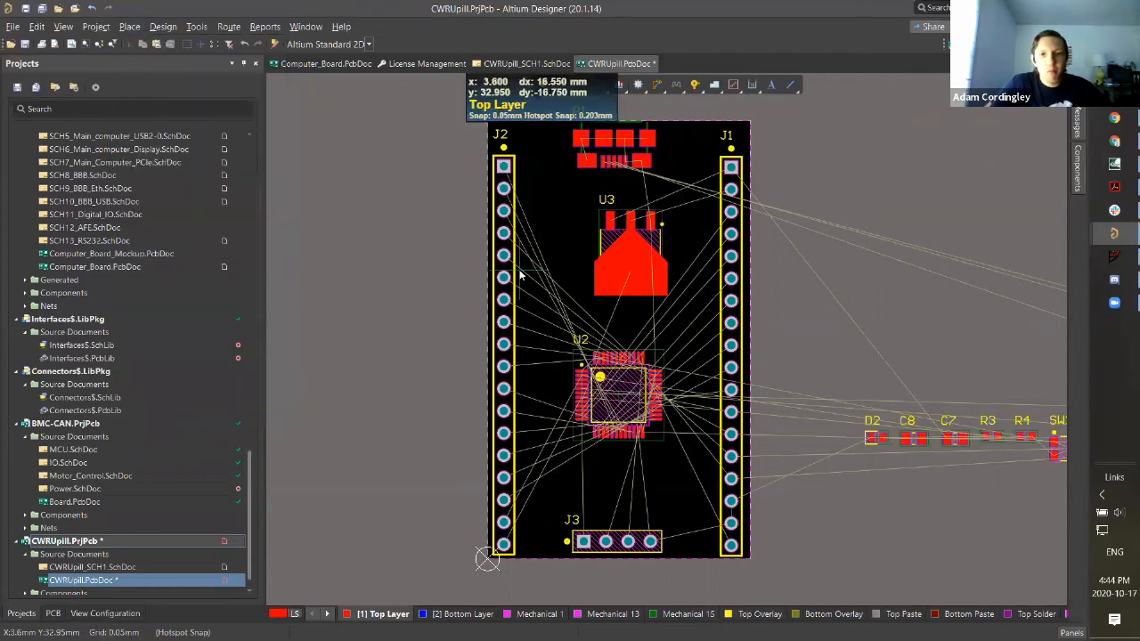
{"action": "scroll", "coordinate": [512, 267], "scroll_direction": "up", "scroll_amount": 1}
{"action": "scroll", "coordinate": [499, 320], "scroll_direction": "up", "scroll_amount": 5, "text": "ctrl"}
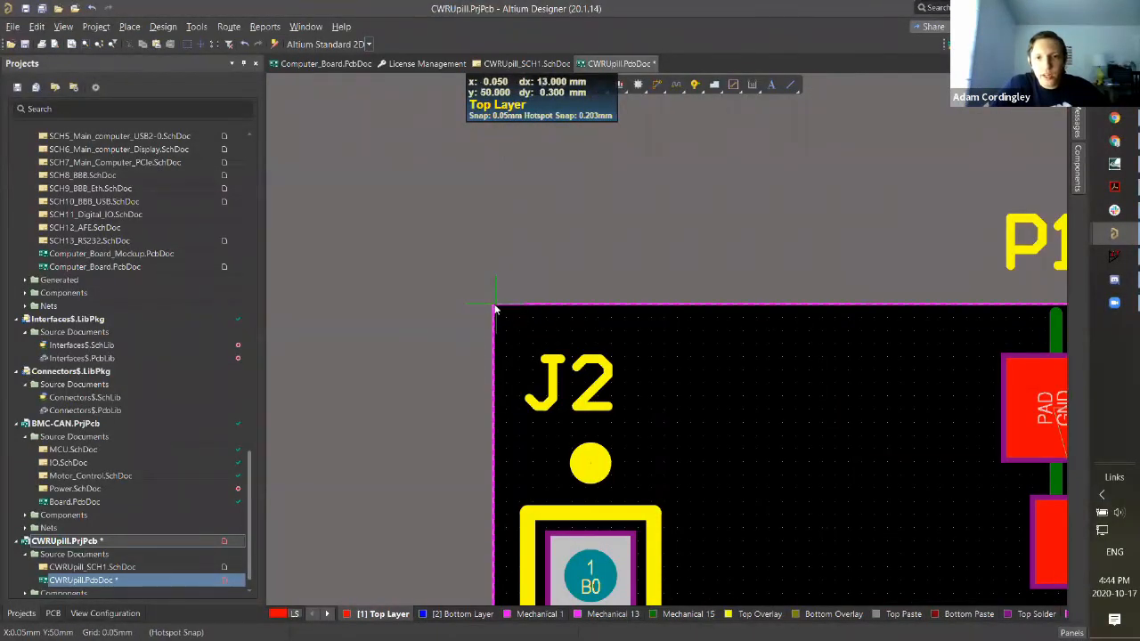
{"action": "left_click", "coordinate": [494, 309]}
Step: Run the pour outline down the board's left edge to a corner at the origin, x = 0, y = 0 mm
{"action": "scroll", "coordinate": [495, 436], "scroll_direction": "down", "scroll_amount": 1}
{"action": "scroll", "coordinate": [499, 454], "scroll_direction": "down", "scroll_amount": 3, "text": "ctrl"}
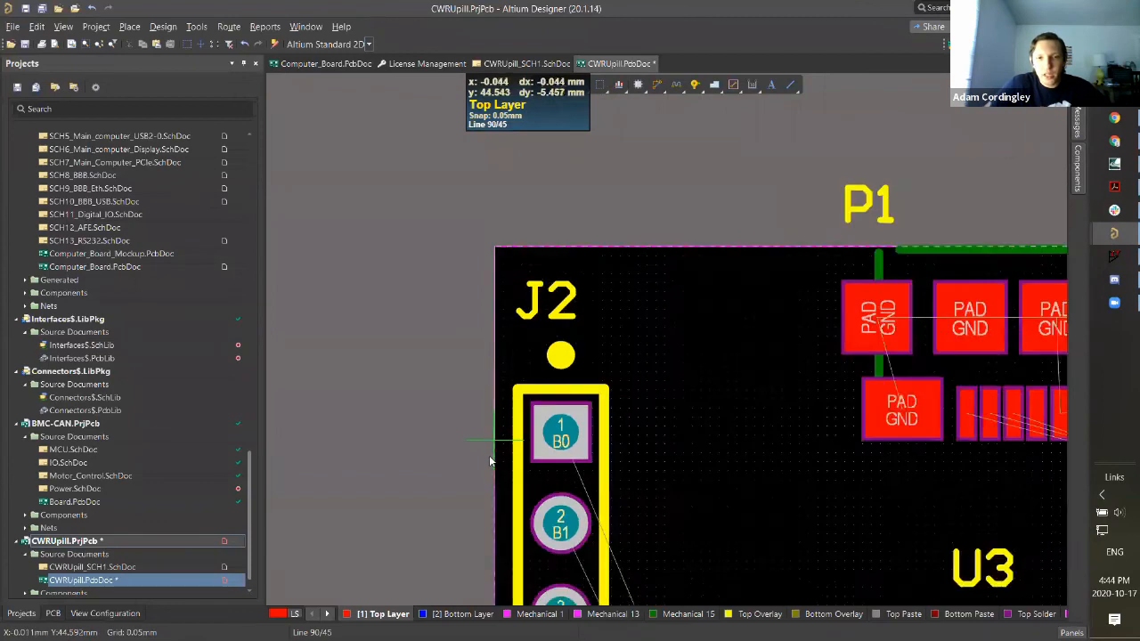
{"action": "scroll", "coordinate": [499, 473], "scroll_direction": "down", "scroll_amount": 8}
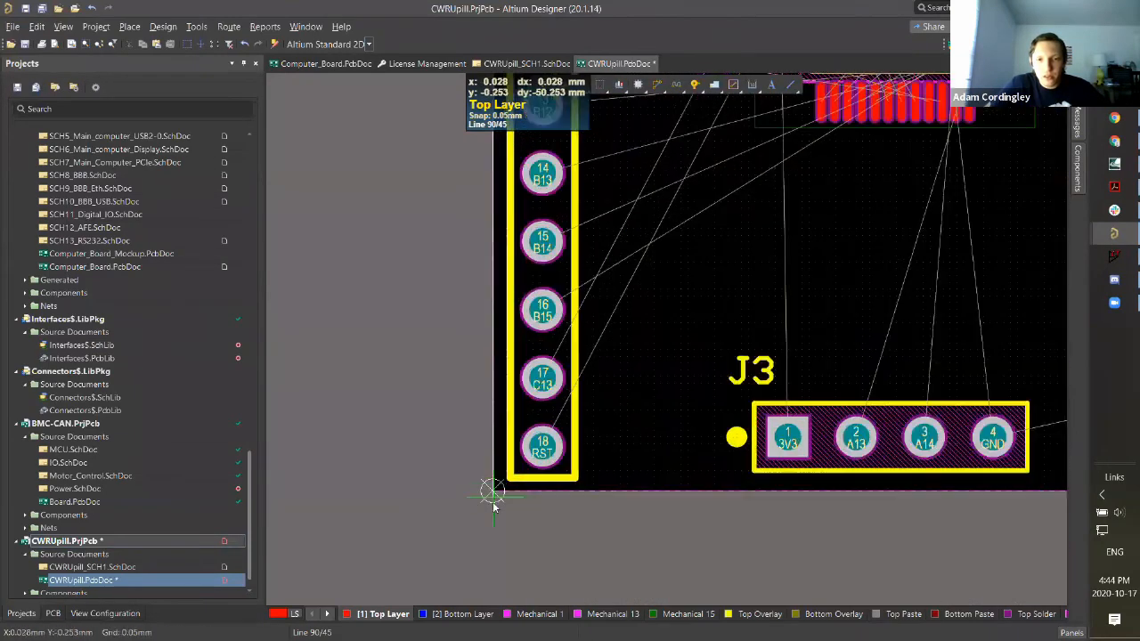
{"action": "scroll", "coordinate": [496, 485], "scroll_direction": "up", "scroll_amount": 4, "text": "ctrl"}
{"action": "scroll", "coordinate": [493, 494], "scroll_direction": "up", "scroll_amount": 2, "text": "ctrl"}
{"action": "left_click", "coordinate": [493, 462]}
Step: Continue the pour outline along the board's bottom edge to the lower-right corner at x = 30, y = 0 mm
{"action": "scroll", "coordinate": [763, 474], "scroll_direction": "down", "scroll_amount": 6, "text": "shift"}
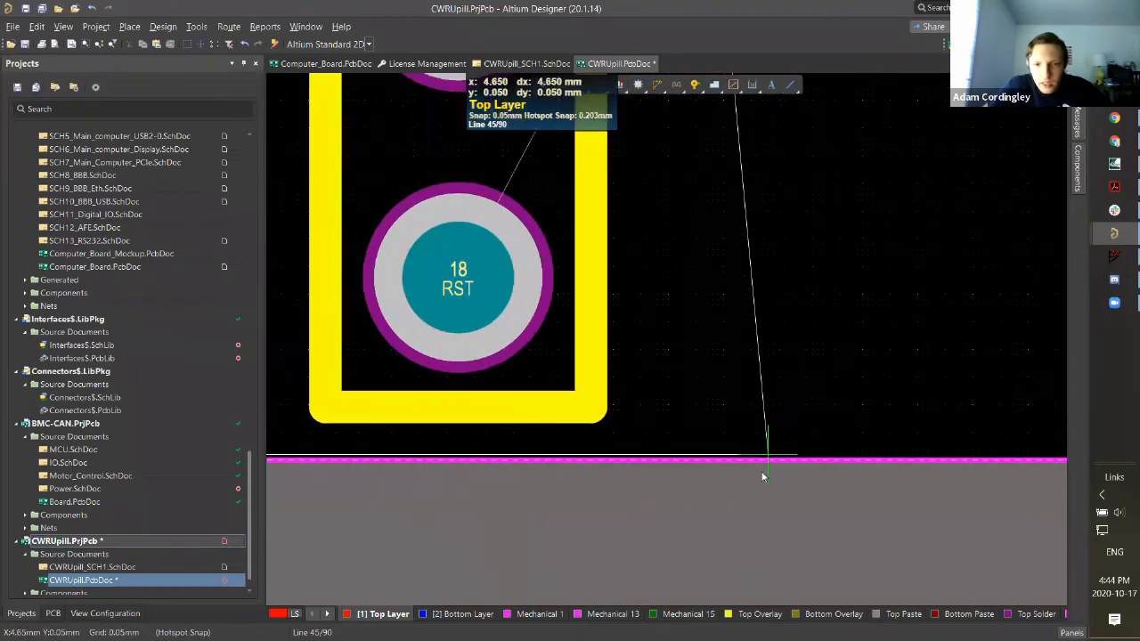
{"action": "scroll", "coordinate": [762, 472], "scroll_direction": "down", "scroll_amount": 2, "text": "ctrl"}
{"action": "scroll", "coordinate": [759, 467], "scroll_direction": "down", "scroll_amount": 8, "text": "shift"}
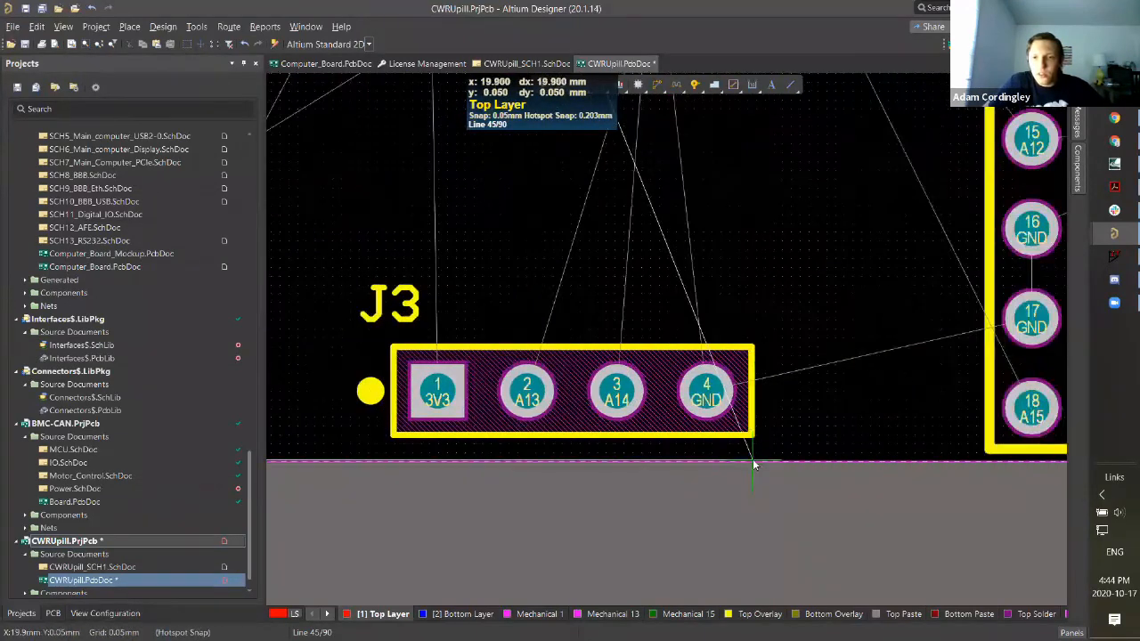
{"action": "scroll", "coordinate": [856, 469], "scroll_direction": "up", "scroll_amount": 4, "text": "ctrl"}
{"action": "left_click", "coordinate": [918, 437]}
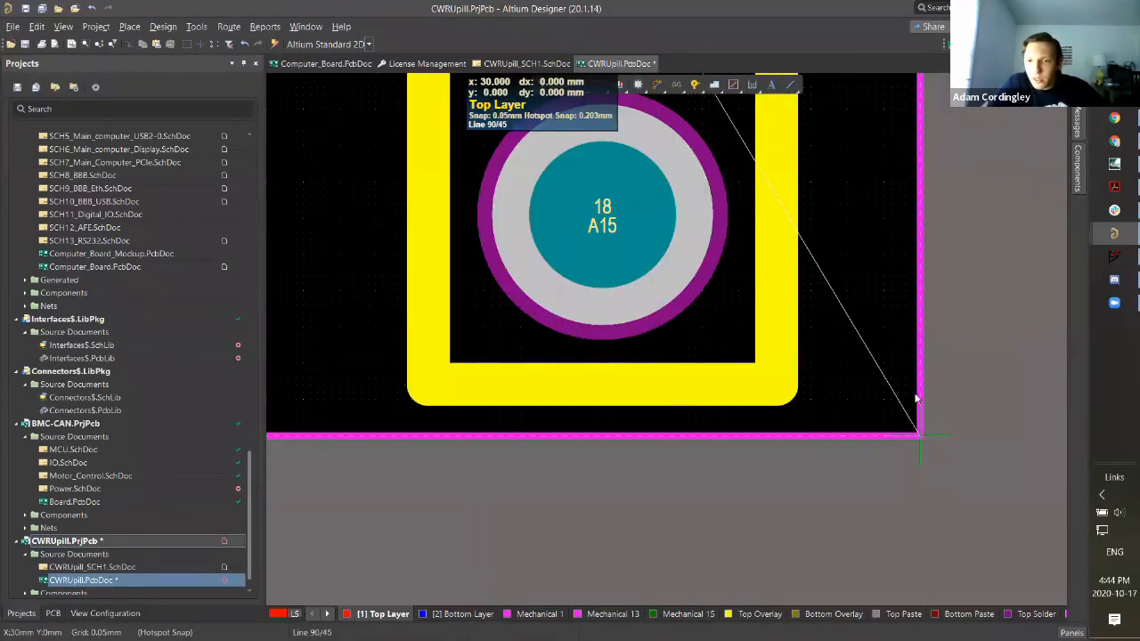
Step: Set the pour's last corner at the board's upper-right corner, x = 30, y = 50 mm, and finish the polygon over the whole board
{"action": "scroll", "coordinate": [909, 242], "scroll_direction": "down", "scroll_amount": 1, "text": "ctrl"}
{"action": "scroll", "coordinate": [910, 248], "scroll_direction": "down", "scroll_amount": 1, "text": "ctrl"}
{"action": "scroll", "coordinate": [909, 267], "scroll_direction": "up", "scroll_amount": 12}
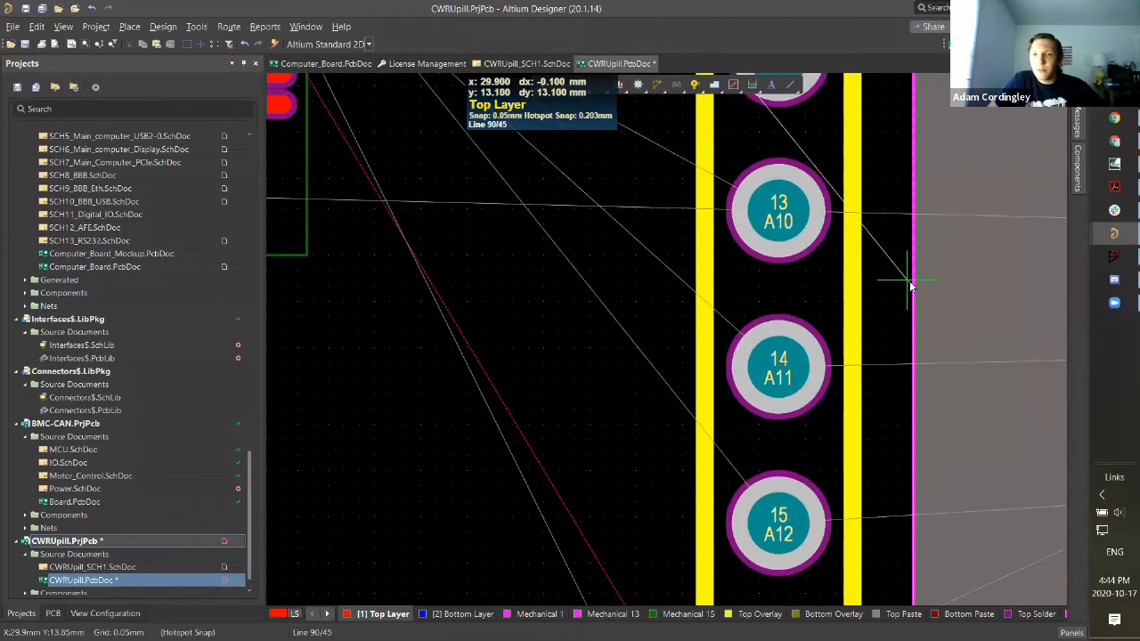
{"action": "scroll", "coordinate": [910, 285], "scroll_direction": "up", "scroll_amount": 15}
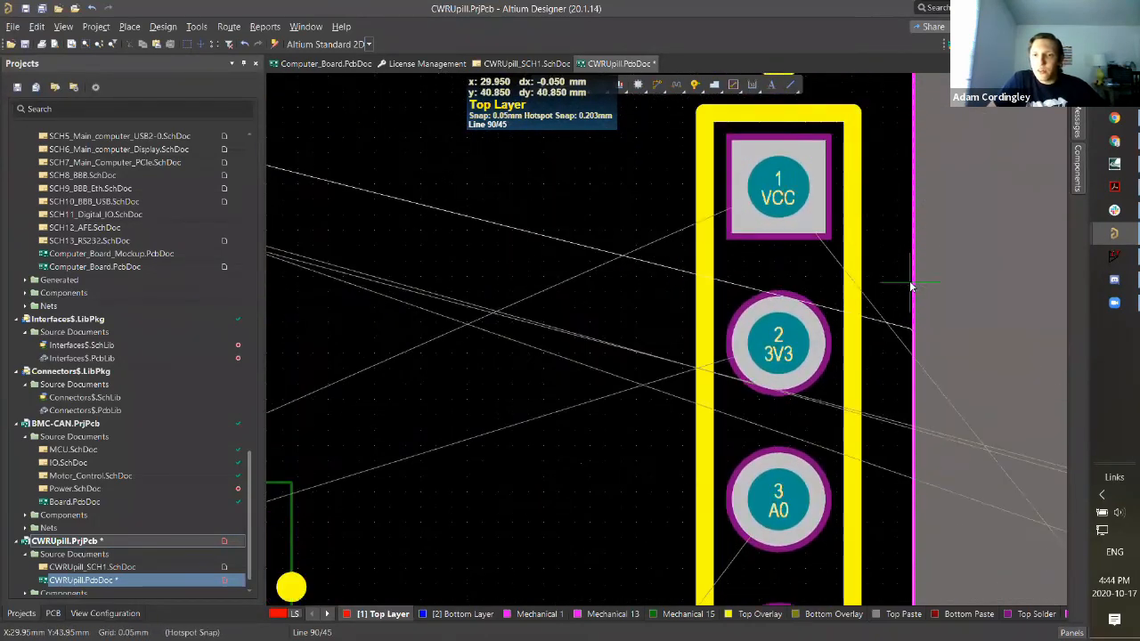
{"action": "scroll", "coordinate": [921, 204], "scroll_direction": "up", "scroll_amount": 3, "text": "ctrl"}
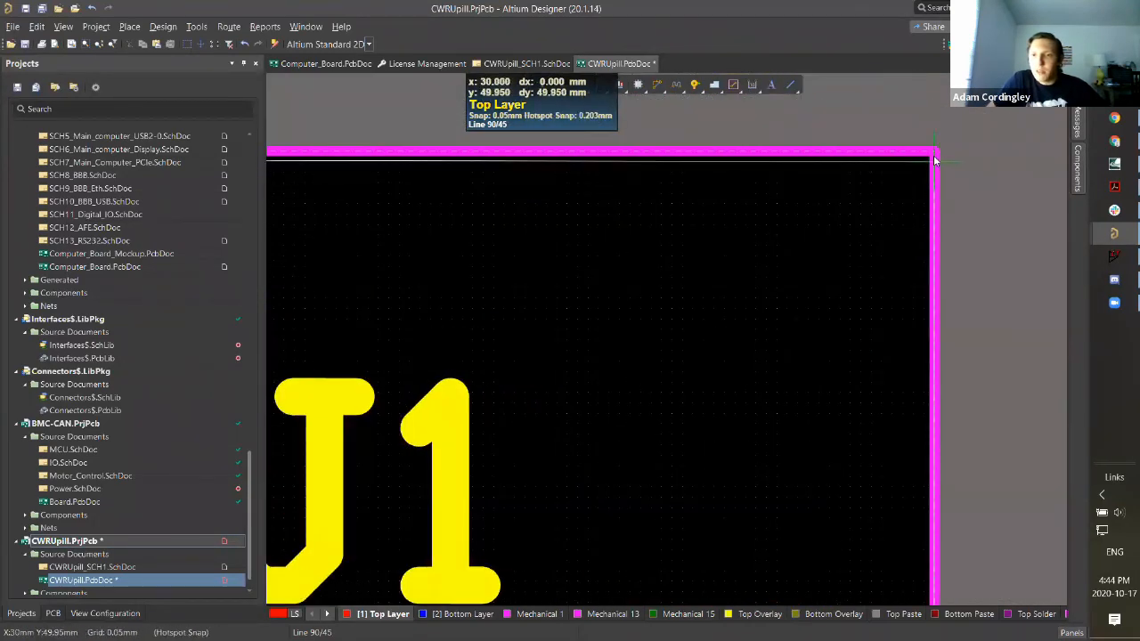
{"action": "left_click", "coordinate": [933, 153]}
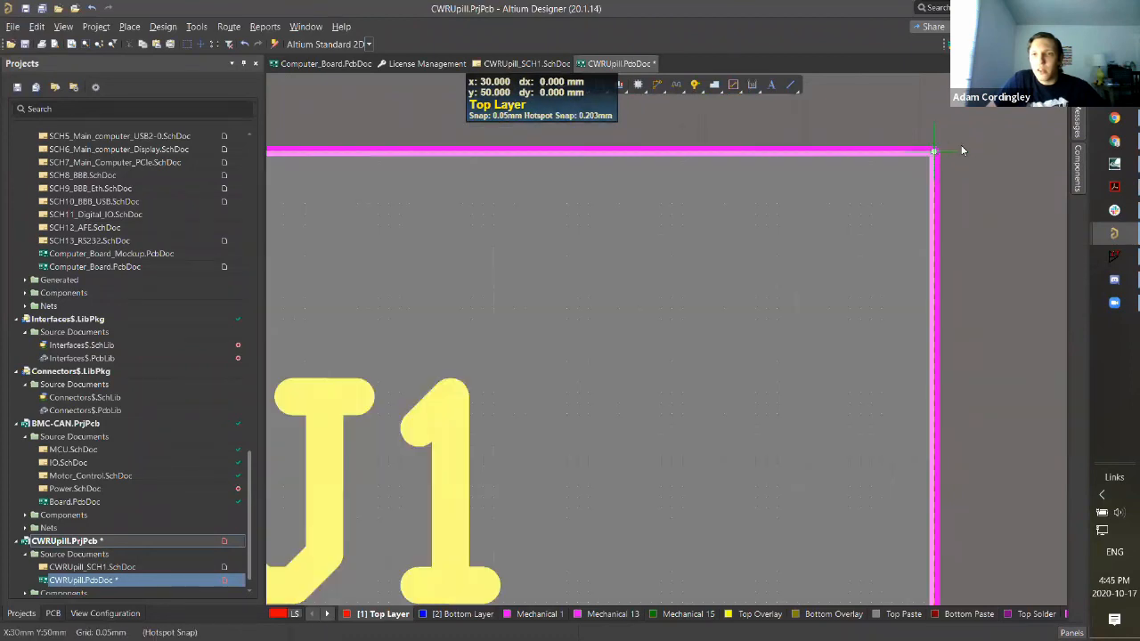
{"action": "scroll", "coordinate": [898, 263], "scroll_direction": "down", "scroll_amount": 7, "text": "ctrl"}
{"action": "scroll", "coordinate": [869, 270], "scroll_direction": "down", "scroll_amount": 1}
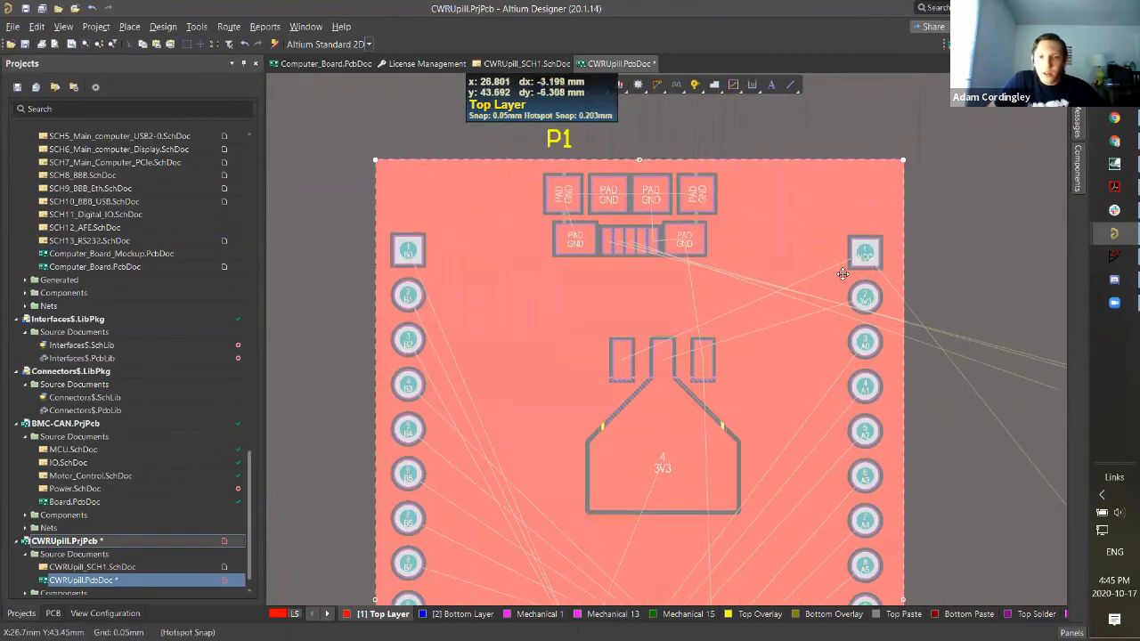
{"action": "scroll", "coordinate": [840, 275], "scroll_direction": "down", "scroll_amount": 3, "text": "ctrl"}
{"action": "scroll", "coordinate": [830, 275], "scroll_direction": "down", "scroll_amount": 2}
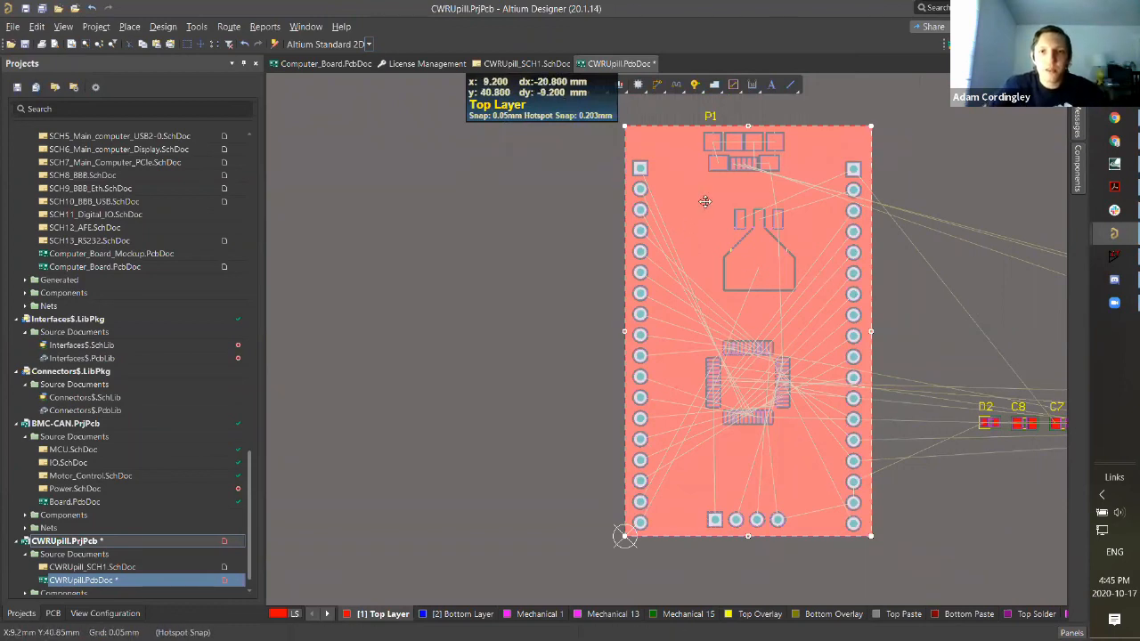
Step: Open the Polygon Pour Manager and assign the new Top Layer polygon to the GND net
{"action": "left_click", "coordinate": [163, 27]}
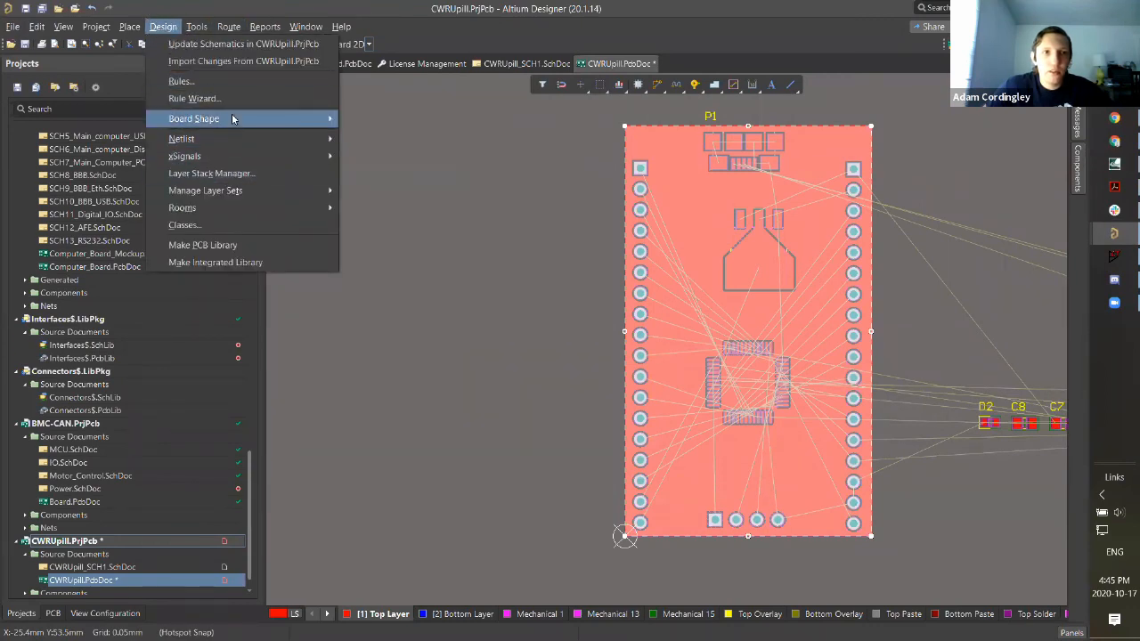
{"action": "mouse_move", "coordinate": [198, 27]}
{"action": "mouse_move", "coordinate": [268, 140]}
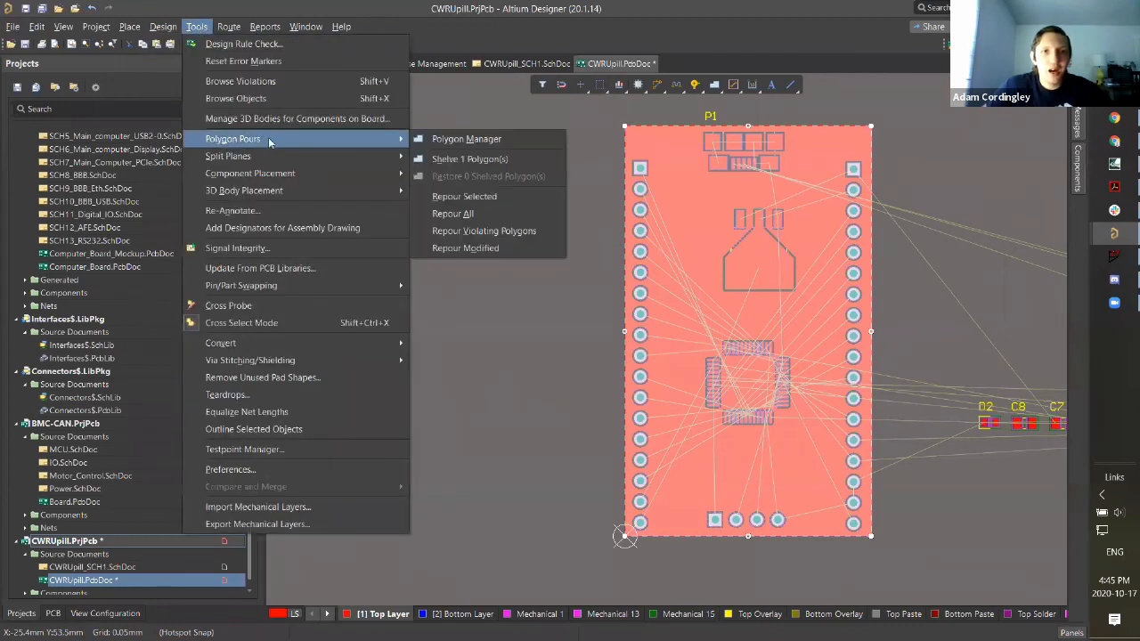
{"action": "left_click", "coordinate": [452, 142]}
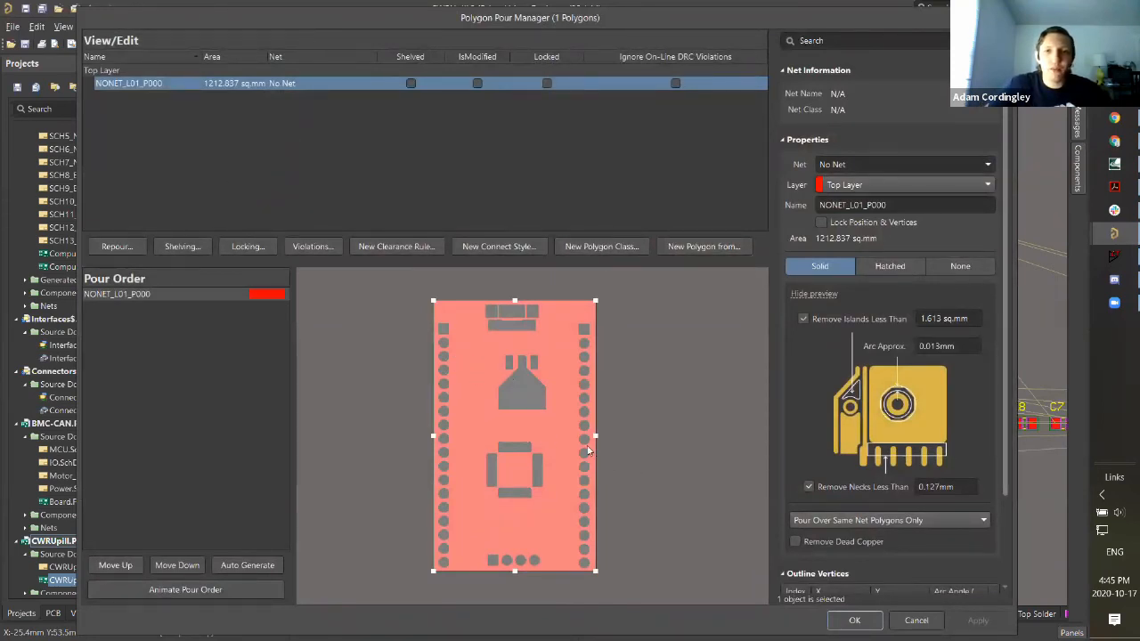
{"action": "left_click", "coordinate": [857, 164]}
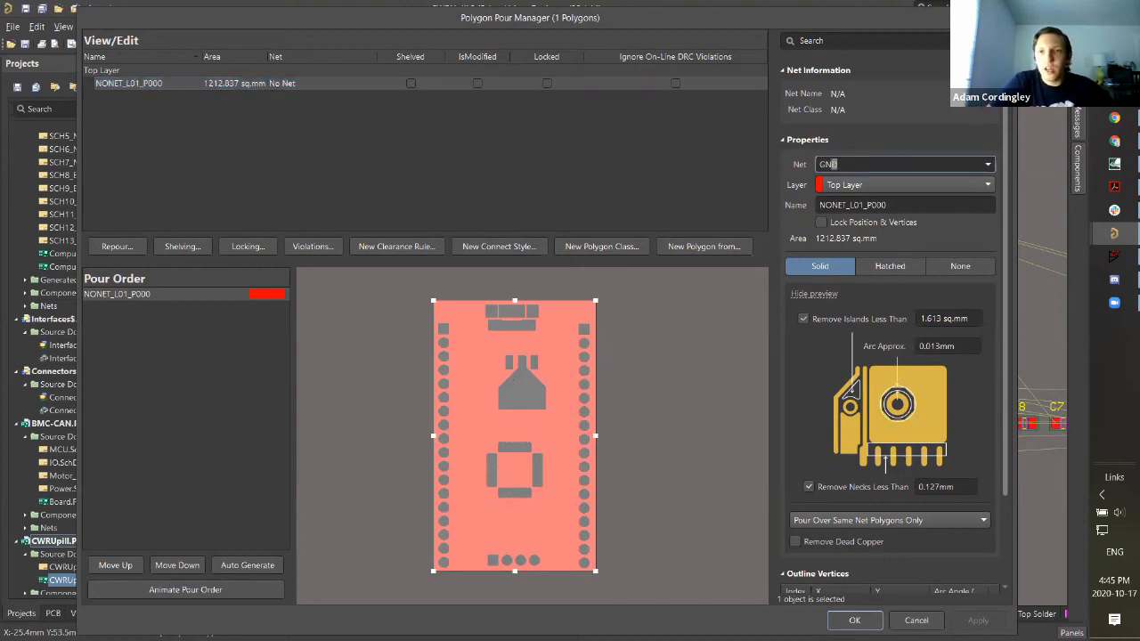
Step: Rename the polygon as Top Layer-GND, apply the changes to the design and close the Polygon Pour Manager
{"action": "left_click", "coordinate": [905, 205]}
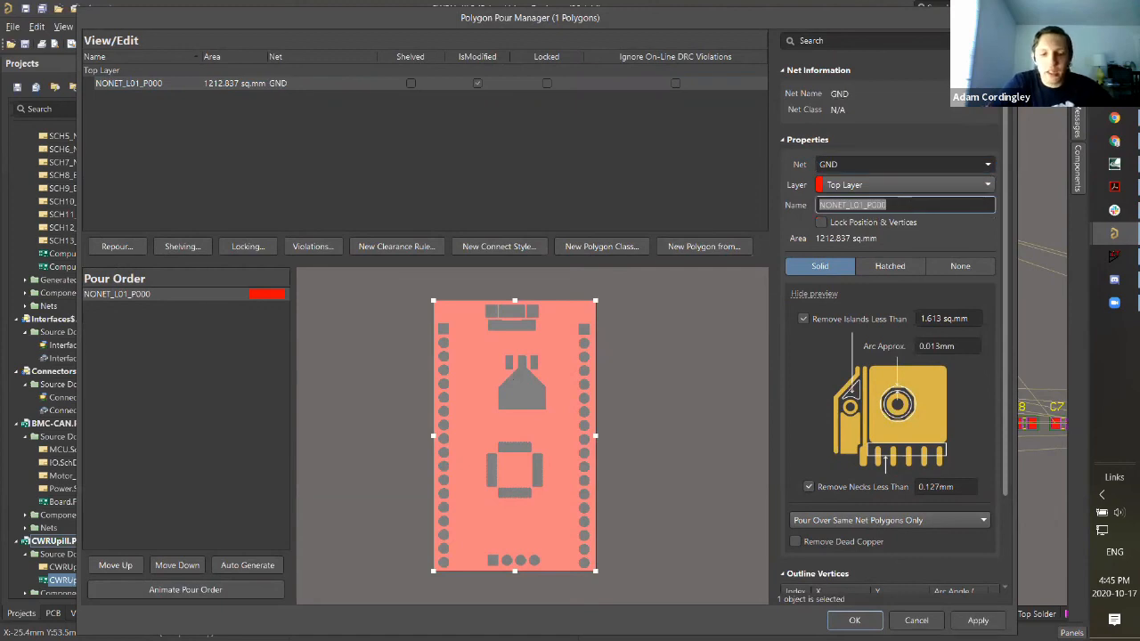
{"action": "type", "text": "Top Layer-GND"}
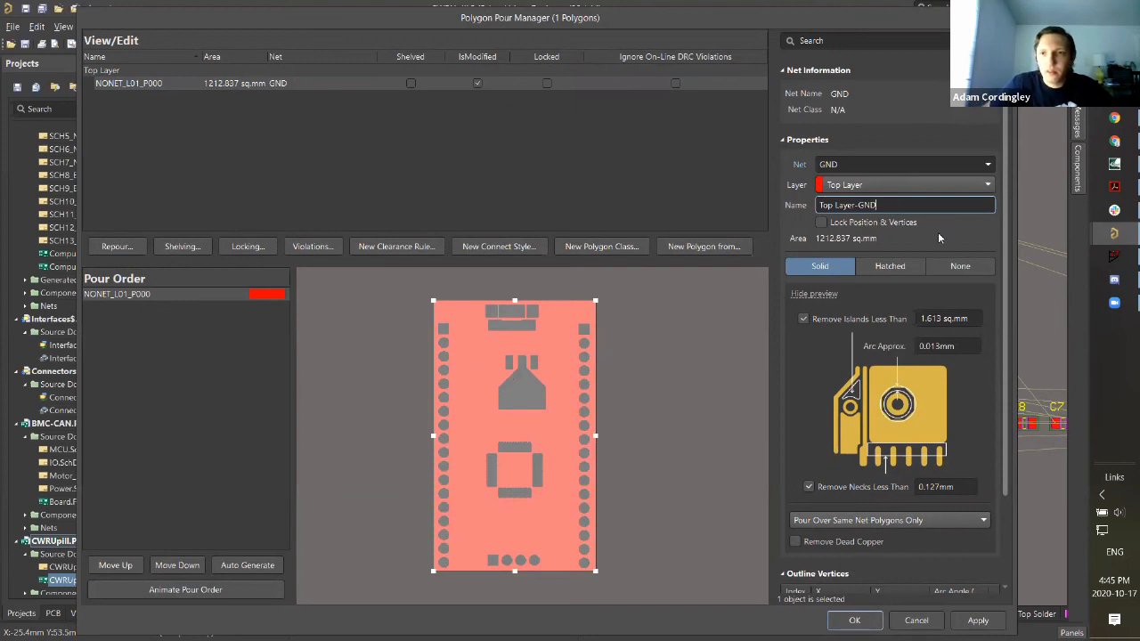
{"action": "left_click", "coordinate": [971, 621]}
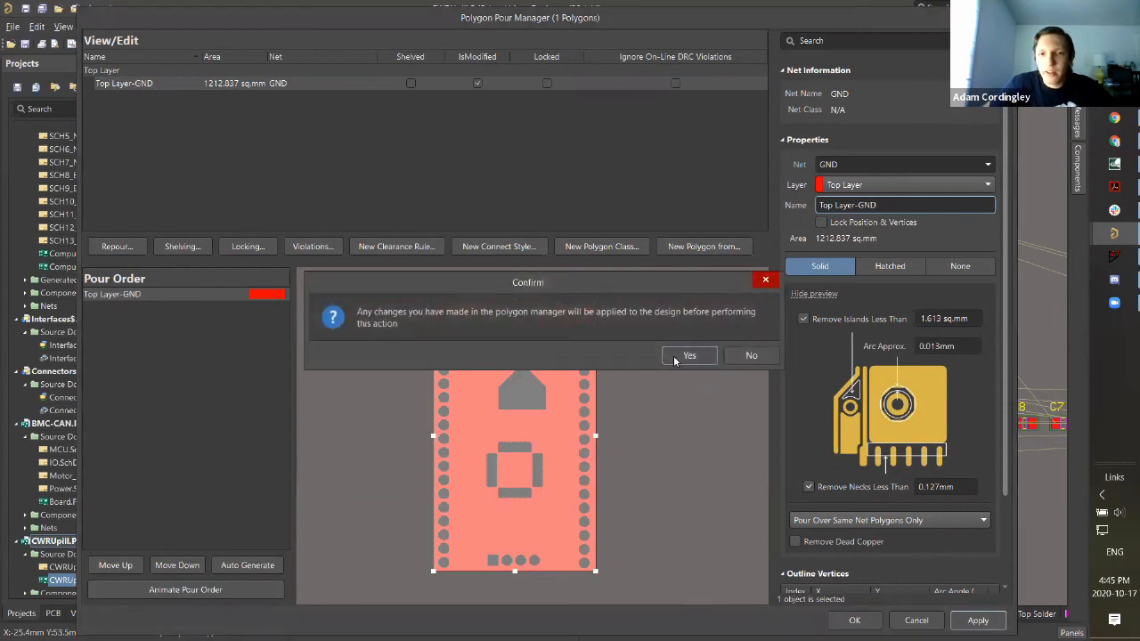
{"action": "left_click", "coordinate": [673, 361]}
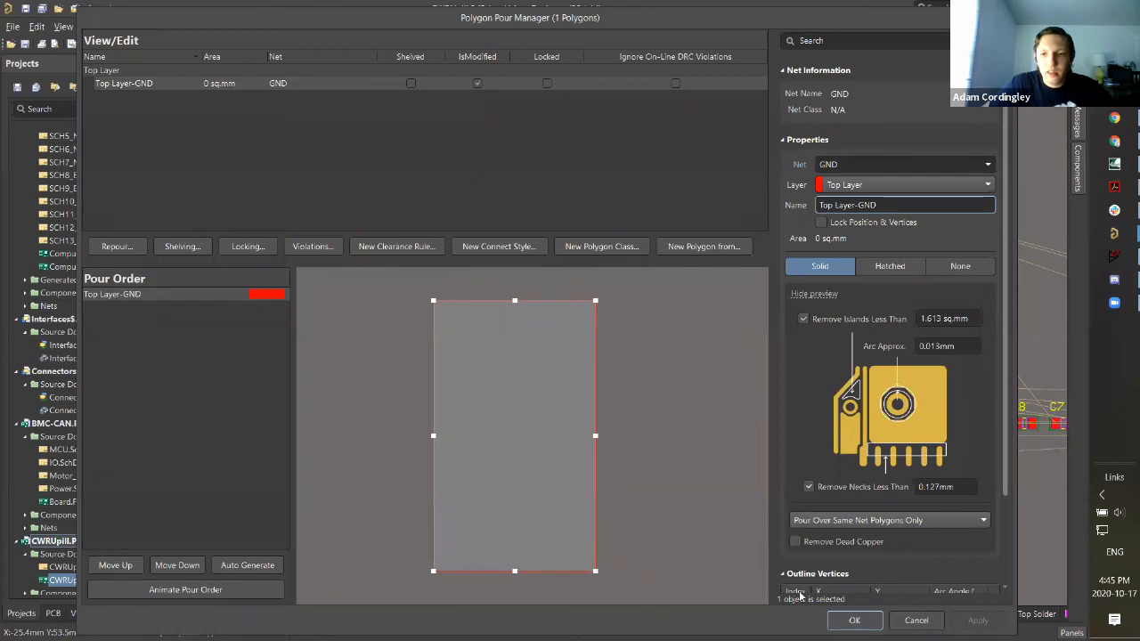
{"action": "left_click", "coordinate": [852, 621]}
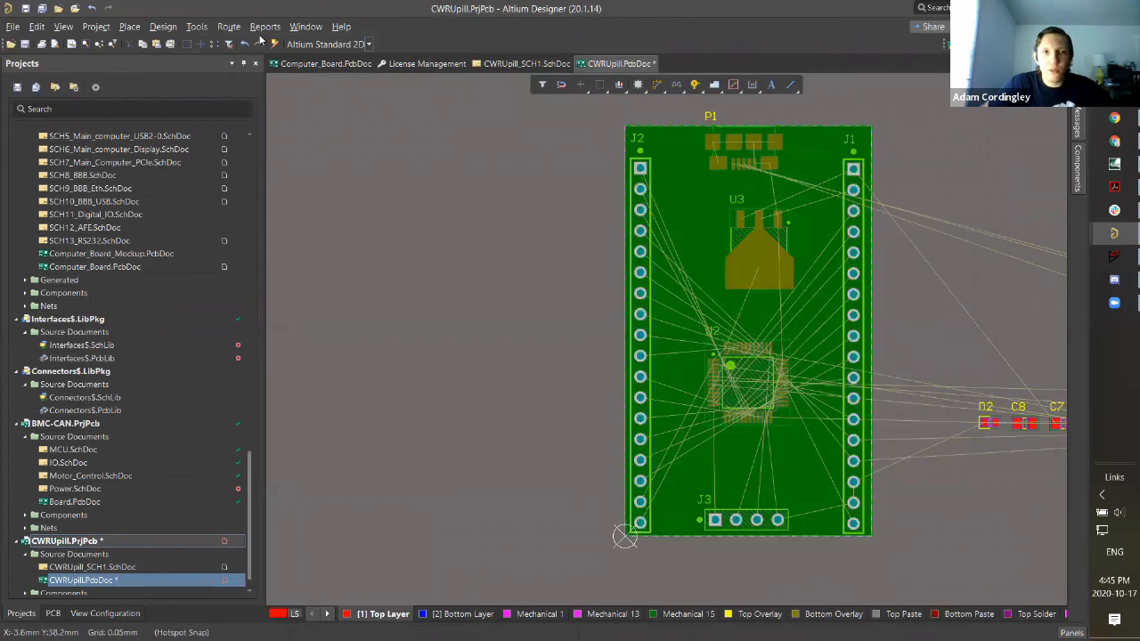
Step: Repour all polygons so the Top Layer GND polygon fills the board
{"action": "left_click", "coordinate": [196, 26]}
{"action": "mouse_move", "coordinate": [299, 139]}
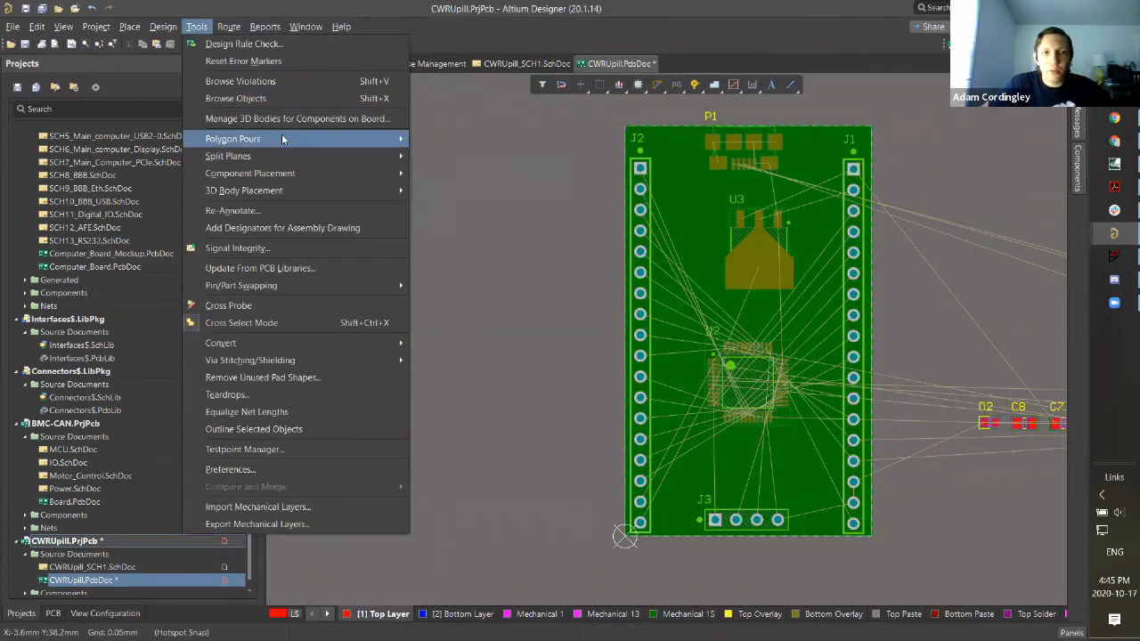
{"action": "left_click", "coordinate": [473, 215]}
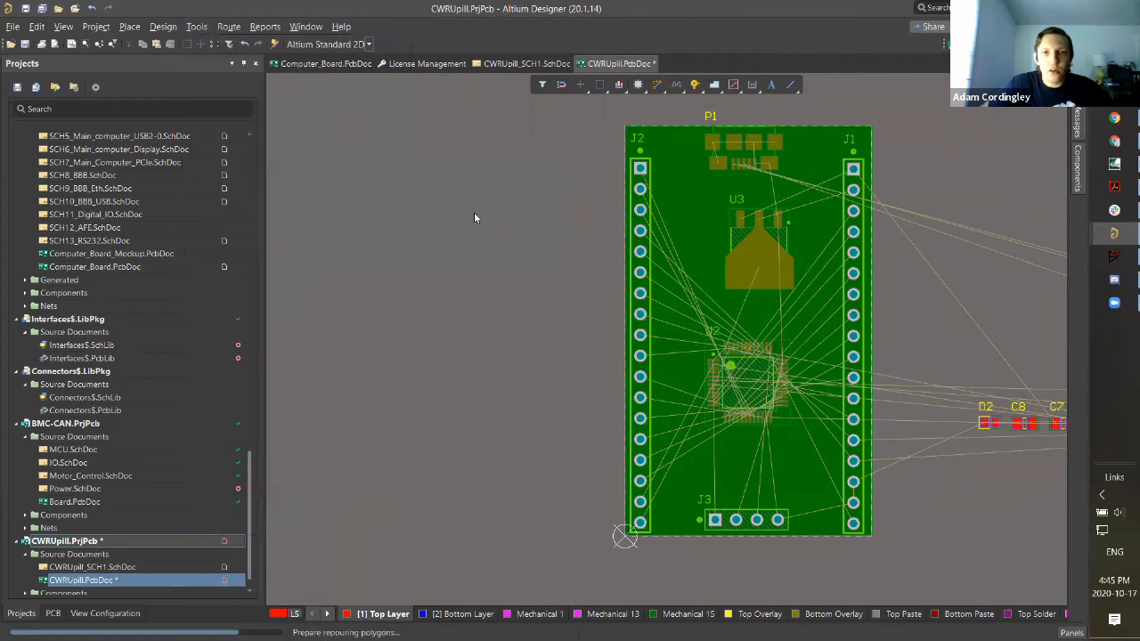
Step: Examine how the poured top copper connects to the GND pads of U2 and the pin headers
{"action": "scroll", "coordinate": [659, 343], "scroll_direction": "up", "scroll_amount": 8, "text": "ctrl"}
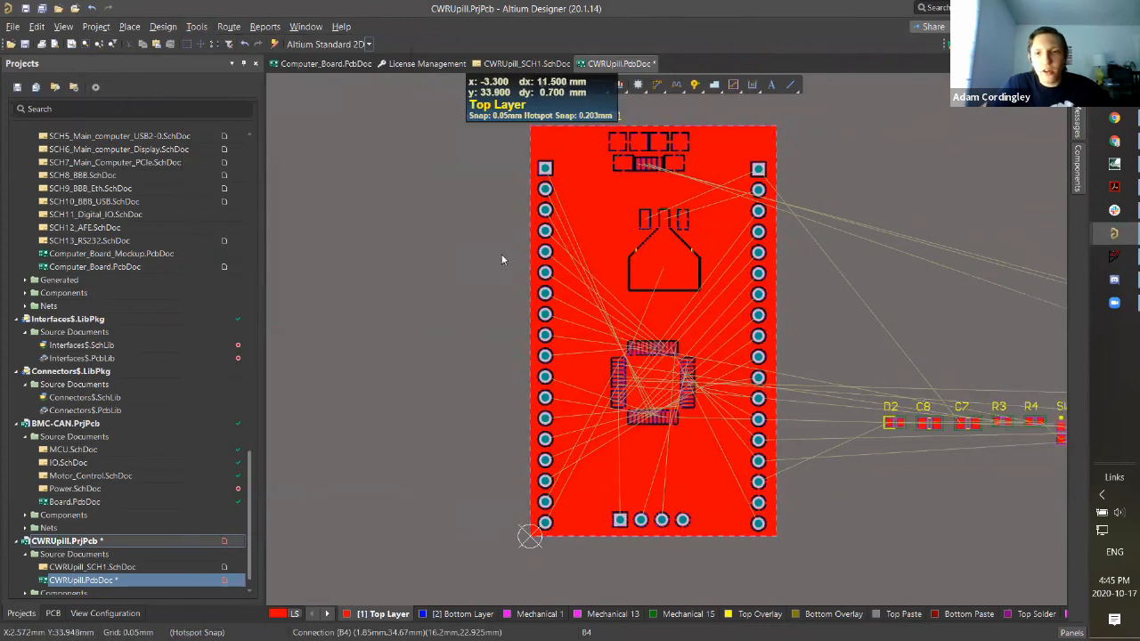
{"action": "scroll", "coordinate": [660, 343], "scroll_direction": "up", "scroll_amount": 4, "text": "ctrl"}
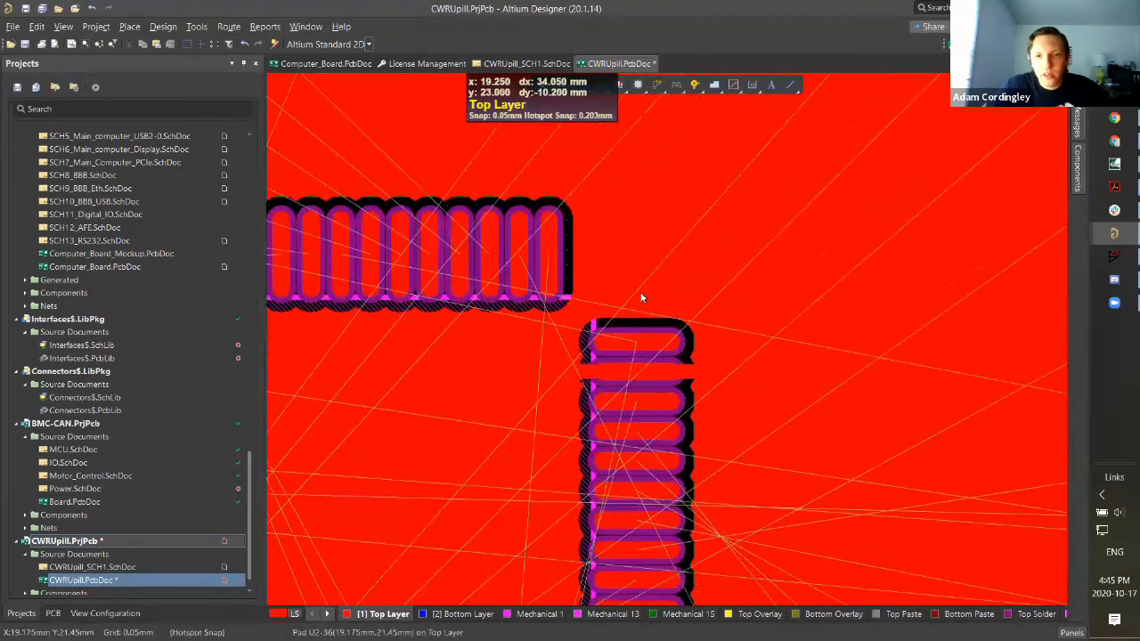
{"action": "scroll", "coordinate": [631, 295], "scroll_direction": "up", "scroll_amount": 3, "text": "ctrl"}
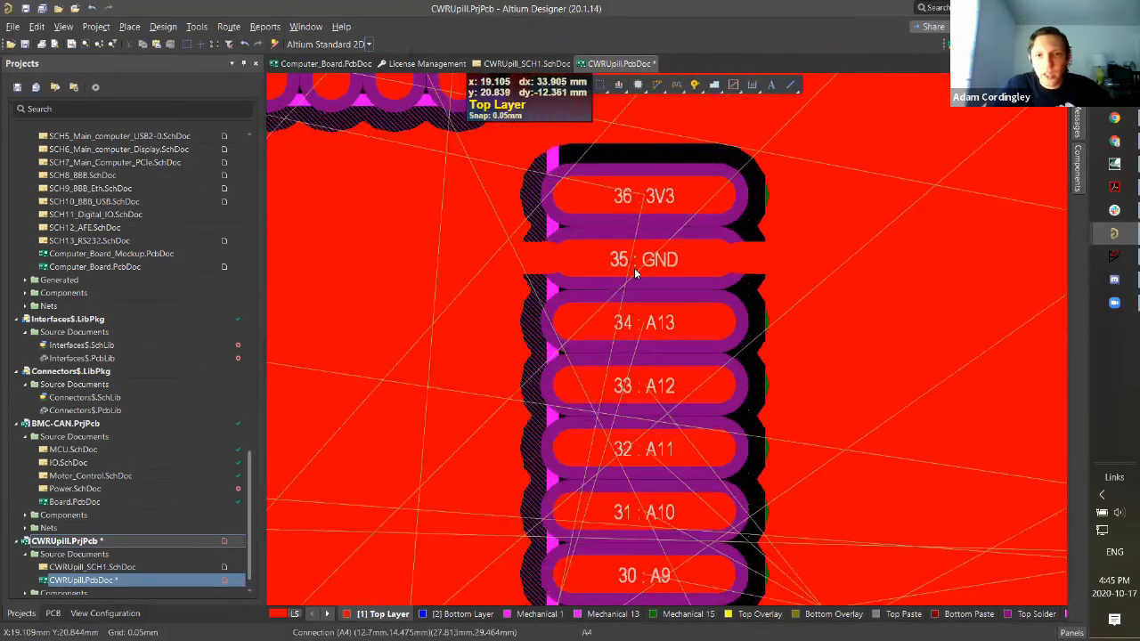
{"action": "scroll", "coordinate": [632, 264], "scroll_direction": "down", "scroll_amount": 12, "text": "ctrl"}
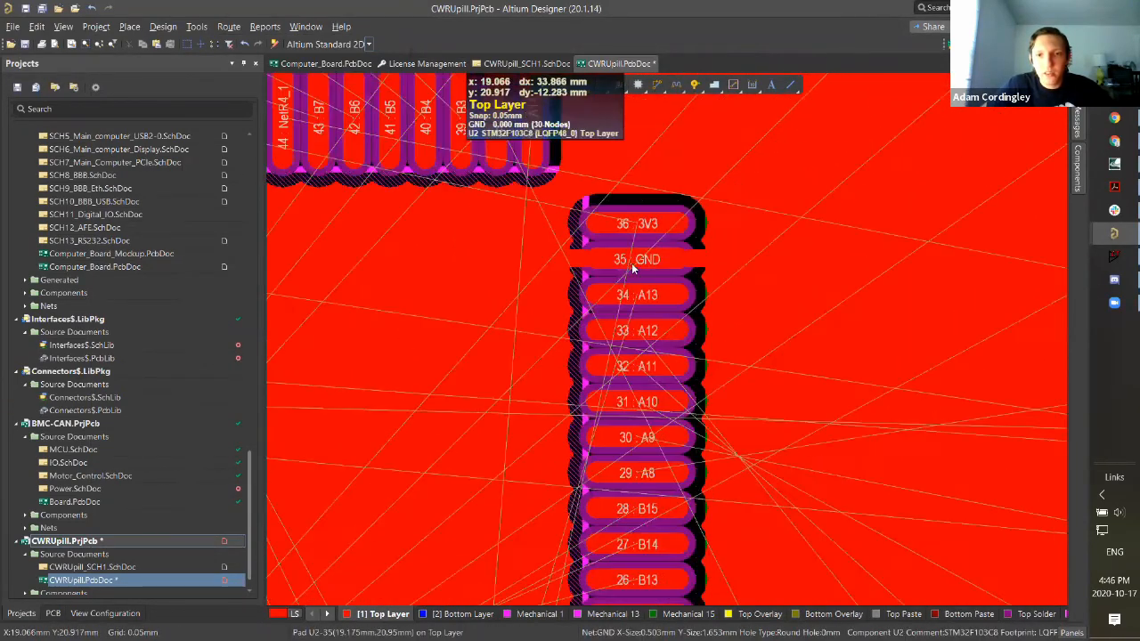
{"action": "scroll", "coordinate": [771, 390], "scroll_direction": "down", "scroll_amount": 2}
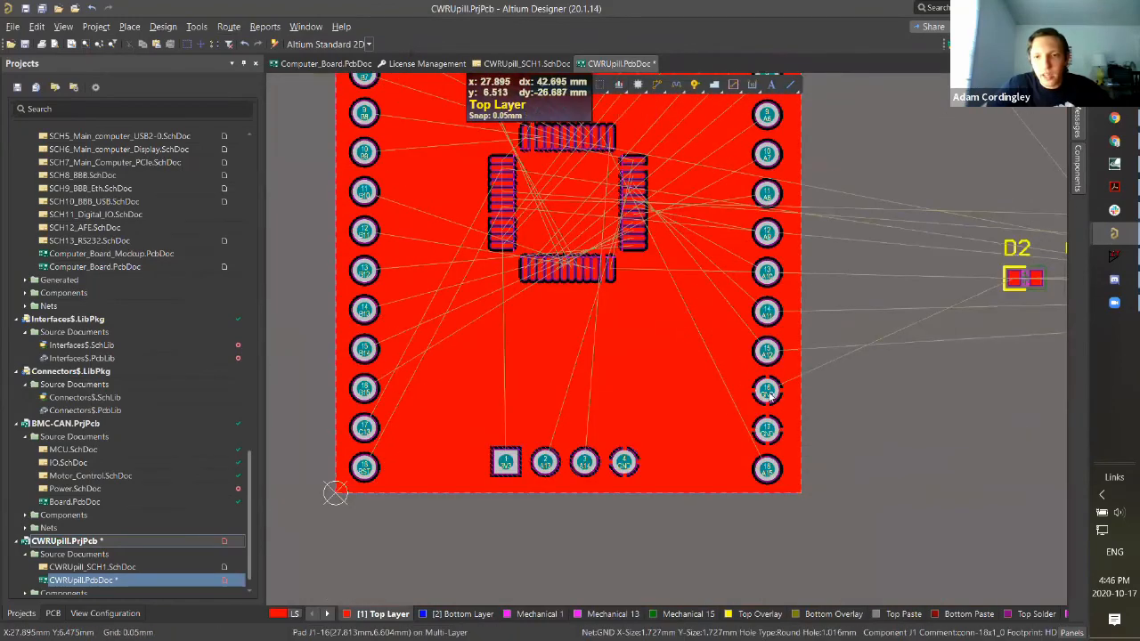
{"action": "scroll", "coordinate": [771, 390], "scroll_direction": "up", "scroll_amount": 4, "text": "ctrl"}
{"action": "scroll", "coordinate": [645, 307], "scroll_direction": "down", "scroll_amount": 8, "text": "ctrl"}
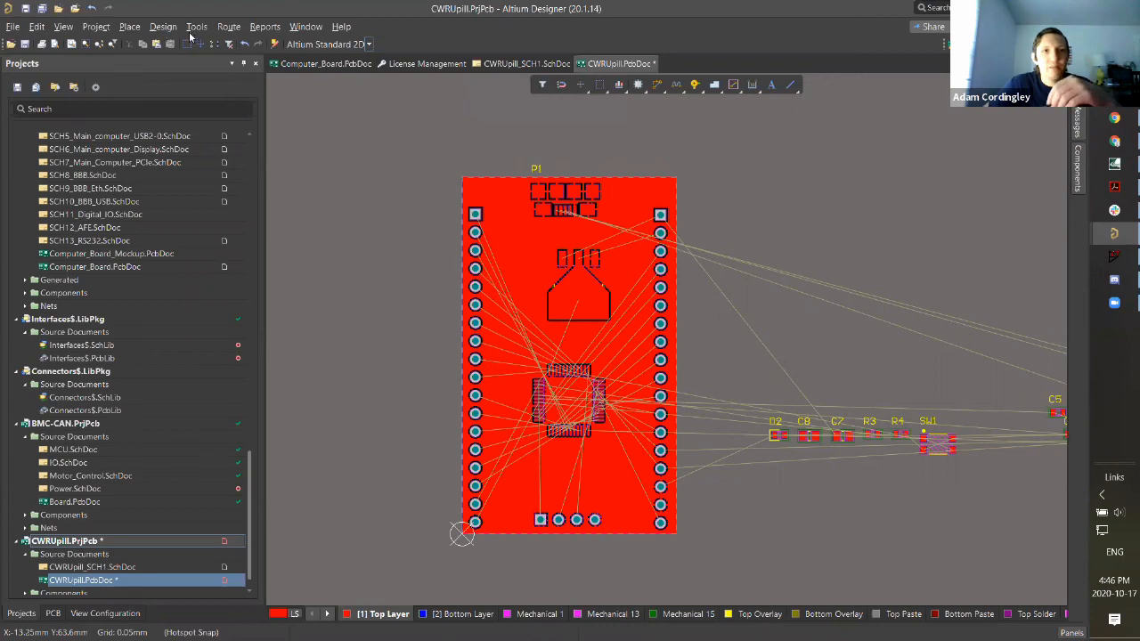
Step: Open the Polygon Pour Manager and create a new polygon from the board outline
{"action": "left_click", "coordinate": [163, 26]}
{"action": "mouse_move", "coordinate": [196, 26]}
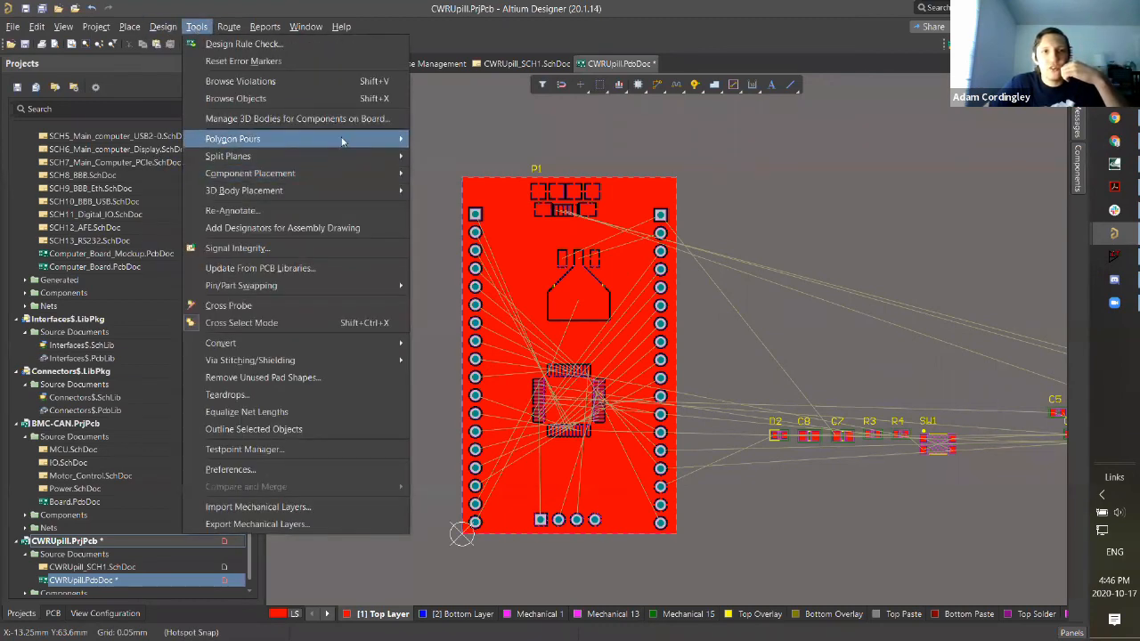
{"action": "mouse_move", "coordinate": [341, 140]}
{"action": "left_click", "coordinate": [449, 147]}
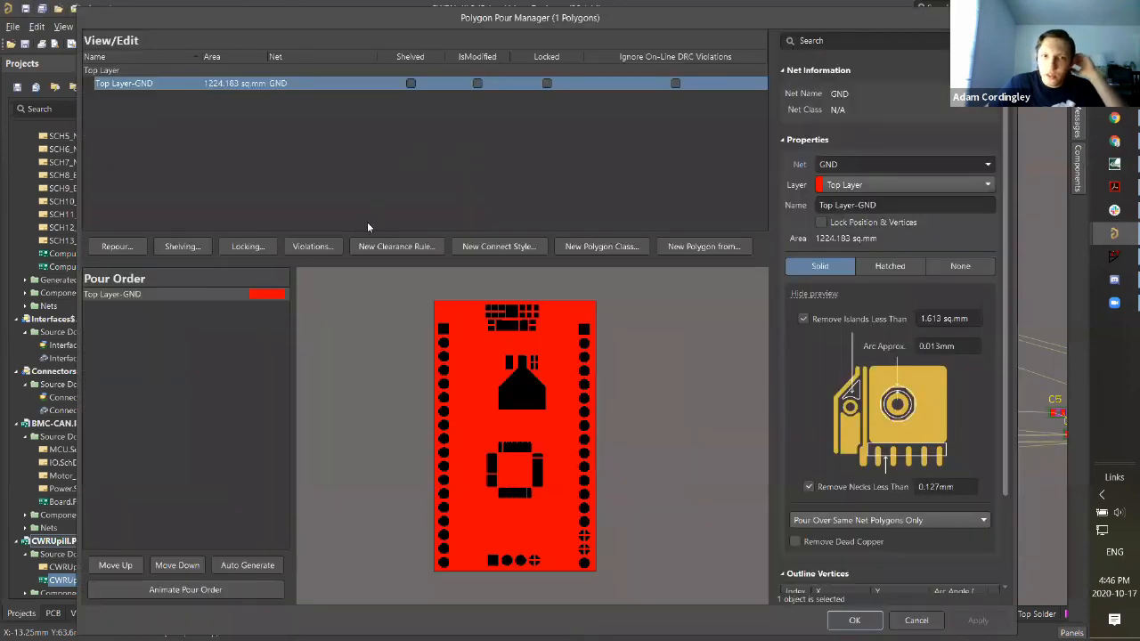
{"action": "left_click", "coordinate": [682, 247]}
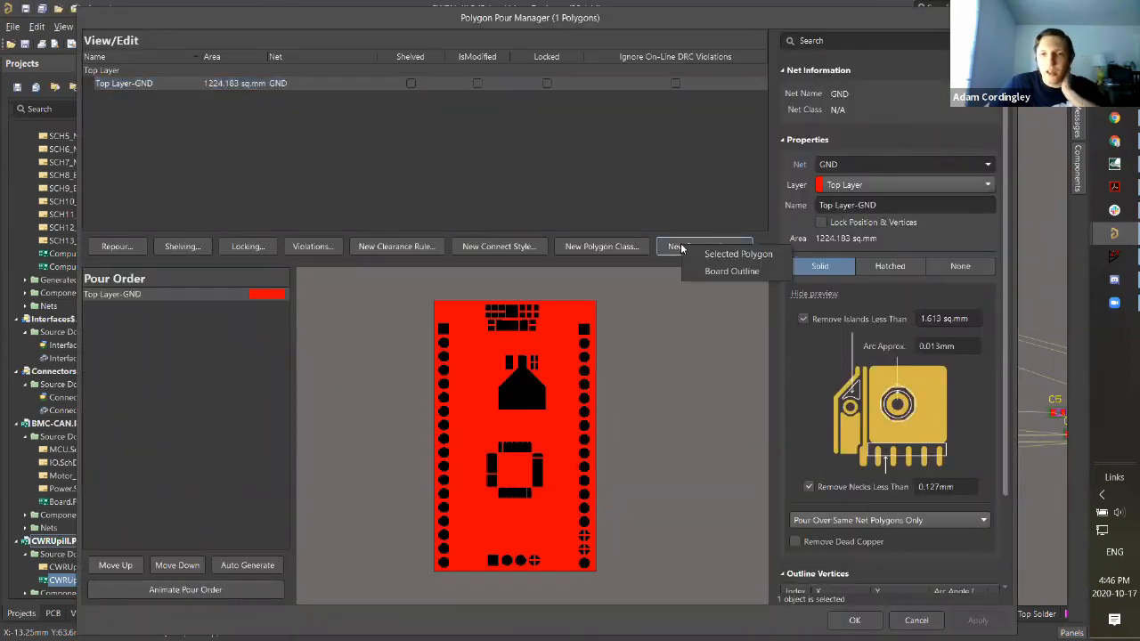
{"action": "left_click", "coordinate": [725, 271]}
Step: Put the new board-outline polygon on the Bottom Layer and assign it to the GND net
{"action": "left_click", "coordinate": [168, 83]}
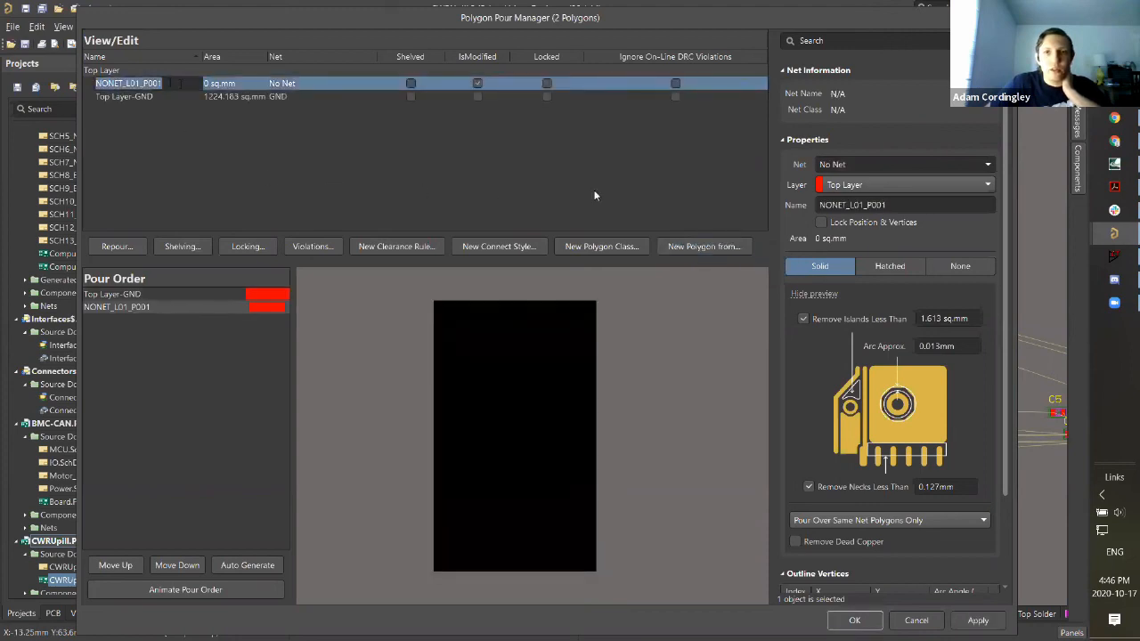
{"action": "left_click", "coordinate": [306, 85]}
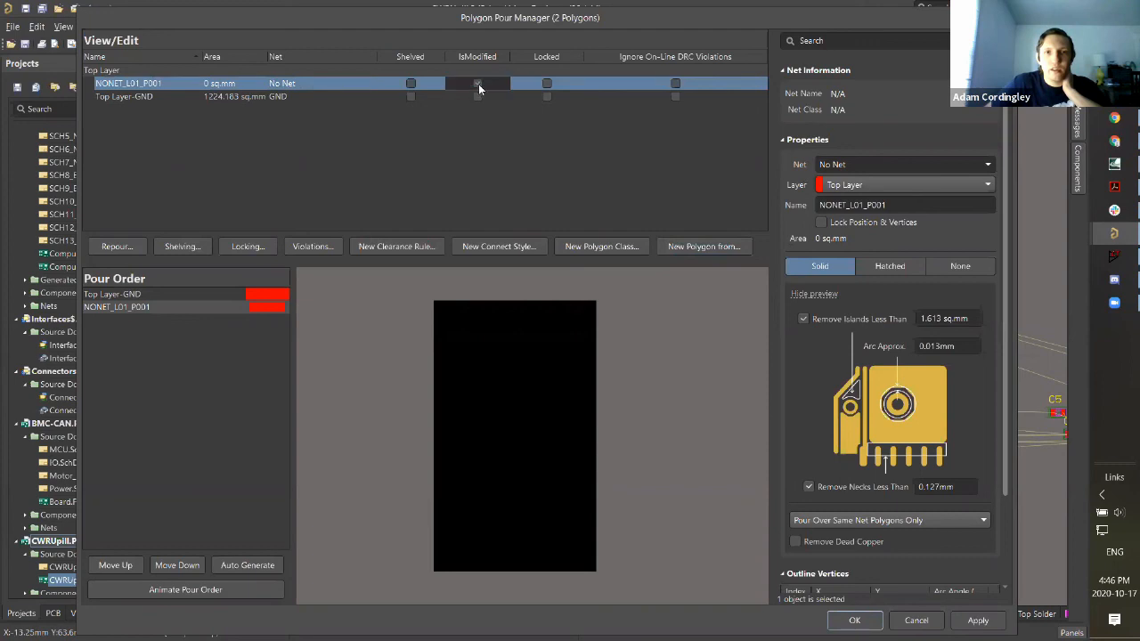
{"action": "left_click", "coordinate": [895, 183]}
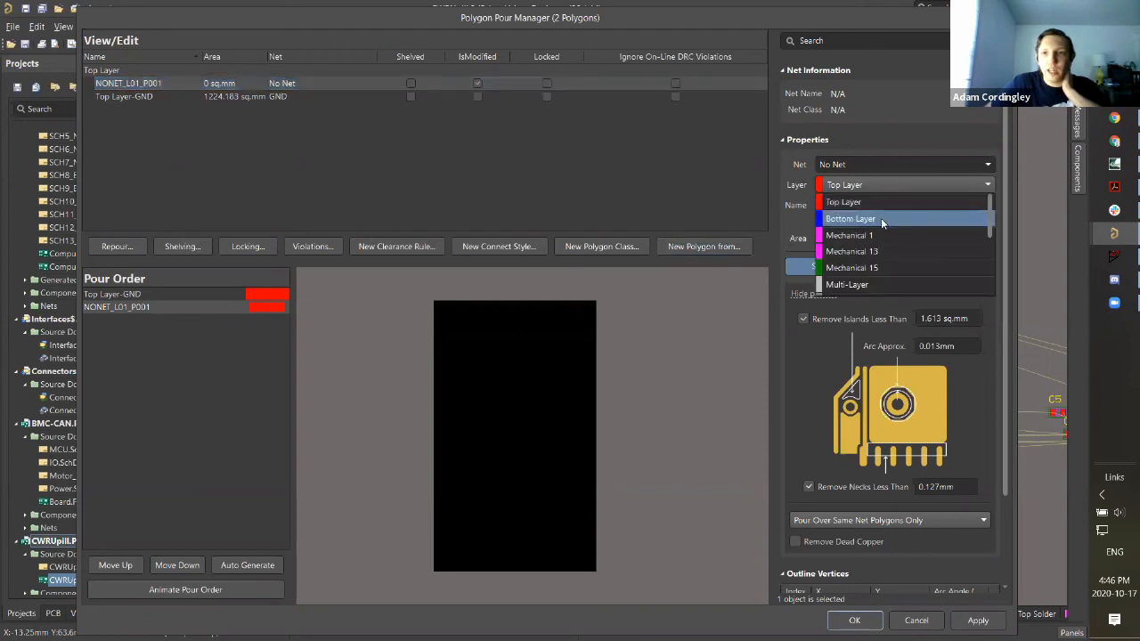
{"action": "left_click", "coordinate": [881, 218]}
{"action": "left_click", "coordinate": [886, 165]}
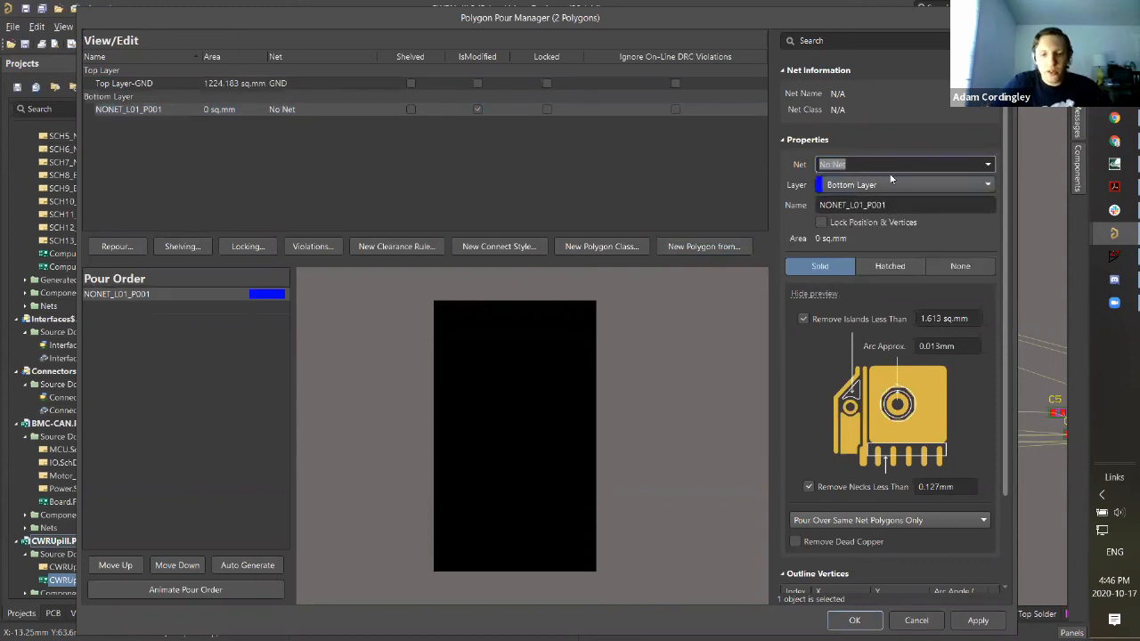
{"action": "type", "text": "GND"}
{"action": "key", "text": "Tab"}
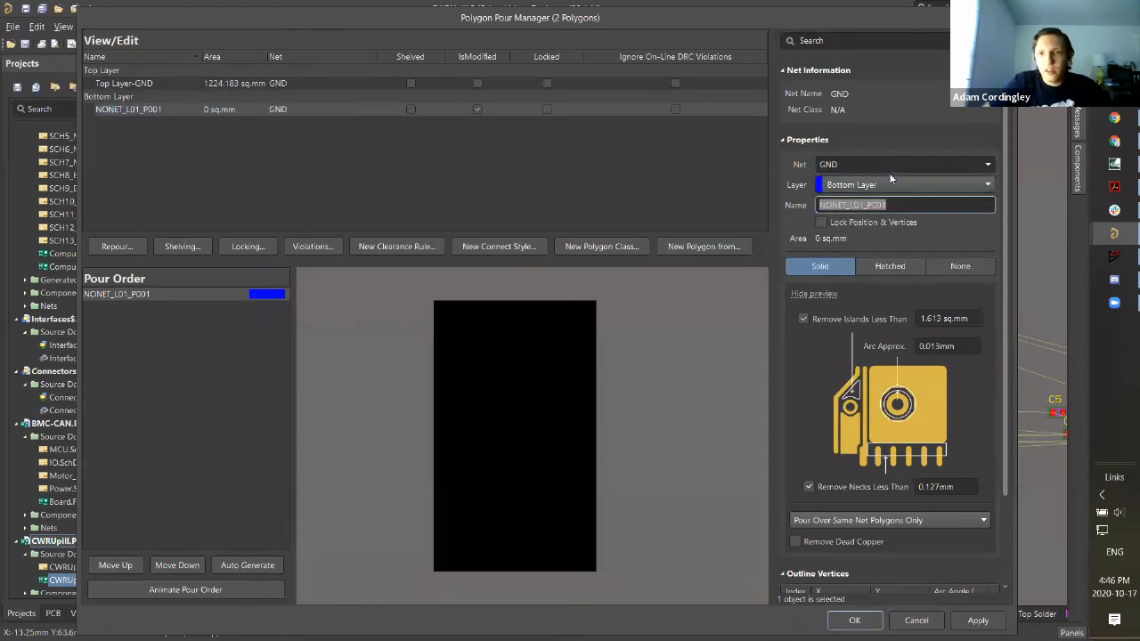
Step: Name the bottom polygon Bottom-GND, apply the changes to the design and close the Polygon Pour Manager
{"action": "type", "text": "GND"}
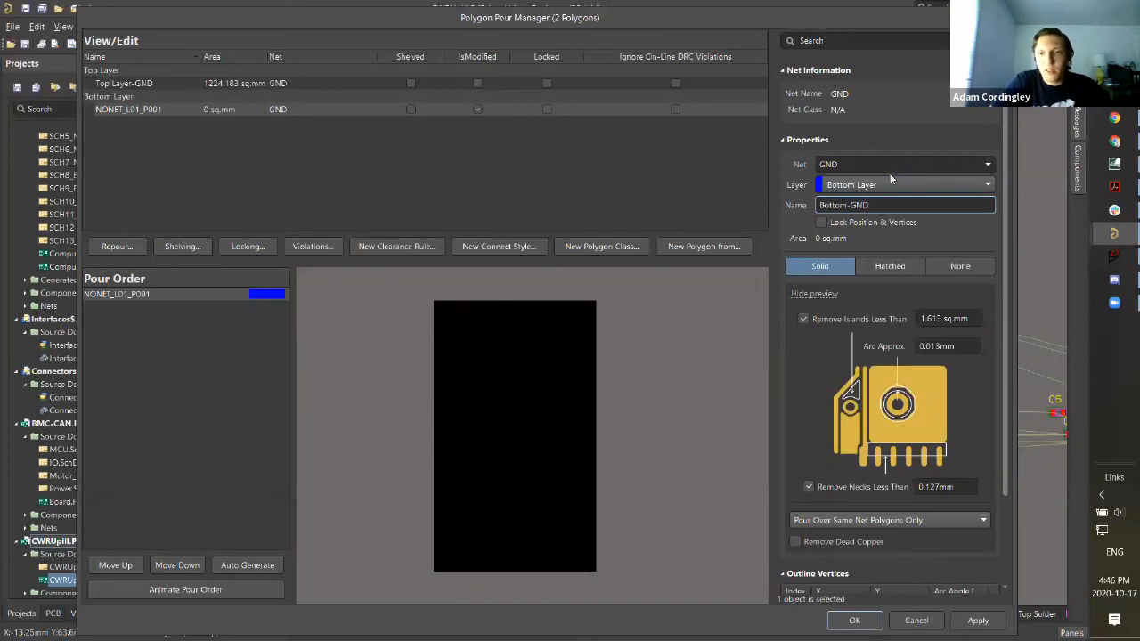
{"action": "left_click", "coordinate": [976, 619]}
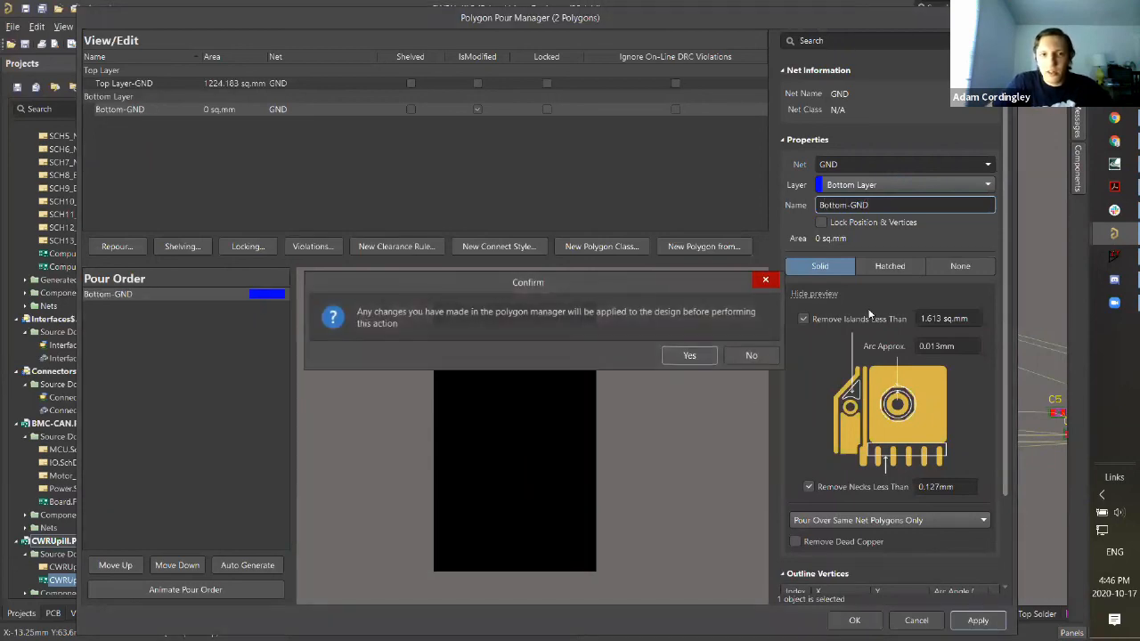
{"action": "left_click", "coordinate": [689, 356]}
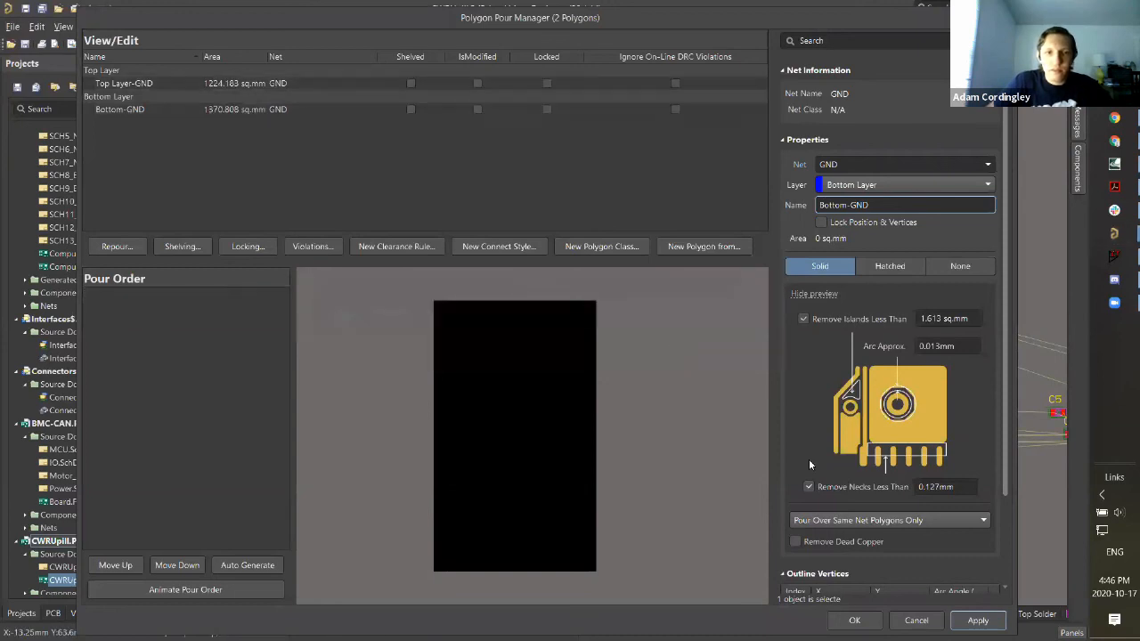
{"action": "left_click", "coordinate": [857, 621]}
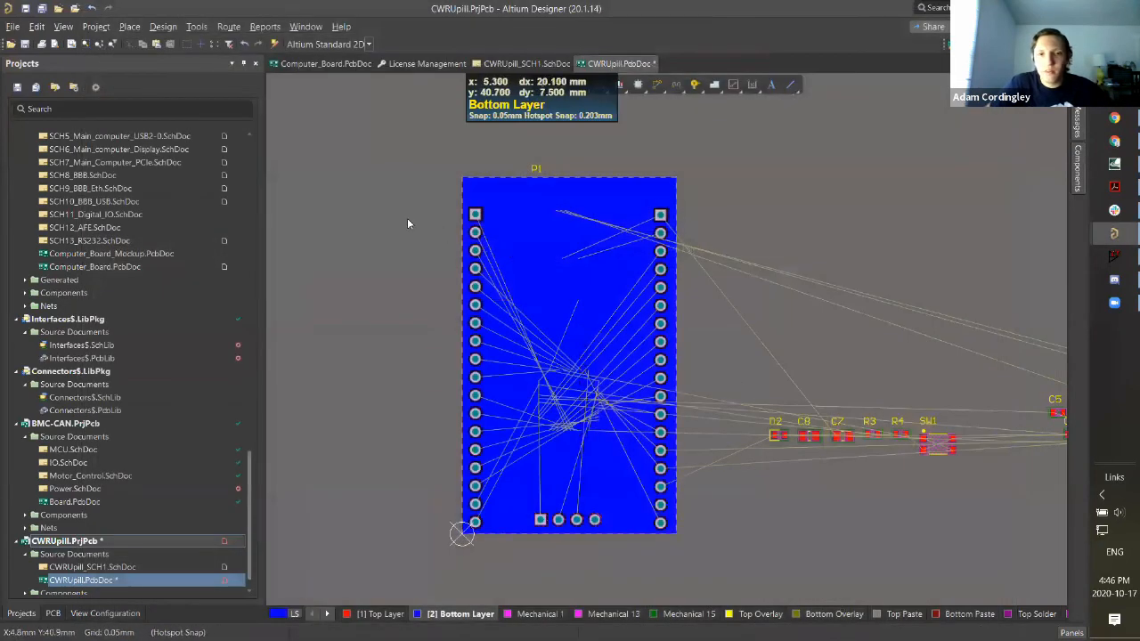
Step: Inspect the new bottom GND pour around the header pads and compare it with the Top Layer pour
{"action": "scroll", "coordinate": [517, 440], "scroll_direction": "up", "scroll_amount": 3, "text": "ctrl"}
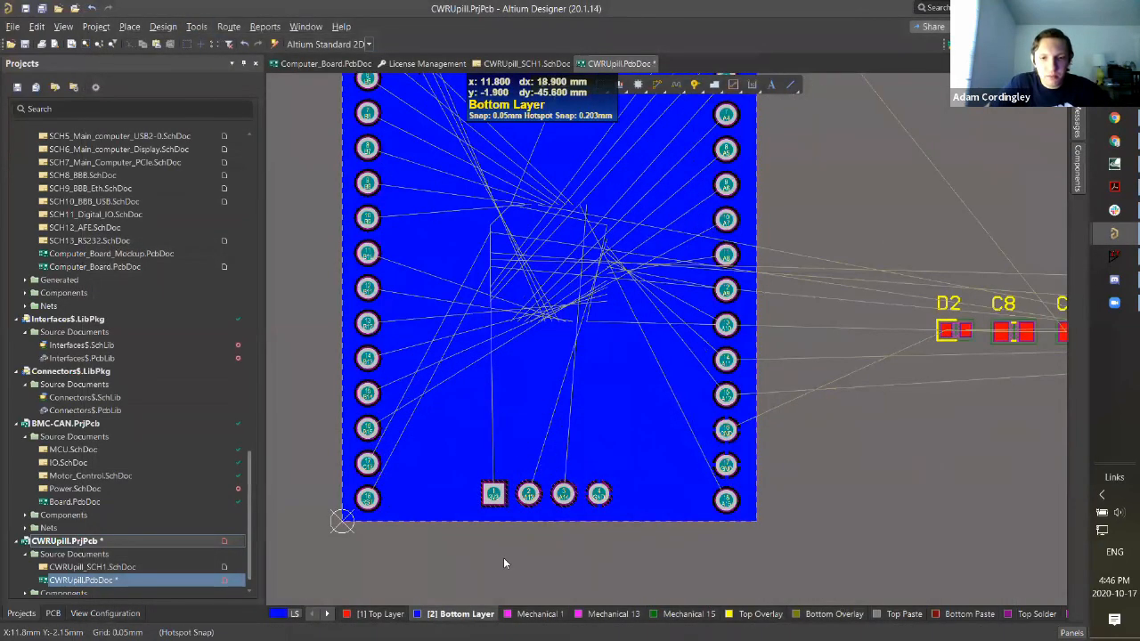
{"action": "scroll", "coordinate": [499, 342], "scroll_direction": "up", "scroll_amount": 2}
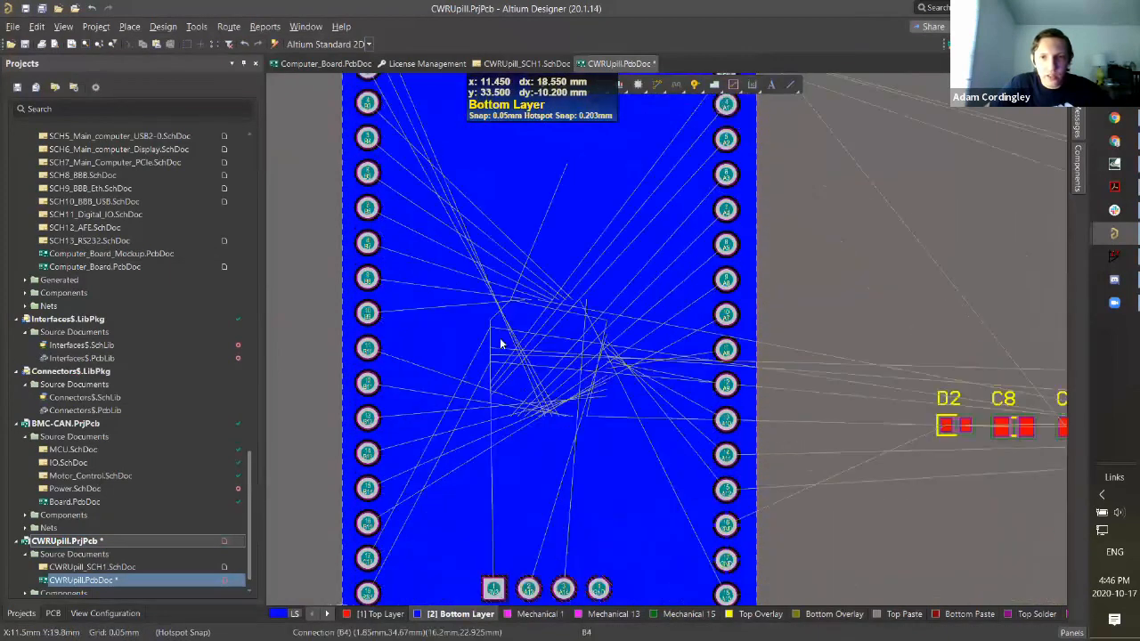
{"action": "scroll", "coordinate": [428, 481], "scroll_direction": "down", "scroll_amount": 1}
{"action": "left_click", "coordinate": [368, 613]}
{"action": "scroll", "coordinate": [458, 584], "scroll_direction": "up", "scroll_amount": 1}
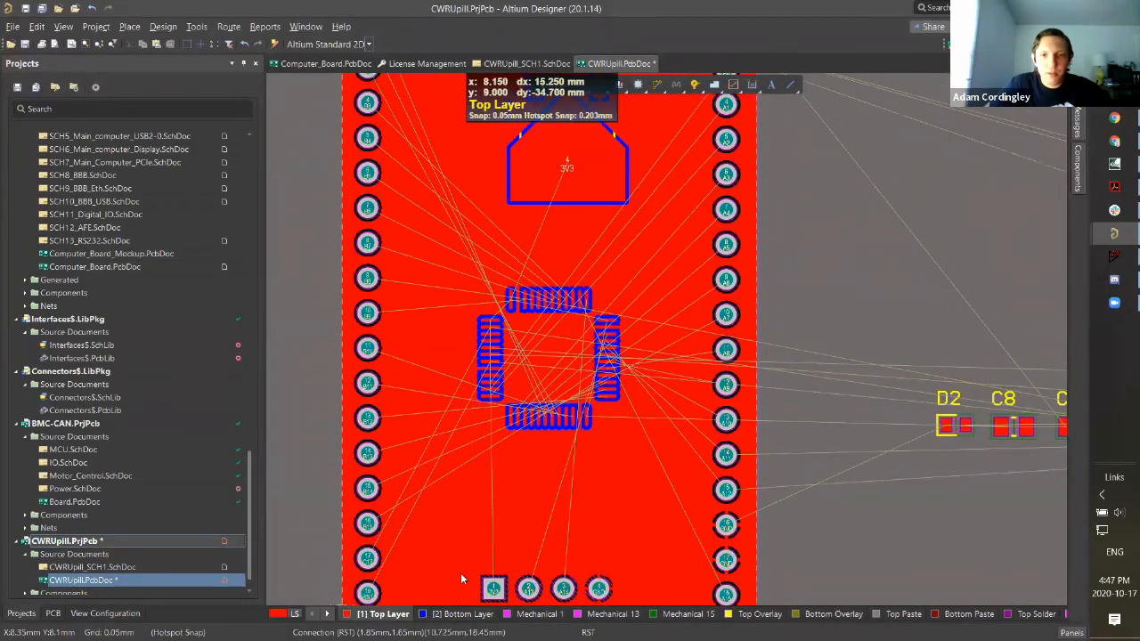
{"action": "left_click", "coordinate": [452, 613]}
{"action": "scroll", "coordinate": [477, 310], "scroll_direction": "down", "scroll_amount": 2}
{"action": "scroll", "coordinate": [477, 314], "scroll_direction": "down", "scroll_amount": 2, "text": "ctrl"}
{"action": "scroll", "coordinate": [481, 312], "scroll_direction": "up", "scroll_amount": 1}
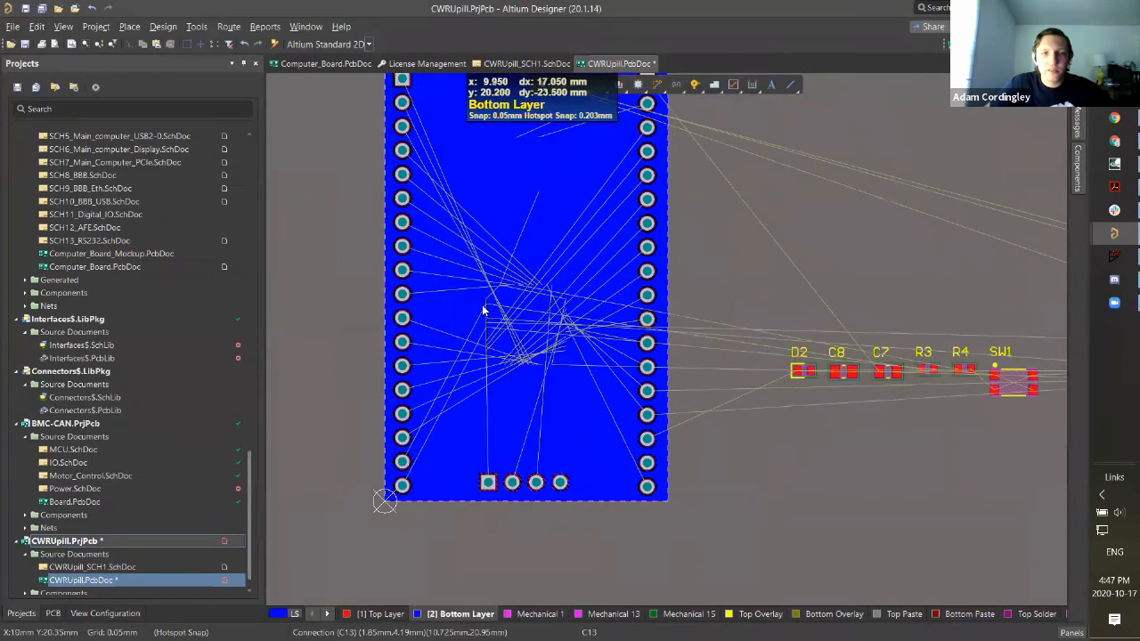
{"action": "scroll", "coordinate": [476, 311], "scroll_direction": "up", "scroll_amount": 2}
{"action": "left_click", "coordinate": [361, 612]}
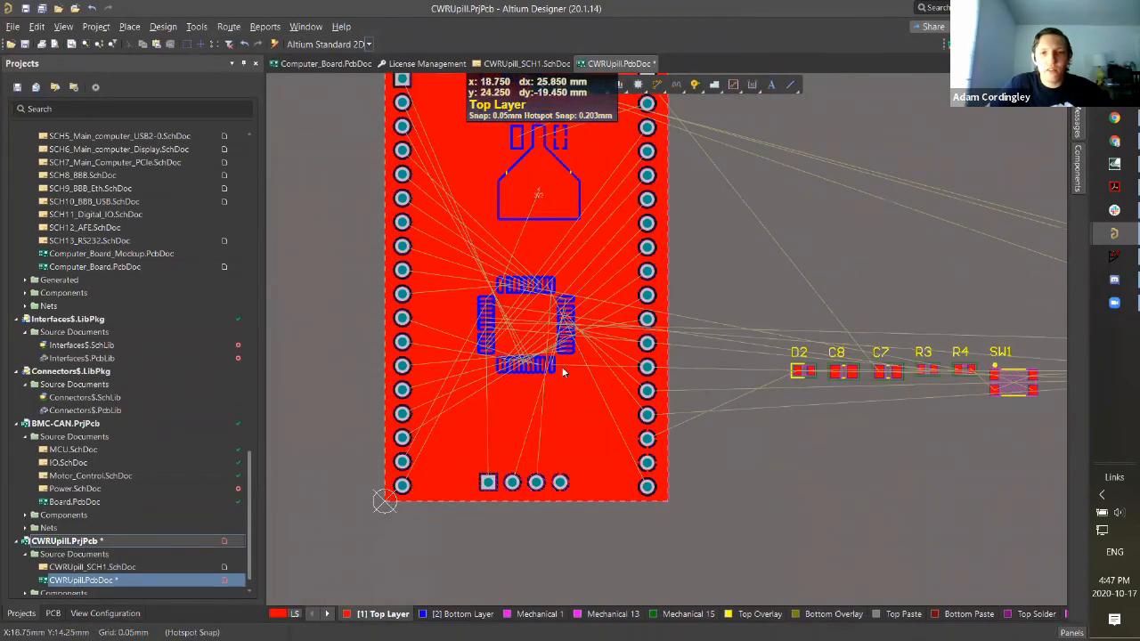
{"action": "scroll", "coordinate": [560, 339], "scroll_direction": "down", "scroll_amount": 1}
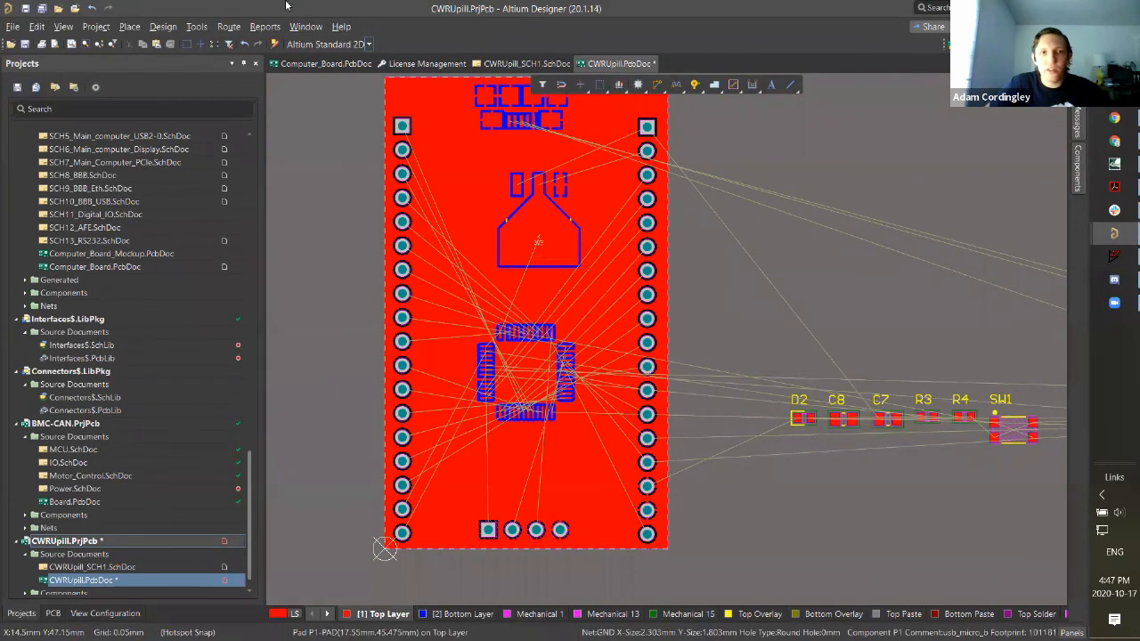
Step: Shelve both GND polygons to uncover the components and connection lines
{"action": "left_click", "coordinate": [196, 26]}
{"action": "mouse_move", "coordinate": [266, 140]}
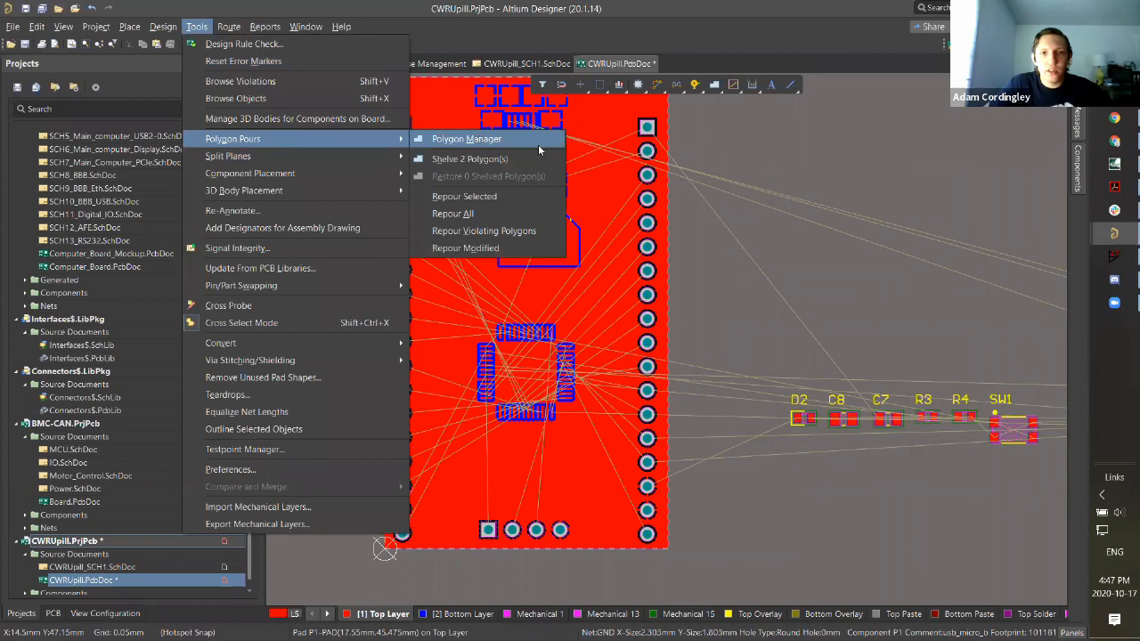
{"action": "left_click", "coordinate": [485, 160]}
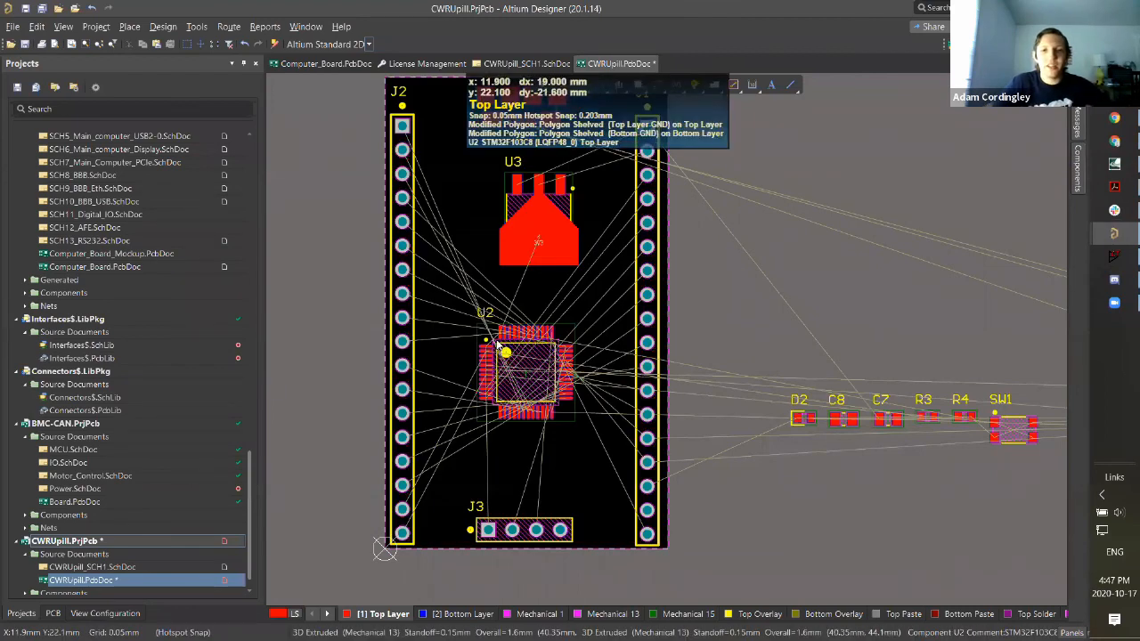
Step: Restore the two shelved polygons and repour all polygons on the board
{"action": "left_click", "coordinate": [197, 25]}
{"action": "mouse_move", "coordinate": [366, 139]}
{"action": "left_click", "coordinate": [486, 177]}
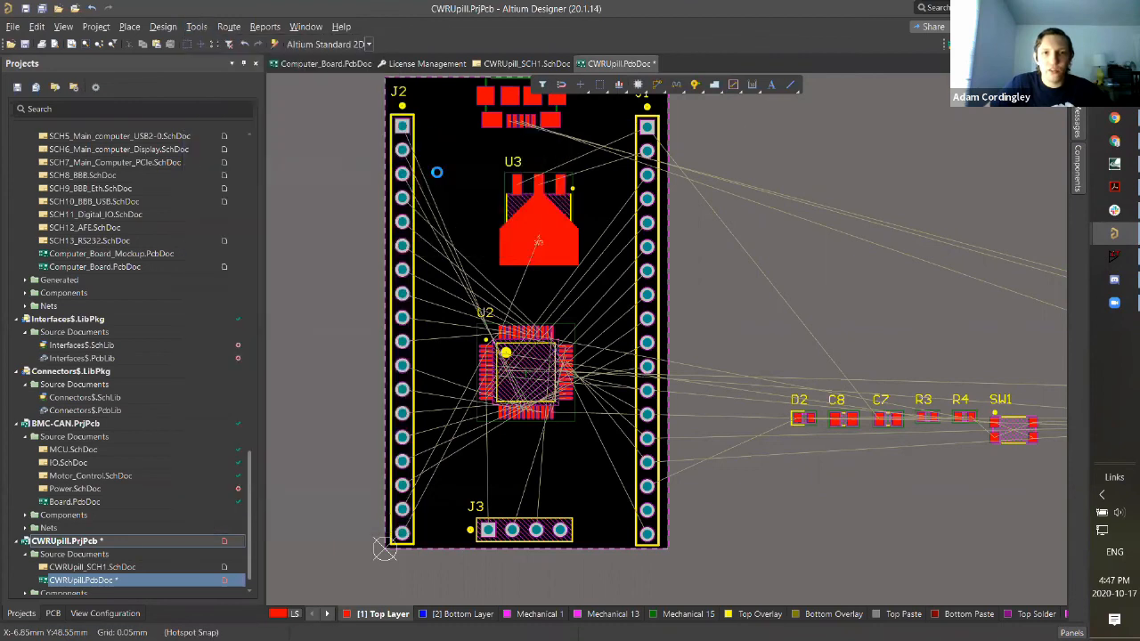
{"action": "left_click", "coordinate": [197, 26]}
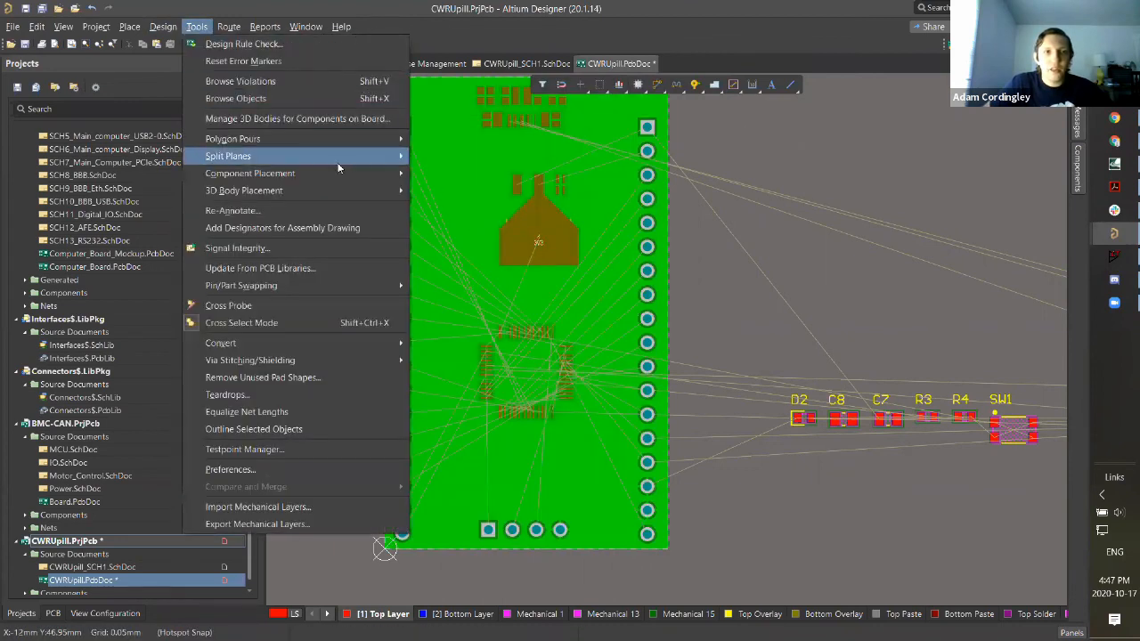
{"action": "mouse_move", "coordinate": [374, 139]}
{"action": "left_click", "coordinate": [503, 213]}
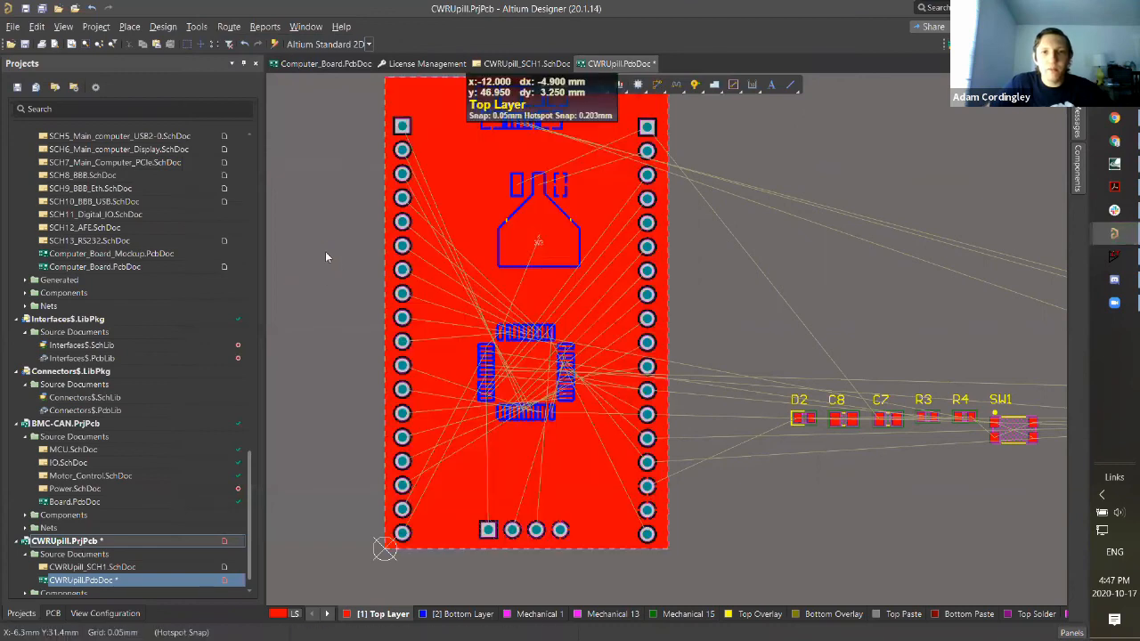
Step: Check the repoured copper on the Bottom and Top Layers and look over the unplaced components beside the board
{"action": "left_click", "coordinate": [455, 614]}
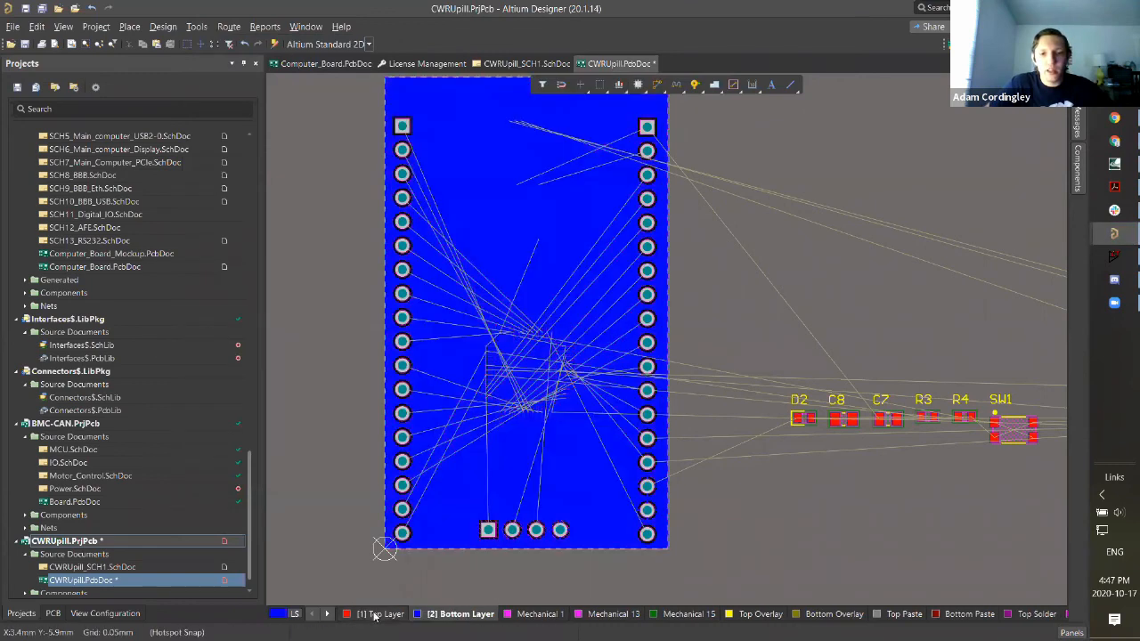
{"action": "left_click", "coordinate": [377, 614]}
{"action": "left_click", "coordinate": [461, 613]}
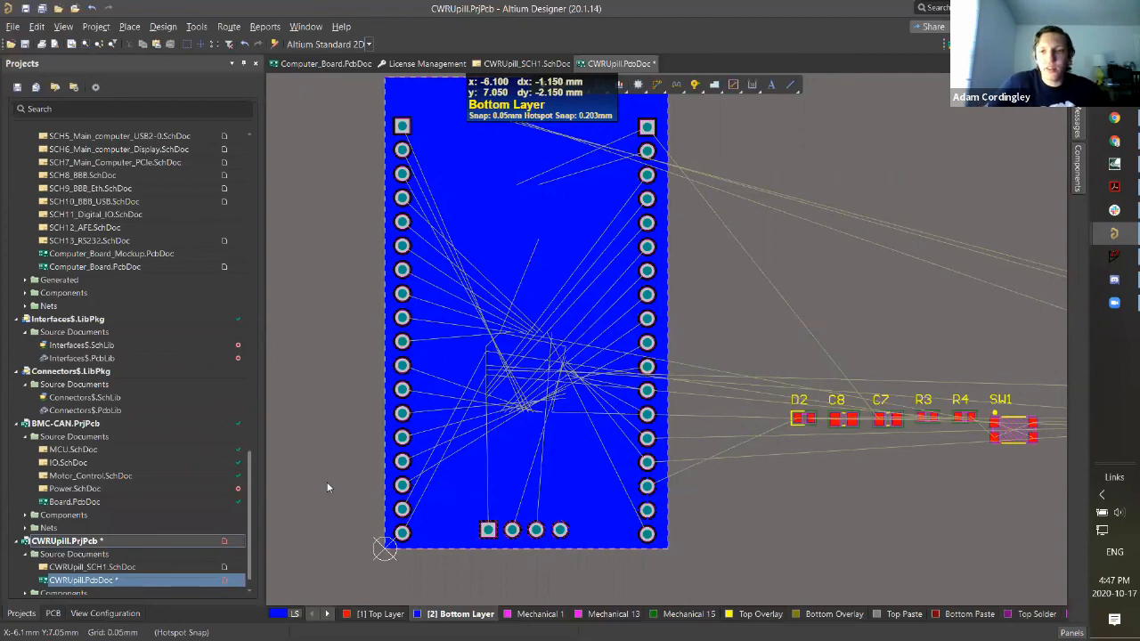
{"action": "scroll", "coordinate": [906, 376], "scroll_direction": "down", "scroll_amount": 2, "text": "shift"}
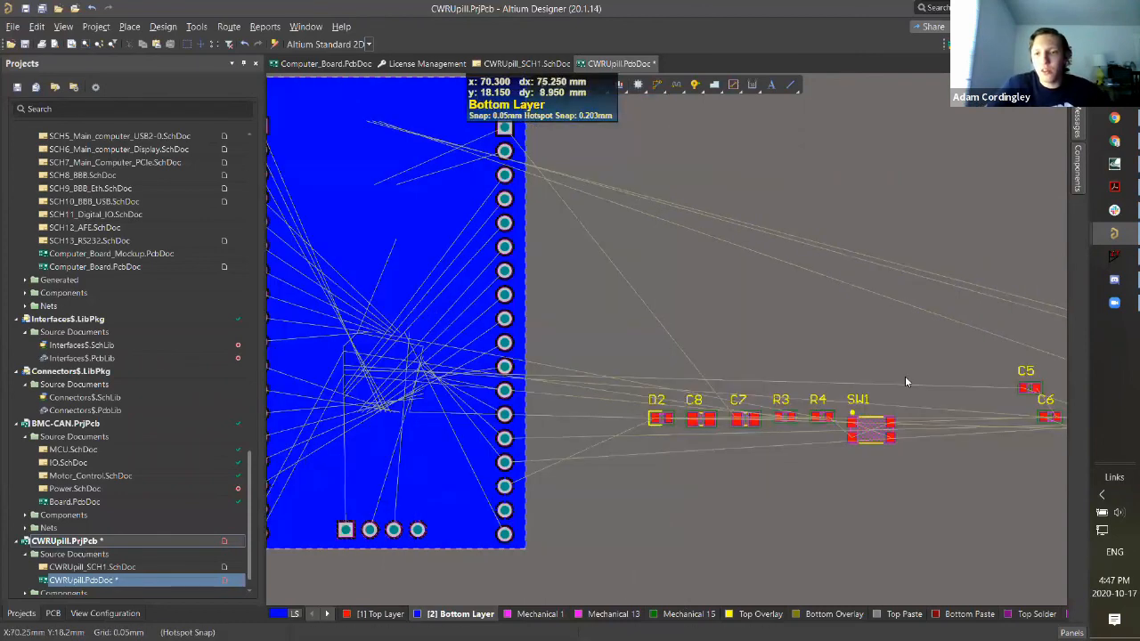
{"action": "scroll", "coordinate": [905, 376], "scroll_direction": "down", "scroll_amount": 5, "text": "shift"}
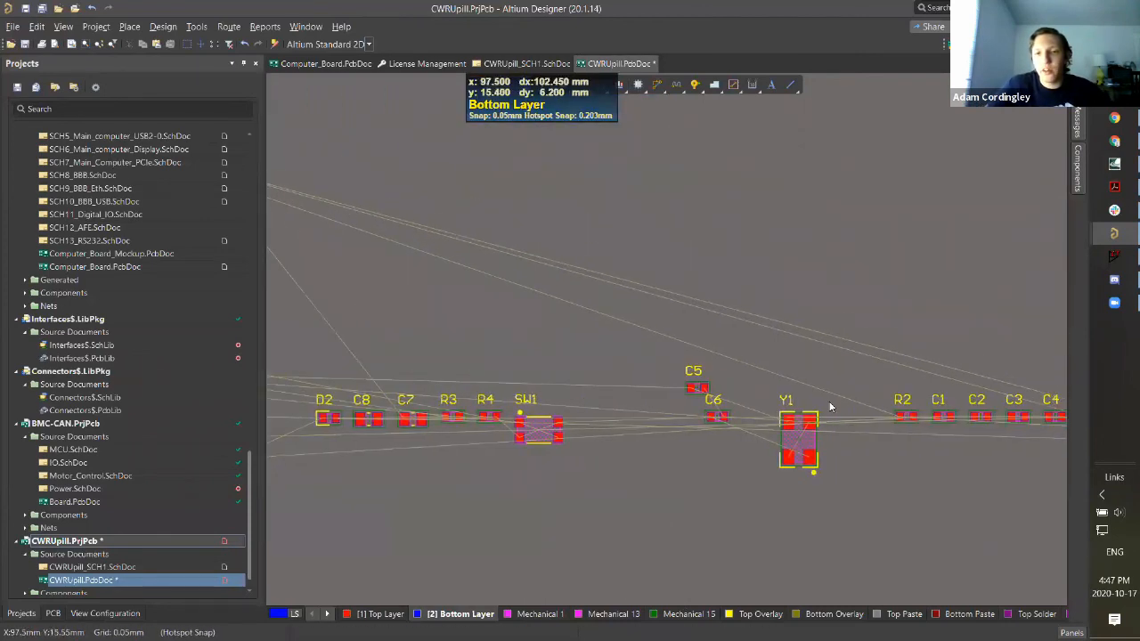
{"action": "scroll", "coordinate": [820, 377], "scroll_direction": "up", "scroll_amount": 6, "text": "shift"}
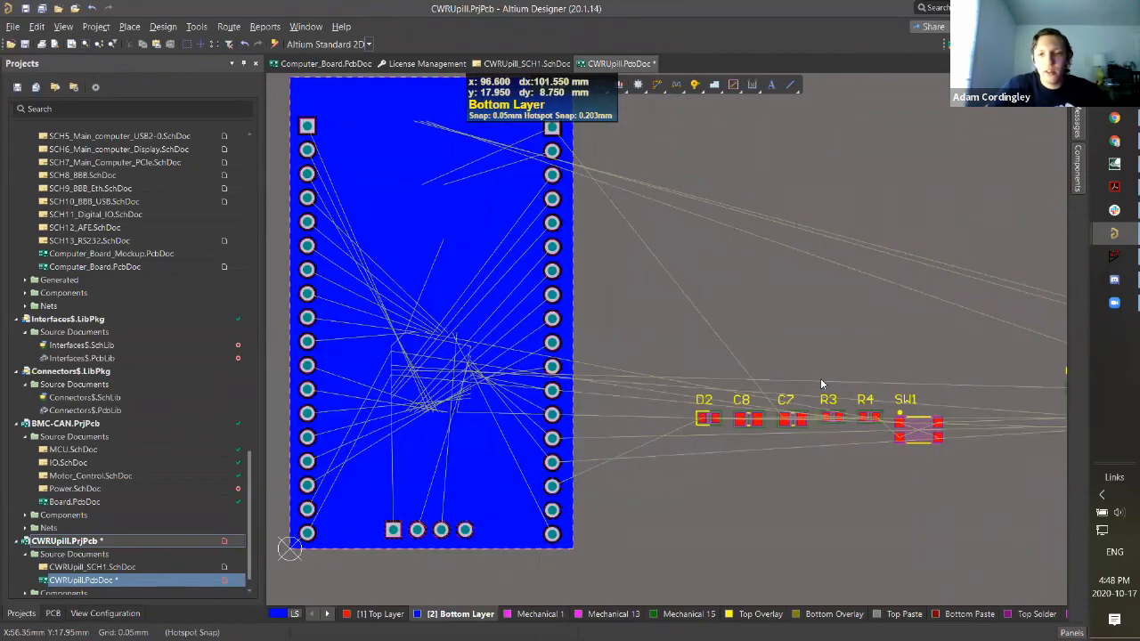
{"action": "scroll", "coordinate": [778, 372], "scroll_direction": "up", "scroll_amount": 2, "text": "shift"}
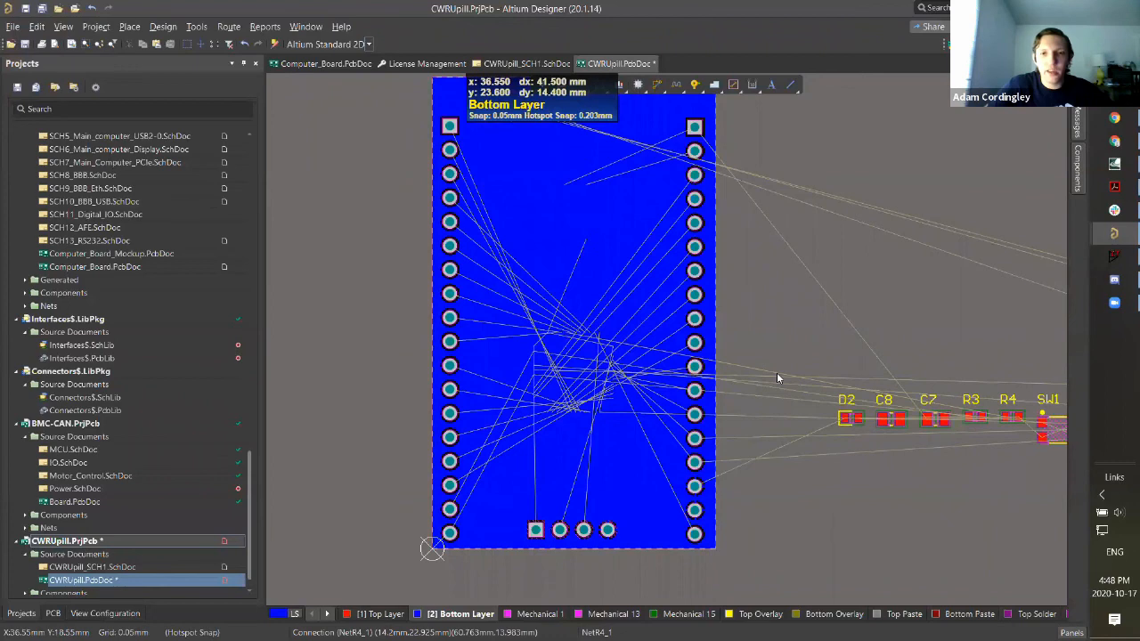
{"action": "left_click", "coordinate": [374, 614]}
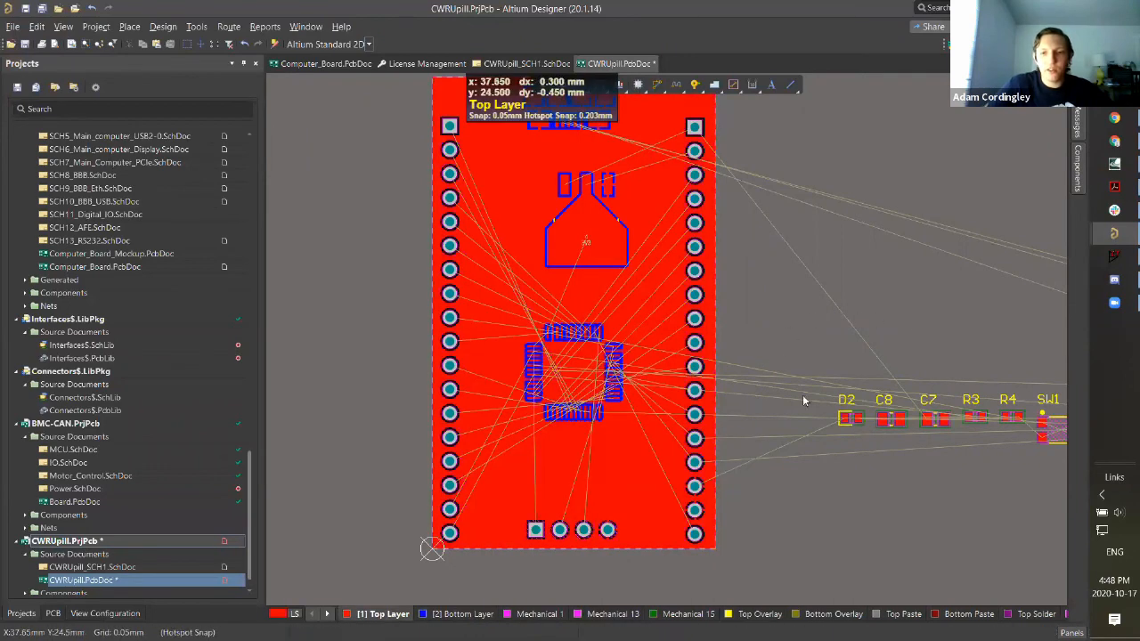